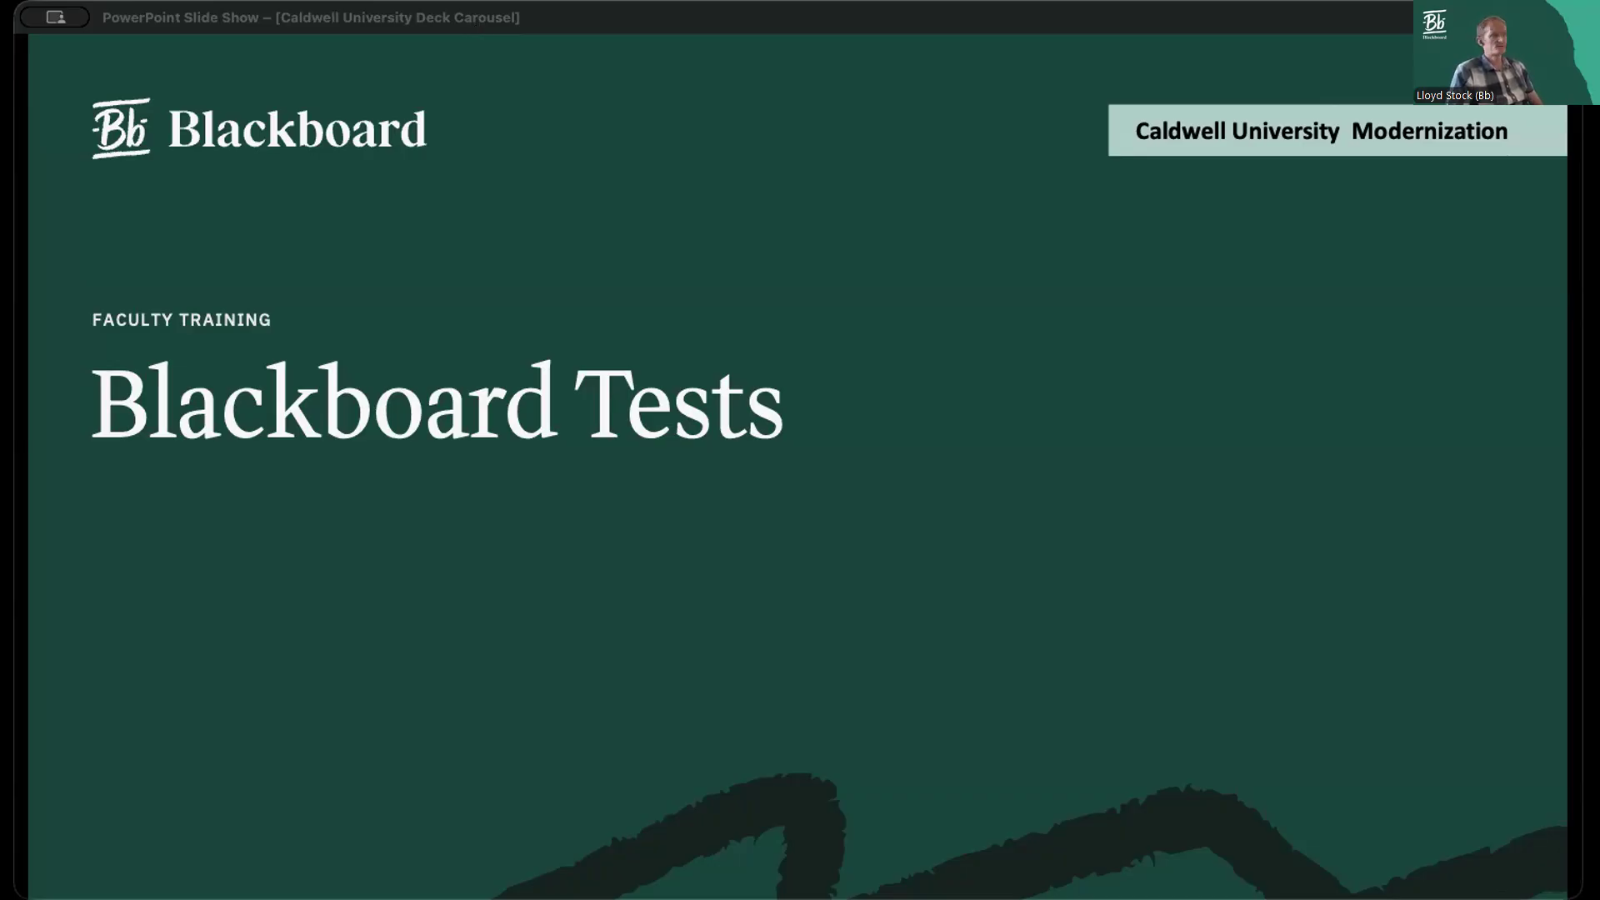
Switch from the slide show to the Blackboard course content page in the browser
{"action": "left_click", "coordinate": [627, 294]}
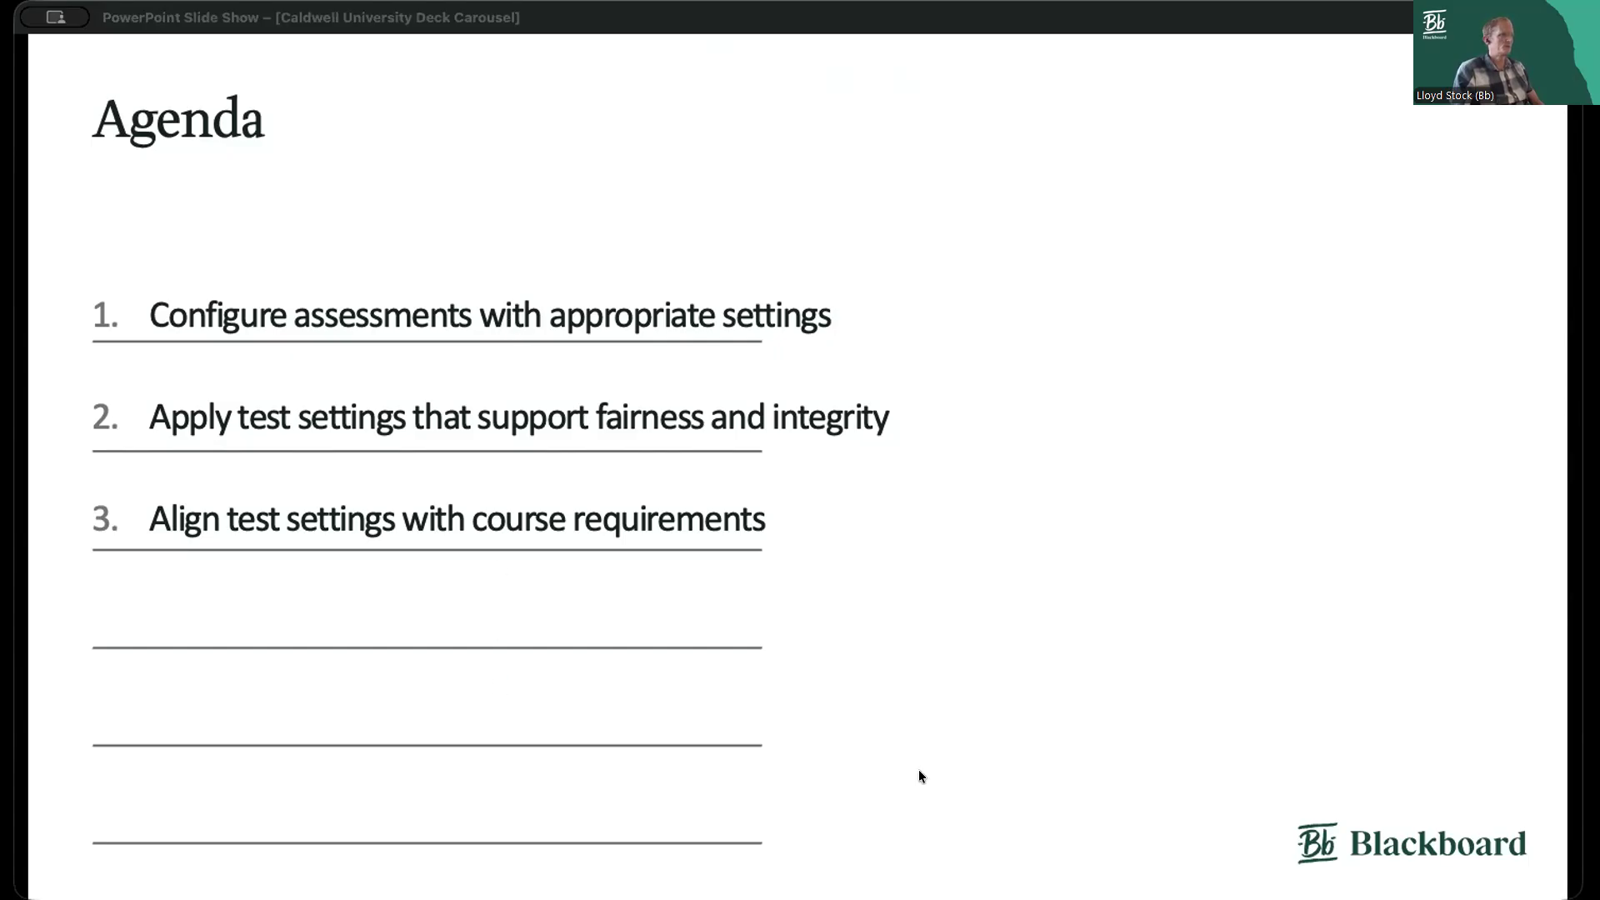
{"action": "key", "text": "super+Tab"}
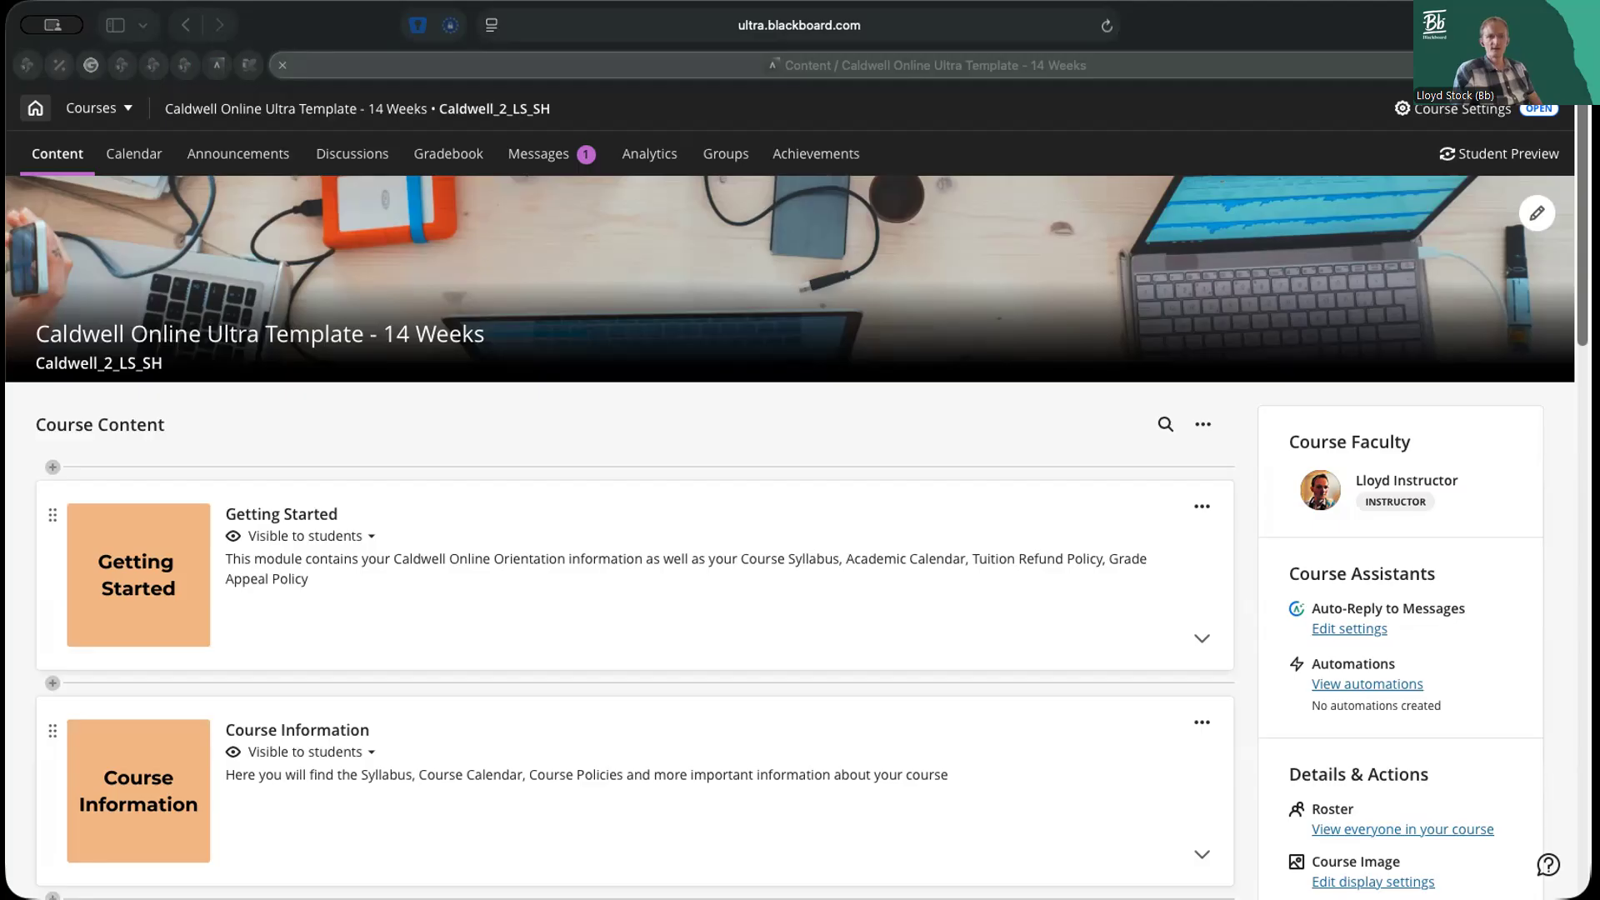
{"action": "left_click", "coordinate": [500, 426]}
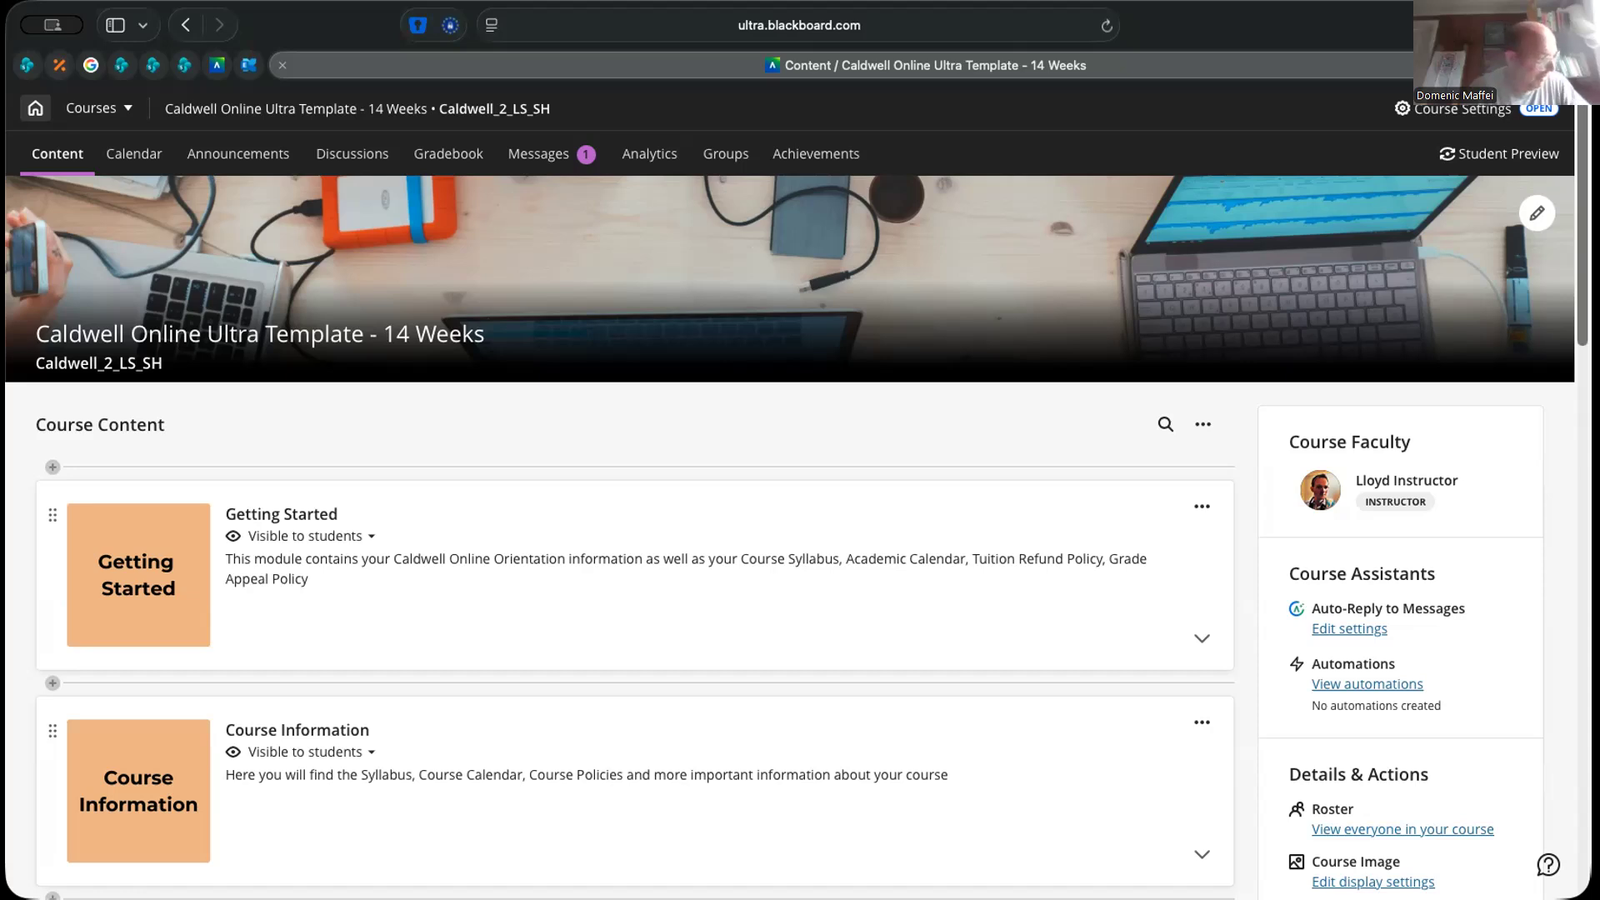
Open the Caldwell Online Orientation document in Getting Started for editing, view the available content block types, and close the document
{"action": "left_click", "coordinate": [346, 602]}
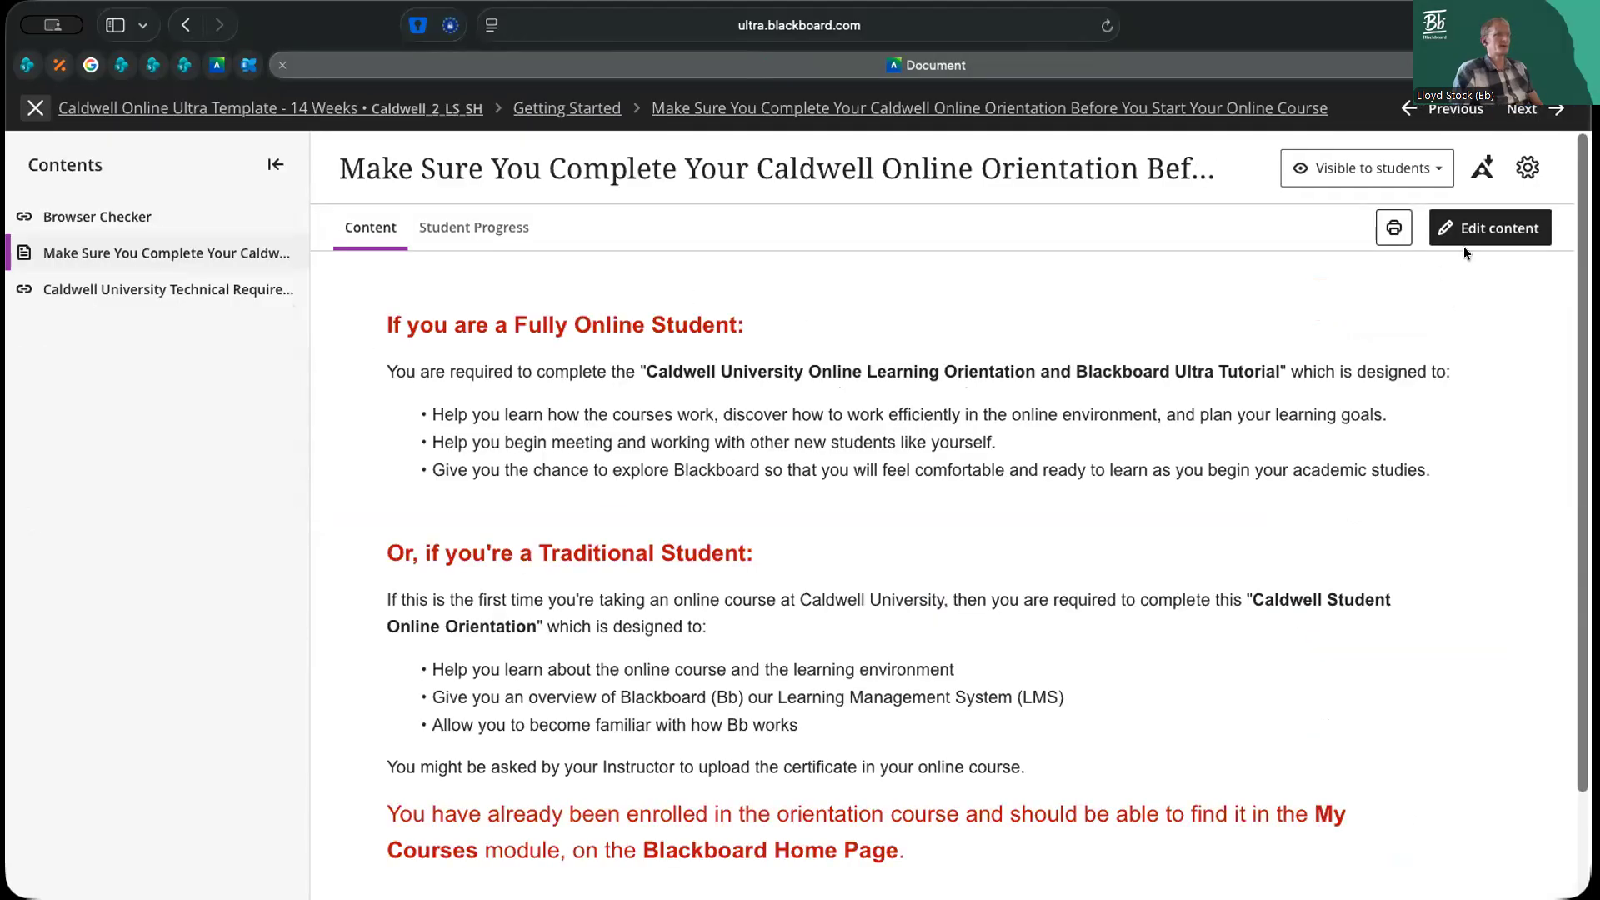
{"action": "left_click", "coordinate": [1488, 230]}
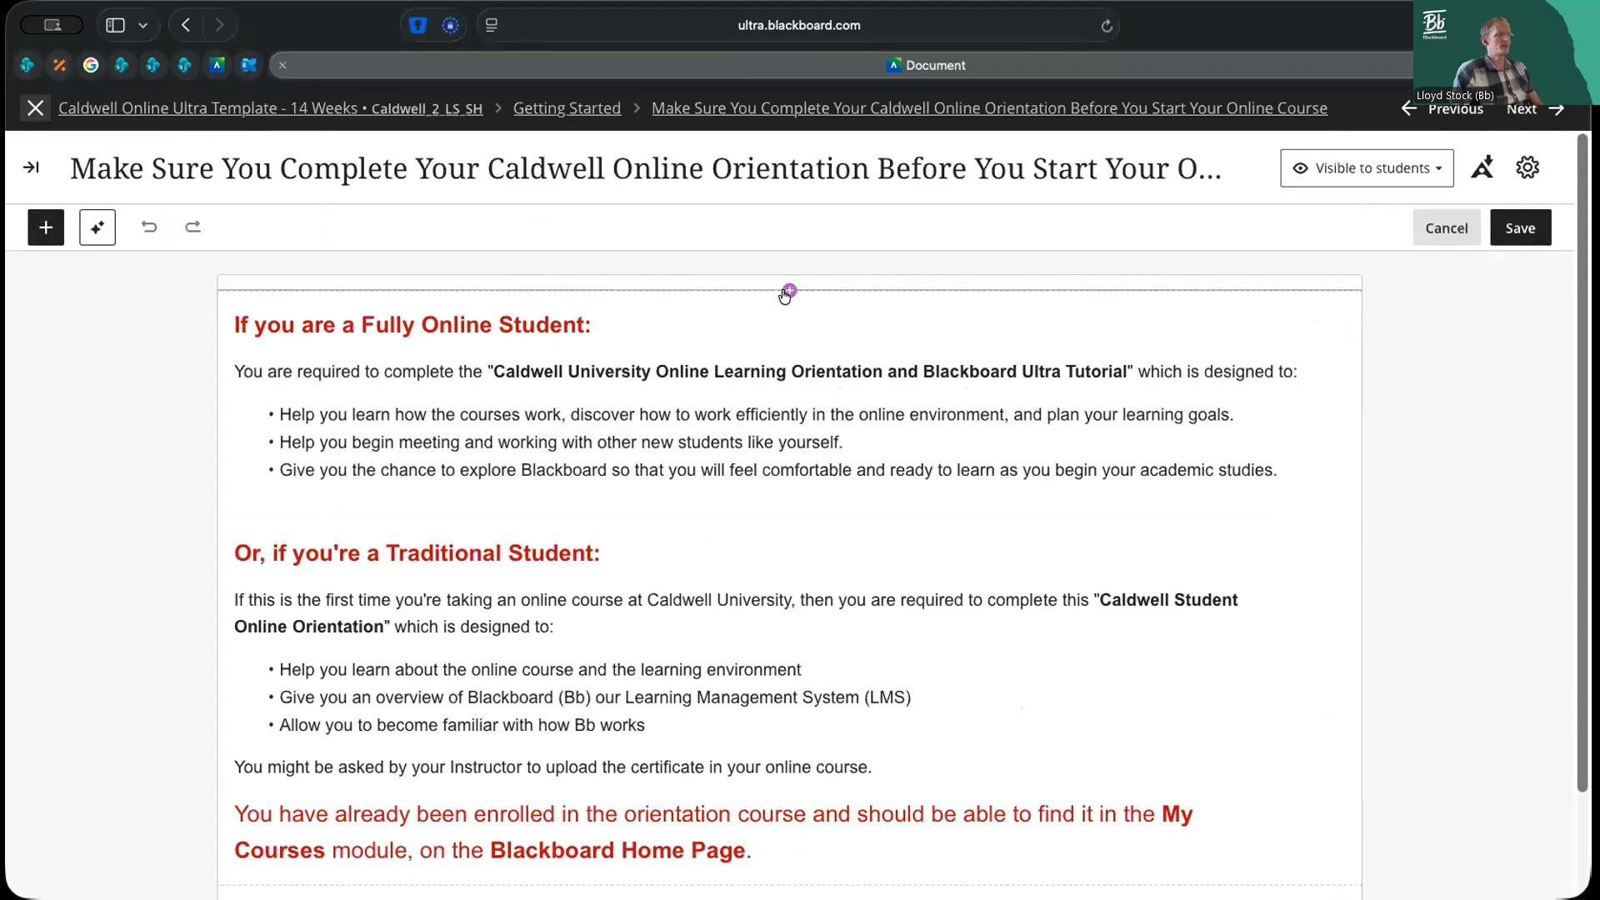
{"action": "left_click", "coordinate": [790, 291]}
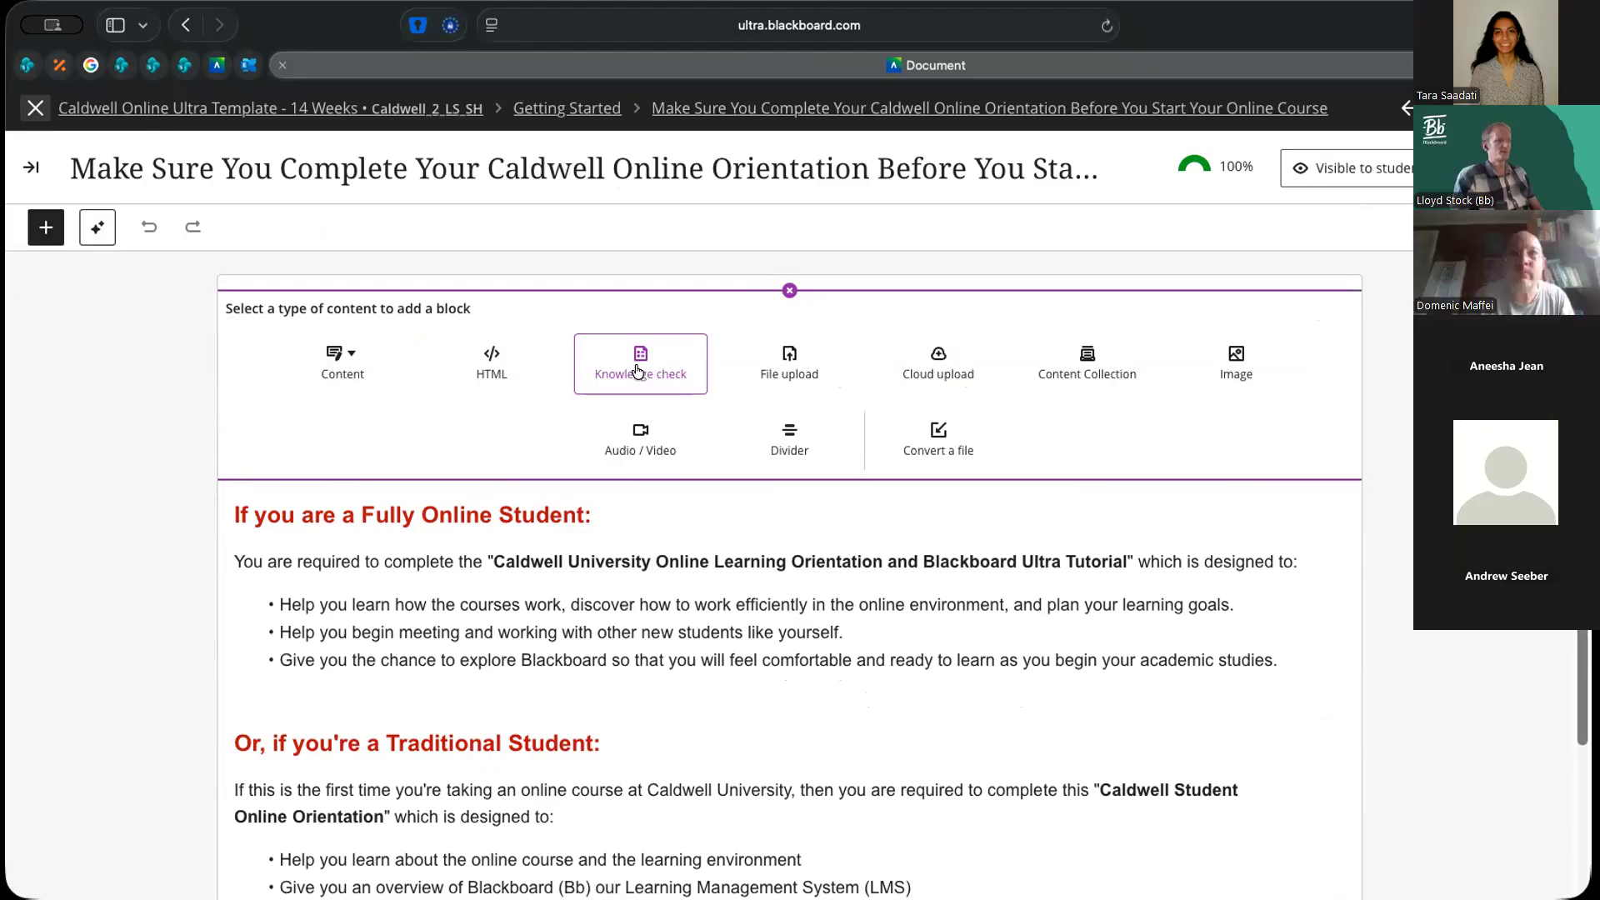
{"action": "left_click", "coordinate": [789, 292]}
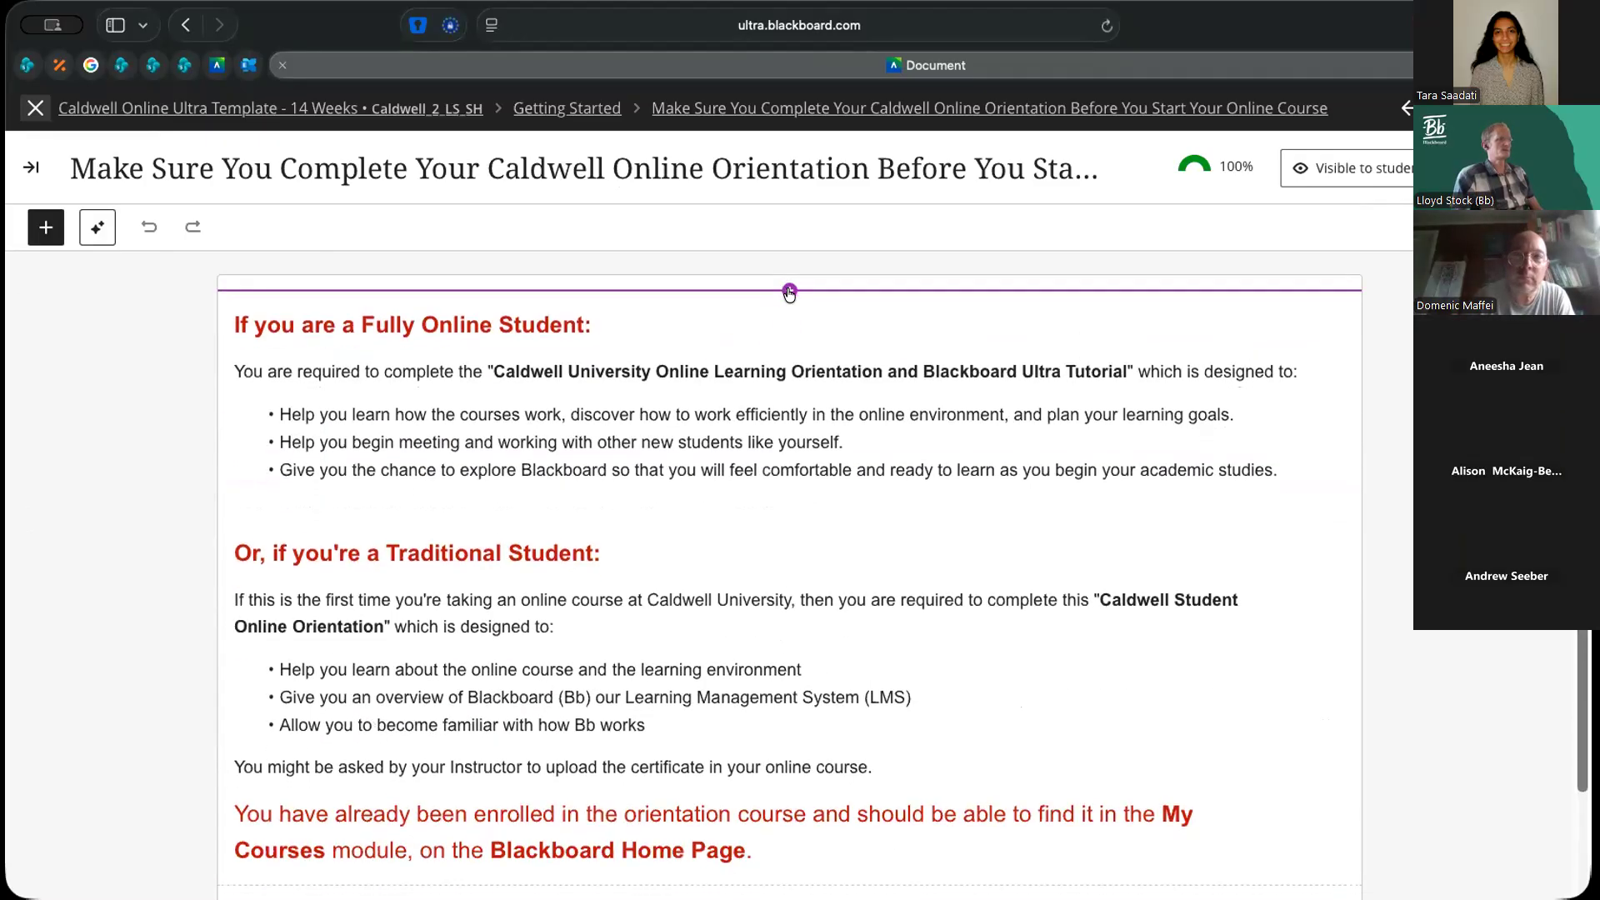
{"action": "left_click", "coordinate": [31, 166]}
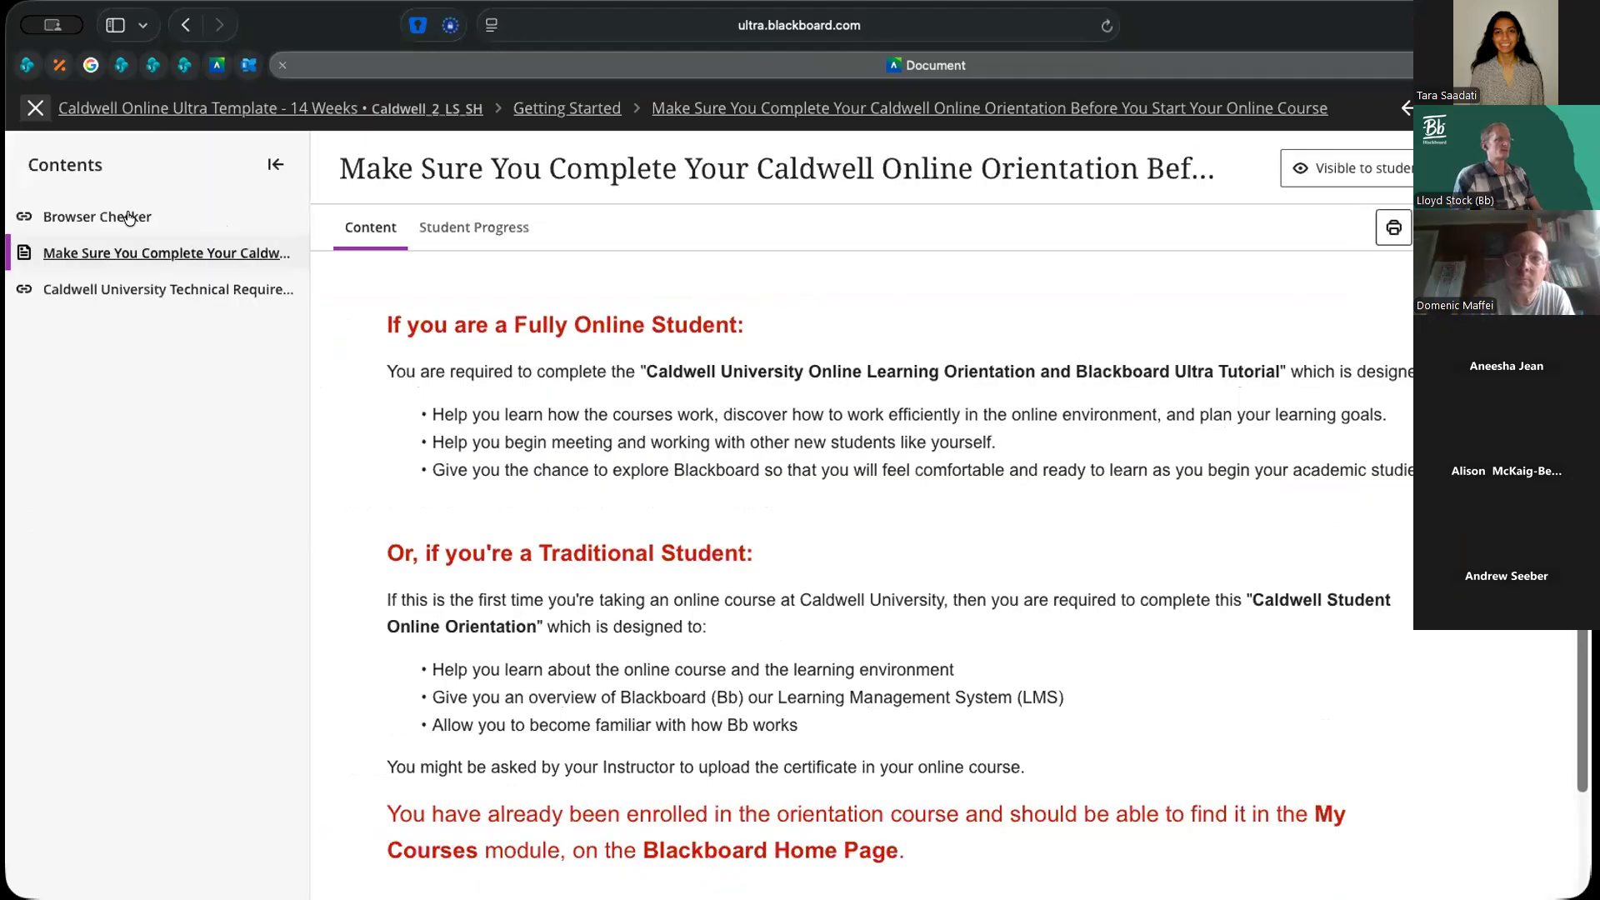
{"action": "left_click", "coordinate": [35, 107]}
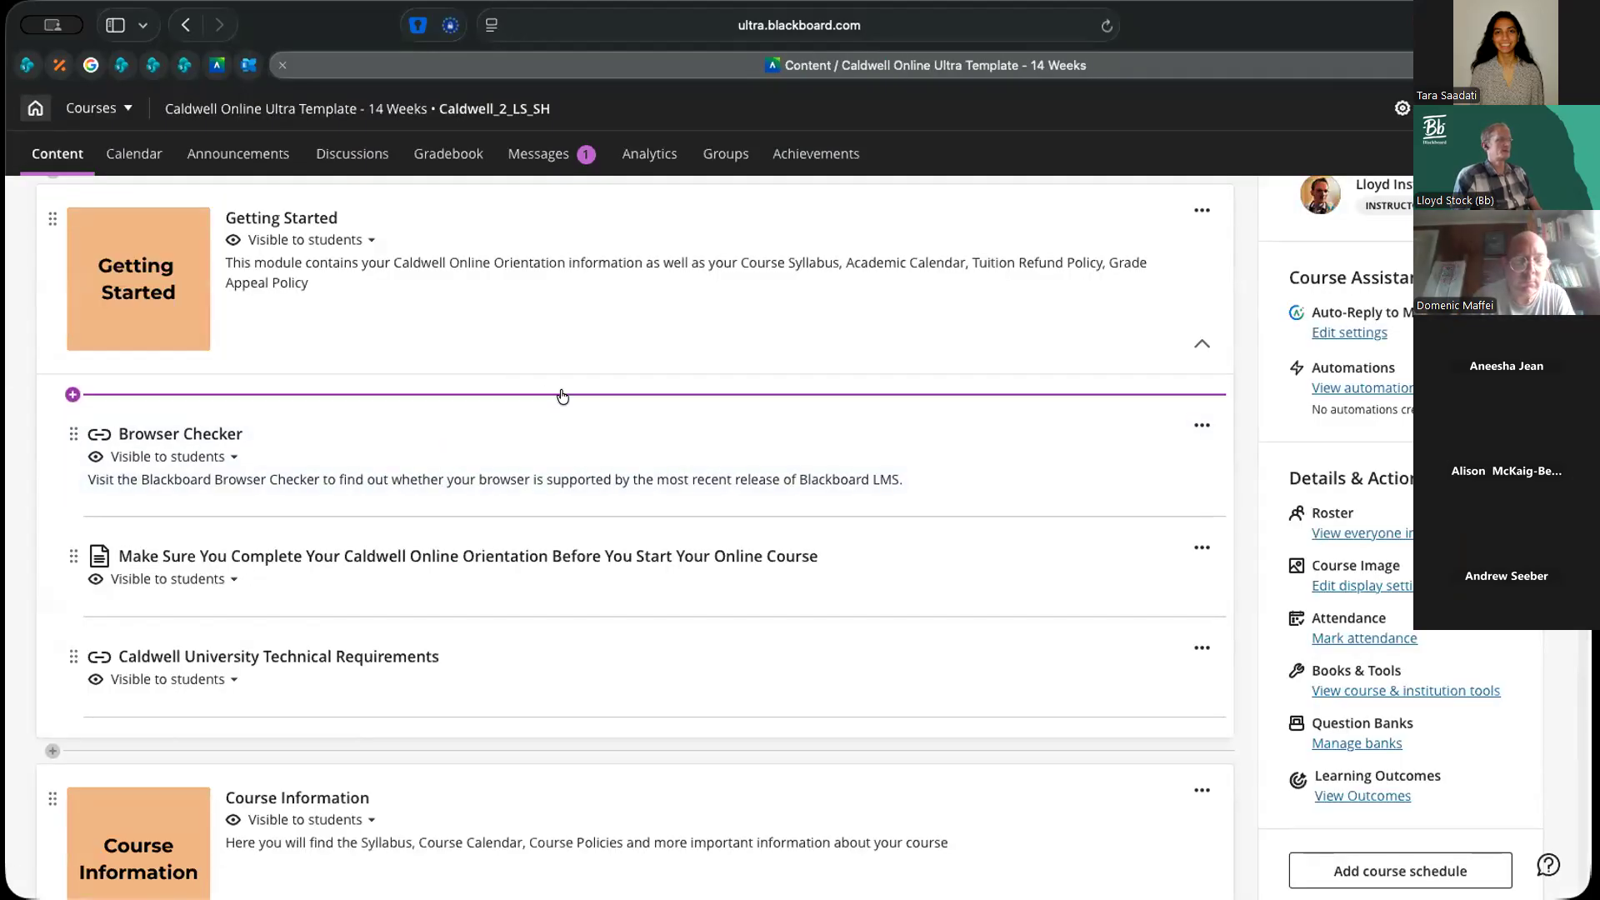
Collapse the Getting Started module in the course content
{"action": "scroll", "coordinate": [563, 396], "scroll_direction": "up", "scroll_amount": 3}
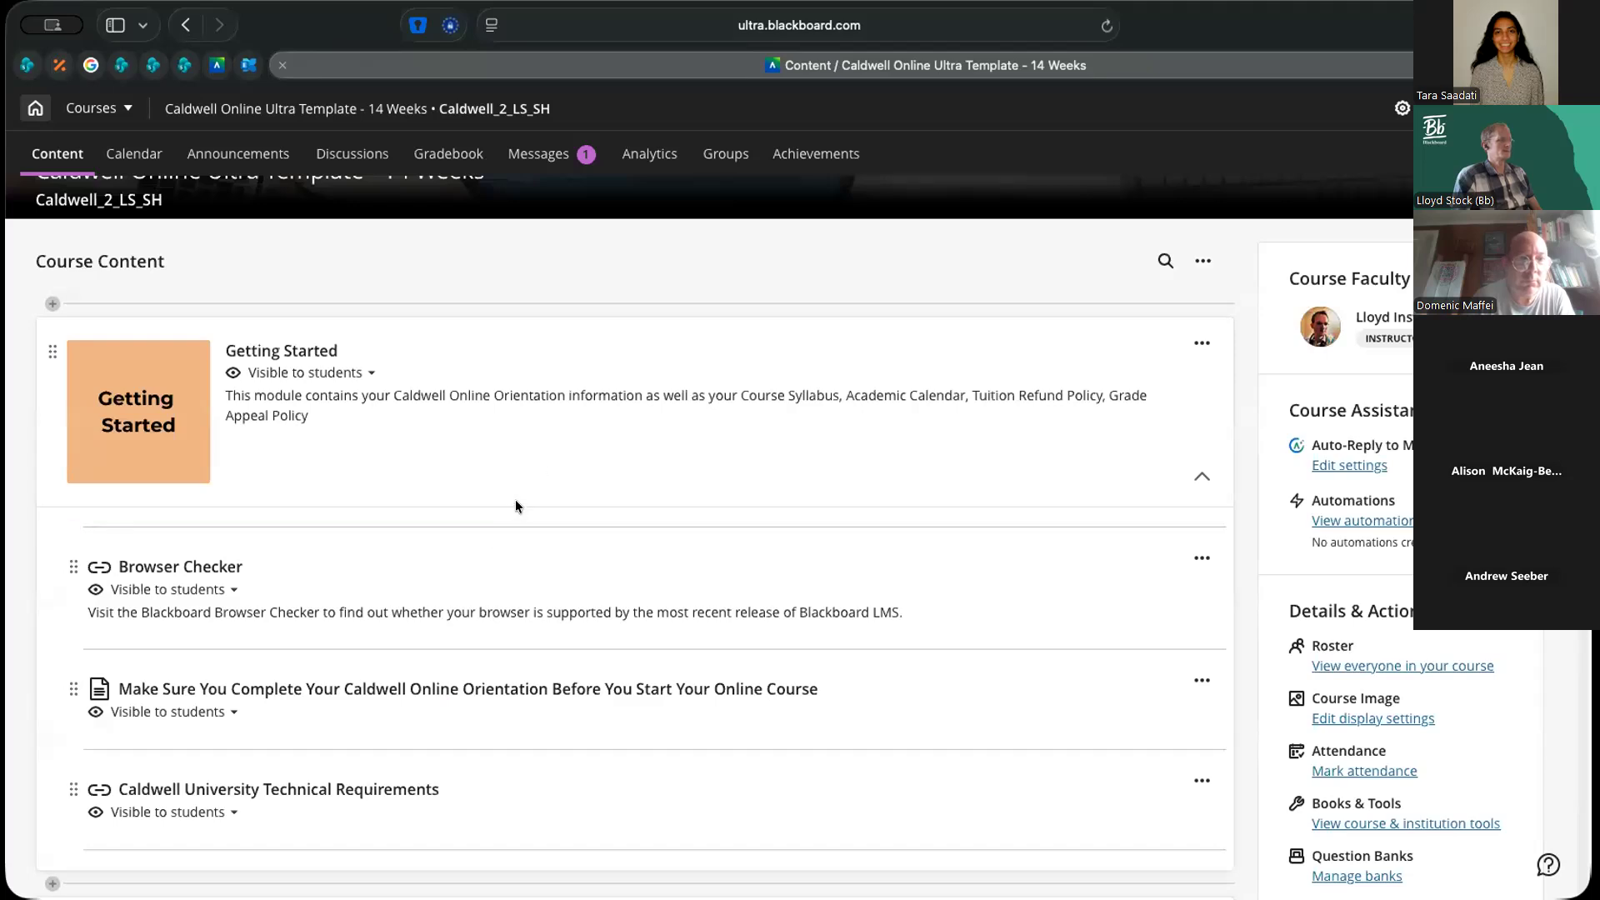
{"action": "mouse_move", "coordinate": [506, 522]}
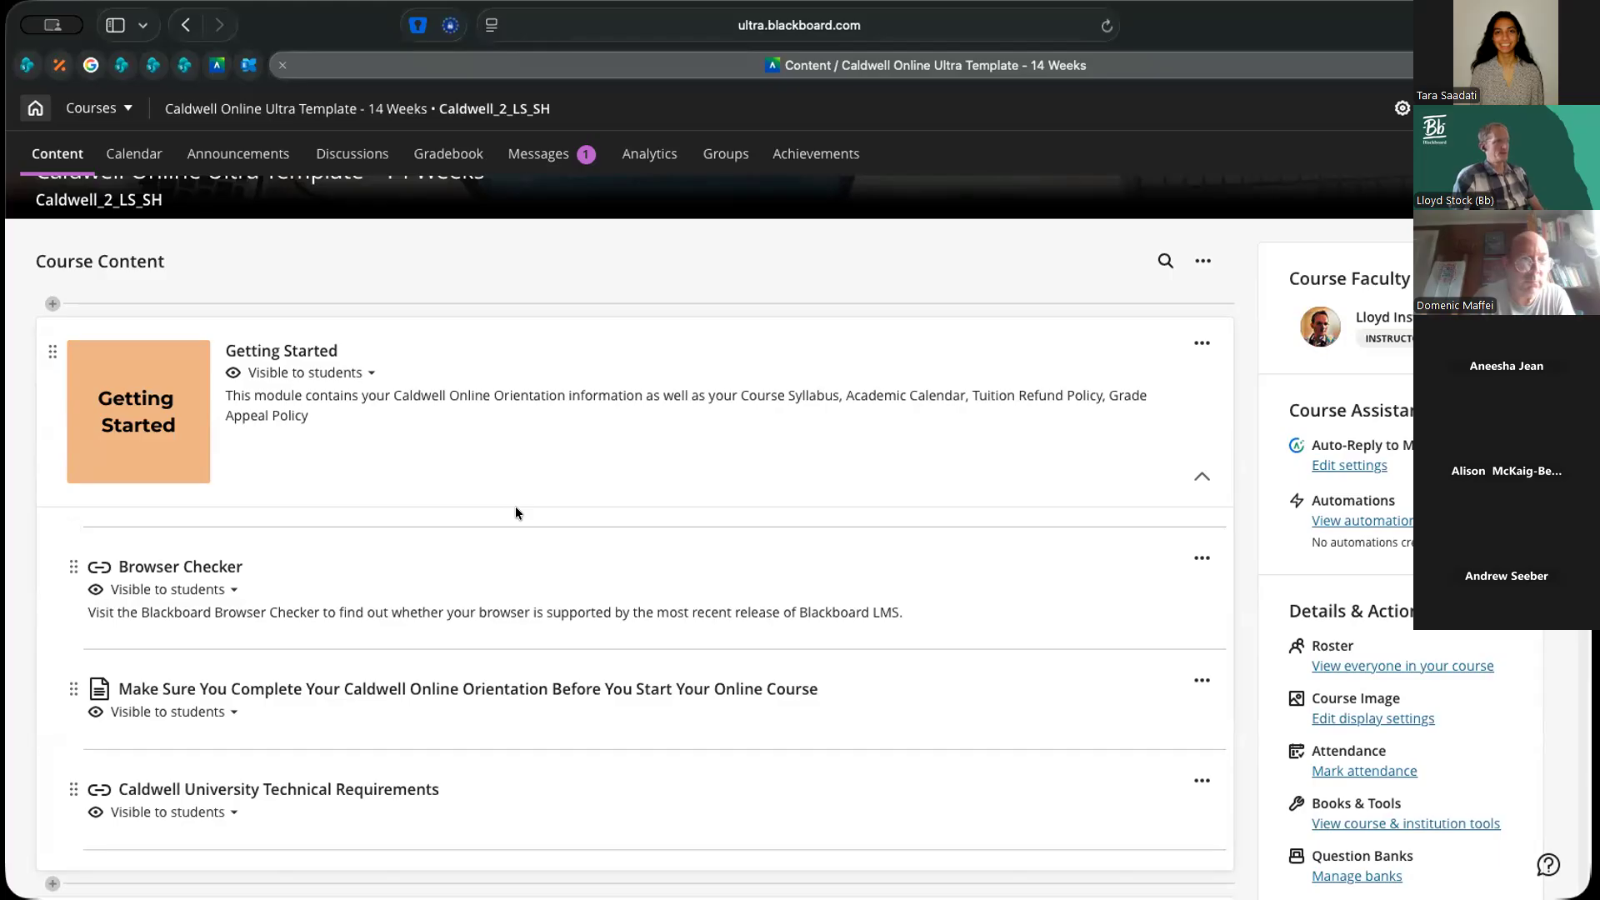
{"action": "scroll", "coordinate": [517, 512], "scroll_direction": "up", "scroll_amount": 1}
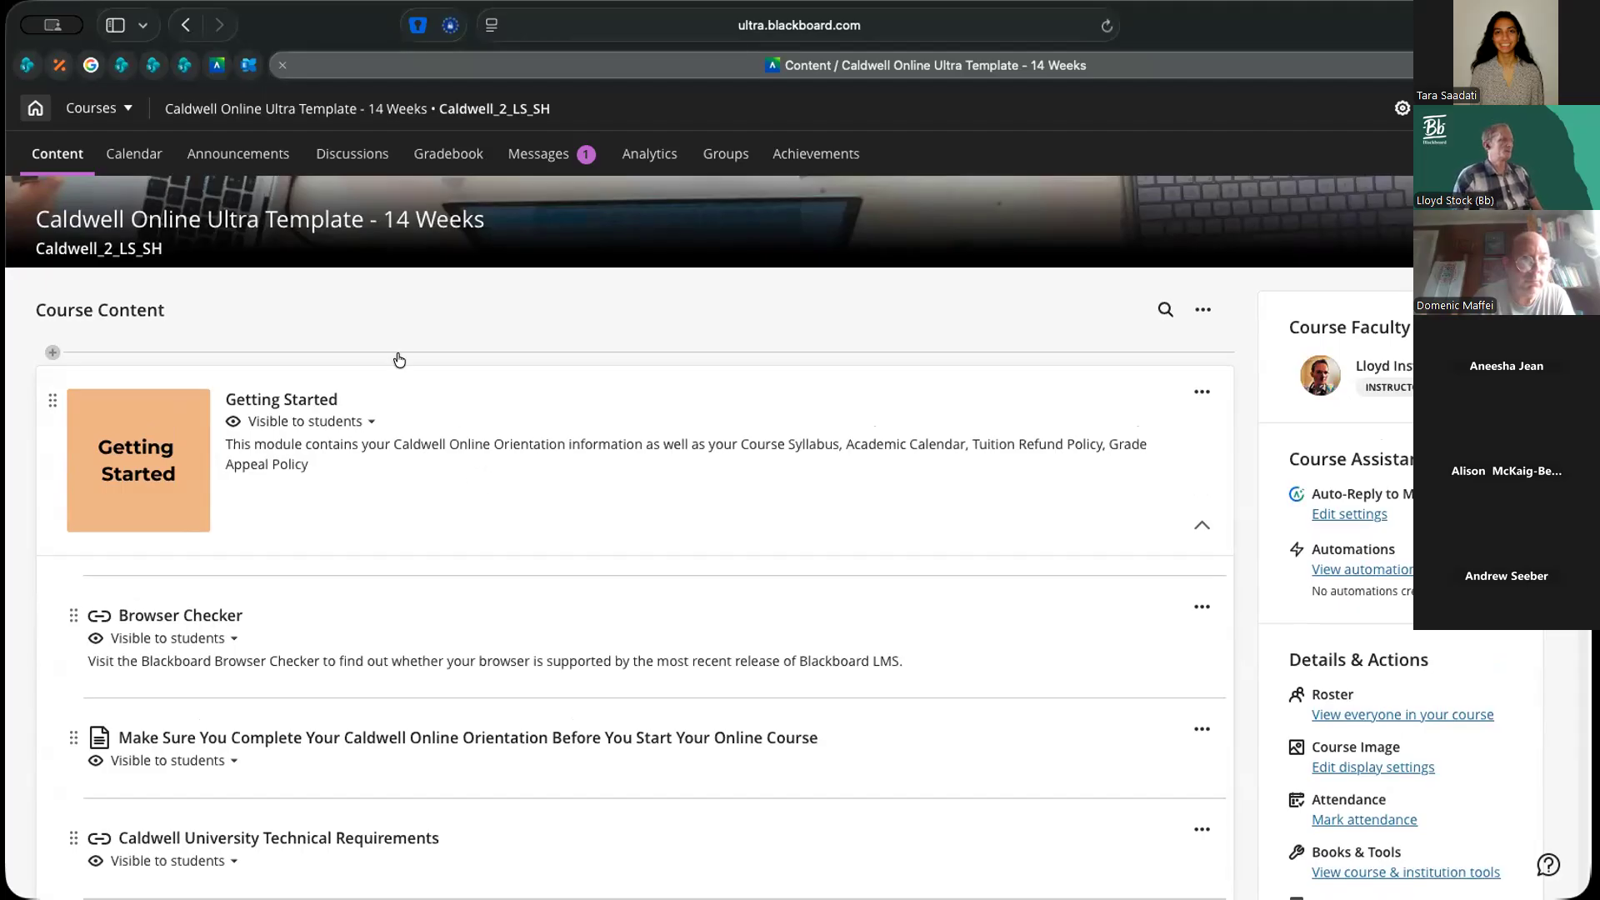
{"action": "left_click", "coordinate": [1201, 525]}
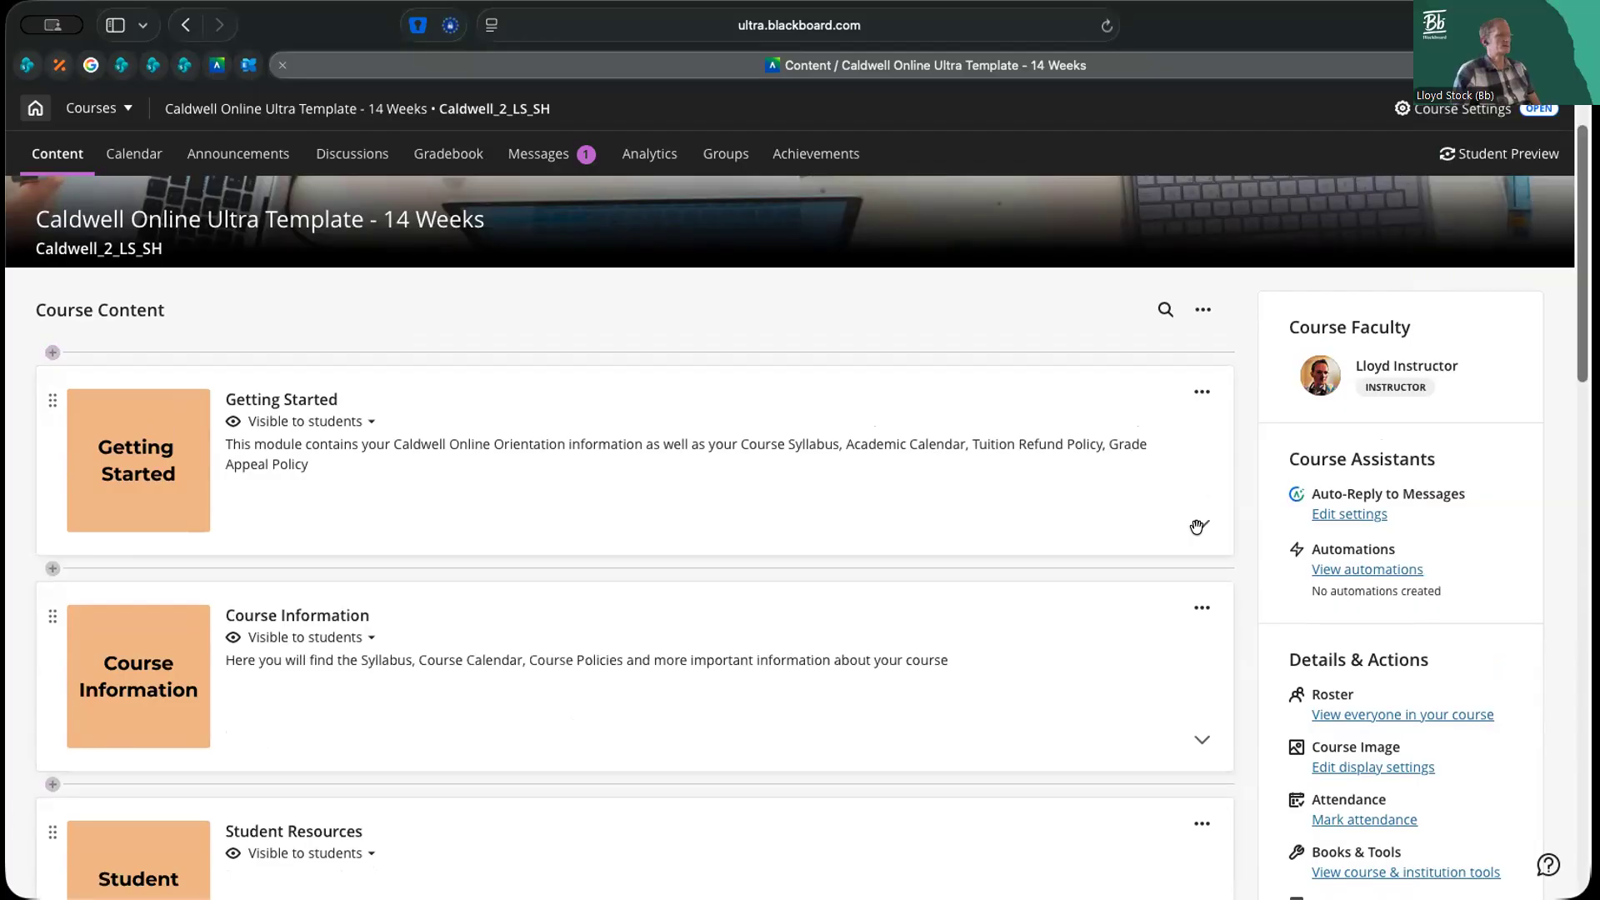
Expand the Unit 1: Topic Title module and its Unit 1: Learning Activities folder
{"action": "scroll", "coordinate": [1195, 527], "scroll_direction": "down", "scroll_amount": 10}
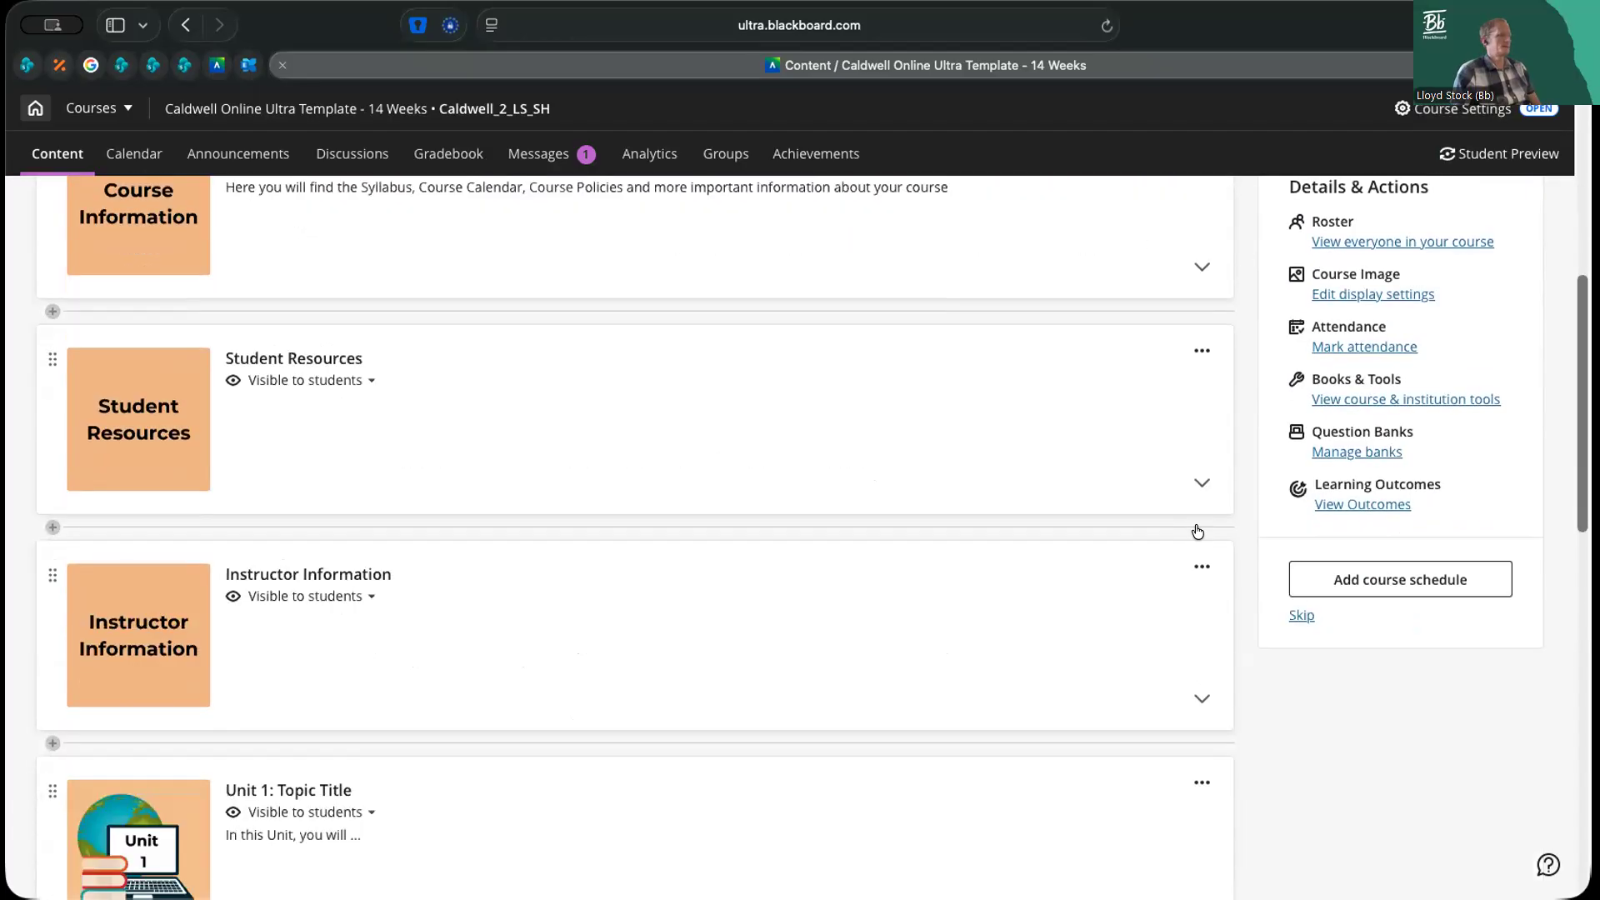
{"action": "left_click", "coordinate": [1184, 702]}
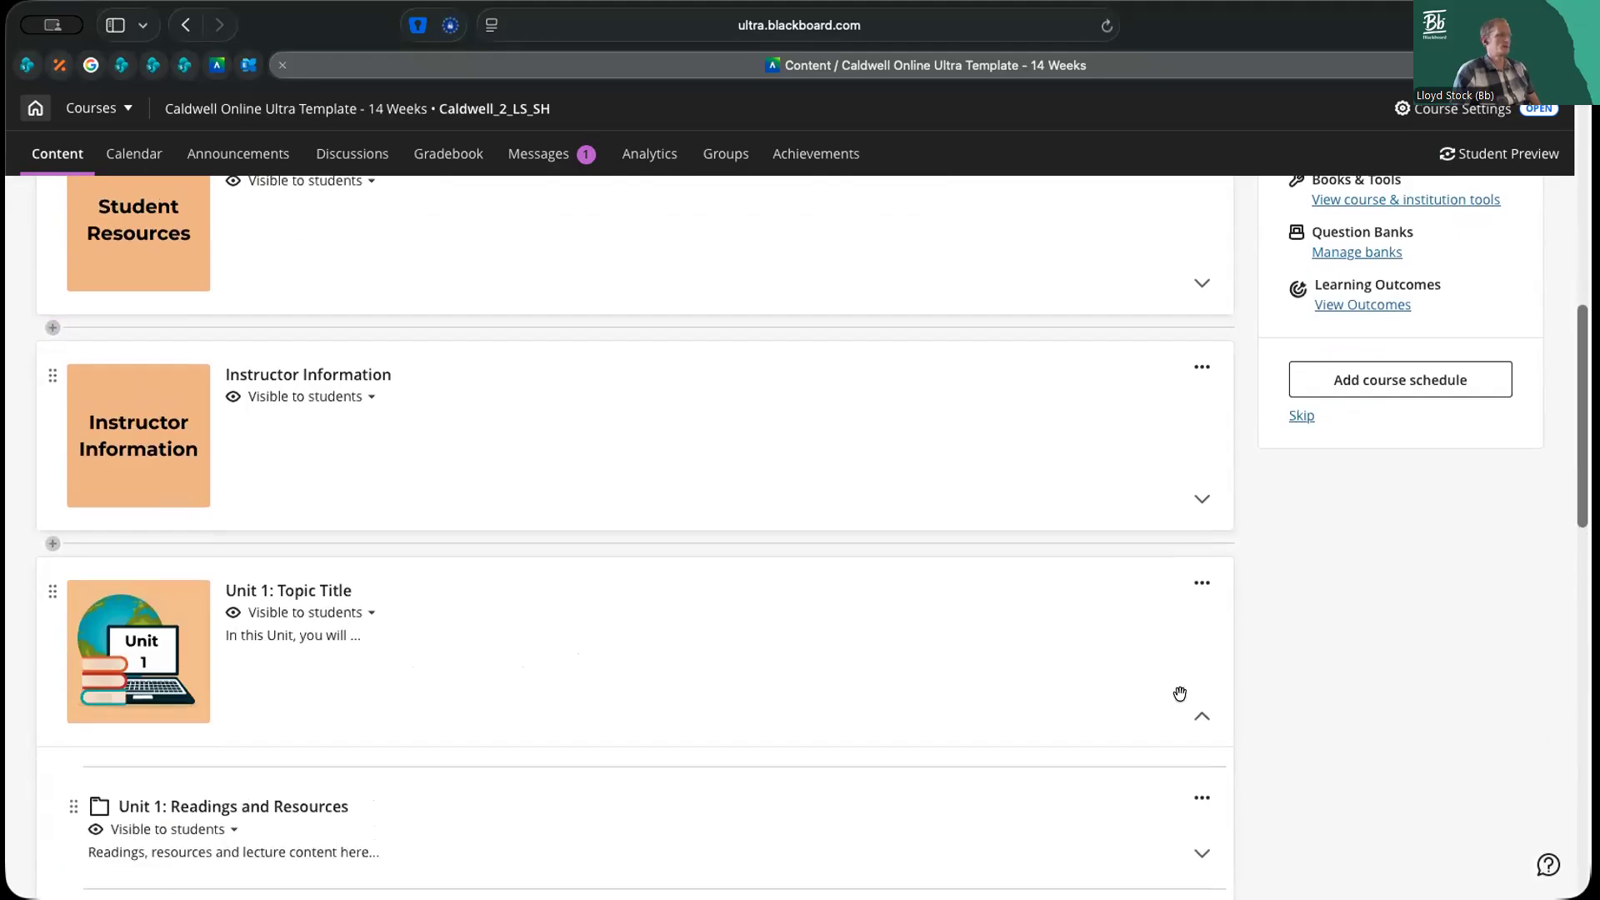
{"action": "scroll", "coordinate": [1181, 691], "scroll_direction": "down", "scroll_amount": 3}
{"action": "scroll", "coordinate": [1180, 691], "scroll_direction": "down", "scroll_amount": 2}
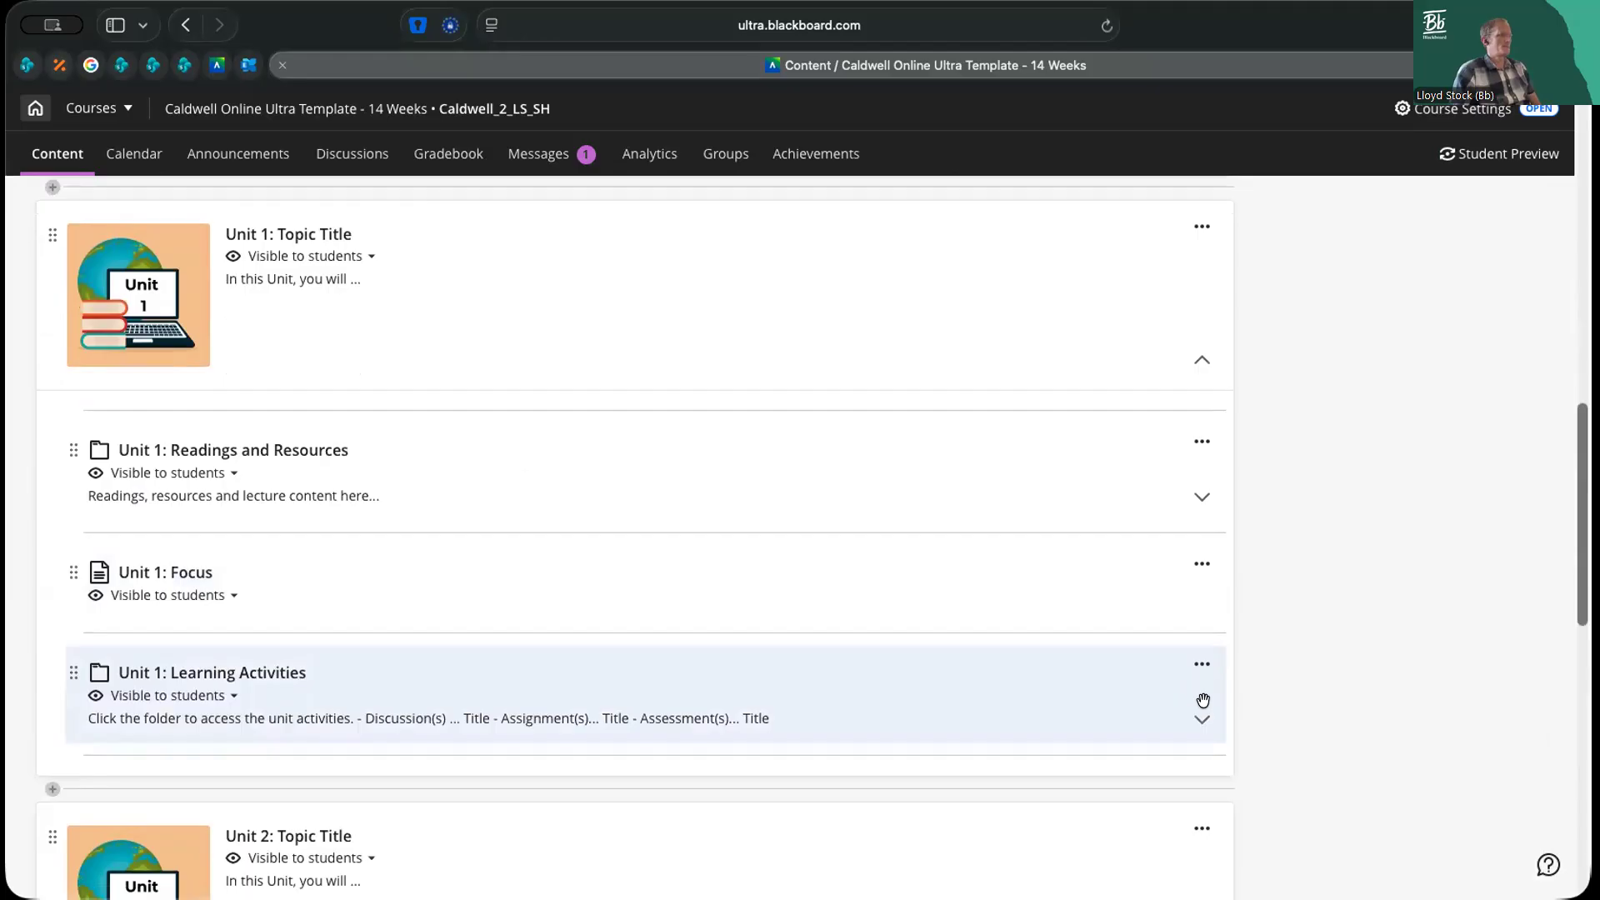
{"action": "left_click", "coordinate": [1201, 716]}
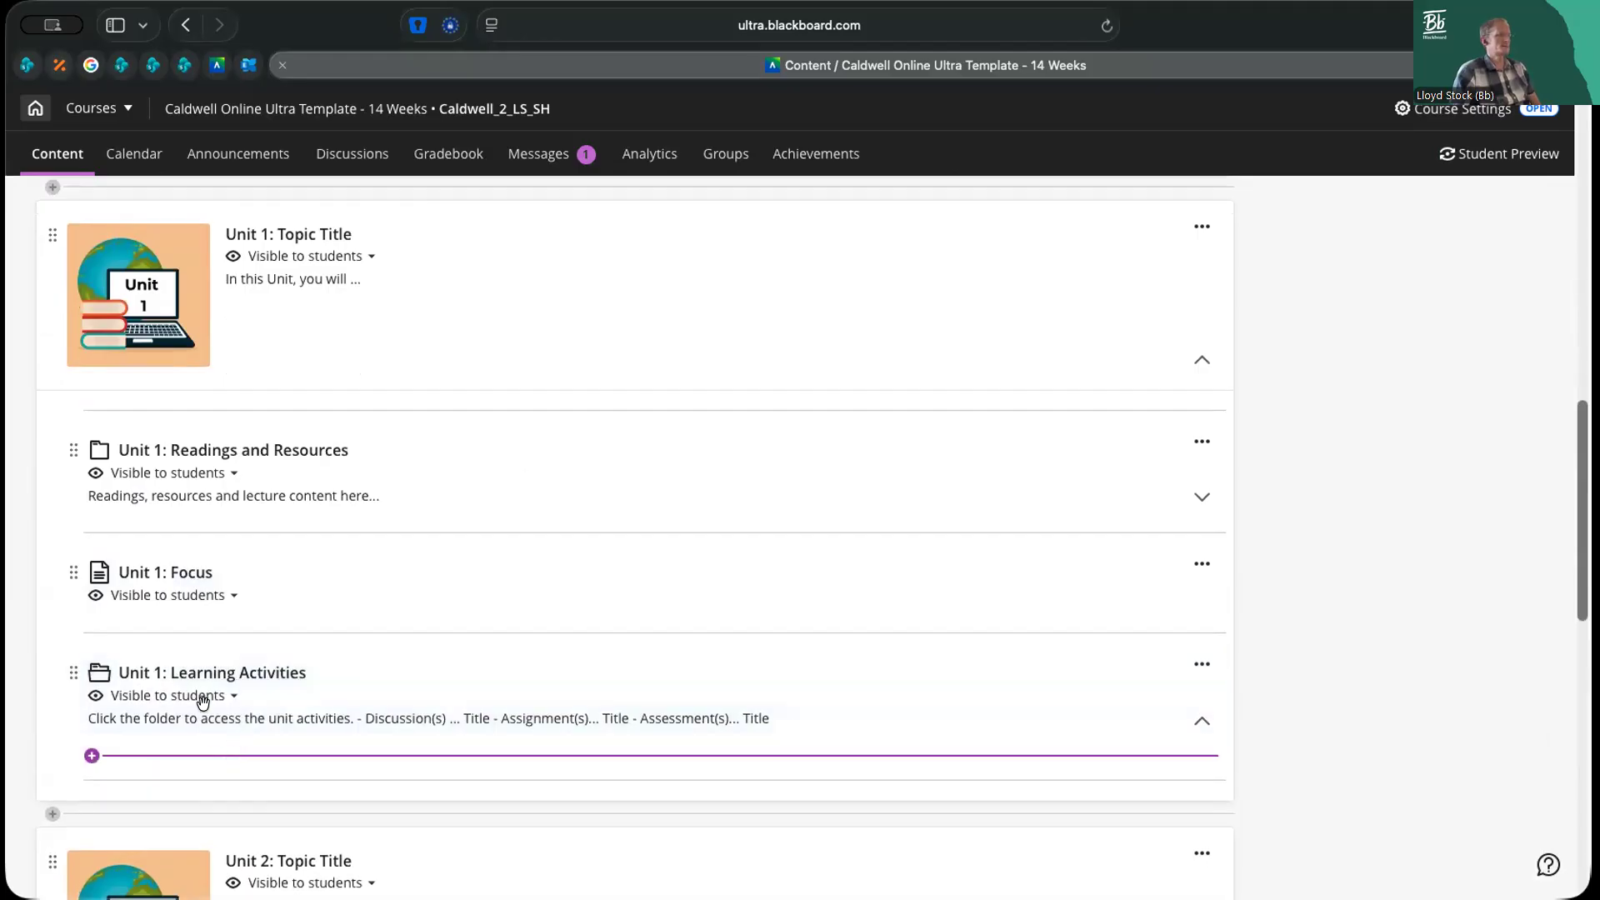
Create a new test inside the Unit 1: Learning Activities folder
{"action": "left_click", "coordinate": [140, 756]}
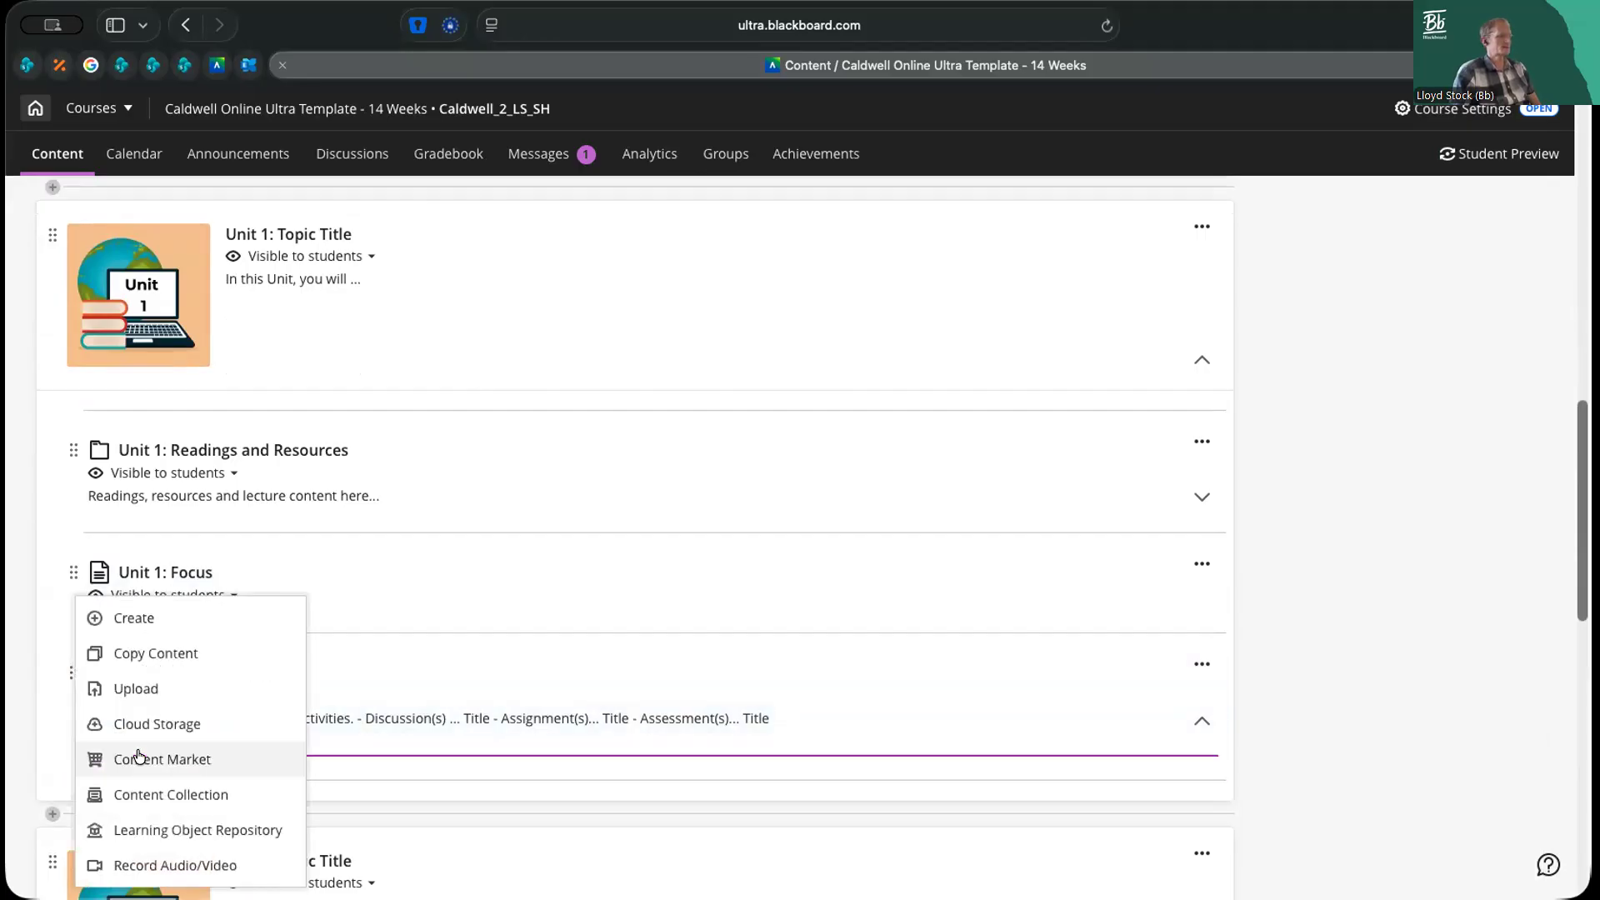
{"action": "left_click", "coordinate": [153, 618]}
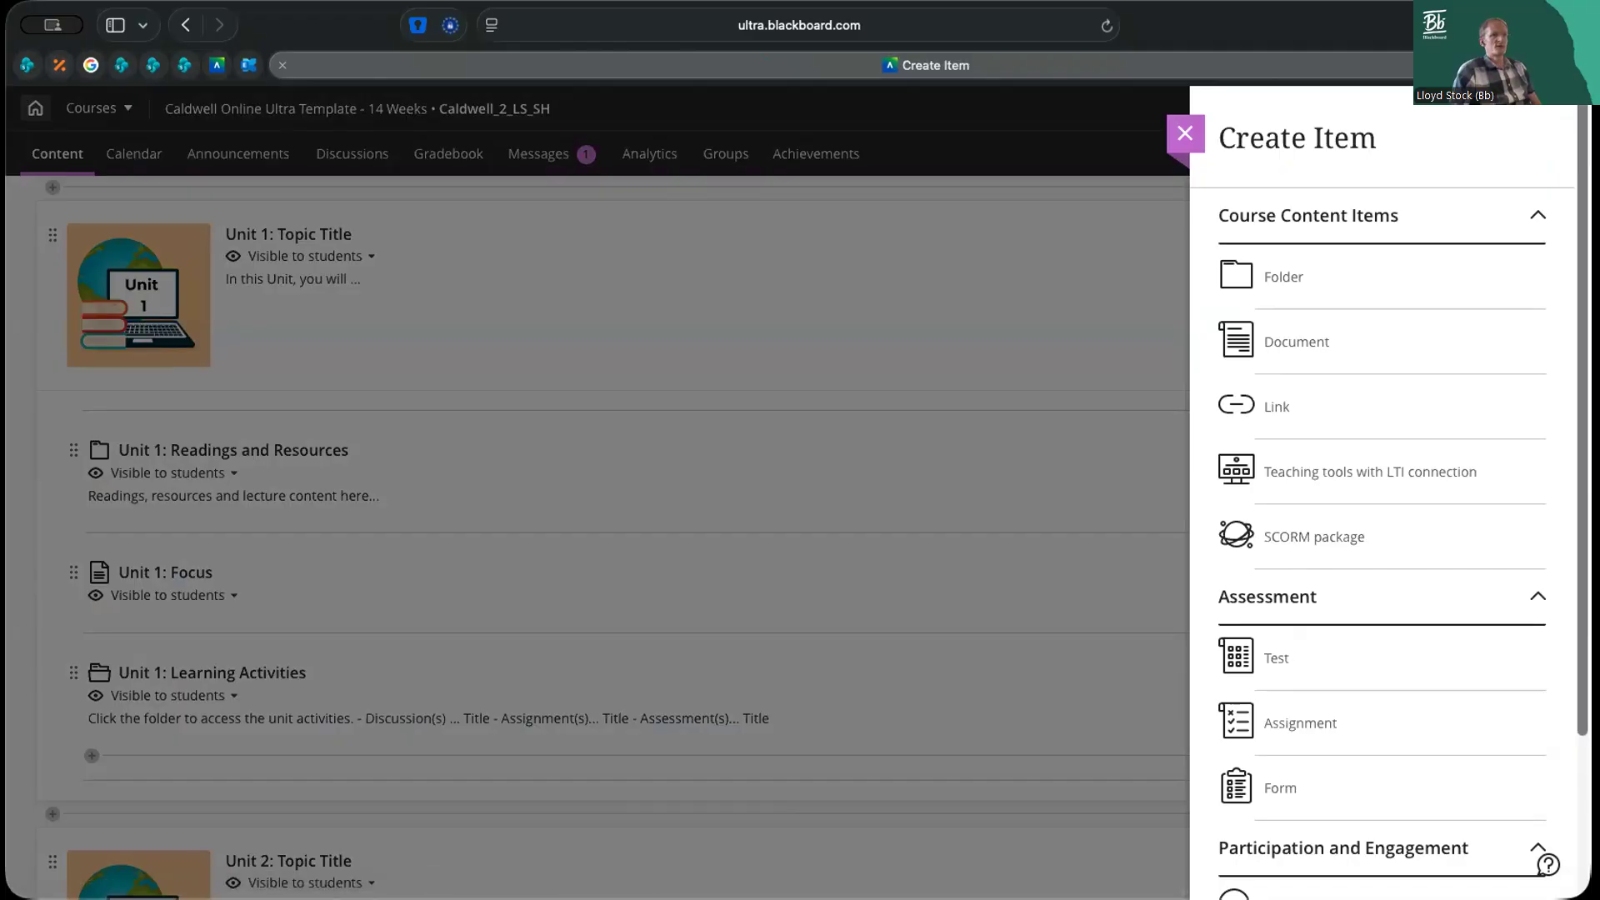
{"action": "scroll", "coordinate": [1334, 500], "scroll_direction": "down", "scroll_amount": 3}
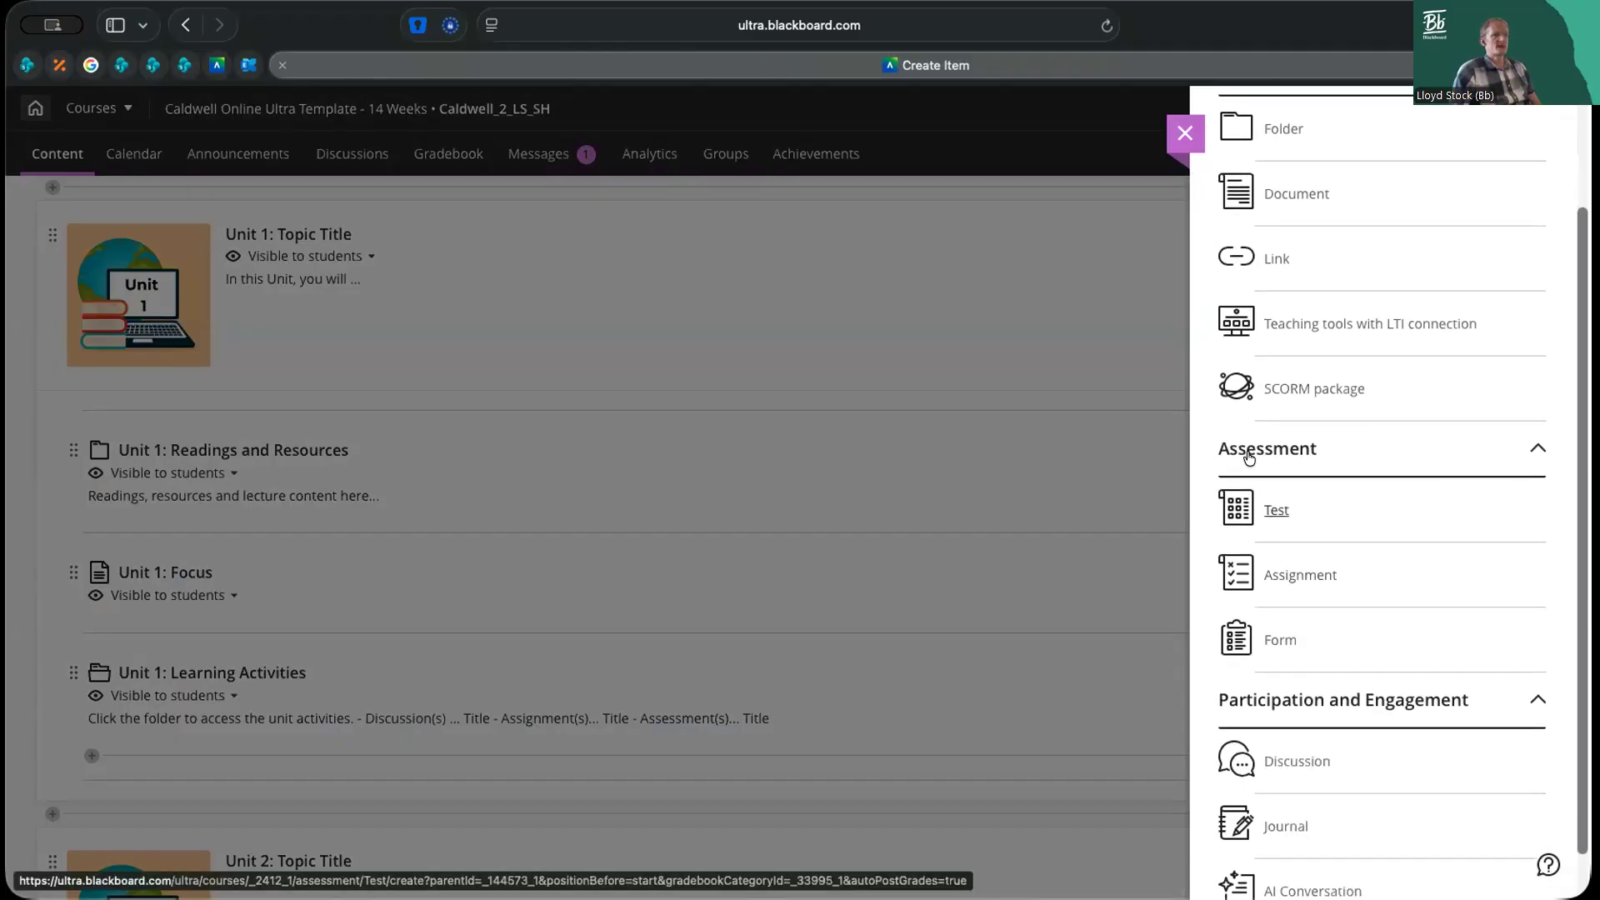
{"action": "left_click", "coordinate": [1277, 511]}
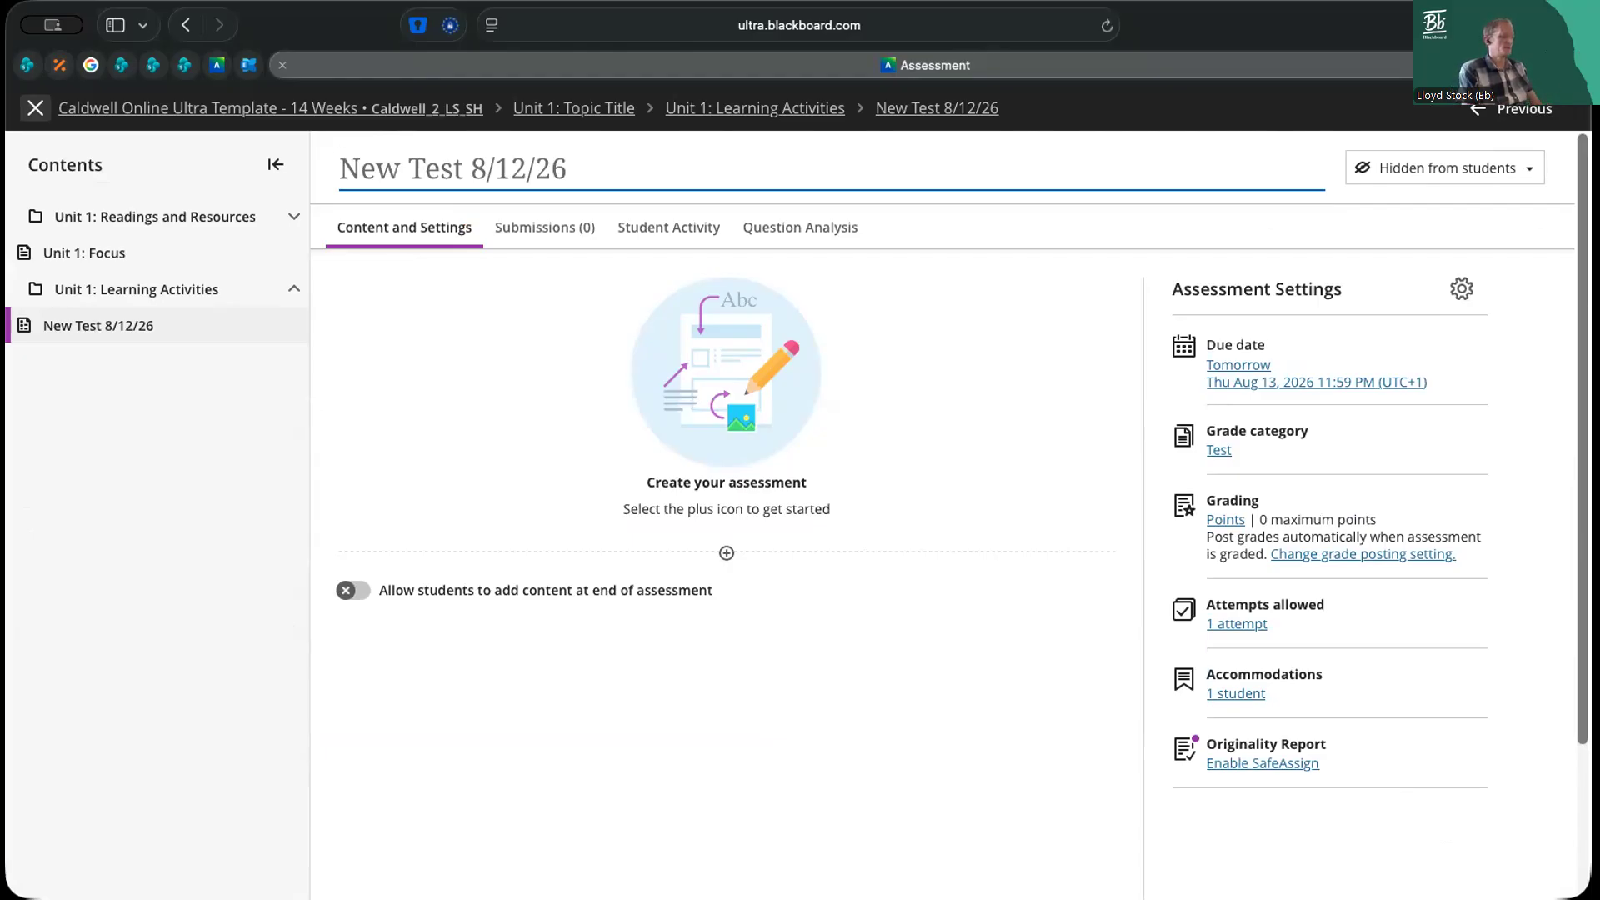
Rename the new test as End of Unit Quiz
{"action": "key", "text": "super+a"}
{"action": "type", "text": "End of Module Quiz"}
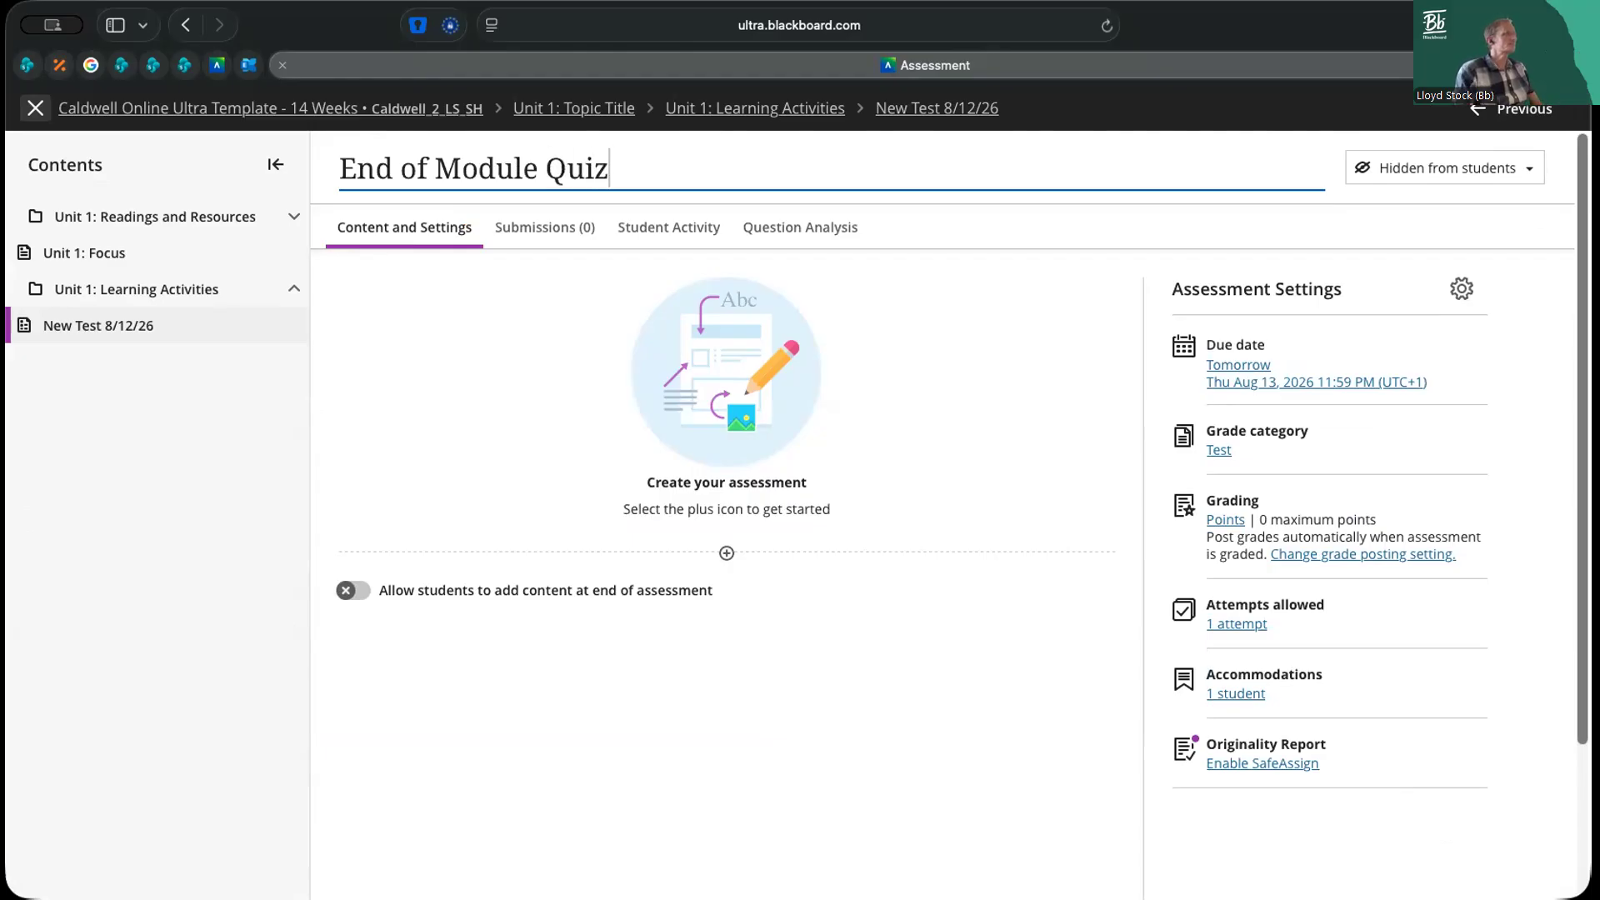
{"action": "key", "text": "alt+Left"}
{"action": "key", "text": "alt+Left"}
{"action": "key", "text": "alt+shift+Right"}
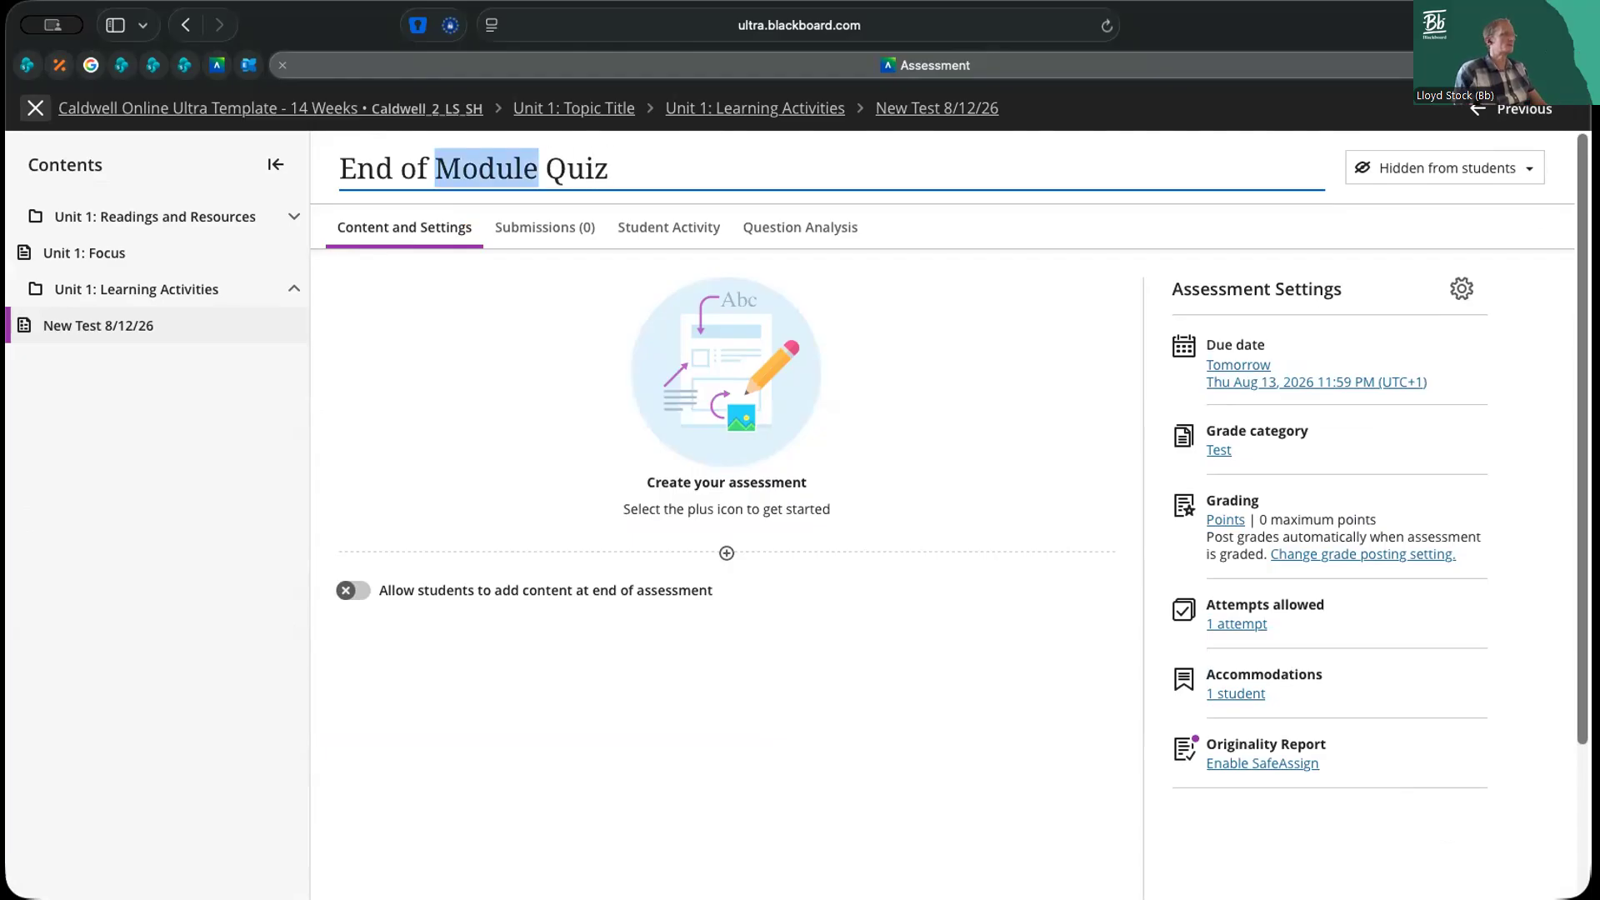
{"action": "type", "text": "Unit"}
{"action": "key", "text": "Return"}
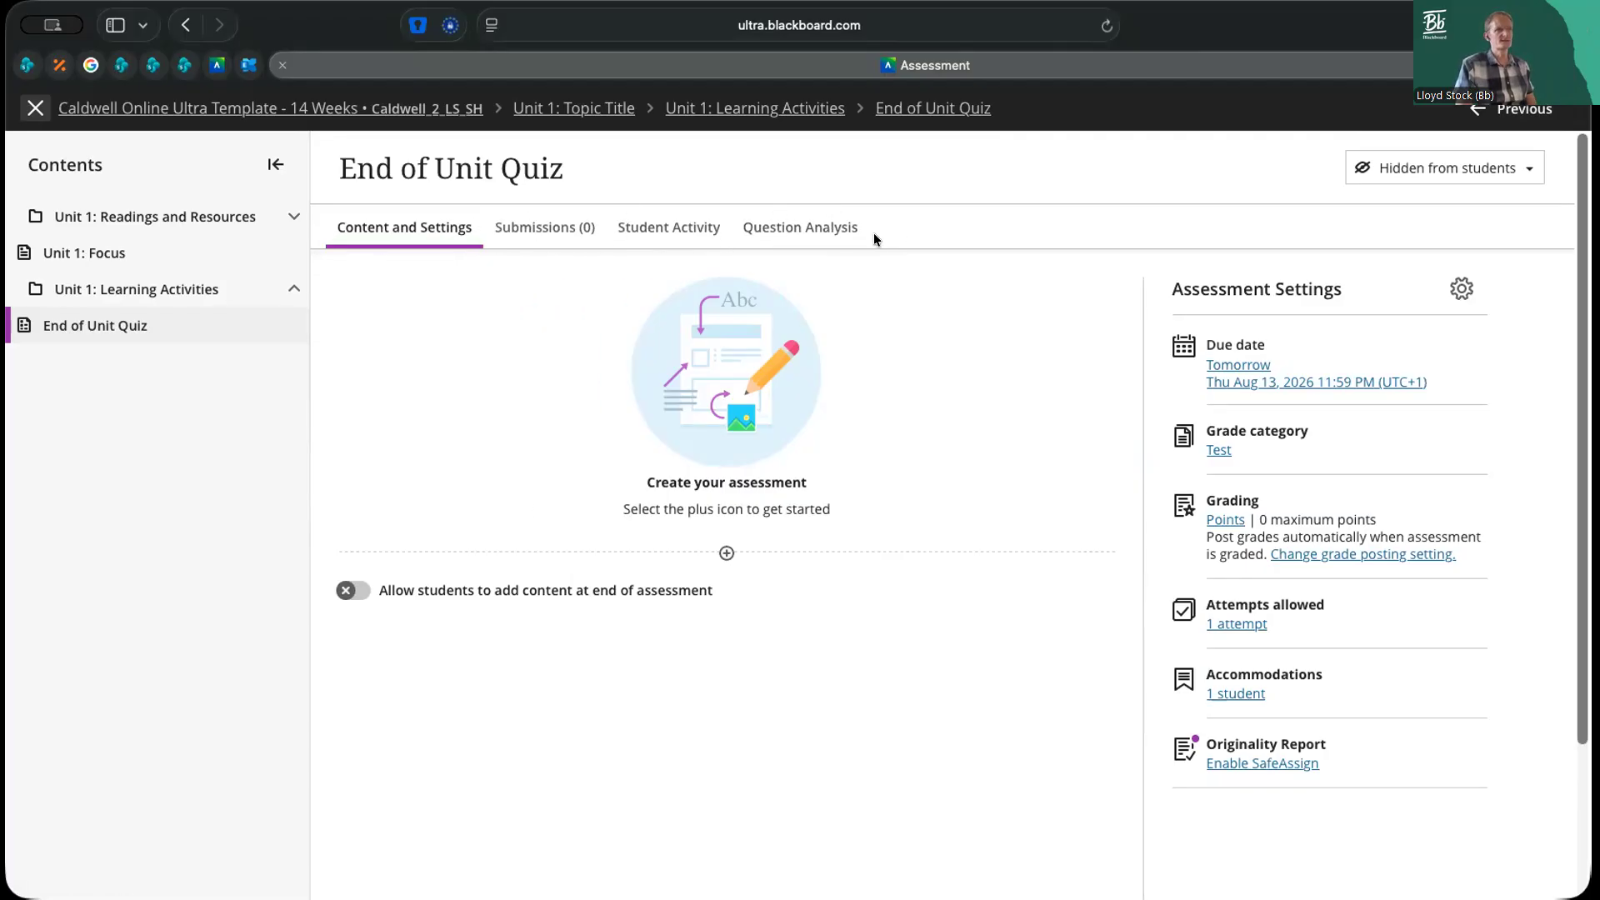
View the student visibility options for the End of Unit Quiz without changing them
{"action": "left_click", "coordinate": [1514, 170]}
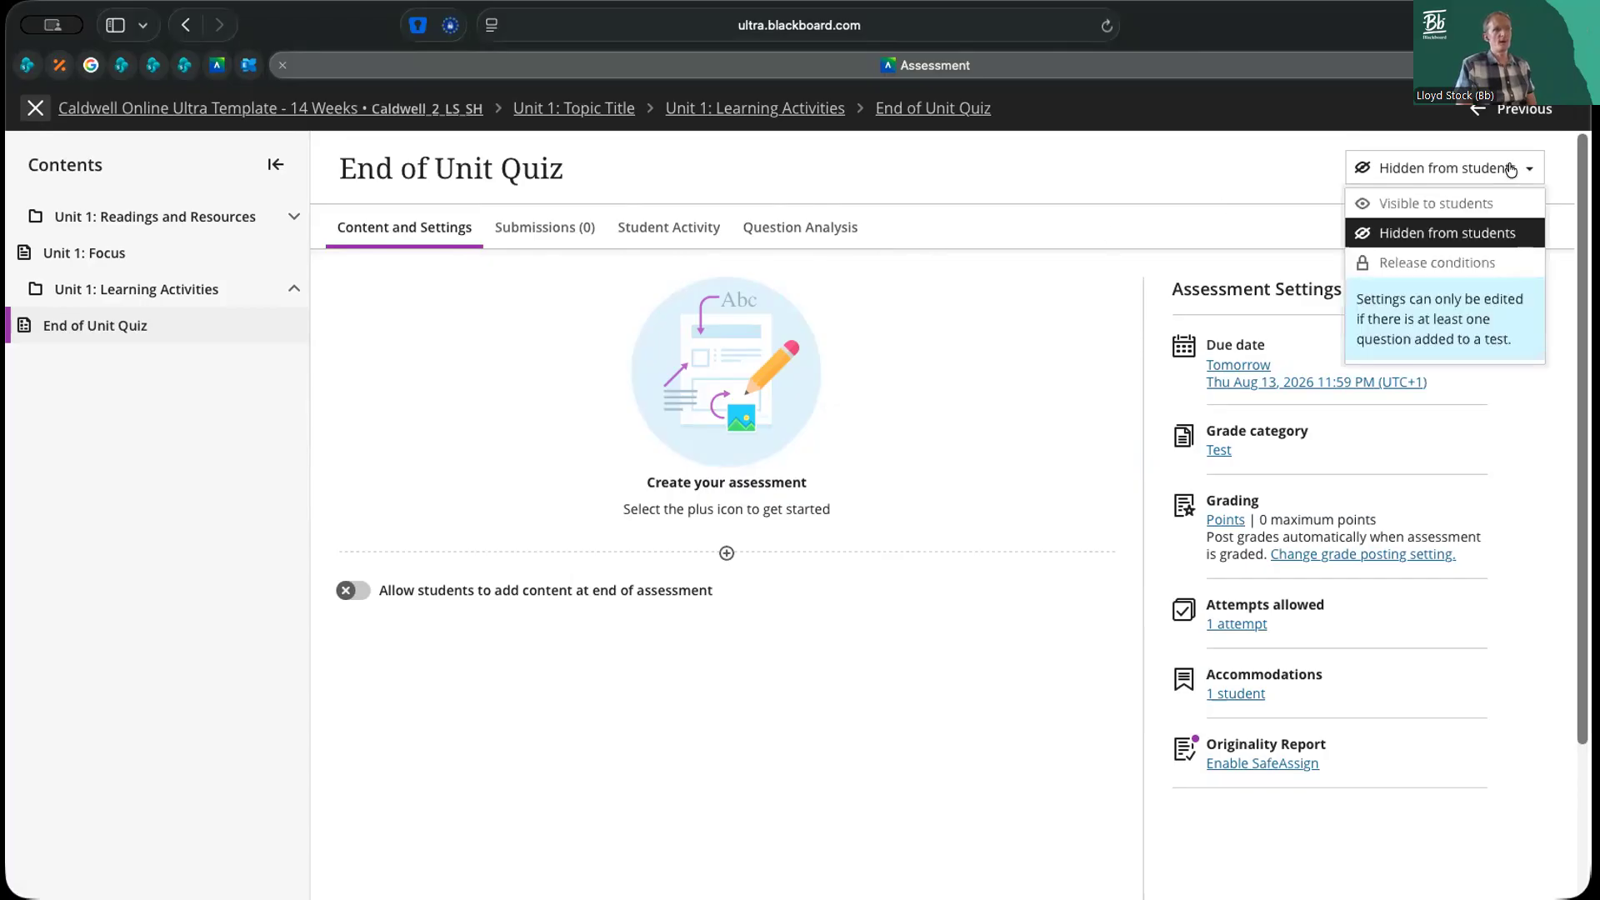
{"action": "left_click", "coordinate": [1564, 182]}
{"action": "left_click", "coordinate": [1523, 170]}
{"action": "left_click", "coordinate": [1562, 190]}
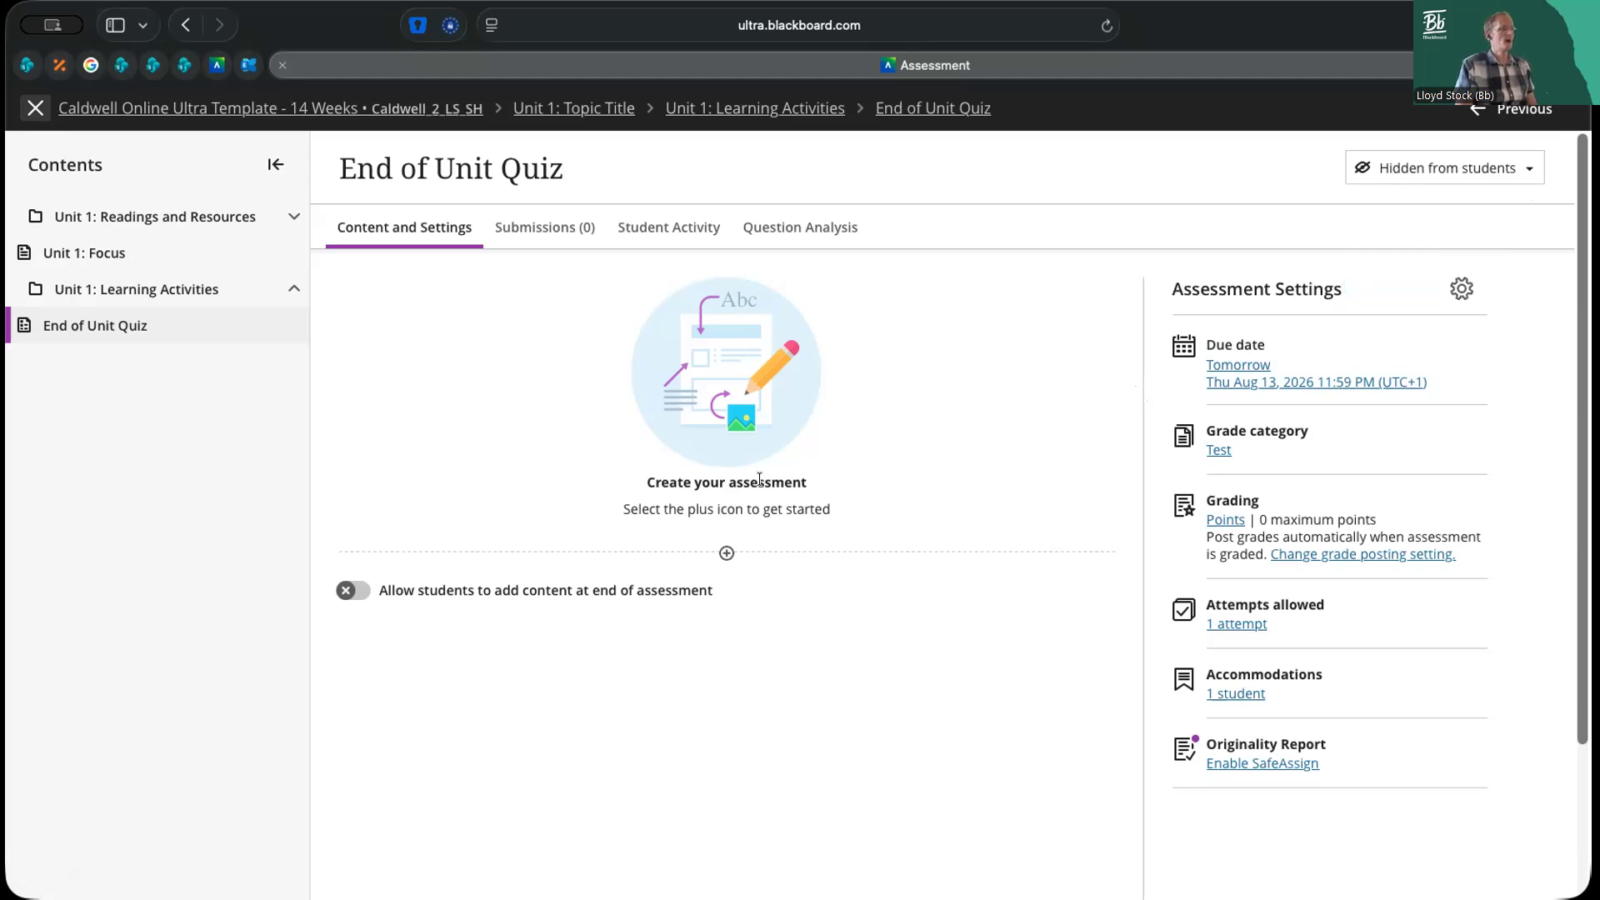
View the question and content types that can be added to the quiz without adding any
{"action": "left_click", "coordinate": [726, 553]}
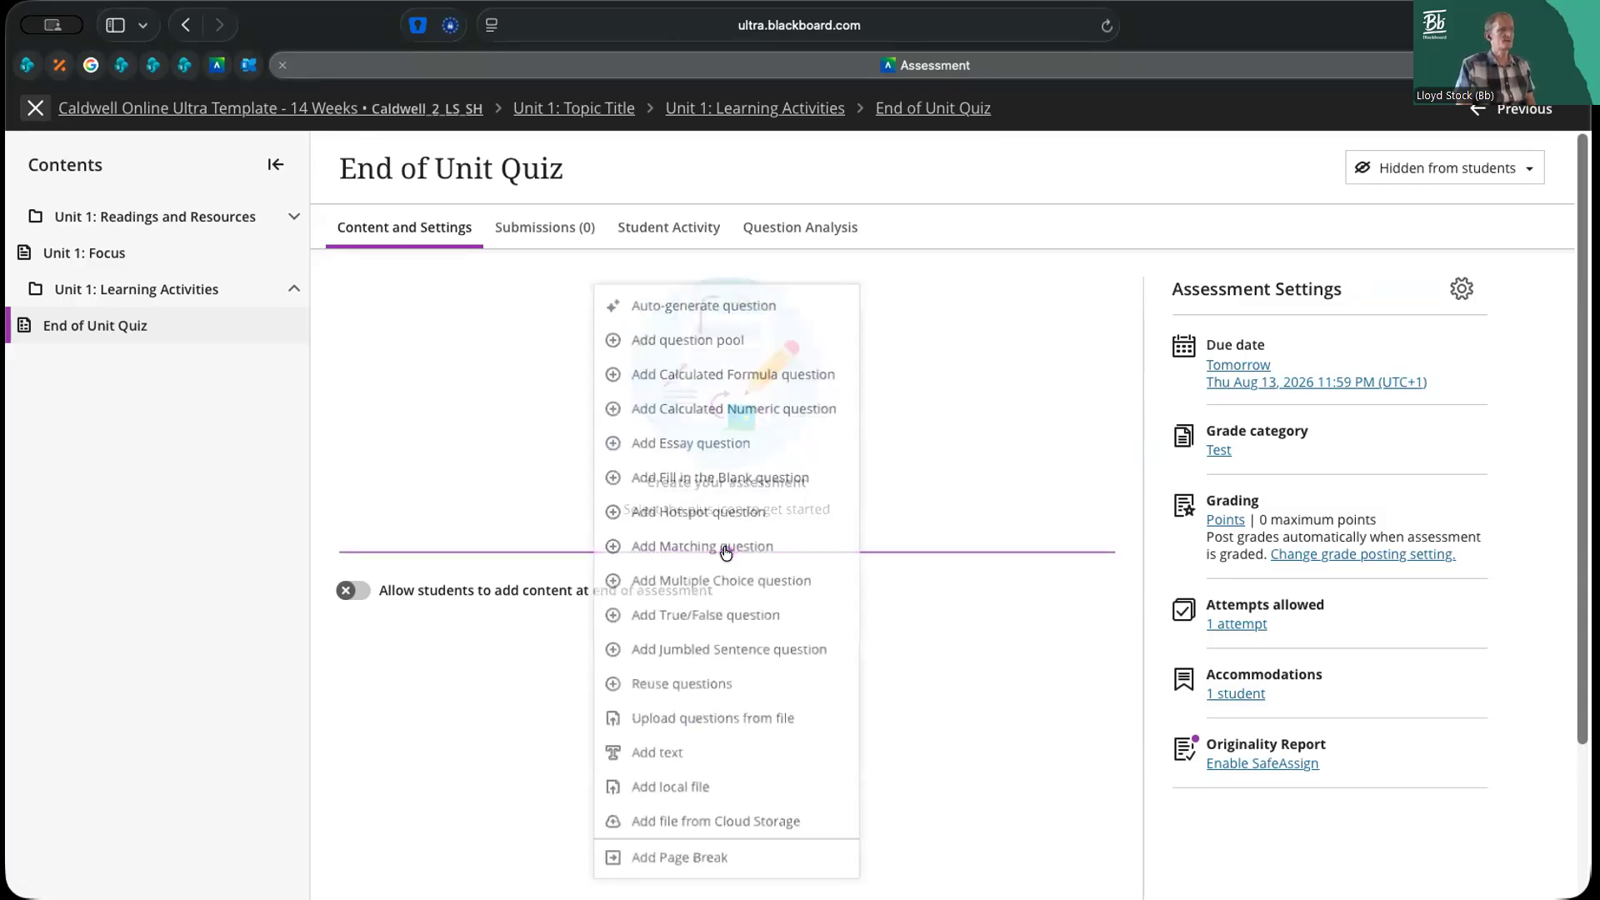
{"action": "left_click", "coordinate": [922, 613]}
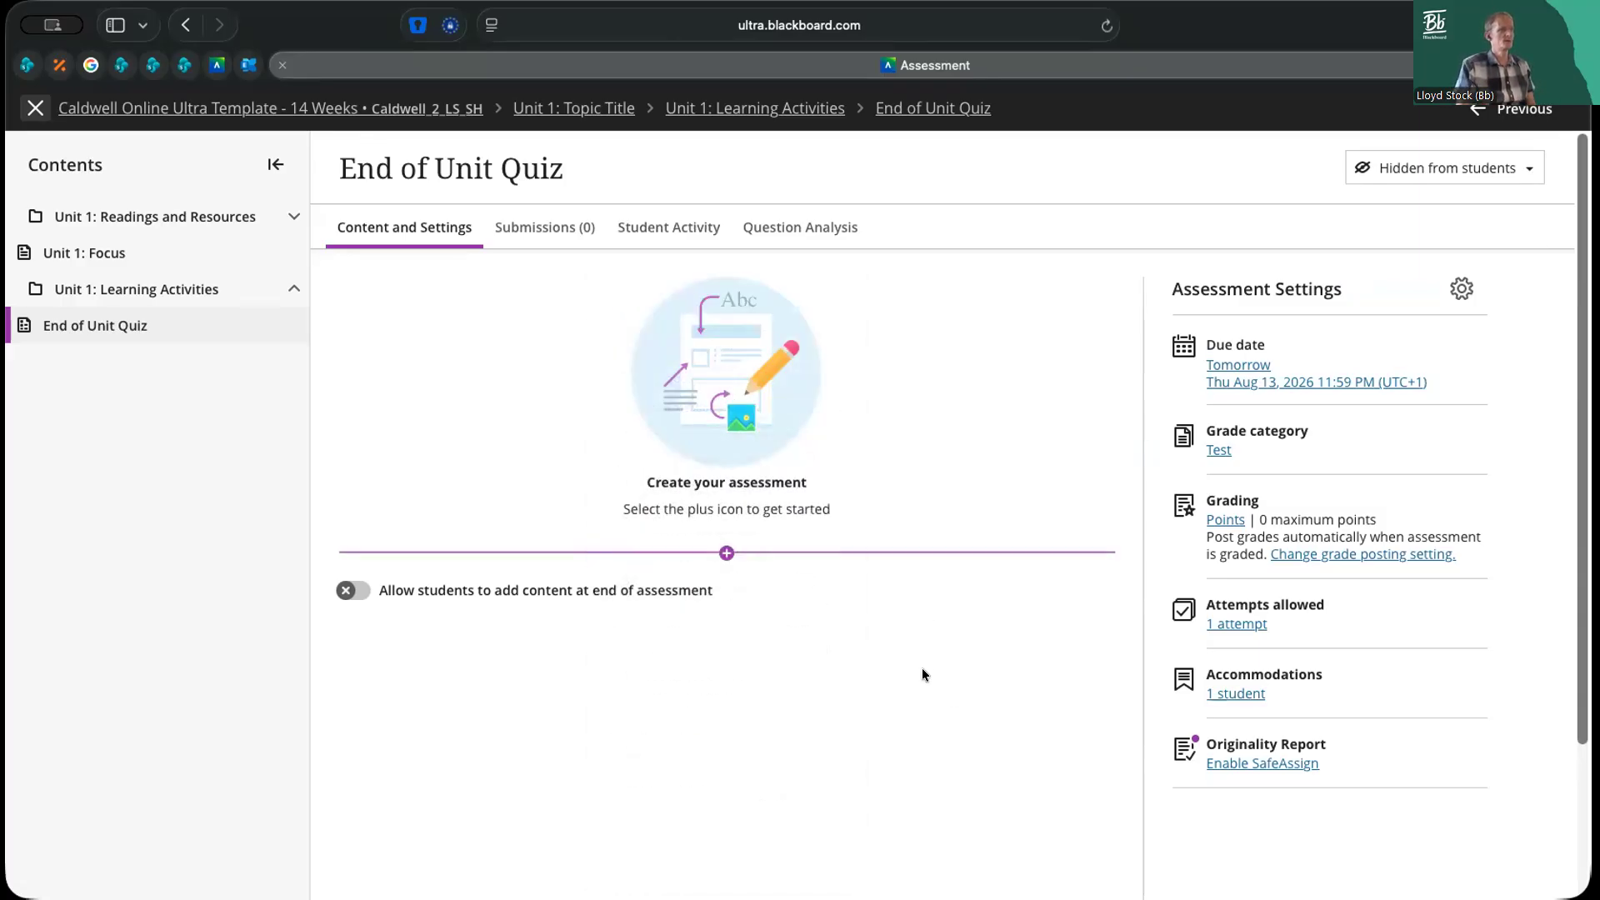
{"action": "left_click", "coordinate": [726, 553]}
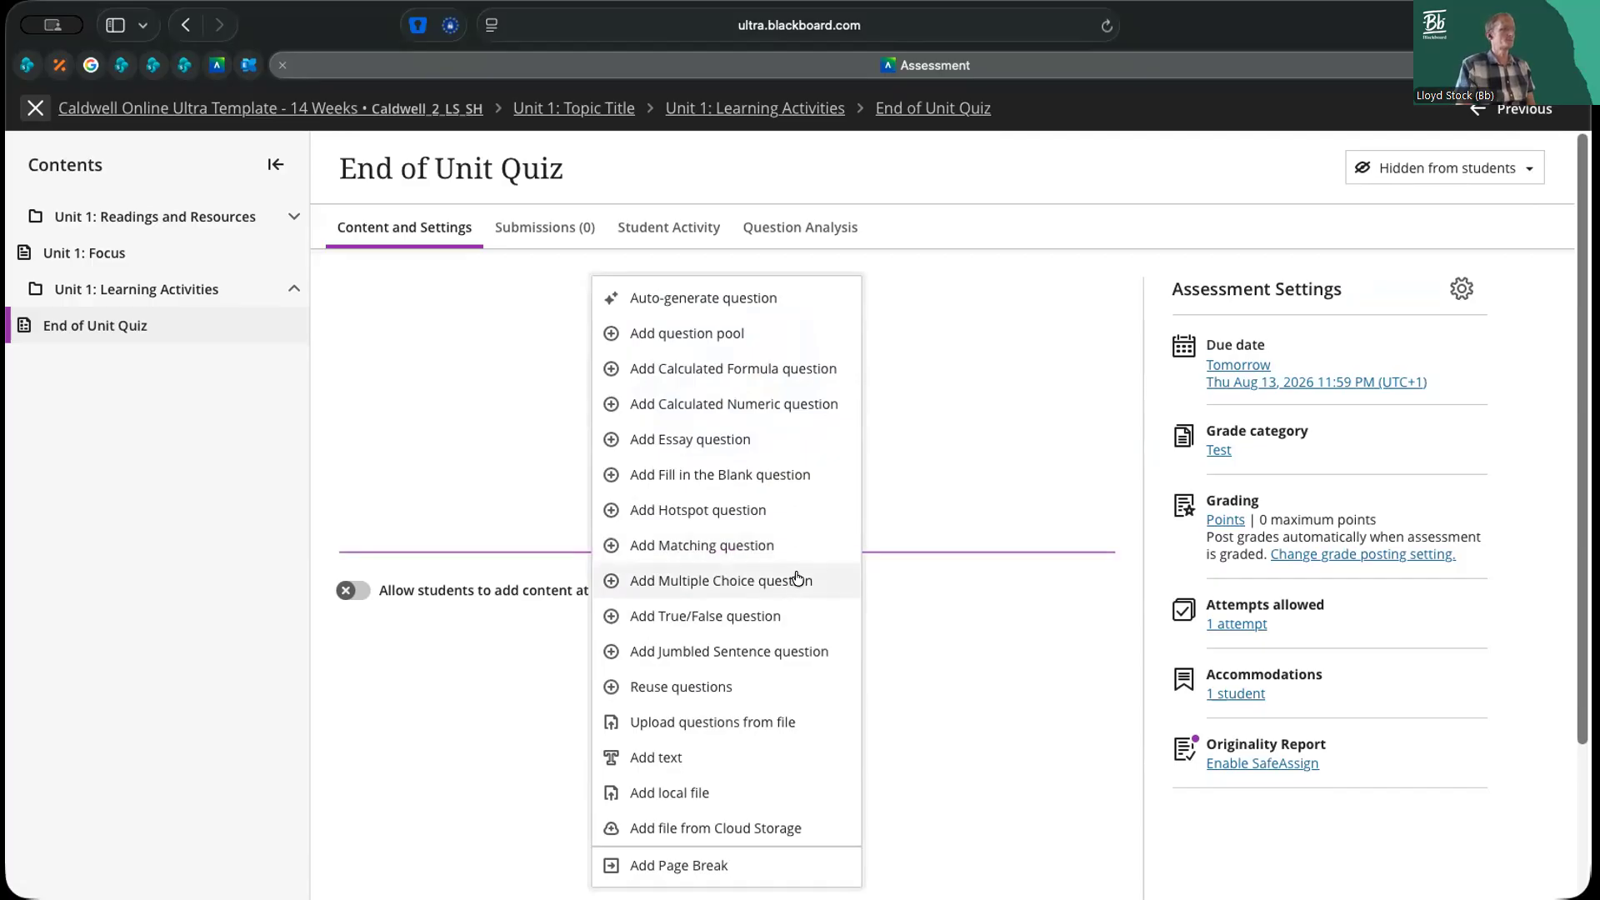
{"action": "left_click", "coordinate": [956, 651]}
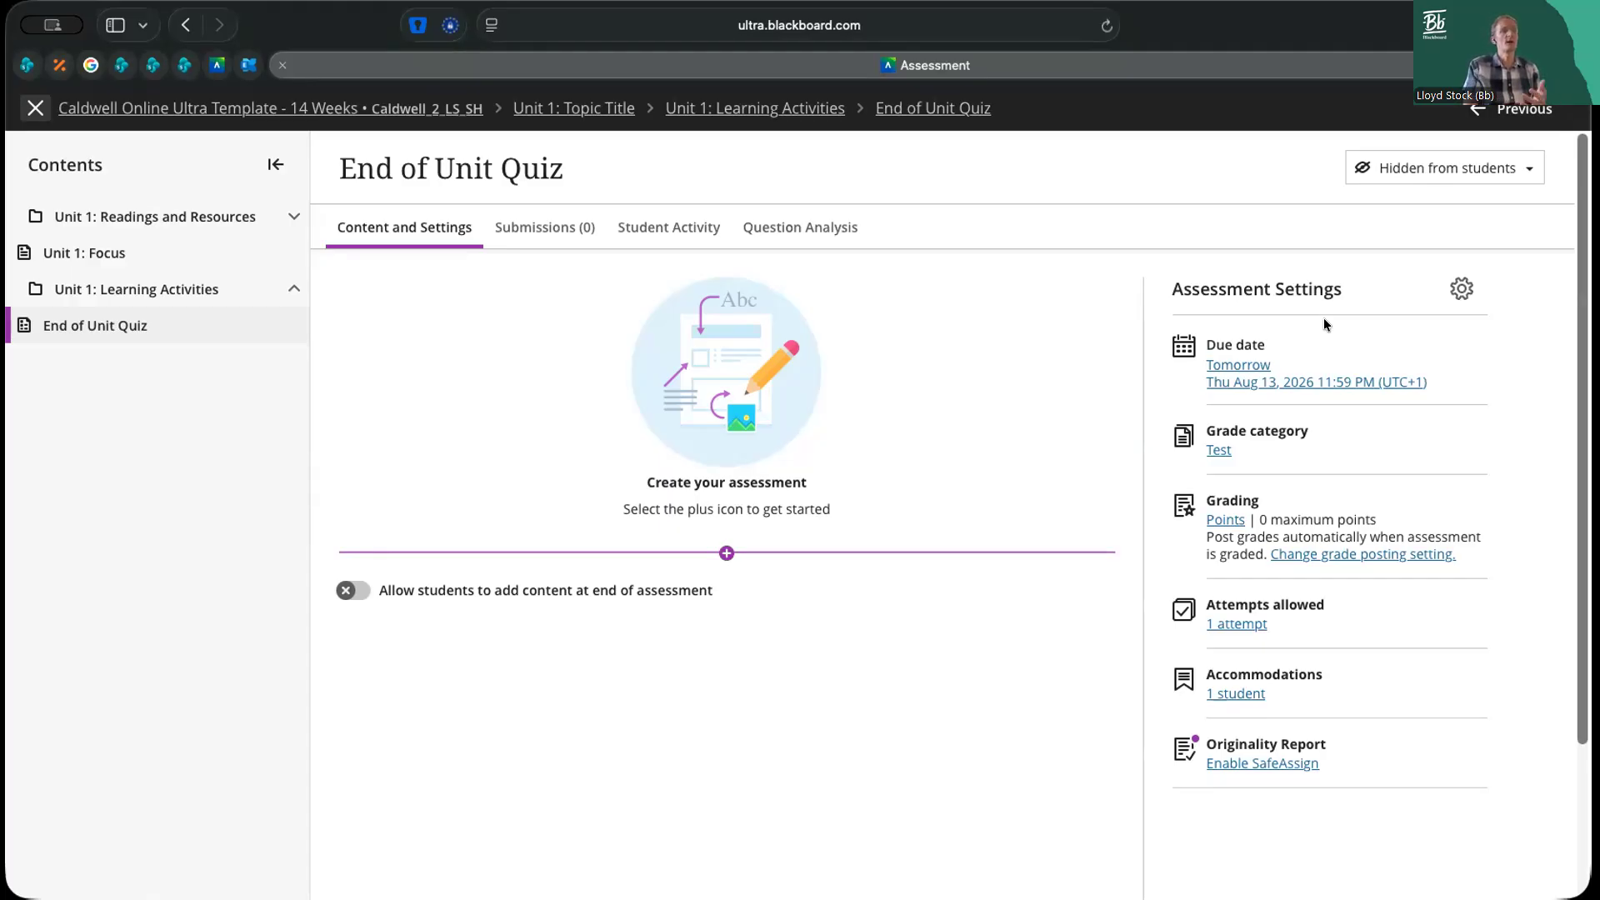
Open the End of Unit Quiz's assessment settings and review the due date, presentation options, formative tools and grading sections
{"action": "left_click", "coordinate": [1461, 289]}
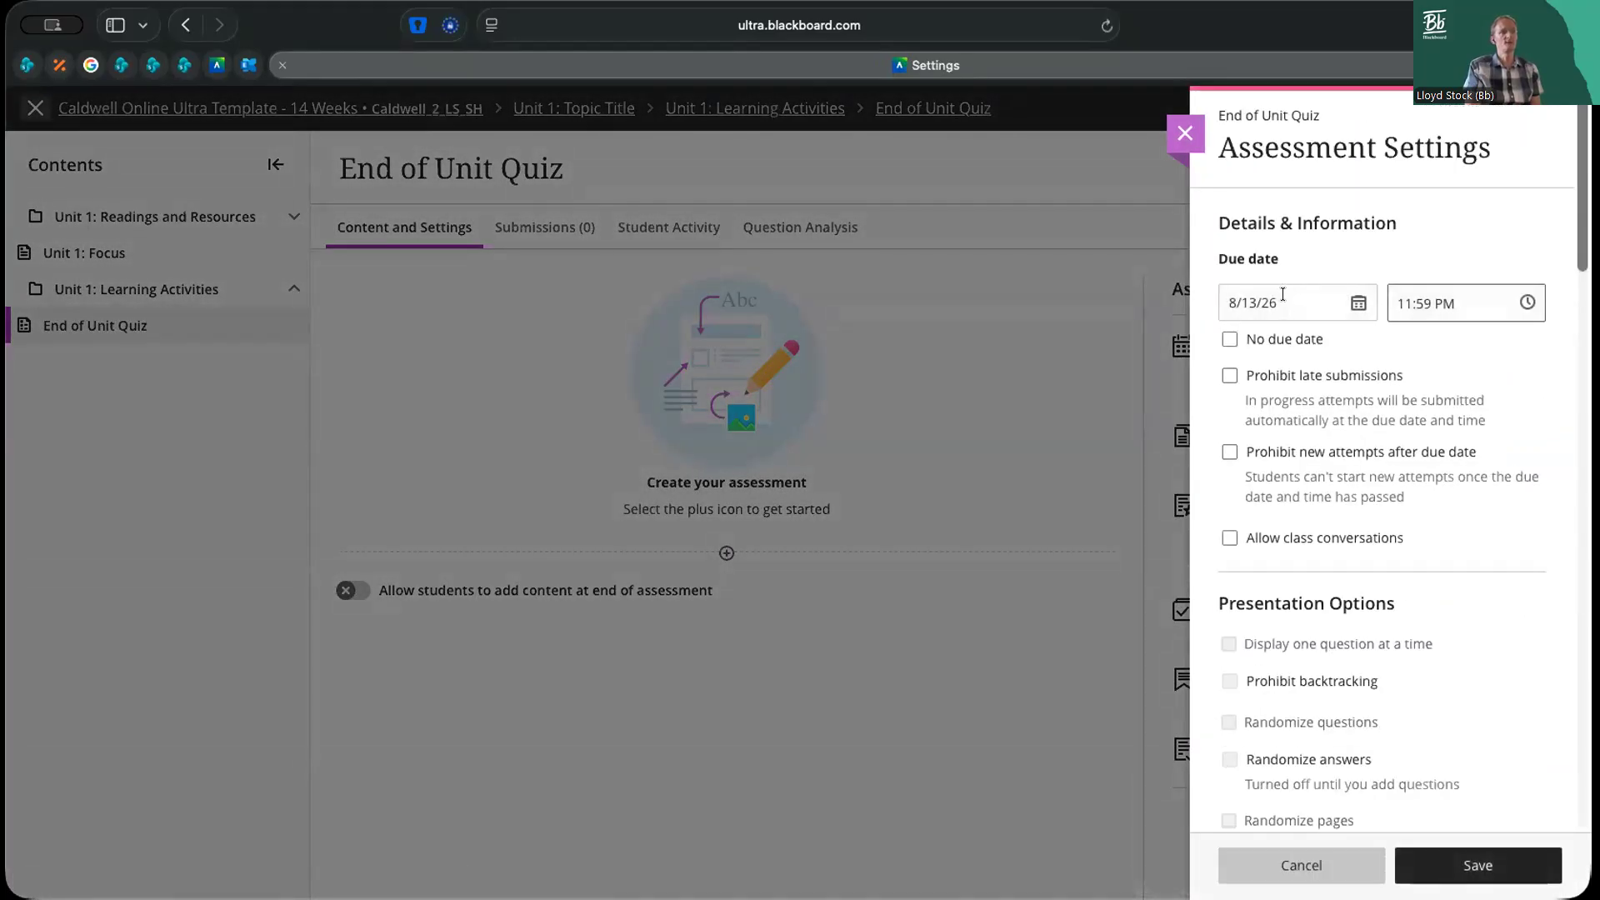
{"action": "scroll", "coordinate": [1391, 462], "scroll_direction": "down", "scroll_amount": 5}
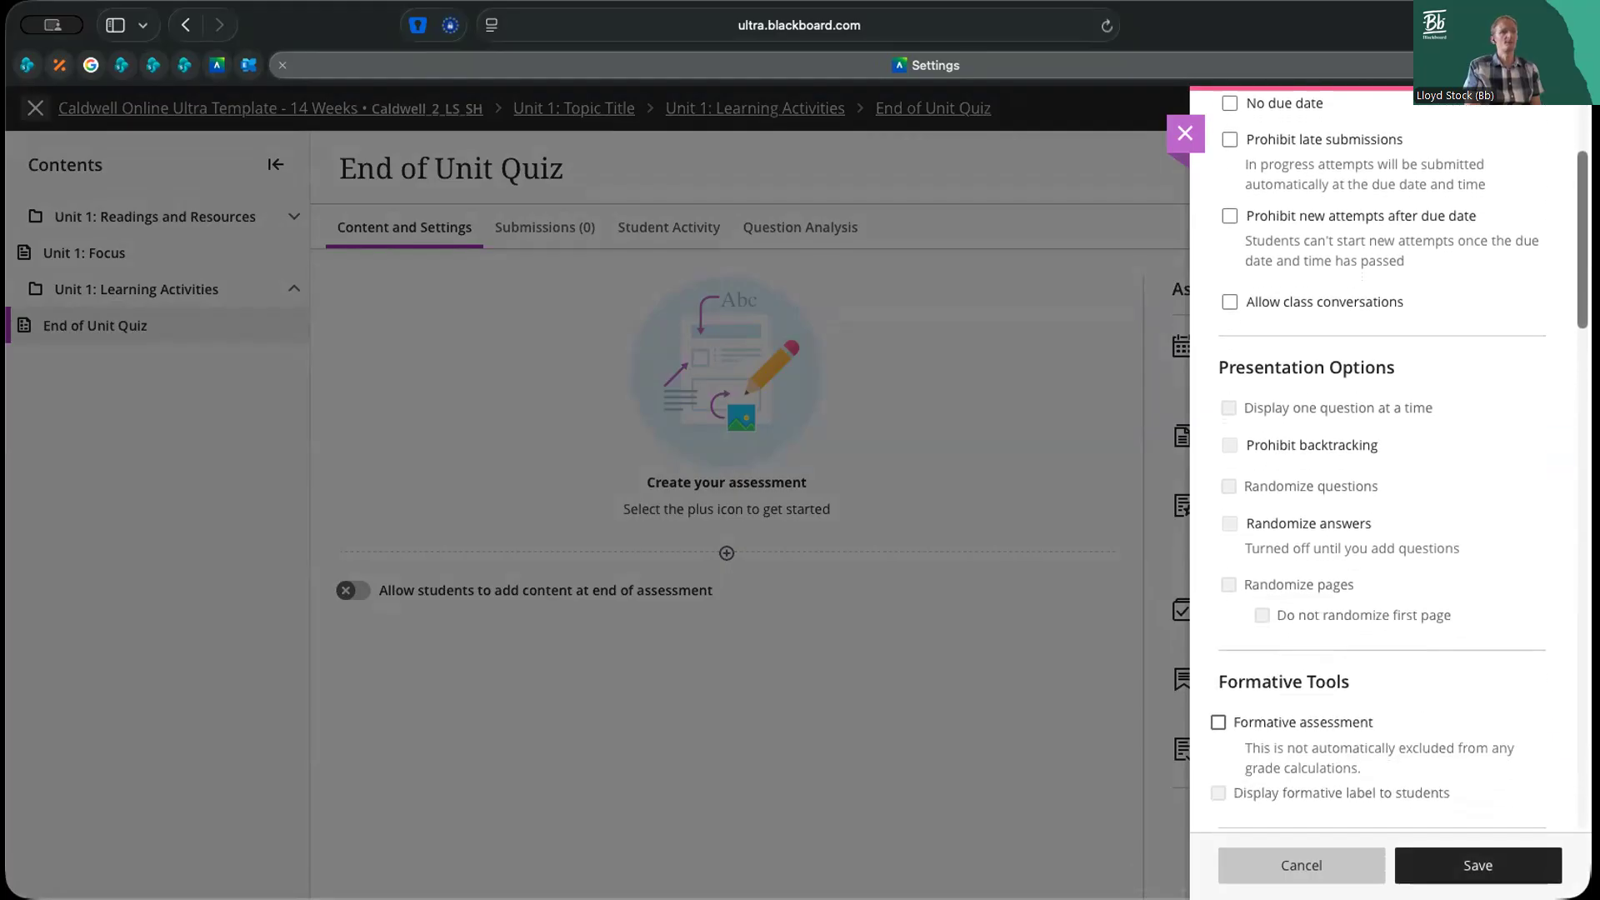
{"action": "scroll", "coordinate": [1390, 463], "scroll_direction": "down", "scroll_amount": 1}
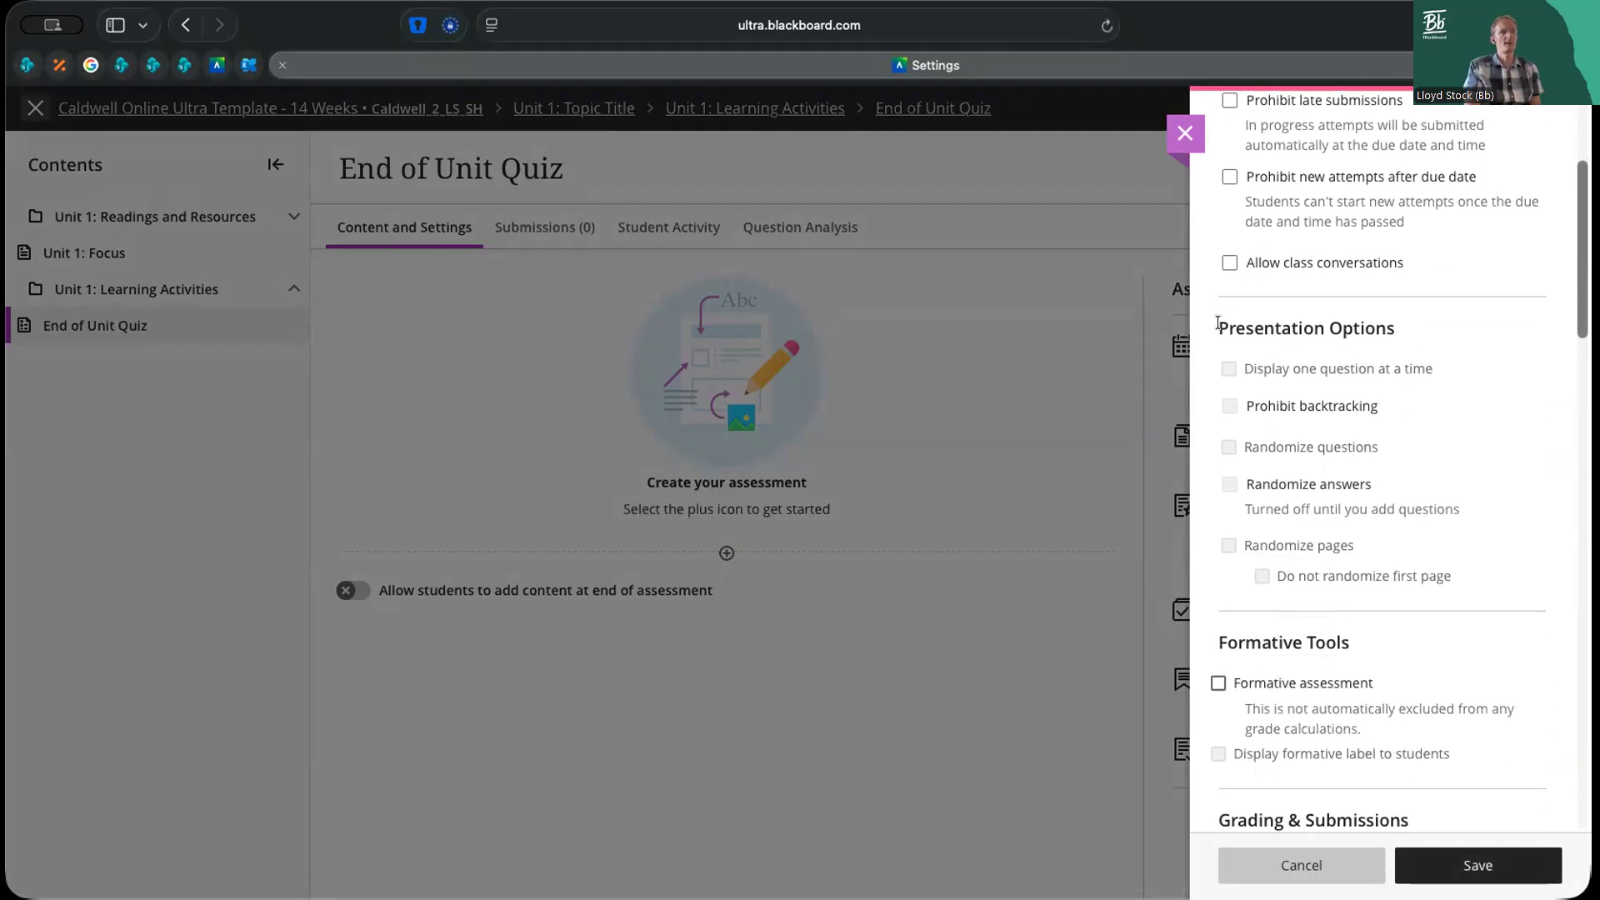
{"action": "left_click_drag", "start_coordinate": [1215, 328], "coordinate": [1395, 319]}
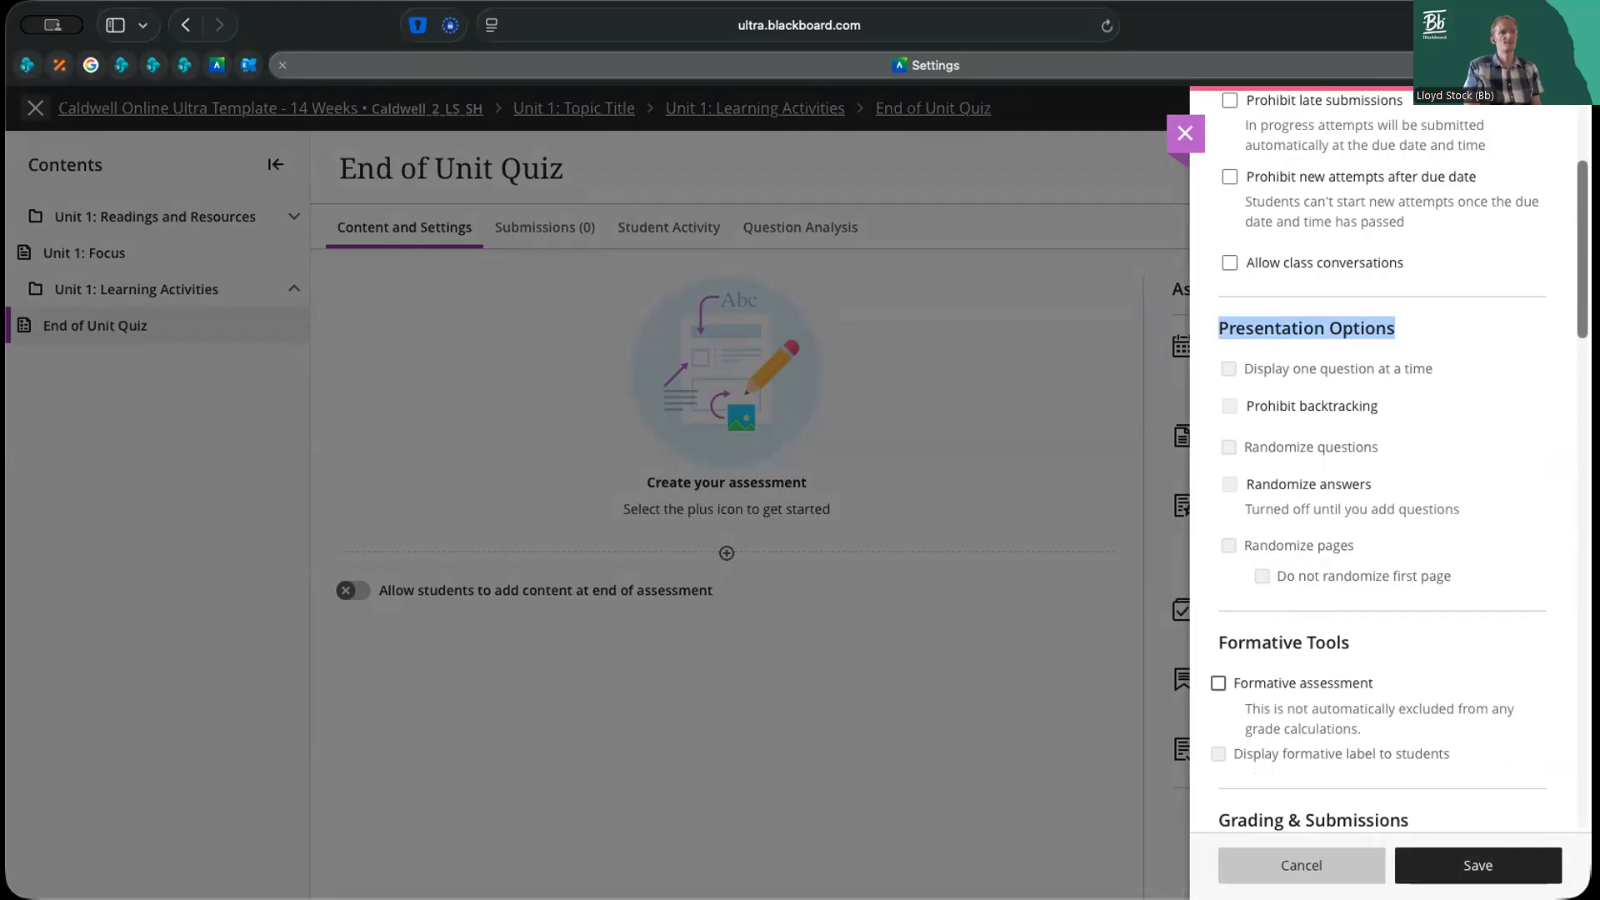
{"action": "scroll", "coordinate": [1401, 460], "scroll_direction": "down", "scroll_amount": 1}
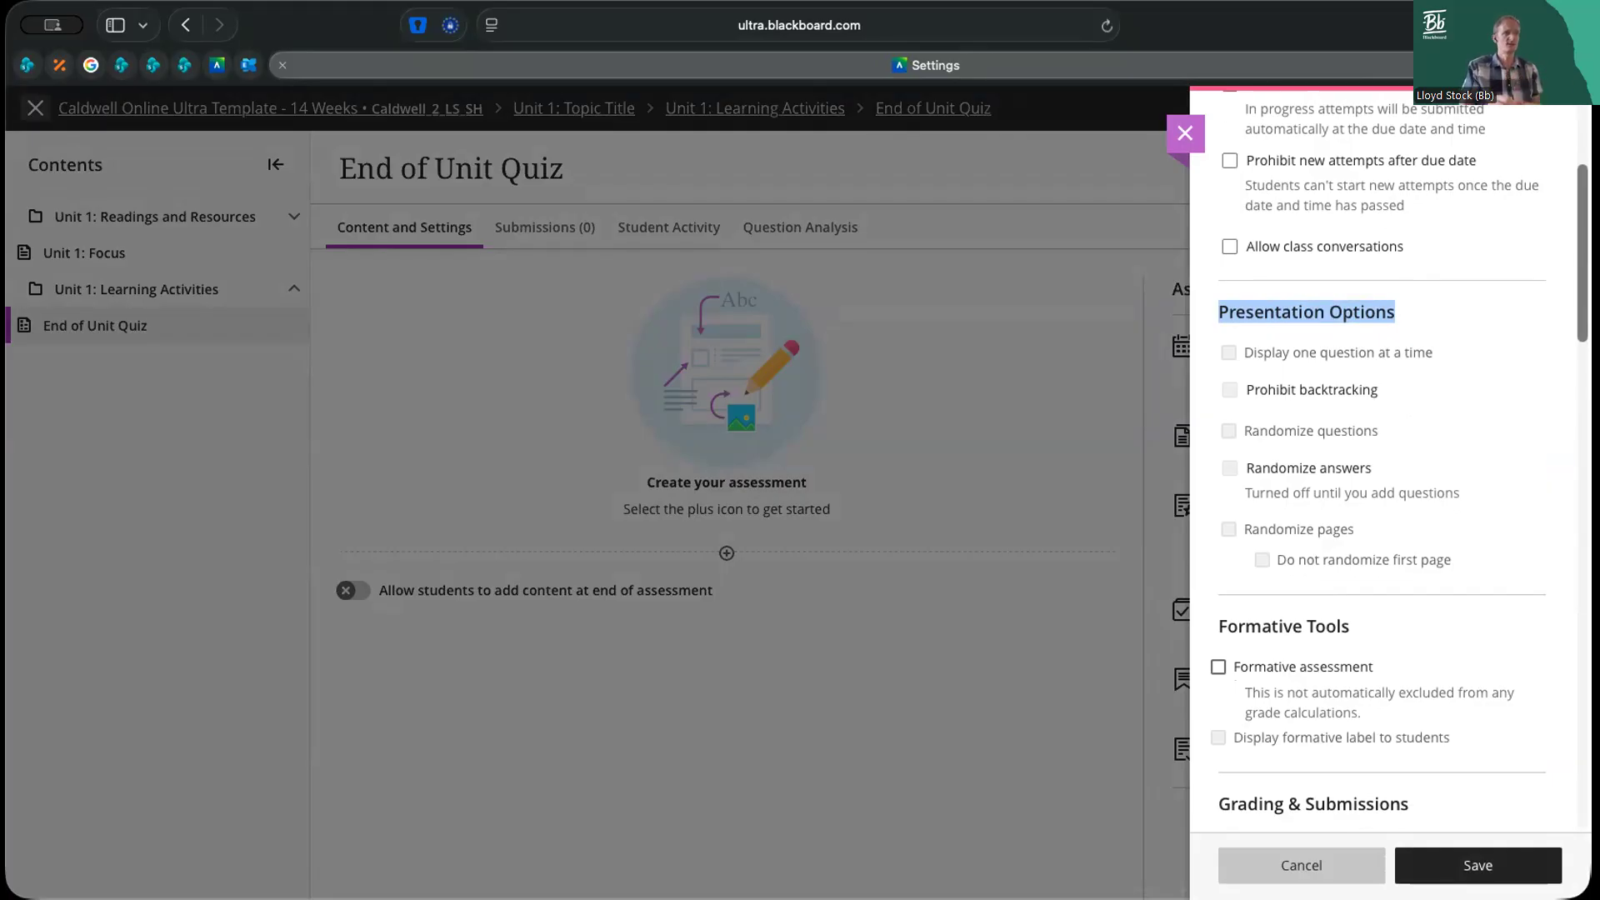
{"action": "scroll", "coordinate": [1383, 467], "scroll_direction": "down", "scroll_amount": 1}
{"action": "scroll", "coordinate": [1383, 467], "scroll_direction": "down", "scroll_amount": 10}
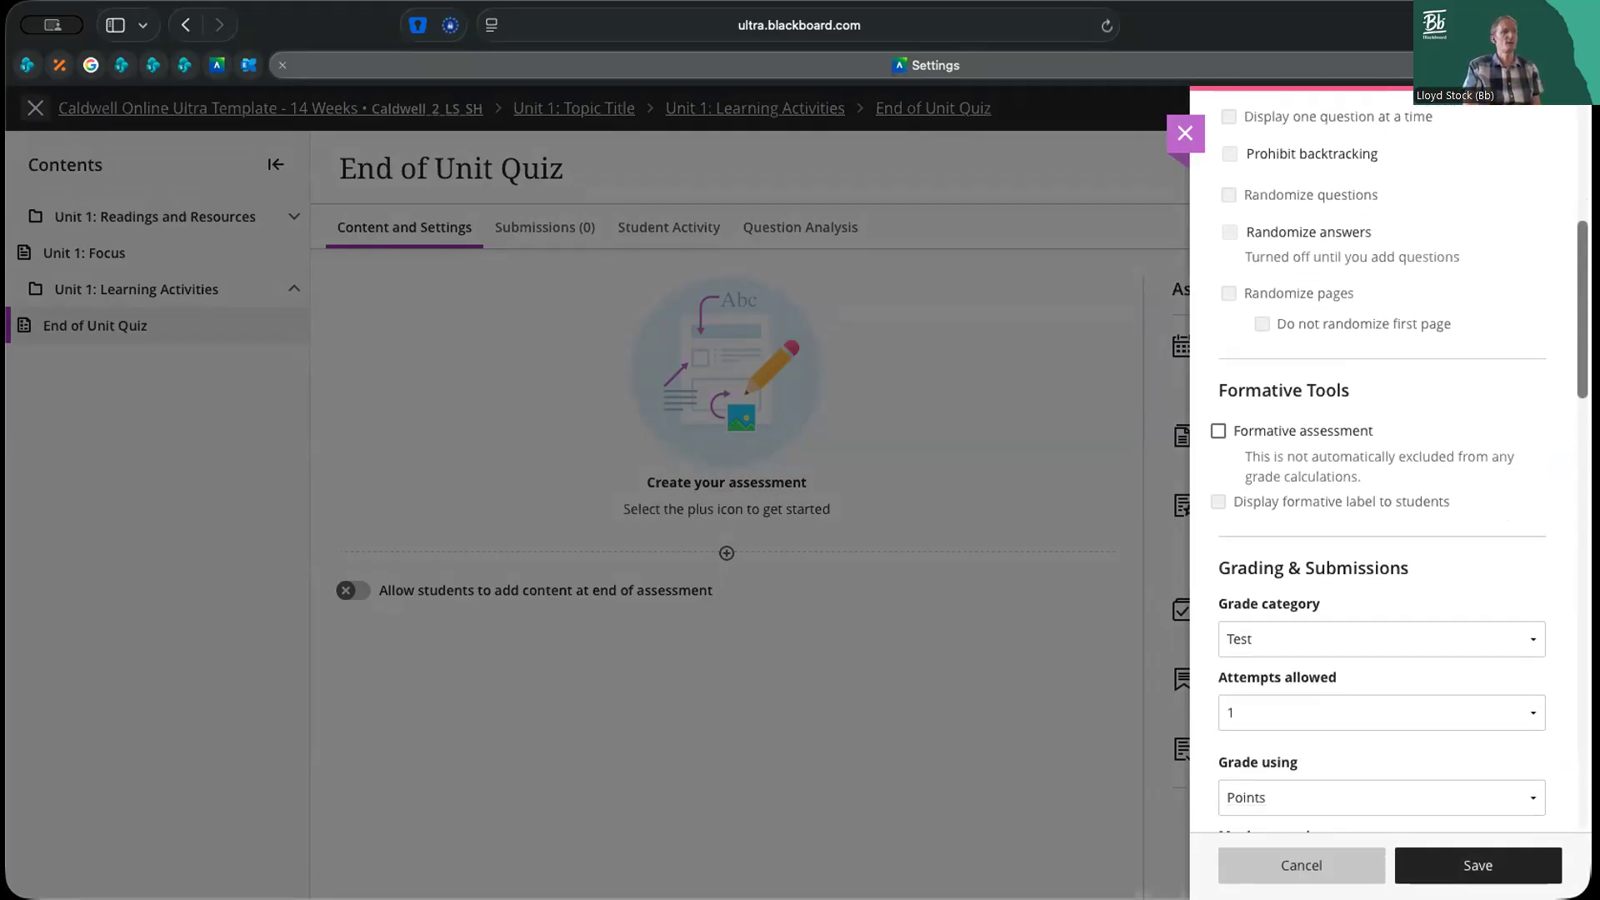
Examine the assessment results, access code, location restriction and time limit settings of the quiz
{"action": "scroll", "coordinate": [1384, 467], "scroll_direction": "down", "scroll_amount": 12}
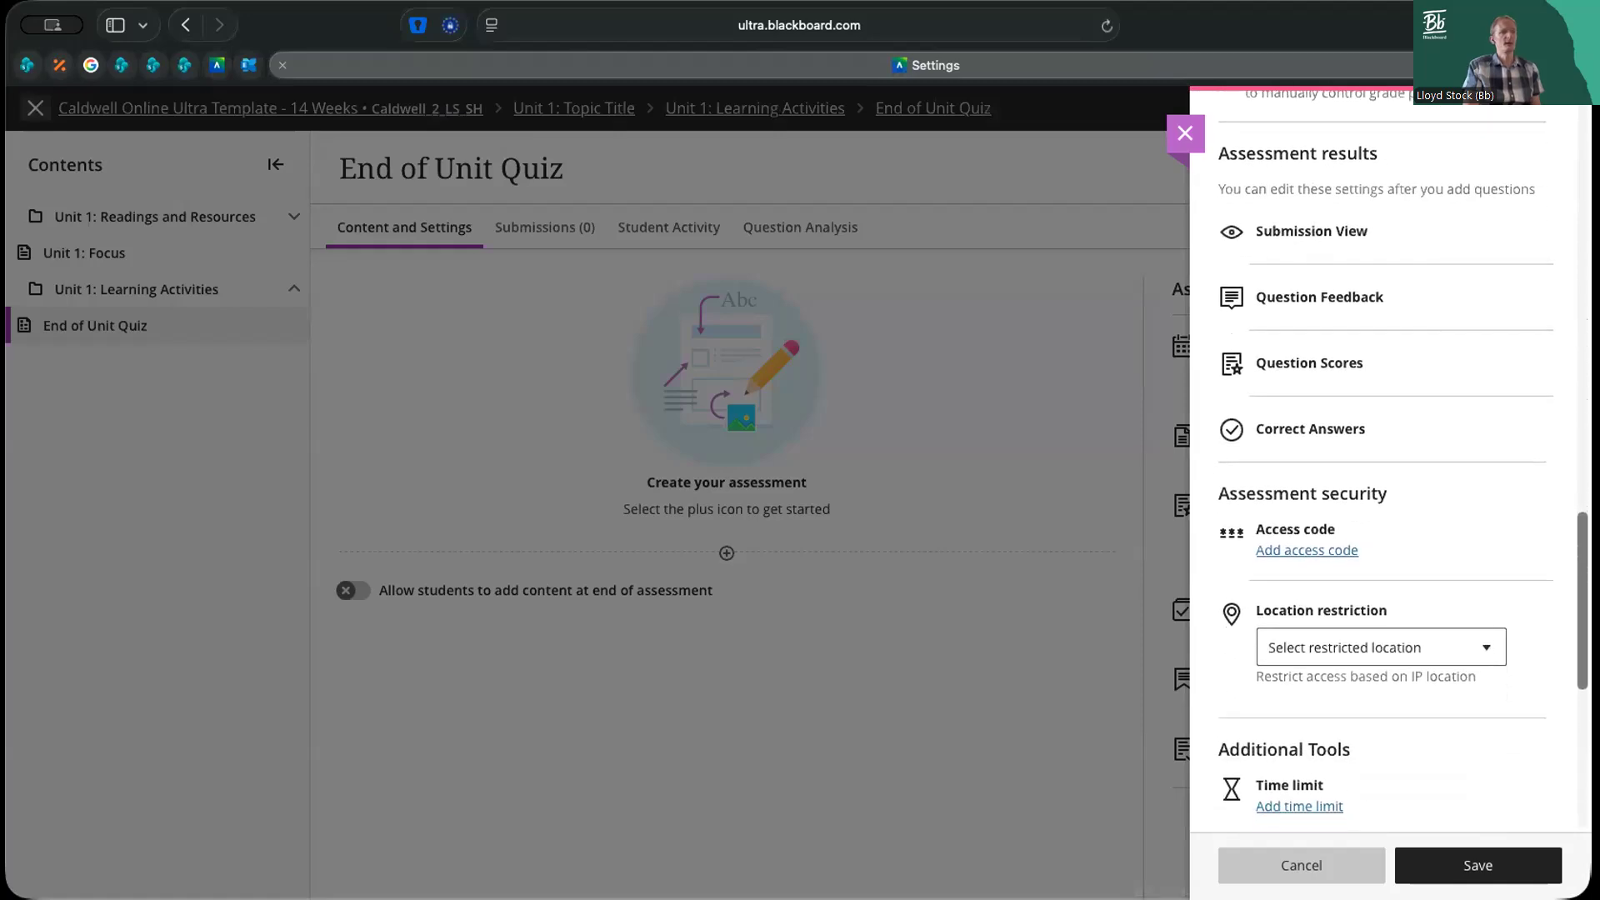
{"action": "scroll", "coordinate": [1384, 466], "scroll_direction": "down", "scroll_amount": 8}
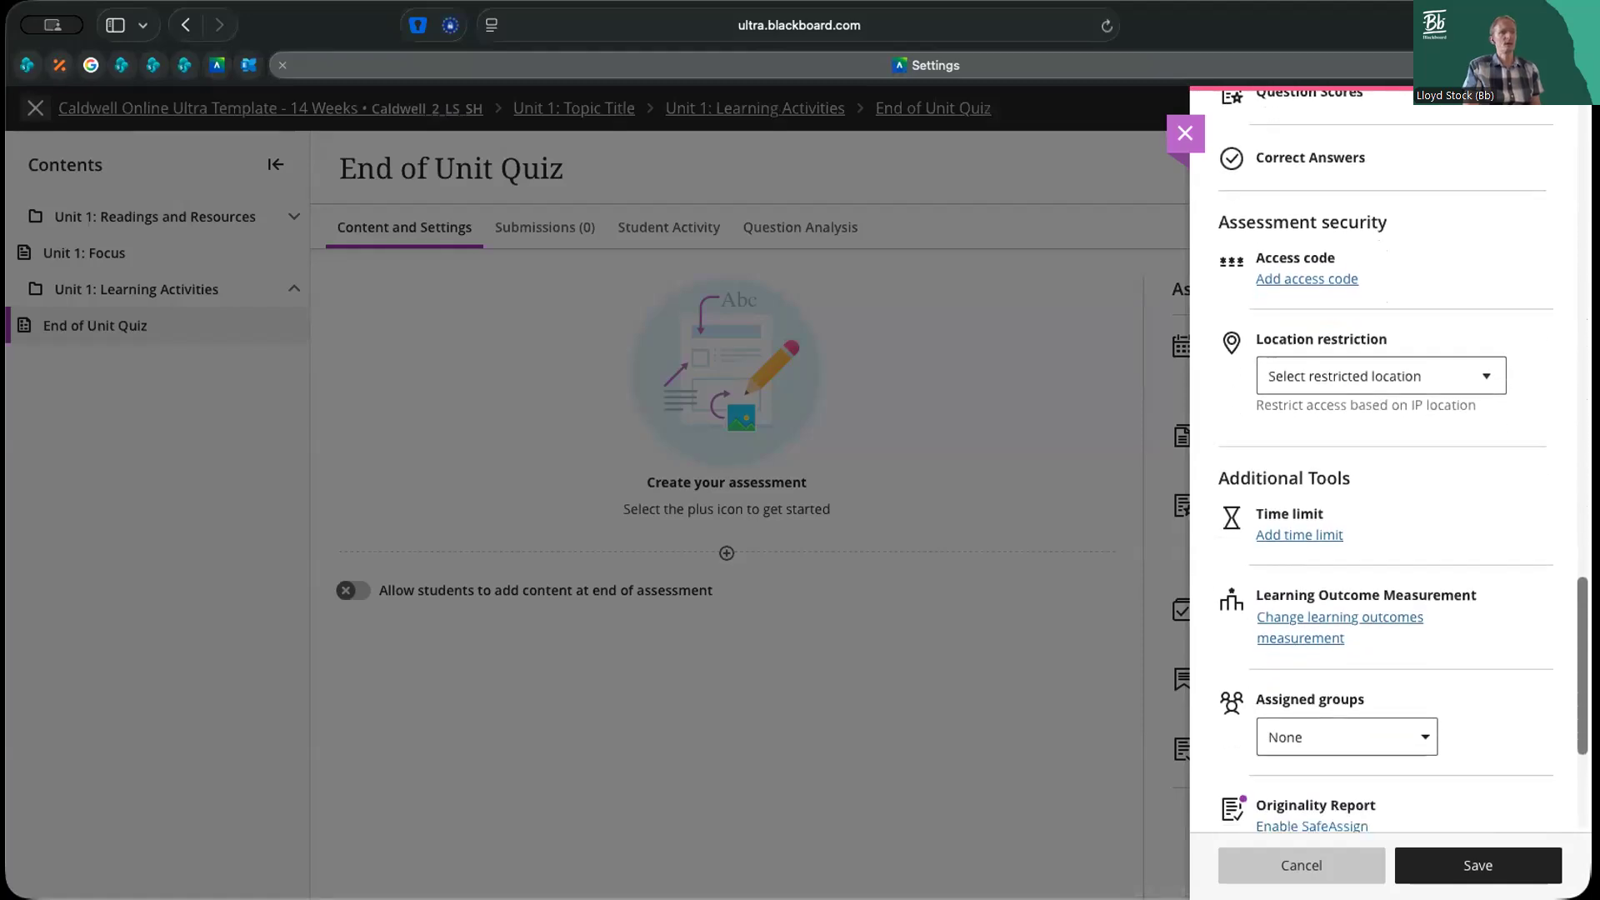
{"action": "scroll", "coordinate": [1384, 467], "scroll_direction": "up", "scroll_amount": 1}
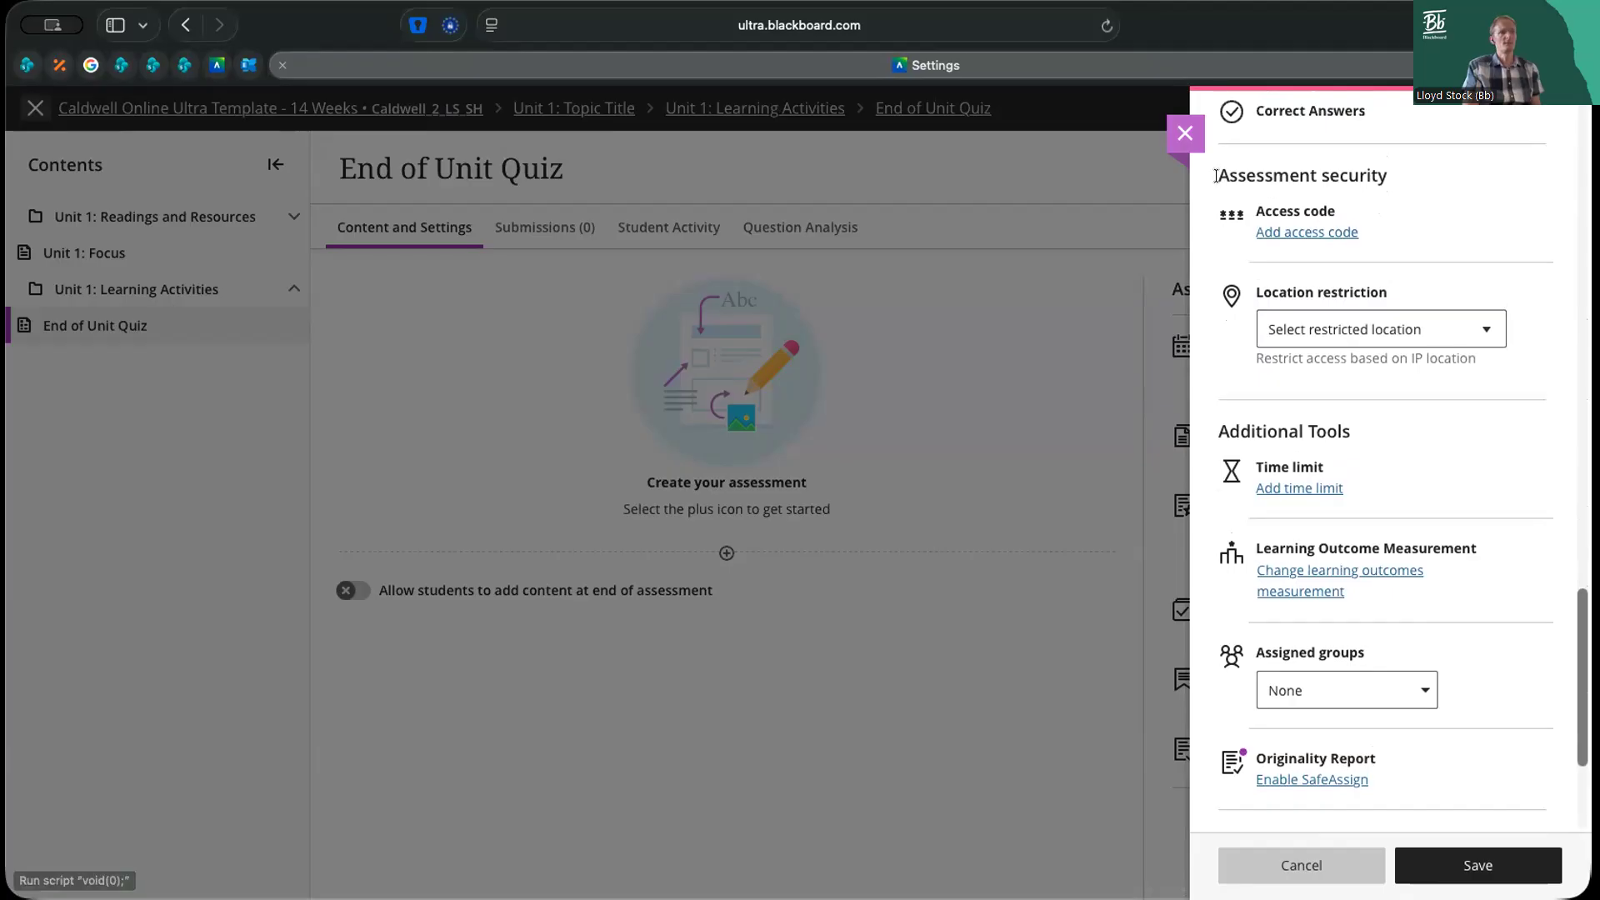
{"action": "left_click_drag", "start_coordinate": [1215, 175], "coordinate": [1381, 178]}
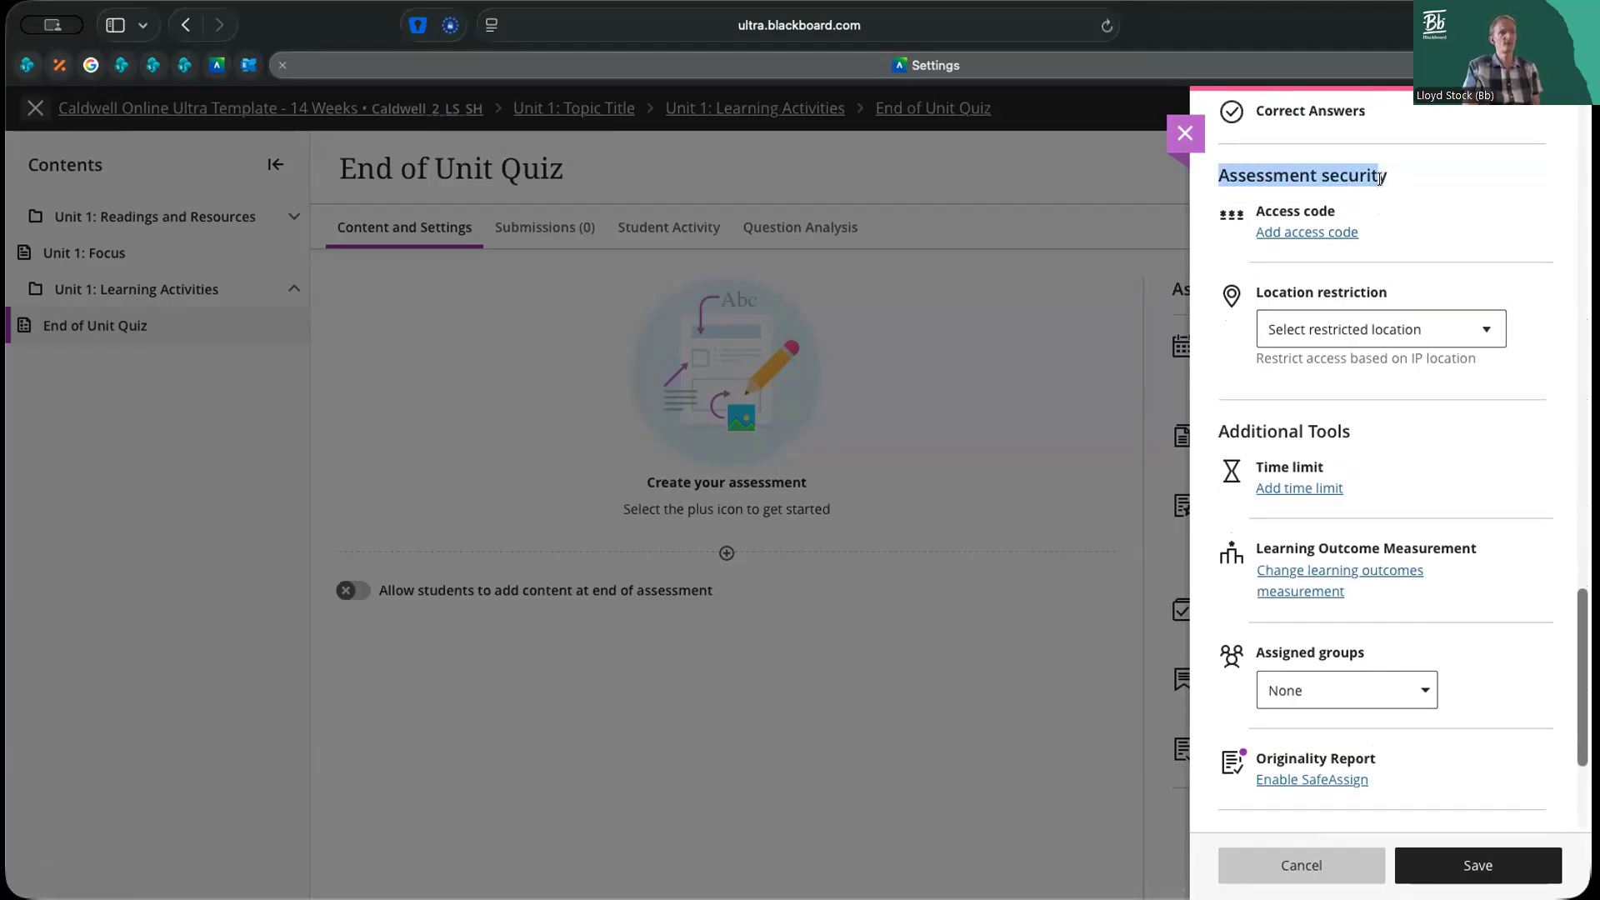
{"action": "left_click", "coordinate": [1355, 169]}
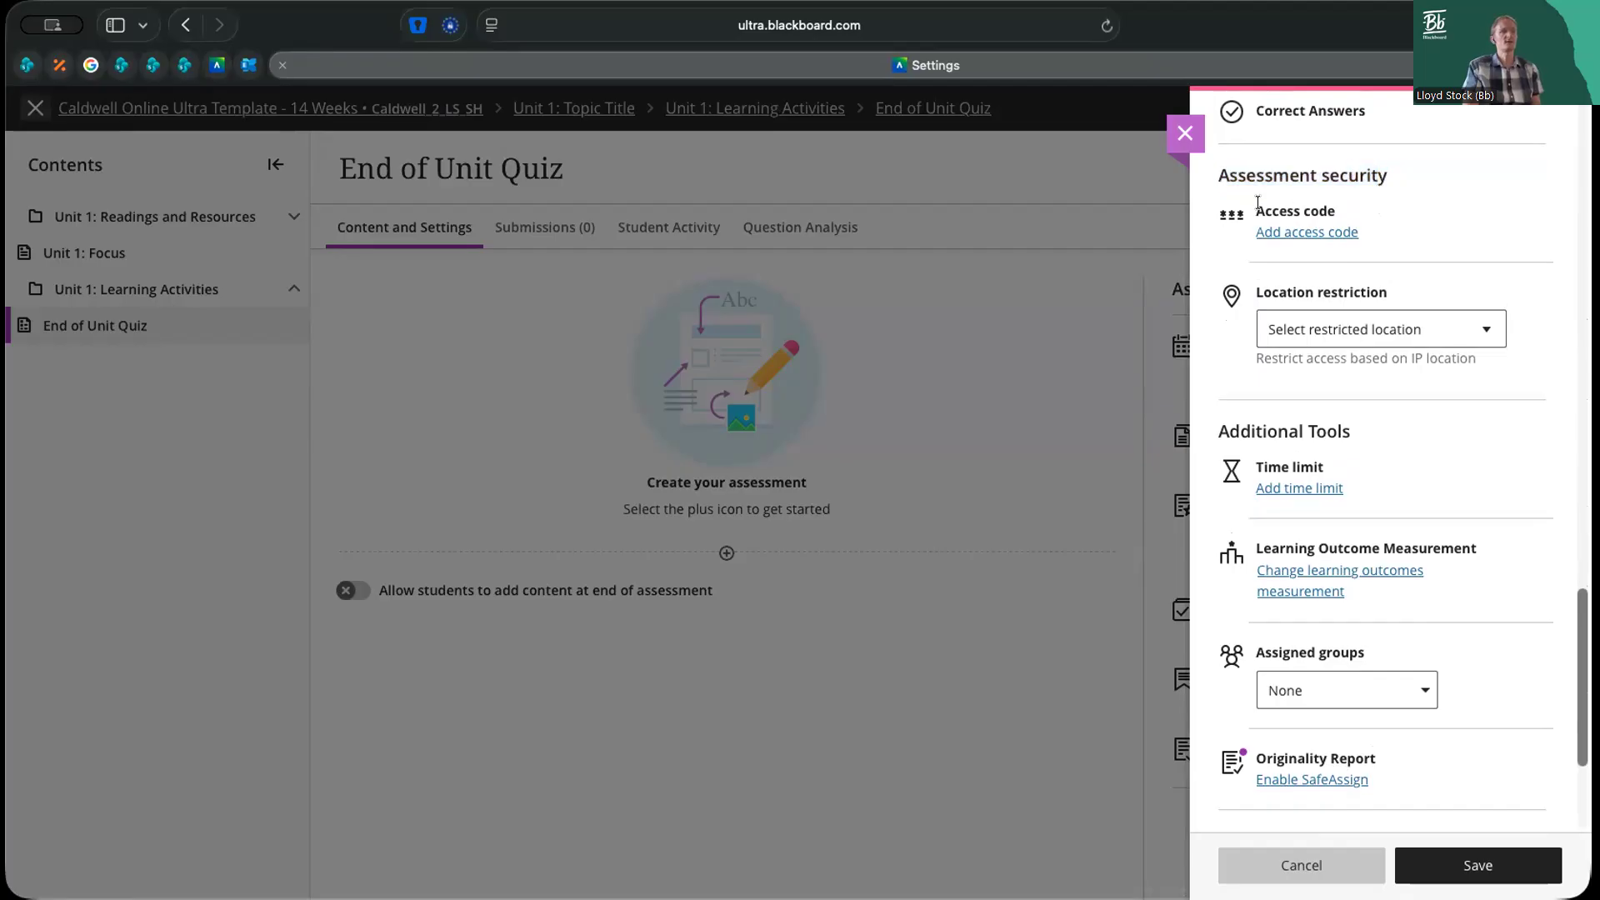
{"action": "left_click_drag", "start_coordinate": [1254, 292], "coordinate": [1386, 296]}
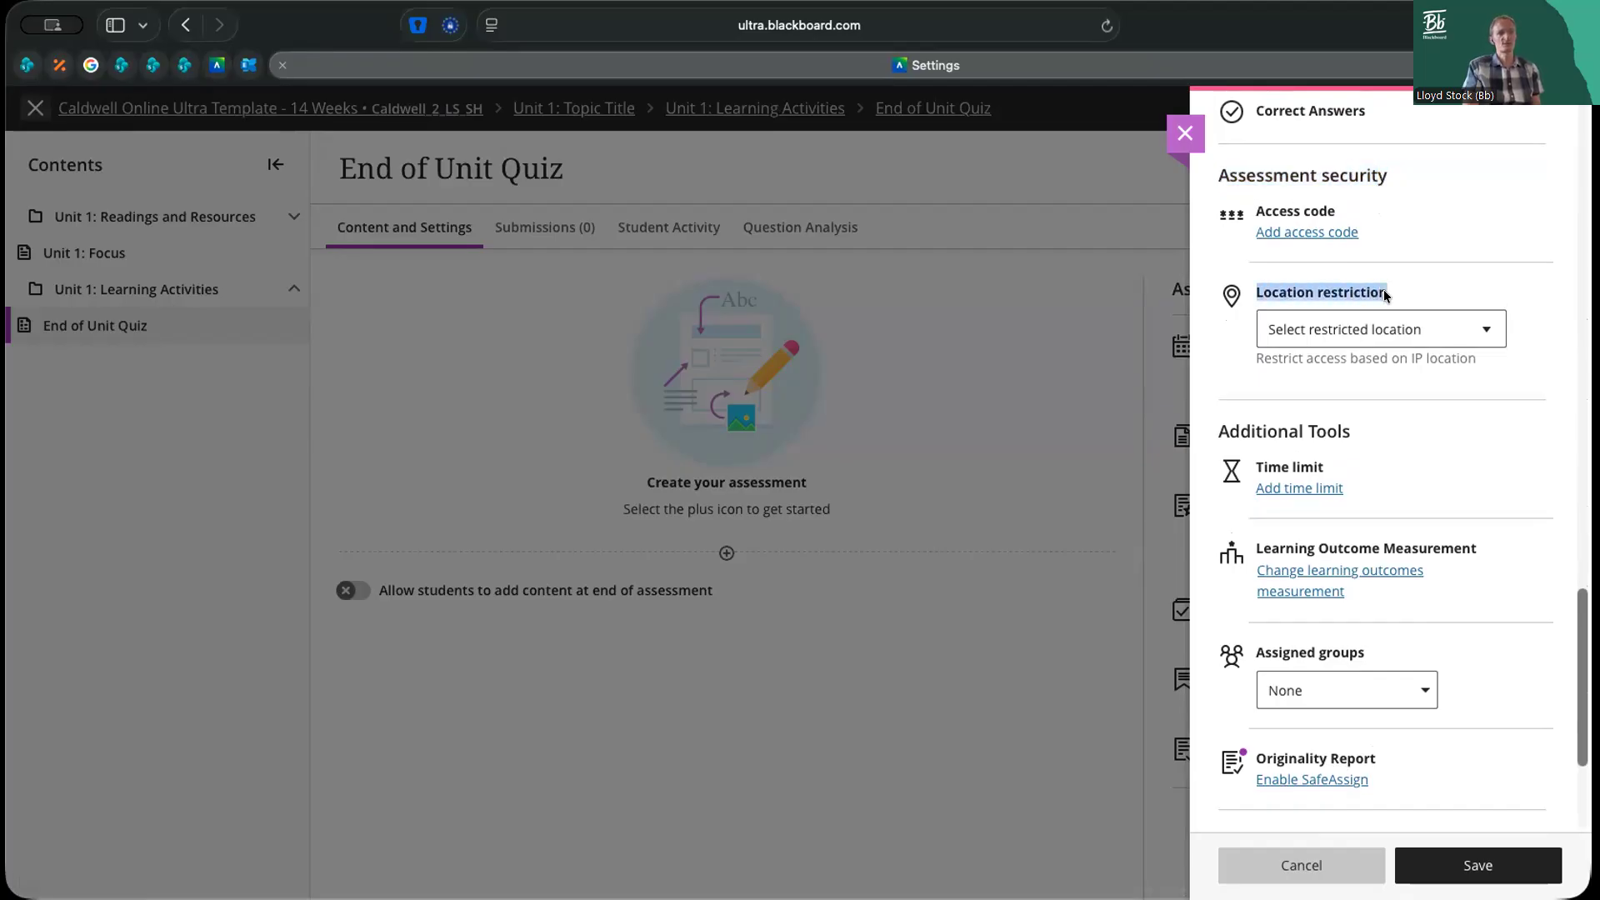
{"action": "left_click", "coordinate": [1383, 288]}
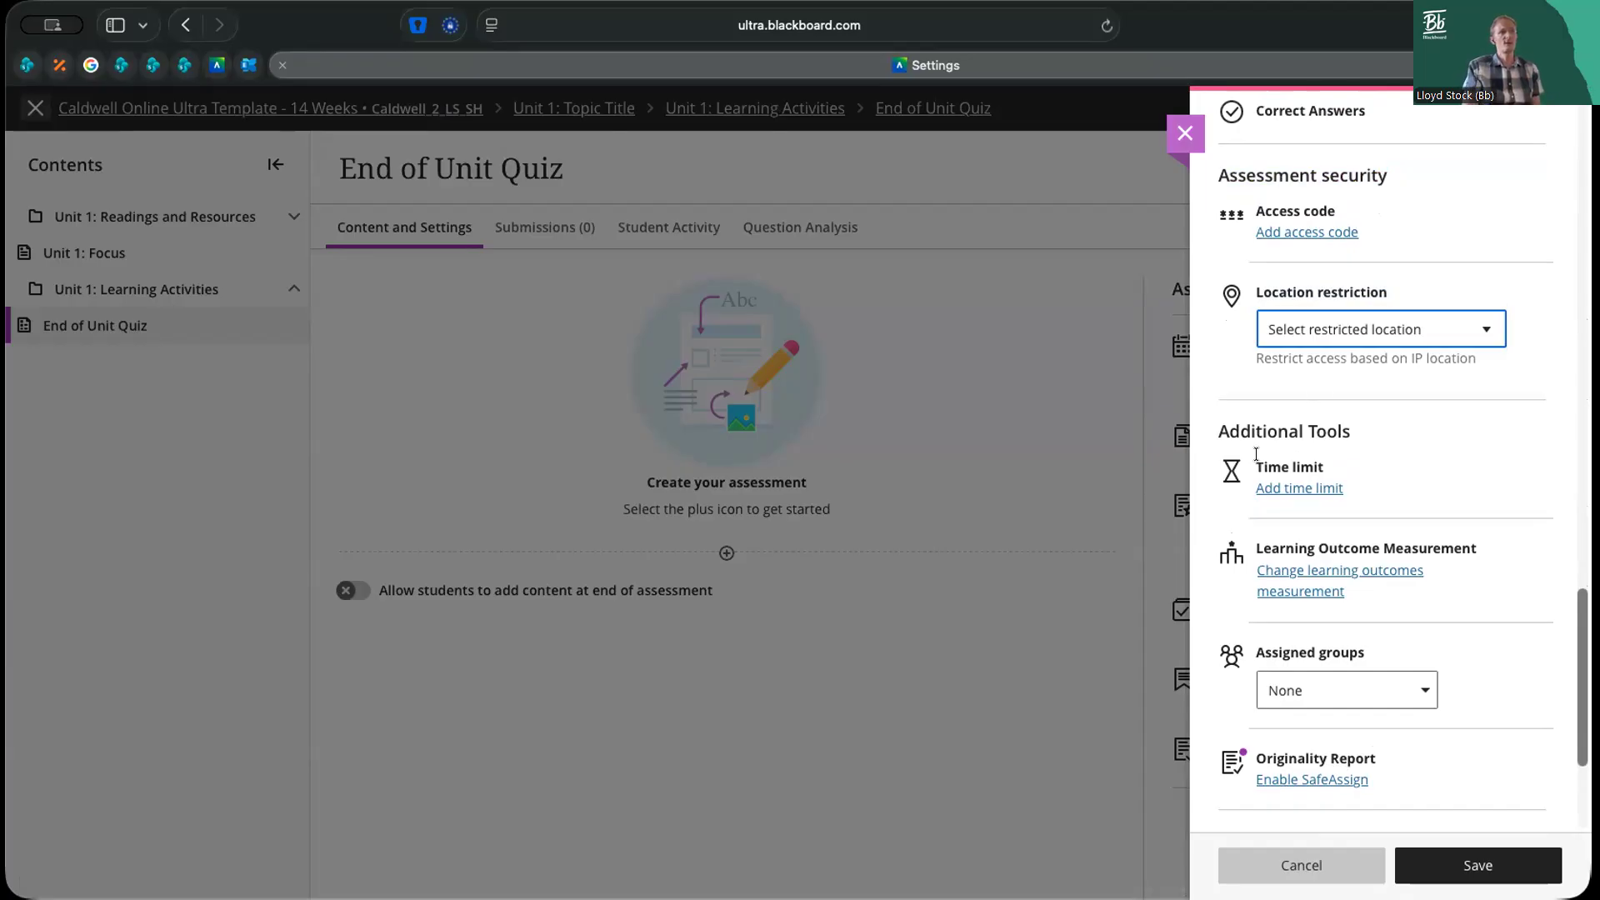
{"action": "left_click_drag", "start_coordinate": [1252, 458], "coordinate": [1319, 456]}
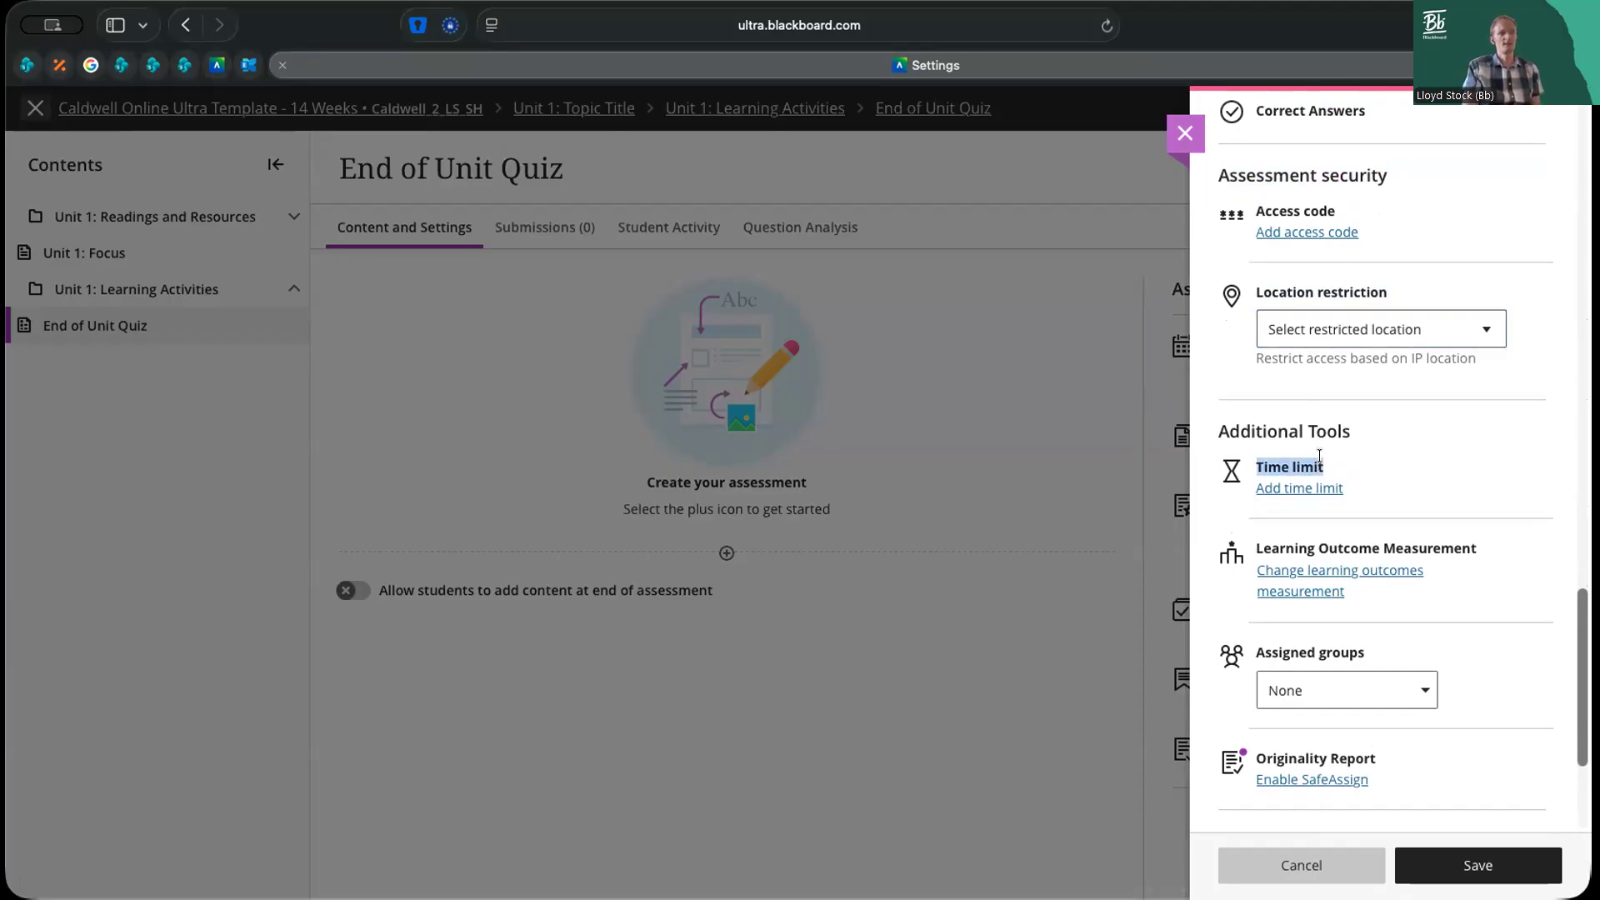
{"action": "left_click", "coordinate": [1297, 461]}
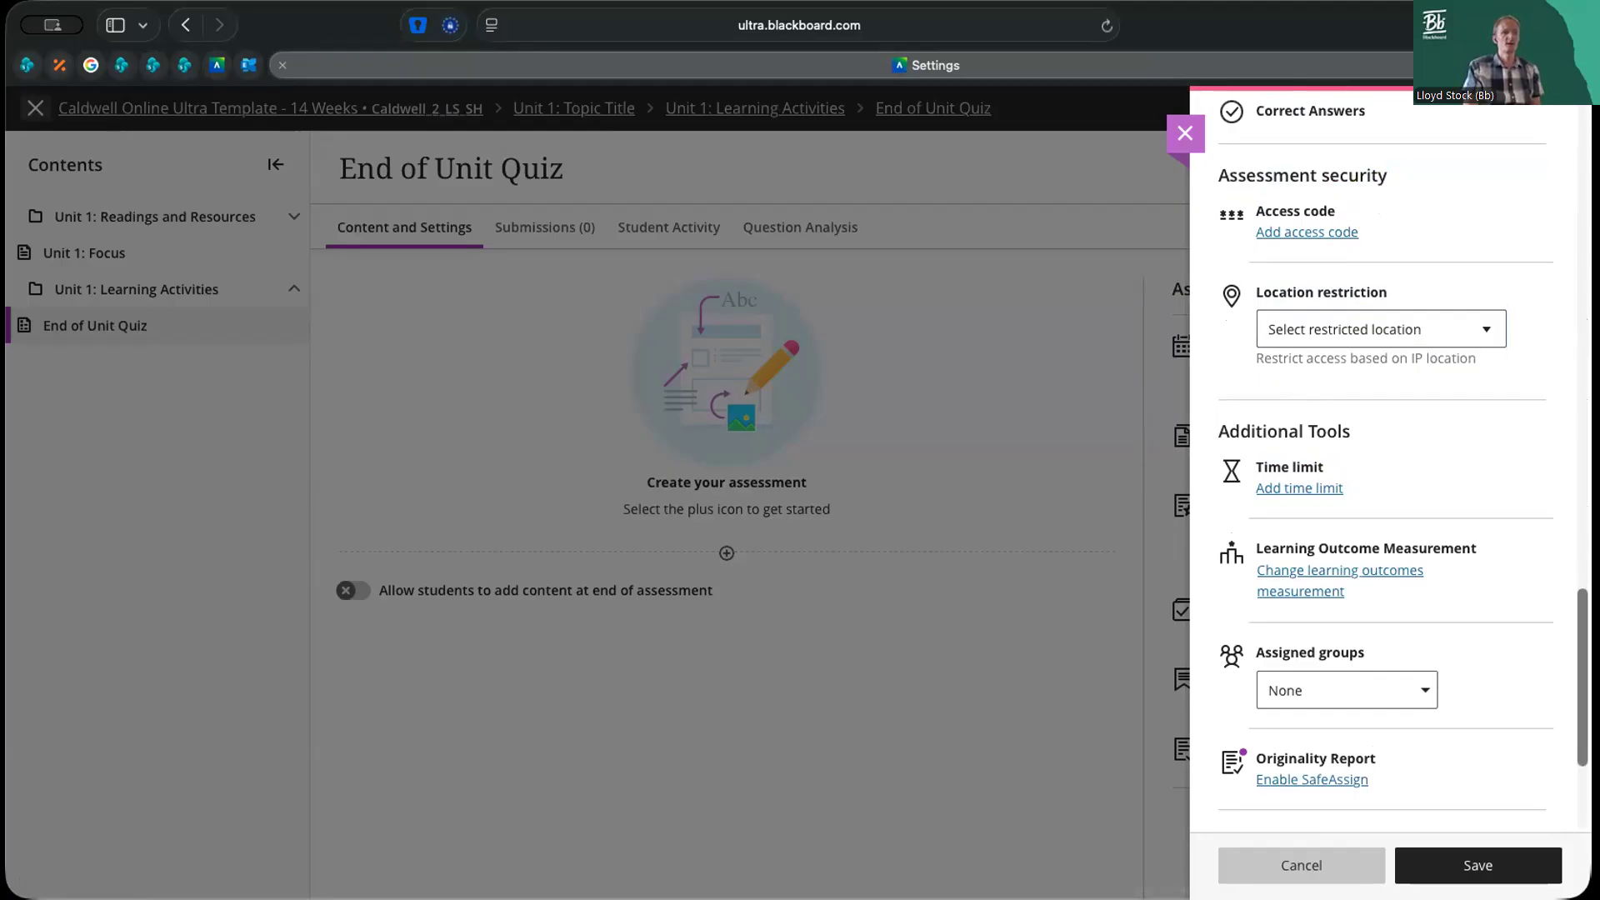
Look over the remaining additional tools and the description setting, and leave the assessment settings without saving
{"action": "scroll", "coordinate": [1403, 467], "scroll_direction": "down", "scroll_amount": 3}
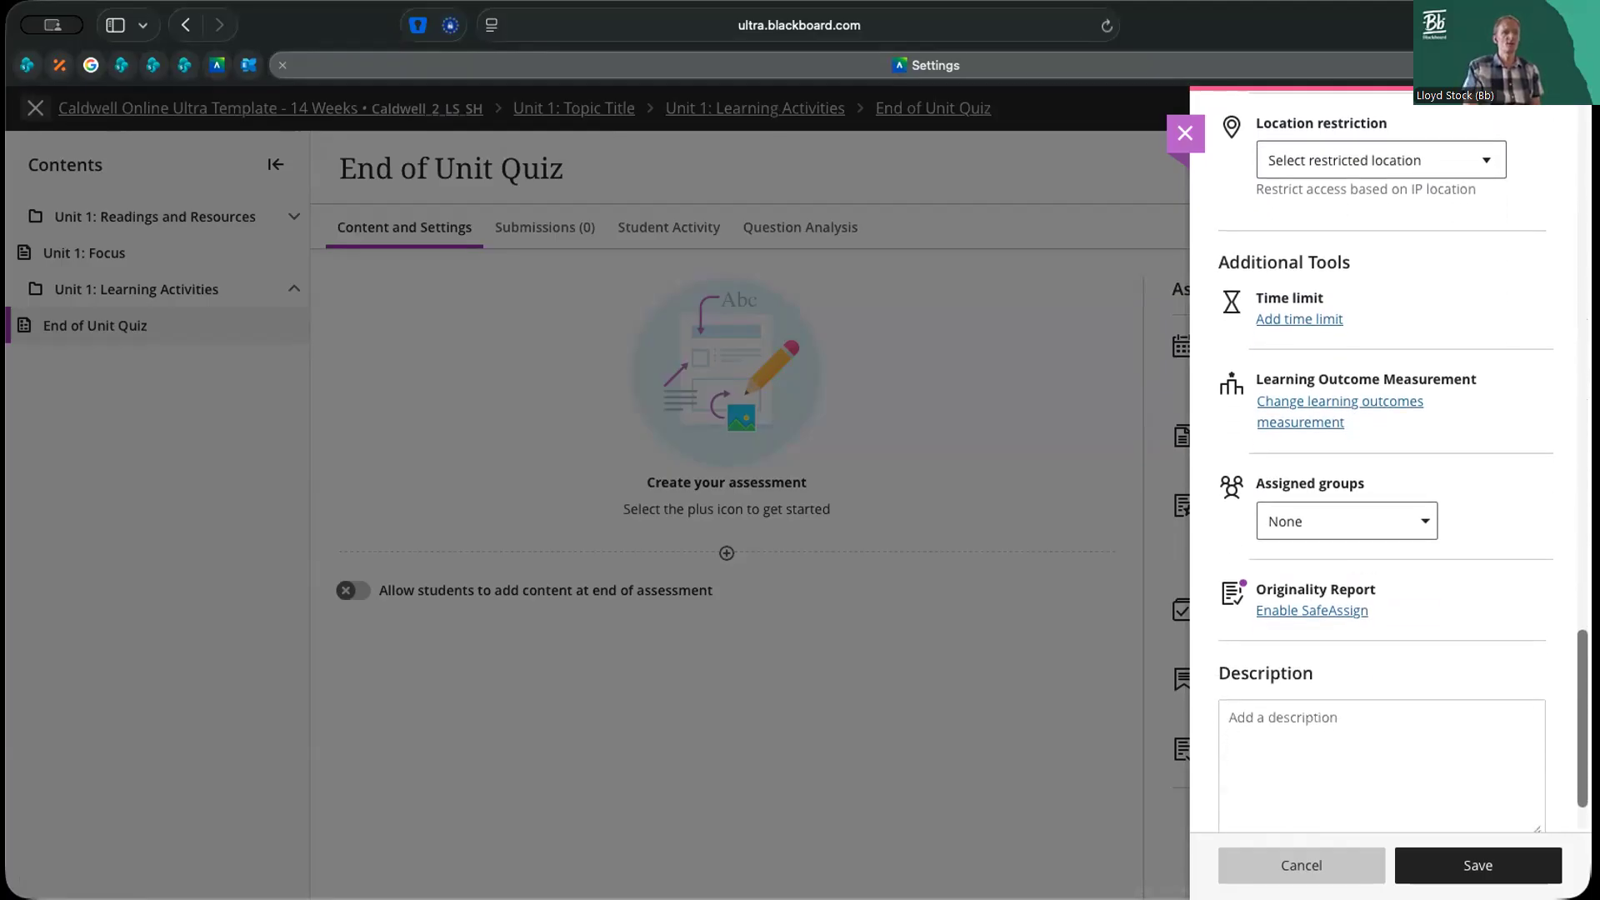
{"action": "scroll", "coordinate": [1403, 467], "scroll_direction": "up", "scroll_amount": 1}
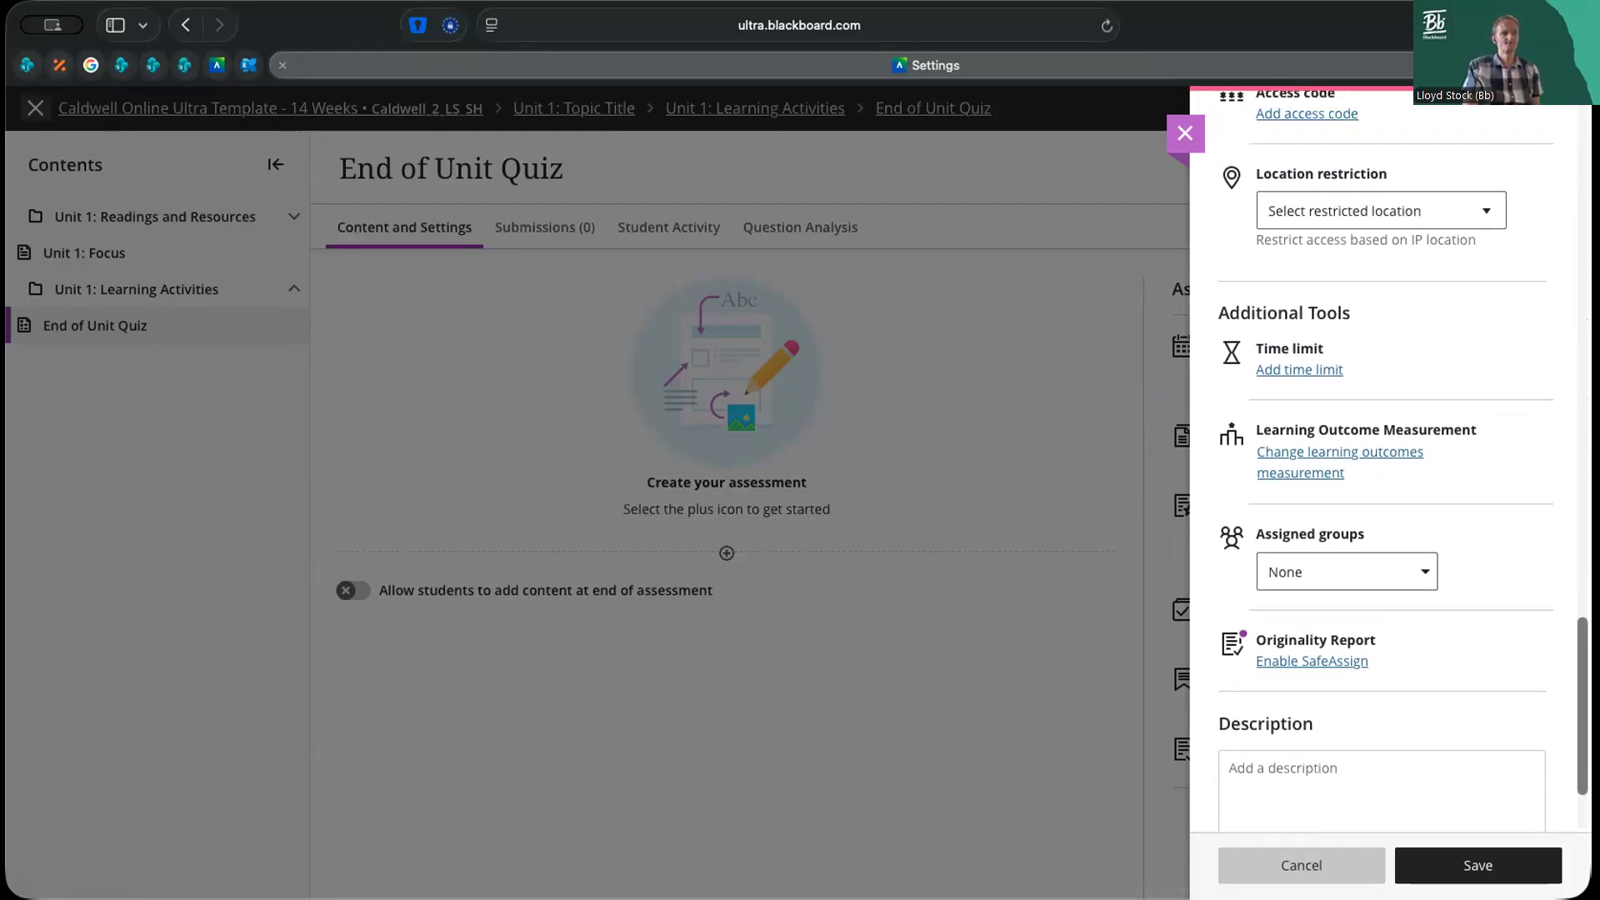
{"action": "scroll", "coordinate": [1404, 466], "scroll_direction": "up", "scroll_amount": 5}
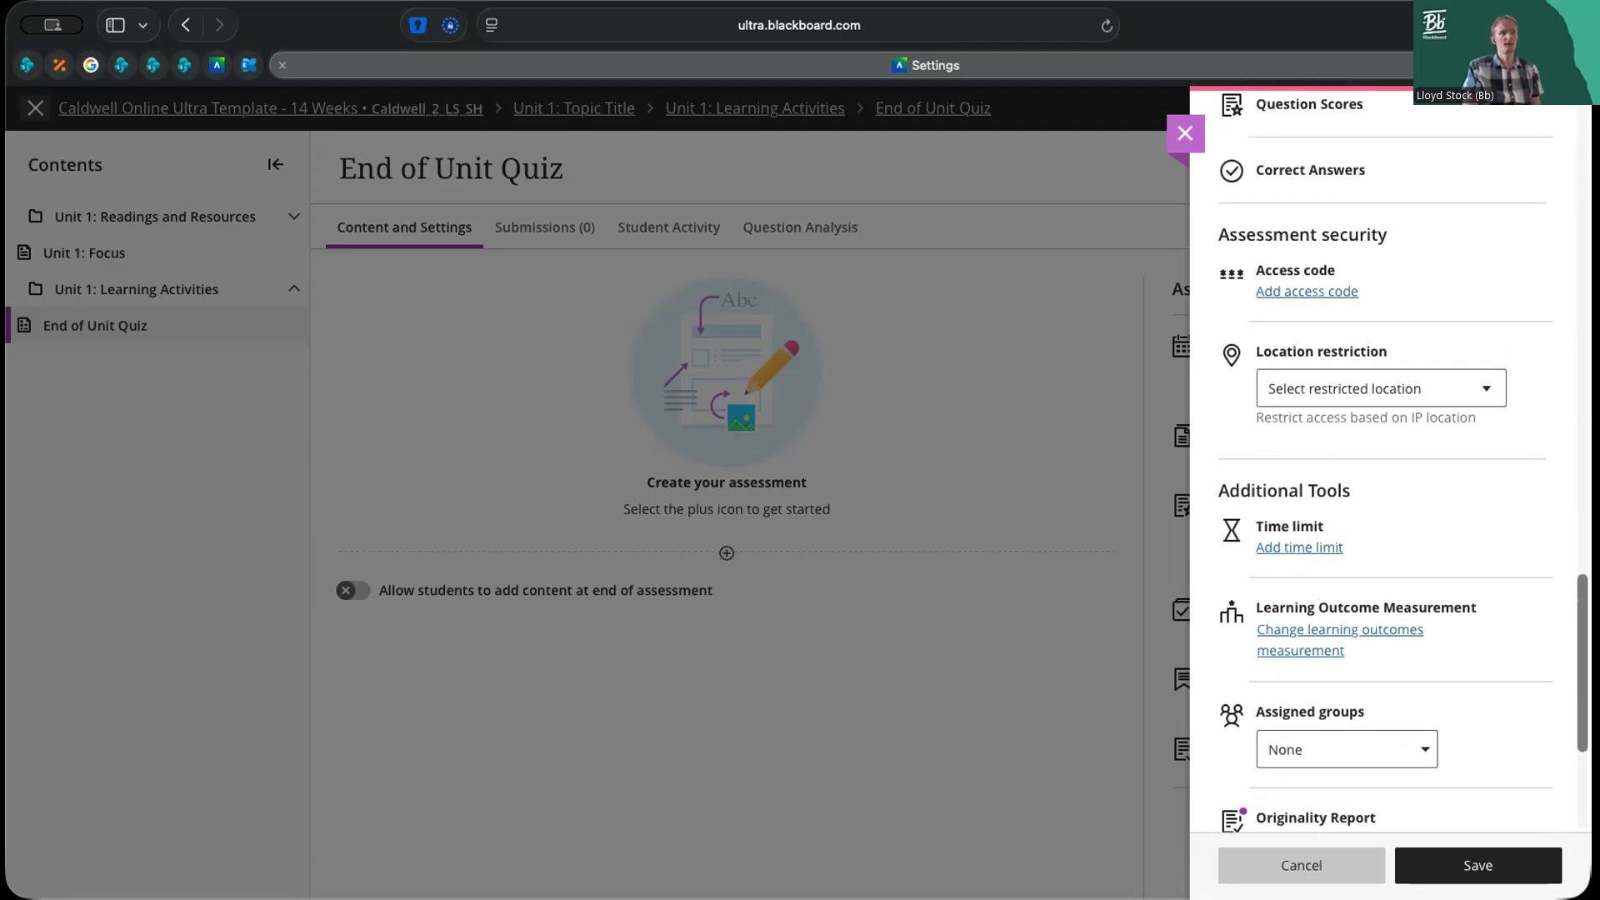
{"action": "scroll", "coordinate": [1404, 466], "scroll_direction": "up", "scroll_amount": 2}
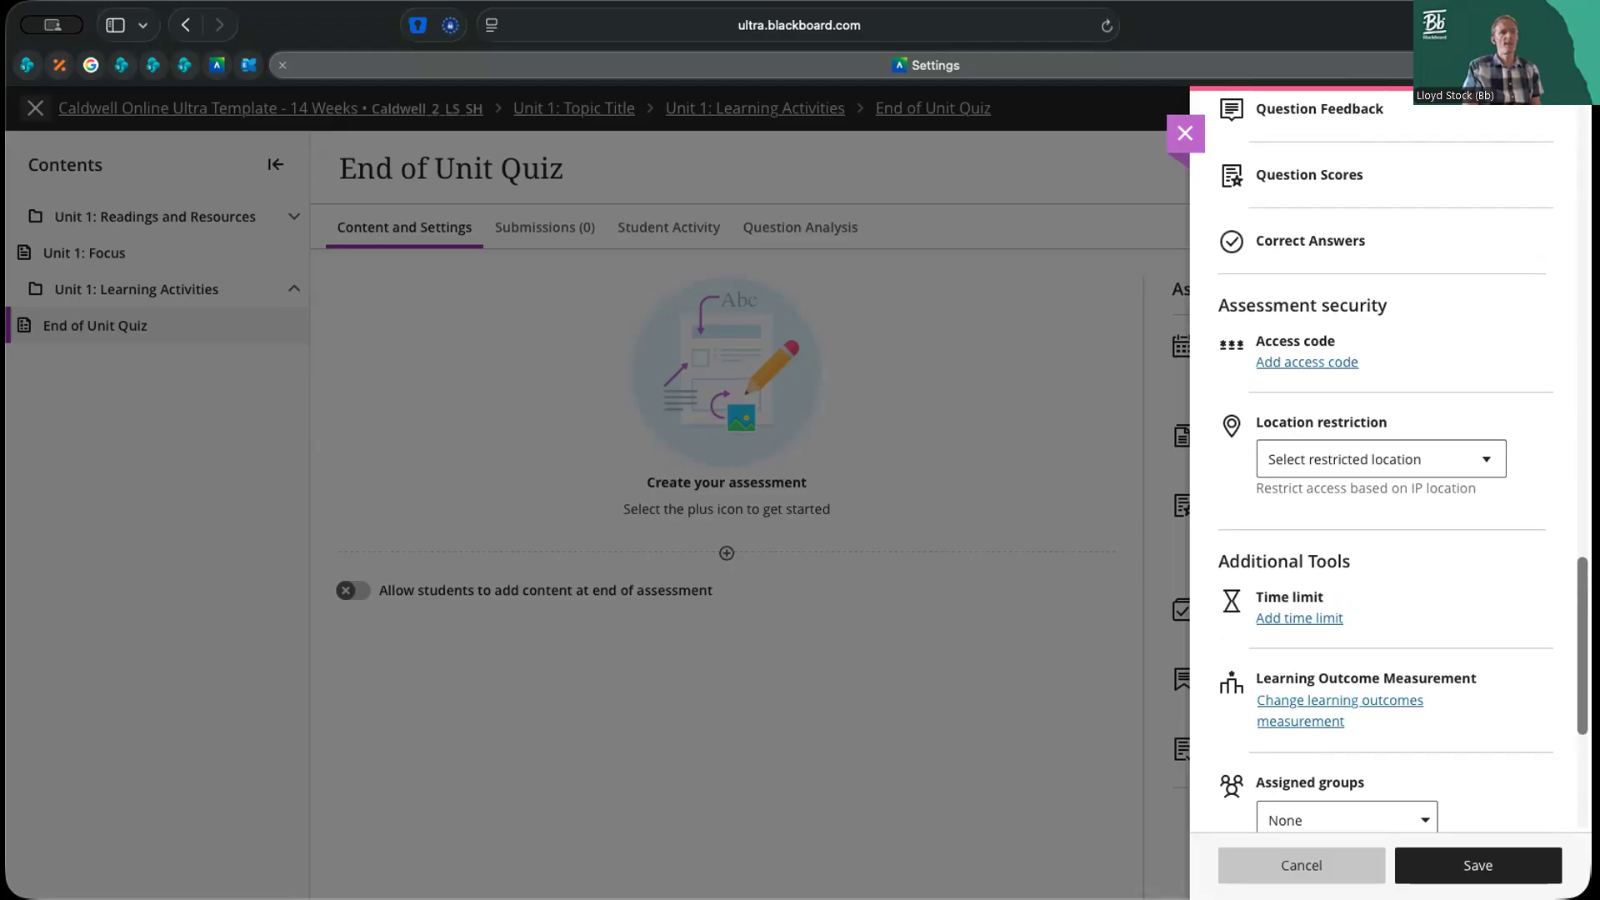
{"action": "scroll", "coordinate": [1404, 467], "scroll_direction": "up", "scroll_amount": 15}
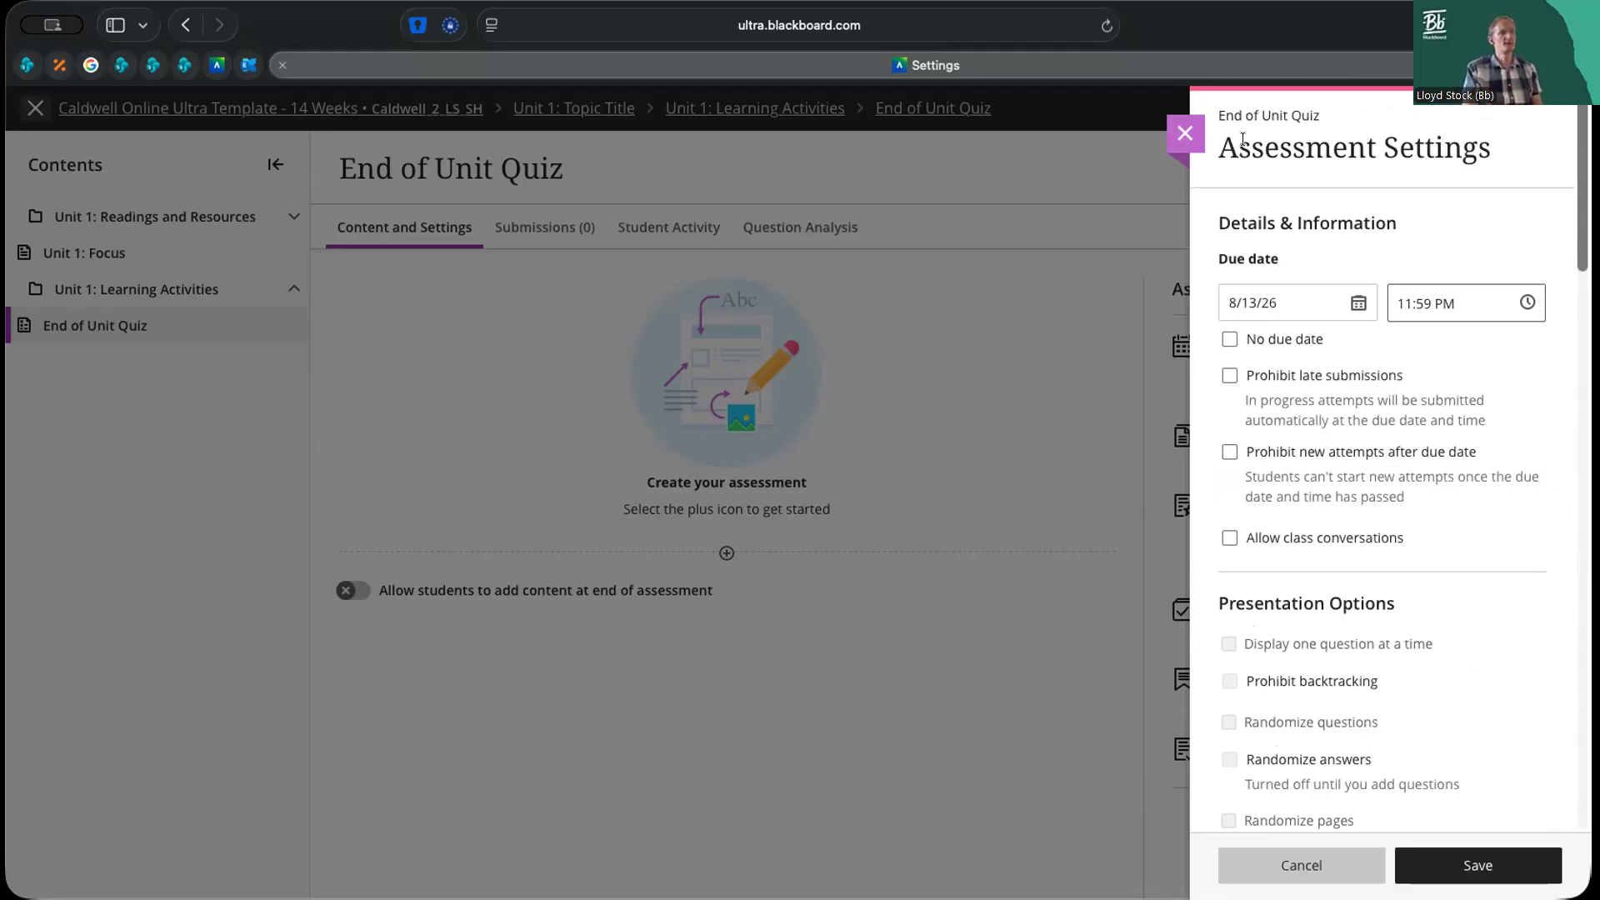
{"action": "left_click", "coordinate": [1262, 863]}
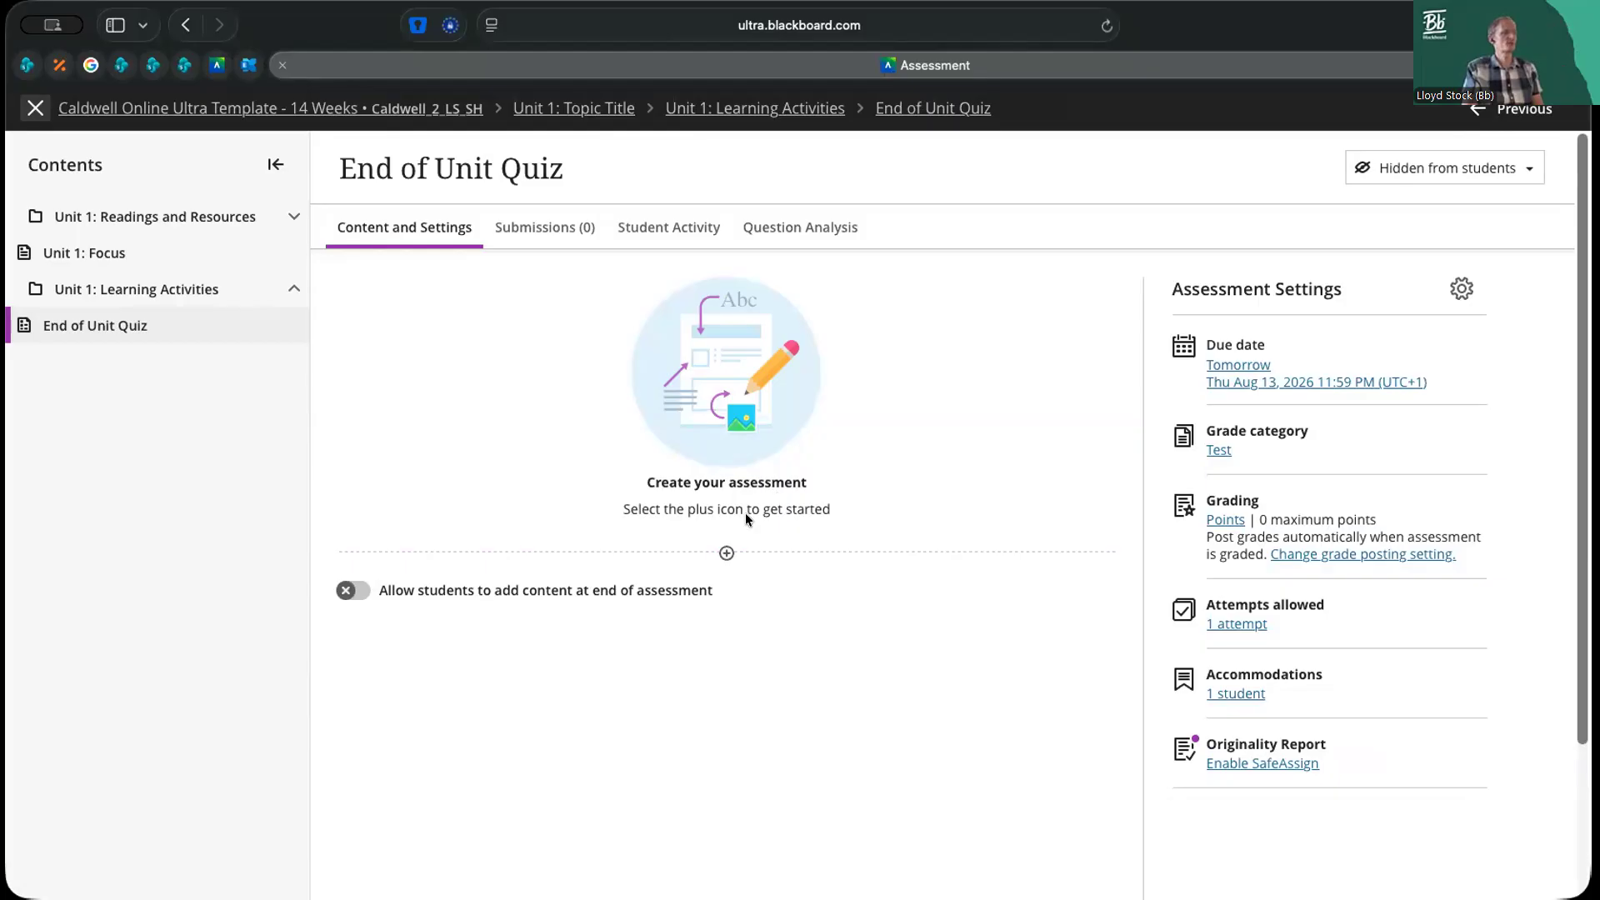
Check the course for existing questions to reuse in the quiz, and close the Reuse Questions view without copying any
{"action": "left_click", "coordinate": [727, 553]}
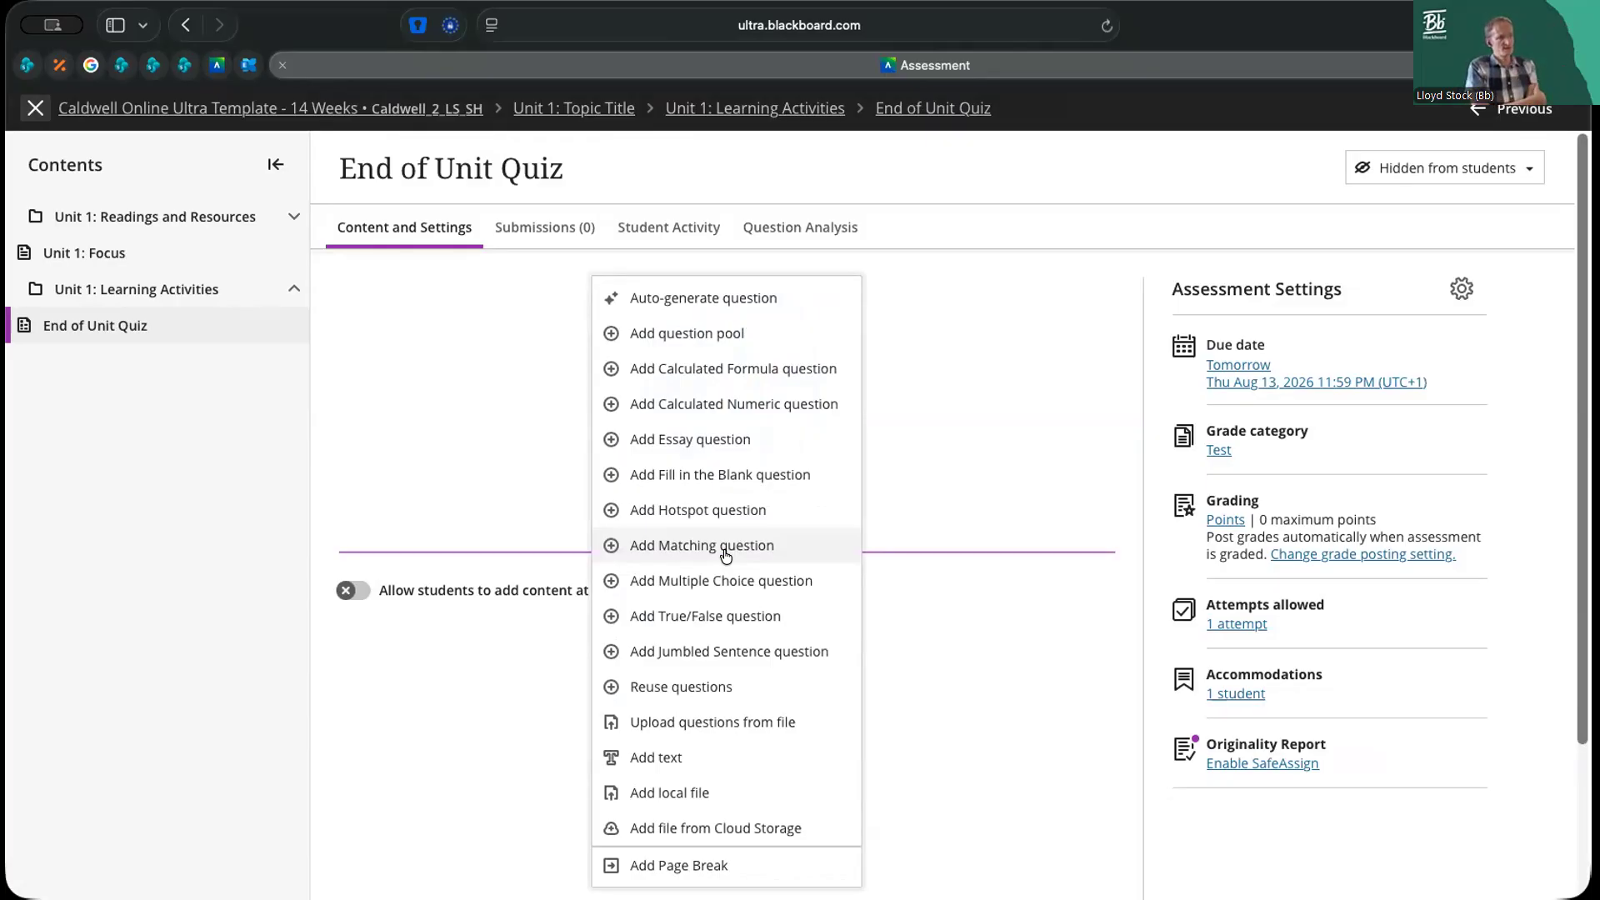
{"action": "left_click", "coordinate": [667, 686]}
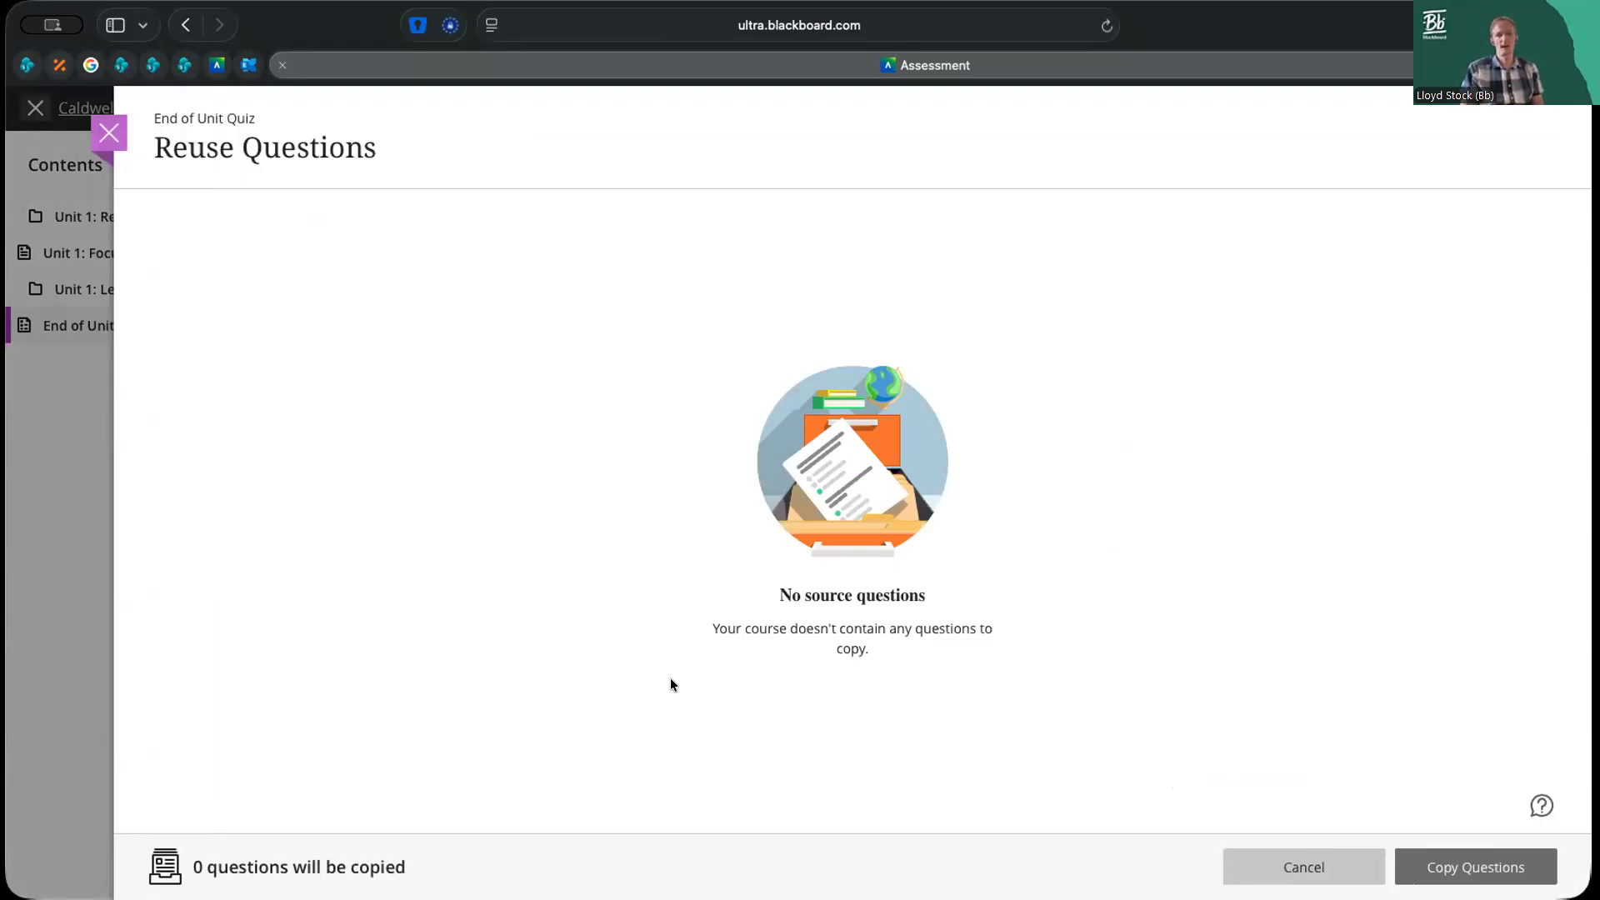
{"action": "left_click", "coordinate": [1297, 868]}
Auto-generate a set of questions for the quiz with the question type set to Multiple choice
{"action": "left_click", "coordinate": [727, 554]}
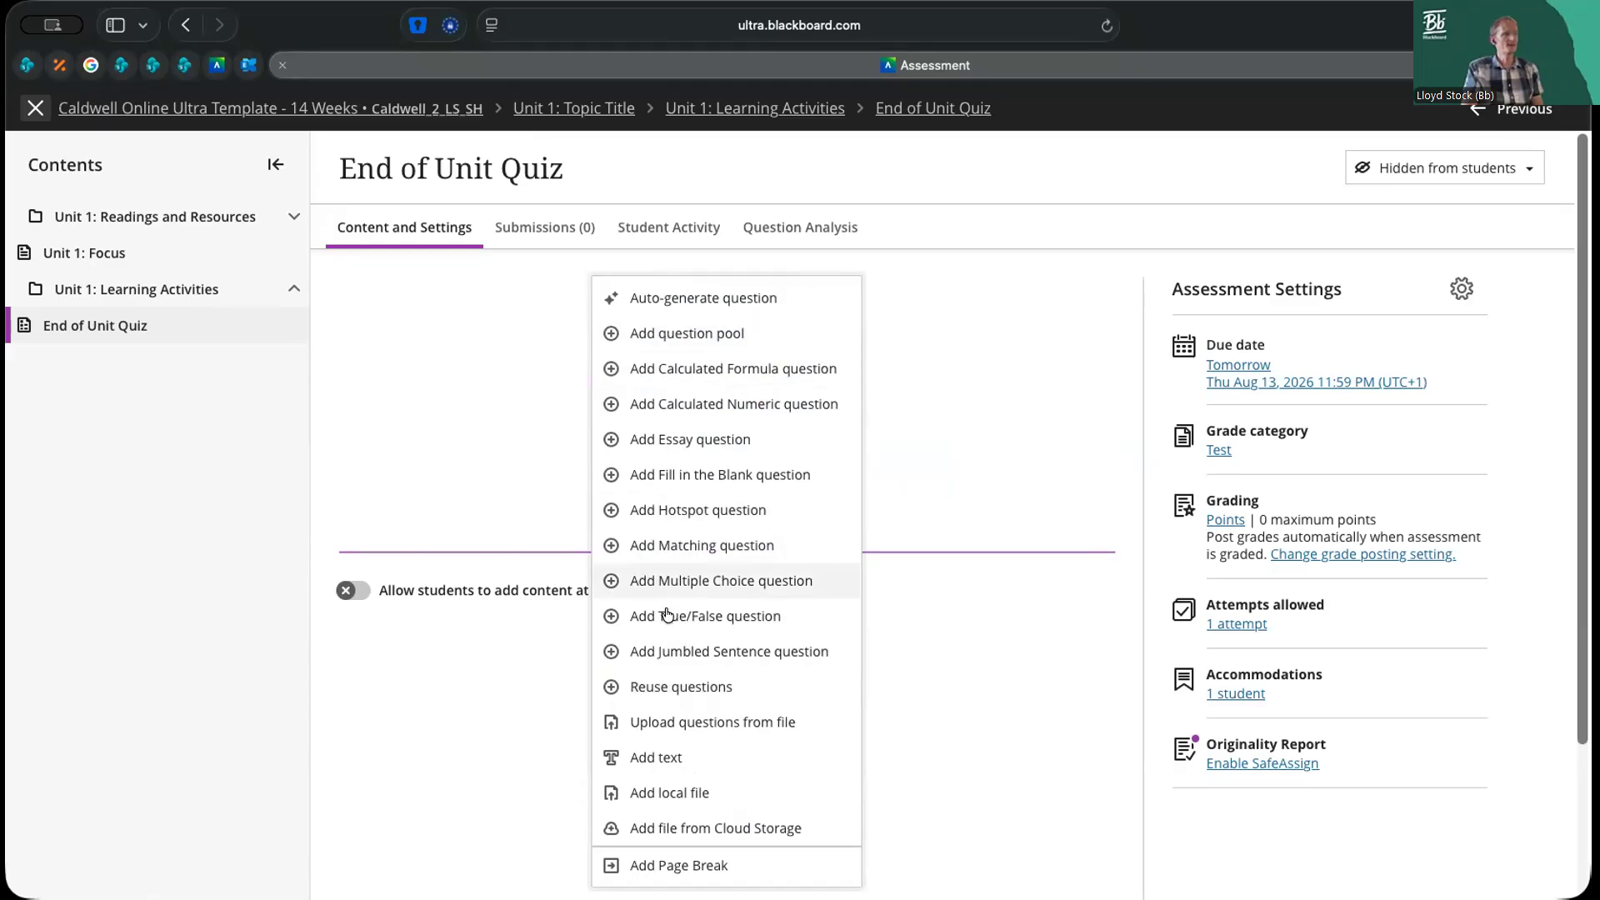
{"action": "left_click", "coordinate": [698, 301]}
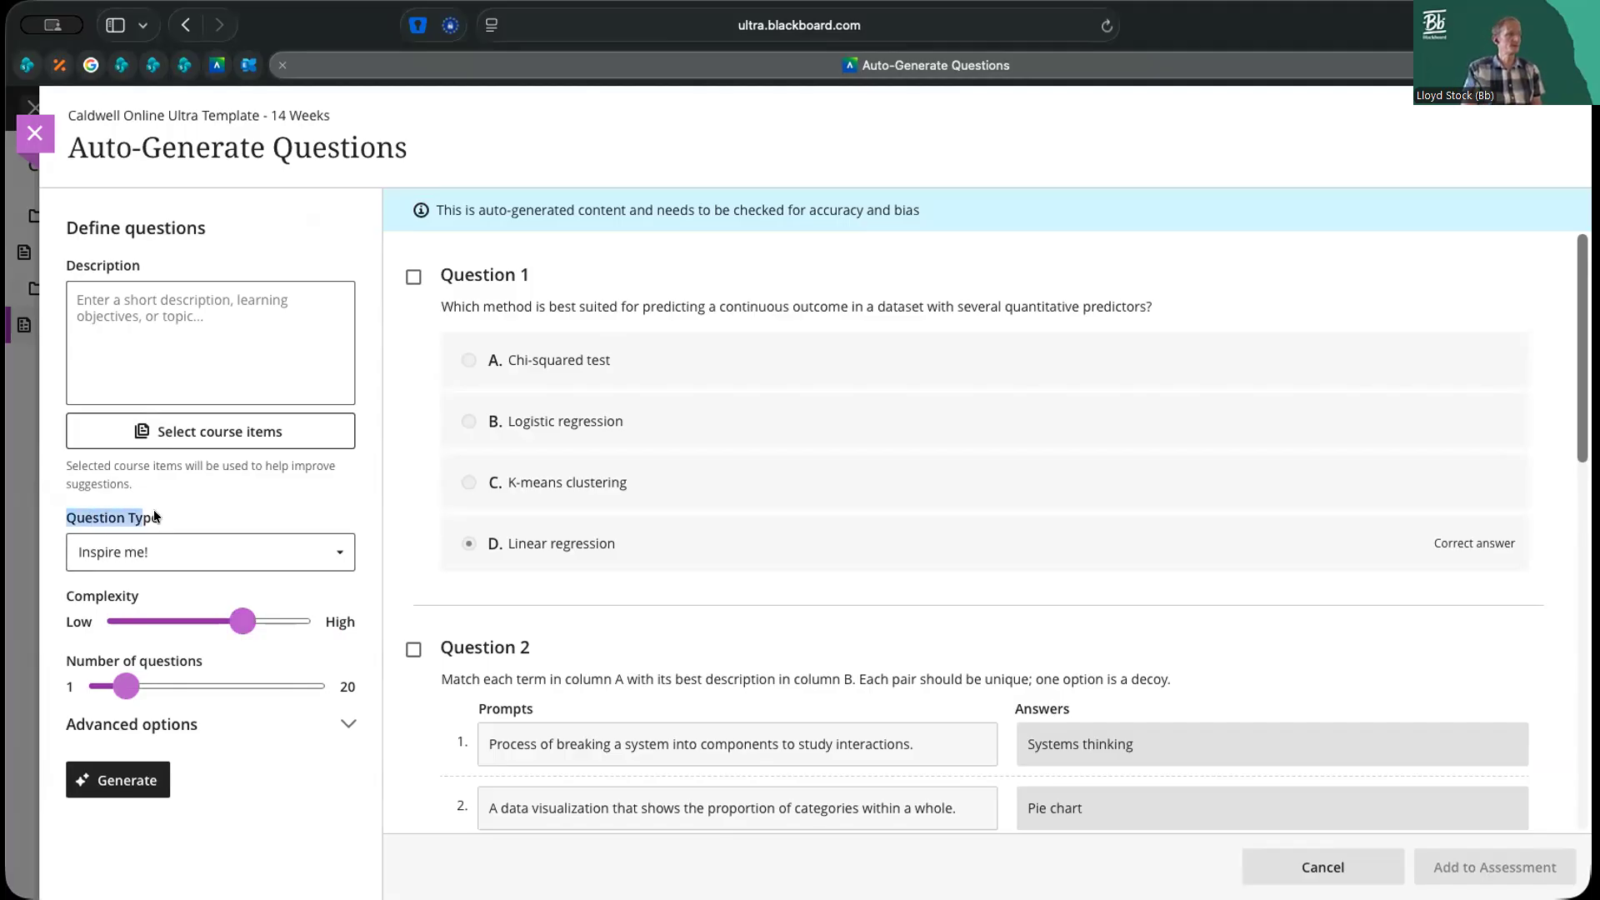
{"action": "left_click", "coordinate": [342, 554]}
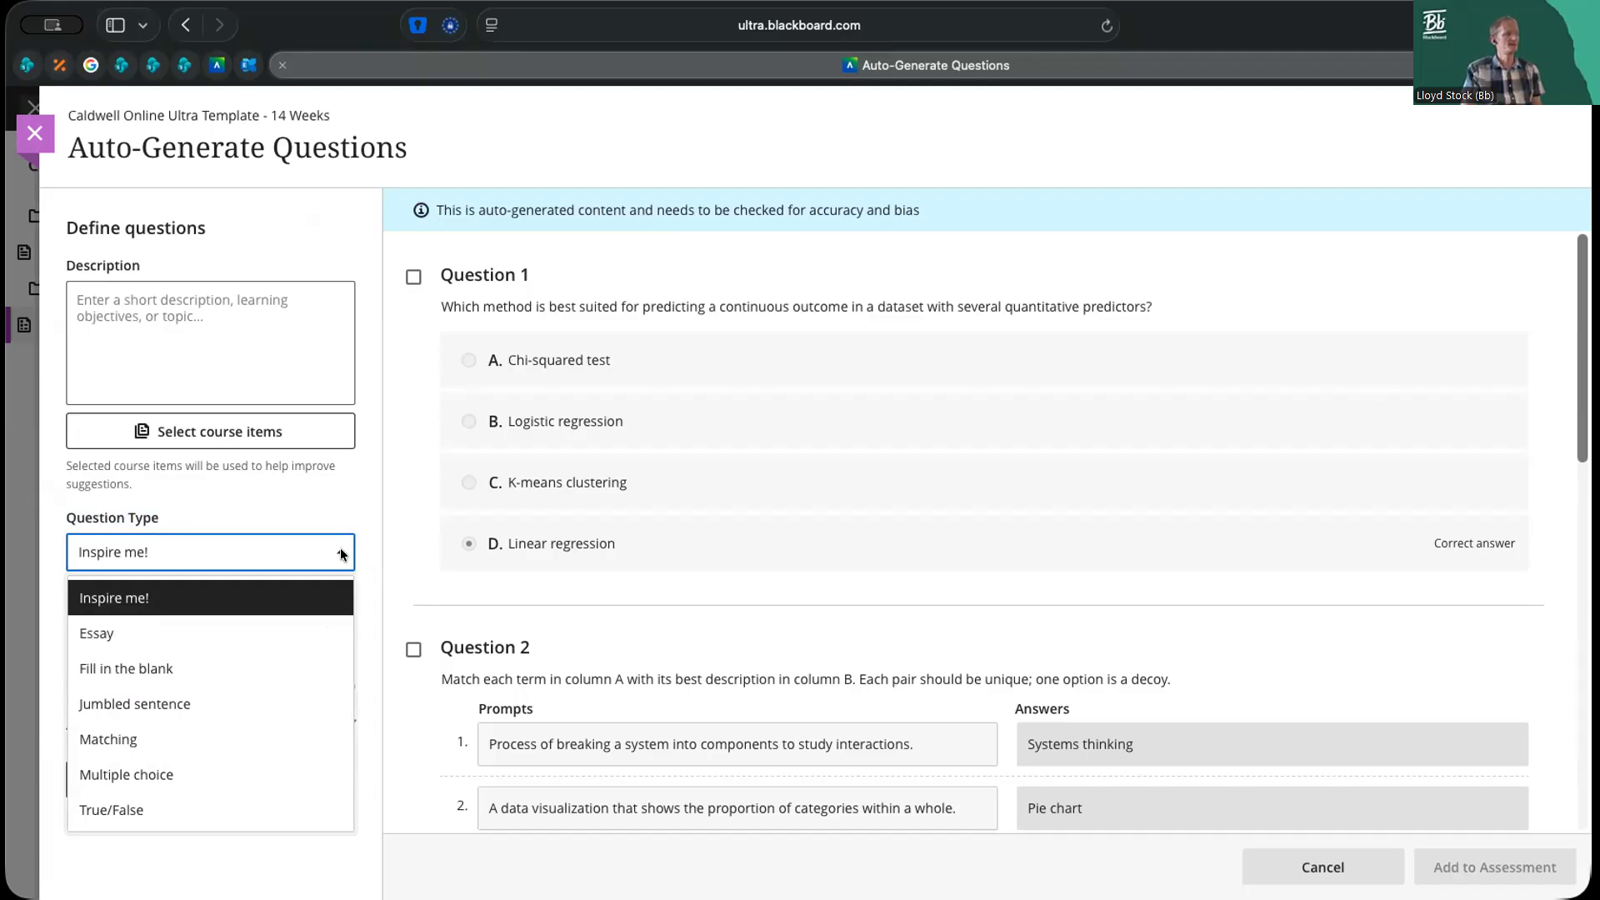
{"action": "left_click", "coordinate": [311, 588]}
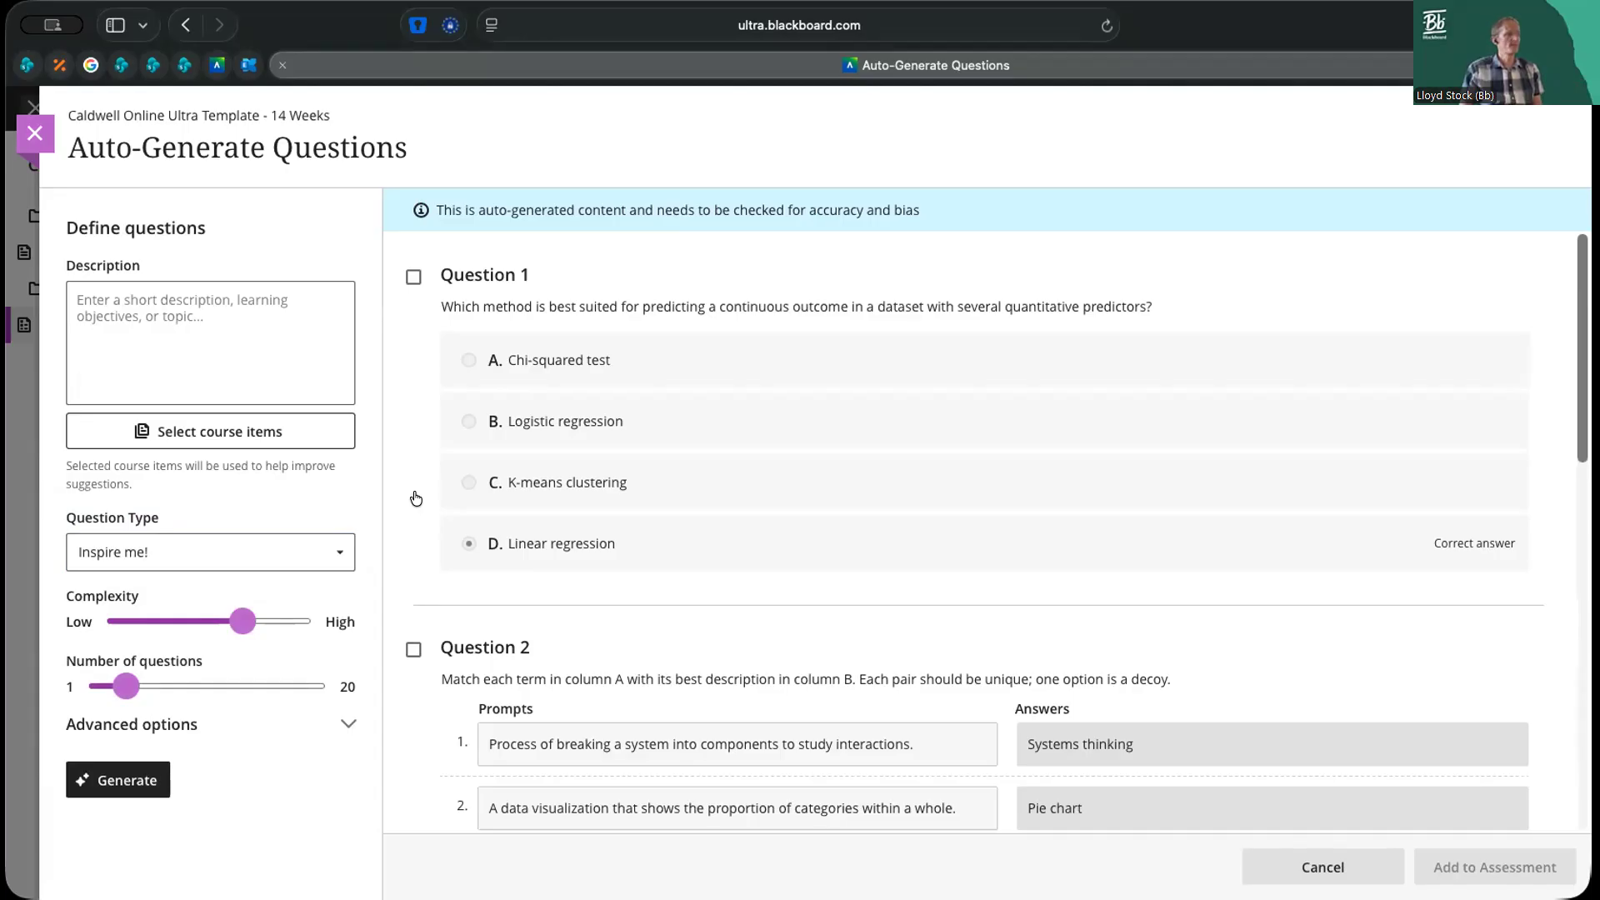
{"action": "left_click", "coordinate": [337, 551]}
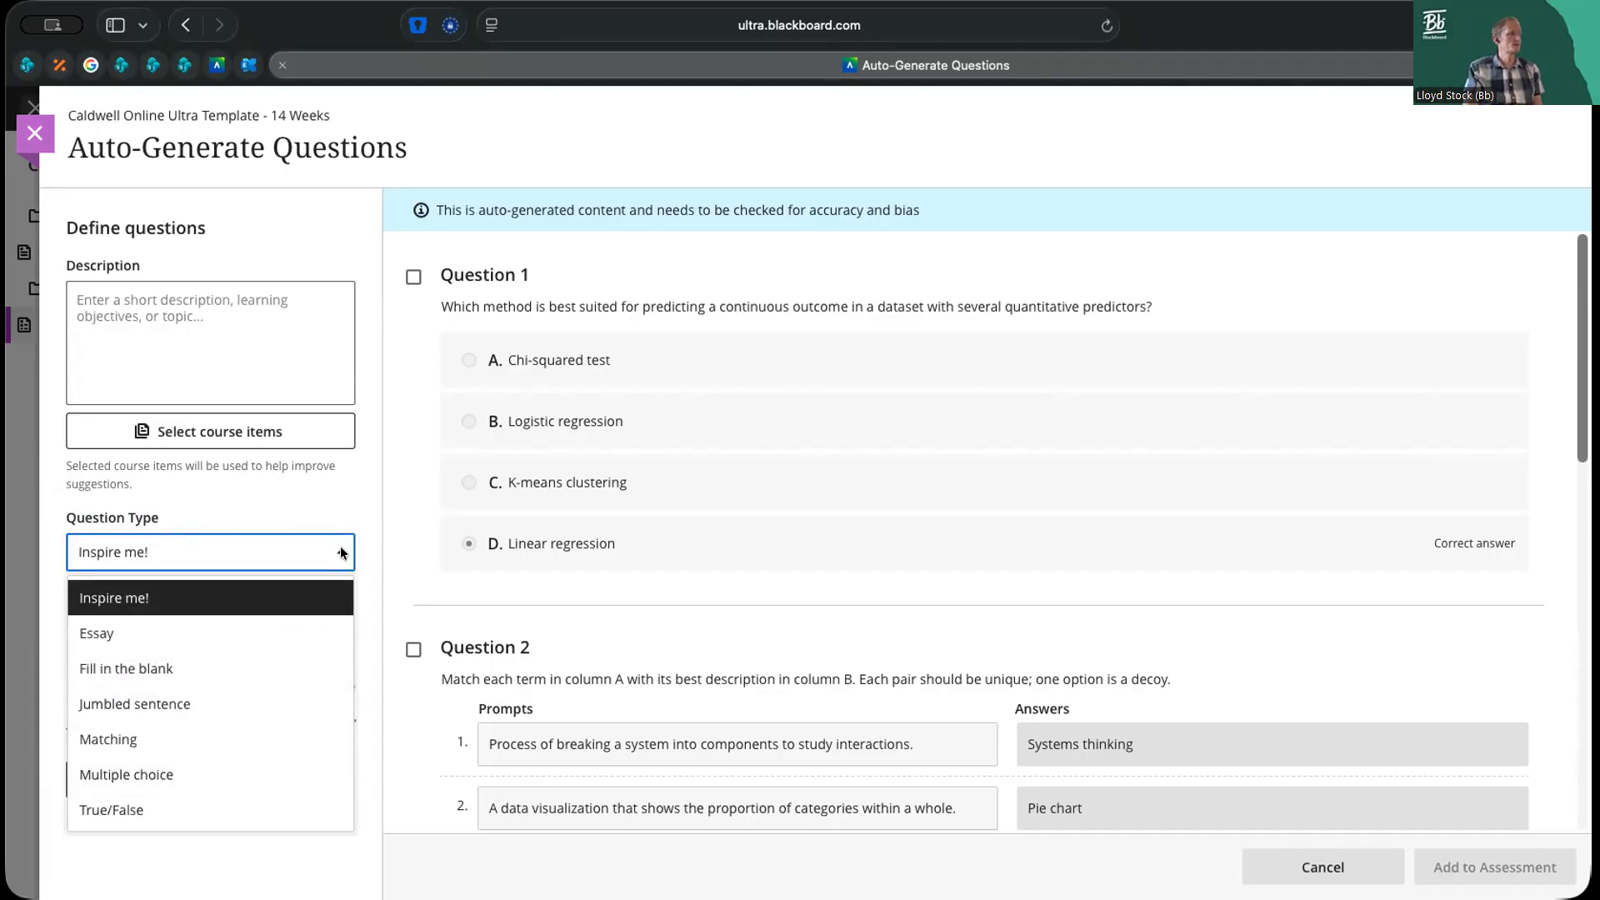
{"action": "left_click", "coordinate": [163, 774]}
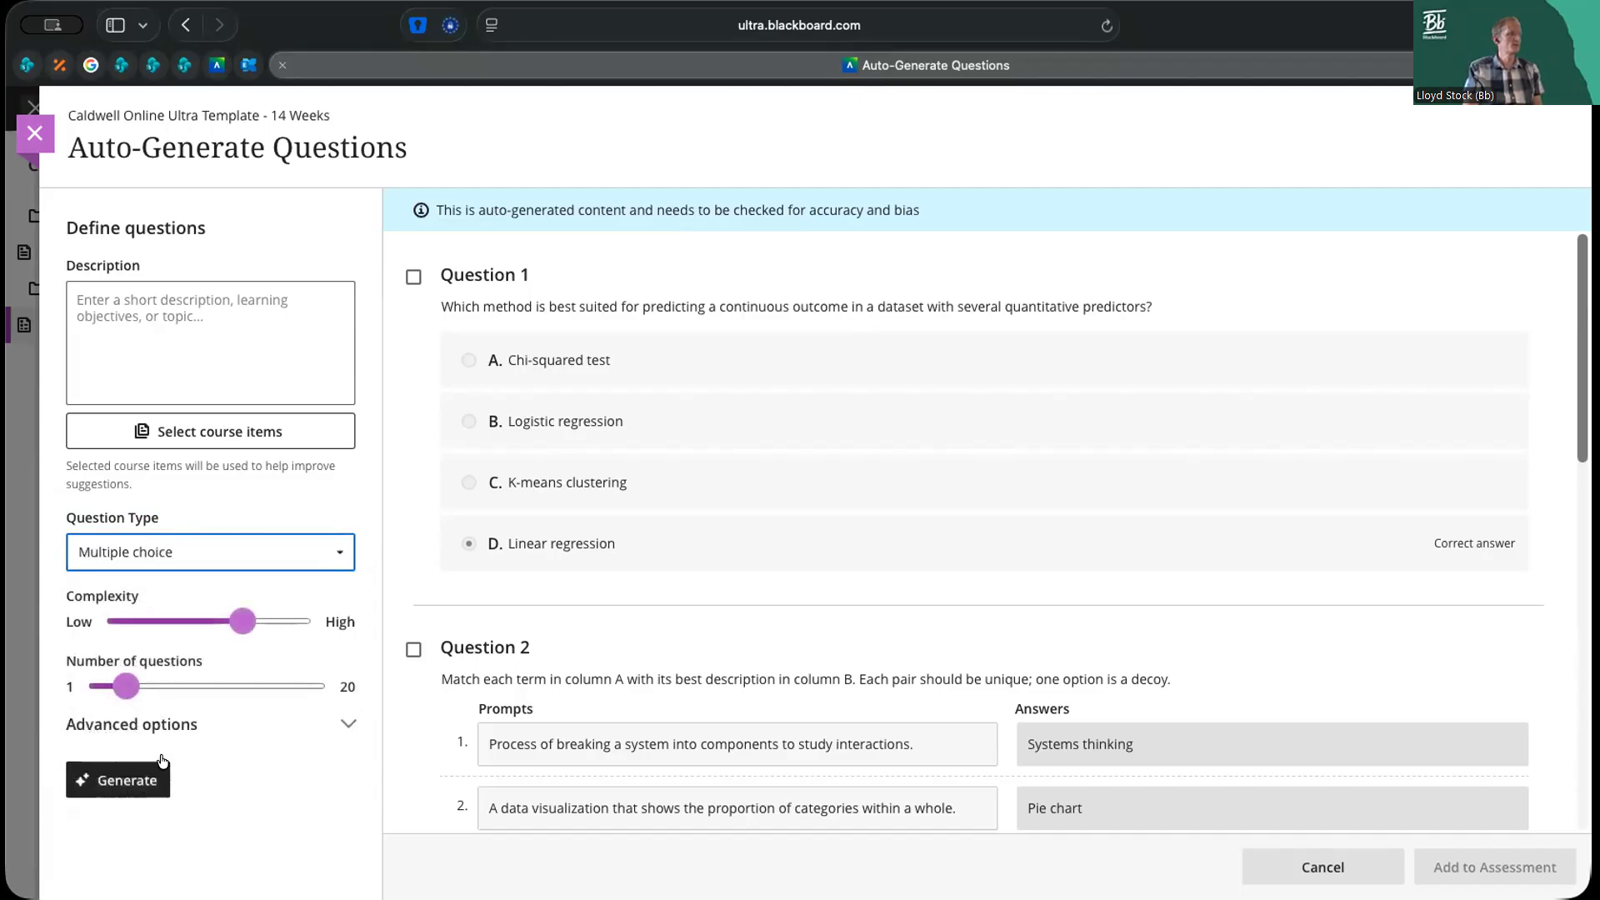
{"action": "left_click", "coordinate": [125, 796]}
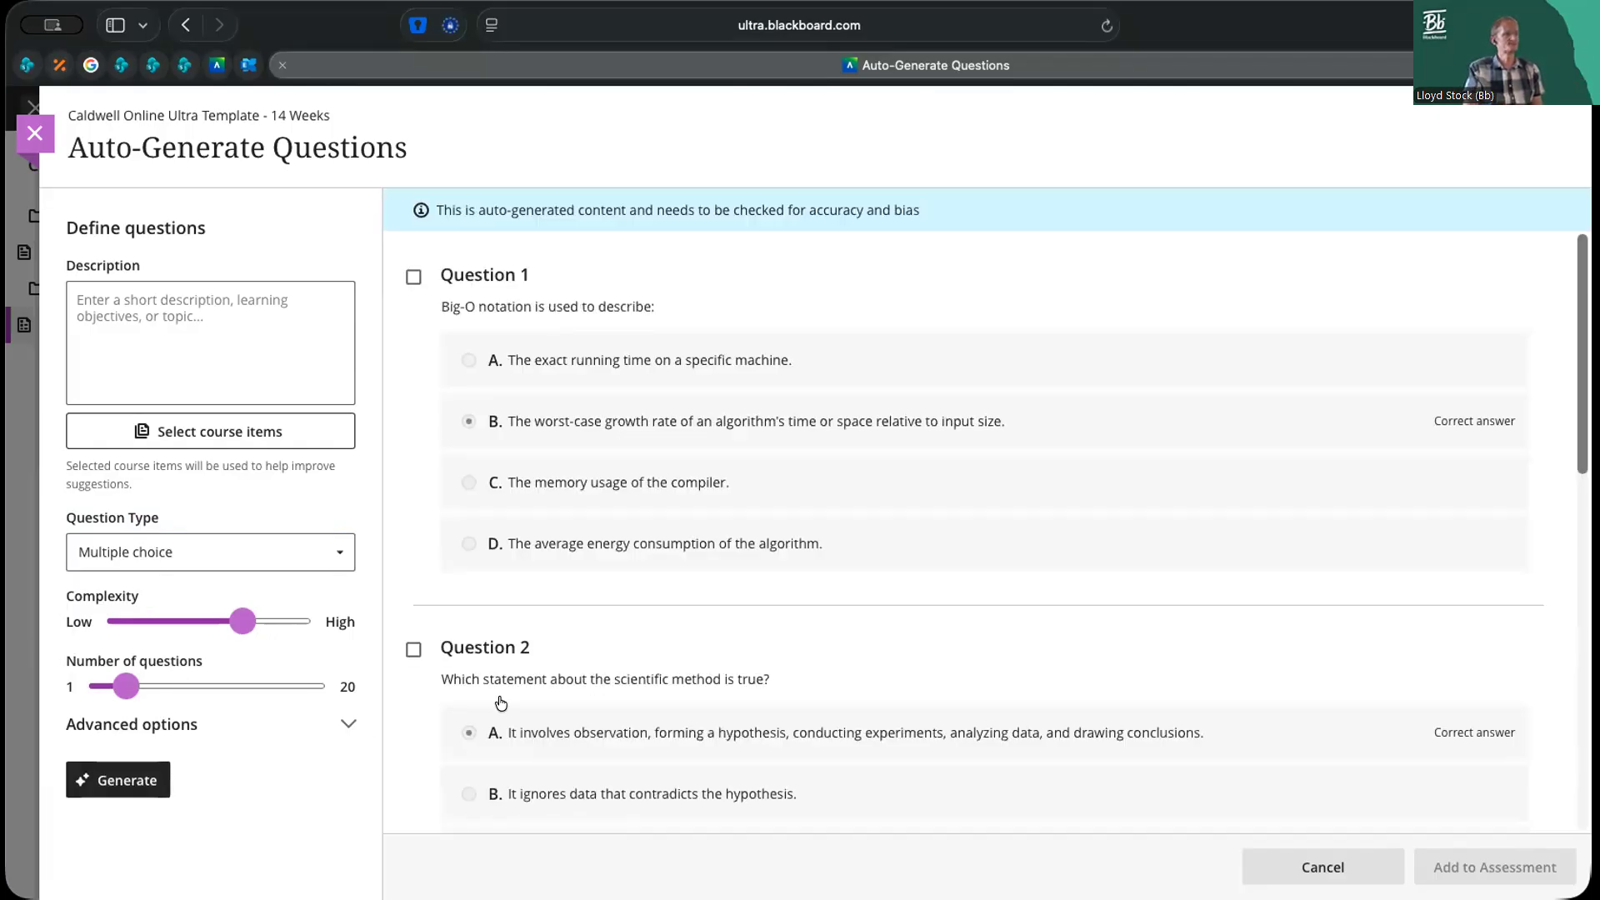
Select generated questions 1, 2 and 4 for adding to the assessment
{"action": "left_click", "coordinate": [413, 277]}
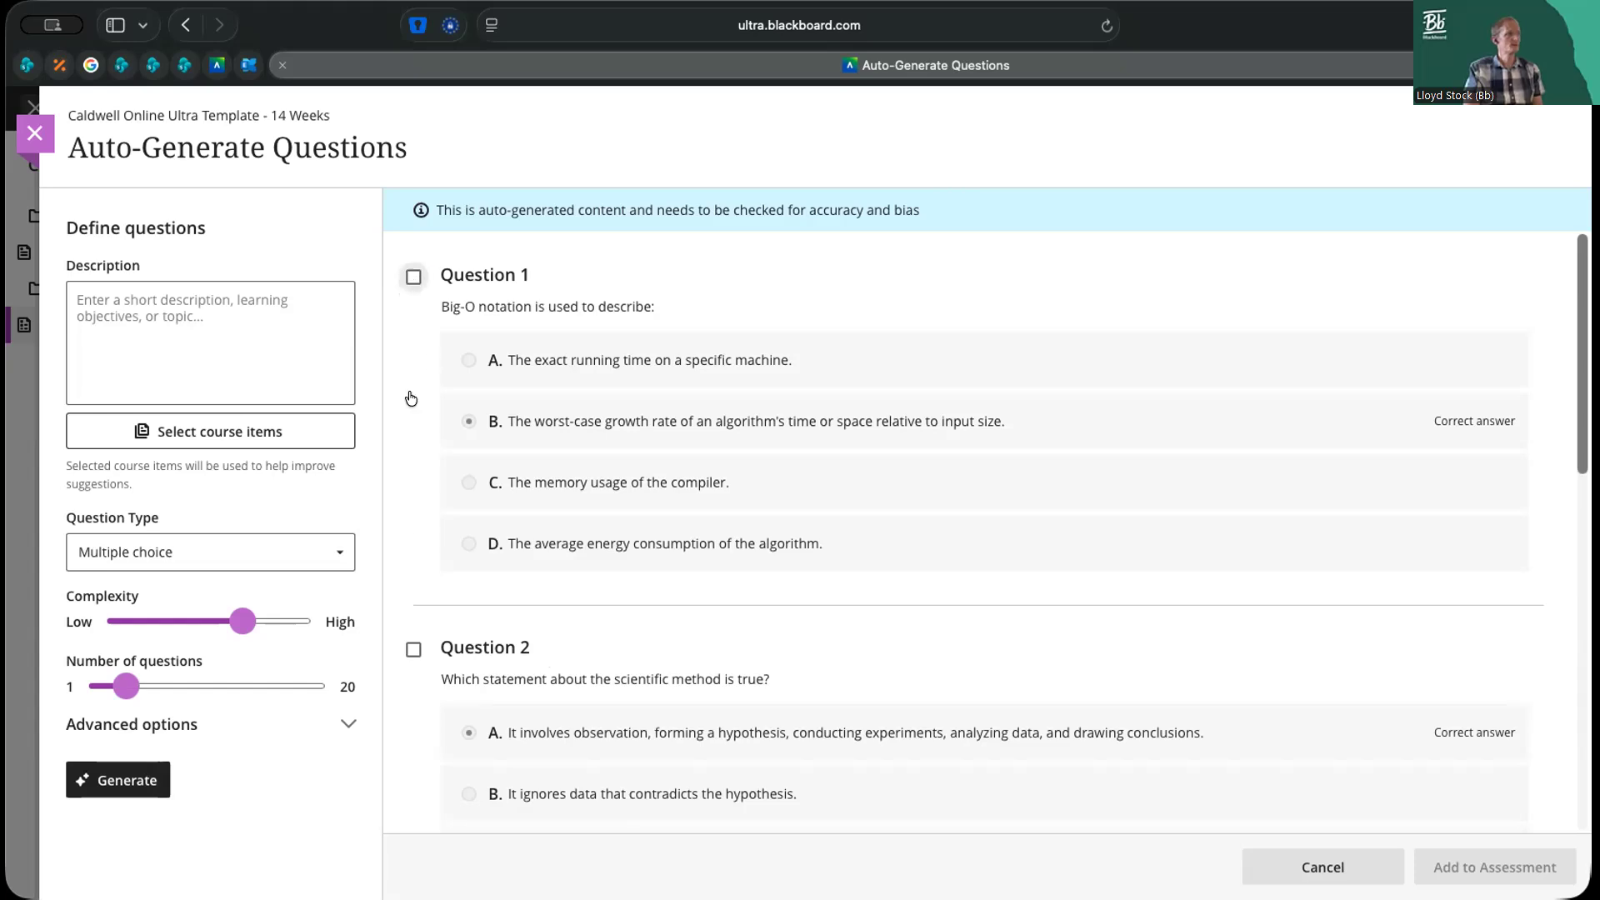
{"action": "left_click", "coordinate": [410, 651]}
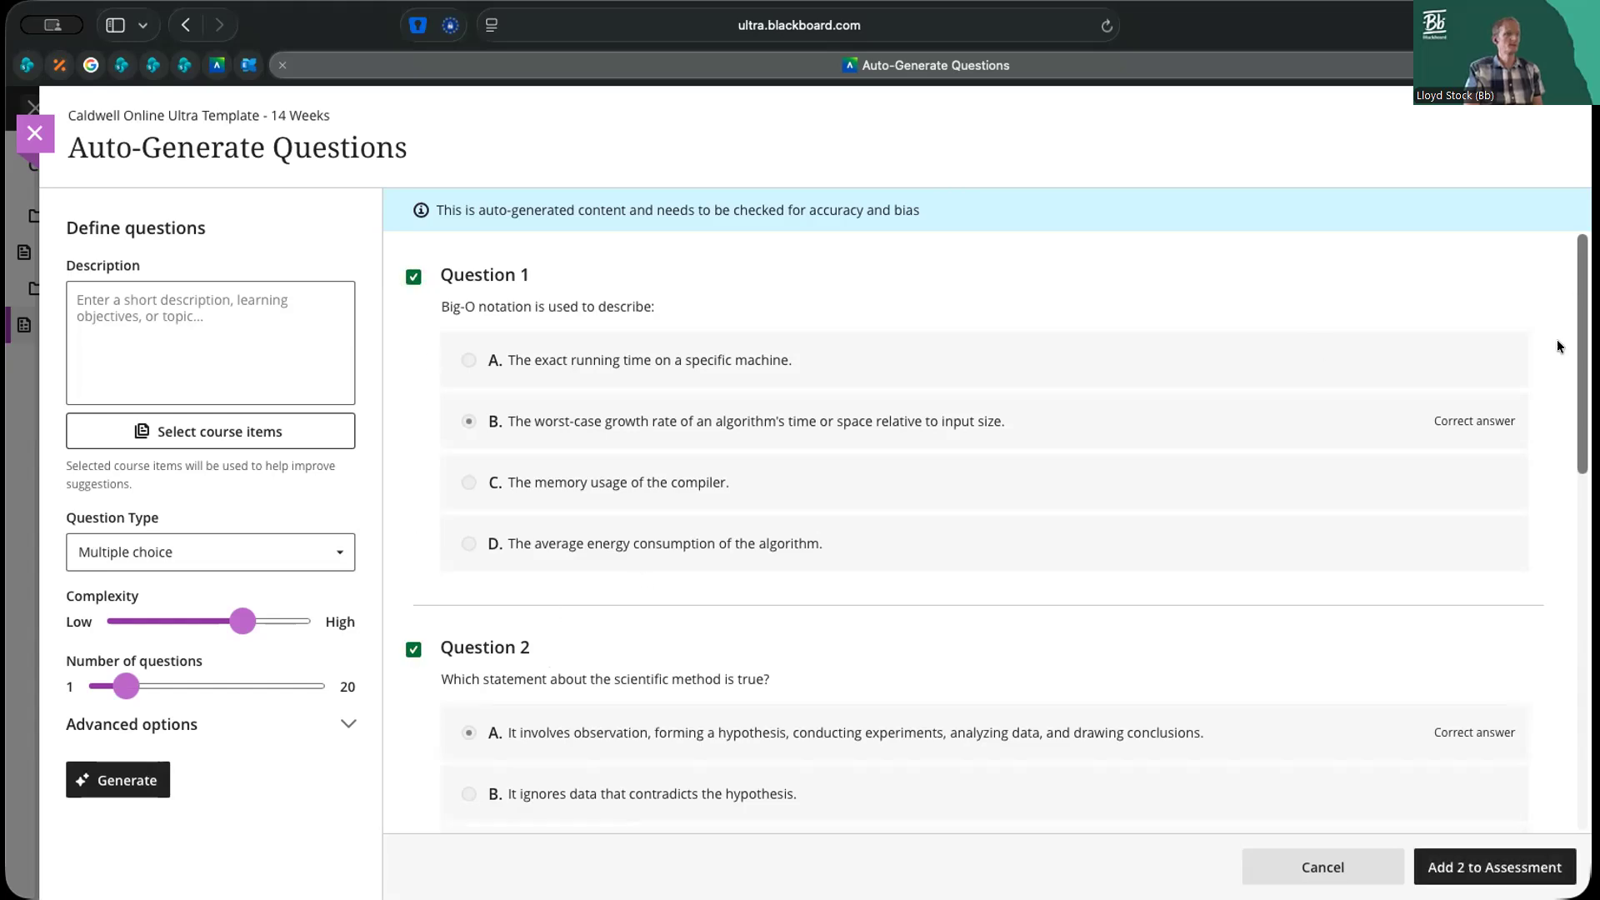
{"action": "left_click_drag", "start_coordinate": [1582, 441], "coordinate": [1569, 687]}
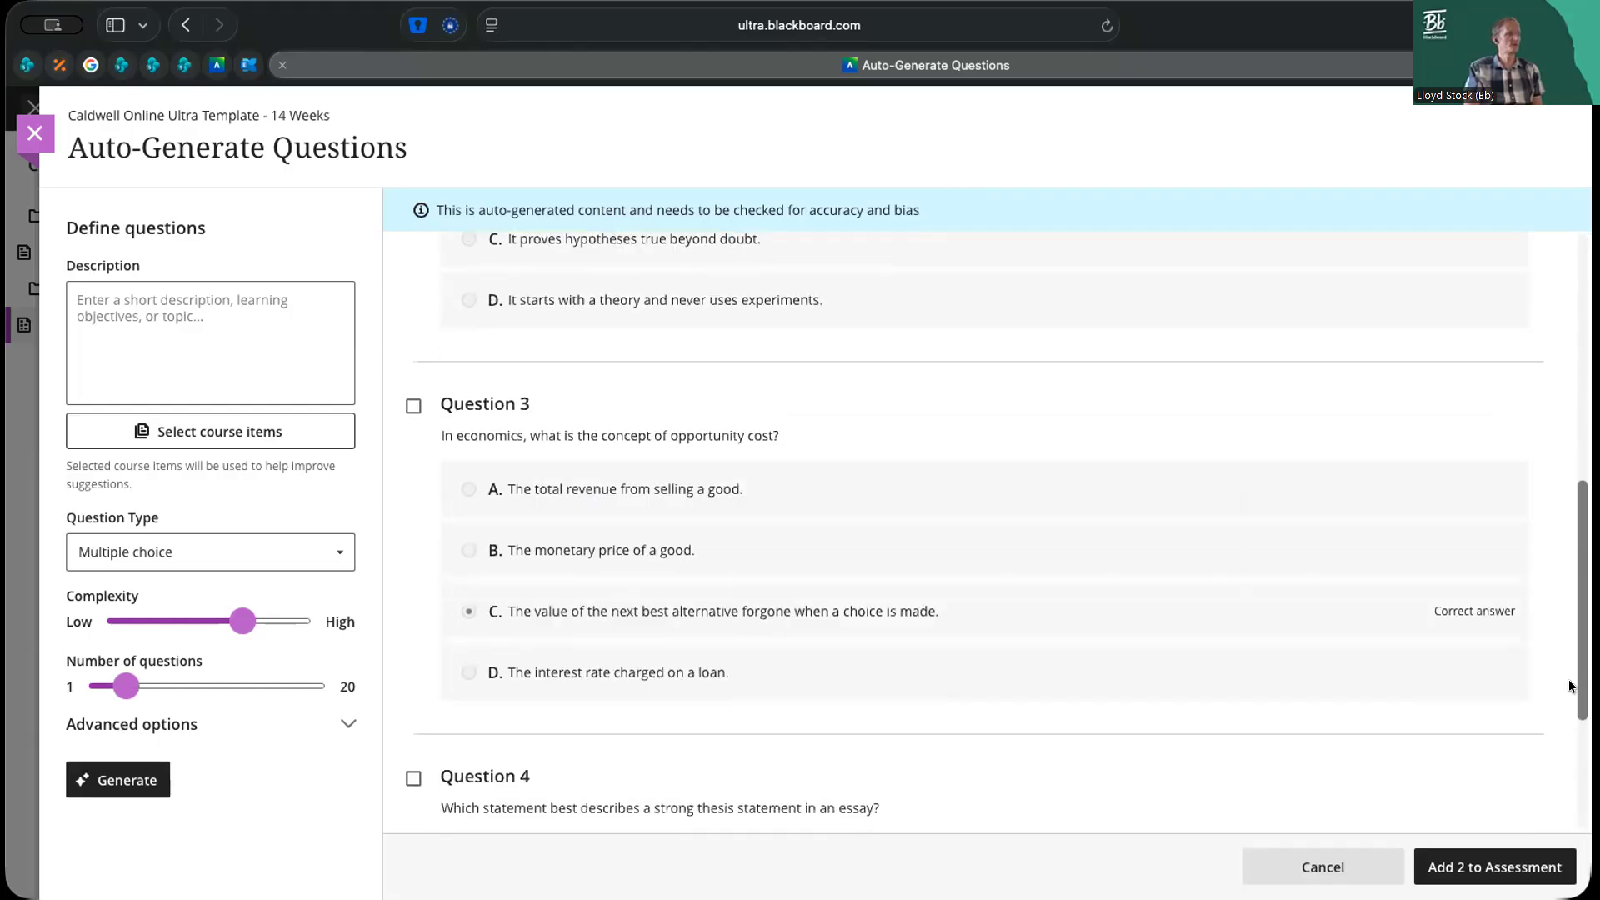
{"action": "scroll", "coordinate": [1083, 667], "scroll_direction": "down", "scroll_amount": 3}
{"action": "left_click", "coordinate": [414, 569]}
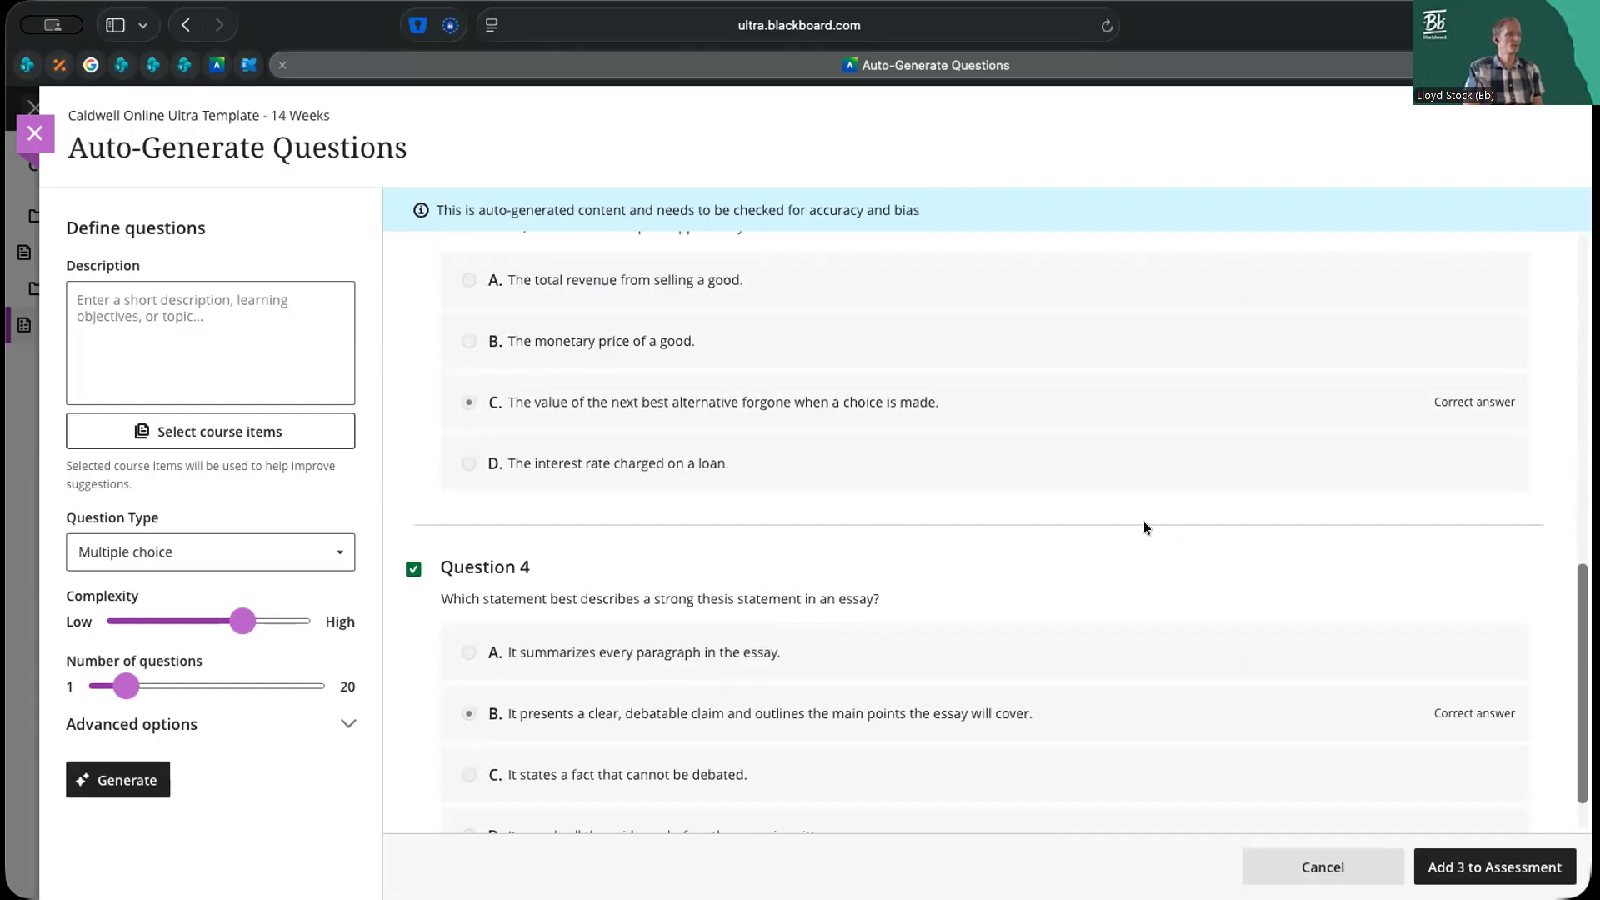
{"action": "scroll", "coordinate": [1112, 506], "scroll_direction": "up", "scroll_amount": 10}
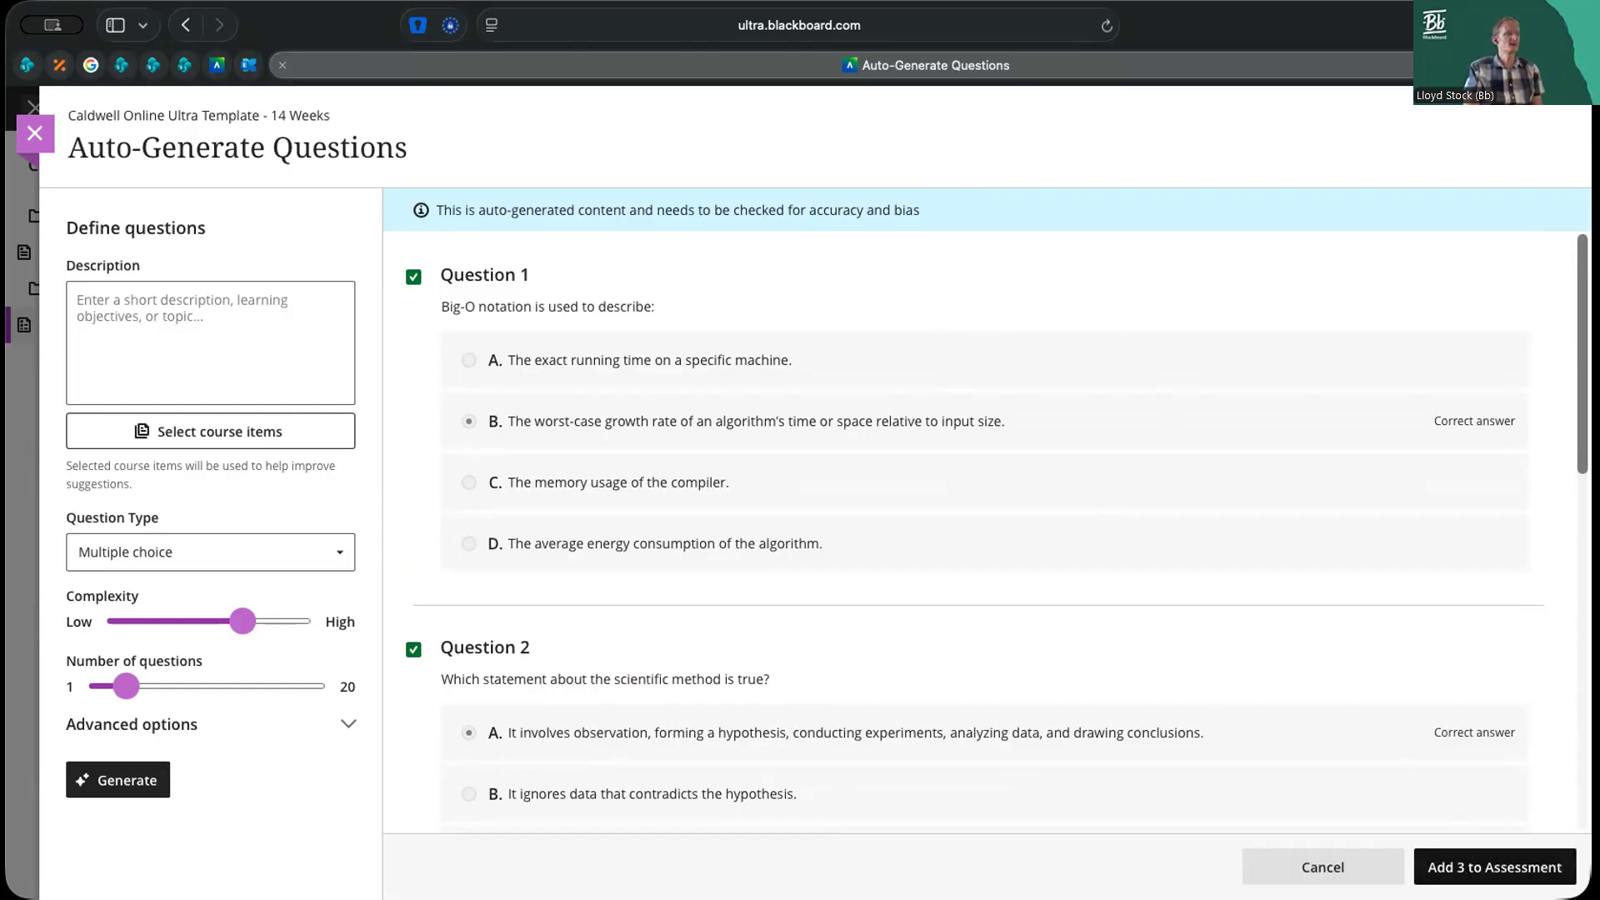
Add the three selected auto-generated questions to the assessment and look through them in the End of Unit Quiz
{"action": "scroll", "coordinate": [986, 533], "scroll_direction": "down", "scroll_amount": 10}
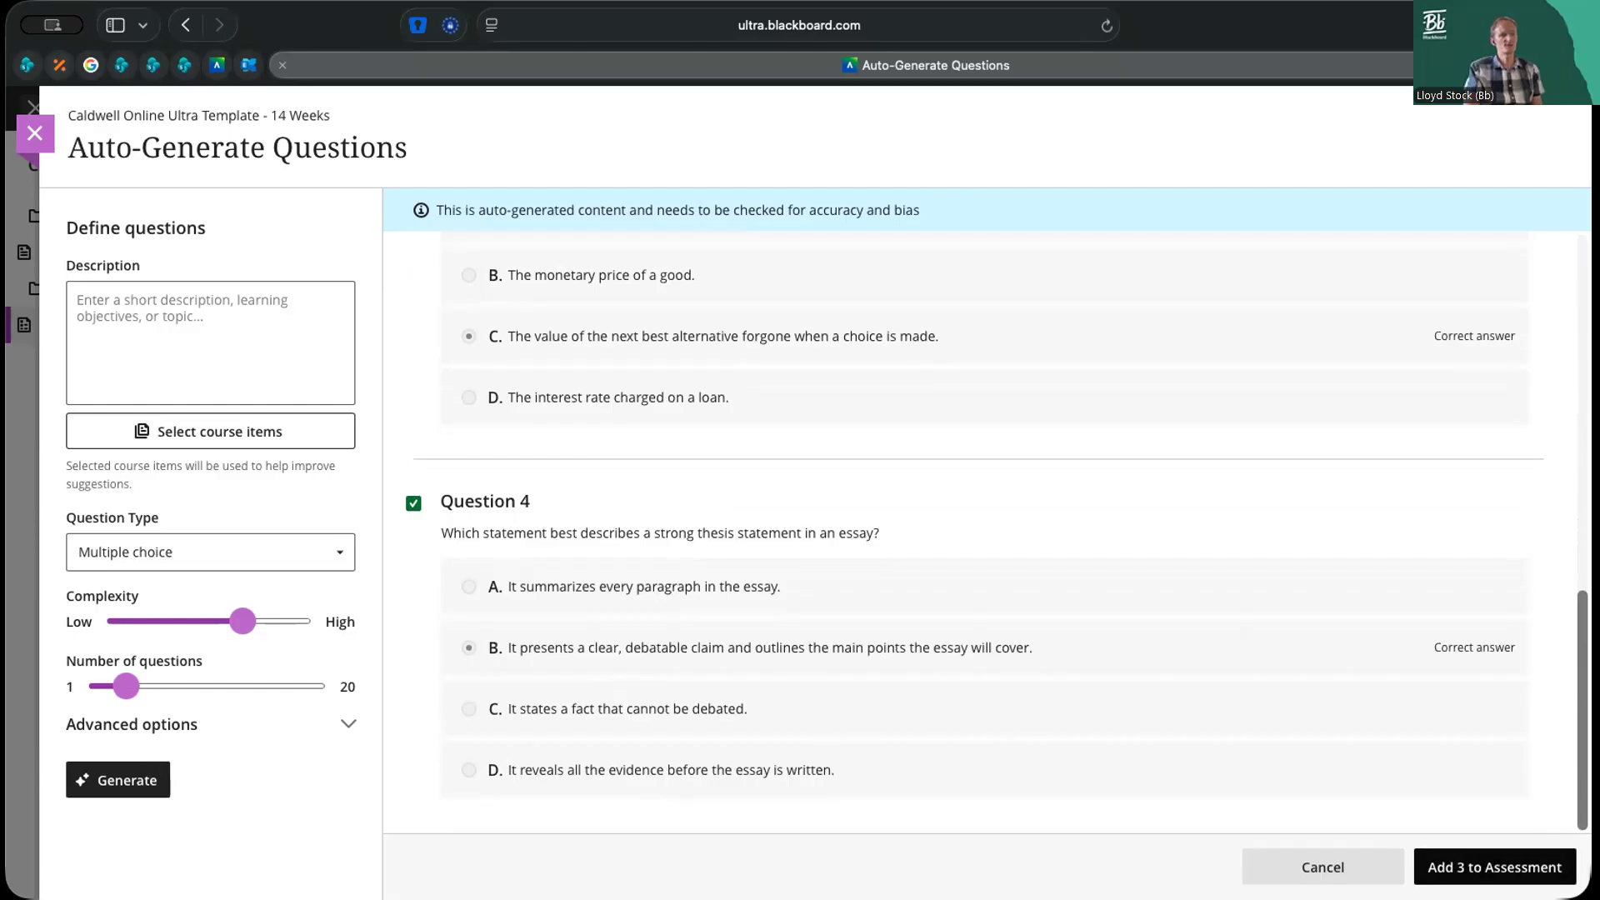
{"action": "left_click", "coordinate": [1494, 867]}
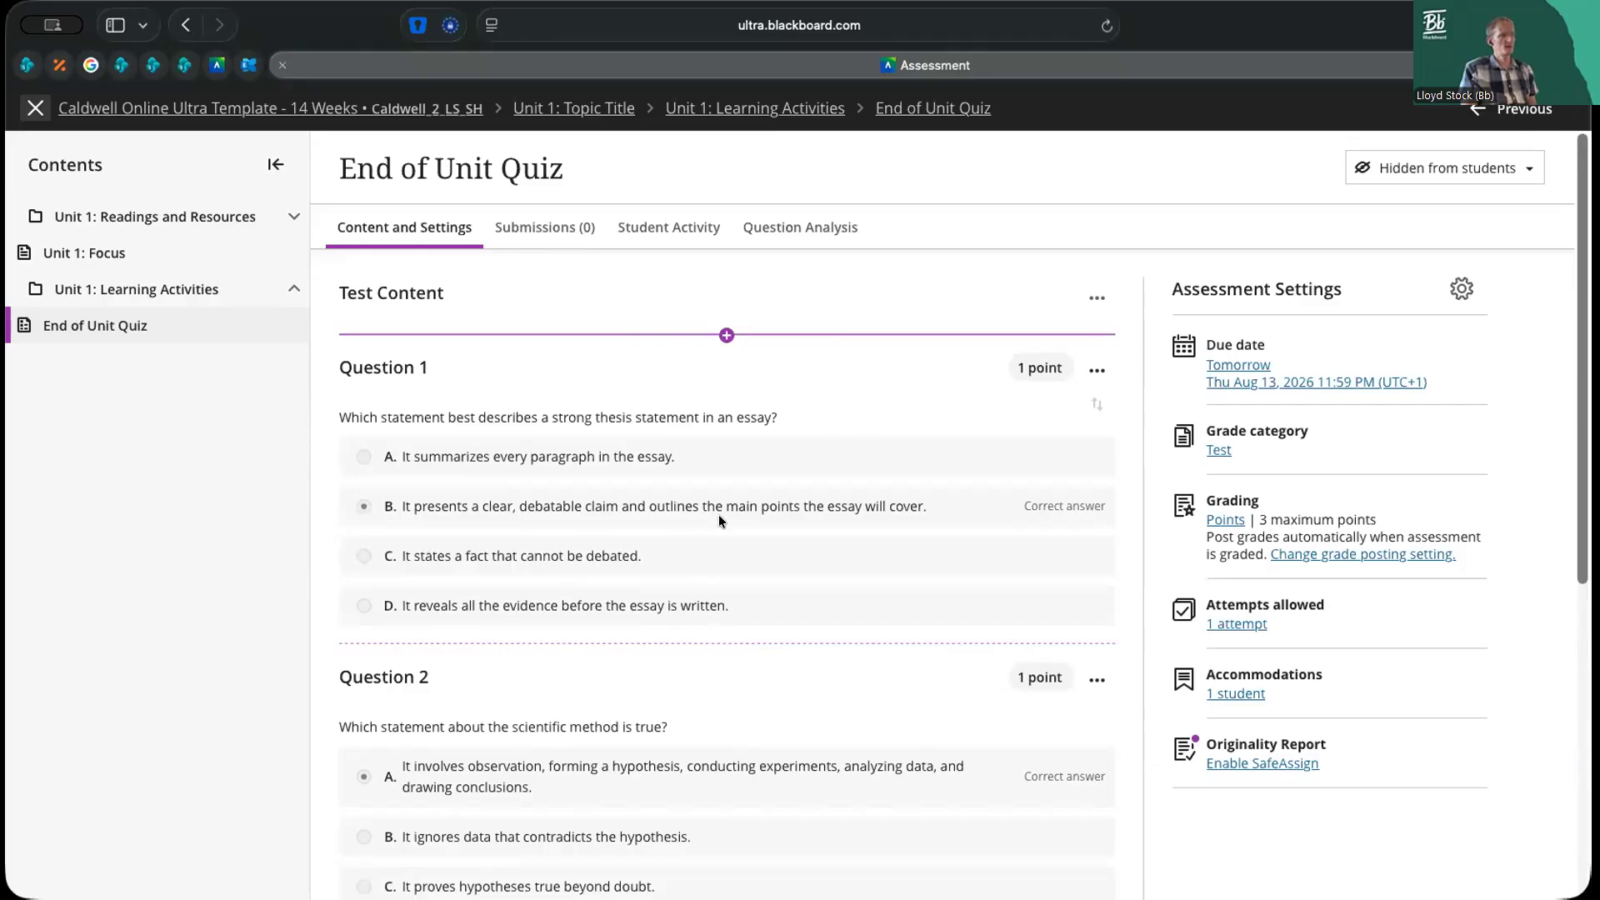
{"action": "scroll", "coordinate": [722, 647], "scroll_direction": "down", "scroll_amount": 2}
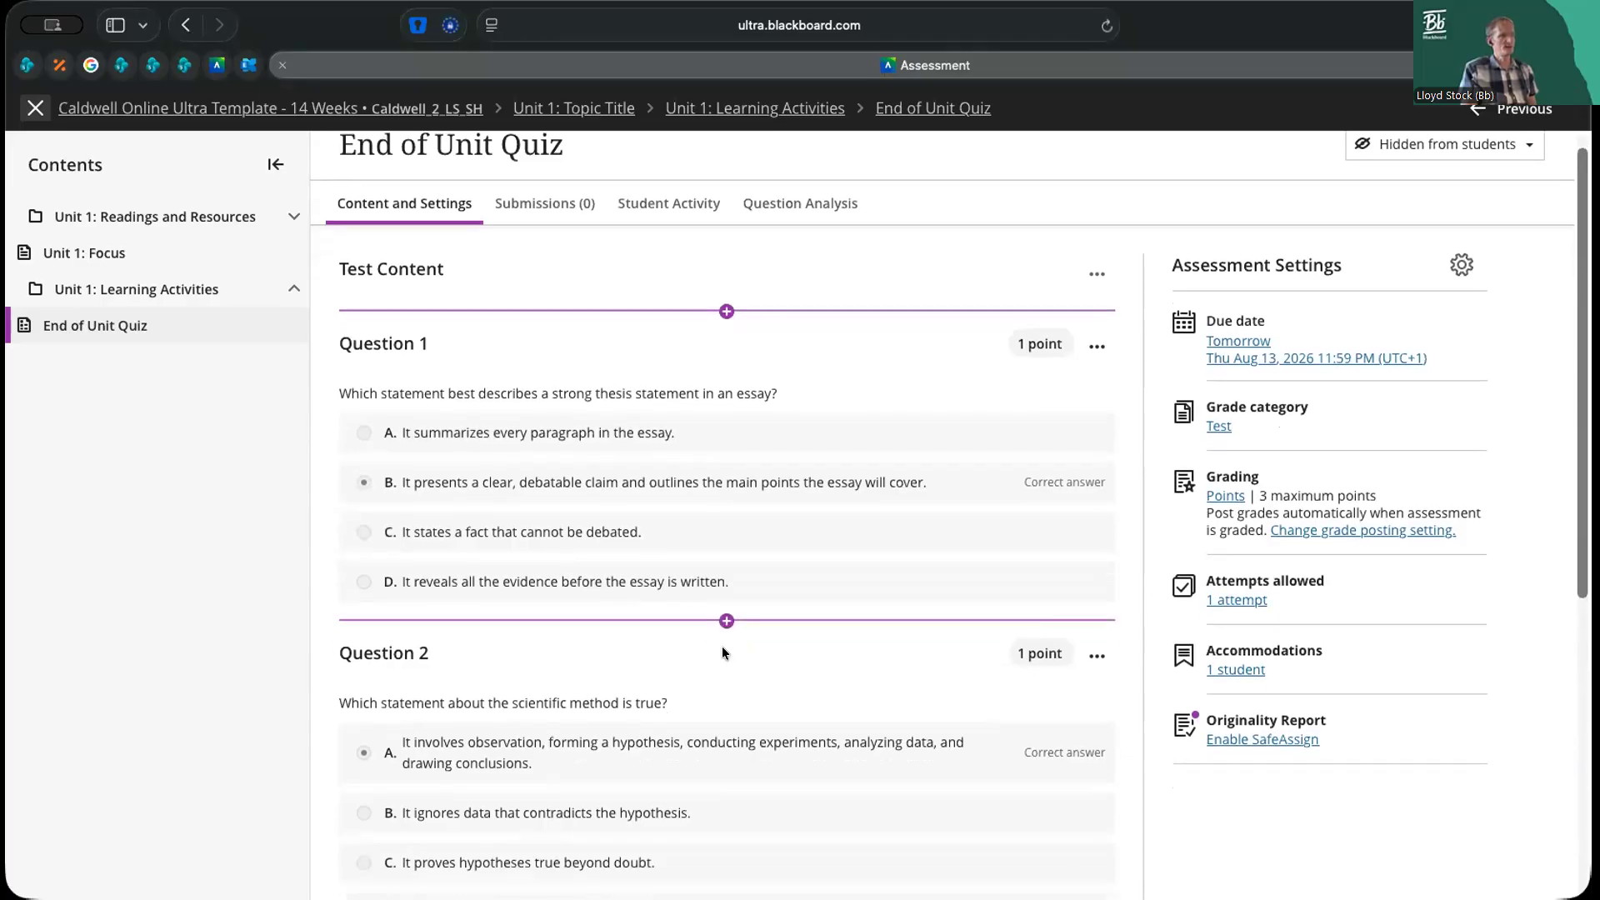
{"action": "scroll", "coordinate": [721, 647], "scroll_direction": "down", "scroll_amount": 5}
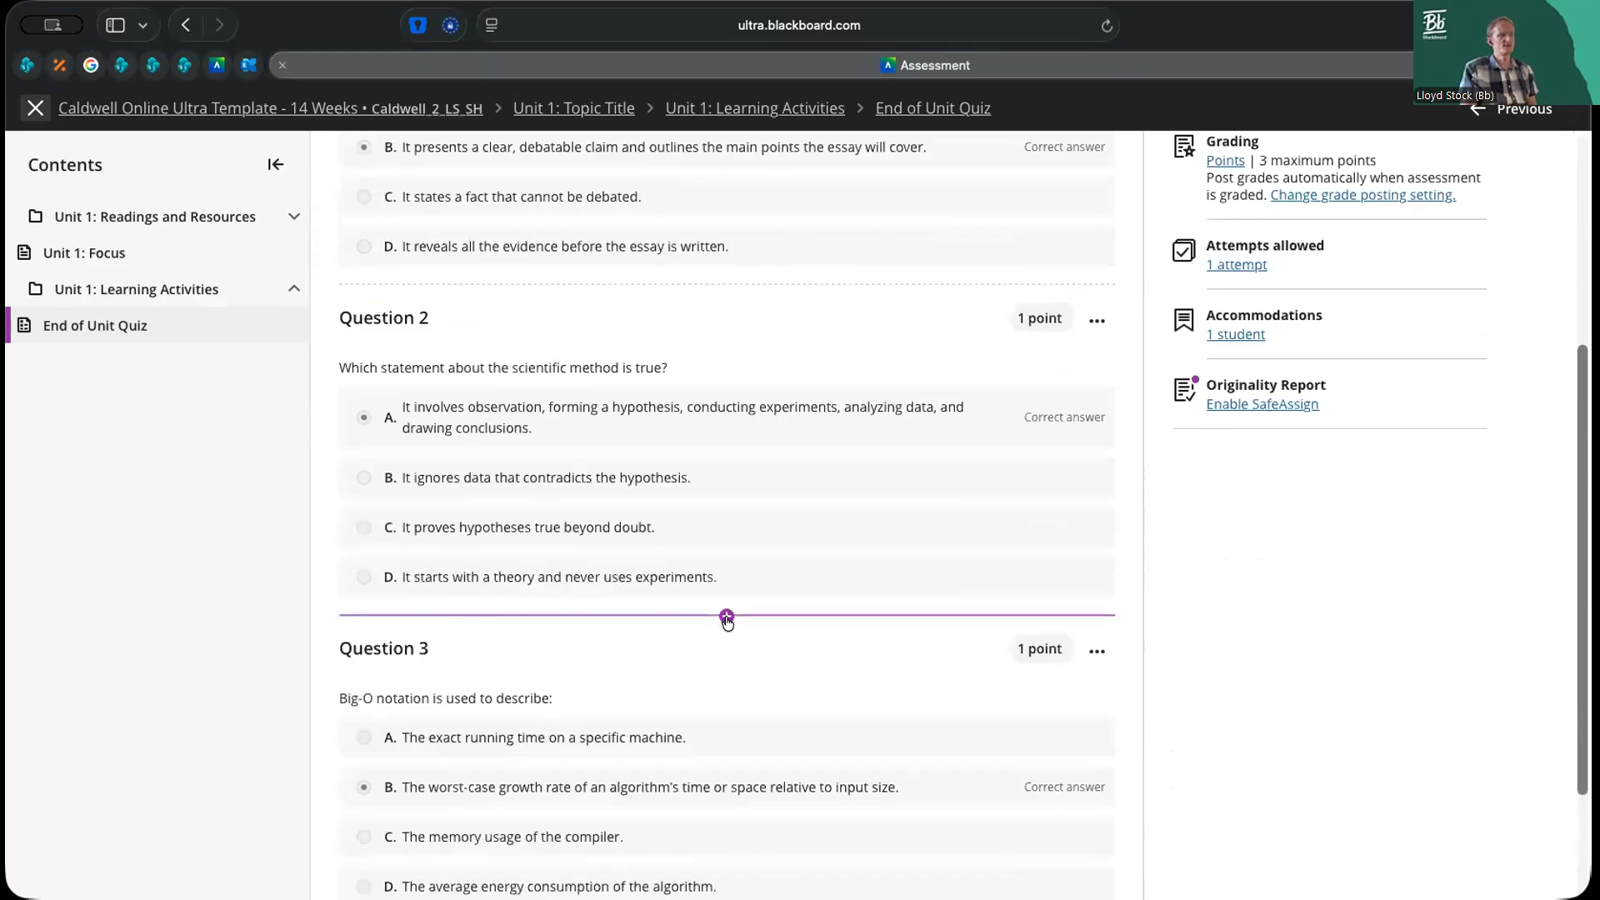
{"action": "scroll", "coordinate": [727, 618], "scroll_direction": "down", "scroll_amount": 4}
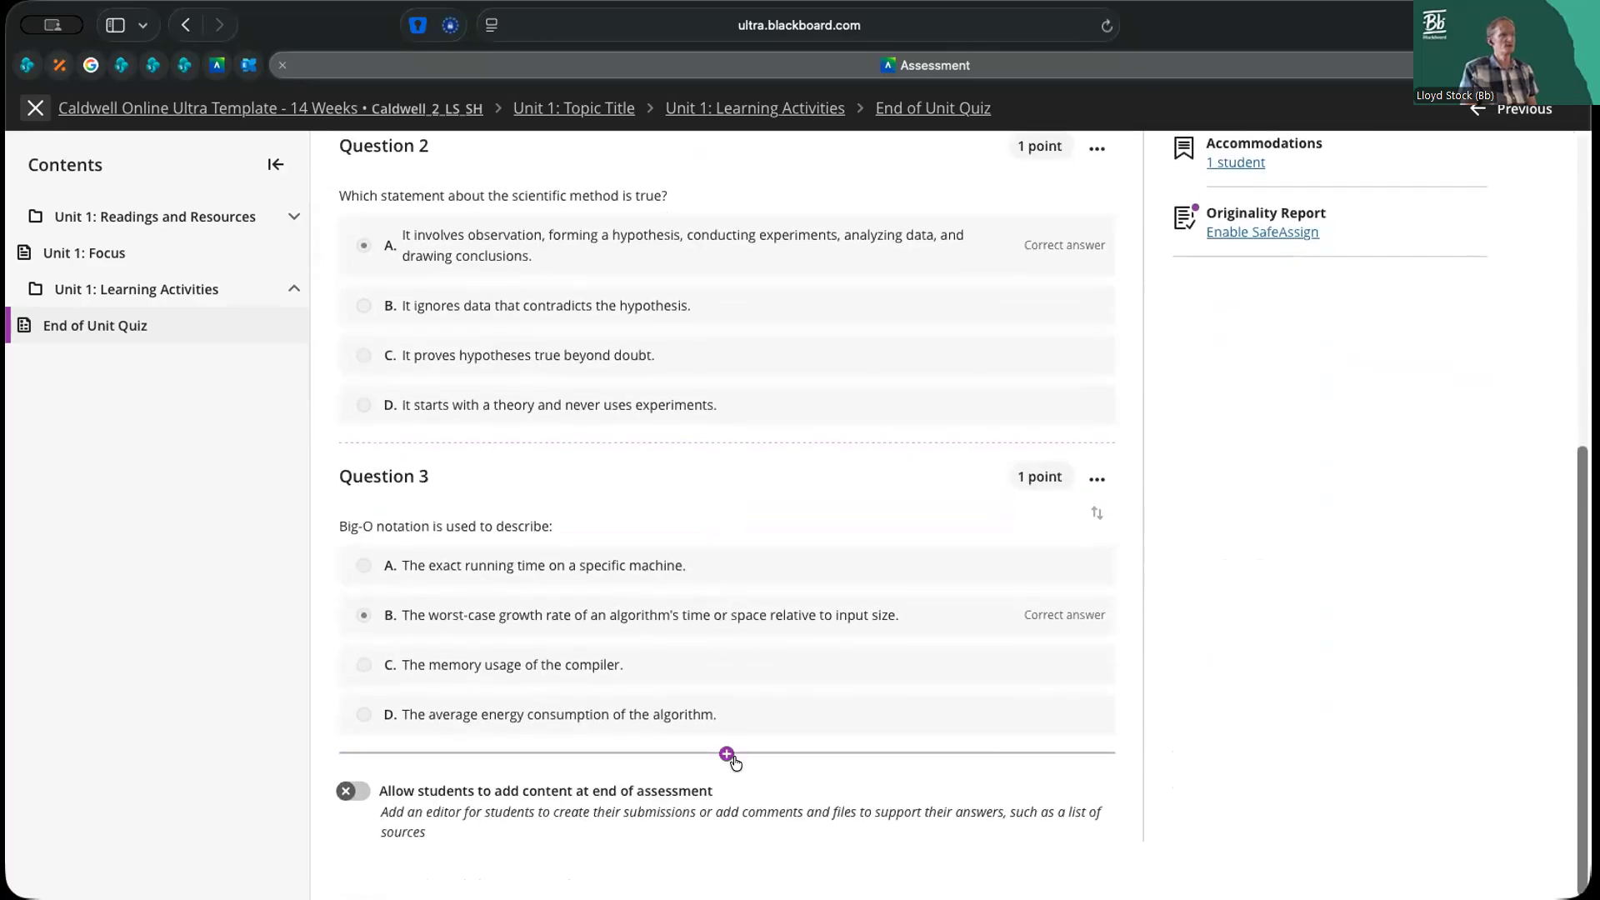
Look over the question and content types that can be inserted between Questions 2 and 3, without adding any
{"action": "left_click", "coordinate": [726, 443]}
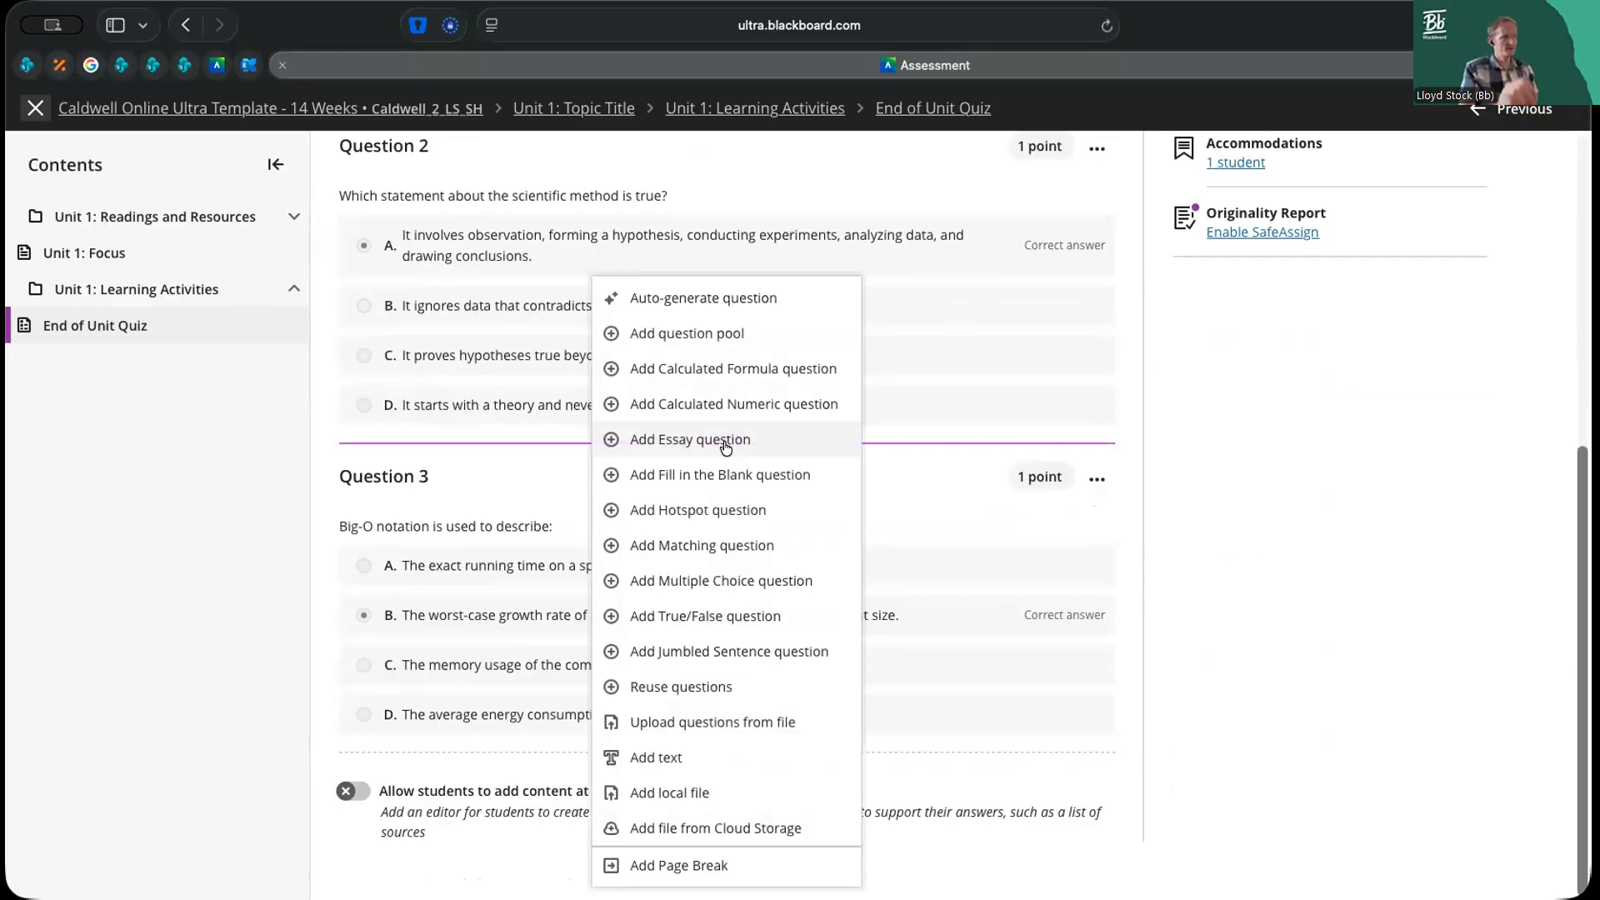
{"action": "left_click", "coordinate": [1204, 469]}
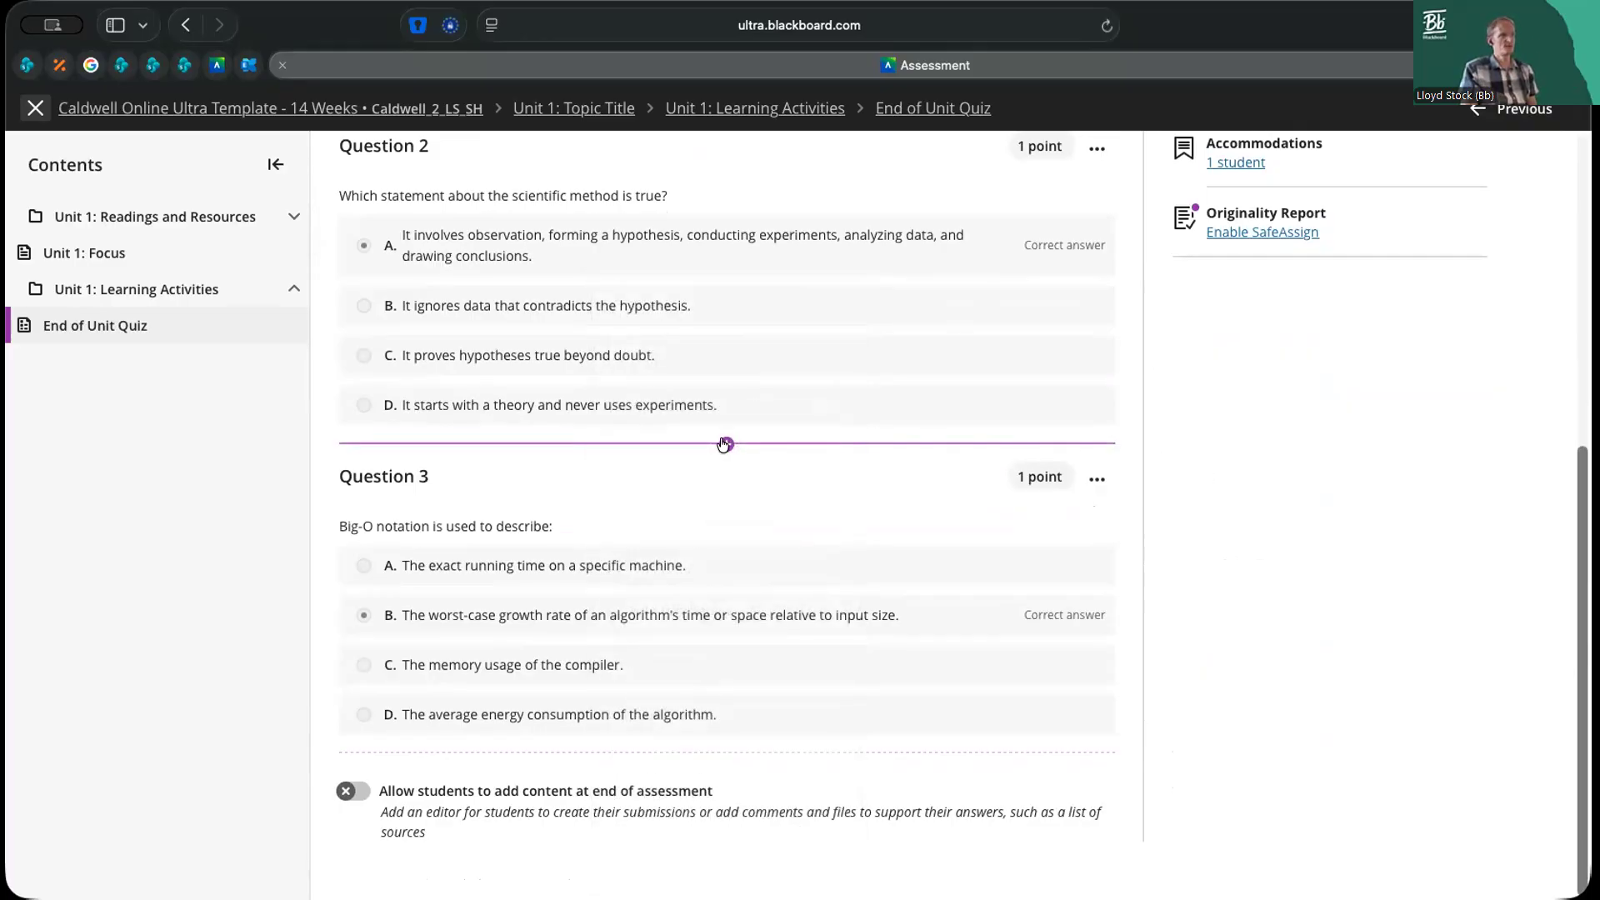
{"action": "left_click", "coordinate": [725, 444]}
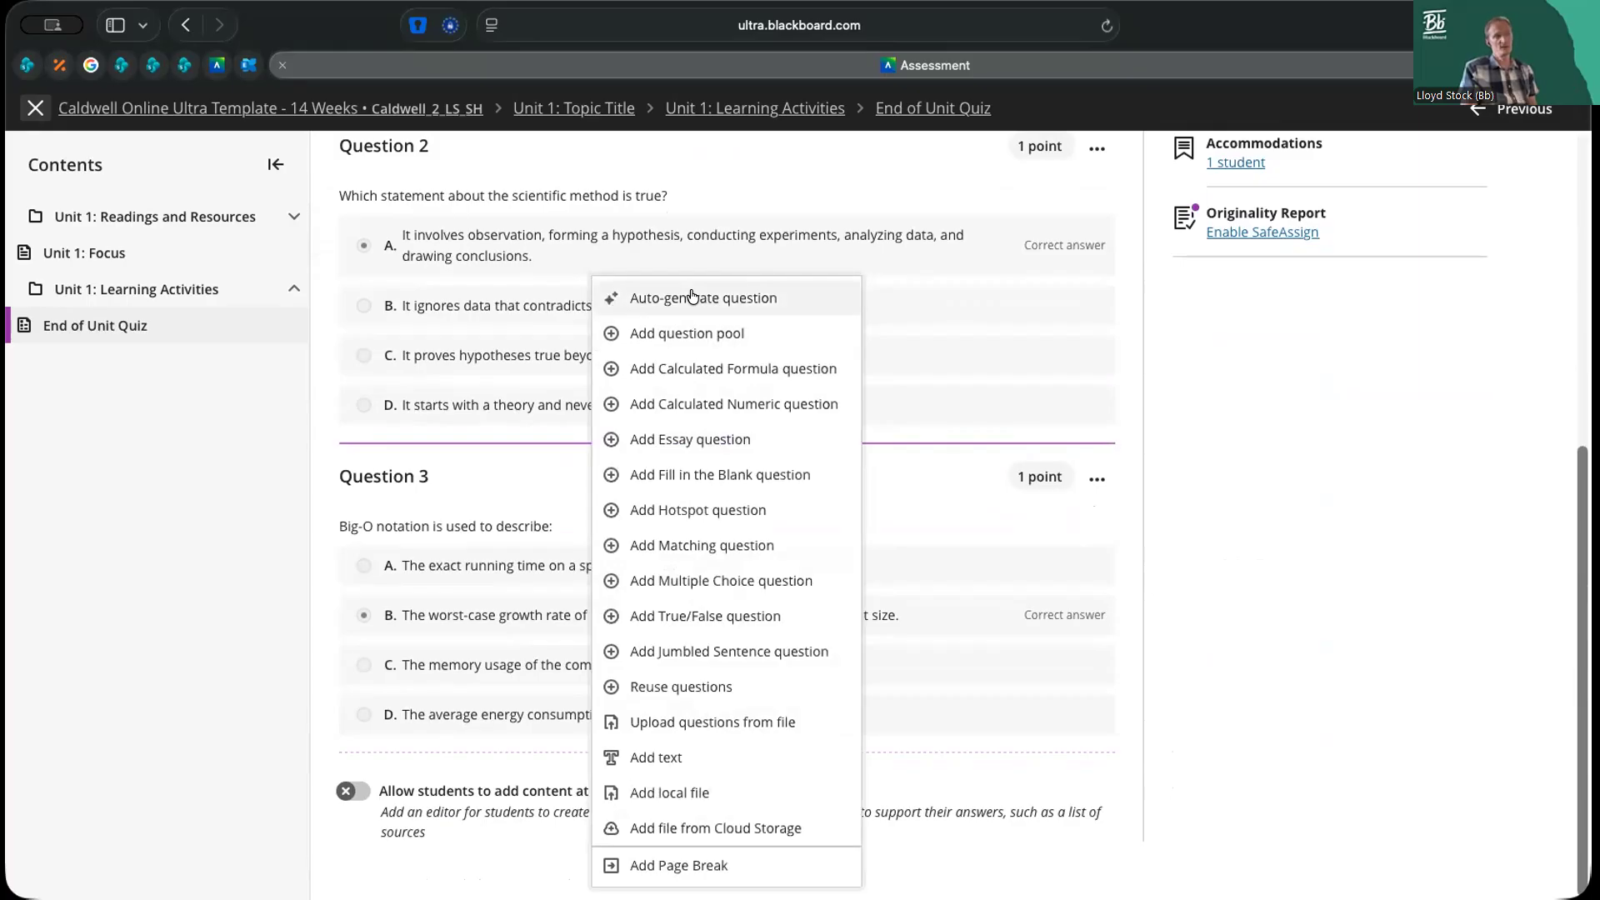
{"action": "left_click", "coordinate": [1159, 468]}
{"action": "scroll", "coordinate": [1157, 474], "scroll_direction": "up", "scroll_amount": 6}
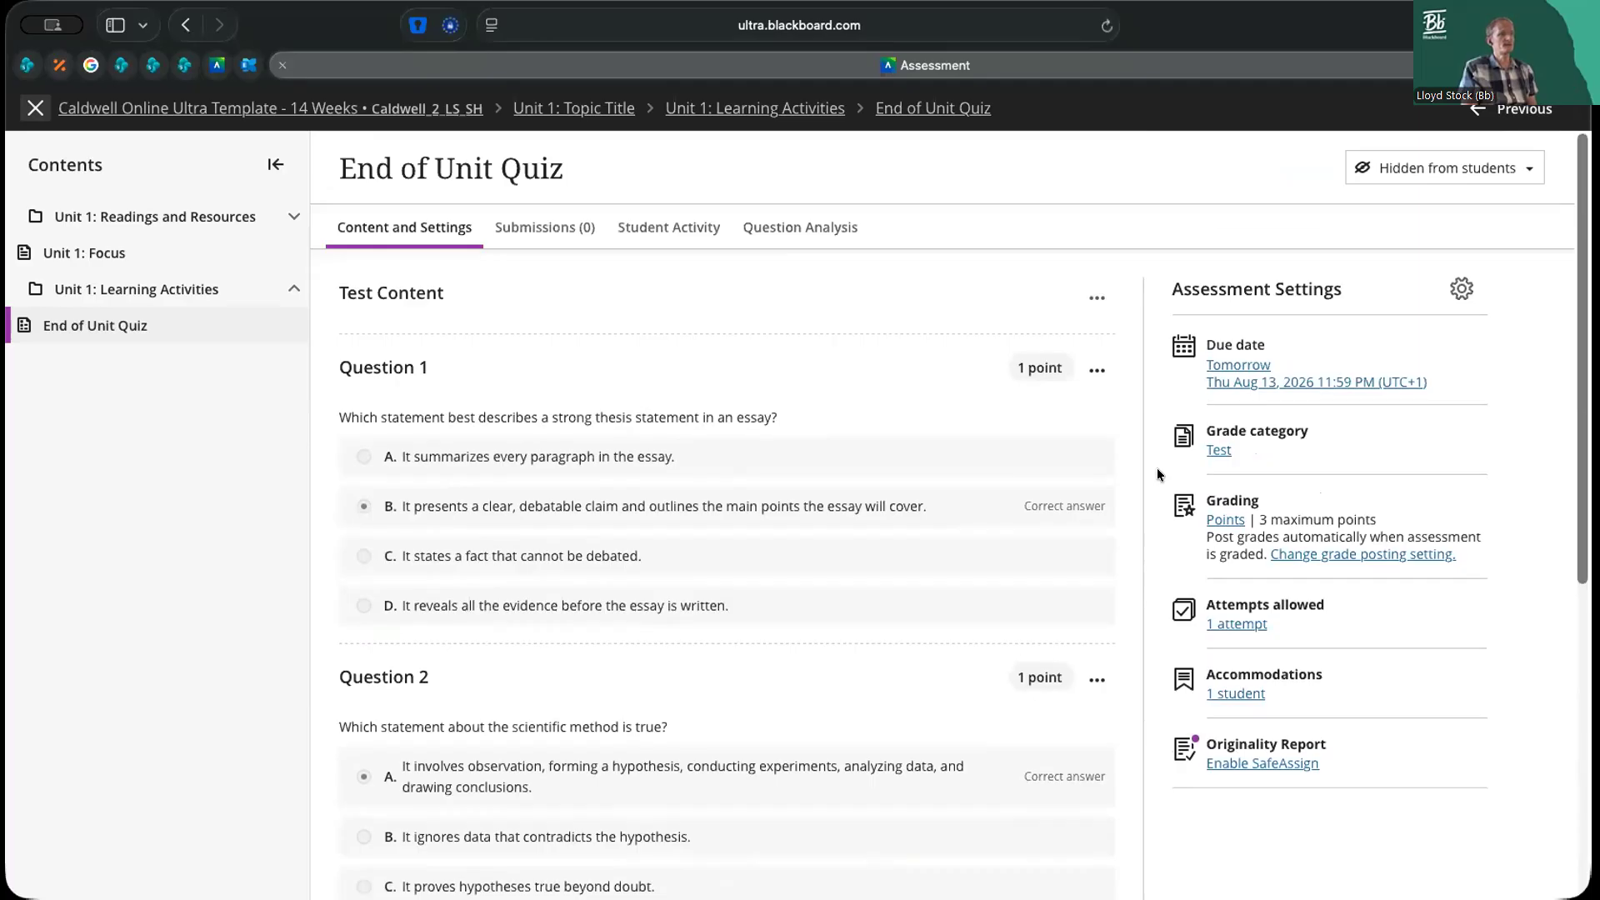
View the additional options for the test content as a whole, and leave them without choosing one
{"action": "left_click", "coordinate": [1097, 299]}
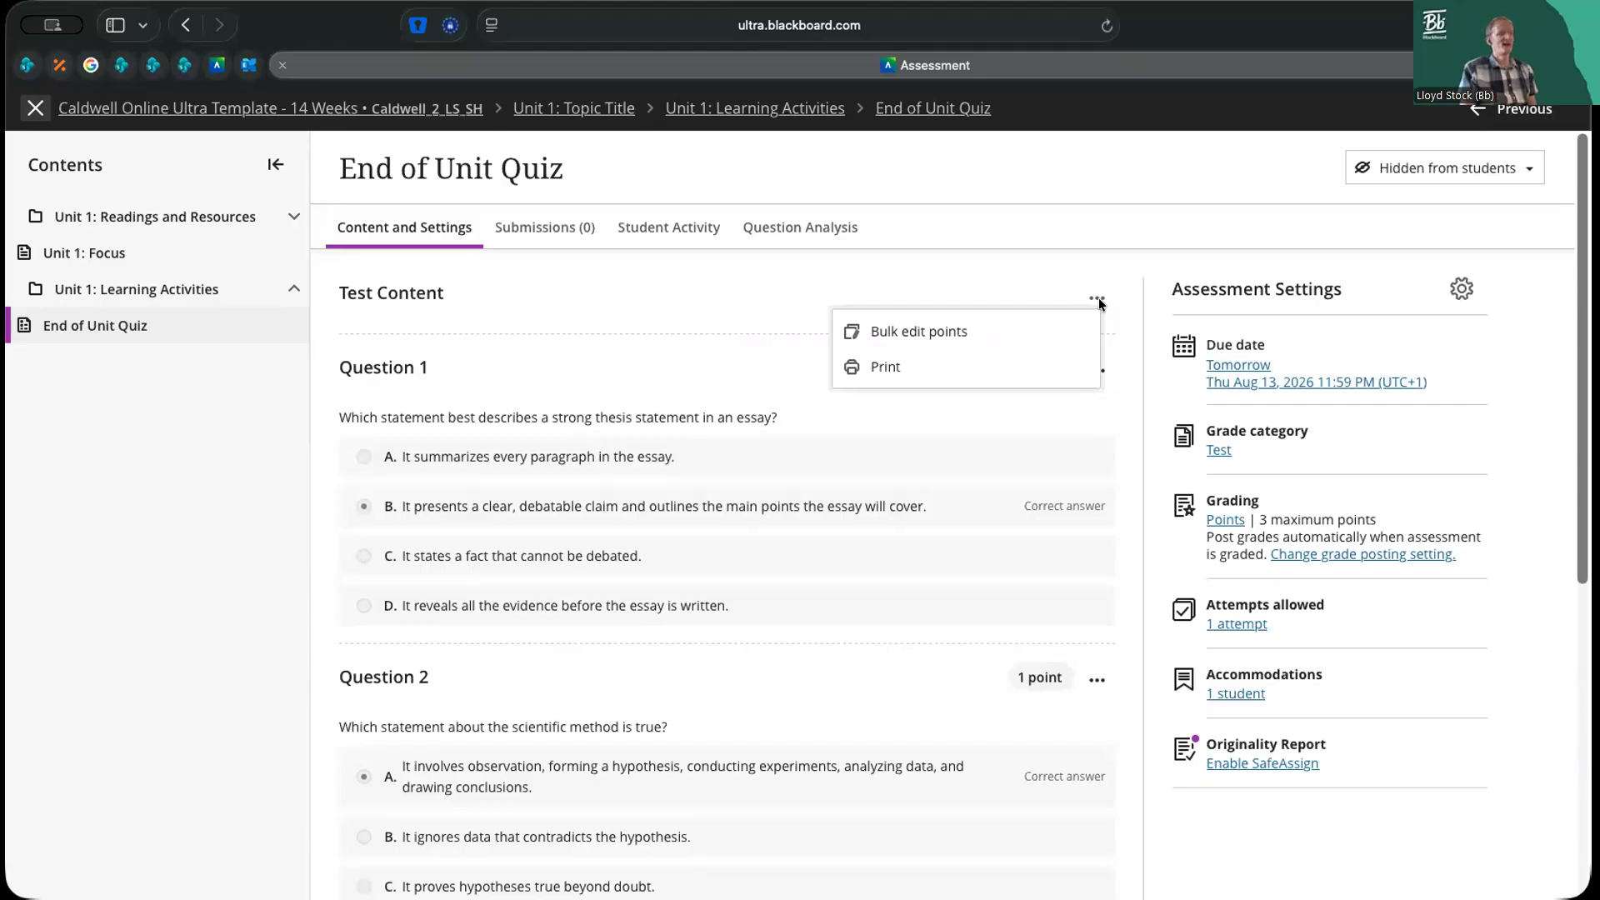
{"action": "left_click", "coordinate": [1117, 297]}
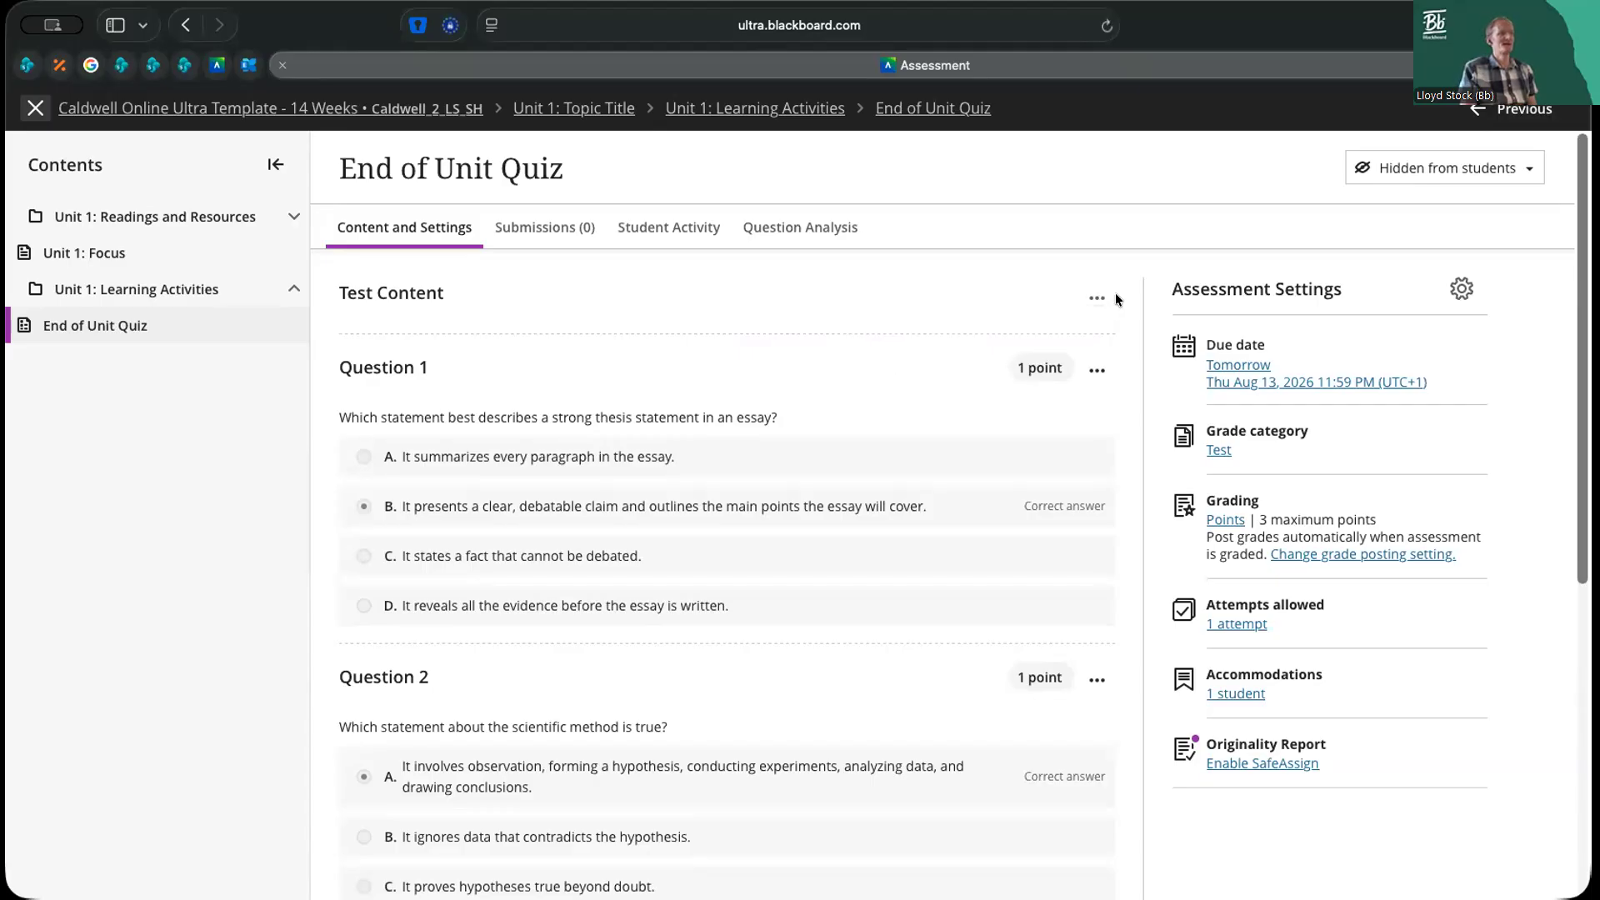
{"action": "left_click", "coordinate": [1100, 297]}
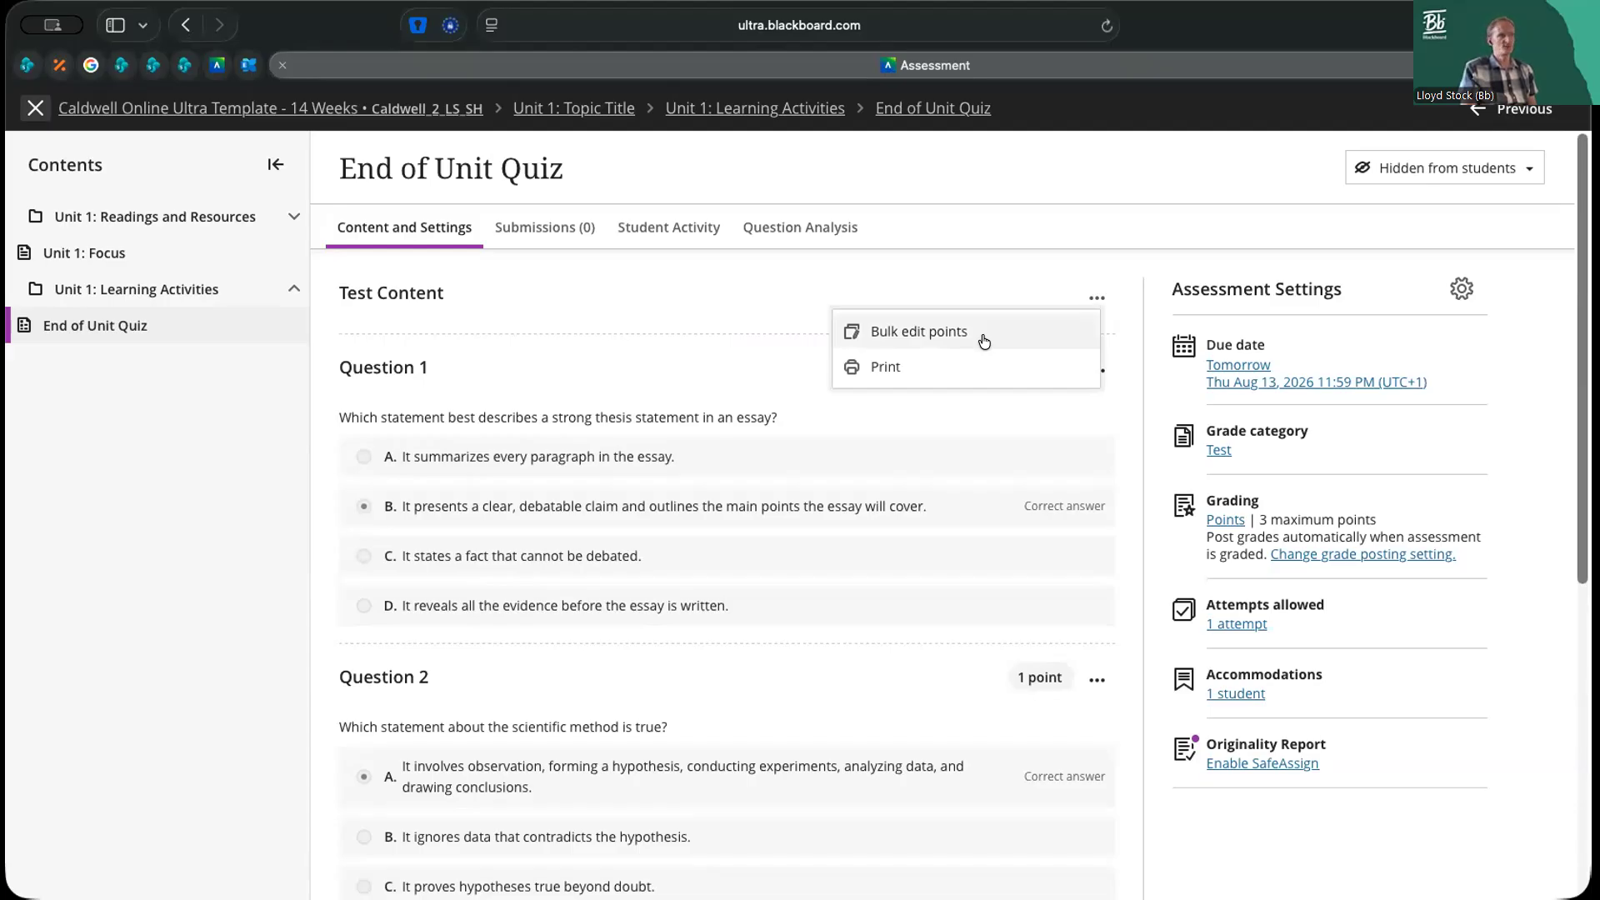
{"action": "left_click", "coordinate": [987, 264]}
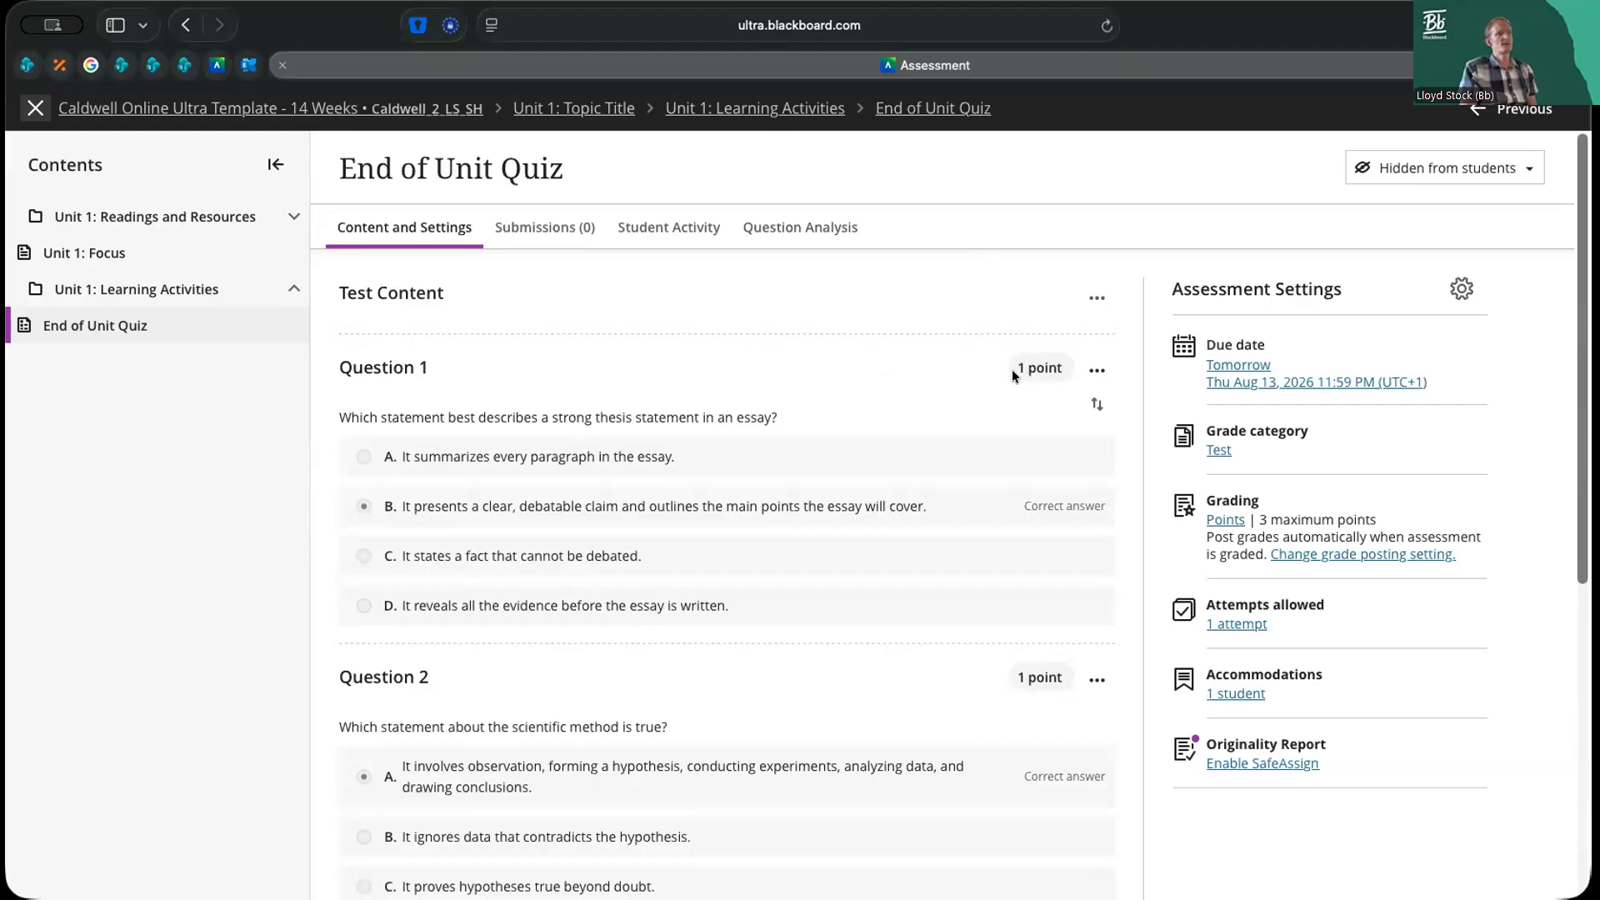
Bulk edit the points of all quiz questions to 10 each, apply the update and dismiss the notification
{"action": "left_click", "coordinate": [1097, 298]}
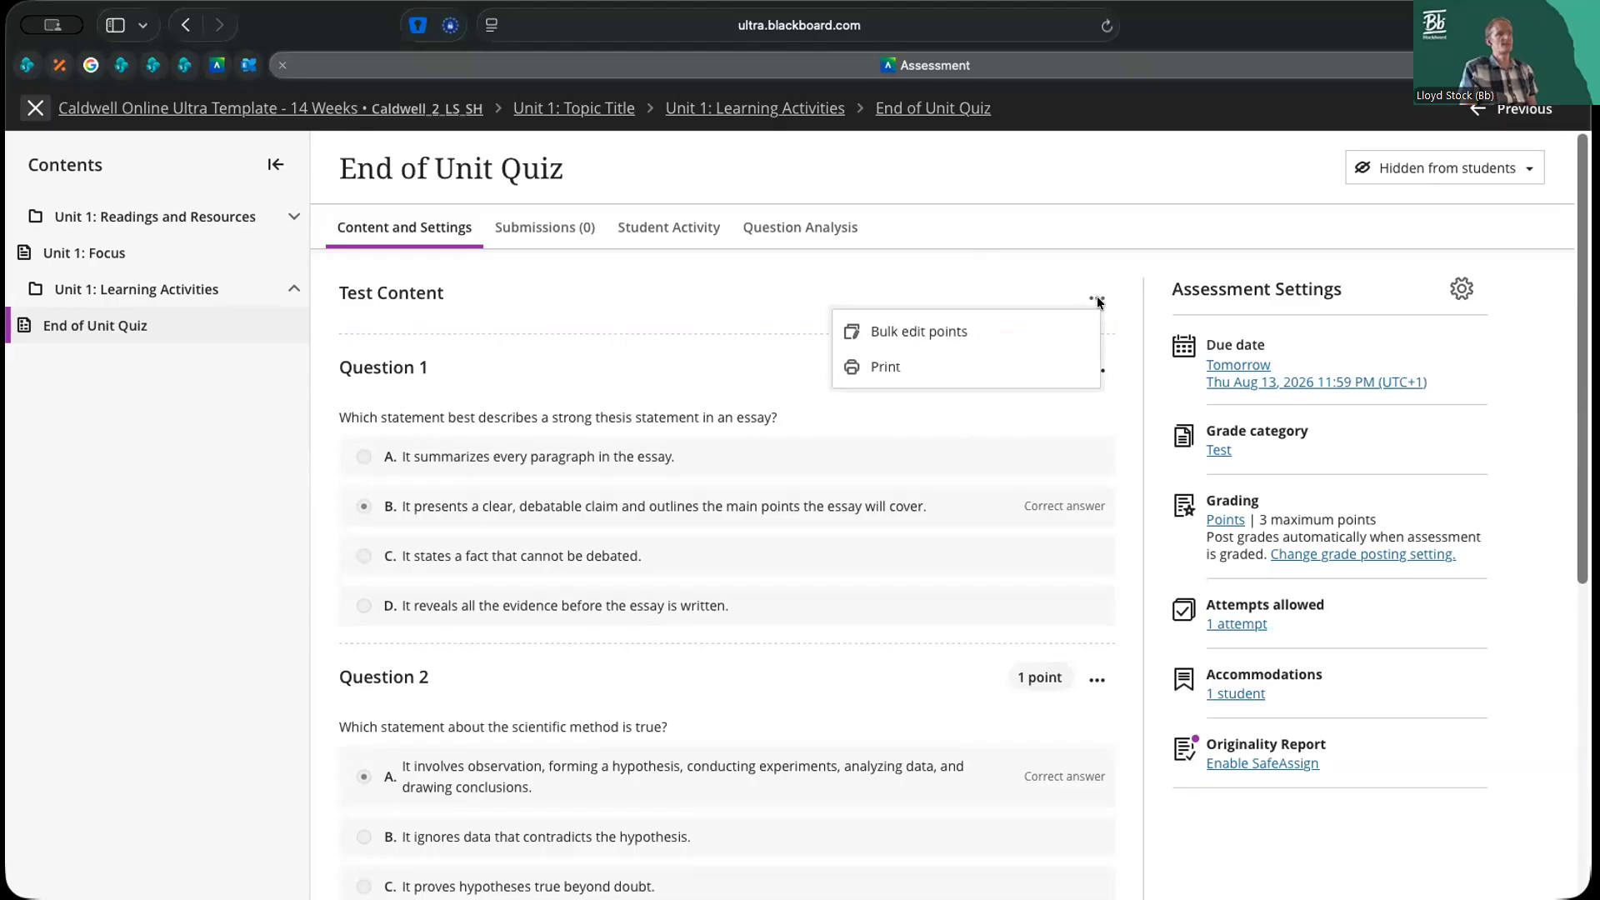
{"action": "left_click", "coordinate": [907, 336]}
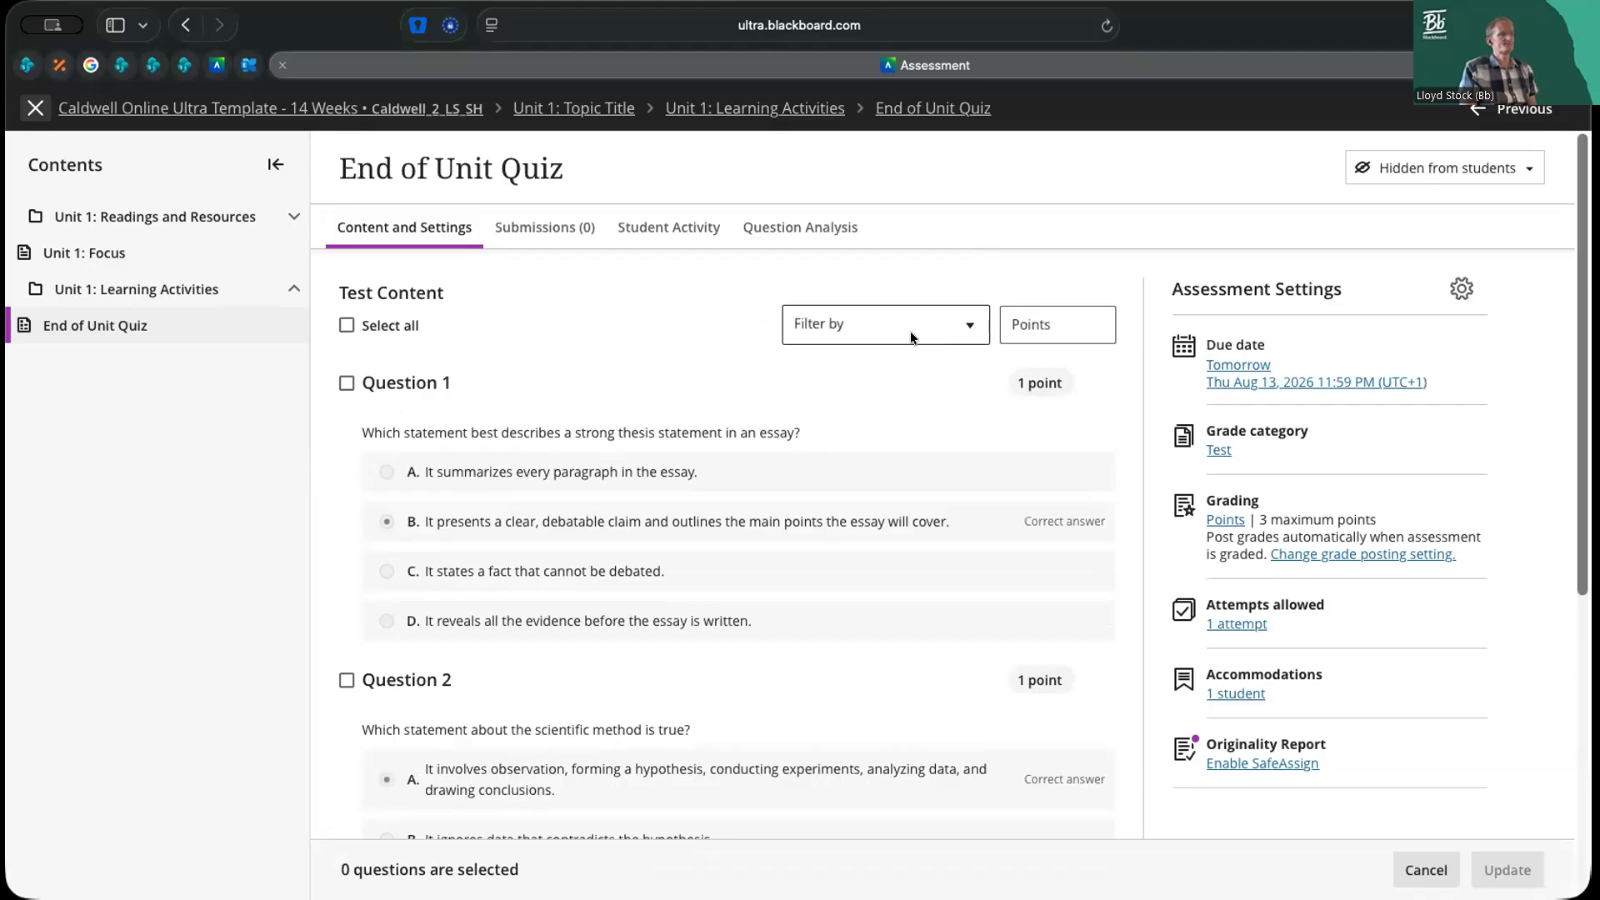
{"action": "left_click", "coordinate": [347, 326]}
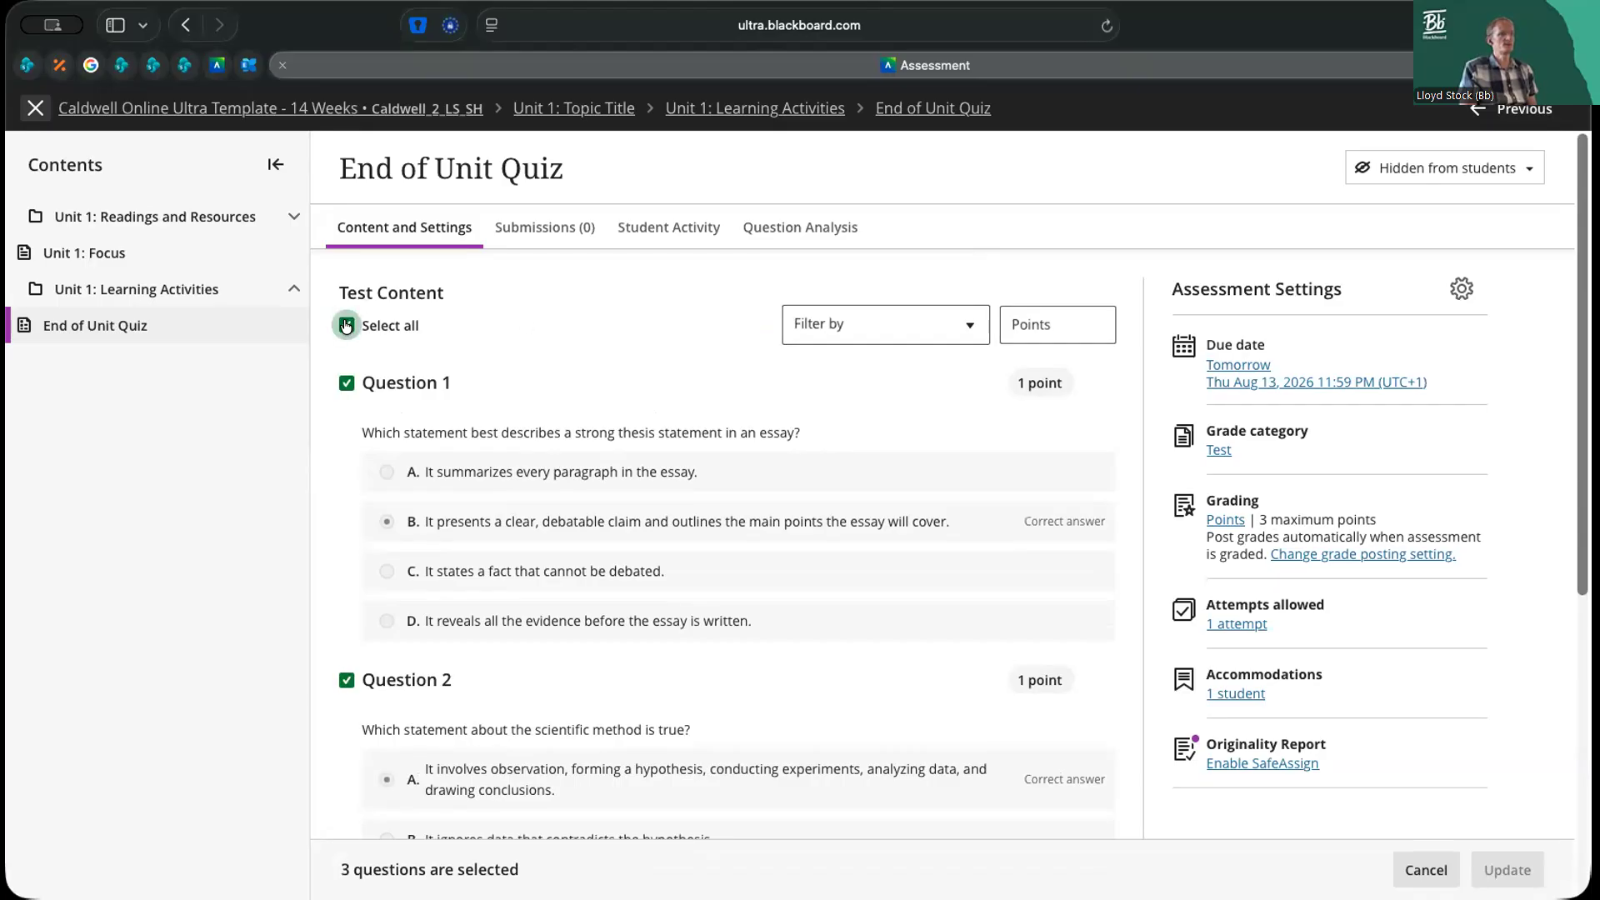
{"action": "left_click", "coordinate": [1056, 318]}
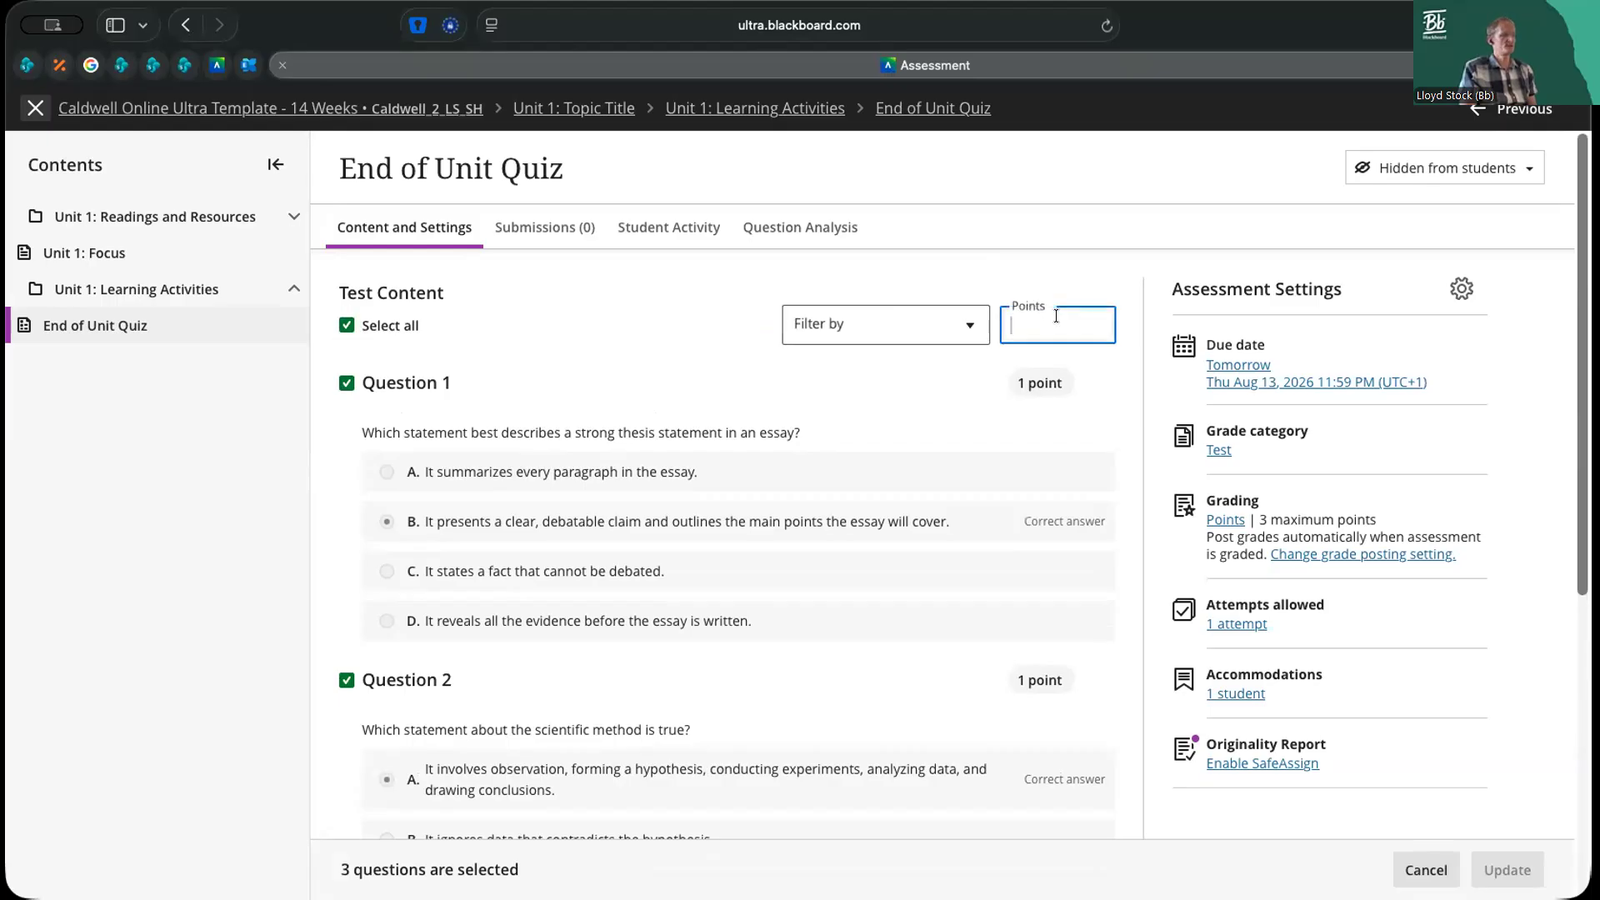
{"action": "type", "text": "10"}
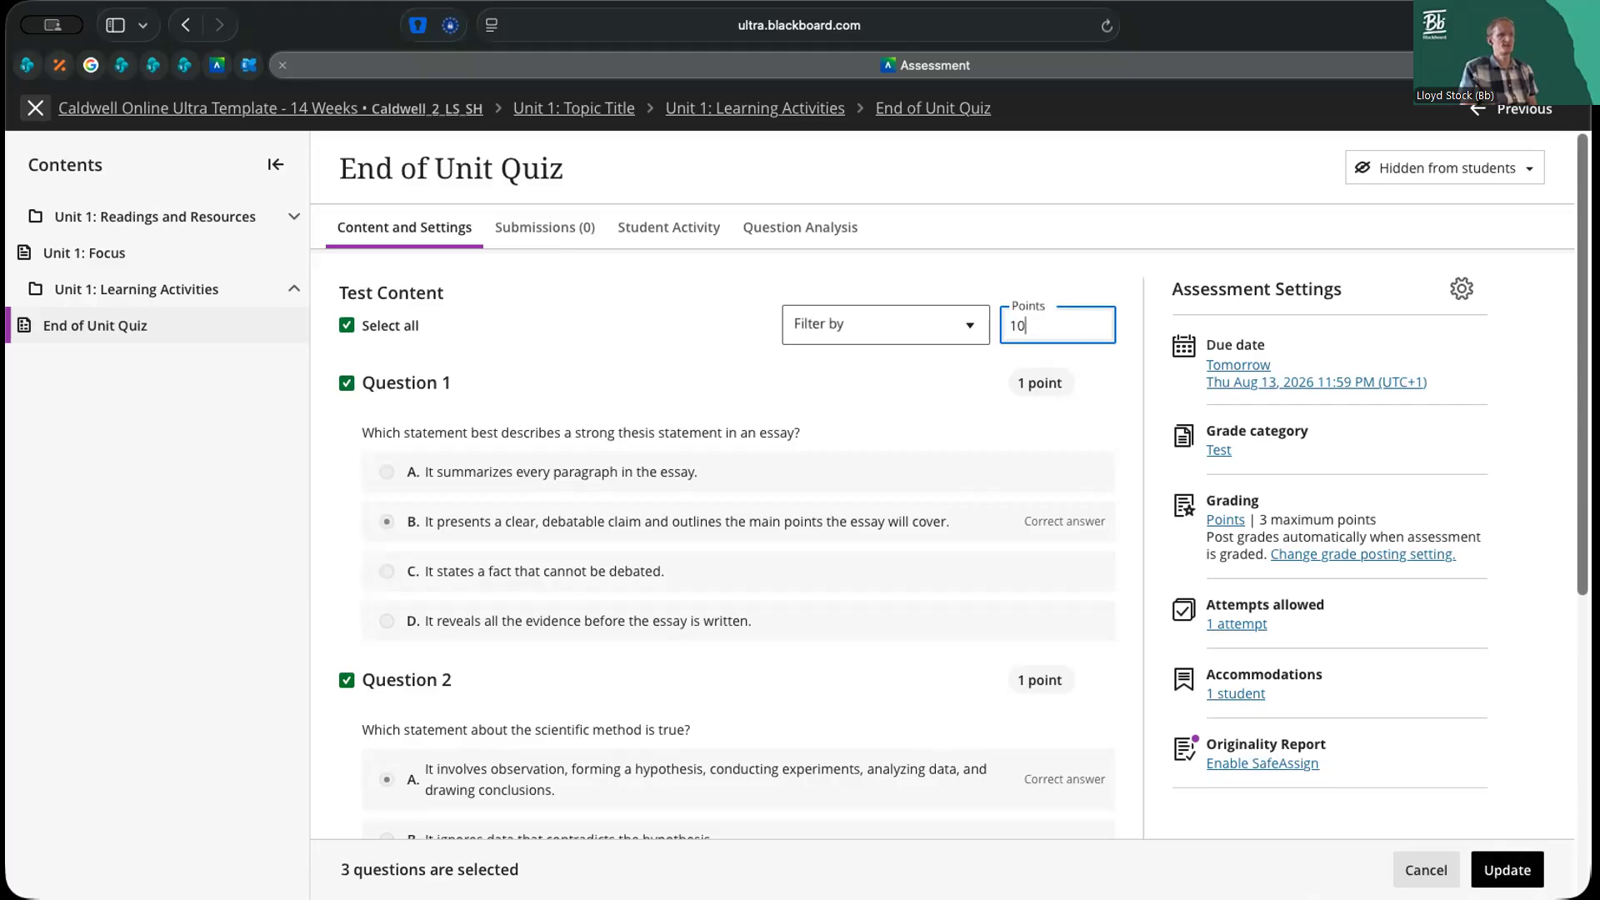
{"action": "key", "text": "Return"}
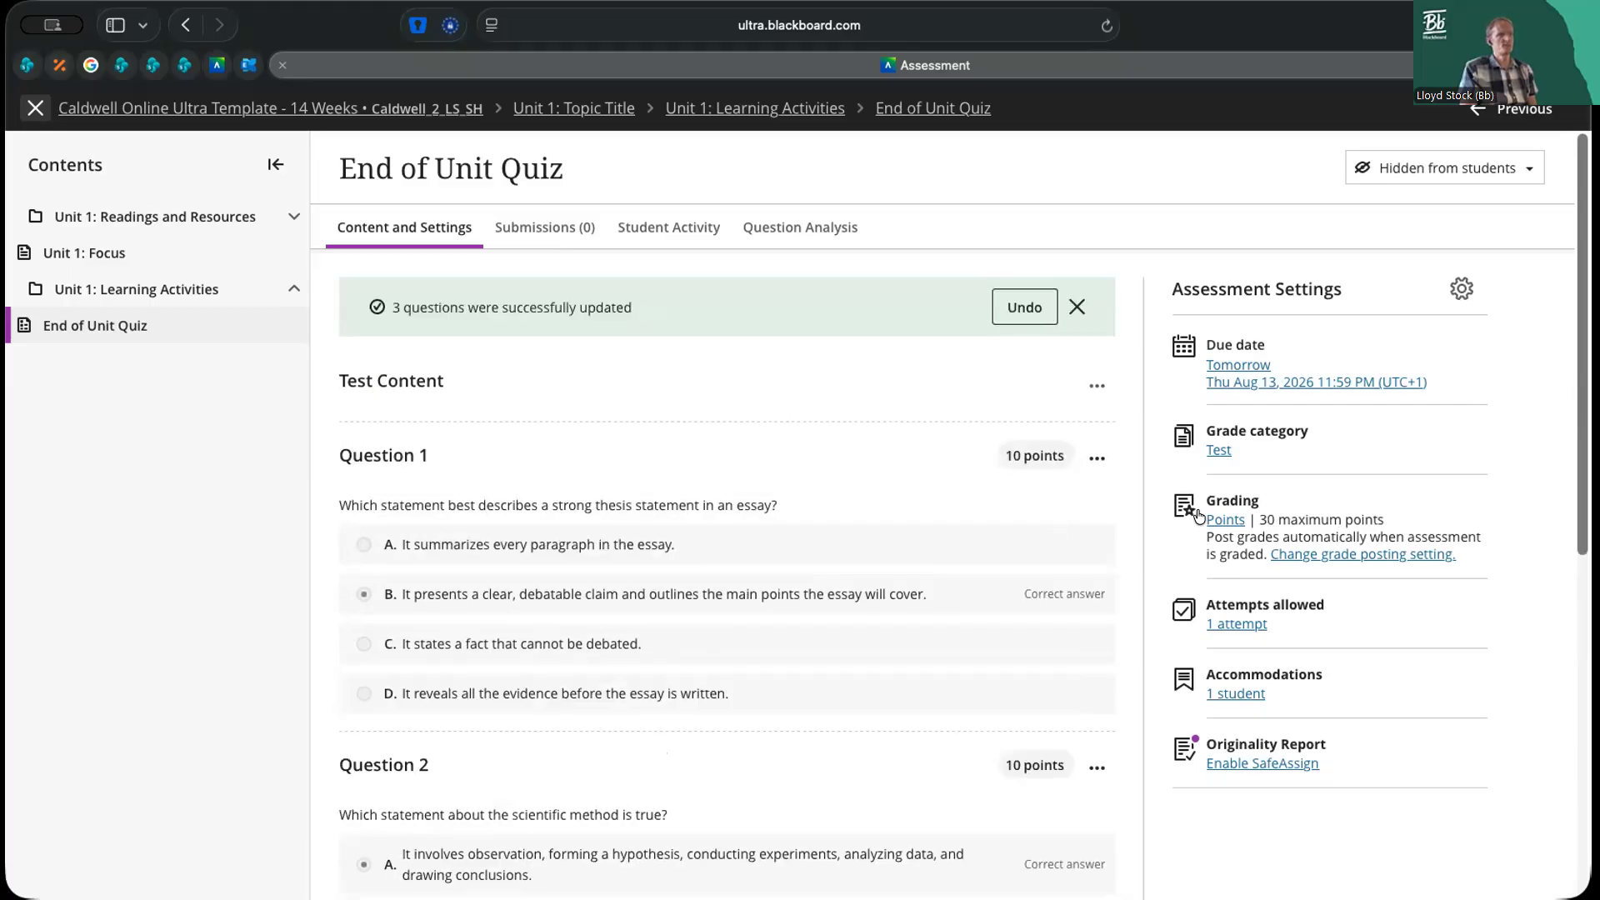
{"action": "left_click_drag", "start_coordinate": [1255, 518], "coordinate": [1417, 512]}
{"action": "left_click", "coordinate": [1381, 521]}
{"action": "left_click", "coordinate": [1077, 307]}
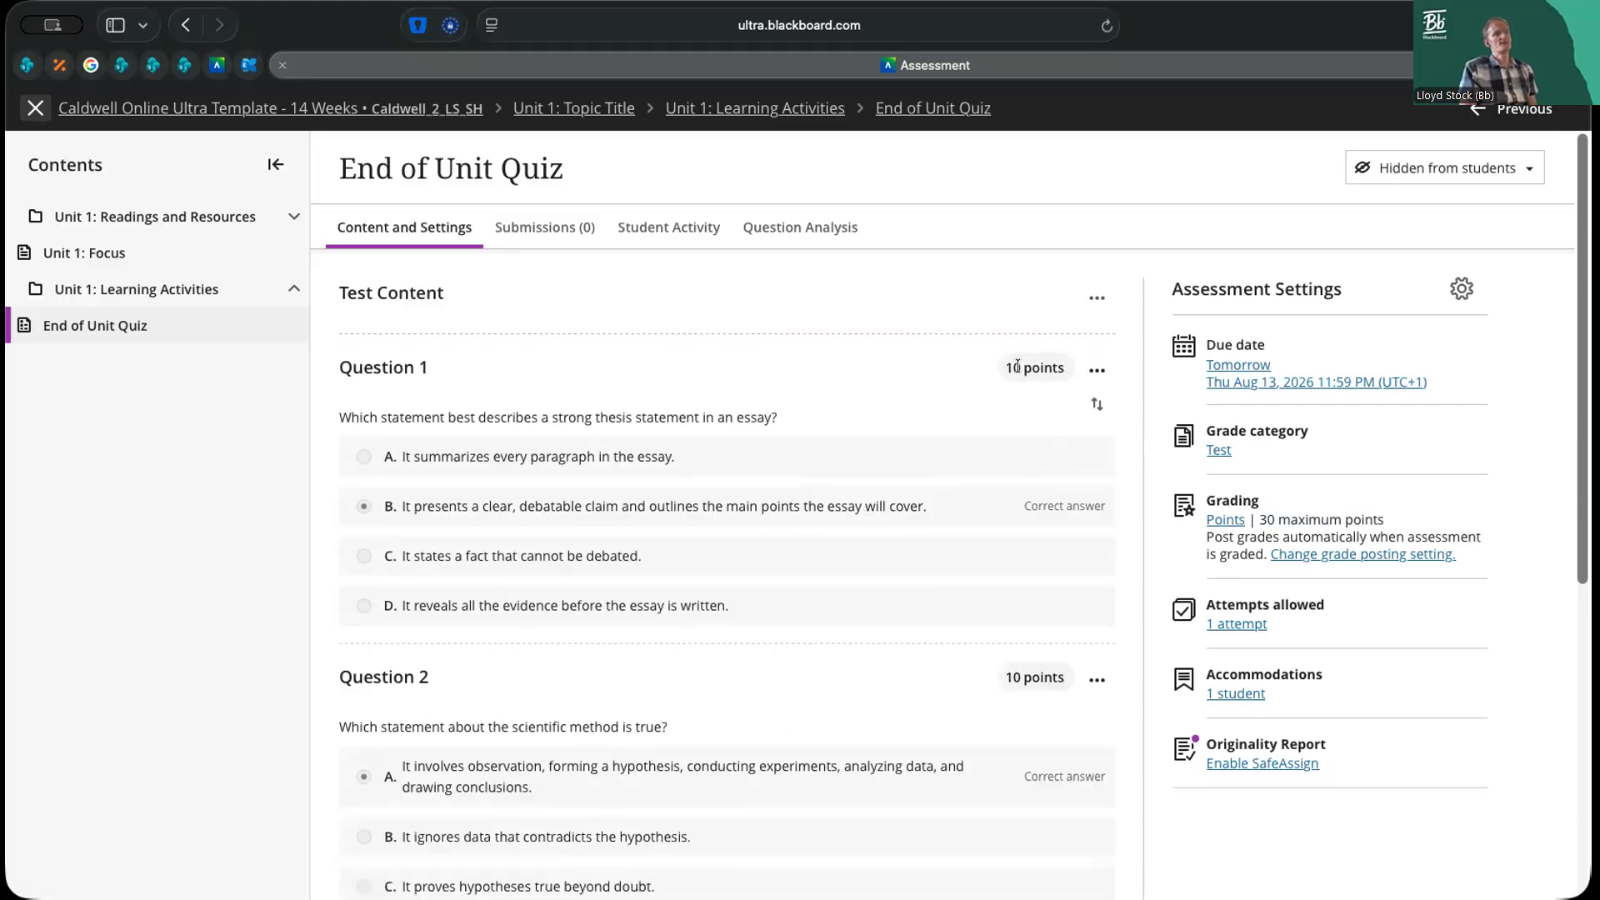
Open Question 1 about the strong thesis statement for editing
{"action": "scroll", "coordinate": [1010, 350], "scroll_direction": "down", "scroll_amount": 1}
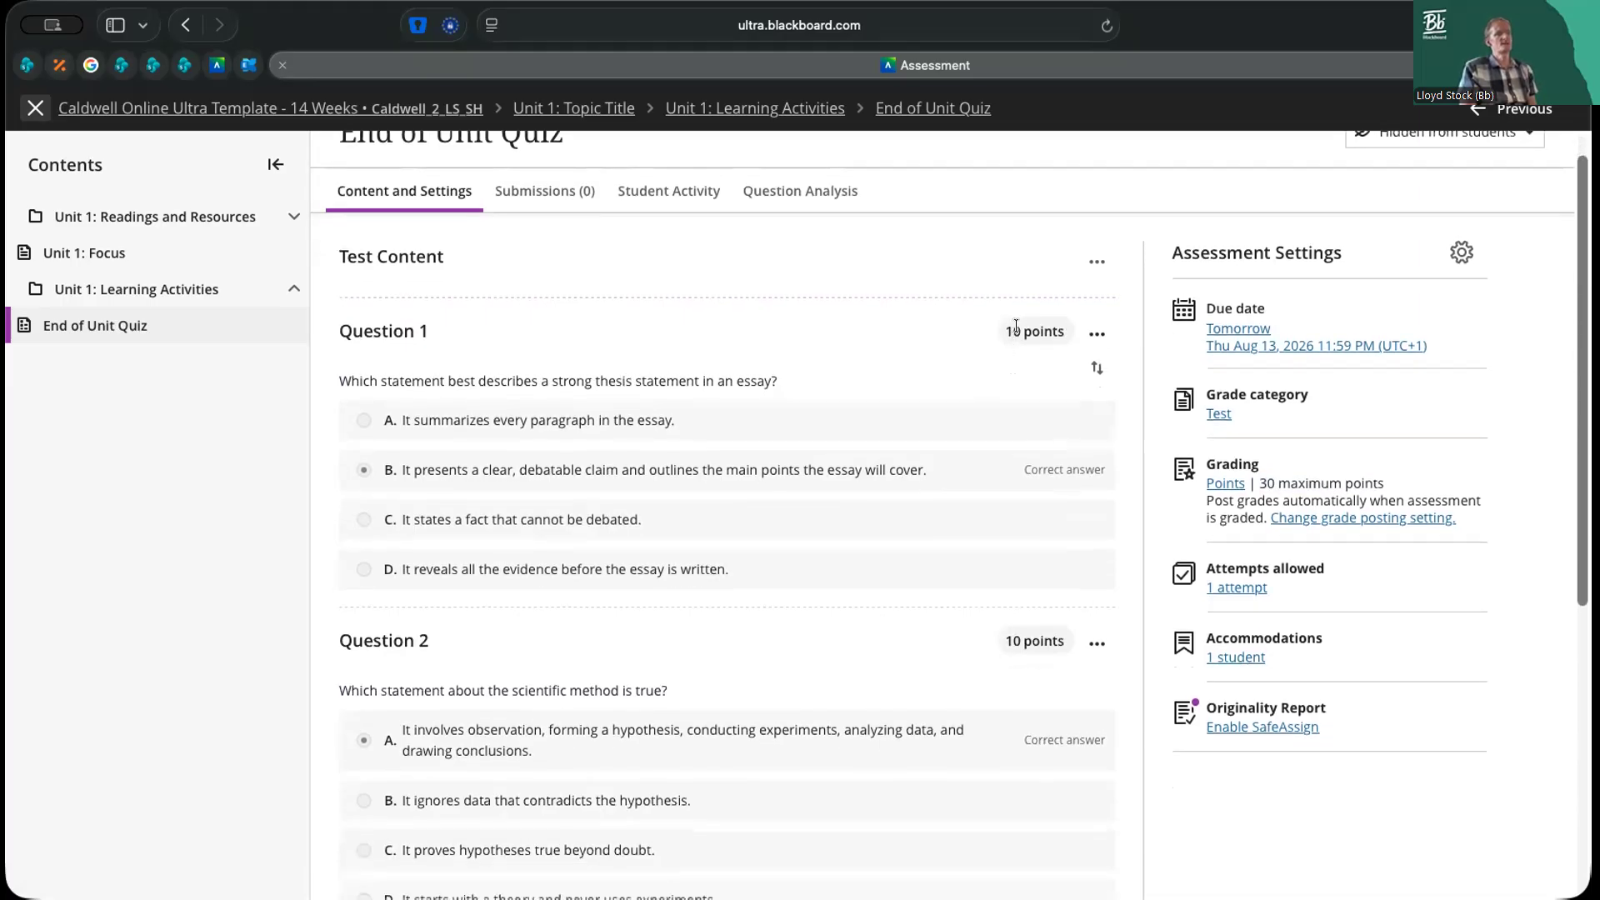
{"action": "left_click", "coordinate": [1096, 333]}
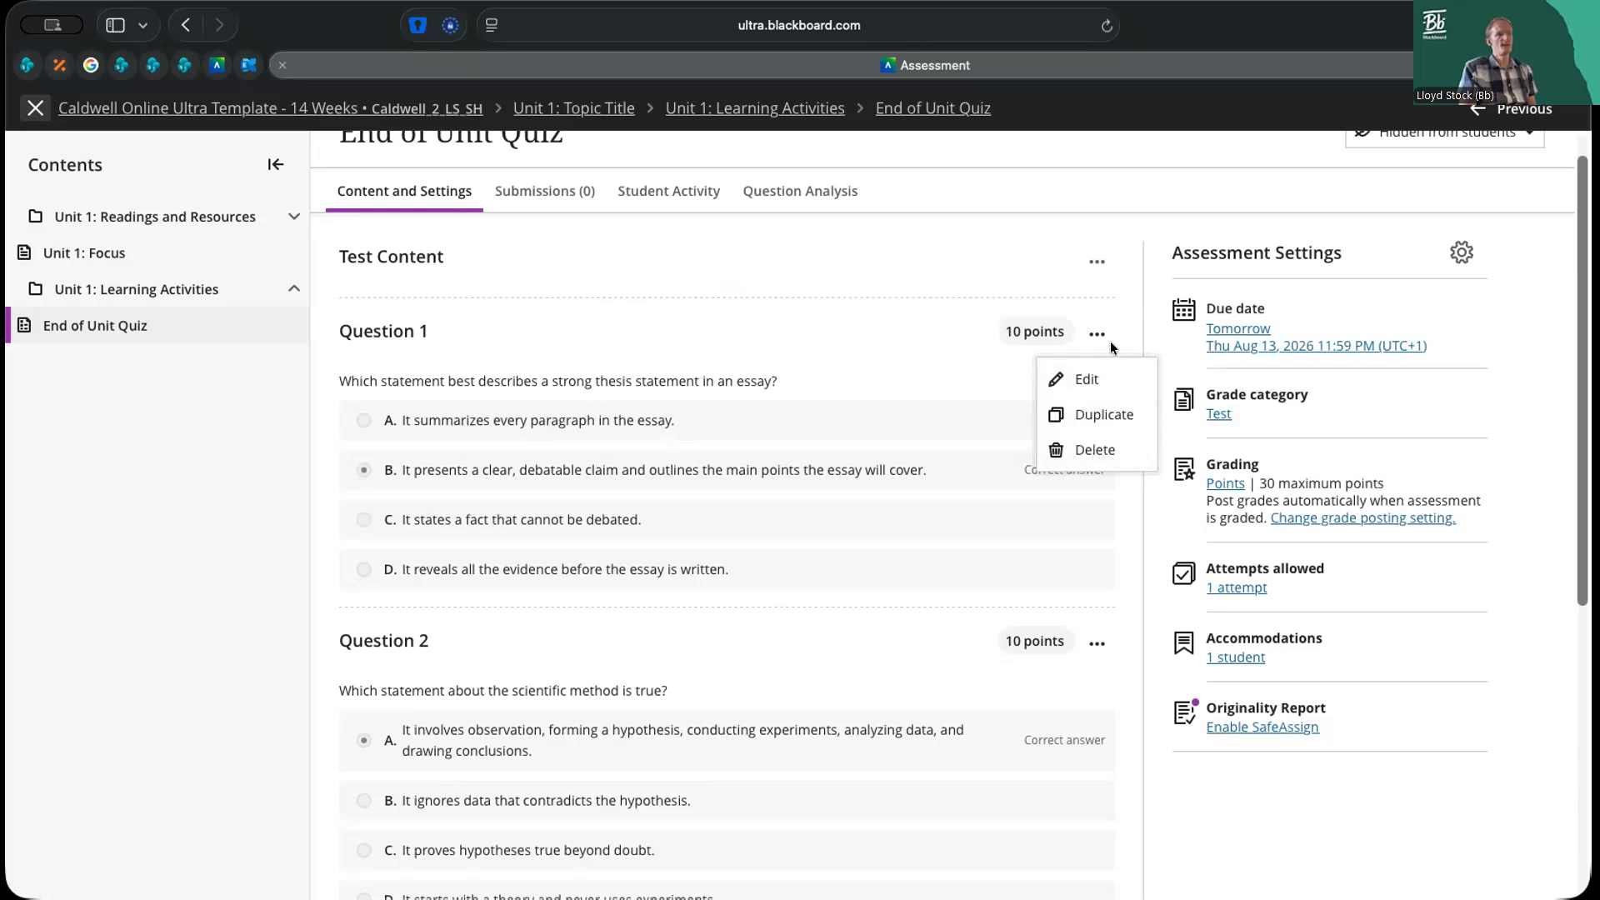
{"action": "left_click", "coordinate": [1079, 380]}
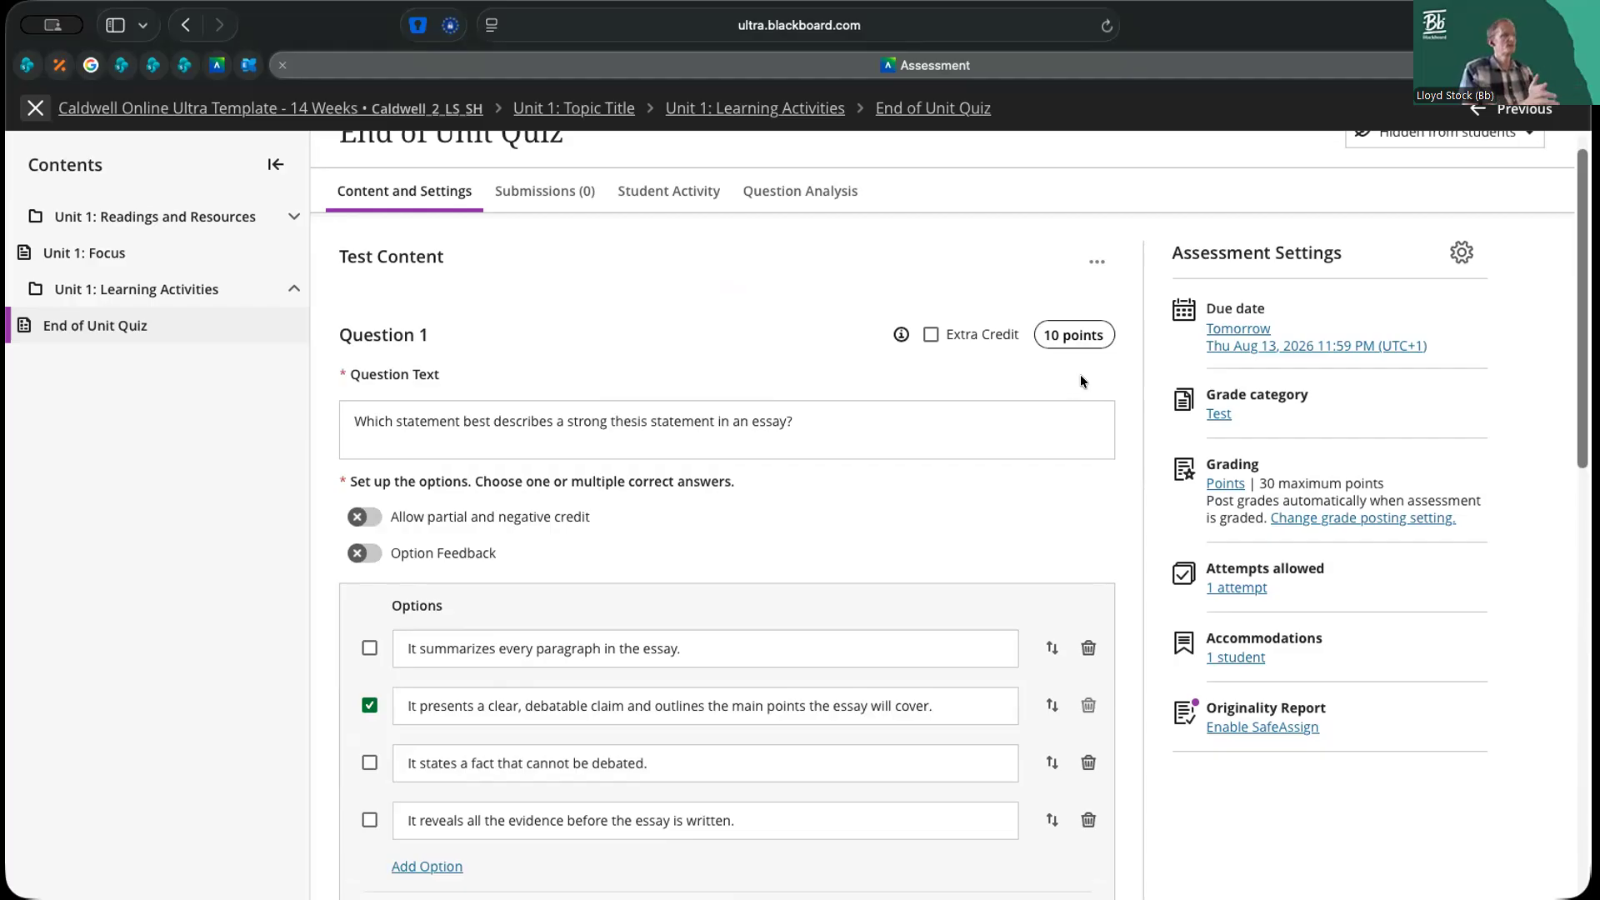
Try inserting an image on a new line below Question 1's text, cancel it and remove the empty line
{"action": "left_click", "coordinate": [869, 433]}
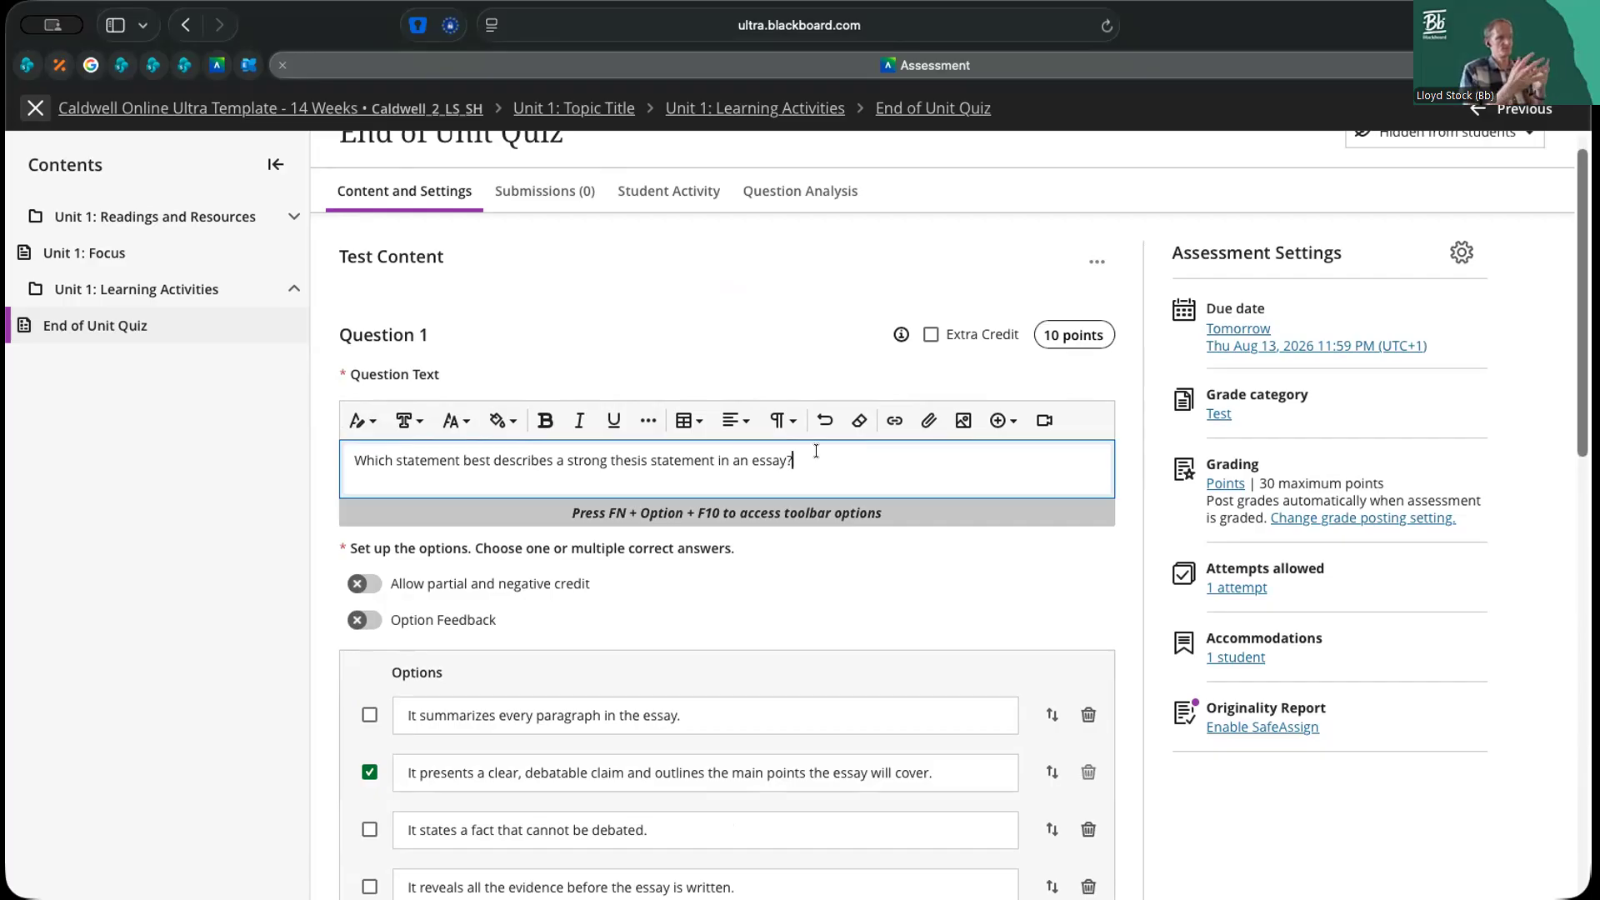
{"action": "key", "text": "Return"}
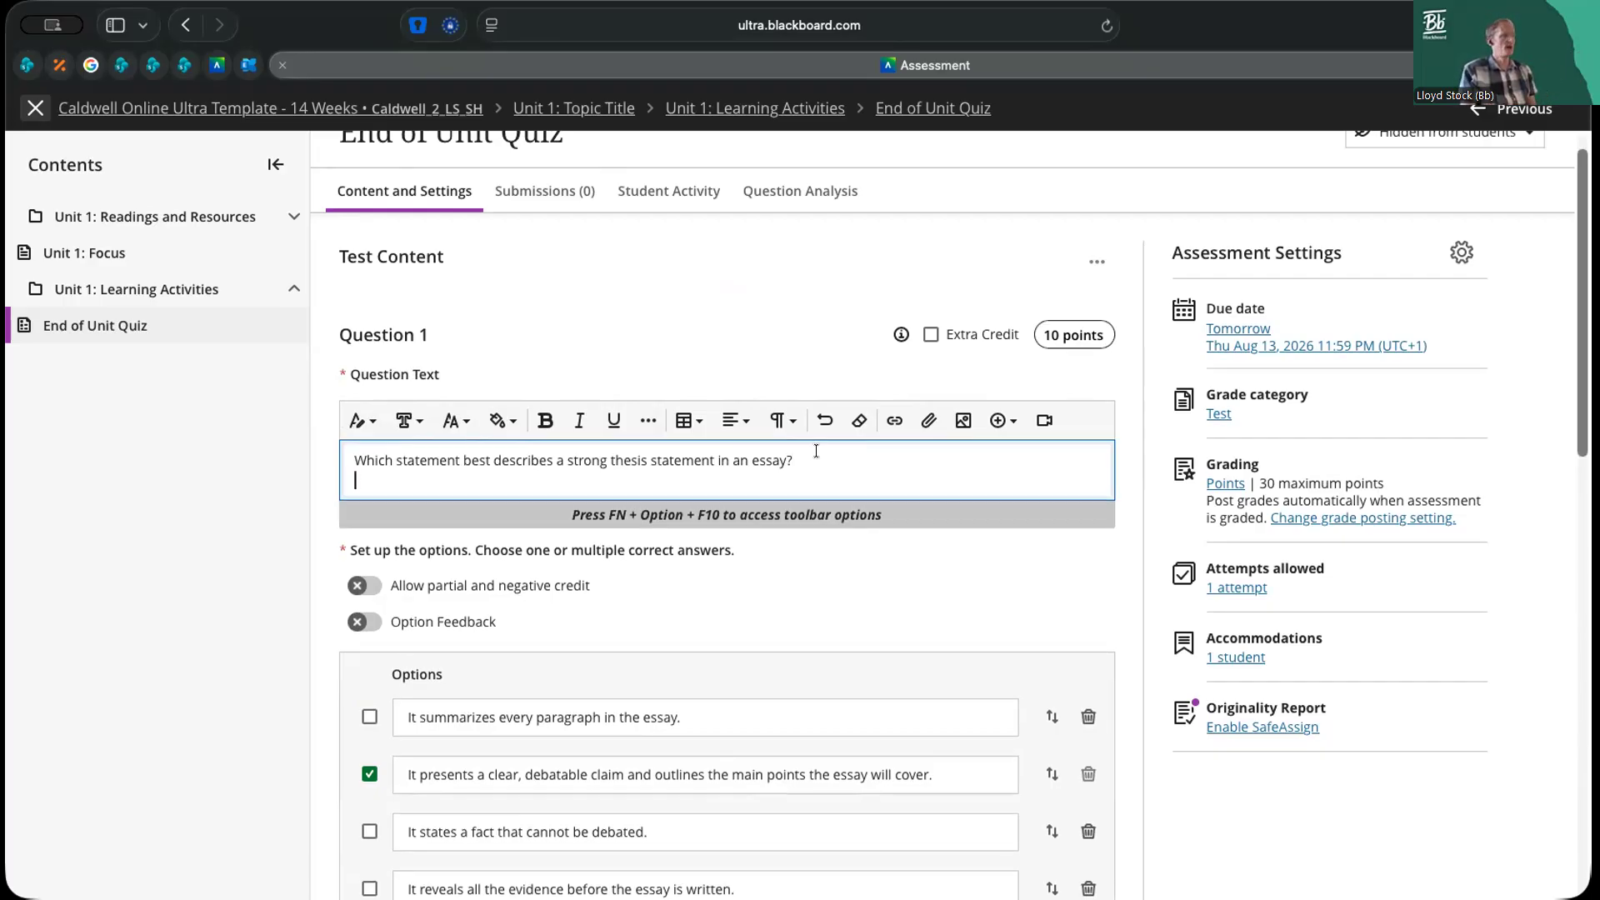
{"action": "left_click", "coordinate": [965, 421]}
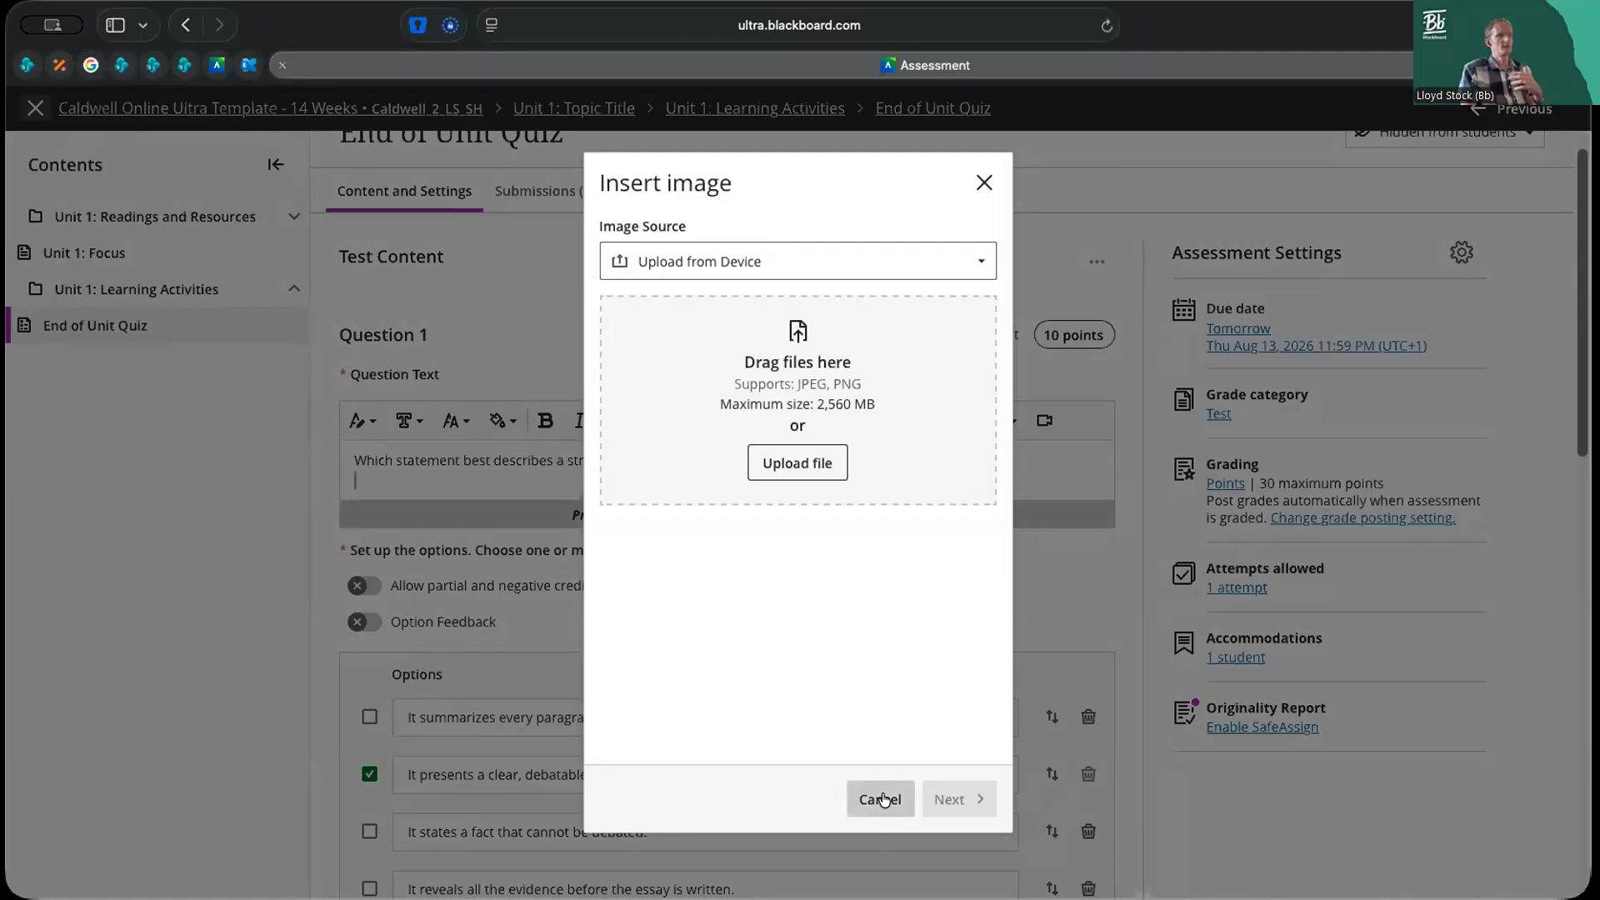
{"action": "left_click", "coordinate": [882, 799]}
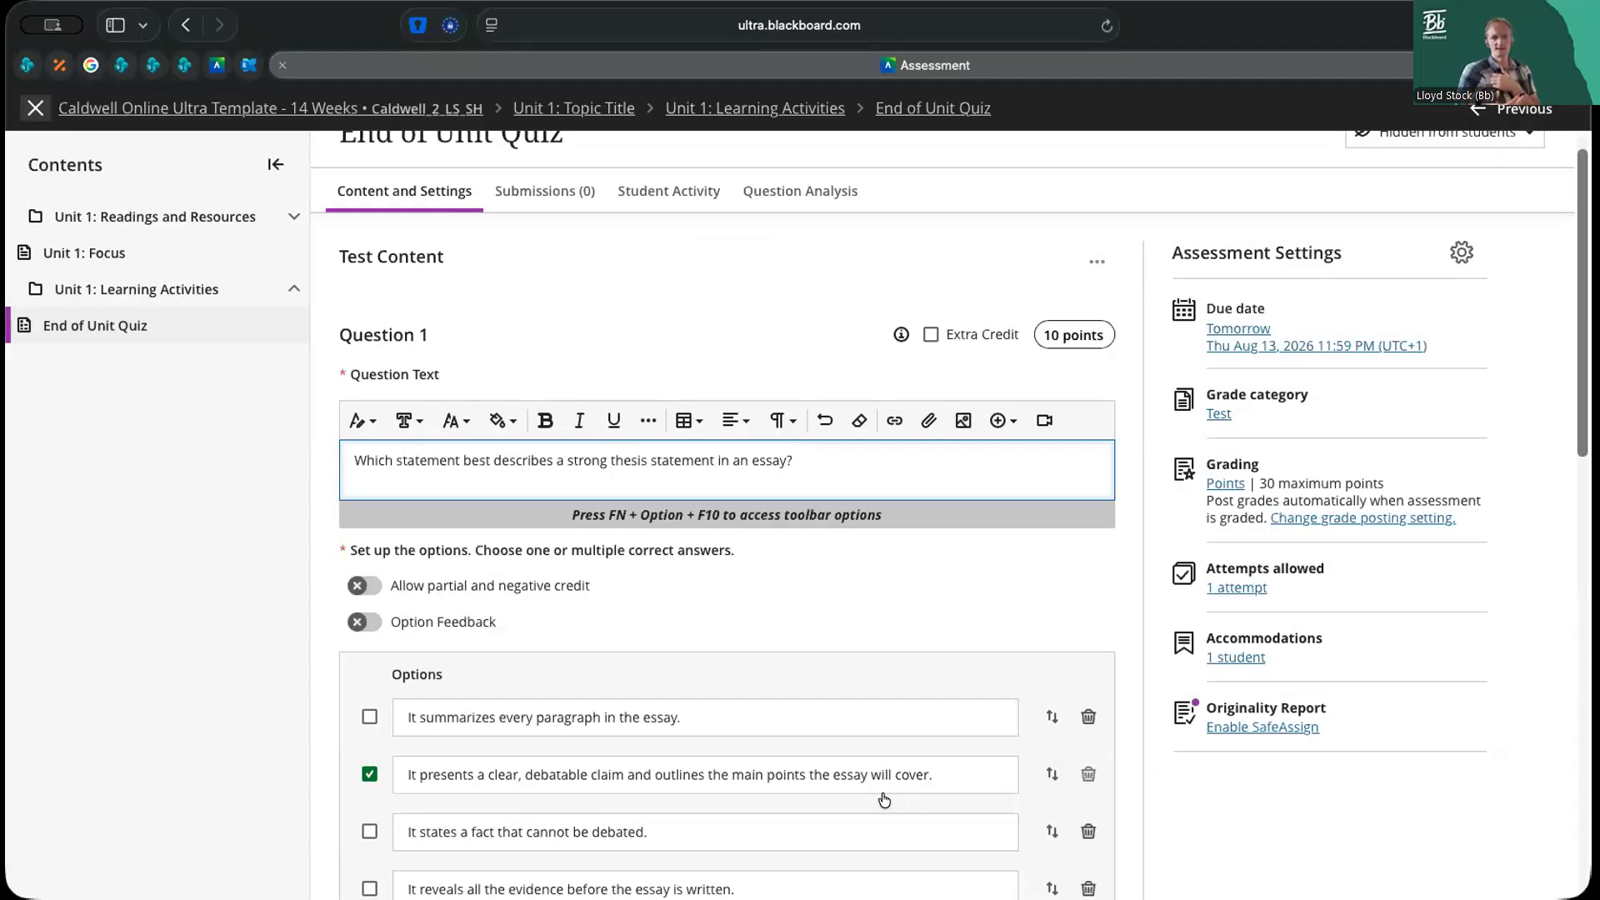
{"action": "key", "text": "BackSpace"}
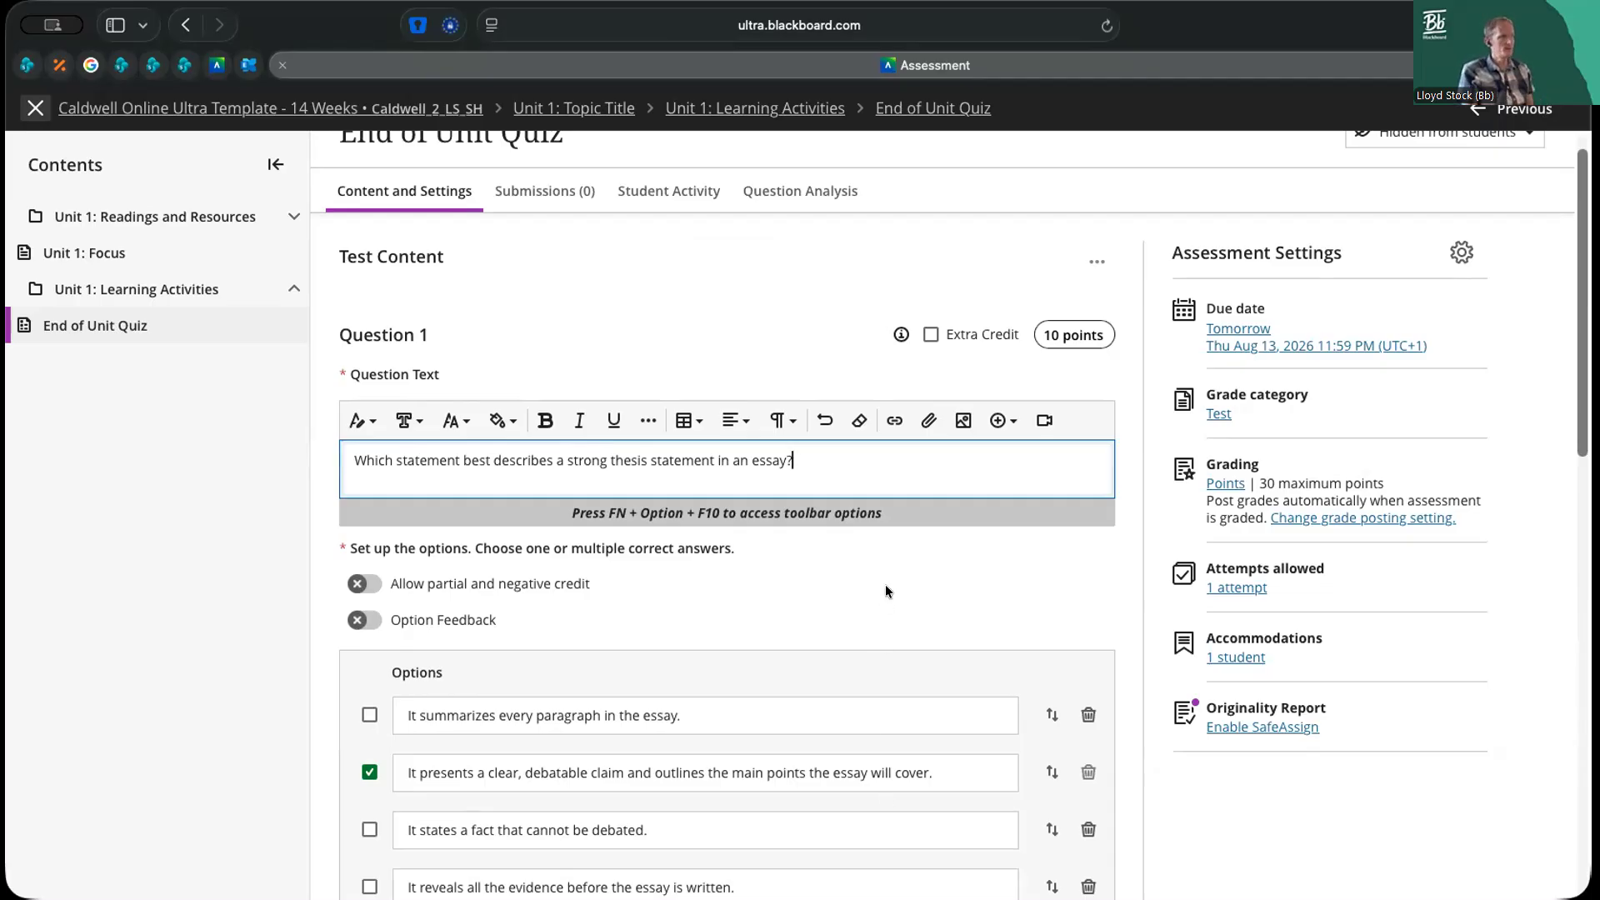
Try out Option Feedback for the answers of Question 1, and turn it off again without entering feedback
{"action": "scroll", "coordinate": [885, 583], "scroll_direction": "down", "scroll_amount": 3}
{"action": "scroll", "coordinate": [888, 586], "scroll_direction": "down", "scroll_amount": 1}
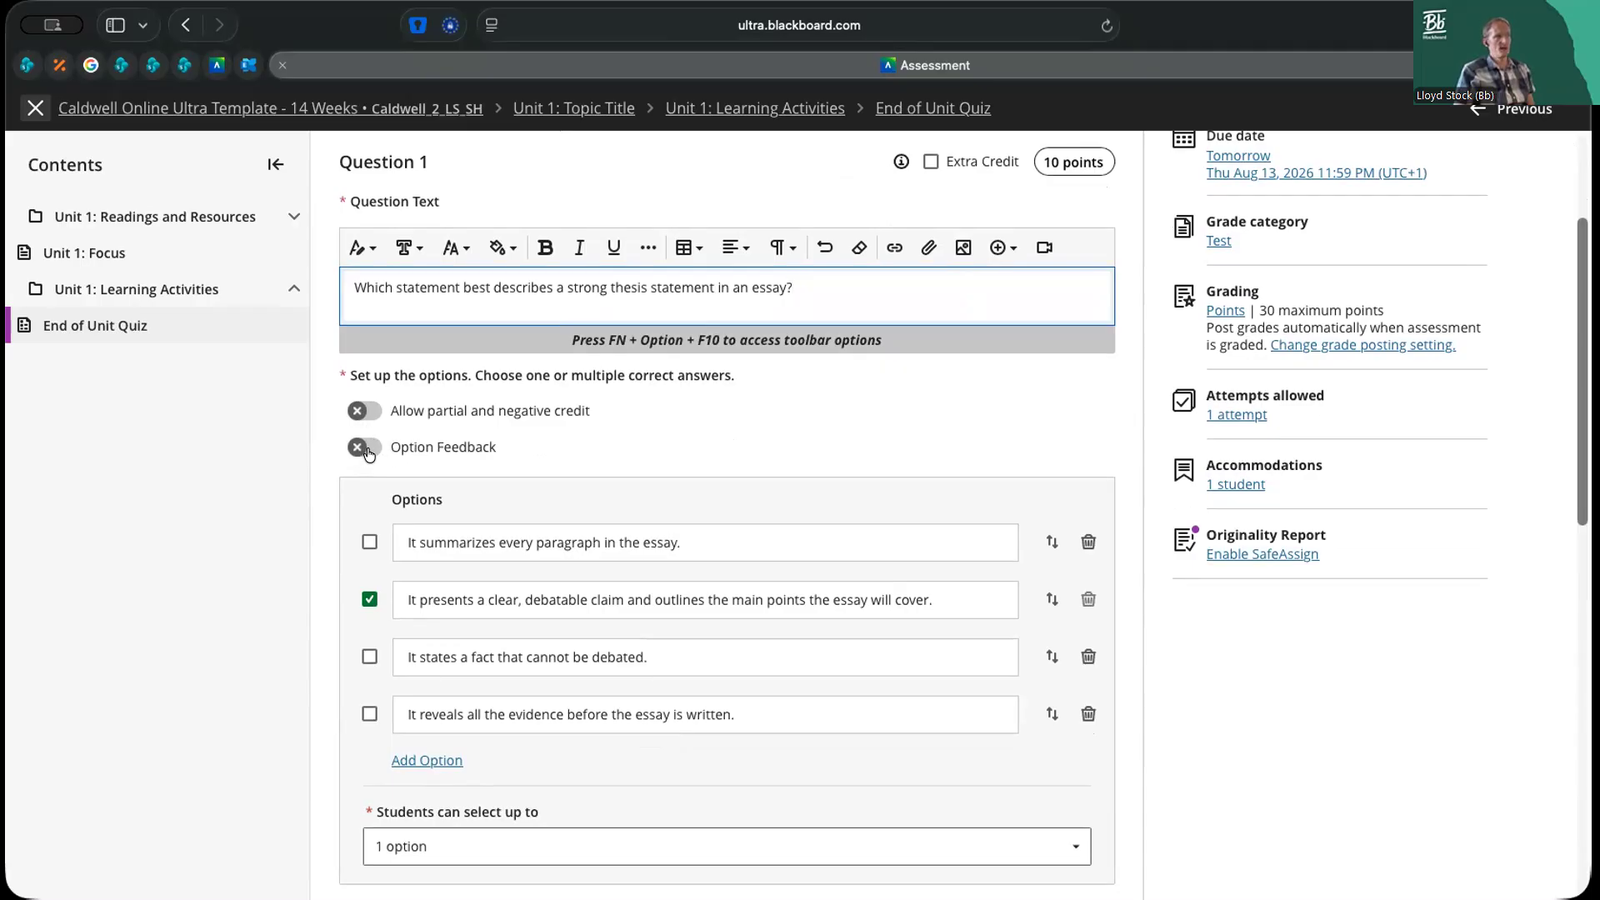
{"action": "left_click", "coordinate": [367, 449]}
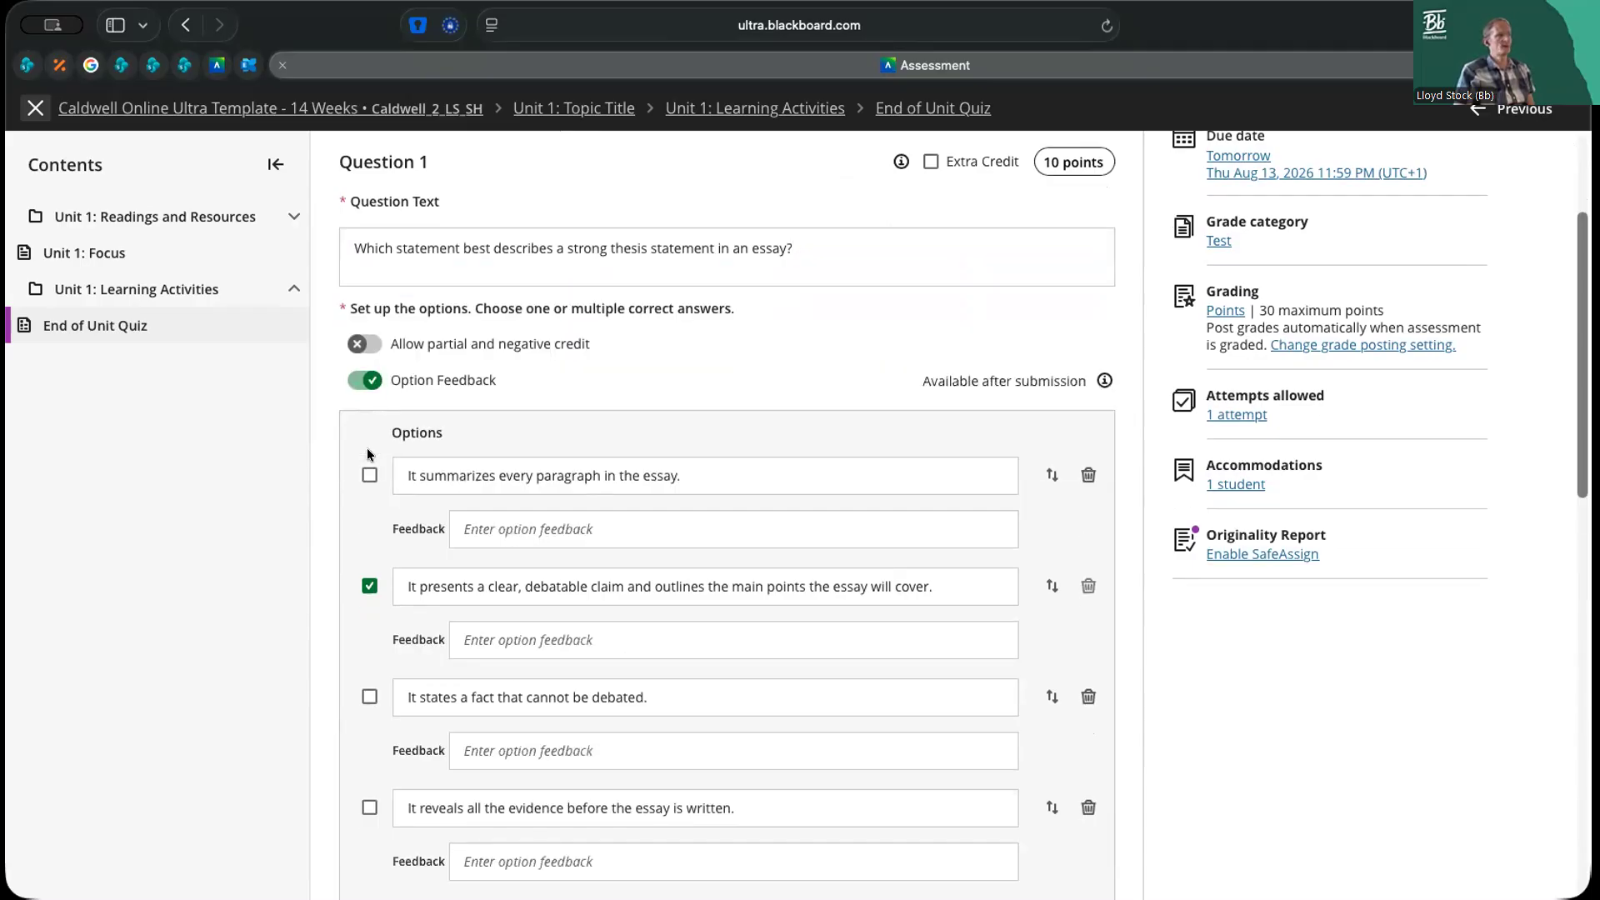
{"action": "left_click", "coordinate": [534, 525]}
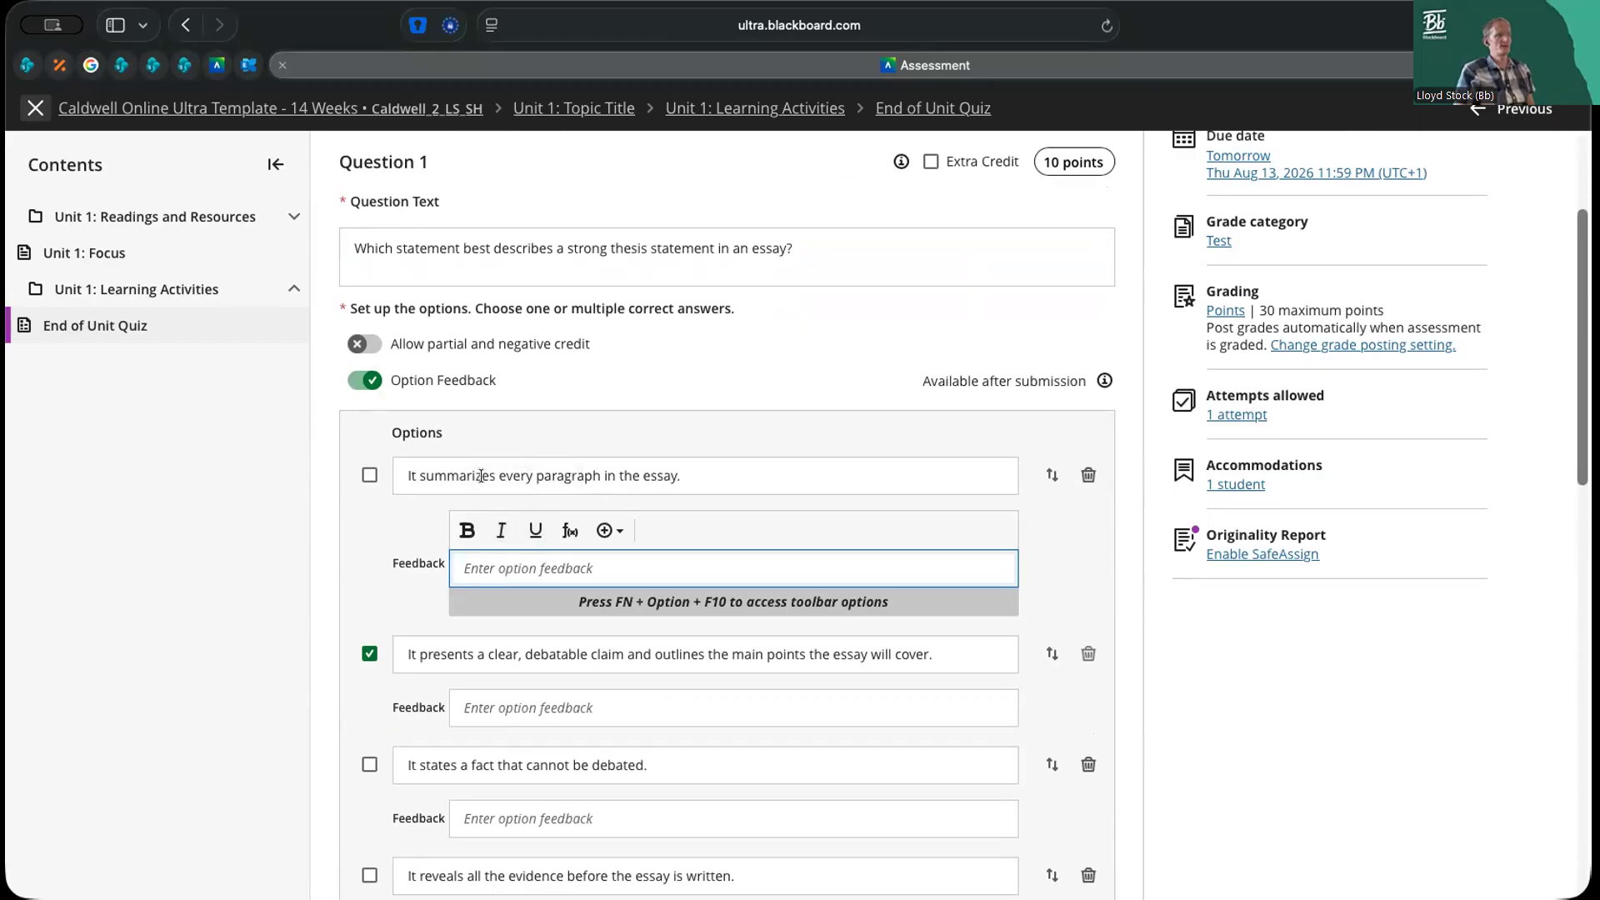
{"action": "left_click", "coordinate": [367, 380]}
Turn on Automated Feedback for Question 1 and look over its correct and incorrect answer feedback fields
{"action": "scroll", "coordinate": [648, 411], "scroll_direction": "down", "scroll_amount": 3}
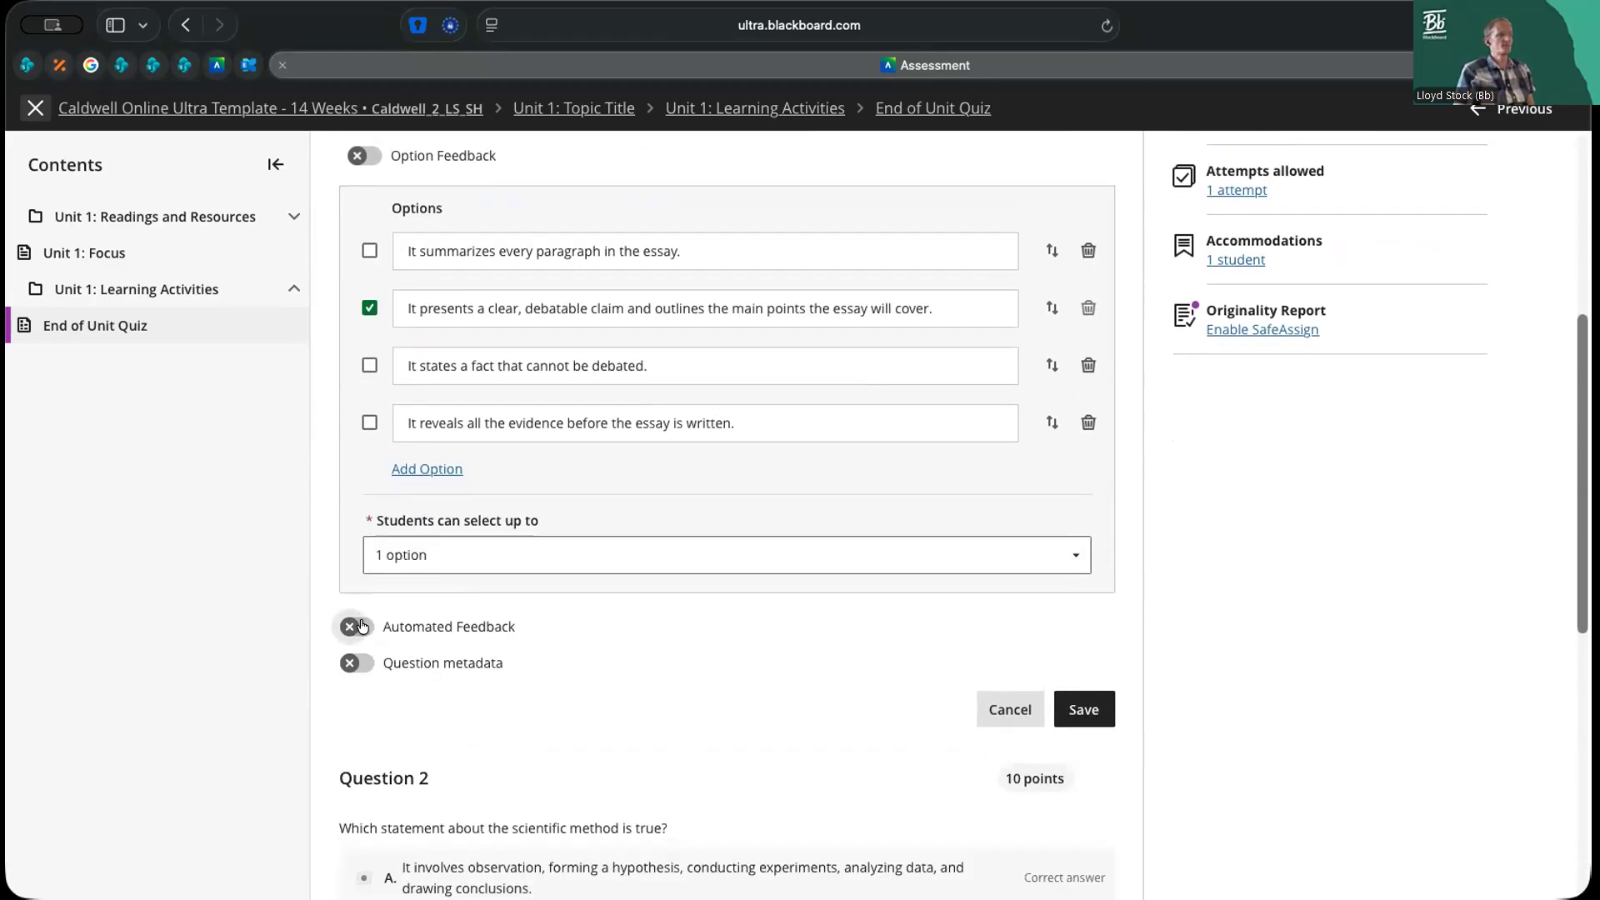
{"action": "left_click", "coordinate": [361, 626]}
{"action": "scroll", "coordinate": [518, 656], "scroll_direction": "down", "scroll_amount": 2}
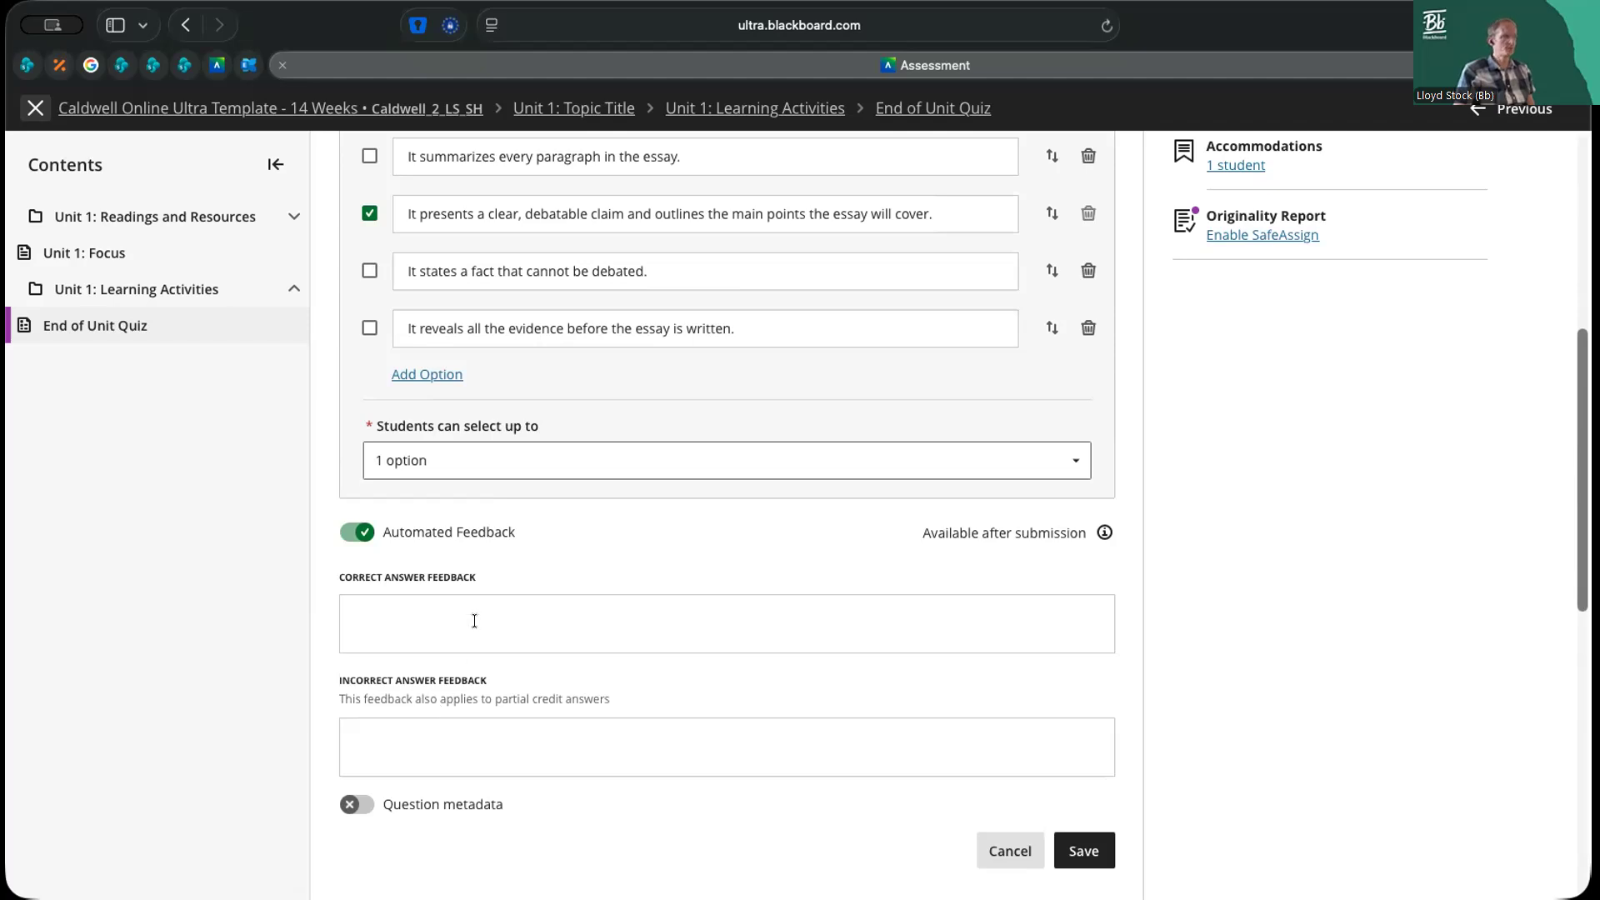
{"action": "scroll", "coordinate": [475, 621], "scroll_direction": "up", "scroll_amount": 4}
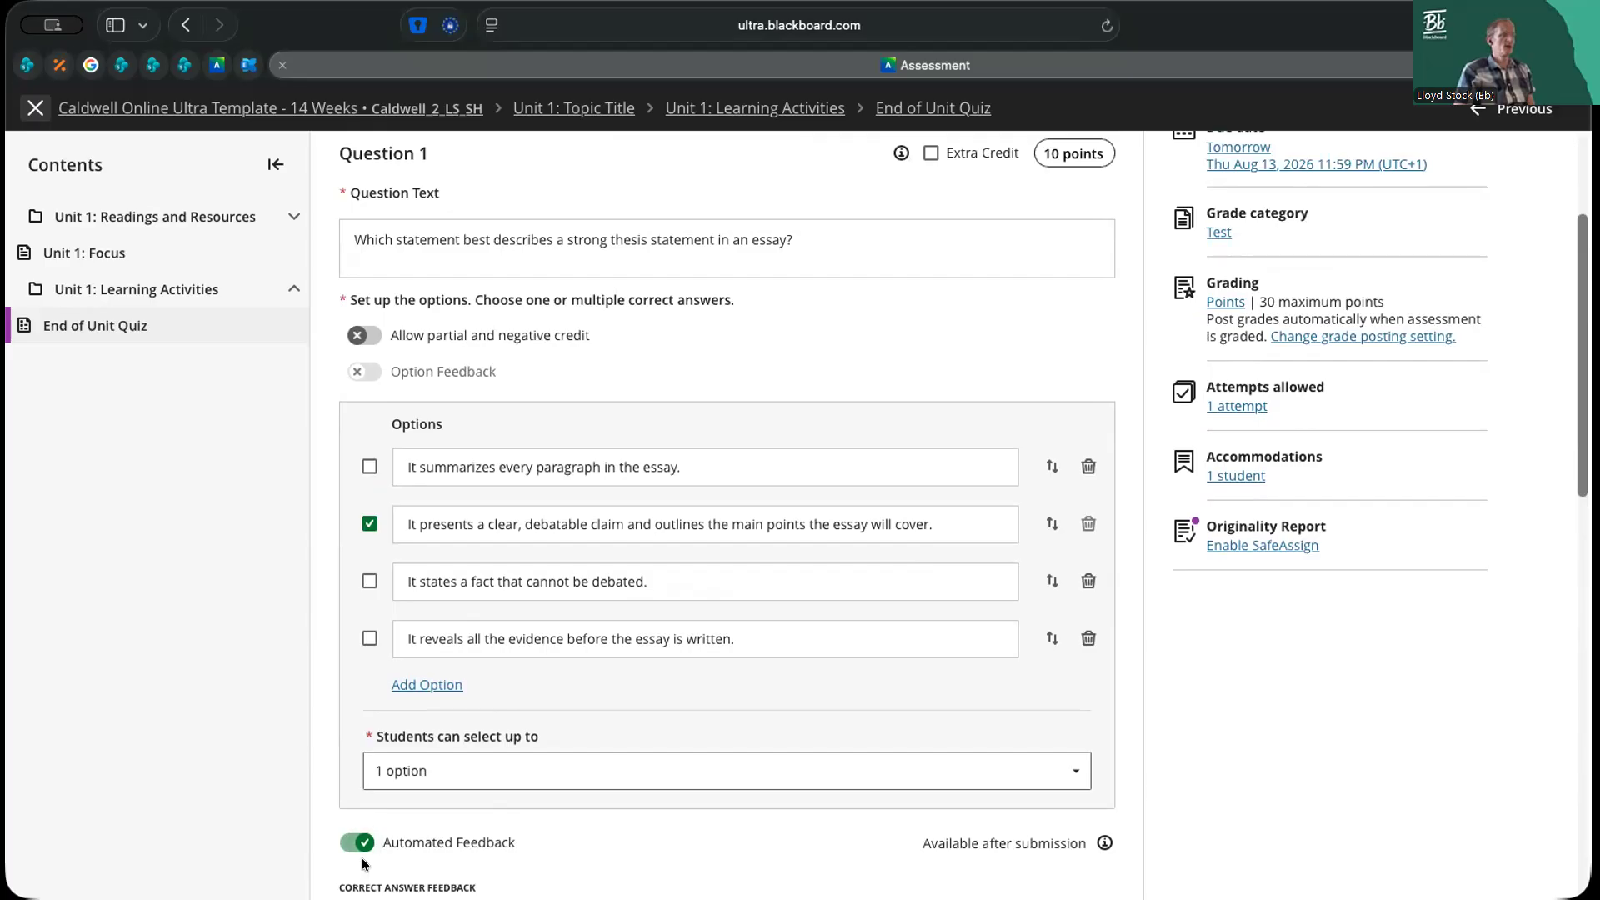
{"action": "scroll", "coordinate": [380, 833], "scroll_direction": "down", "scroll_amount": 1}
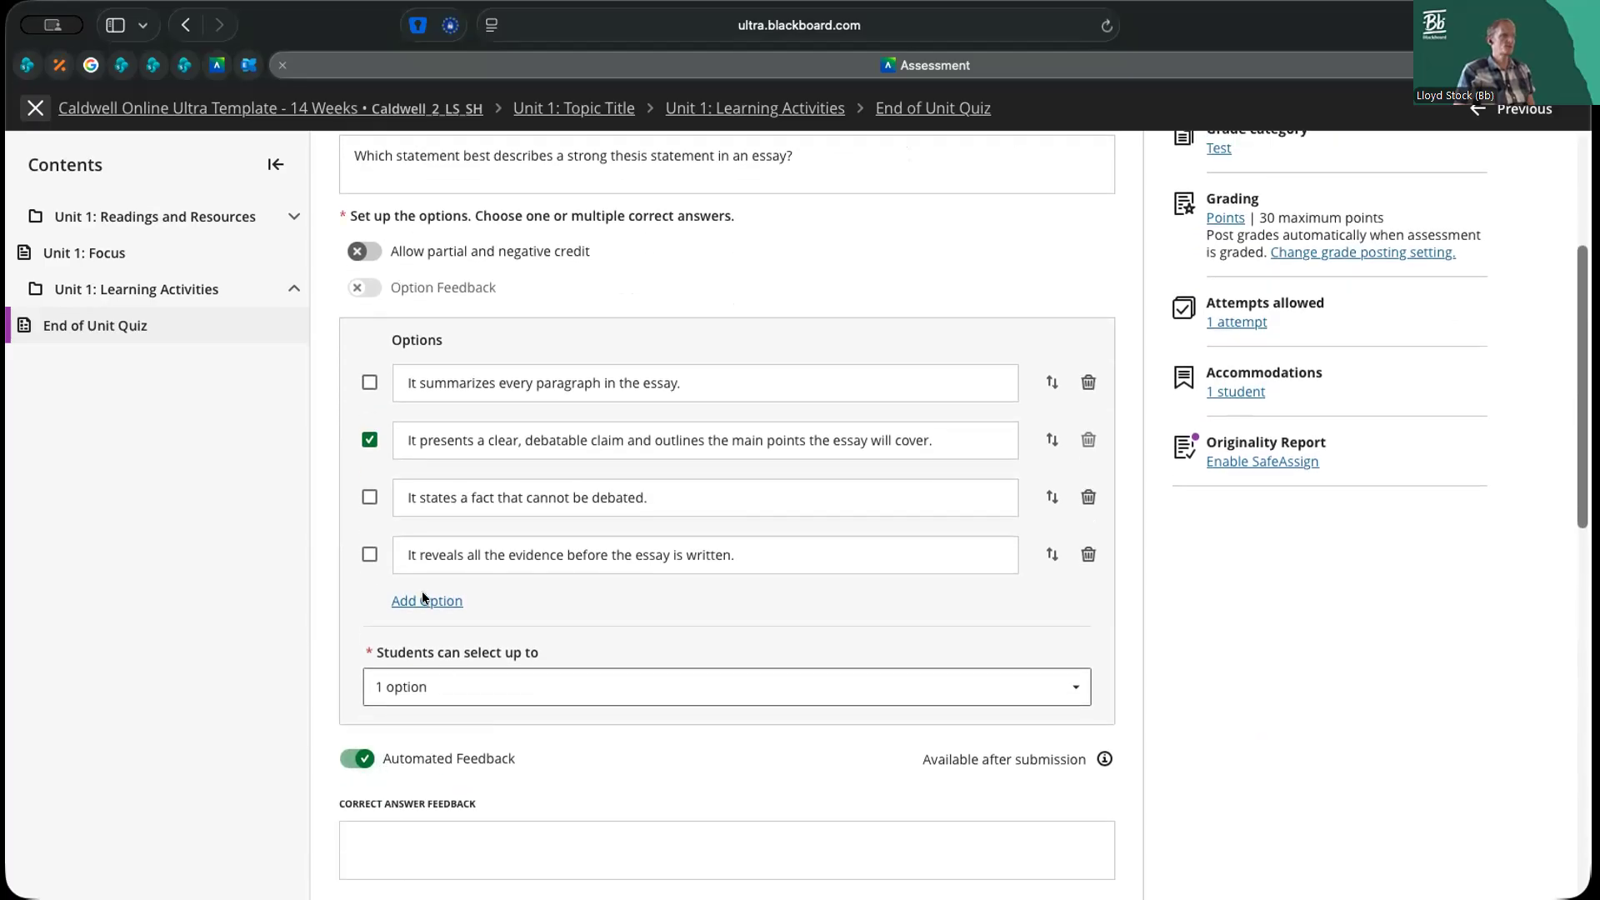
Turn Automated Feedback for Question 1 off and on again, and highlight its note about when the feedback is available
{"action": "scroll", "coordinate": [442, 661], "scroll_direction": "down", "scroll_amount": 3}
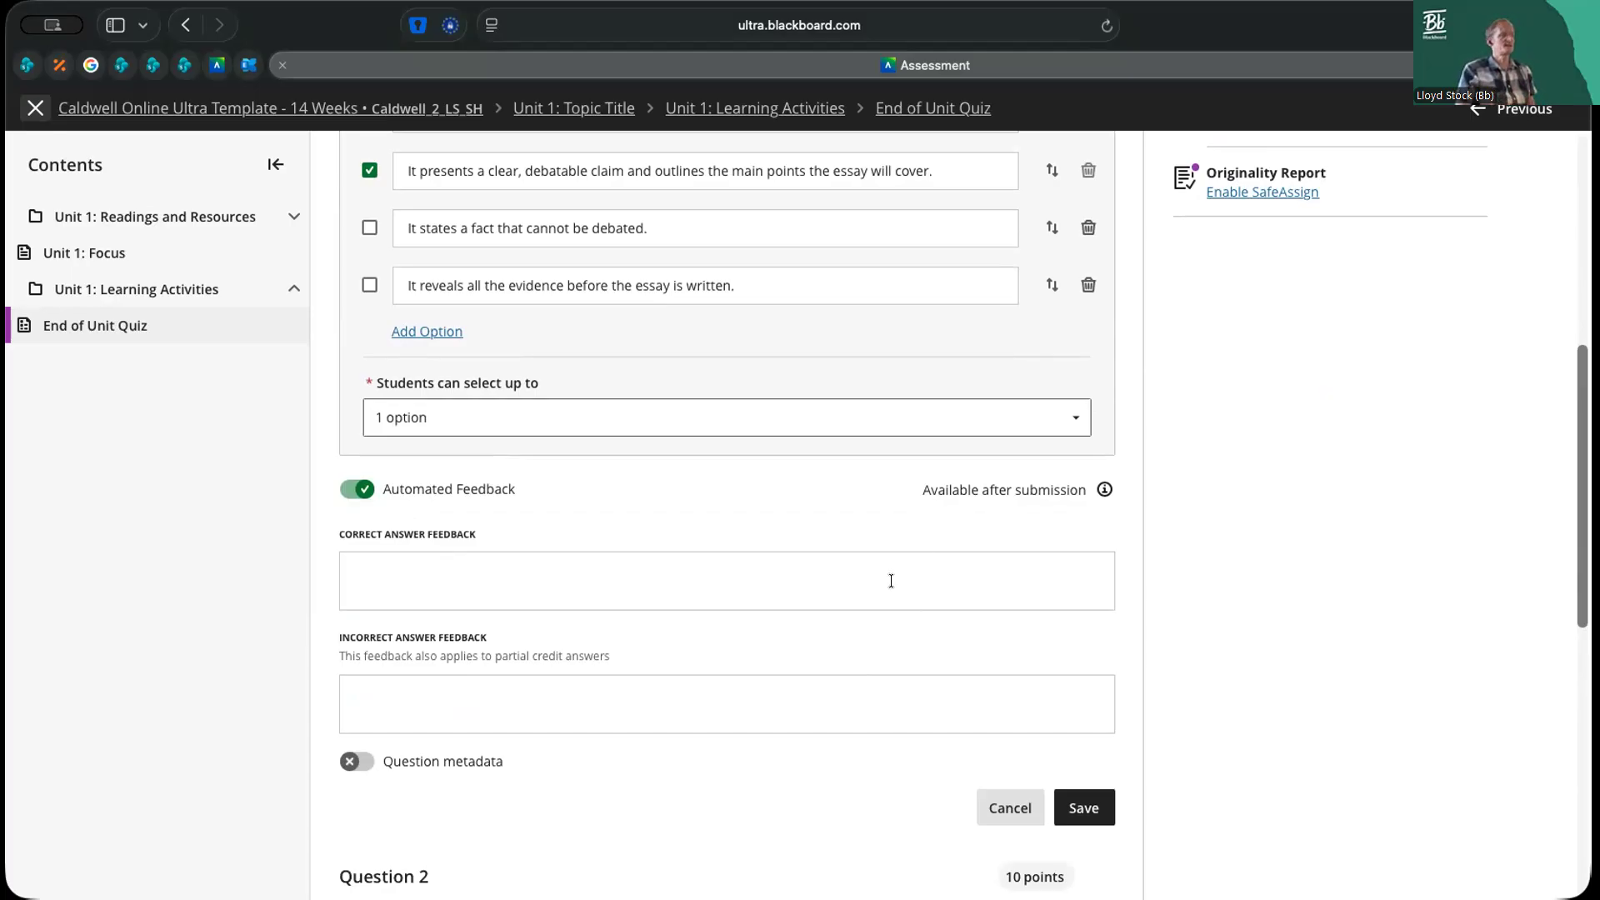
{"action": "scroll", "coordinate": [876, 549], "scroll_direction": "up", "scroll_amount": 1}
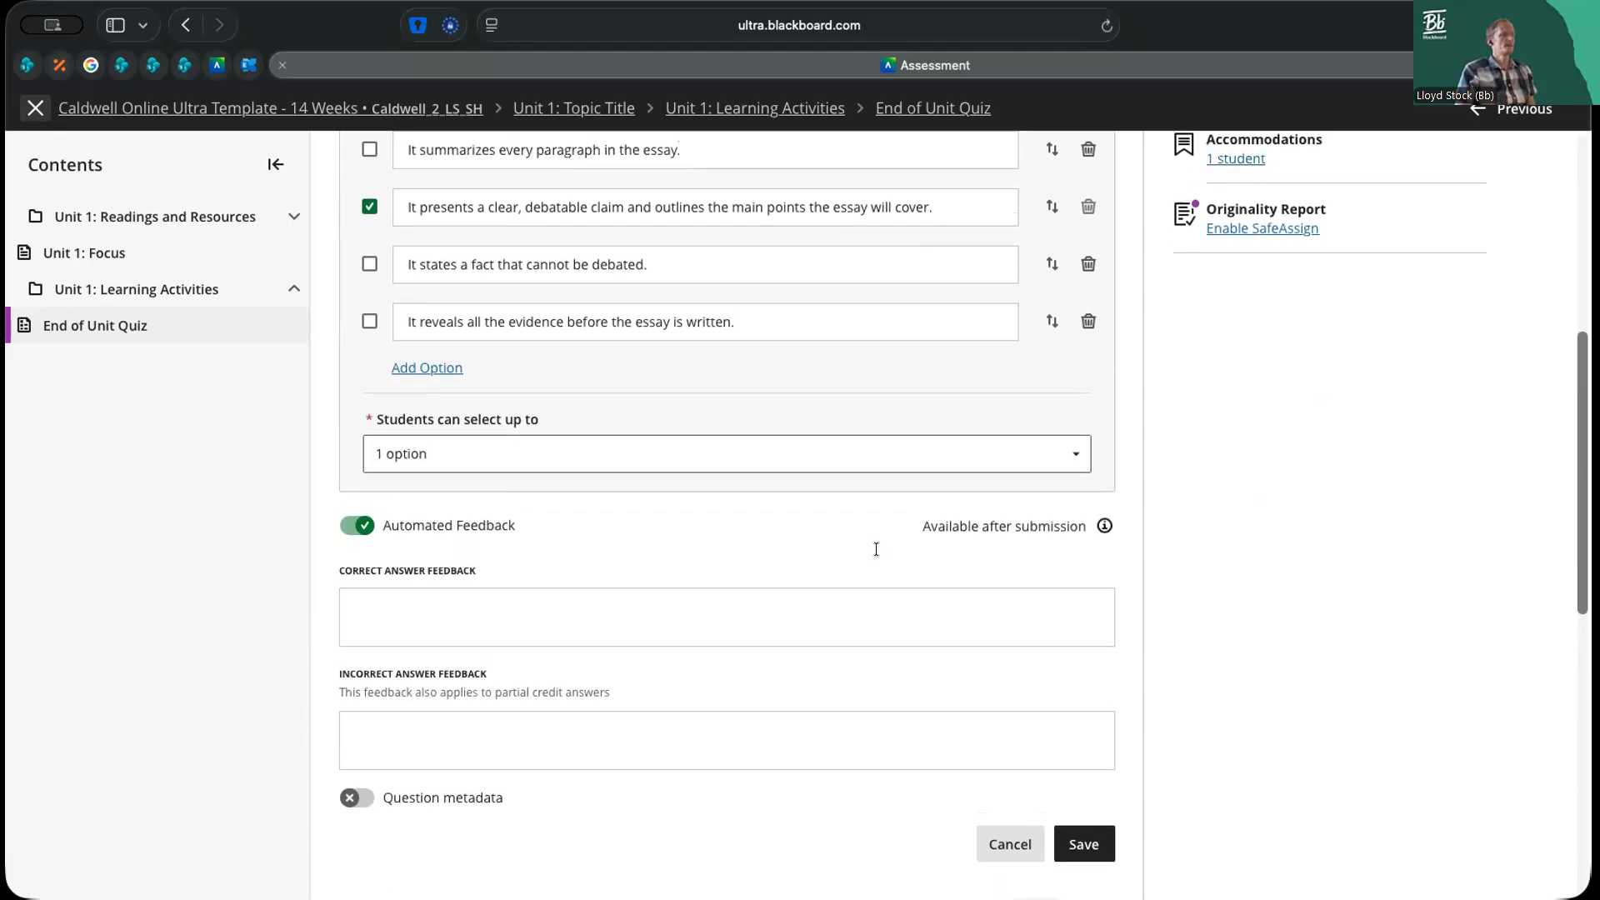
{"action": "left_click", "coordinate": [379, 538]}
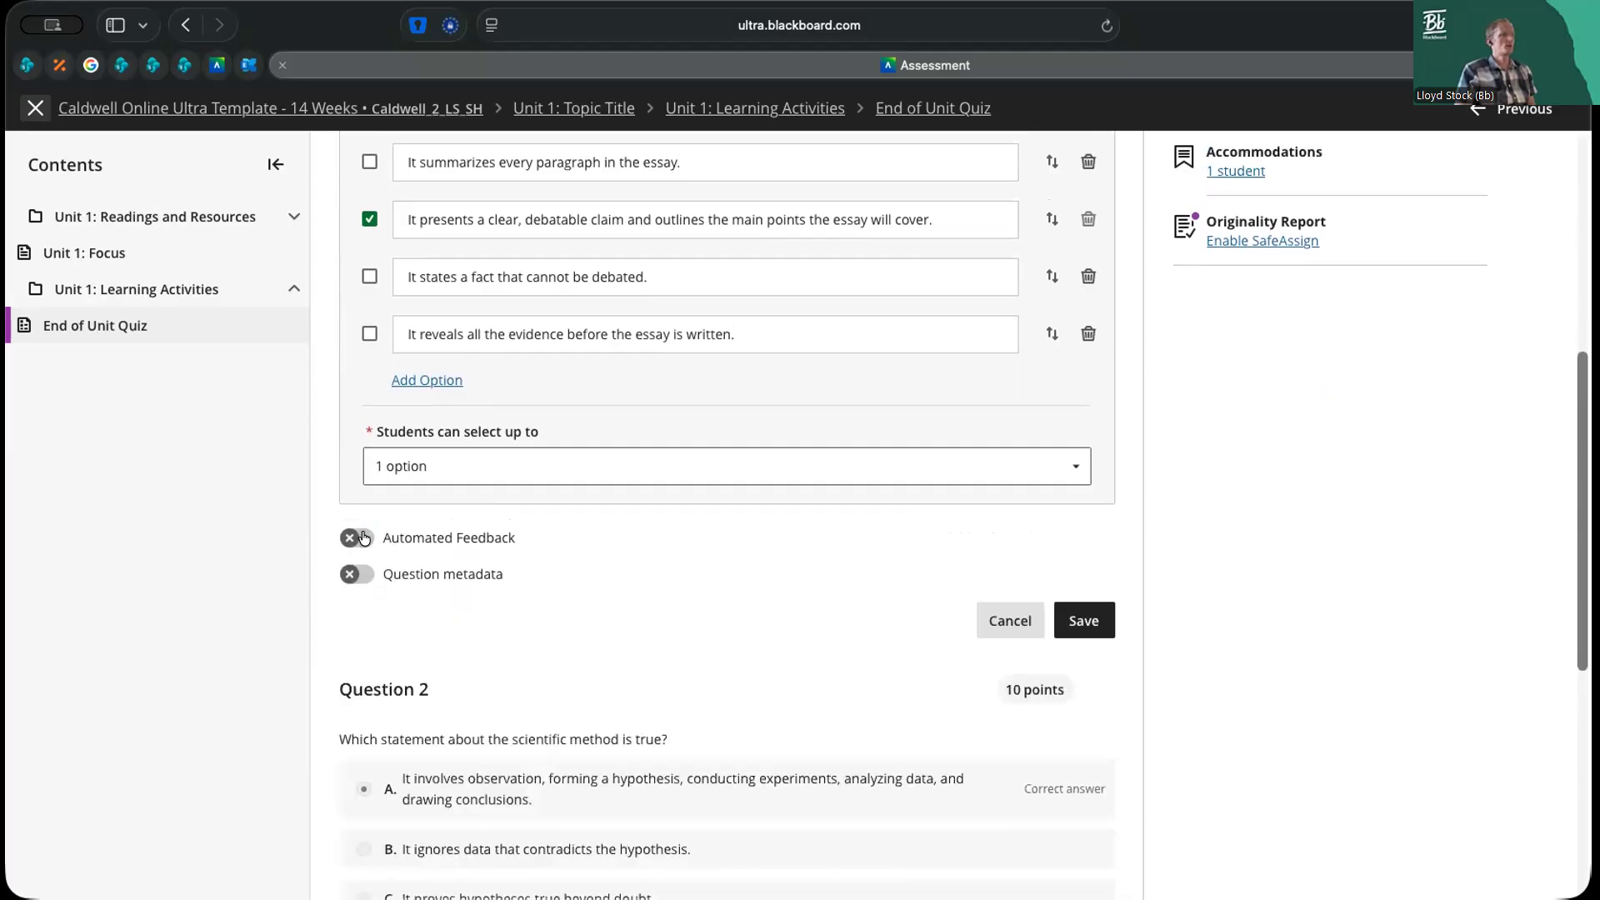
{"action": "left_click", "coordinate": [377, 537]}
{"action": "left_click_drag", "start_coordinate": [921, 537], "coordinate": [1075, 537]}
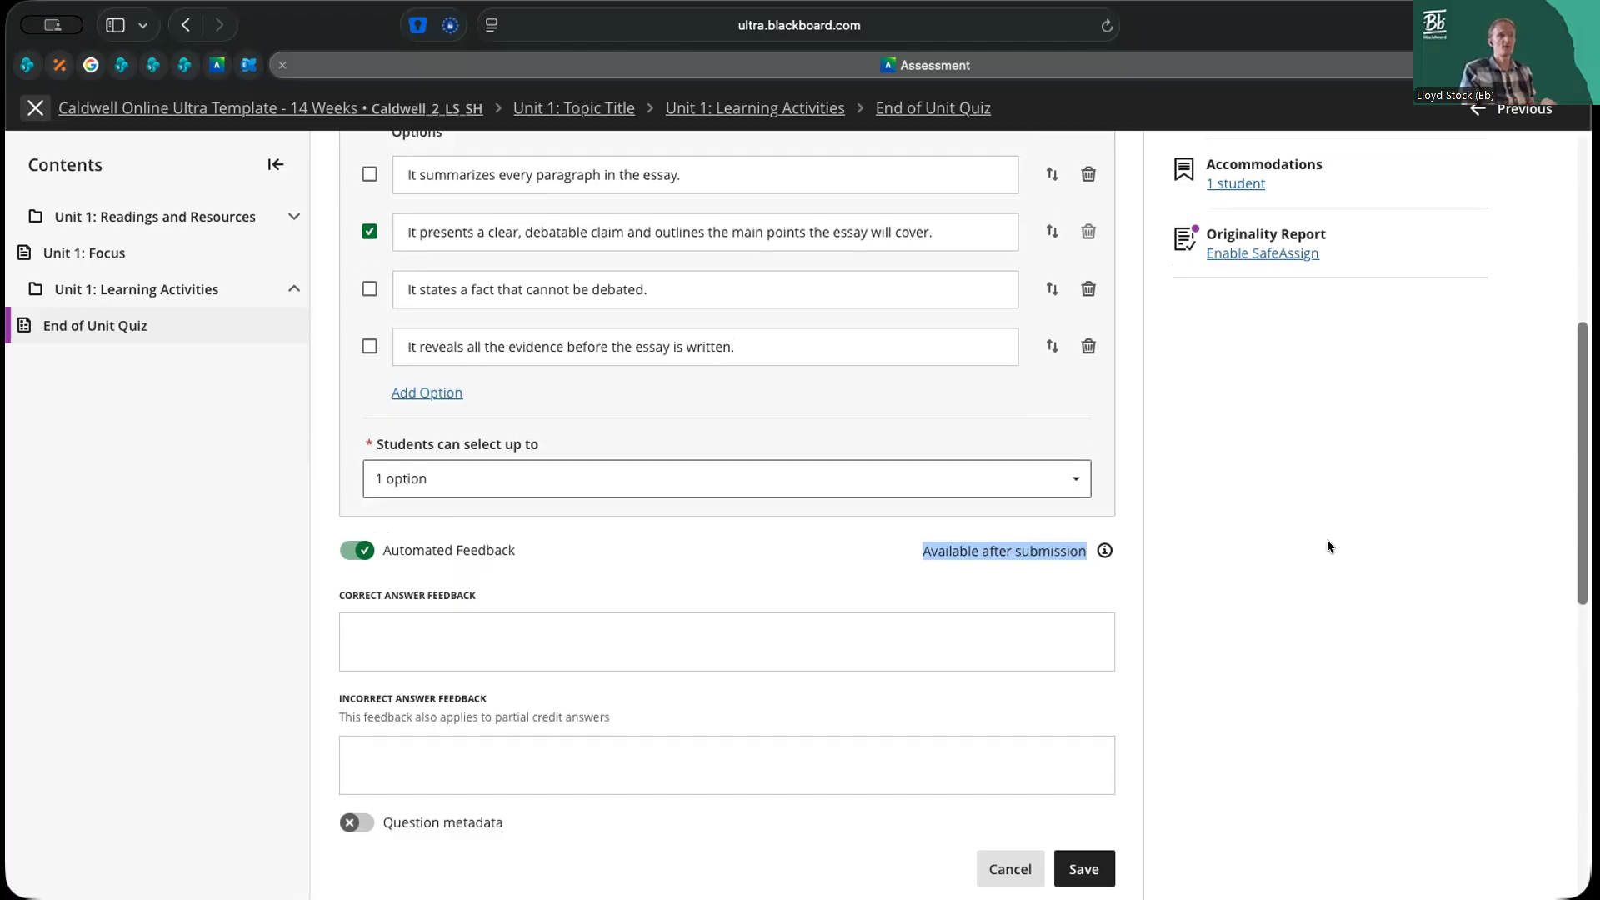
{"action": "scroll", "coordinate": [1327, 538], "scroll_direction": "up", "scroll_amount": 6}
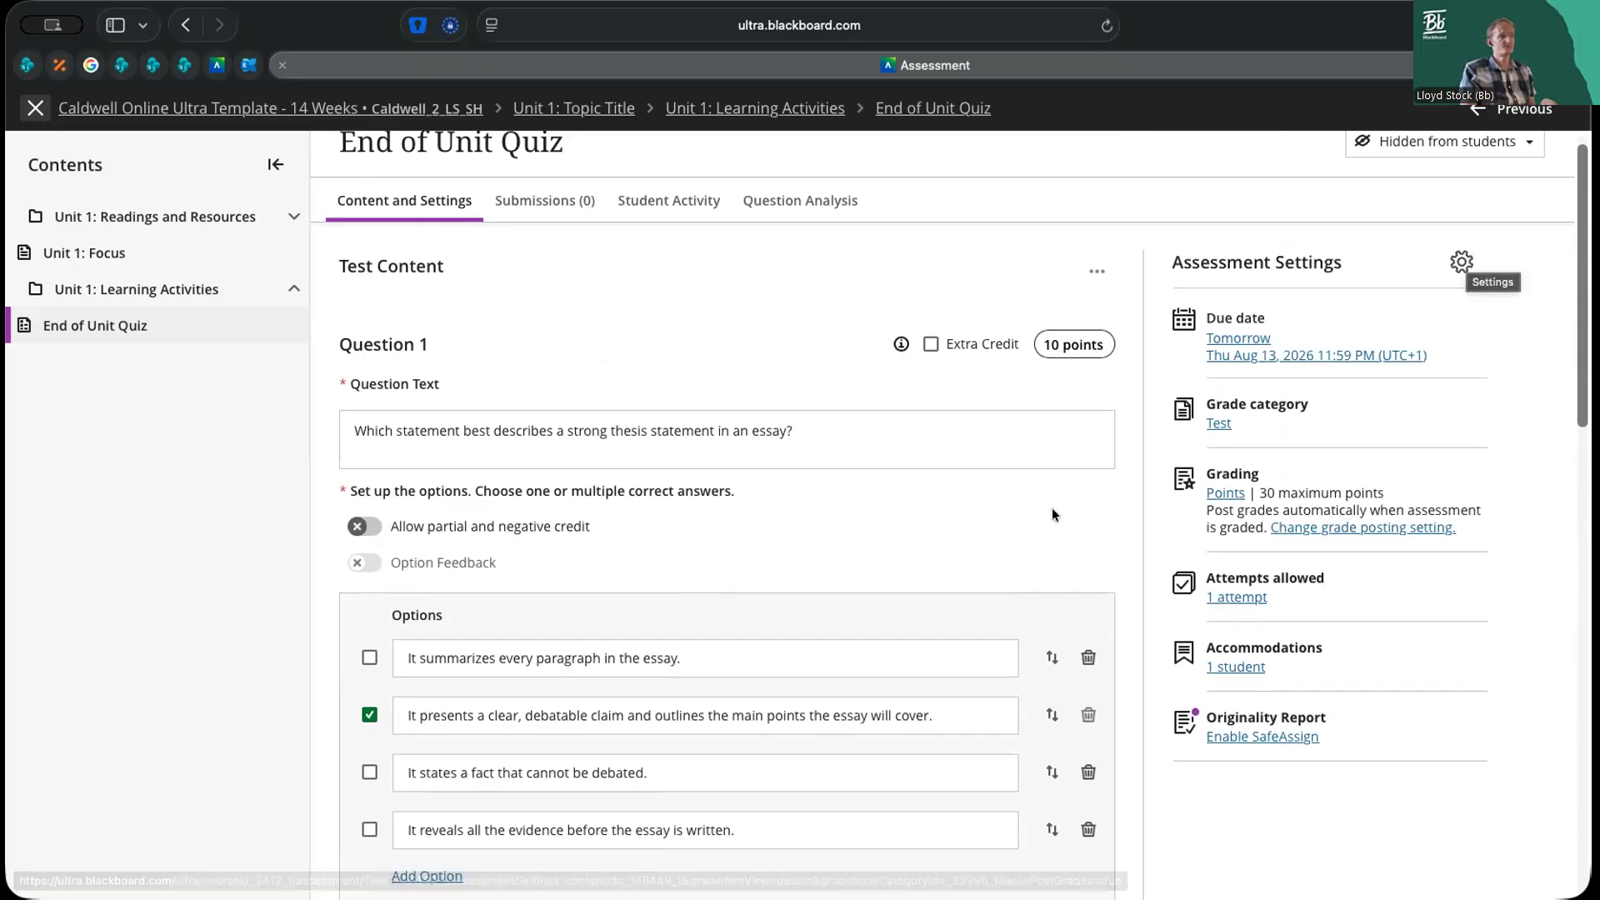
{"action": "left_click", "coordinate": [792, 430]}
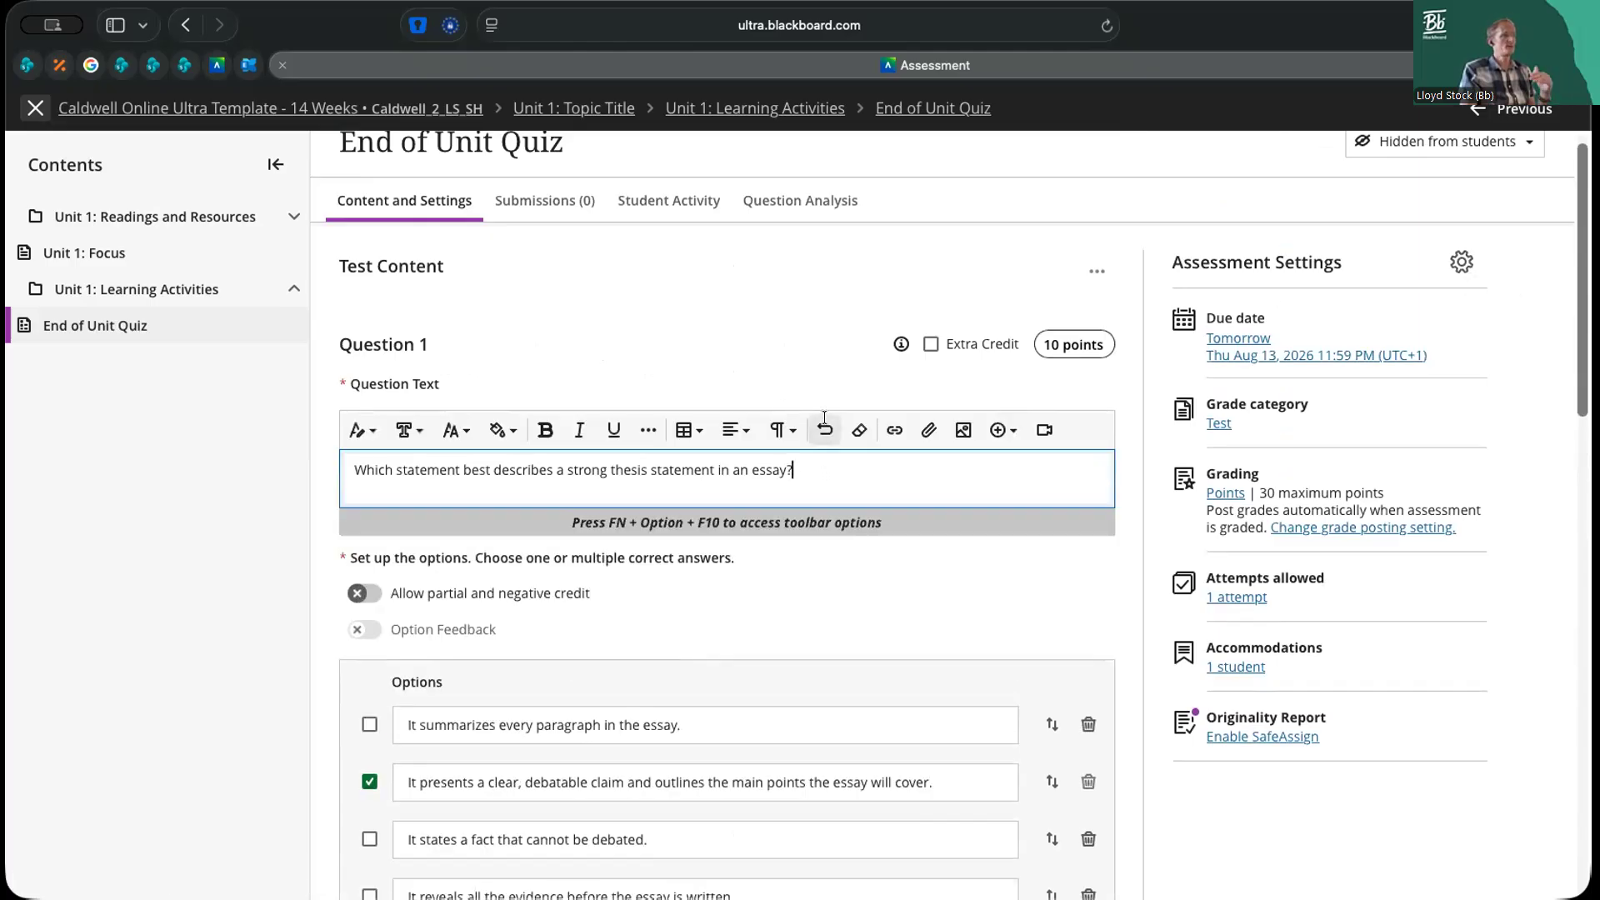
{"action": "left_click", "coordinate": [1117, 477]}
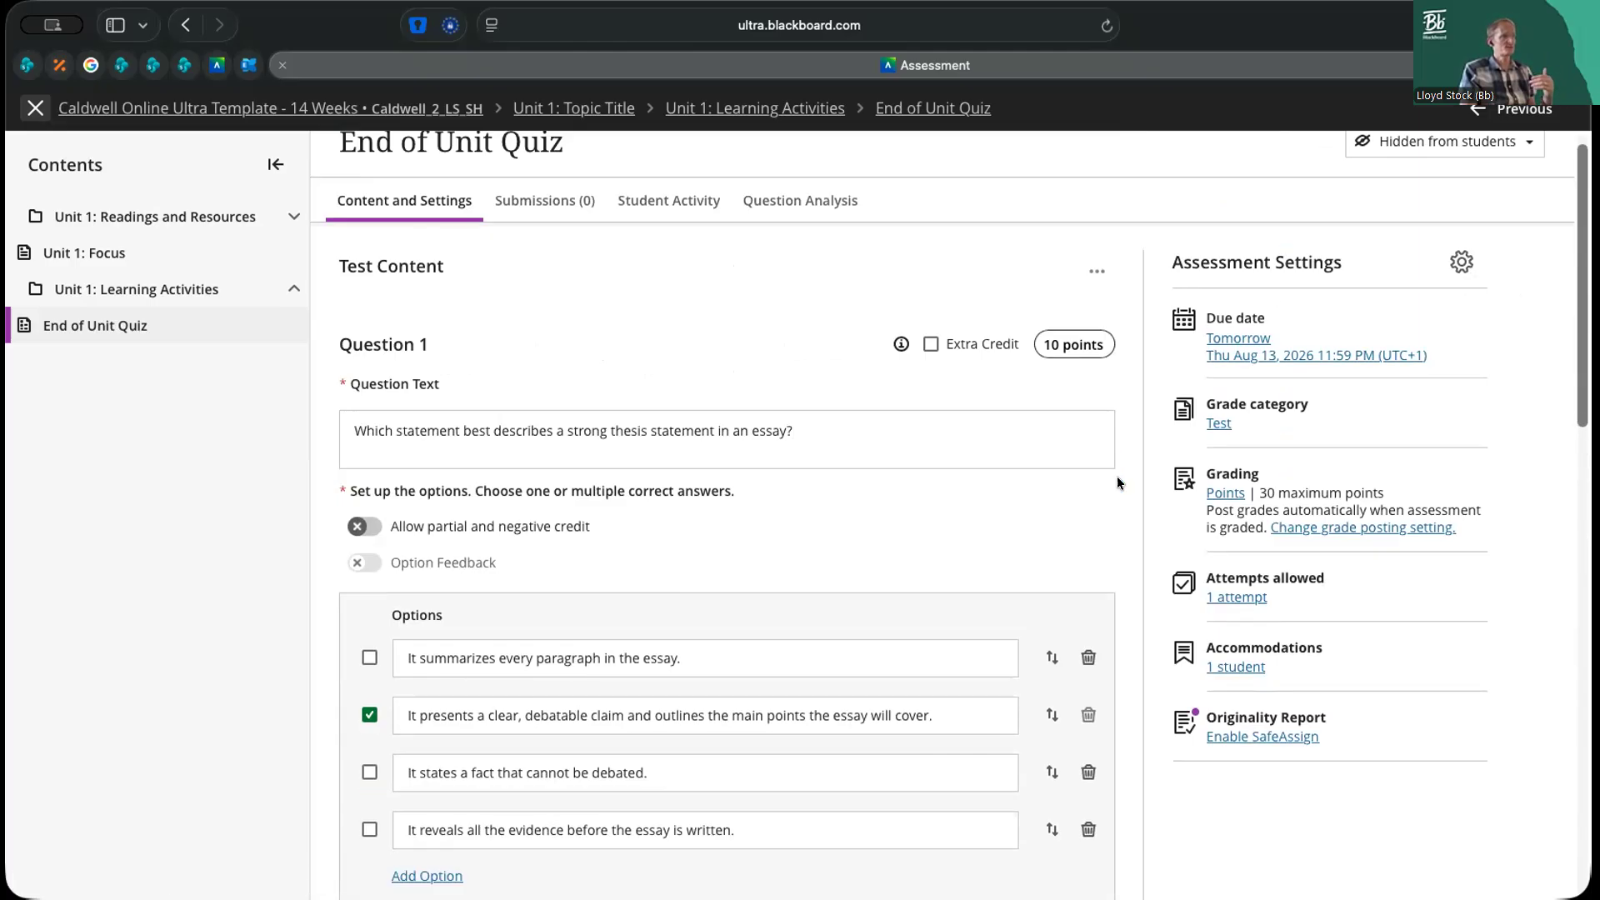
Enter "Well done." as the correct answer feedback and "Try again." as the incorrect answer feedback for Question 1
{"action": "scroll", "coordinate": [1115, 477], "scroll_direction": "down", "scroll_amount": 2}
{"action": "scroll", "coordinate": [1115, 477], "scroll_direction": "down", "scroll_amount": 1}
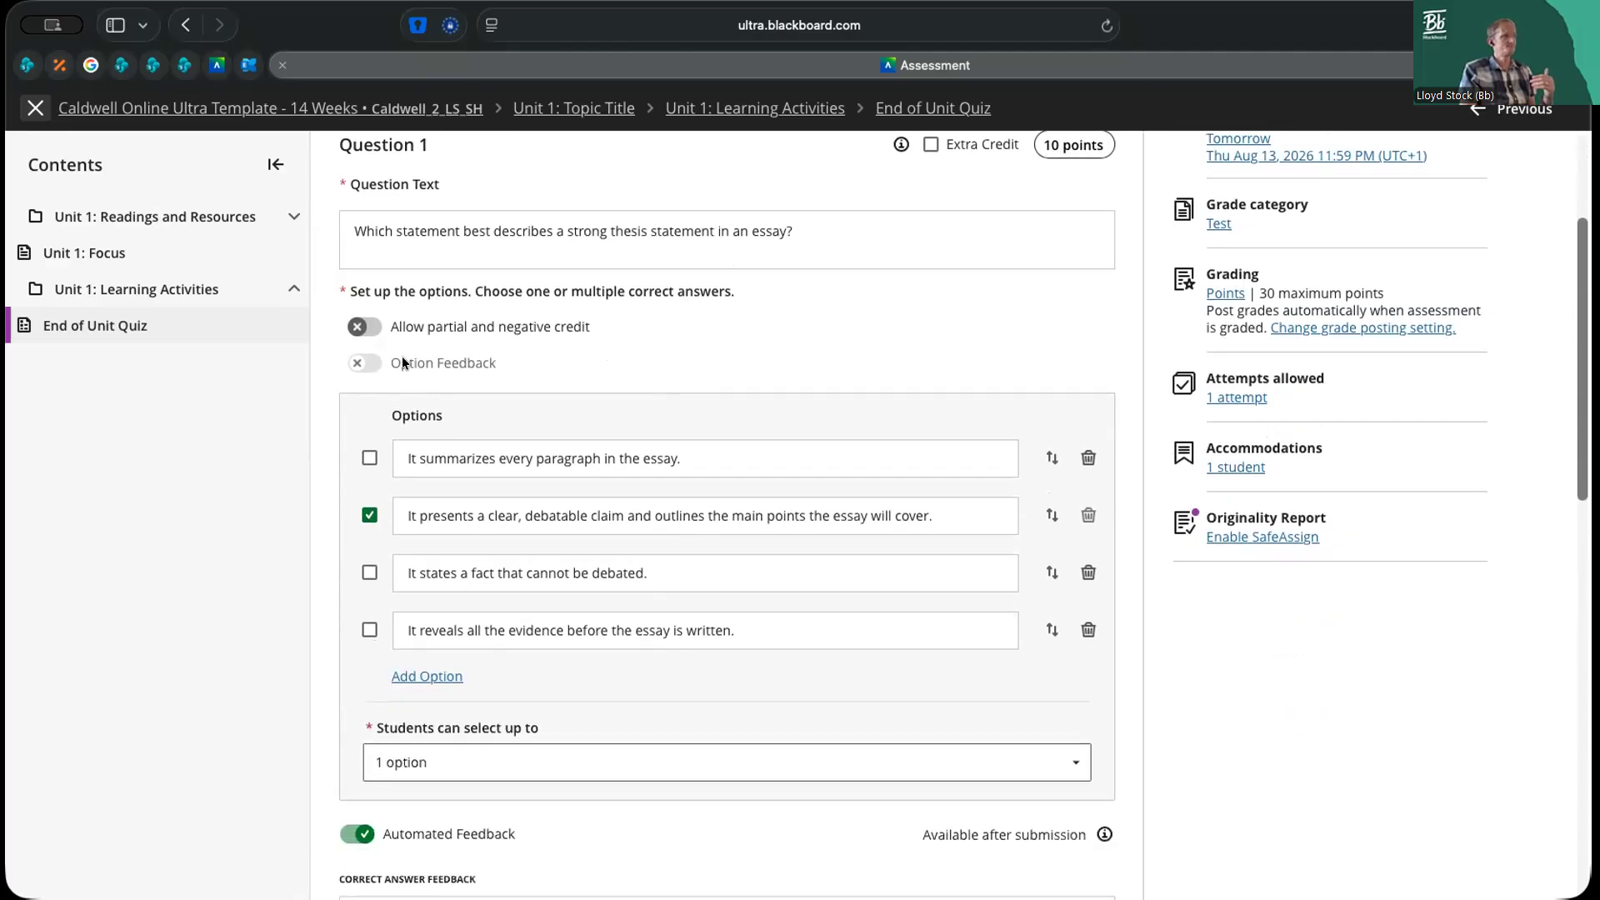
{"action": "scroll", "coordinate": [402, 358], "scroll_direction": "down", "scroll_amount": 1}
{"action": "scroll", "coordinate": [402, 359], "scroll_direction": "down", "scroll_amount": 6}
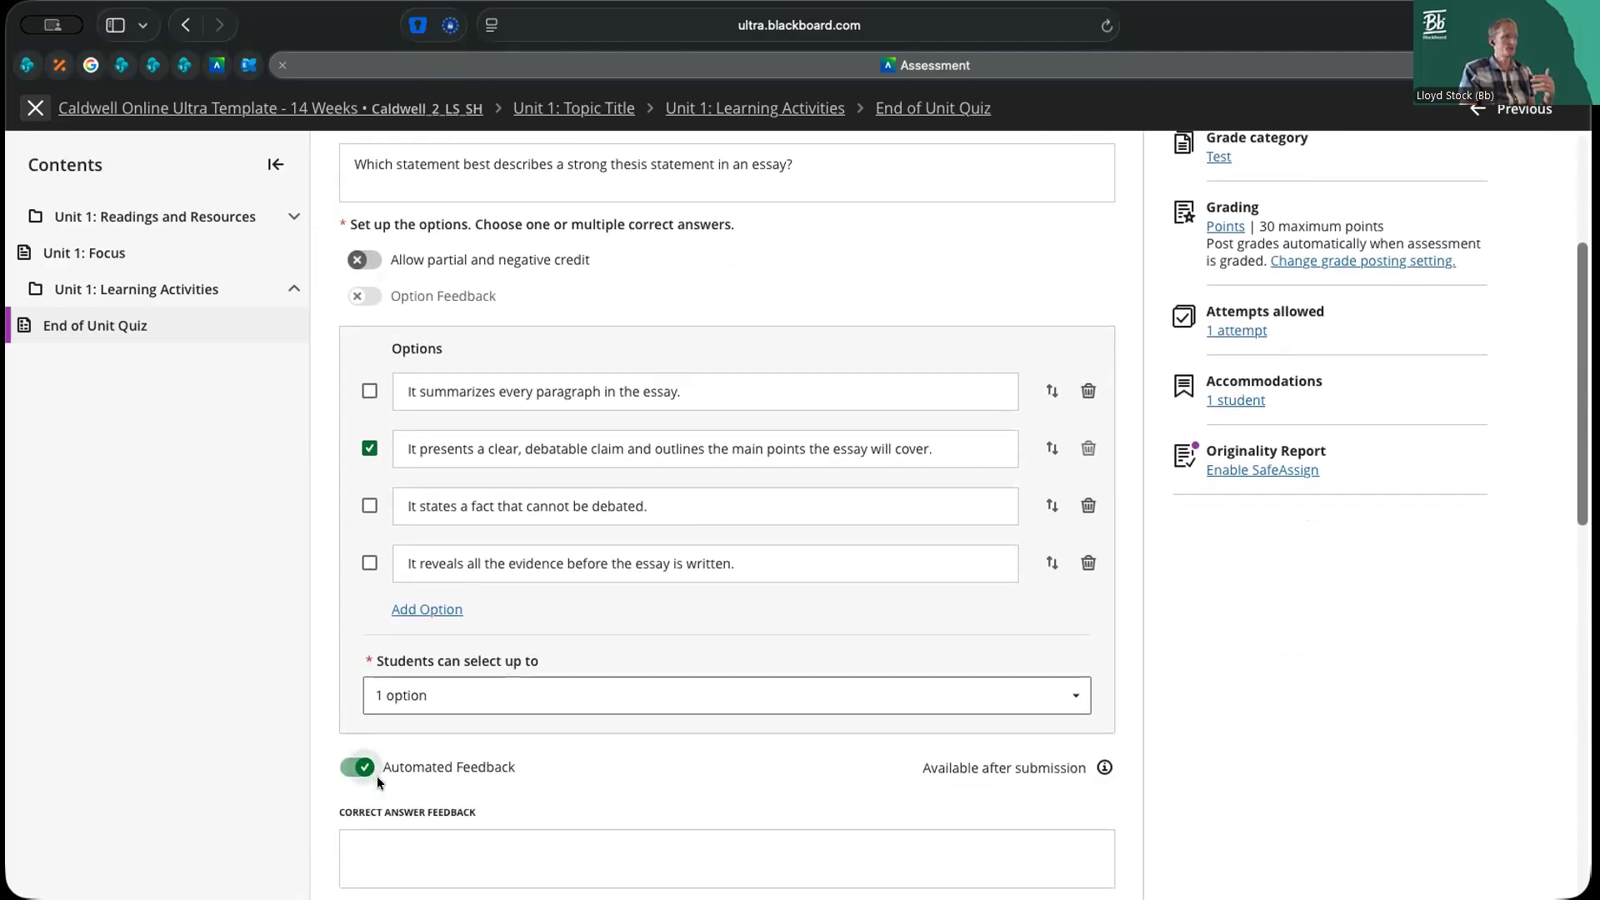
{"action": "left_click", "coordinate": [446, 568]}
{"action": "type", "text": "W"}
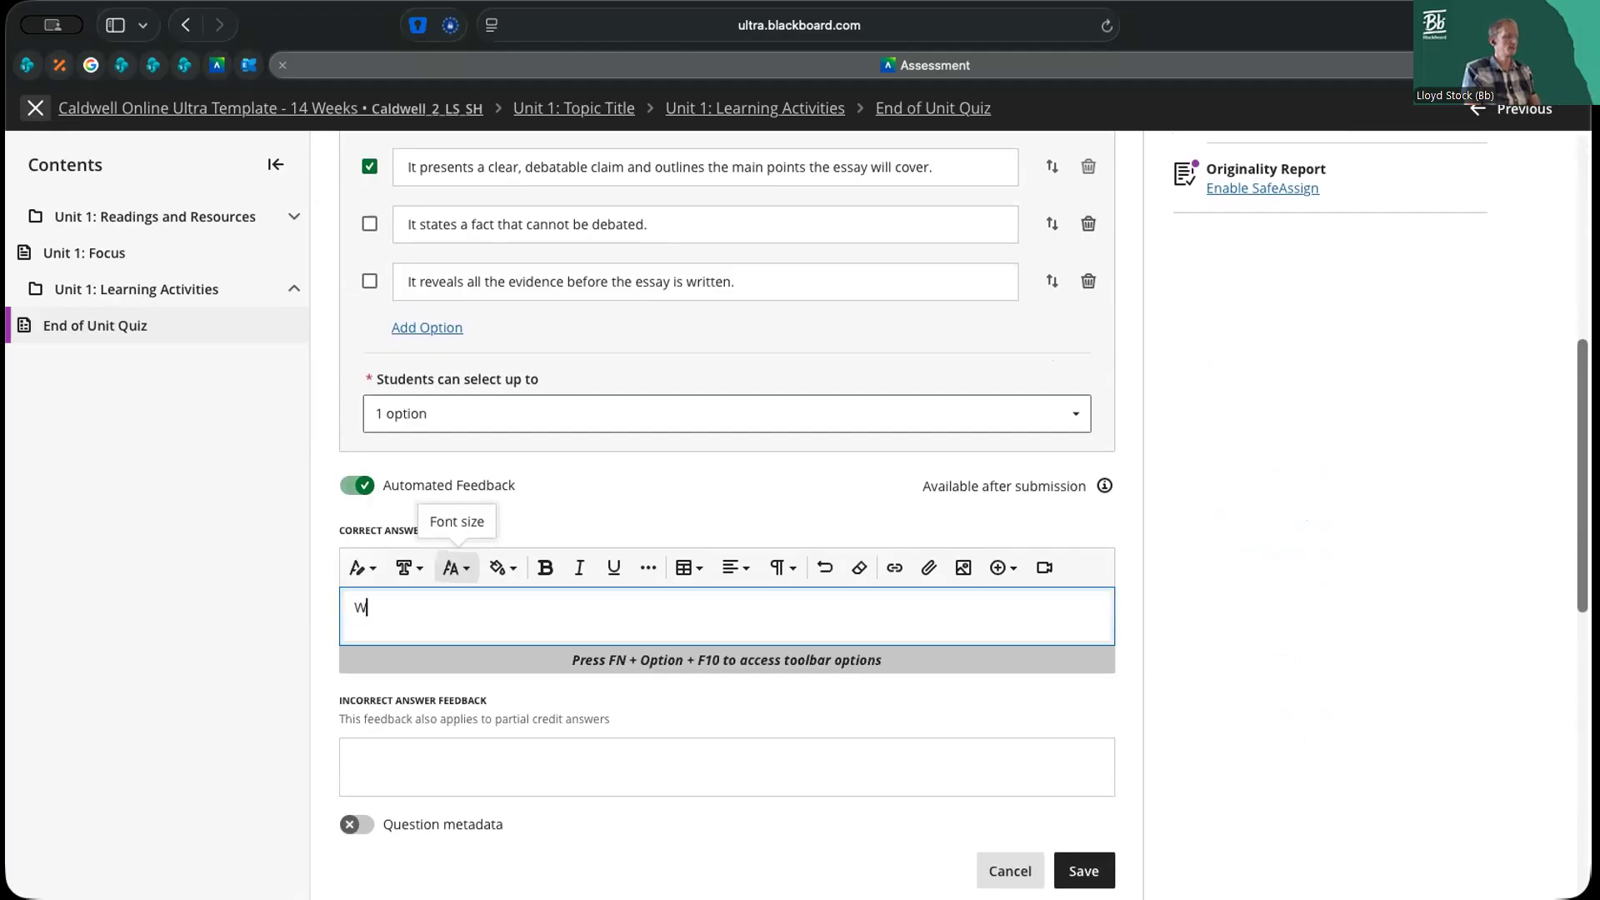
{"action": "type", "text": "ell done,"}
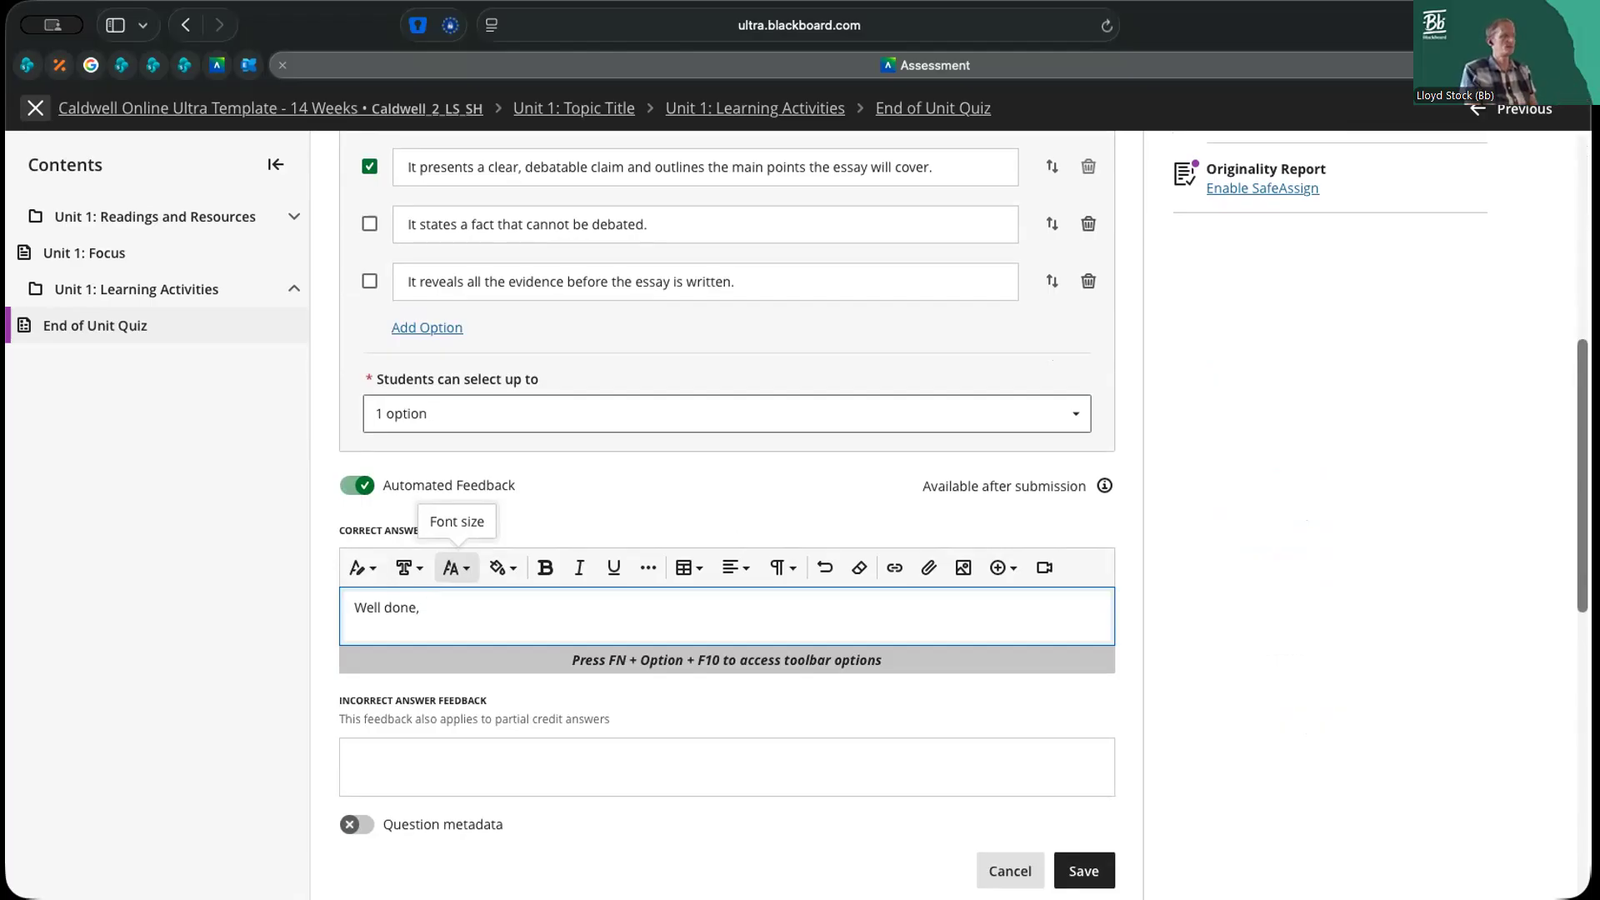
{"action": "key", "text": "BackSpace"}
{"action": "type", "text": "."}
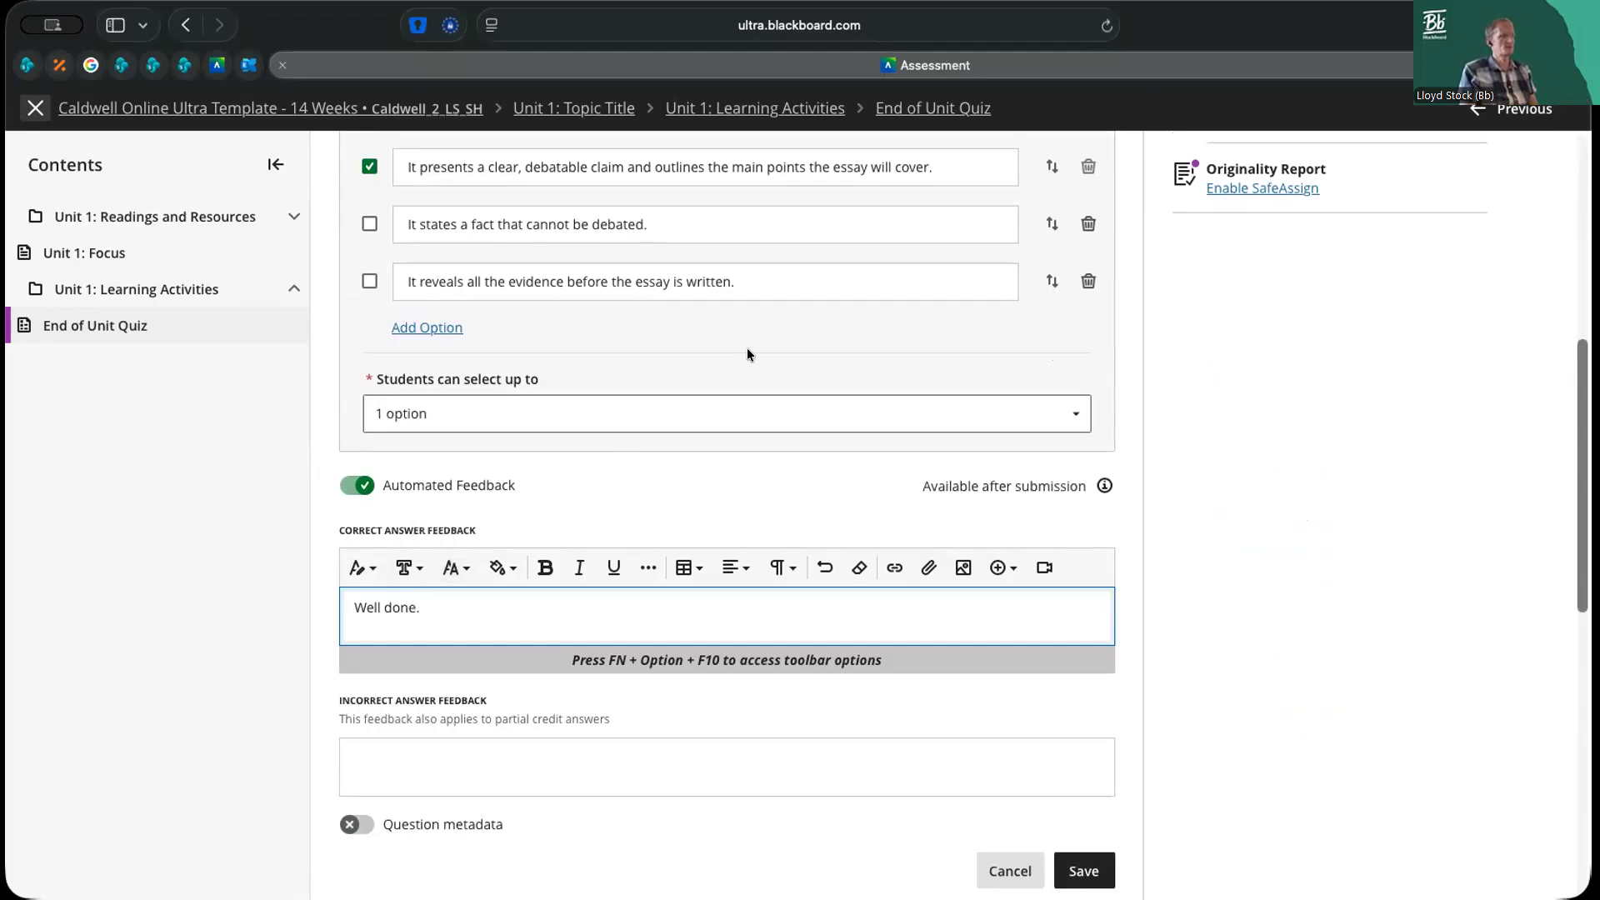
{"action": "left_click", "coordinate": [505, 749]}
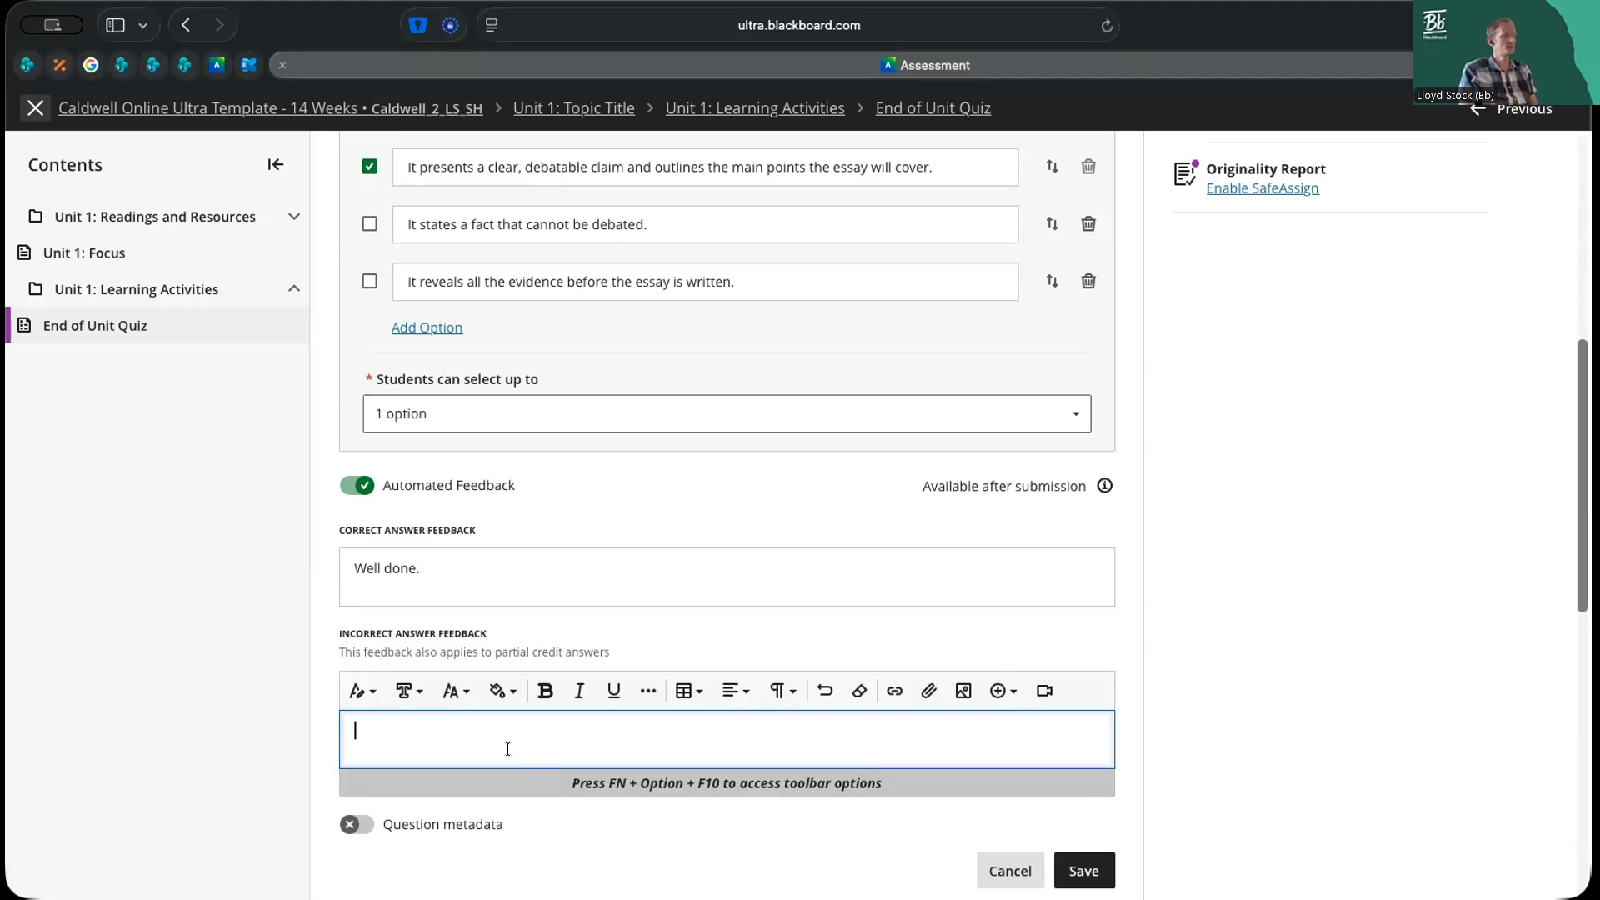
{"action": "type", "text": "Try again."}
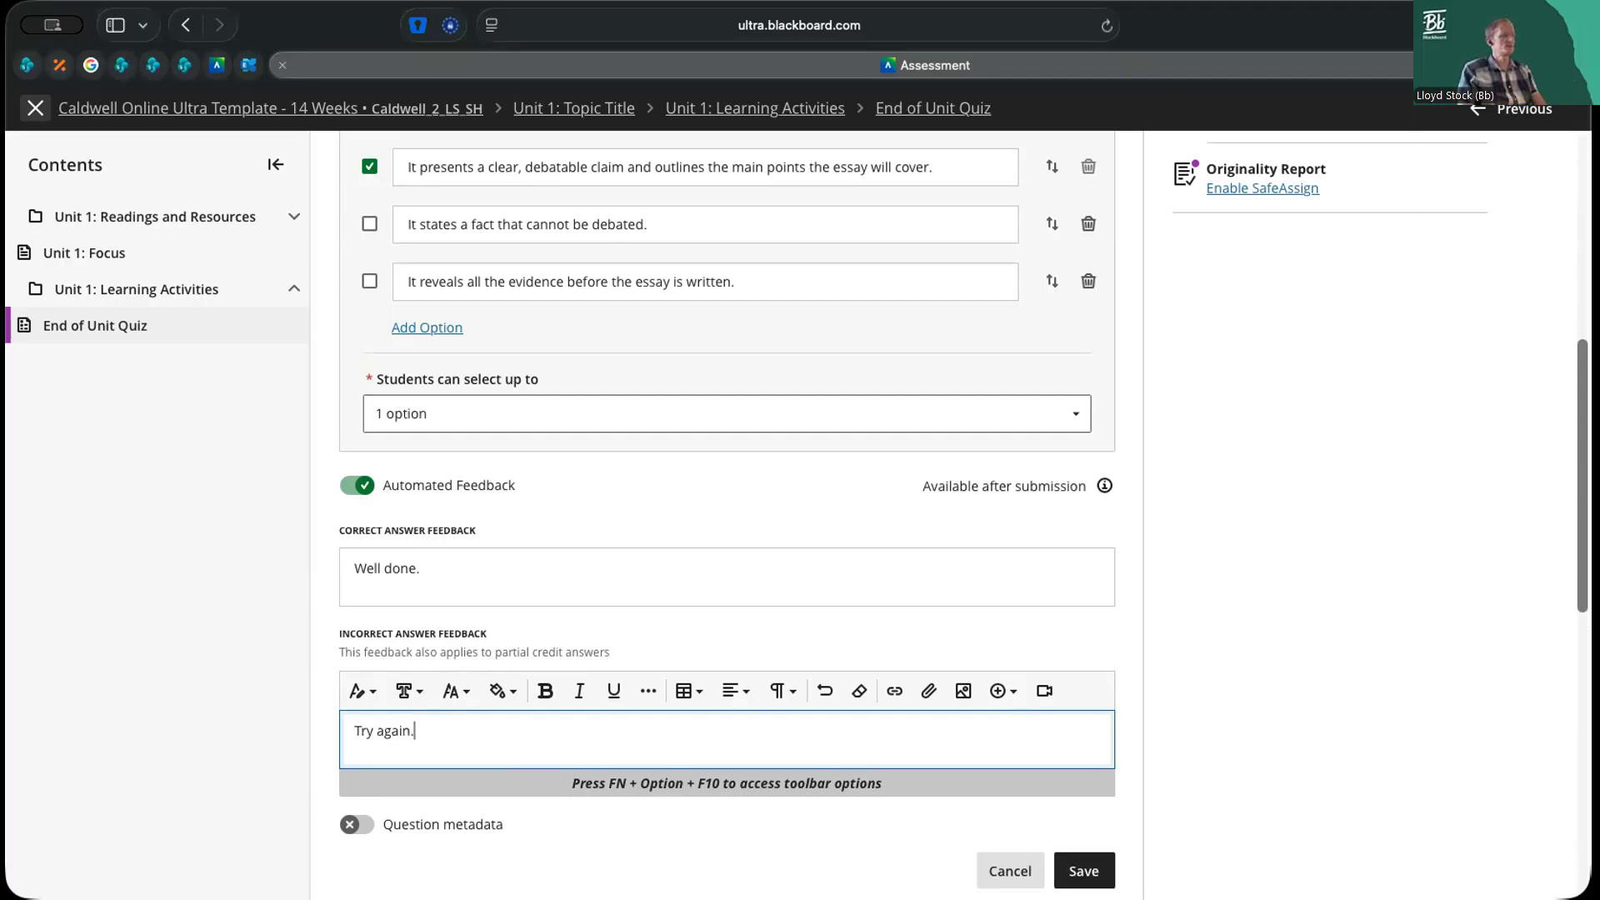
Review Question 1's text, answer options and automated feedback
{"action": "scroll", "coordinate": [604, 681], "scroll_direction": "down", "scroll_amount": 1}
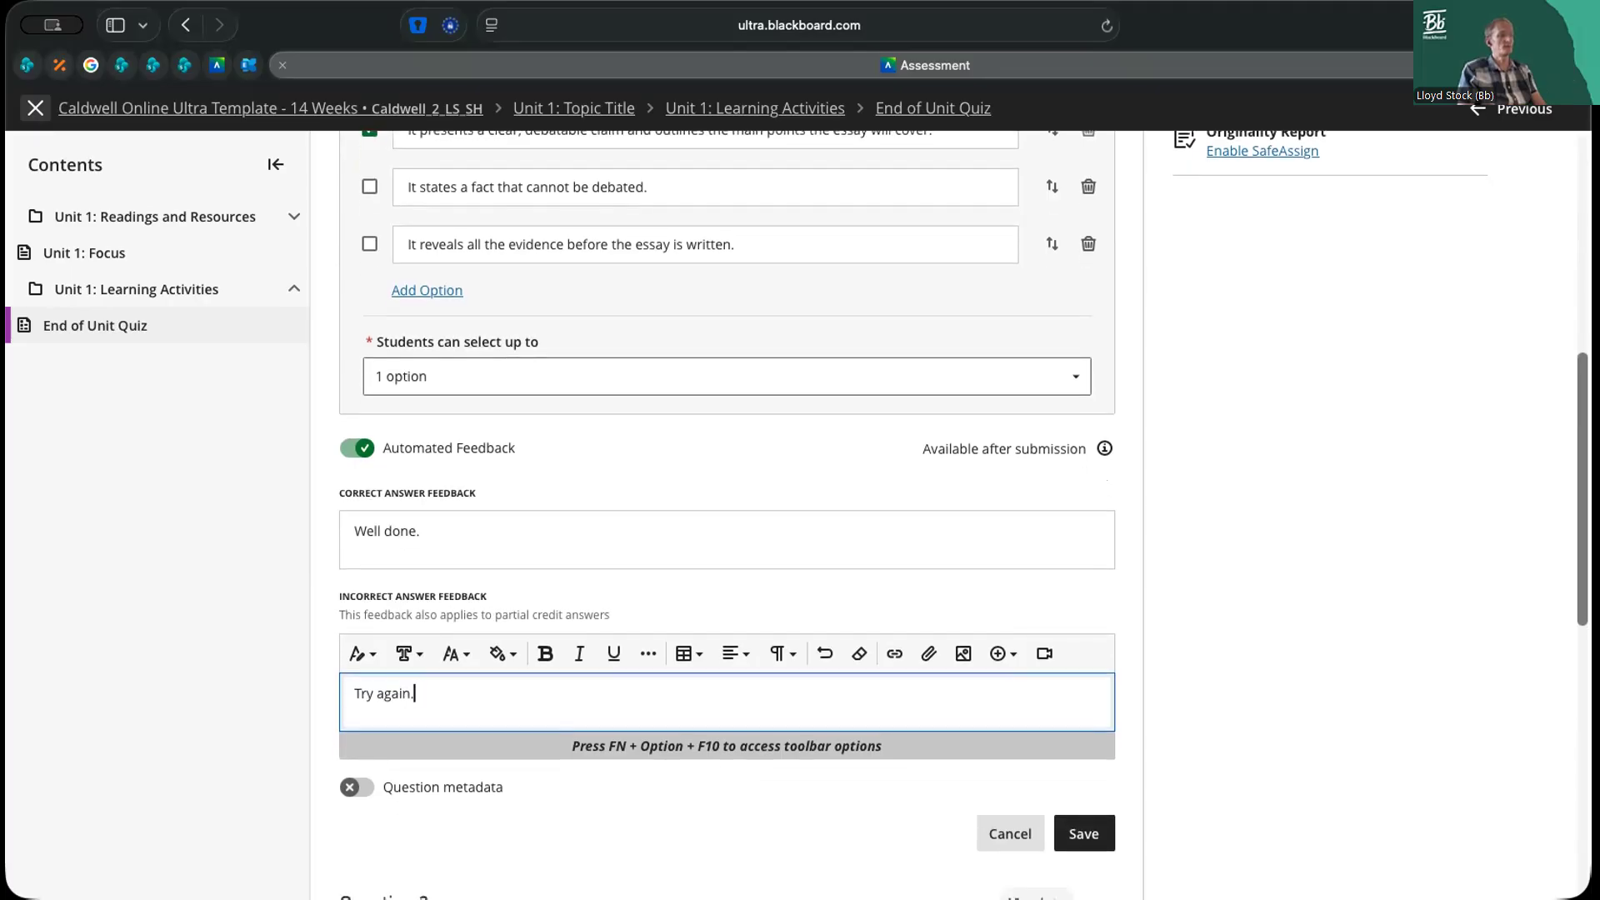
{"action": "scroll", "coordinate": [605, 681], "scroll_direction": "up", "scroll_amount": 5}
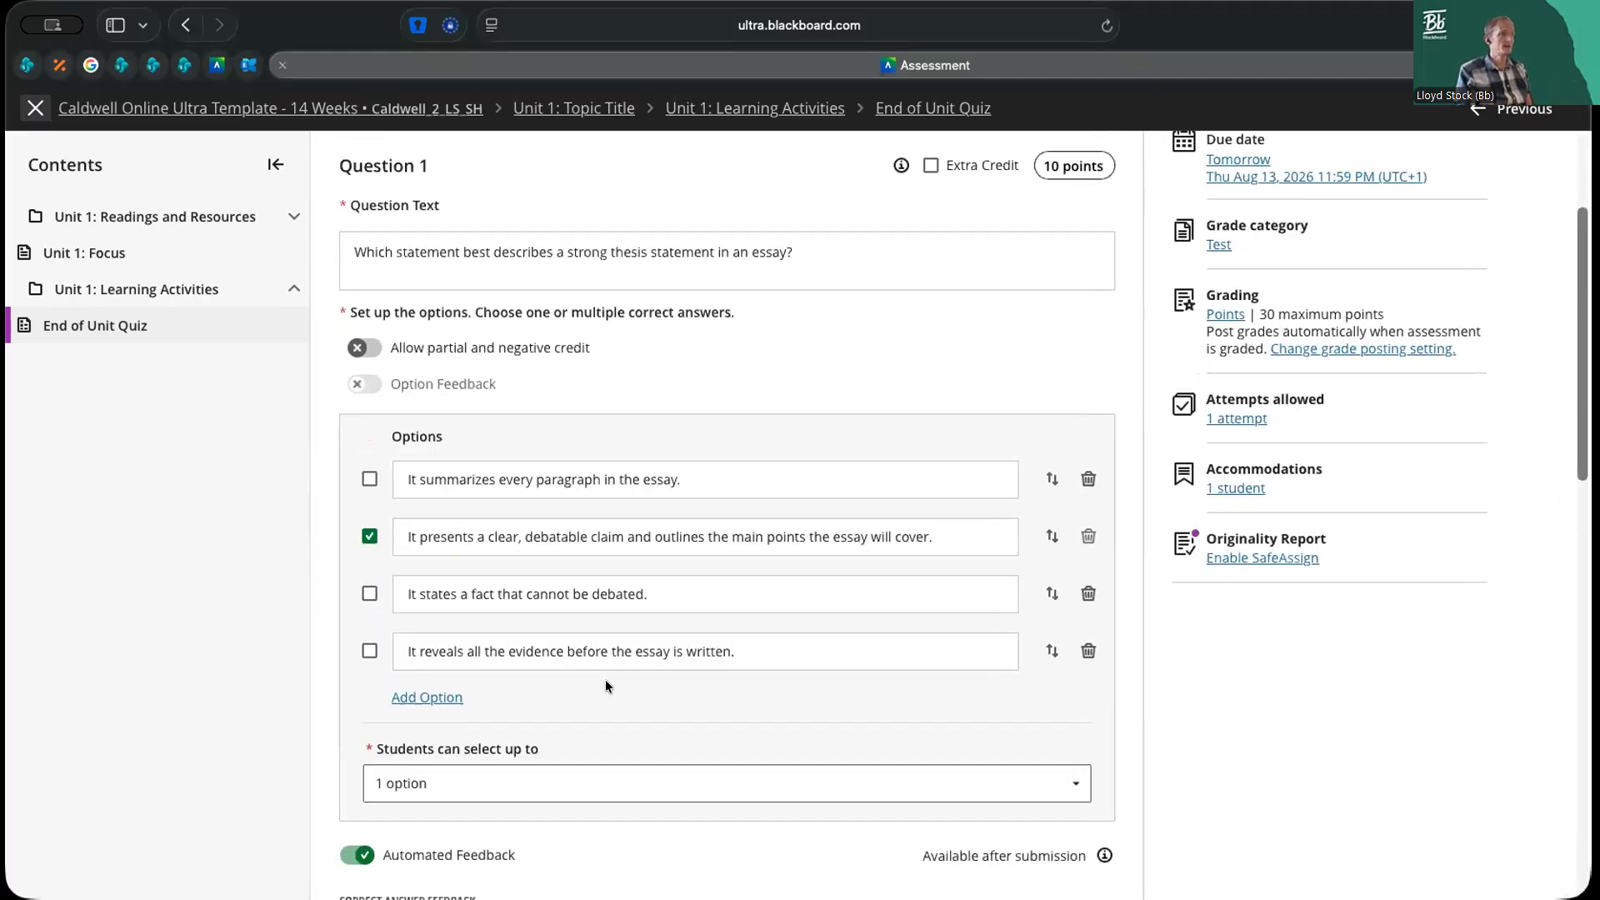
{"action": "scroll", "coordinate": [605, 679], "scroll_direction": "down", "scroll_amount": 3}
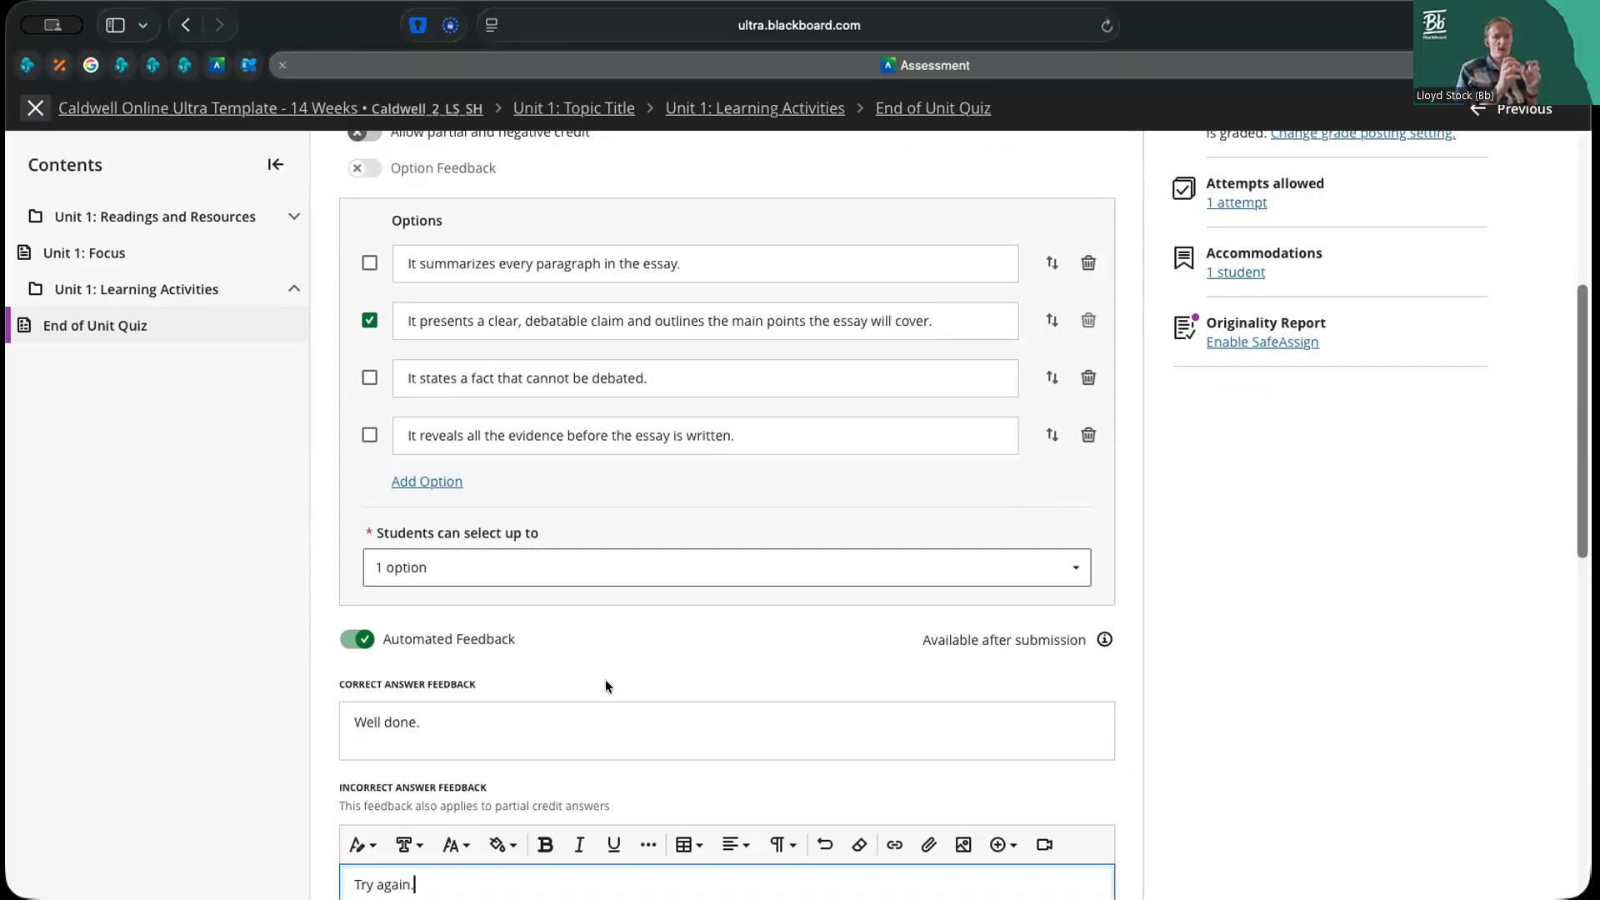
{"action": "scroll", "coordinate": [605, 679], "scroll_direction": "up", "scroll_amount": 5}
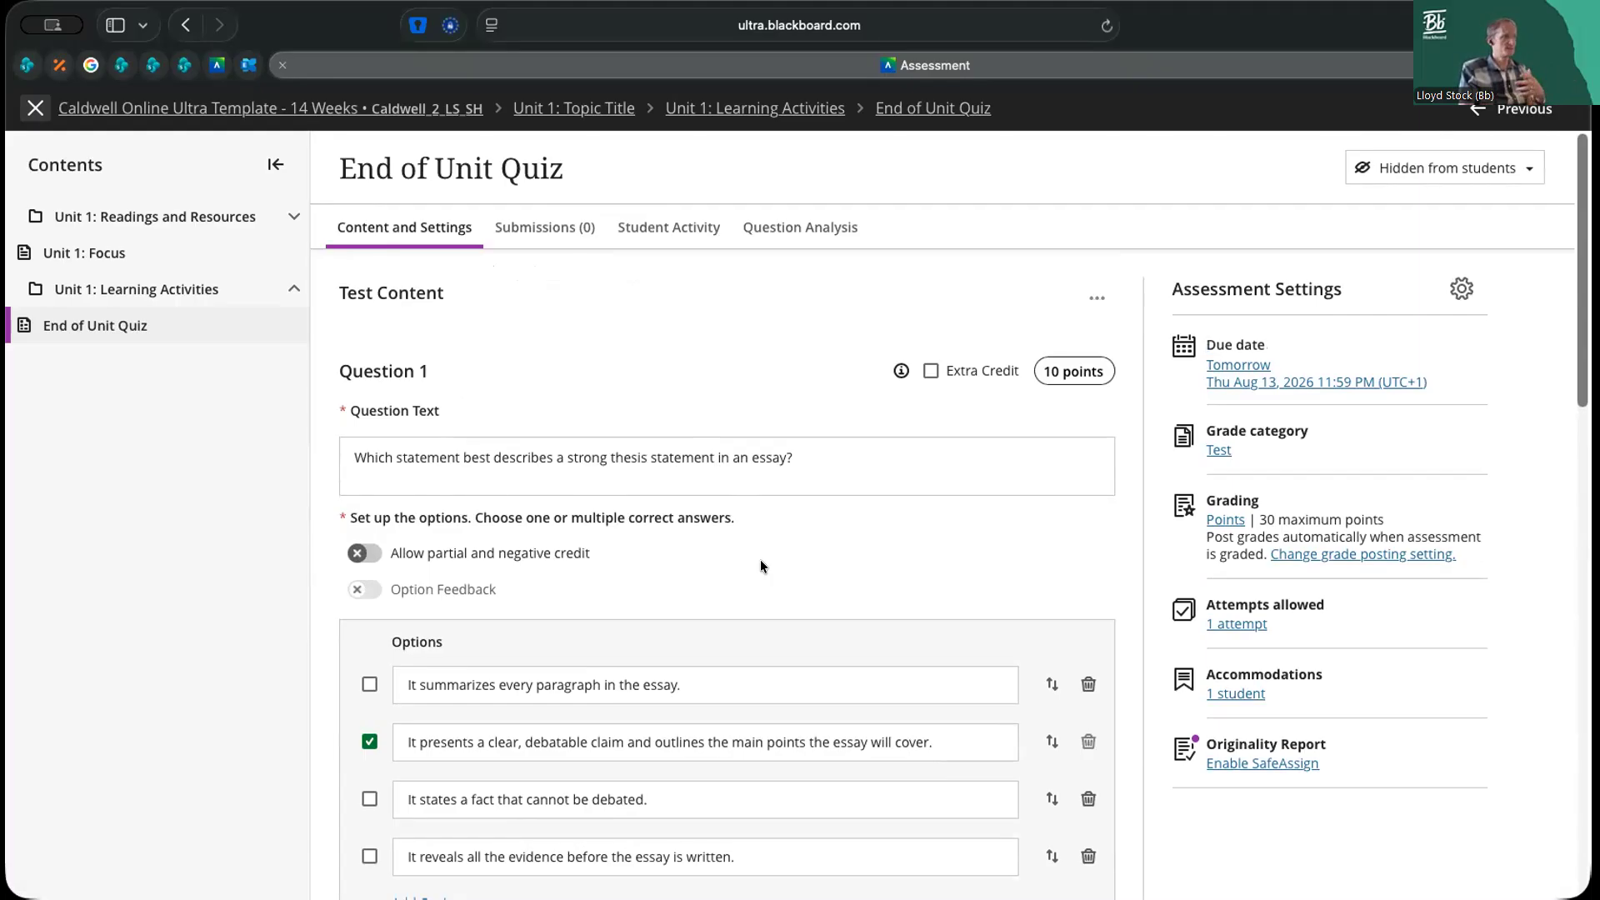
{"action": "scroll", "coordinate": [761, 559], "scroll_direction": "down", "scroll_amount": 6}
{"action": "scroll", "coordinate": [488, 659], "scroll_direction": "down", "scroll_amount": 1}
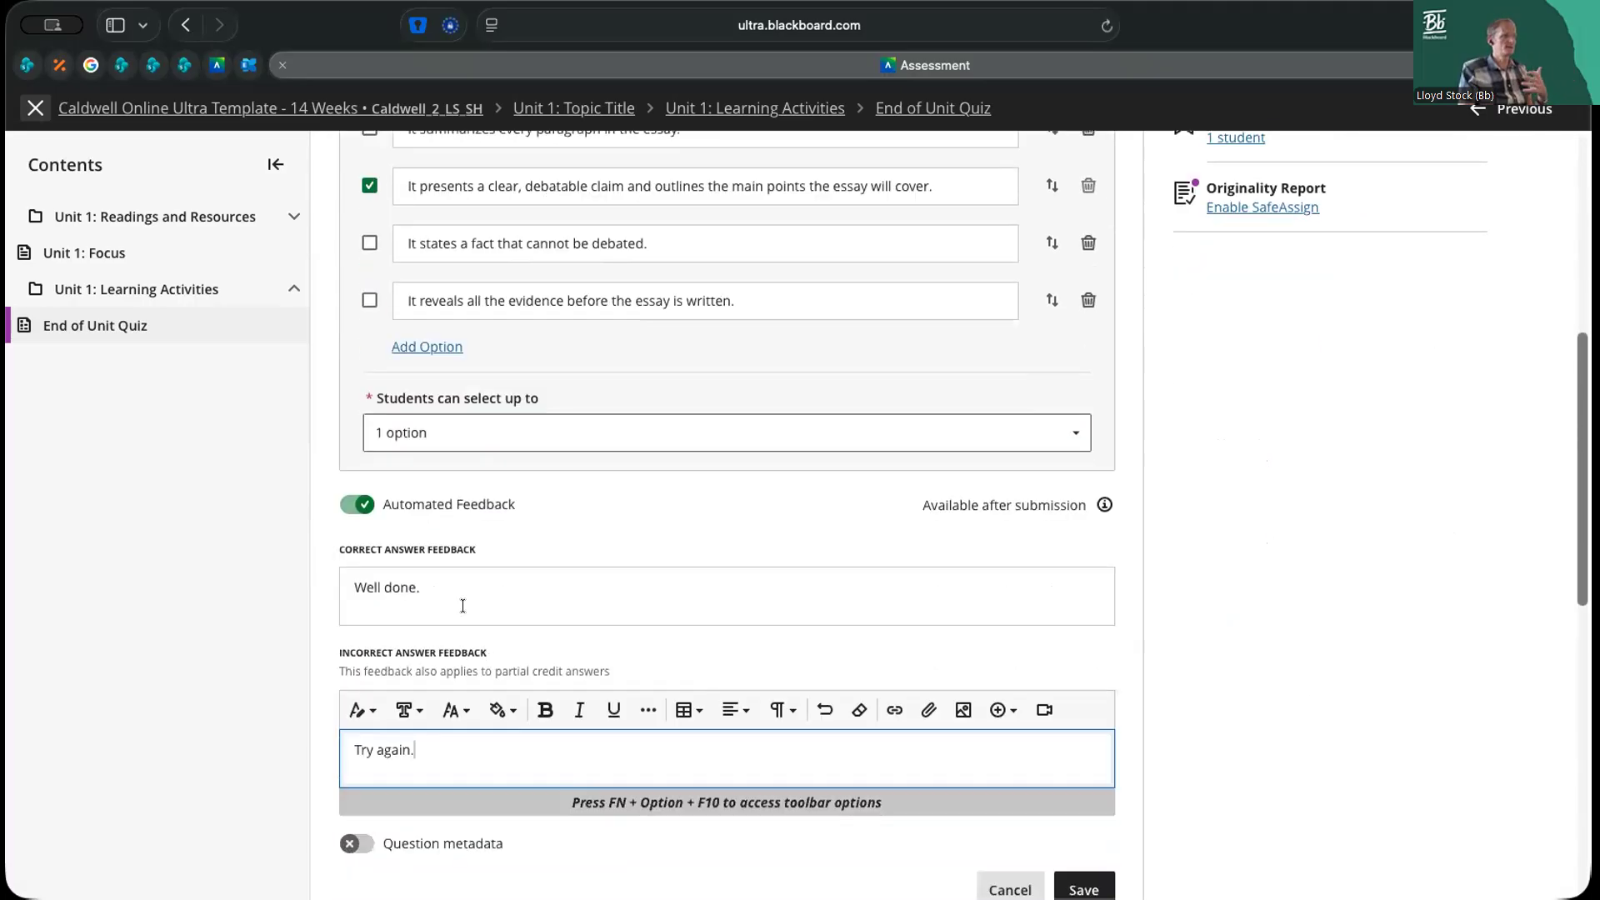
{"action": "scroll", "coordinate": [466, 600], "scroll_direction": "down", "scroll_amount": 1}
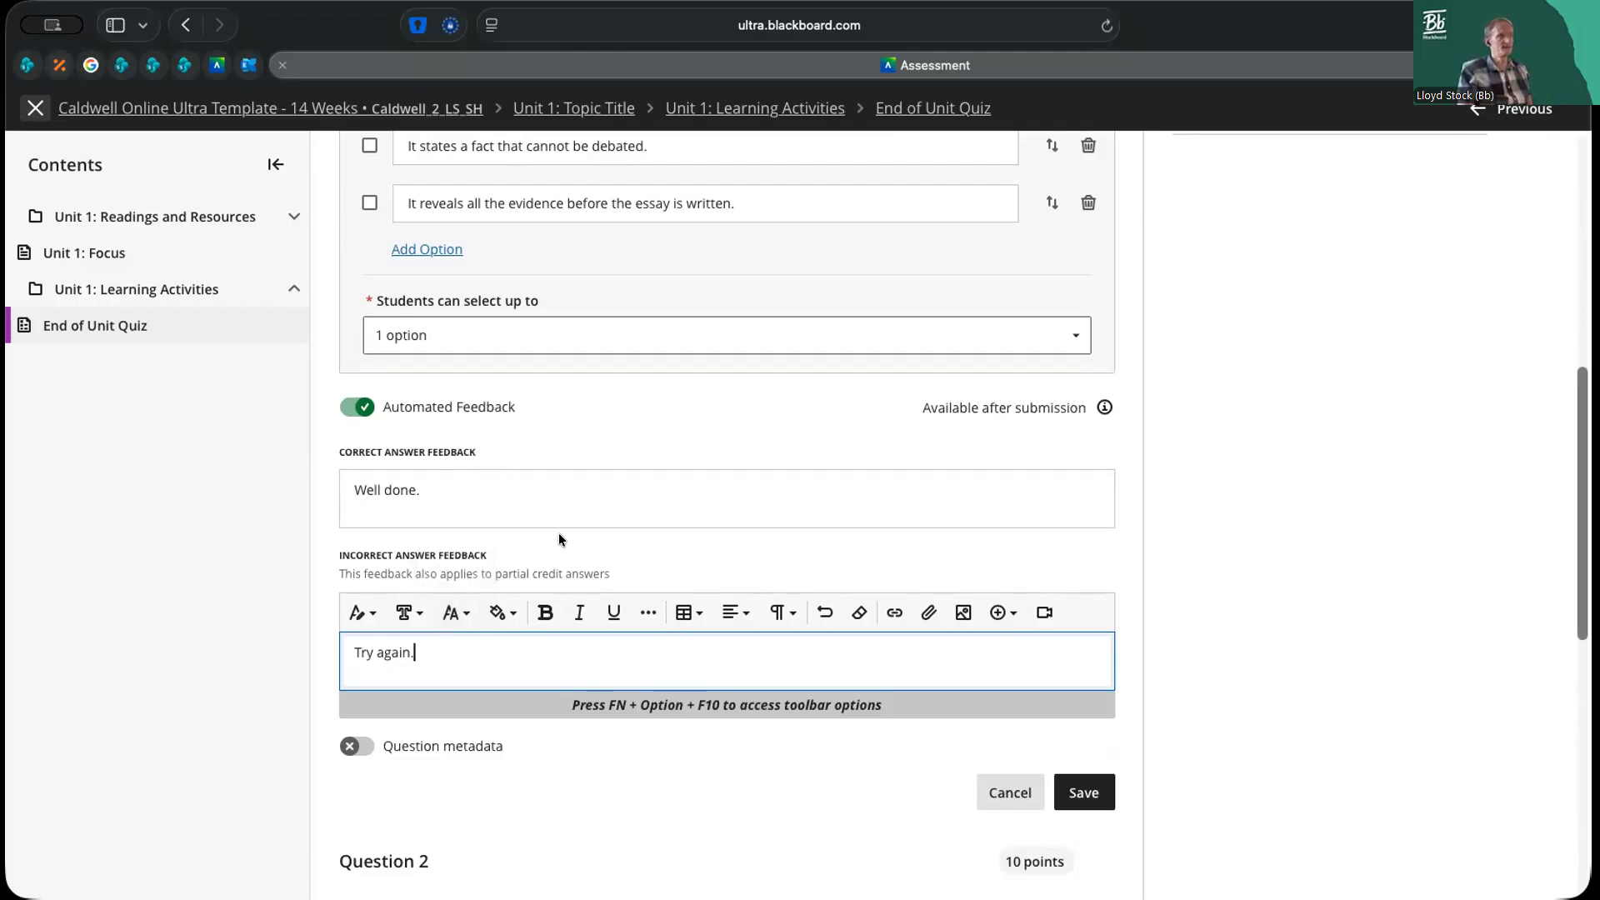
{"action": "scroll", "coordinate": [558, 534], "scroll_direction": "up", "scroll_amount": 4}
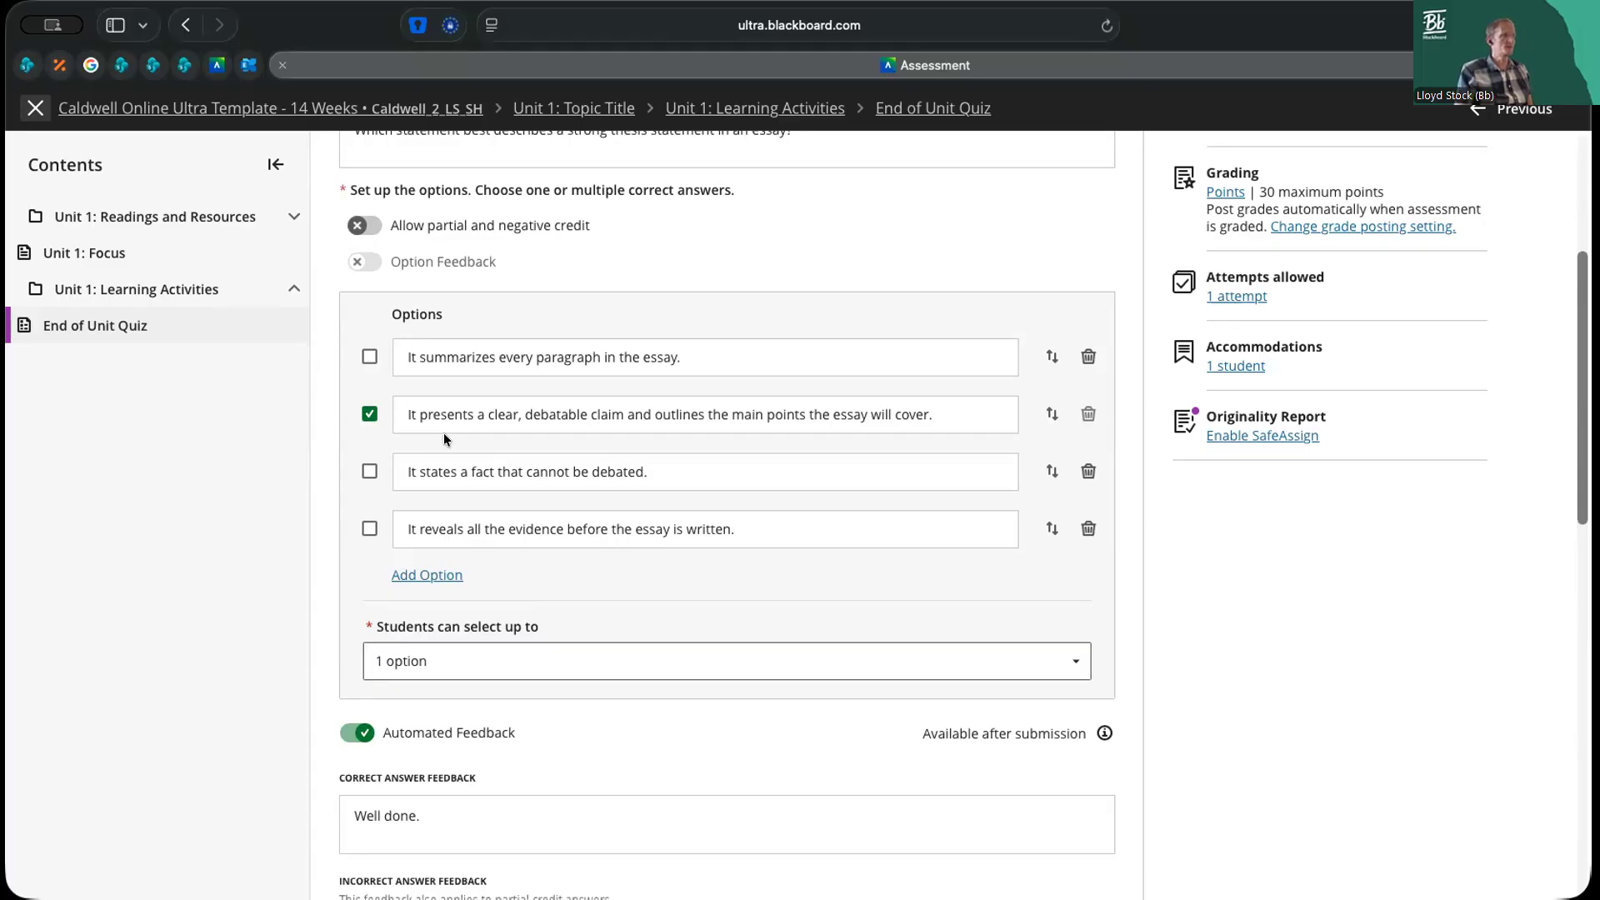
Add an empty fifth answer option to Question 1 and delete it, and try reordering the correct answer option
{"action": "scroll", "coordinate": [725, 354], "scroll_direction": "up", "scroll_amount": 1}
{"action": "scroll", "coordinate": [724, 354], "scroll_direction": "up", "scroll_amount": 2}
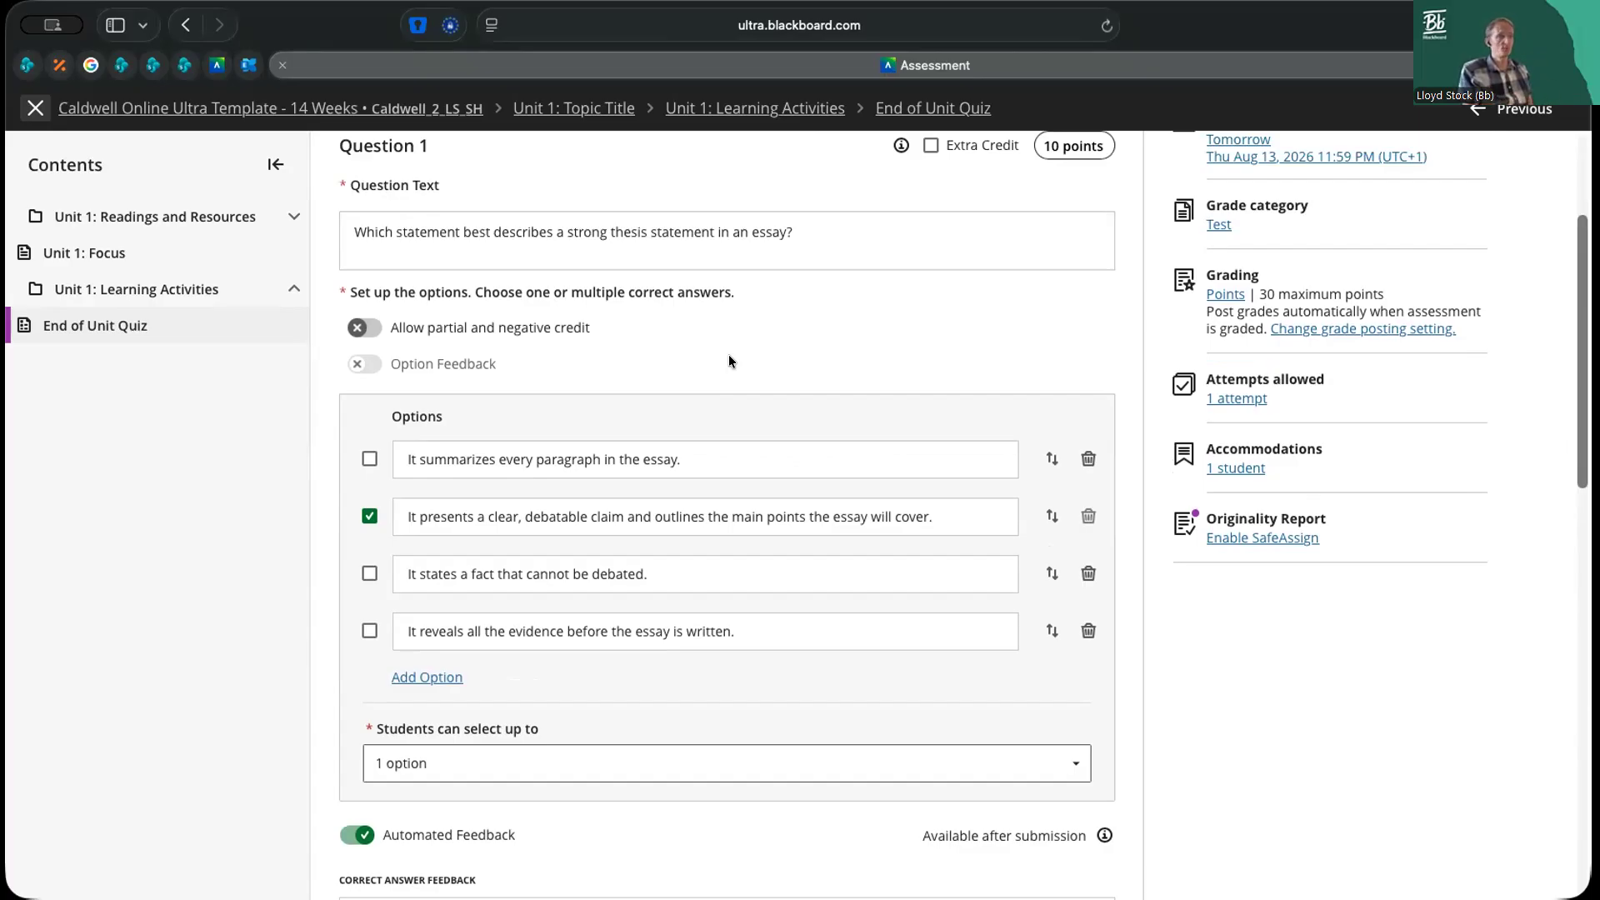
{"action": "left_click", "coordinate": [429, 677]}
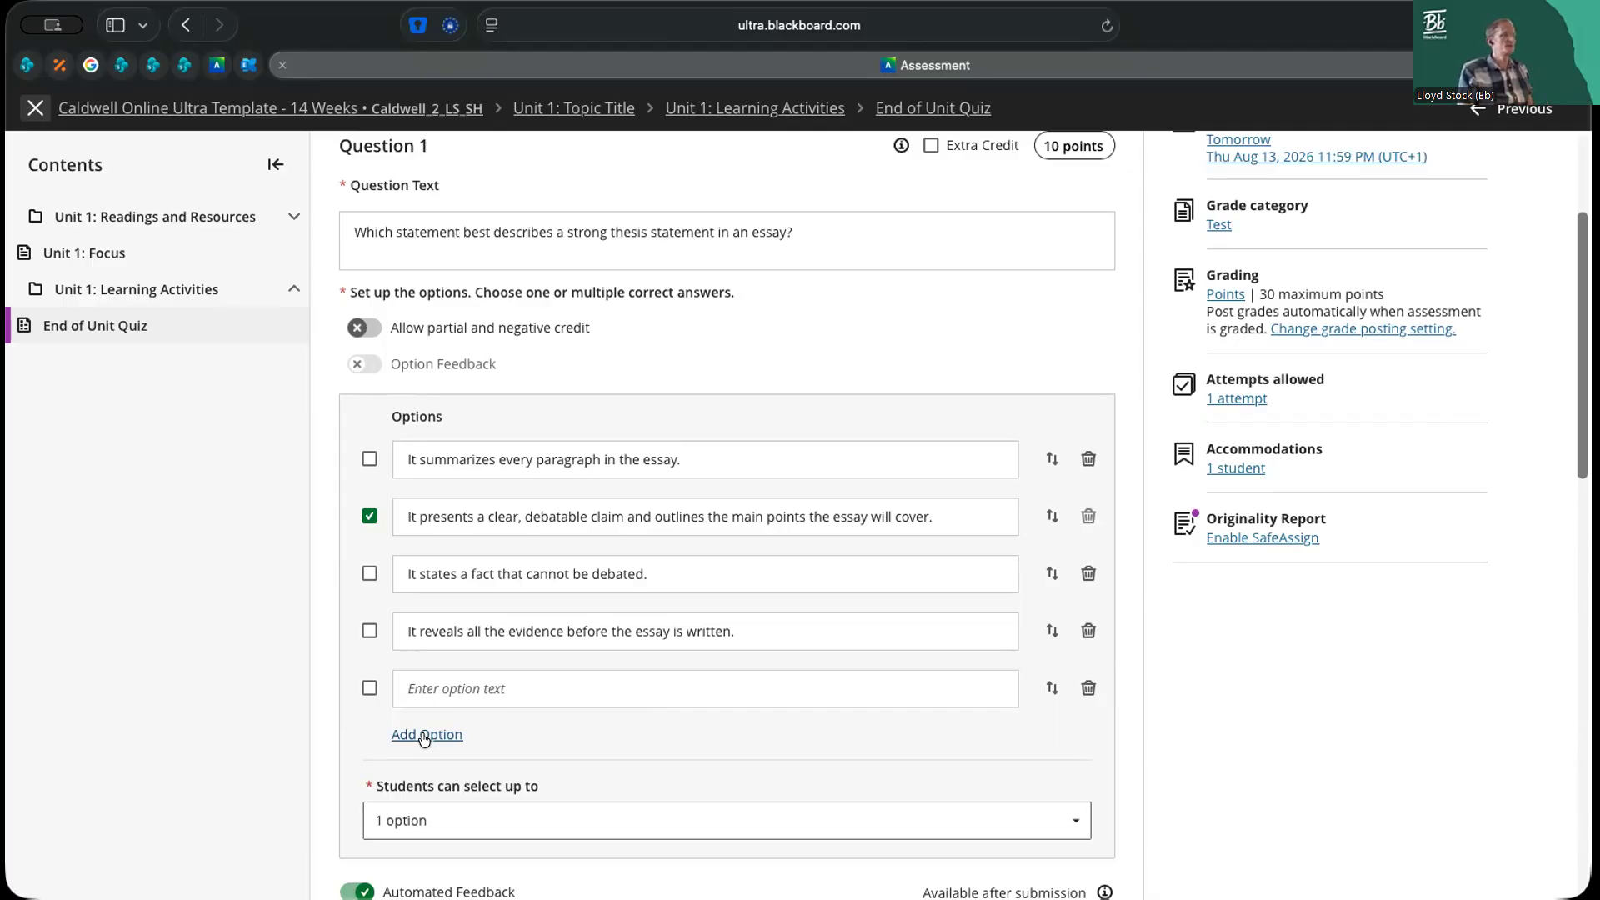
{"action": "left_click", "coordinate": [1088, 688]}
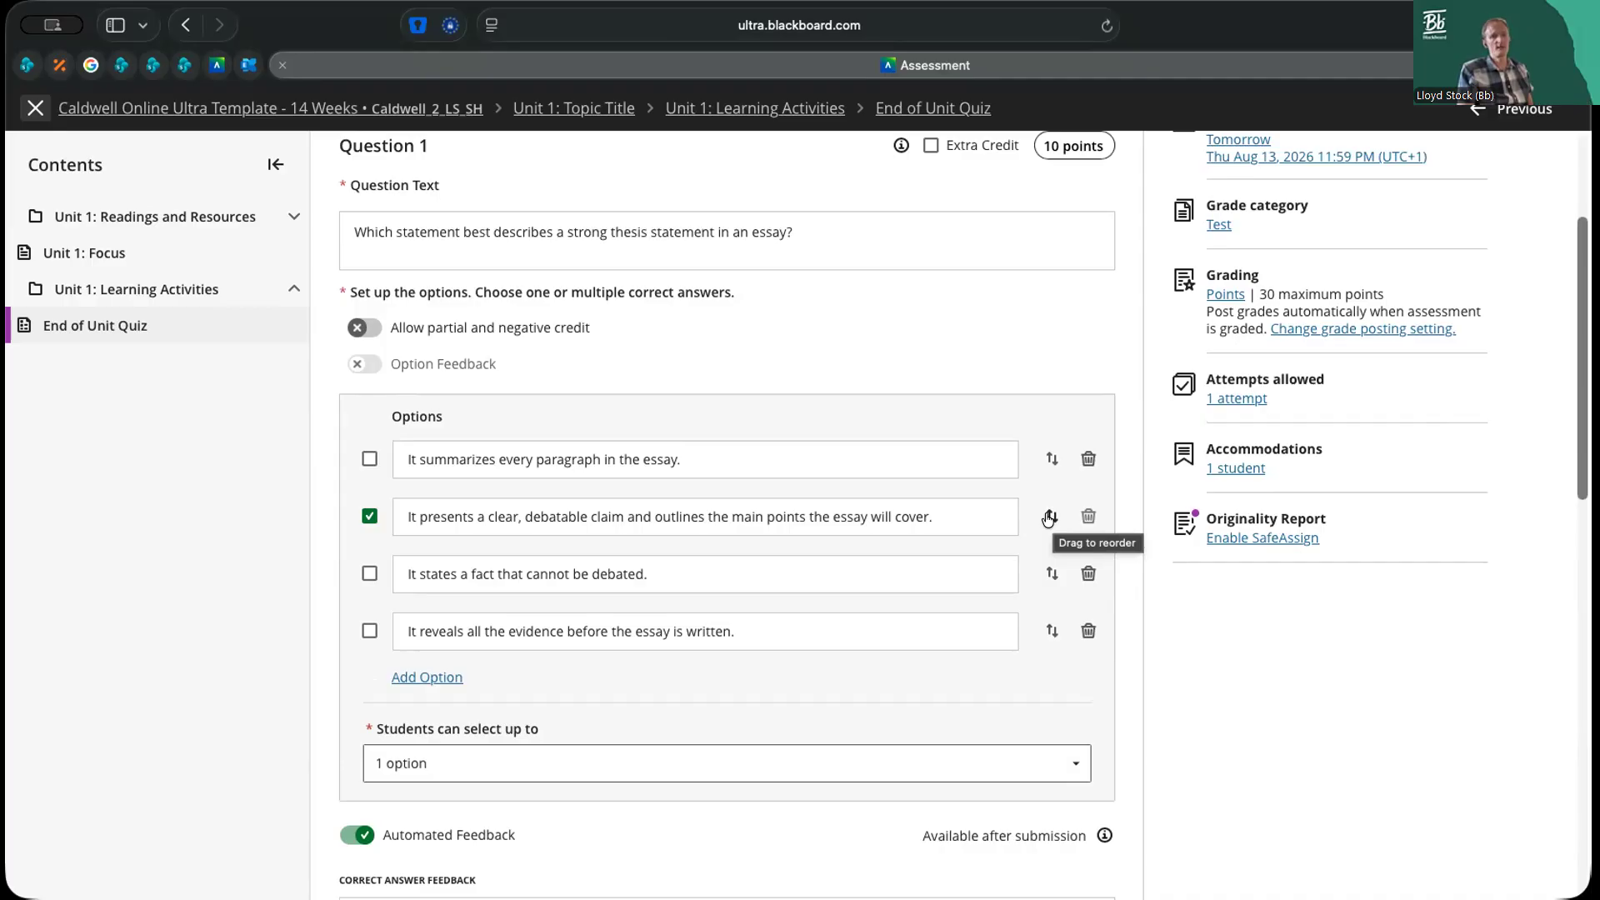
{"action": "left_click_drag", "start_coordinate": [1049, 518], "coordinate": [1053, 554]}
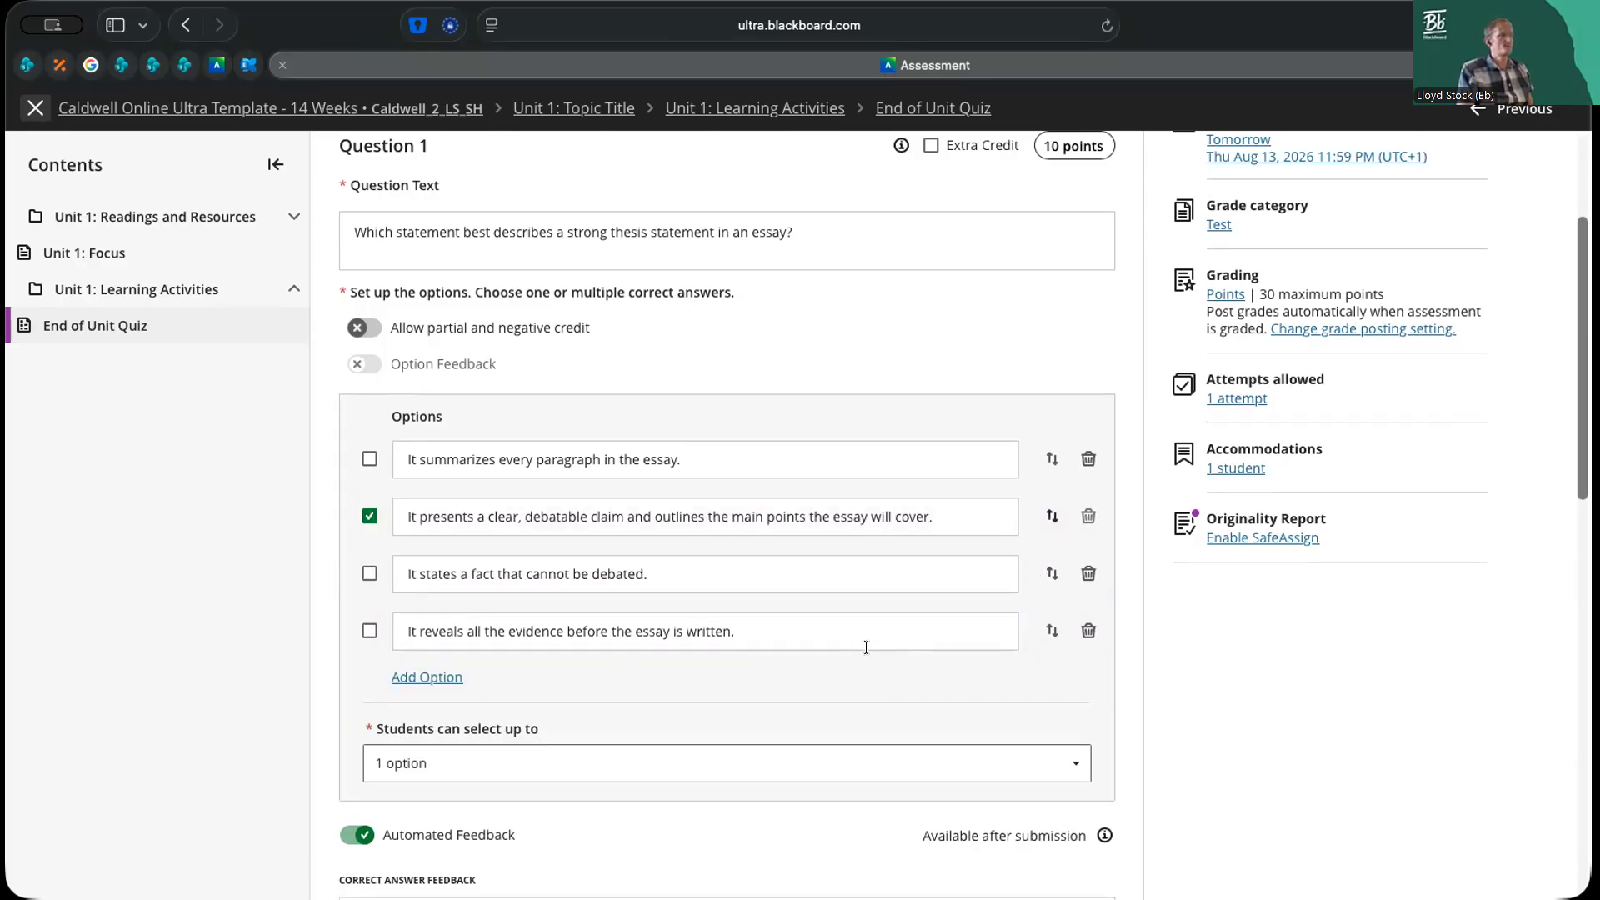
Let students select up to 4 options in Question 1 and save the question
{"action": "scroll", "coordinate": [721, 662], "scroll_direction": "down", "scroll_amount": 3}
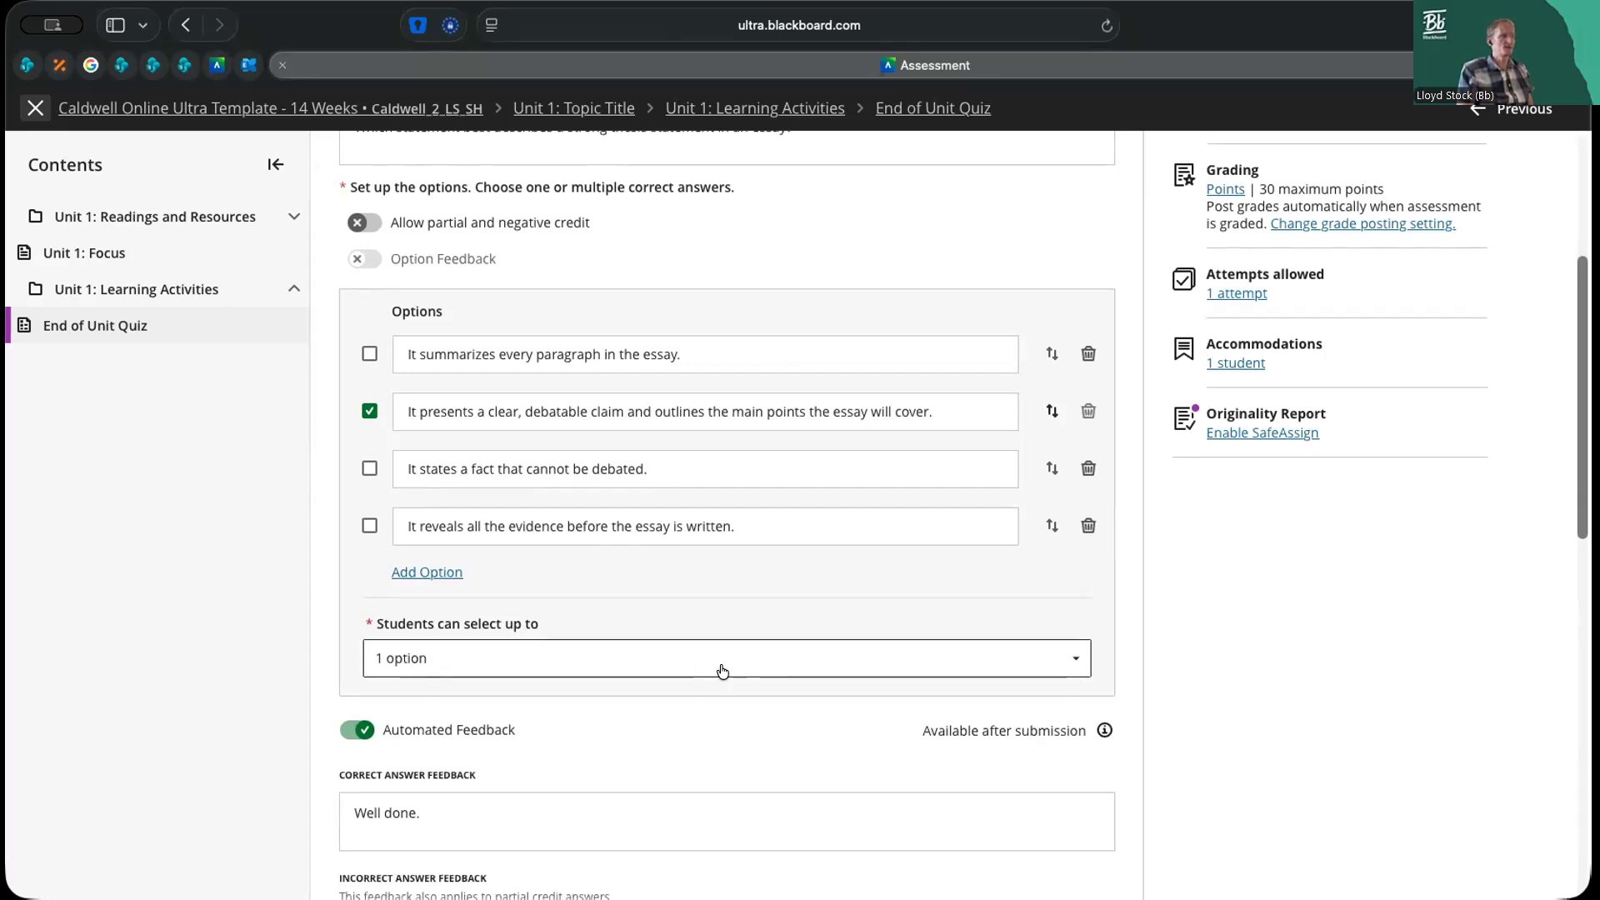
{"action": "scroll", "coordinate": [722, 671], "scroll_direction": "up", "scroll_amount": 8}
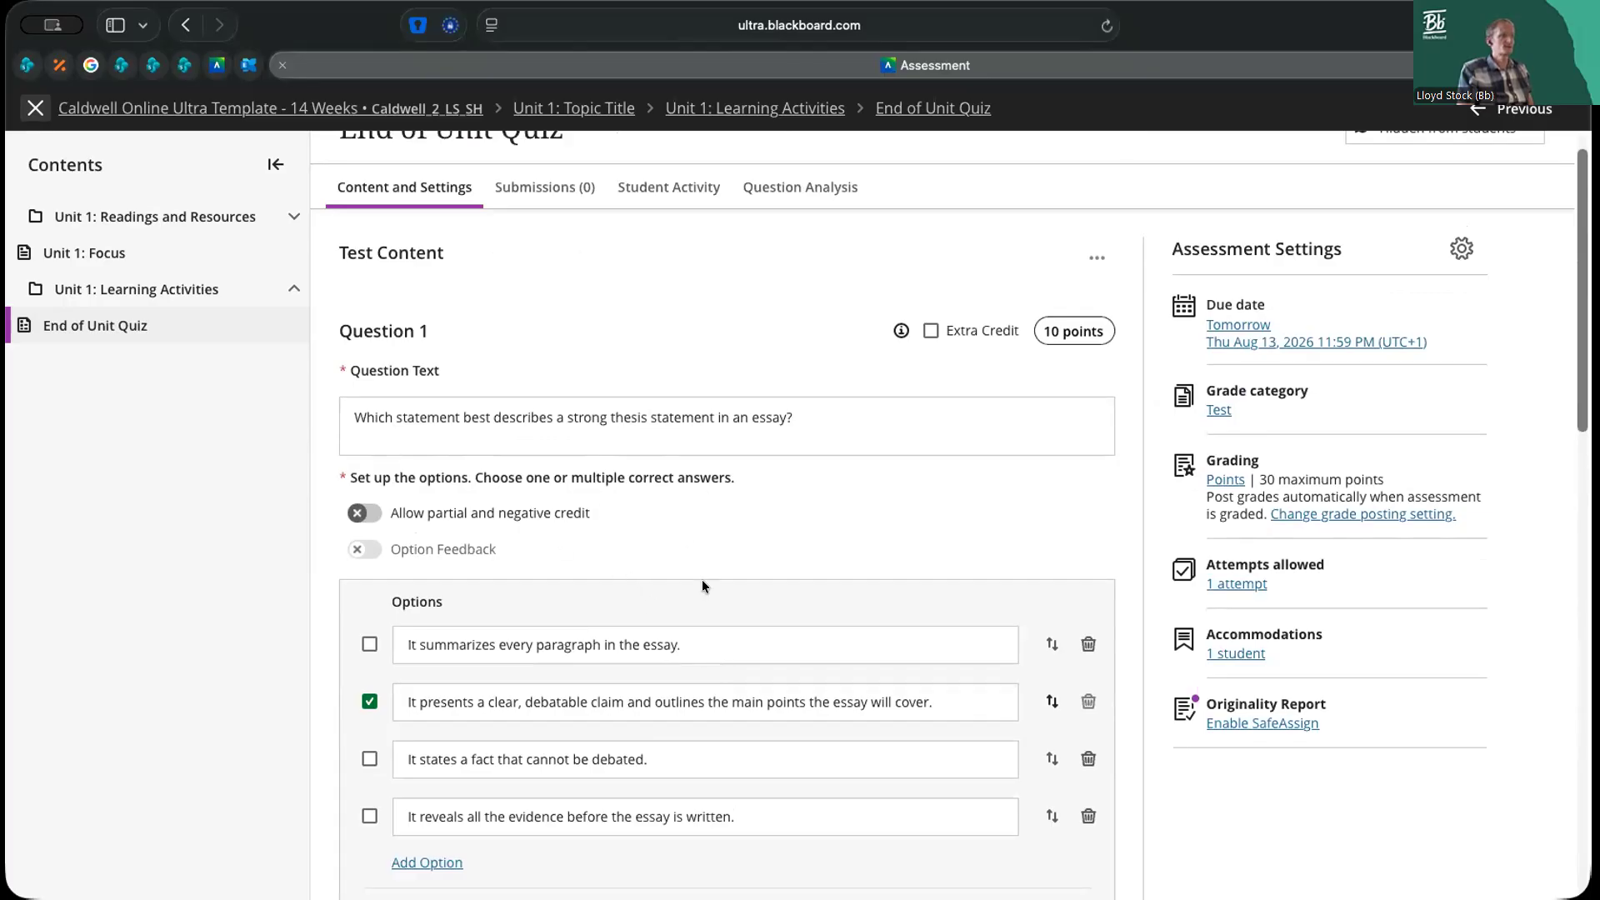
{"action": "scroll", "coordinate": [702, 586], "scroll_direction": "down", "scroll_amount": 8}
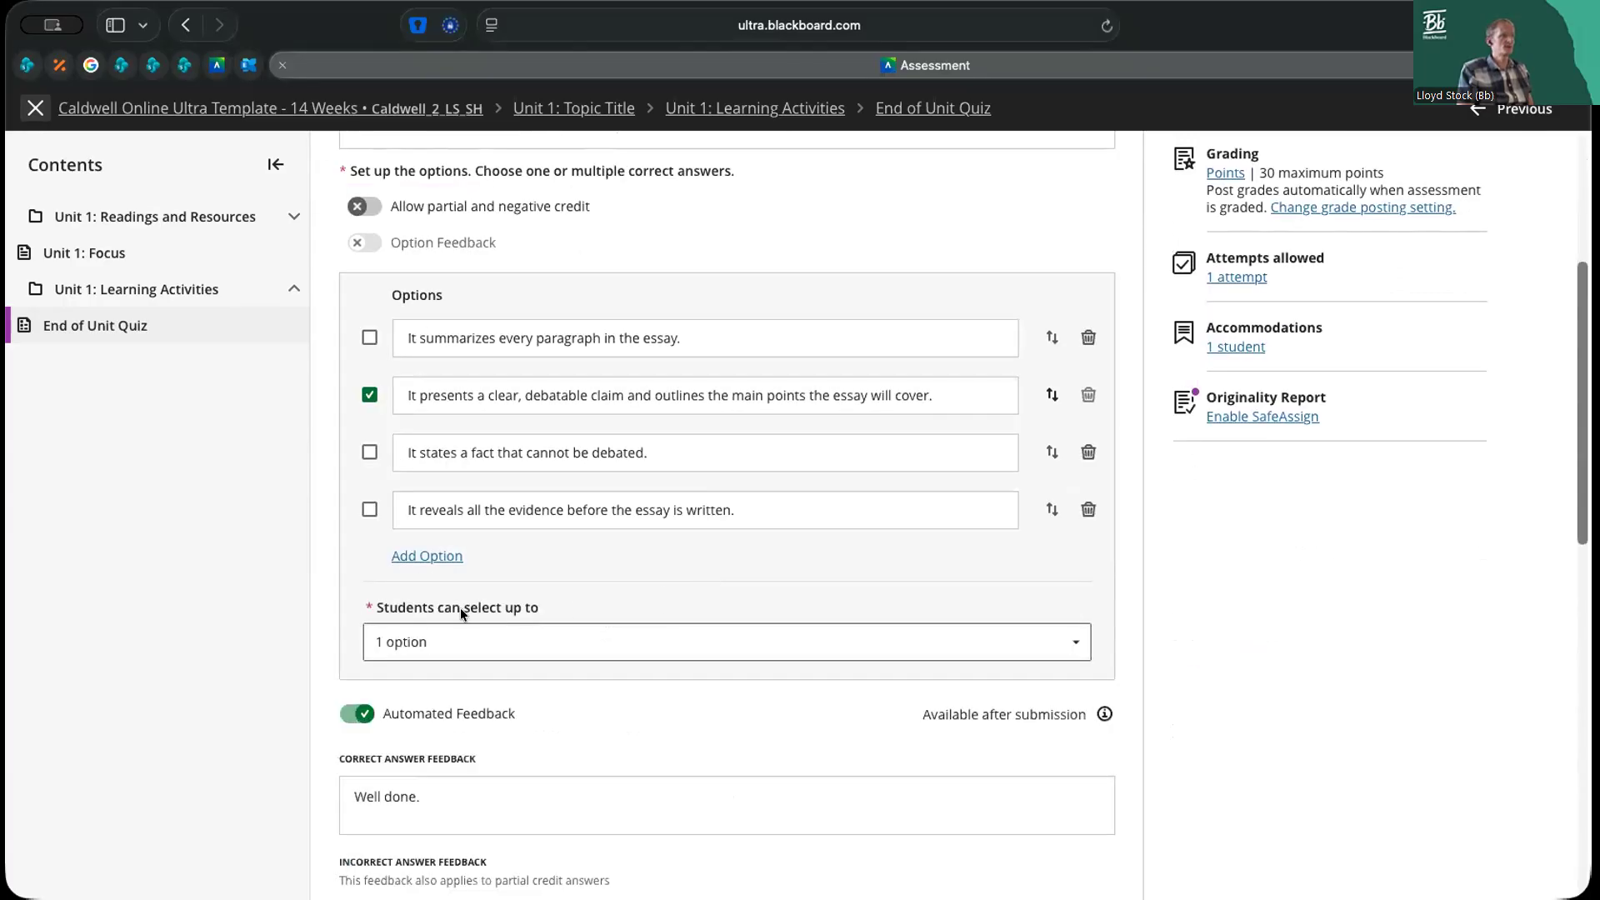
{"action": "left_click", "coordinate": [484, 647]}
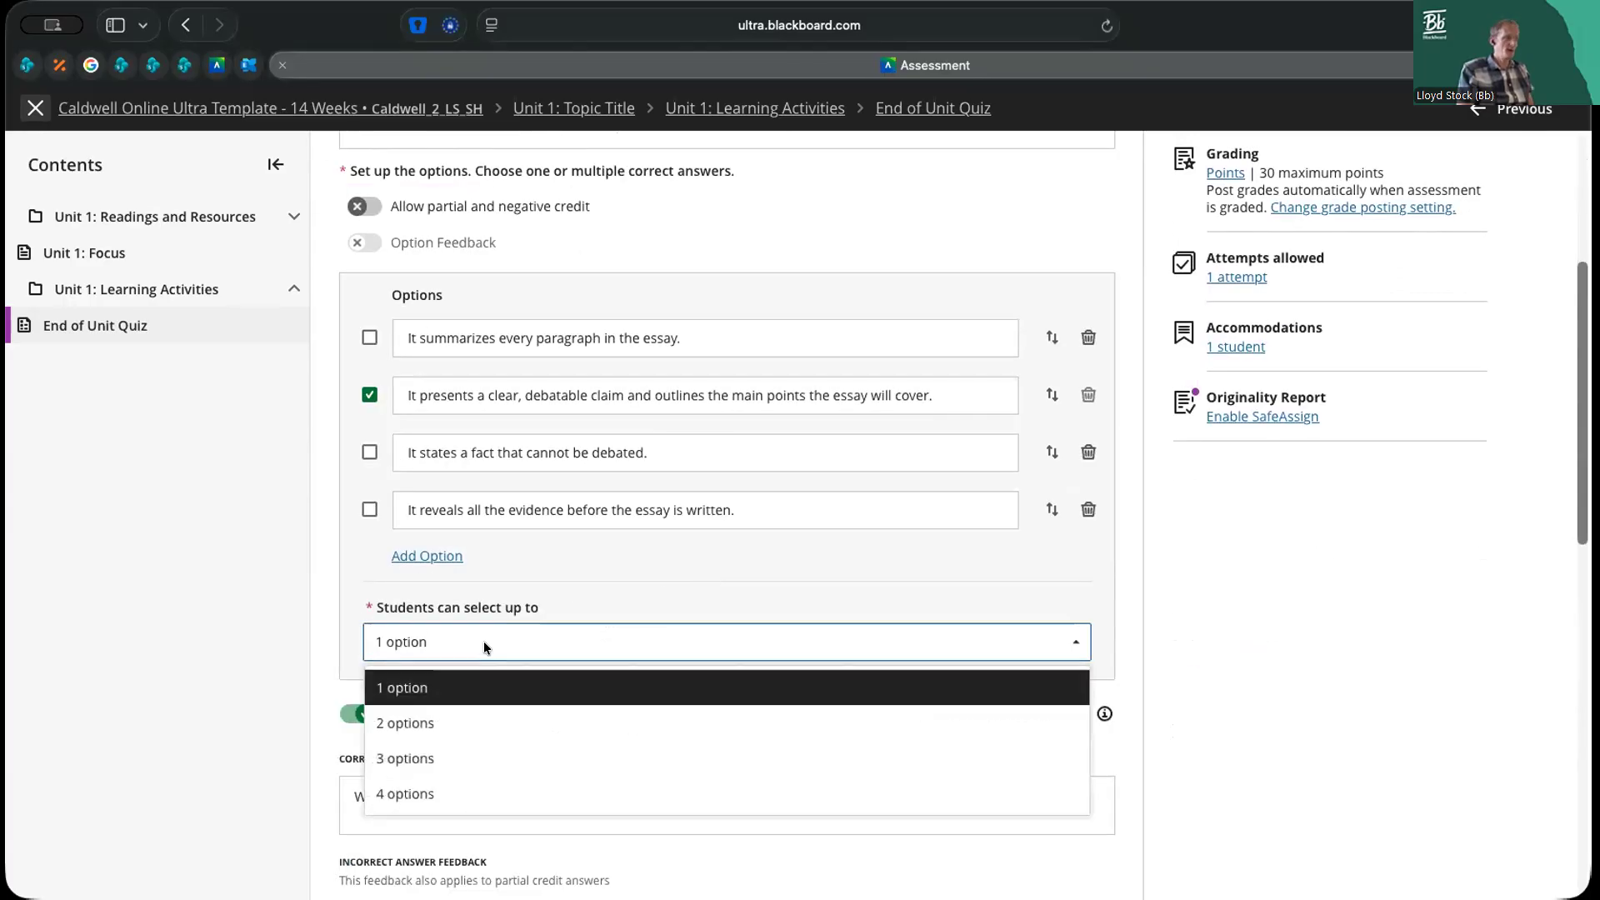
{"action": "left_click", "coordinate": [483, 795]}
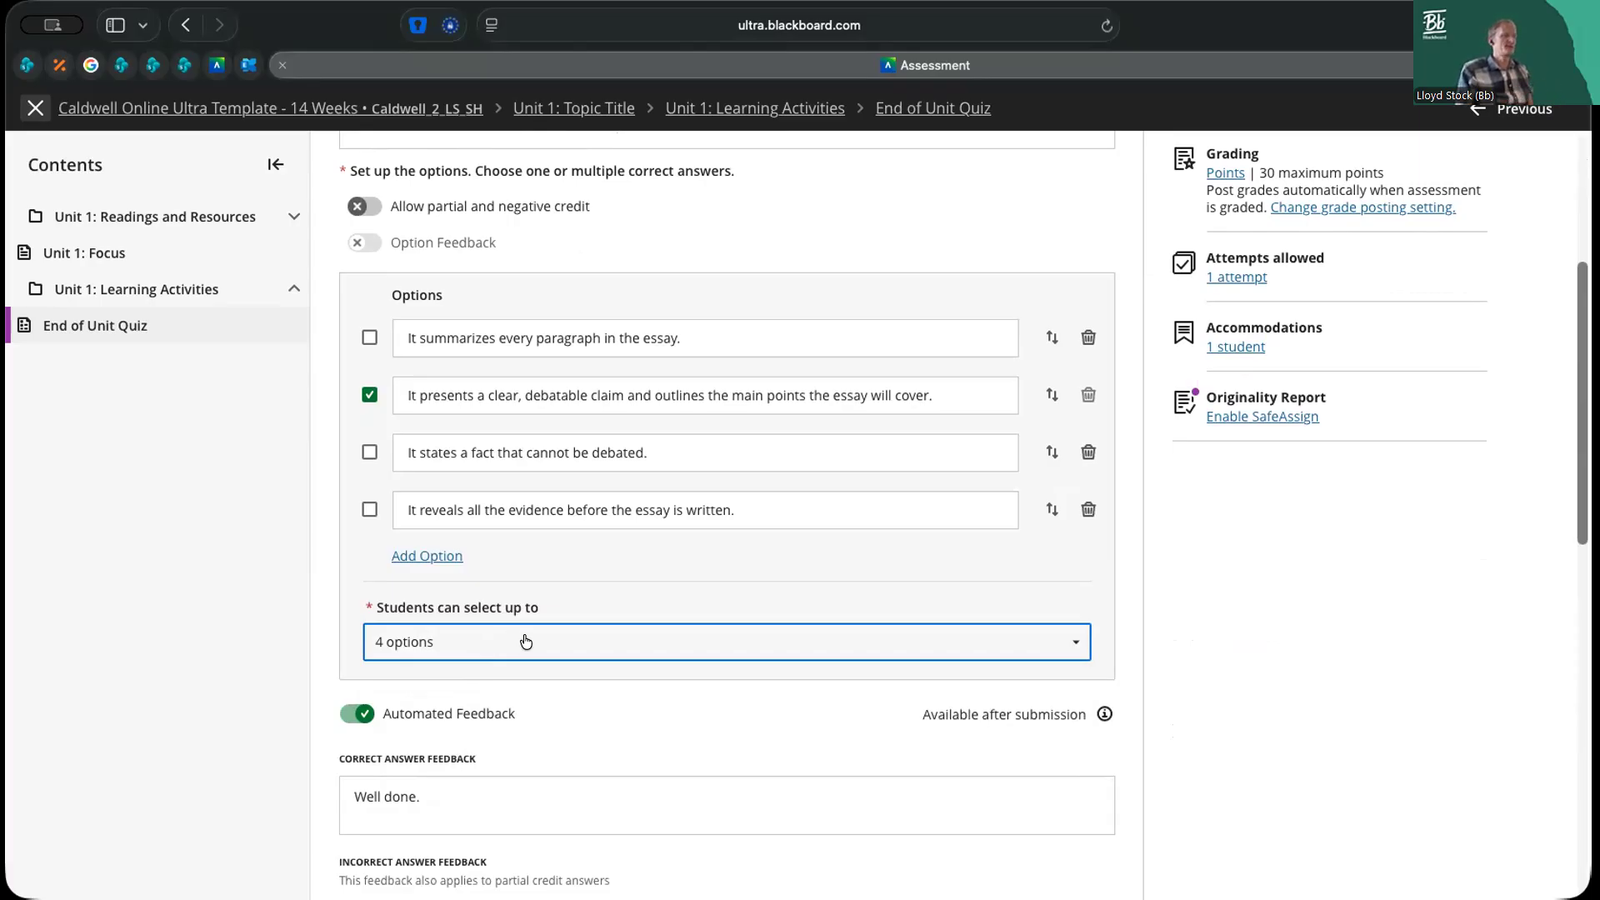
{"action": "scroll", "coordinate": [914, 509], "scroll_direction": "up", "scroll_amount": 3}
{"action": "scroll", "coordinate": [1080, 388], "scroll_direction": "up", "scroll_amount": 2}
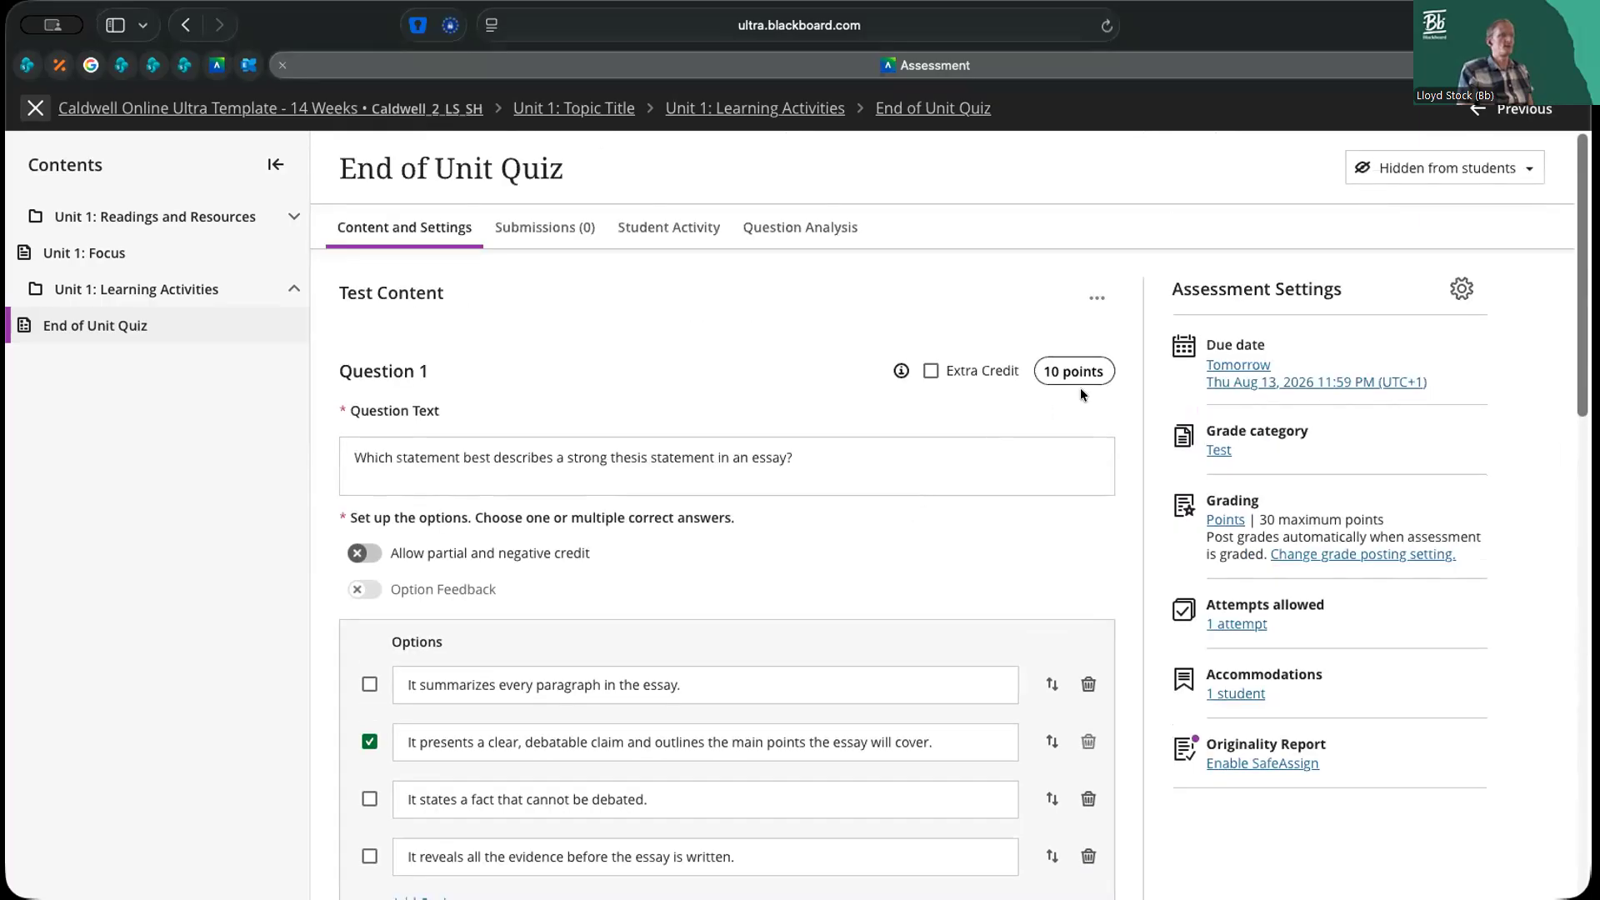
{"action": "scroll", "coordinate": [1011, 503], "scroll_direction": "down", "scroll_amount": 12}
{"action": "left_click", "coordinate": [1083, 647]}
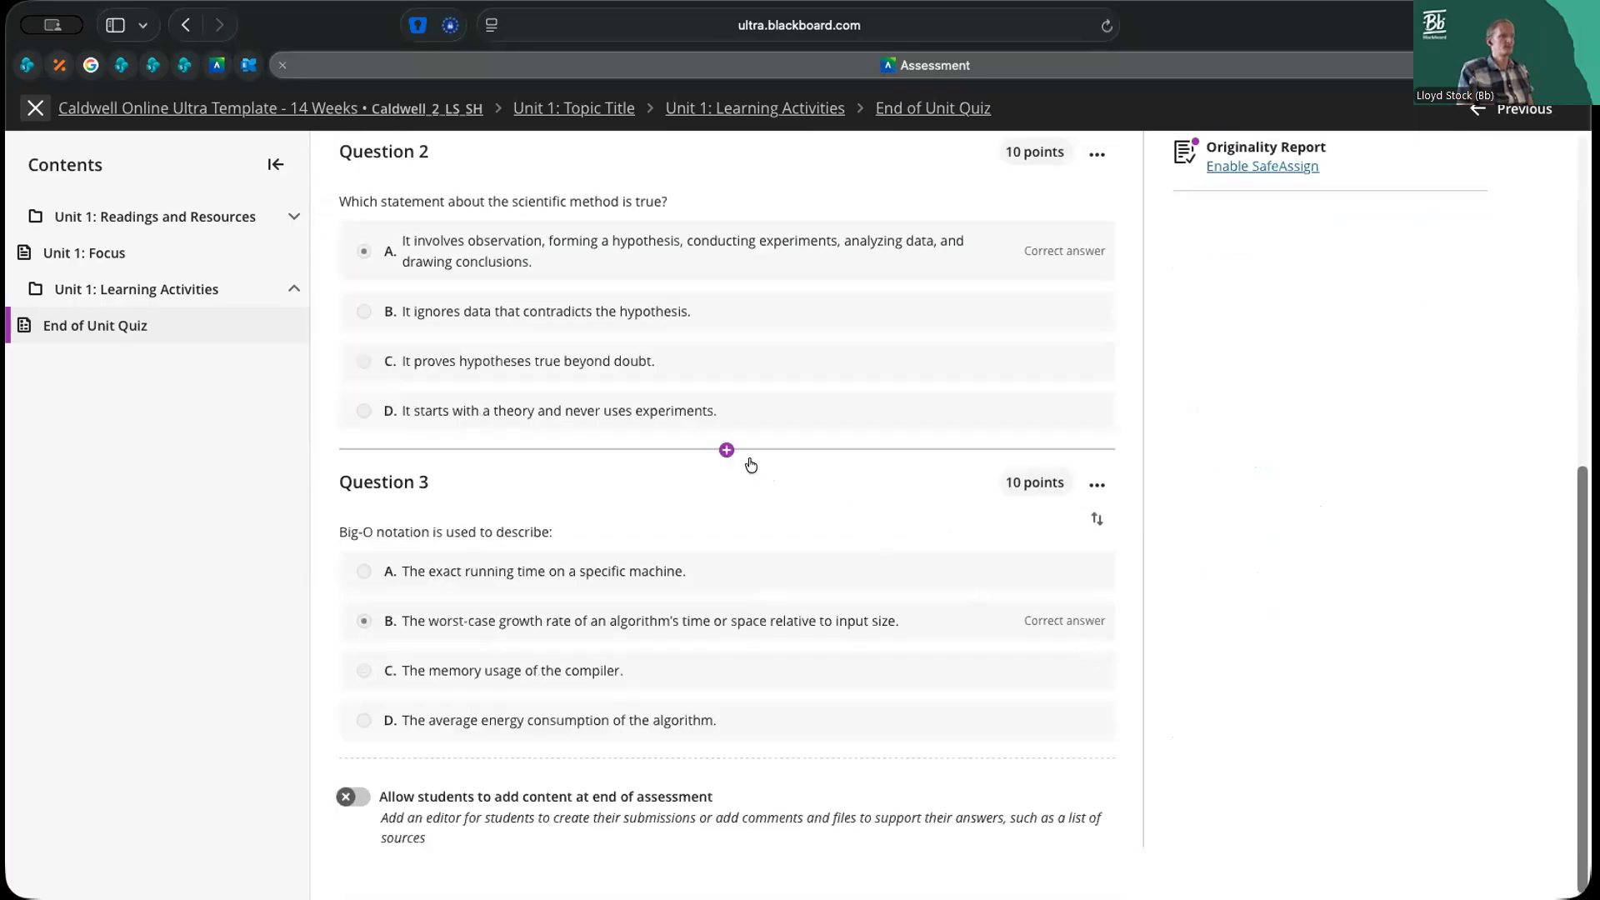
Look over the question and content types that can be inserted between Questions 2 and 3, without adding any
{"action": "left_click", "coordinate": [724, 451]}
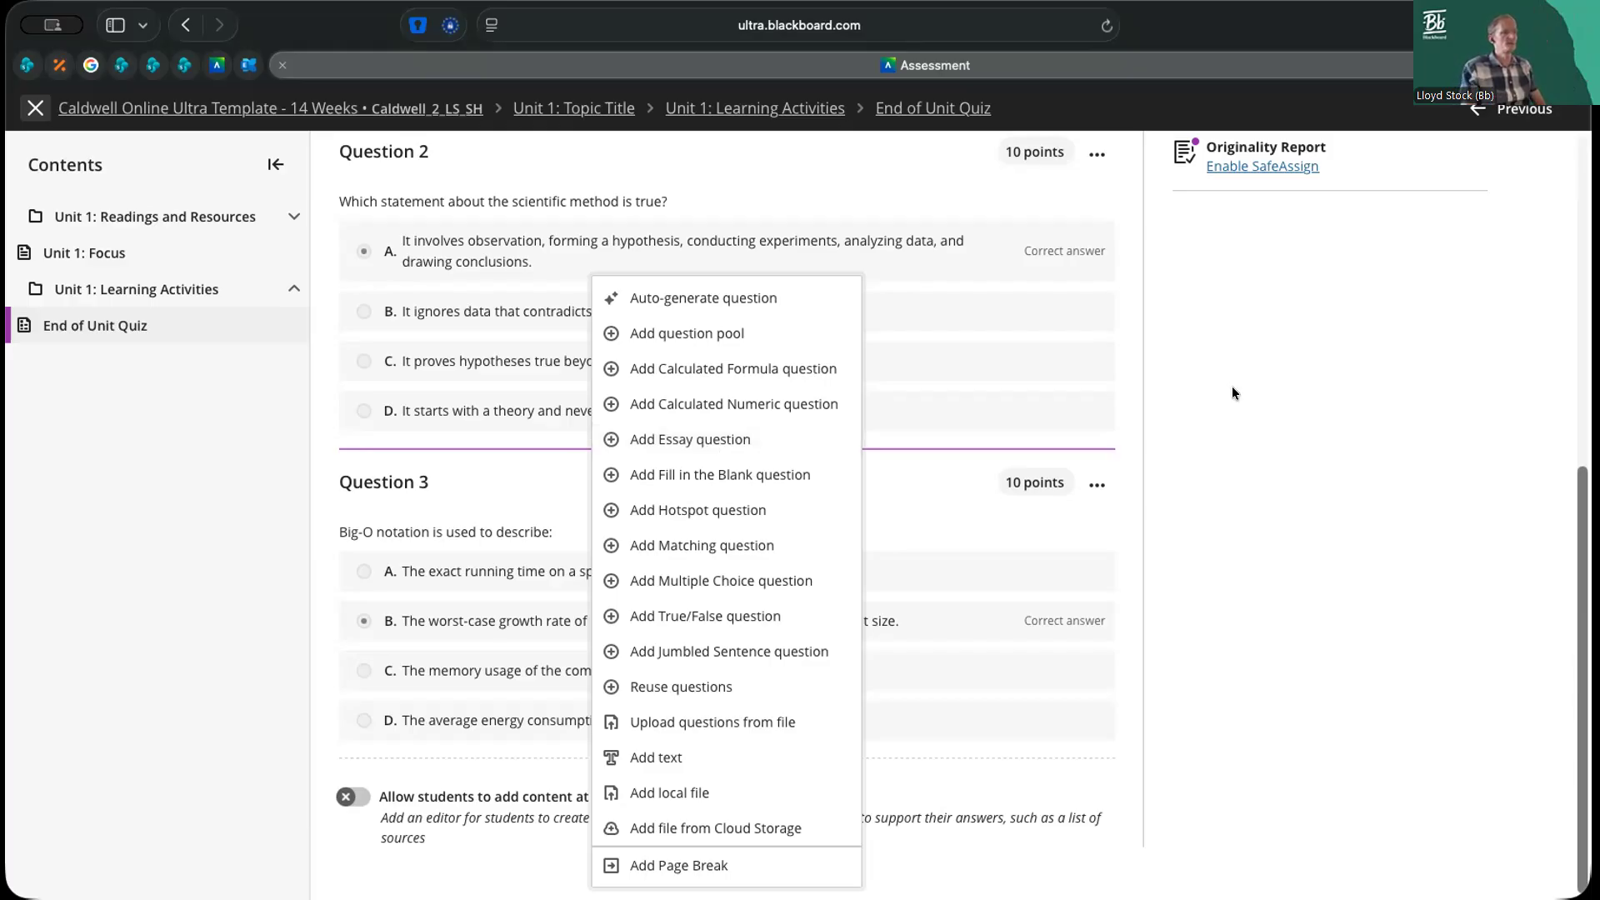
{"action": "left_click", "coordinate": [1200, 408]}
{"action": "scroll", "coordinate": [1197, 407], "scroll_direction": "up", "scroll_amount": 3}
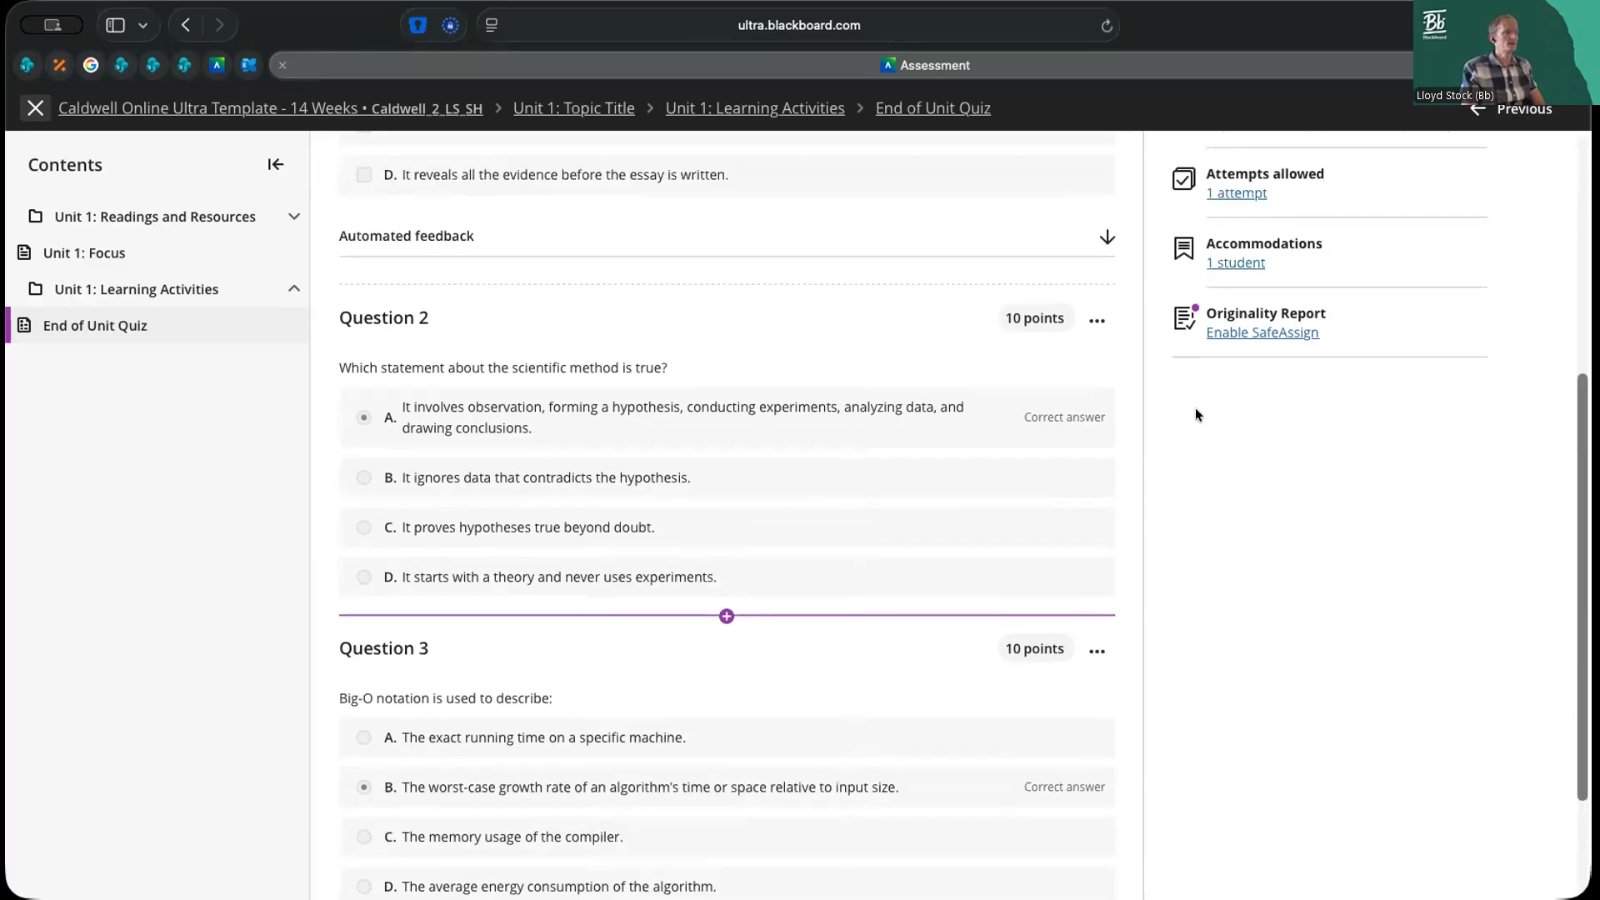
{"action": "scroll", "coordinate": [1153, 371], "scroll_direction": "up", "scroll_amount": 5}
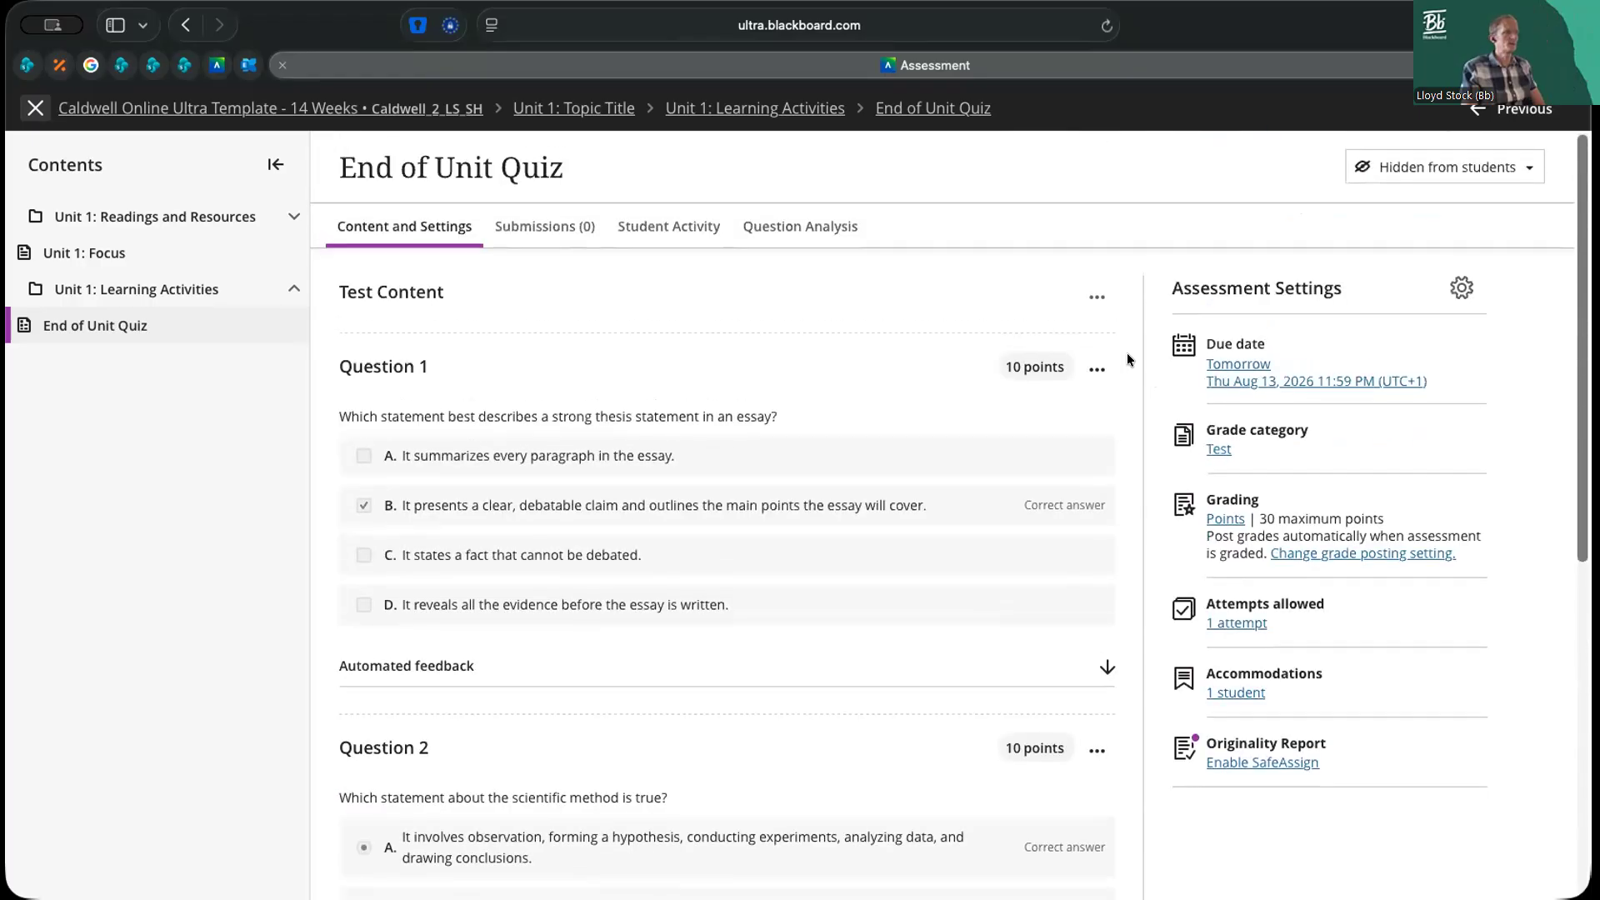
Edit Question 1 so that students can select only 1 option
{"action": "left_click", "coordinate": [1097, 369]}
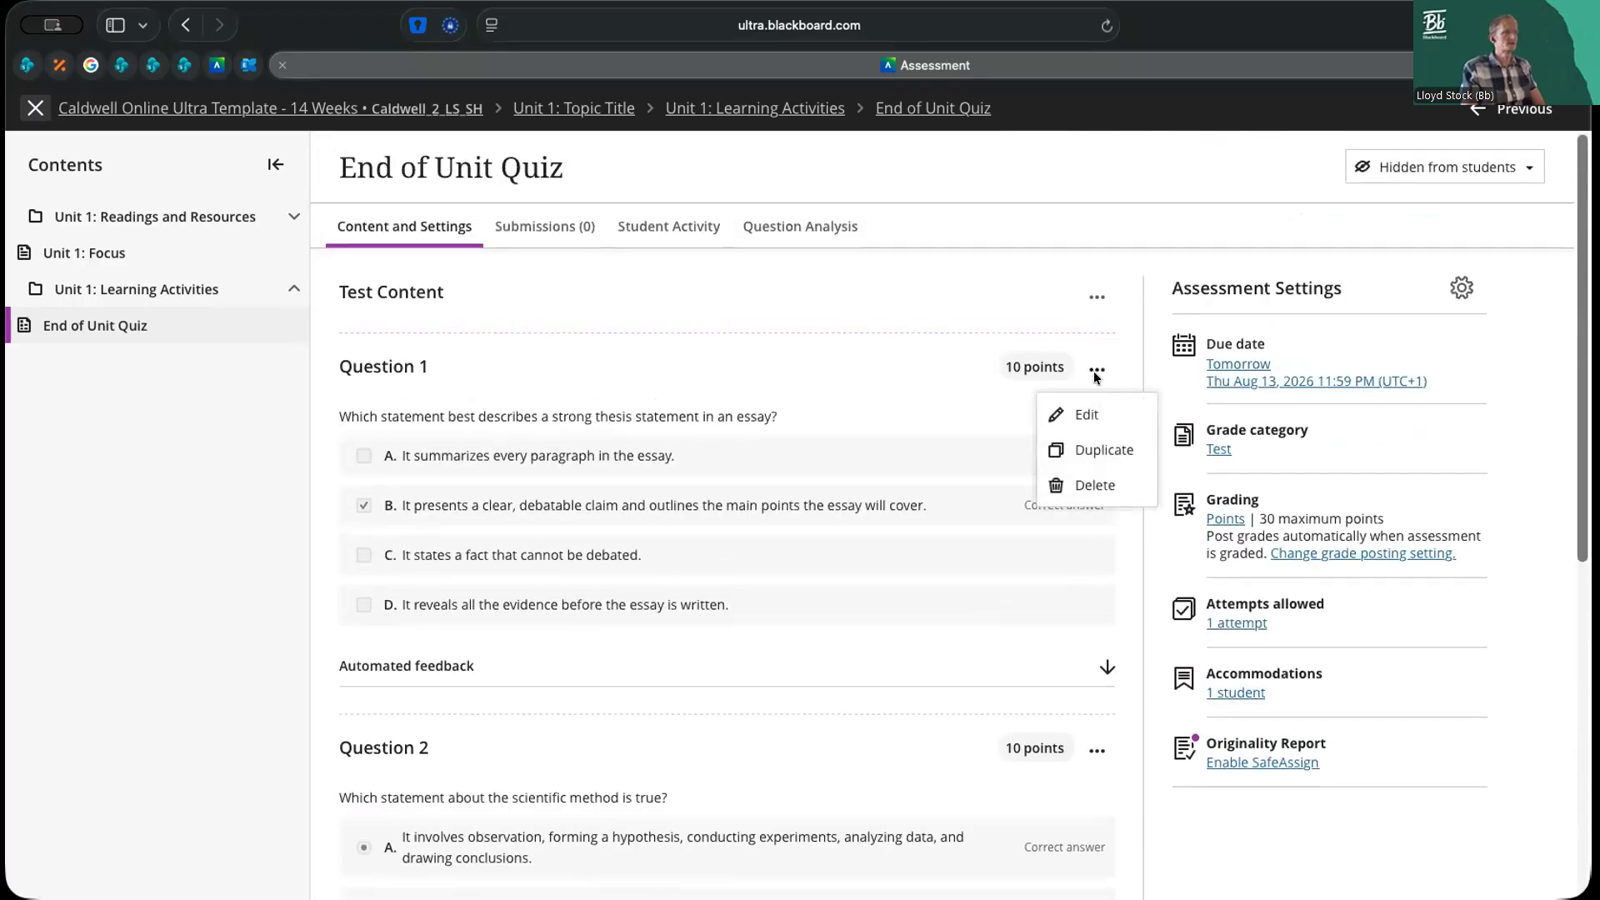
{"action": "left_click", "coordinate": [1087, 414]}
{"action": "scroll", "coordinate": [1112, 454], "scroll_direction": "down", "scroll_amount": 5}
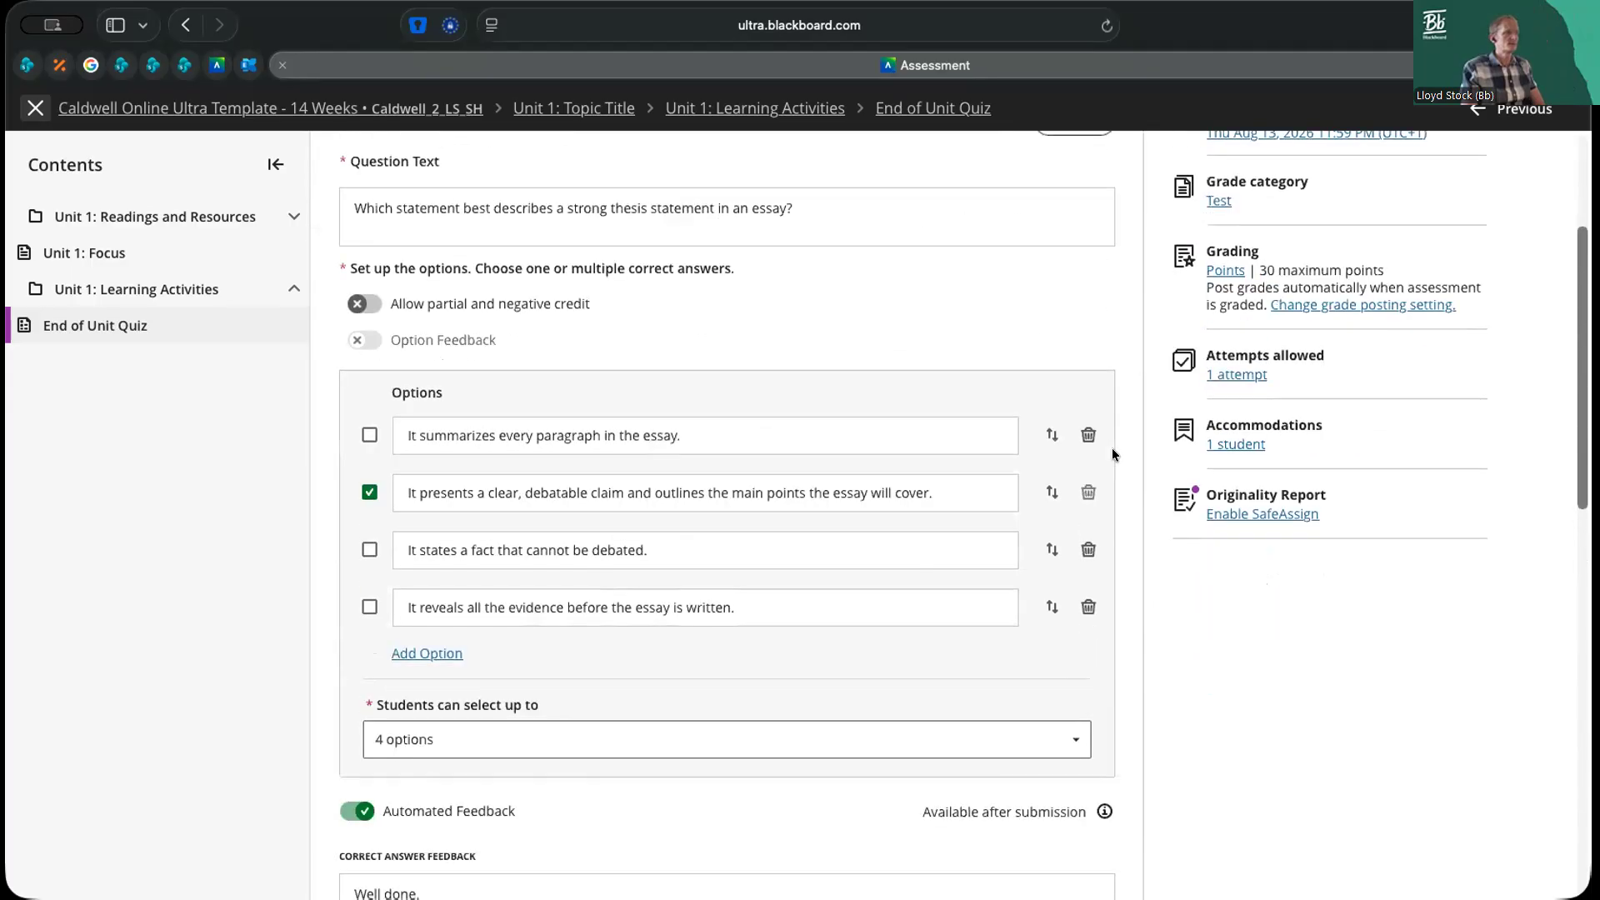
{"action": "scroll", "coordinate": [1113, 454], "scroll_direction": "down", "scroll_amount": 4}
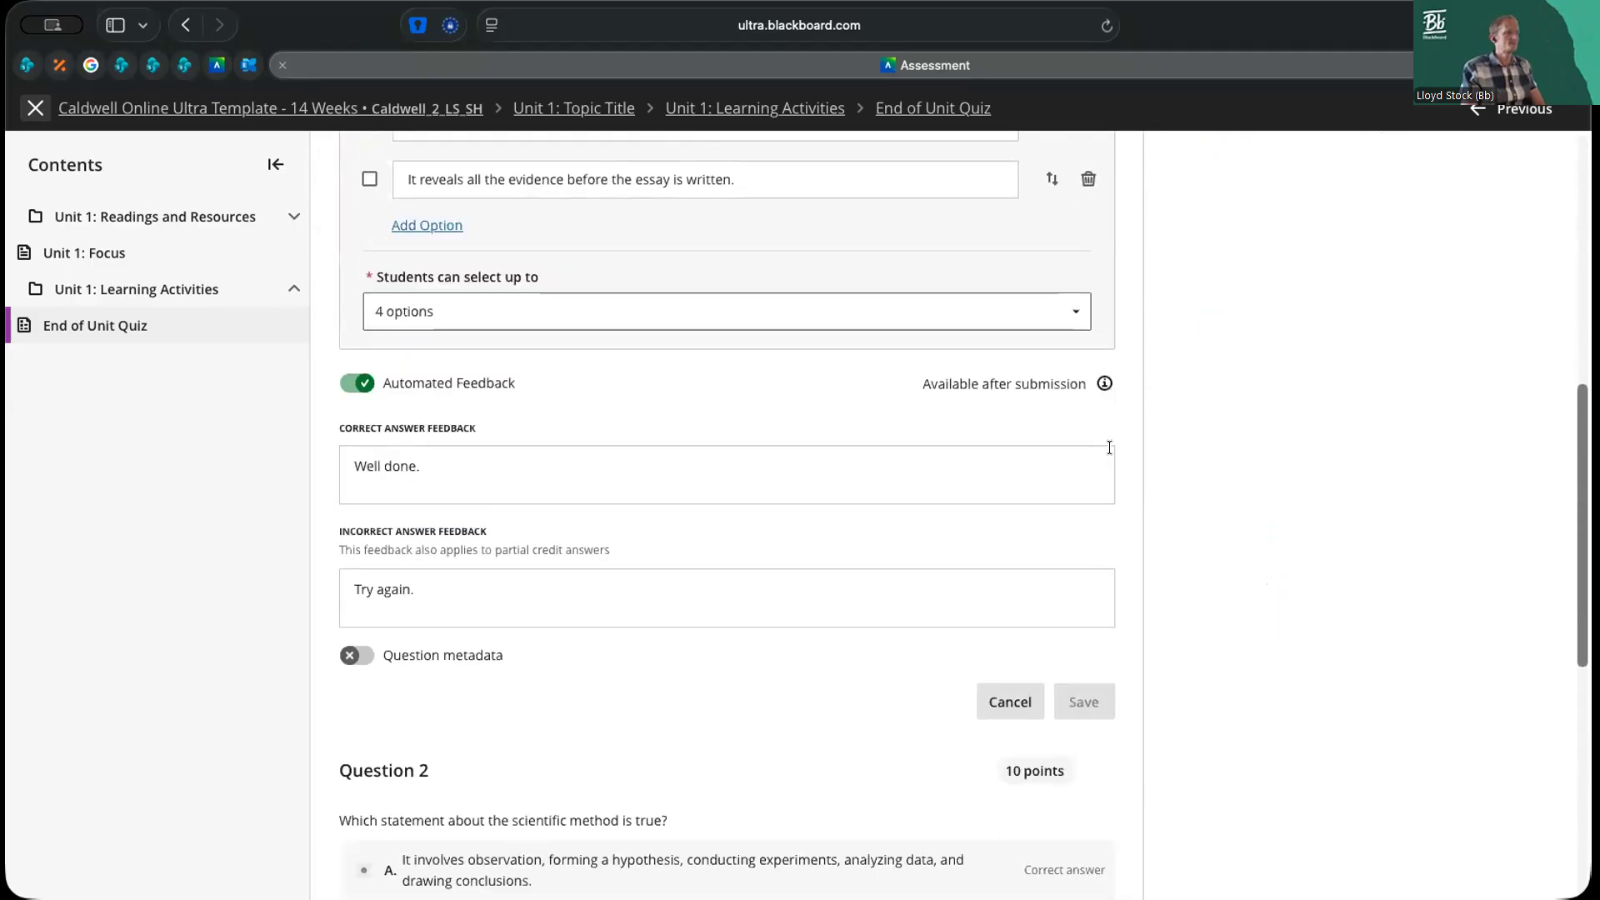
{"action": "scroll", "coordinate": [1109, 447], "scroll_direction": "up", "scroll_amount": 4}
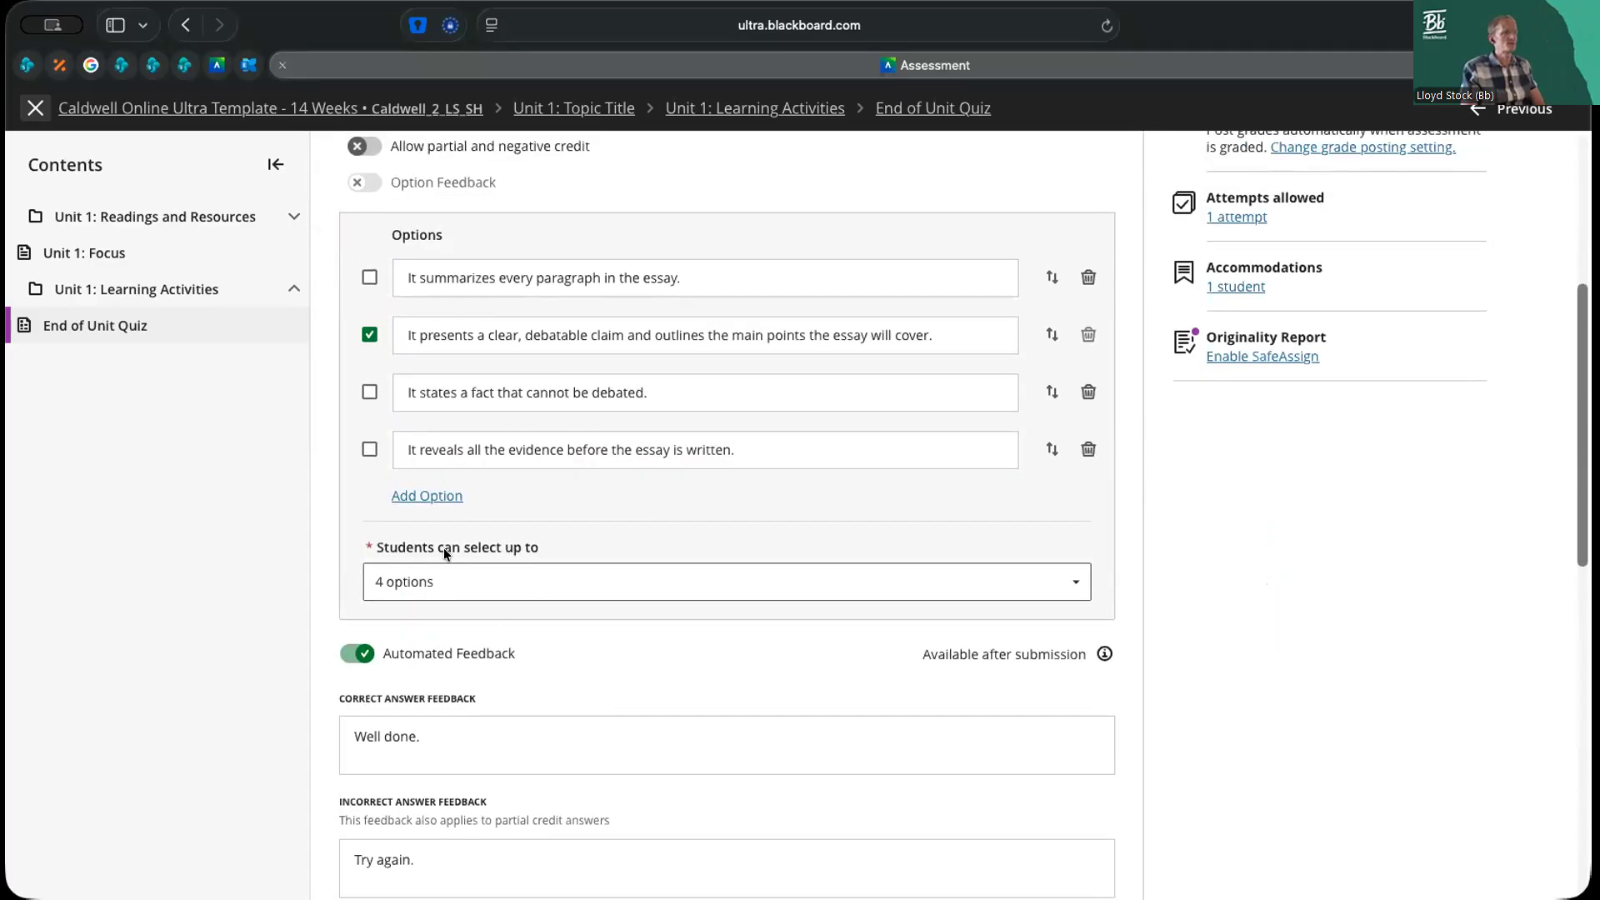
{"action": "left_click", "coordinate": [496, 575]}
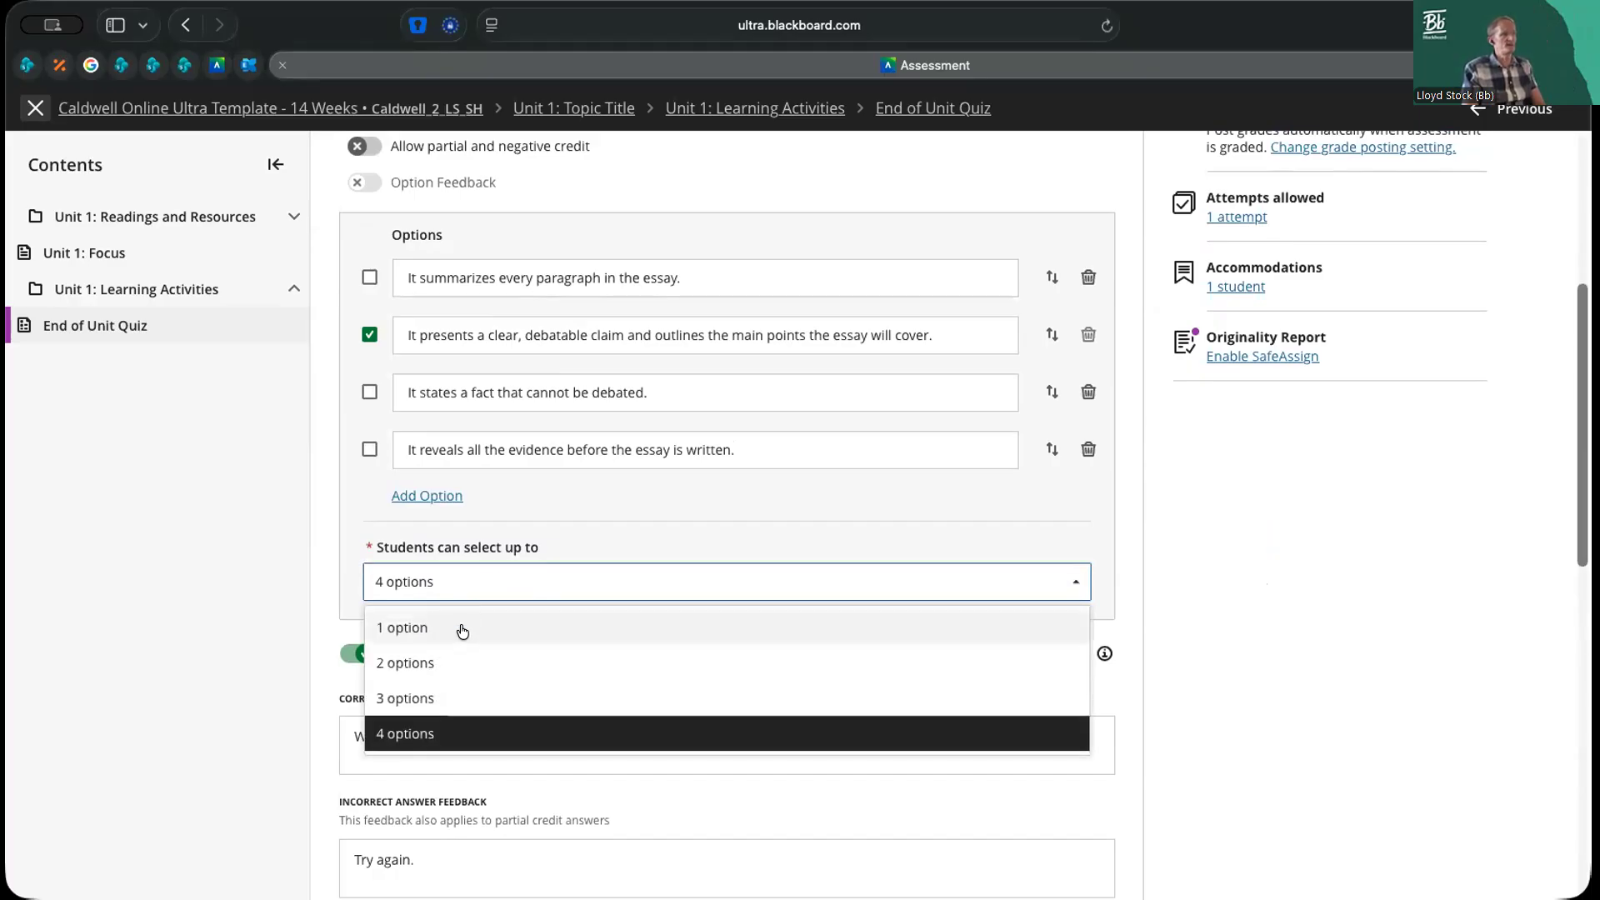
{"action": "left_click", "coordinate": [462, 631]}
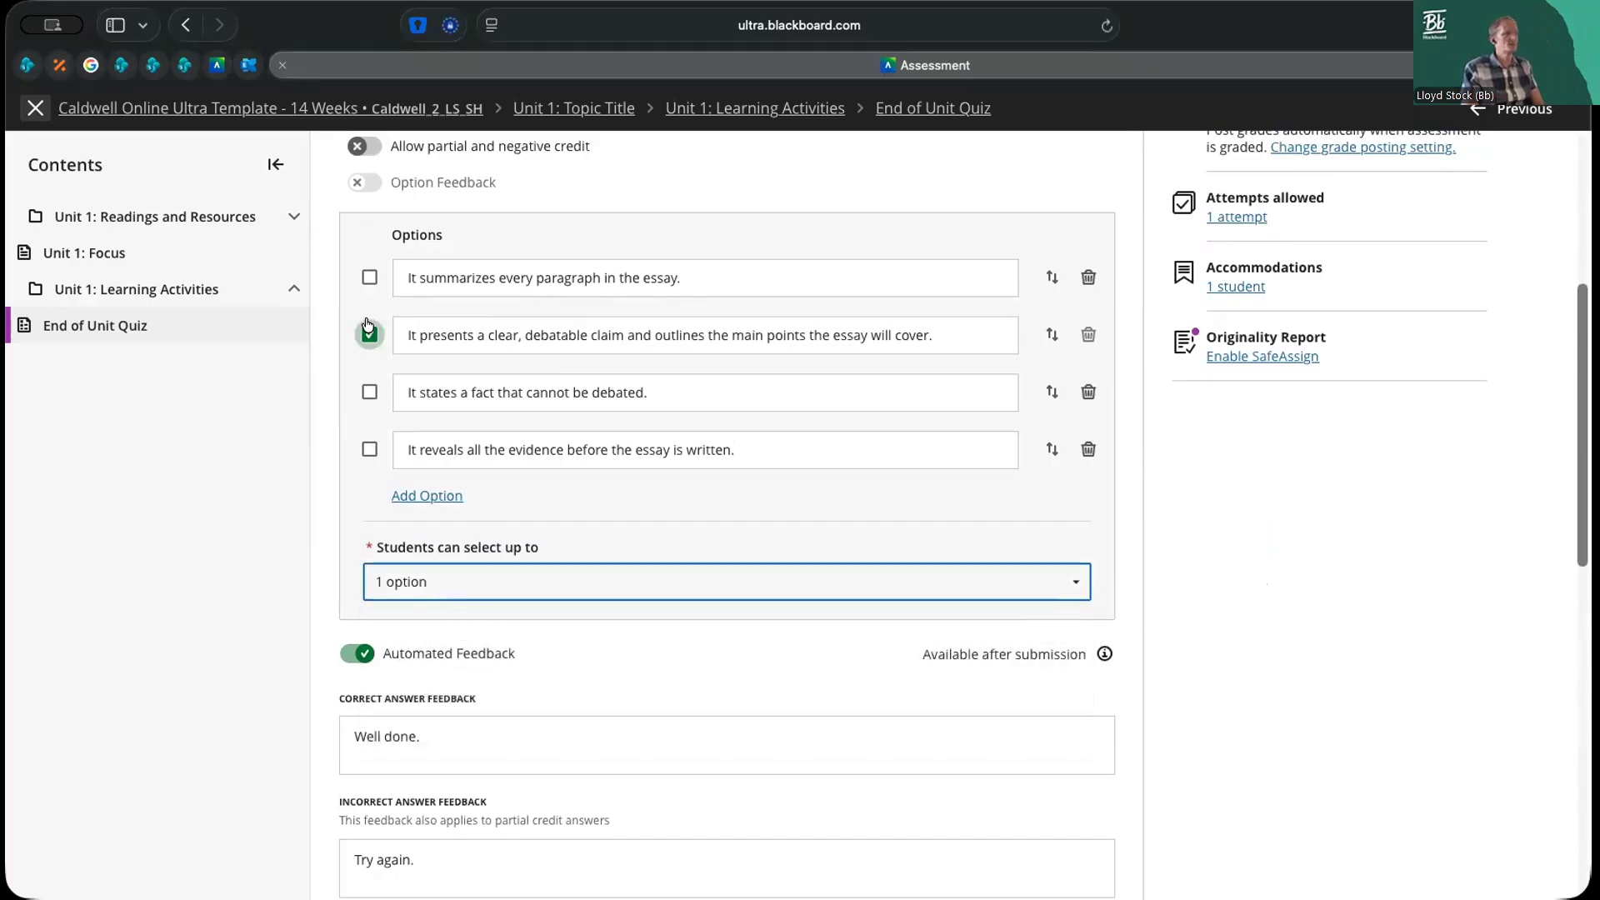
Check Question 1's option feedback setting and call up the removal of its automated feedback without carrying it out
{"action": "scroll", "coordinate": [1134, 467], "scroll_direction": "up", "scroll_amount": 5}
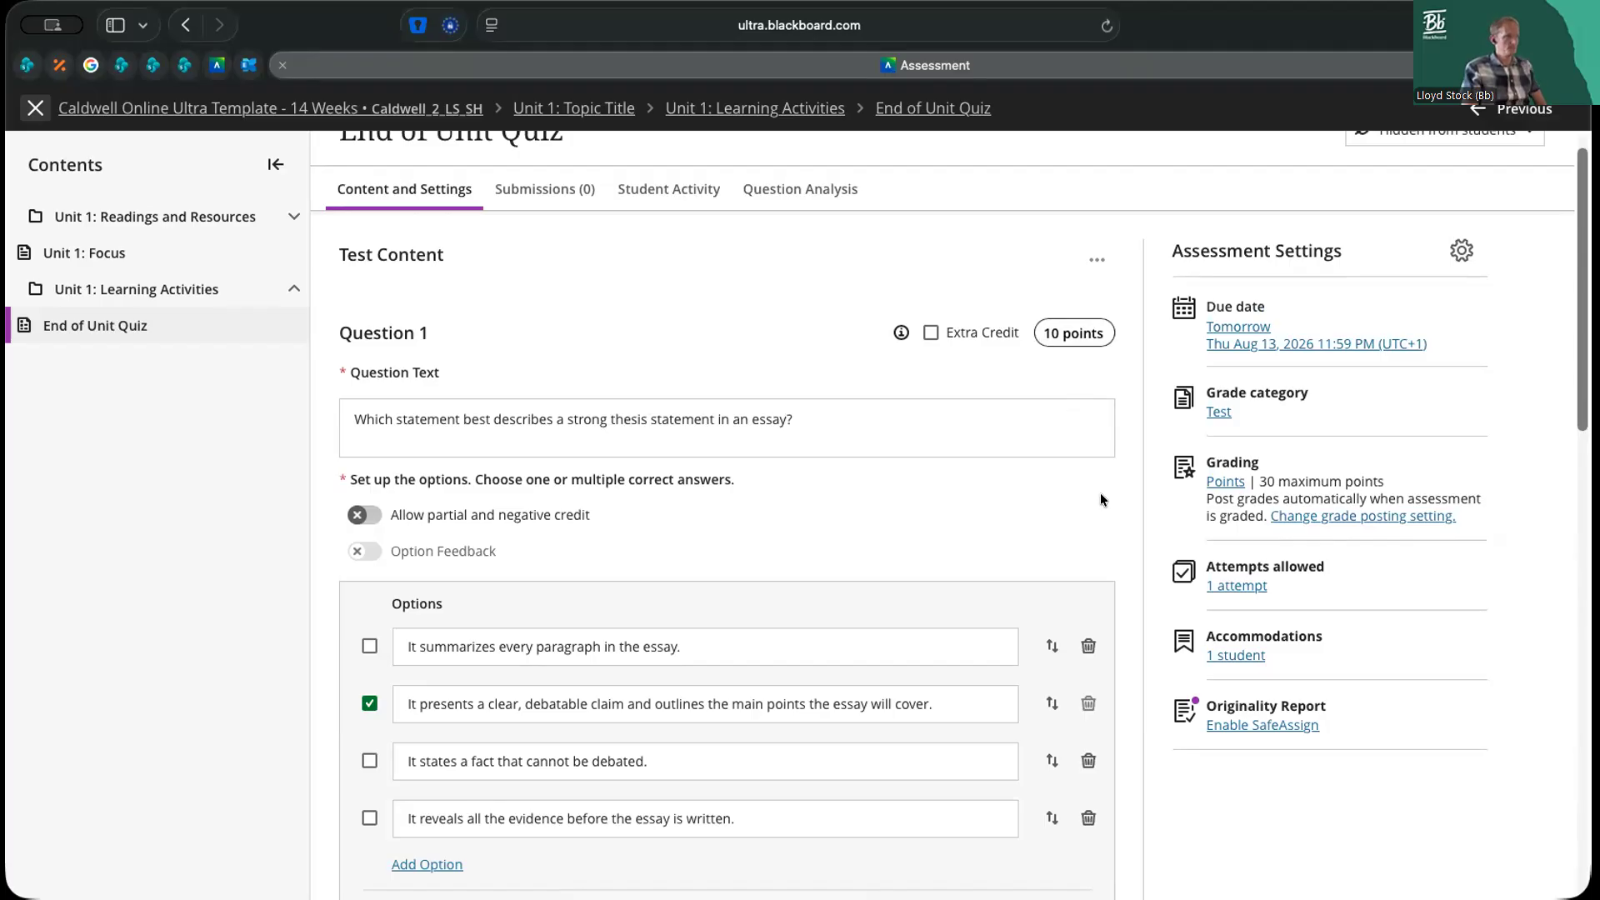
{"action": "scroll", "coordinate": [1100, 493], "scroll_direction": "down", "scroll_amount": 2}
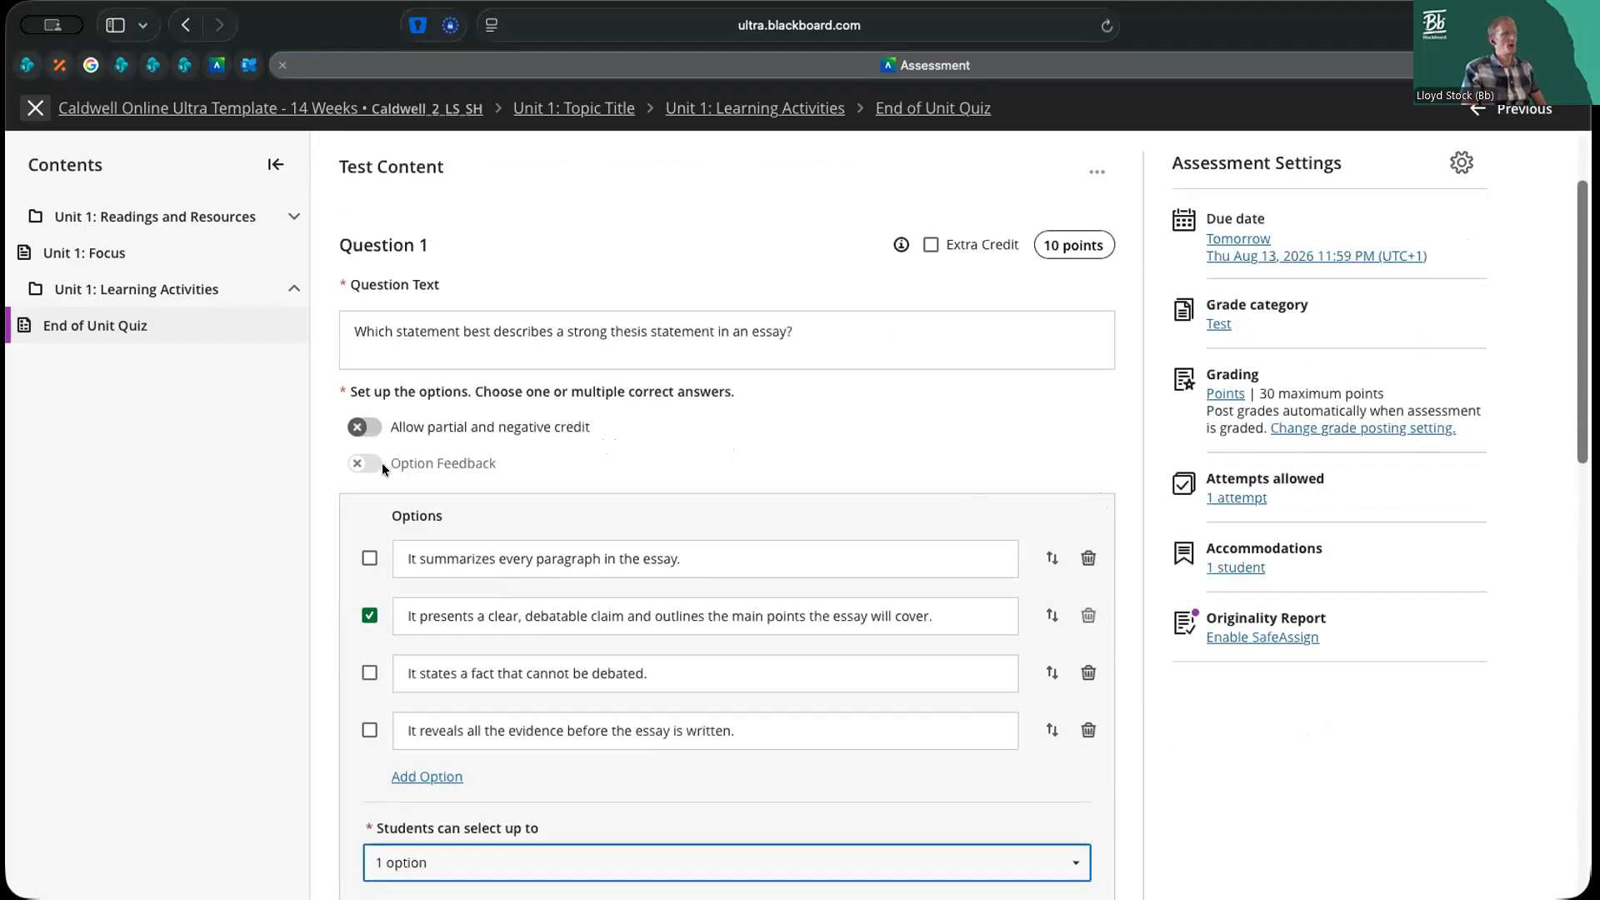
{"action": "mouse_move", "coordinate": [393, 467]}
{"action": "left_mouse_down"}
{"action": "mouse_move", "coordinate": [447, 469]}
{"action": "mouse_move", "coordinate": [386, 475]}
{"action": "left_mouse_up"}
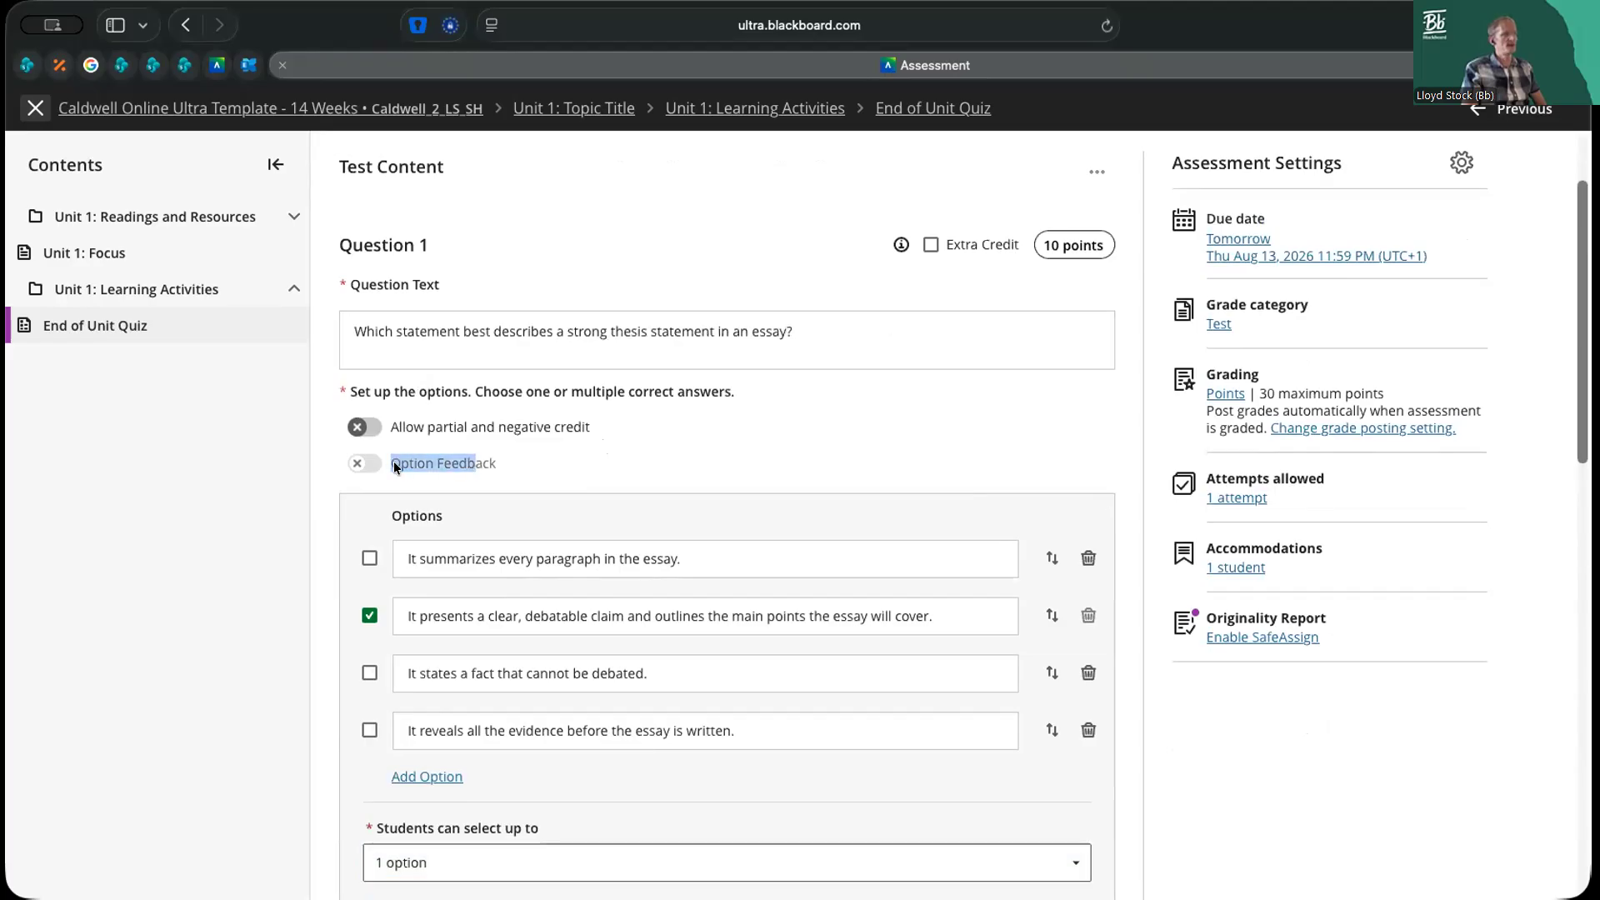
{"action": "scroll", "coordinate": [450, 439], "scroll_direction": "down", "scroll_amount": 4}
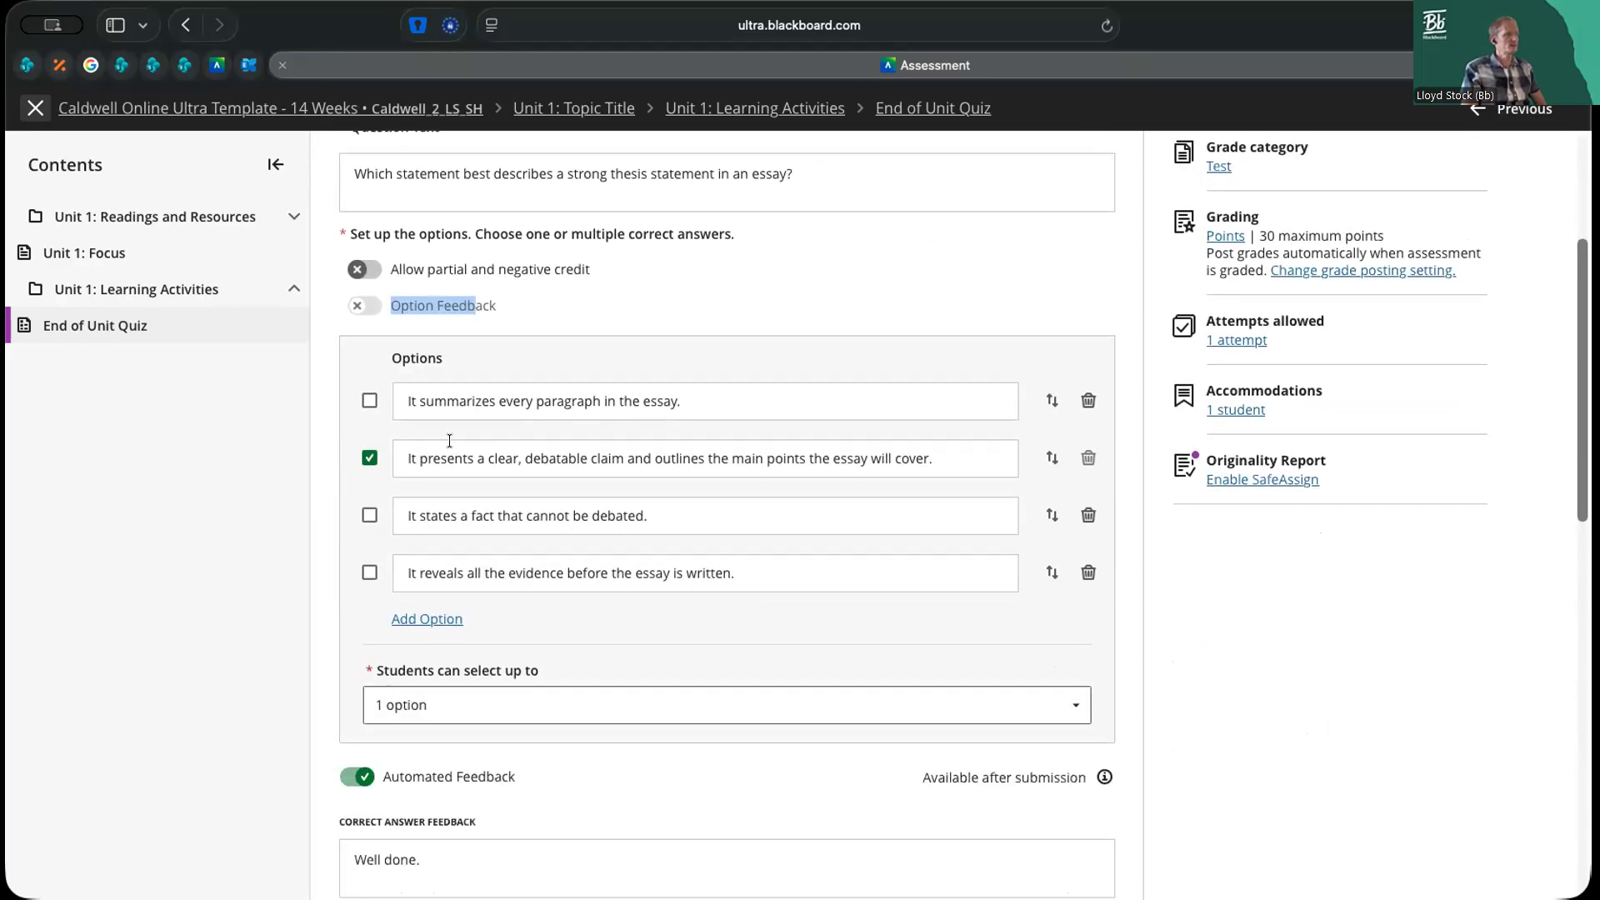
{"action": "left_click", "coordinate": [364, 778]}
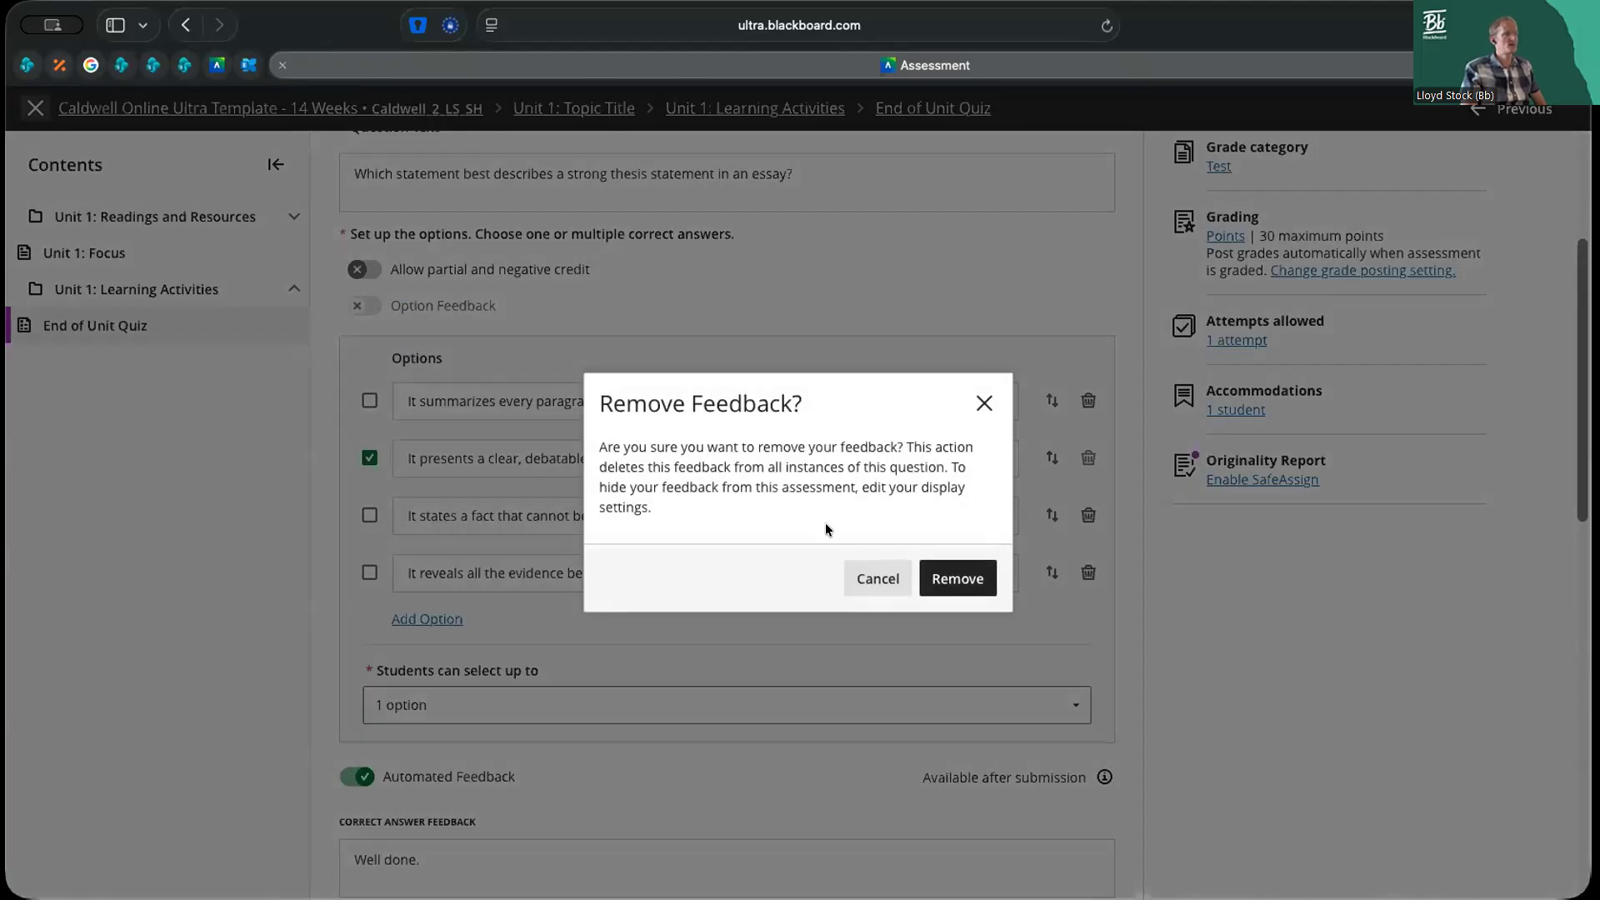
{"action": "left_click", "coordinate": [877, 577]}
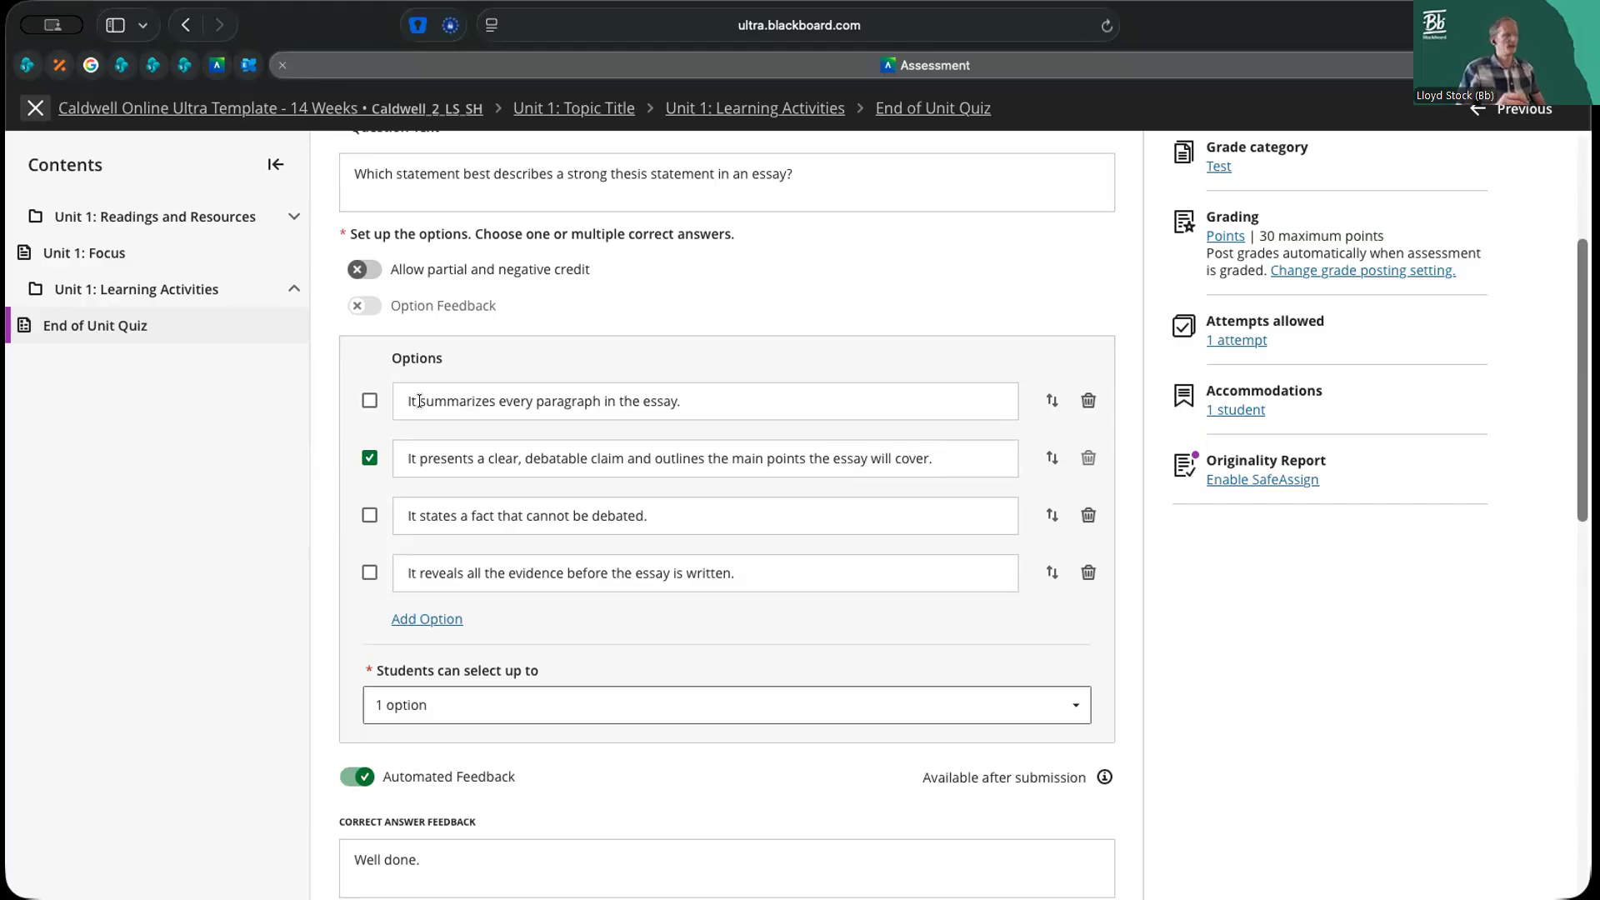
Enable question metadata for Question 1
{"action": "scroll", "coordinate": [410, 602], "scroll_direction": "down", "scroll_amount": 3}
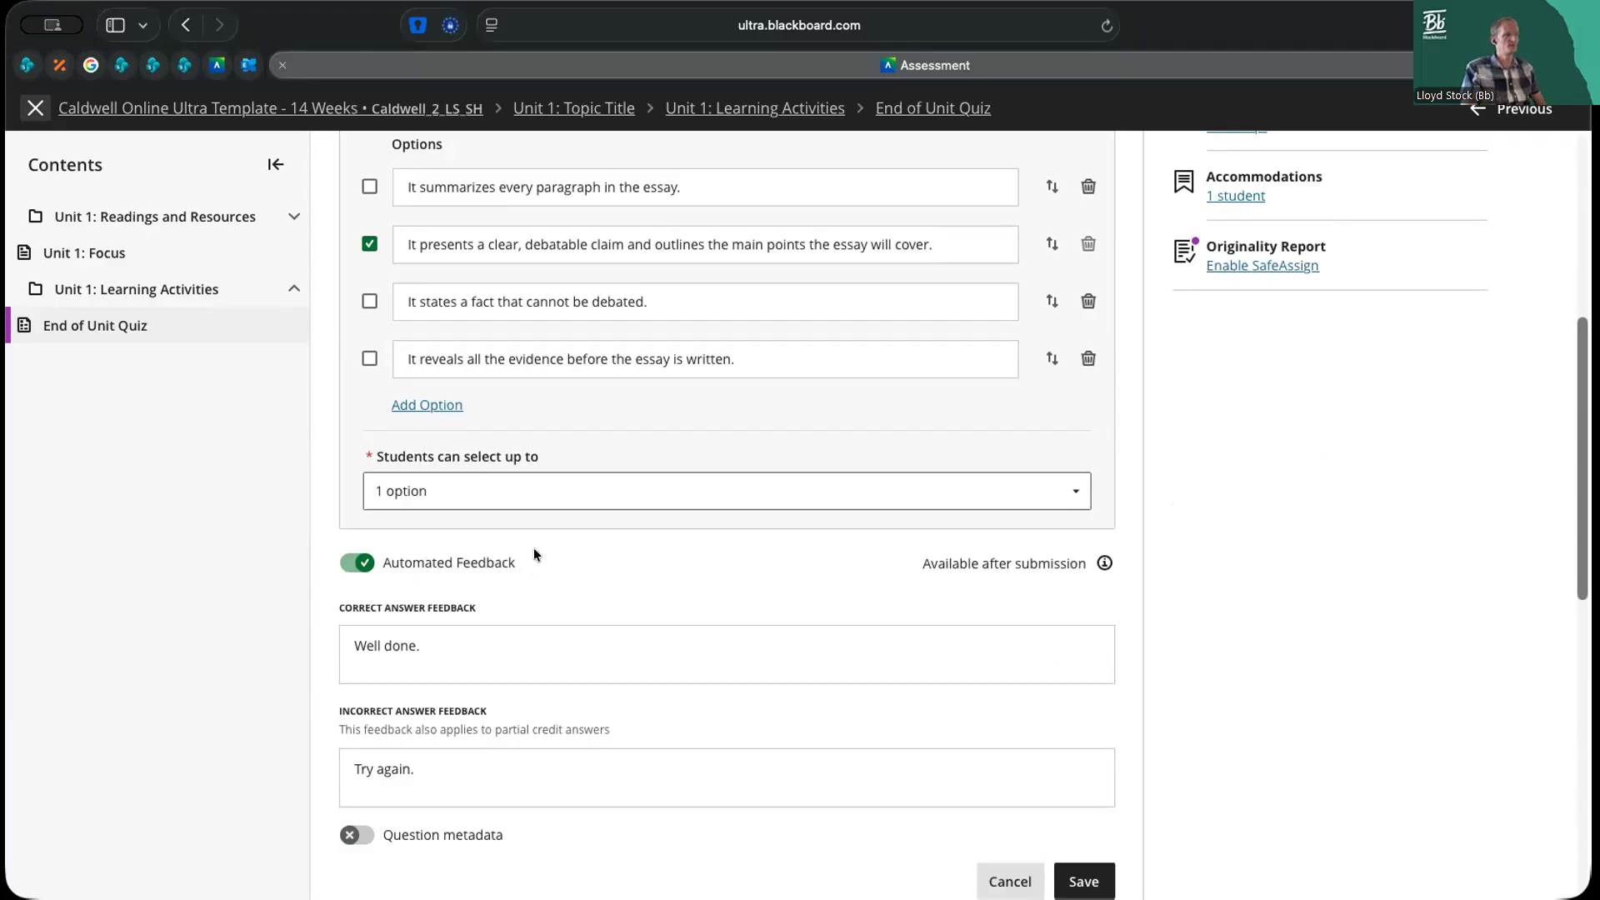
{"action": "scroll", "coordinate": [530, 547], "scroll_direction": "down", "scroll_amount": 3}
{"action": "scroll", "coordinate": [530, 548], "scroll_direction": "up", "scroll_amount": 4}
{"action": "scroll", "coordinate": [530, 547], "scroll_direction": "up", "scroll_amount": 3}
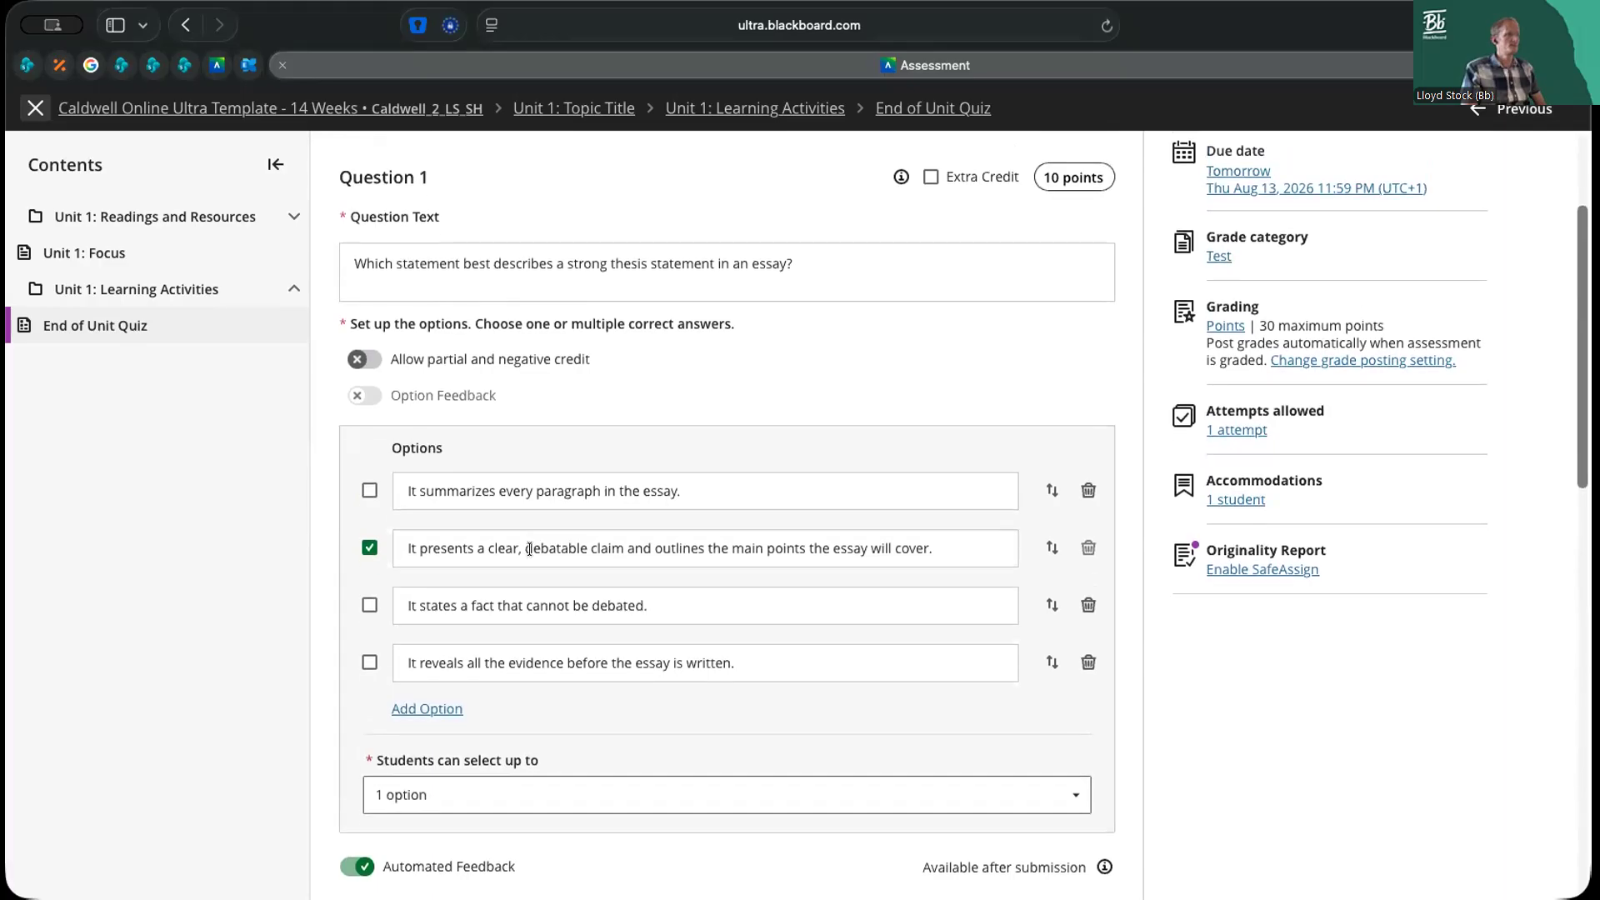
{"action": "scroll", "coordinate": [530, 547], "scroll_direction": "down", "scroll_amount": 5}
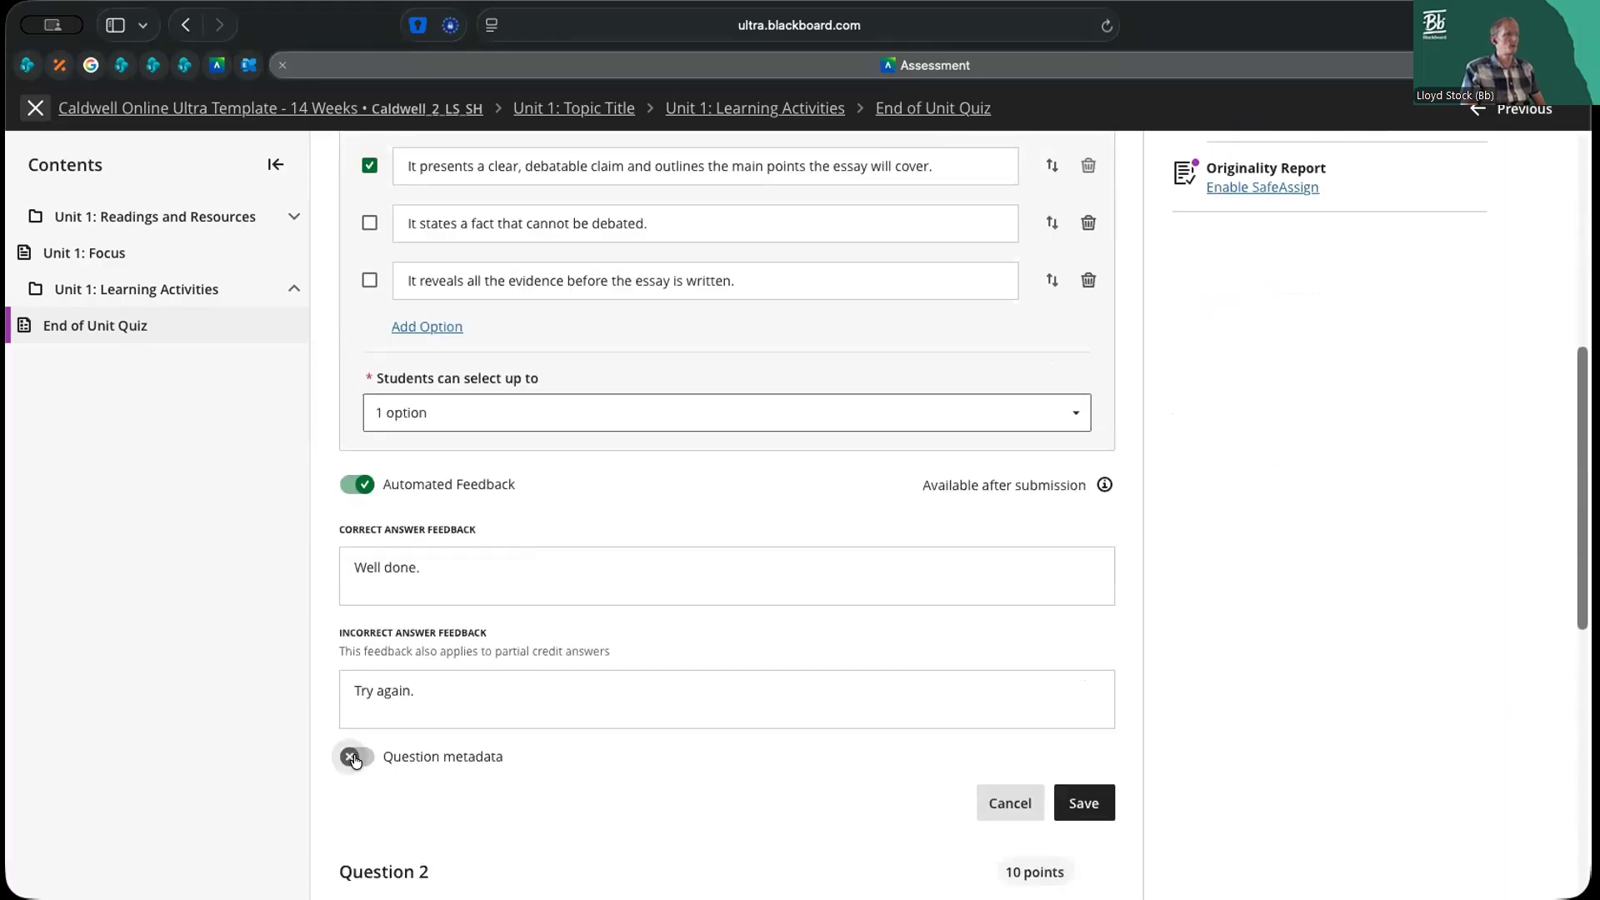
{"action": "left_click", "coordinate": [351, 758]}
{"action": "scroll", "coordinate": [625, 729], "scroll_direction": "down", "scroll_amount": 2}
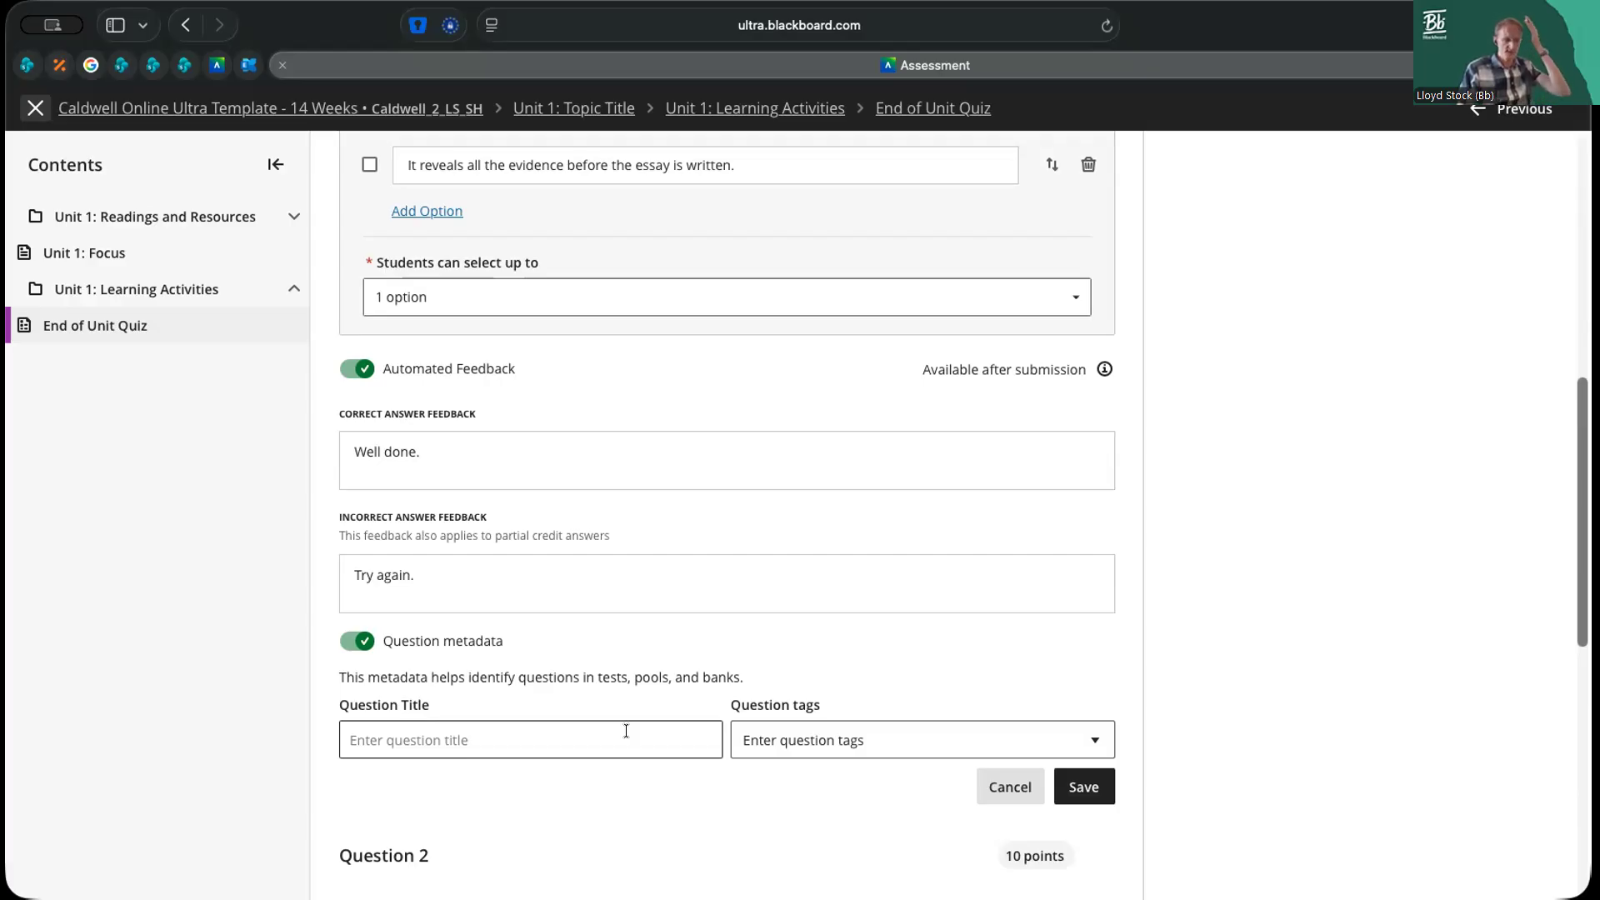
Create the tag "essay theory" for Question 1 and save the question
{"action": "scroll", "coordinate": [793, 562], "scroll_direction": "up", "scroll_amount": 1}
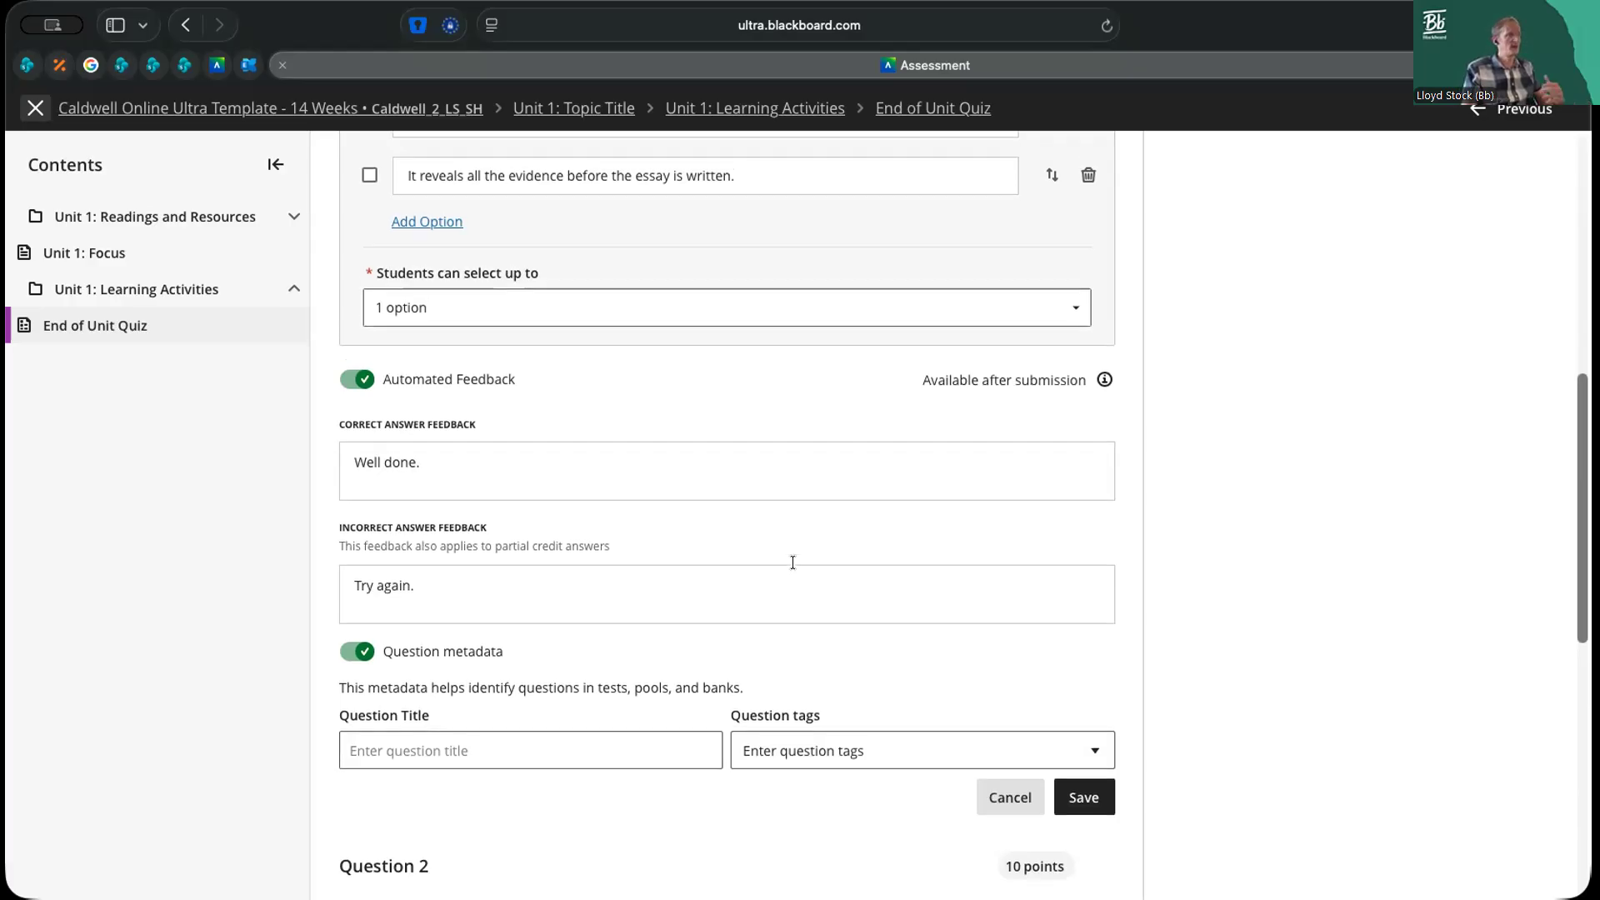
{"action": "scroll", "coordinate": [793, 561], "scroll_direction": "up", "scroll_amount": 5}
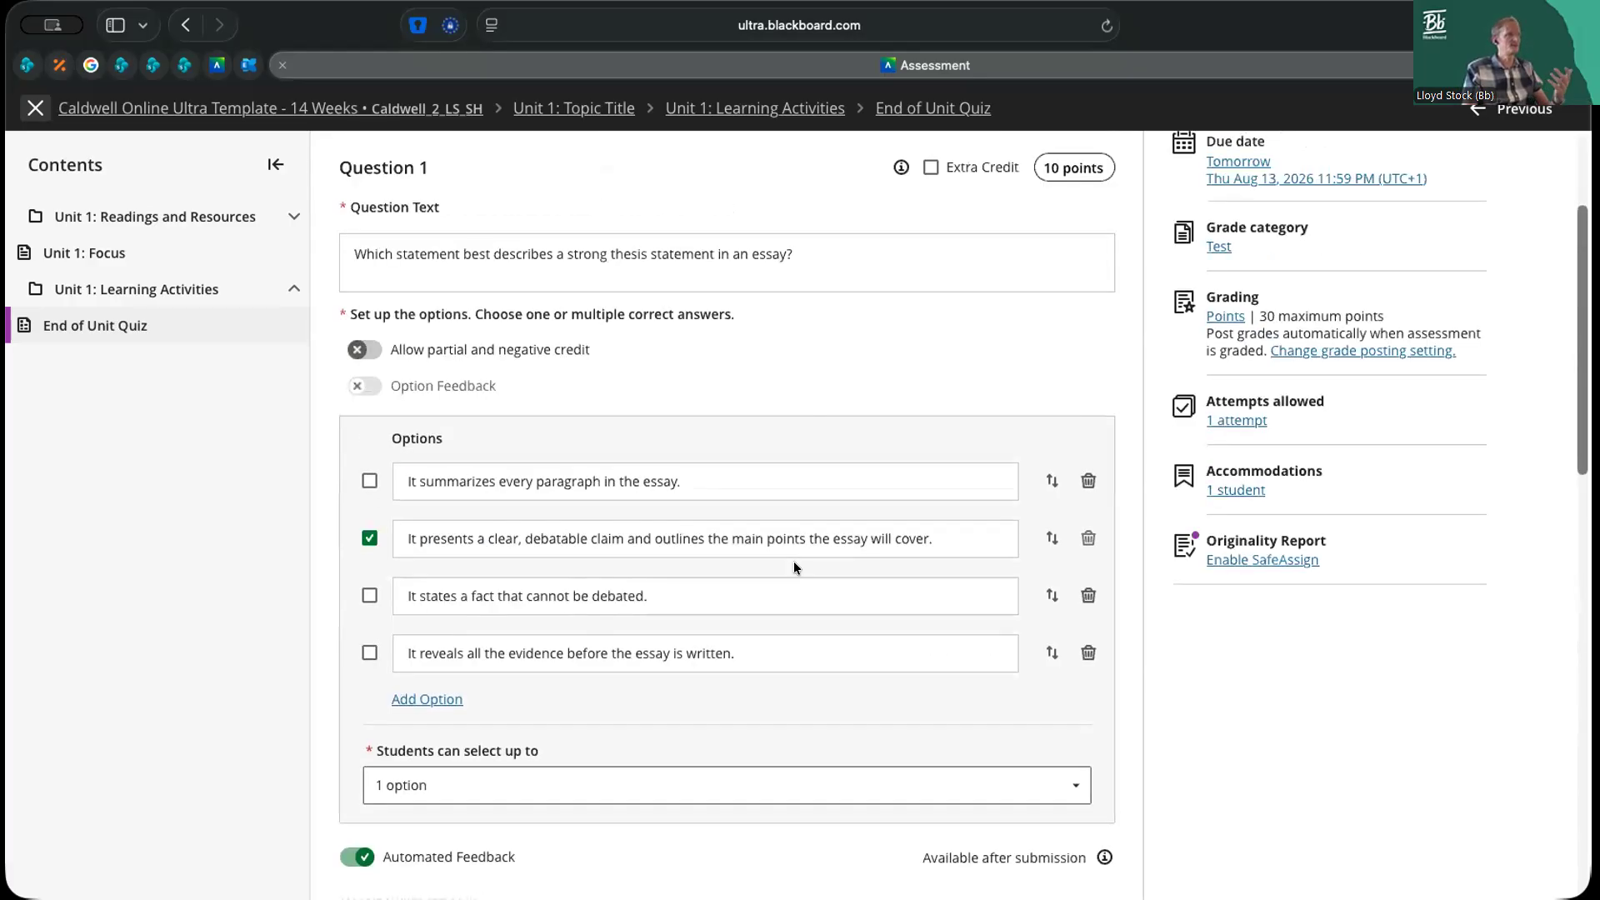
{"action": "left_click", "coordinate": [582, 247]}
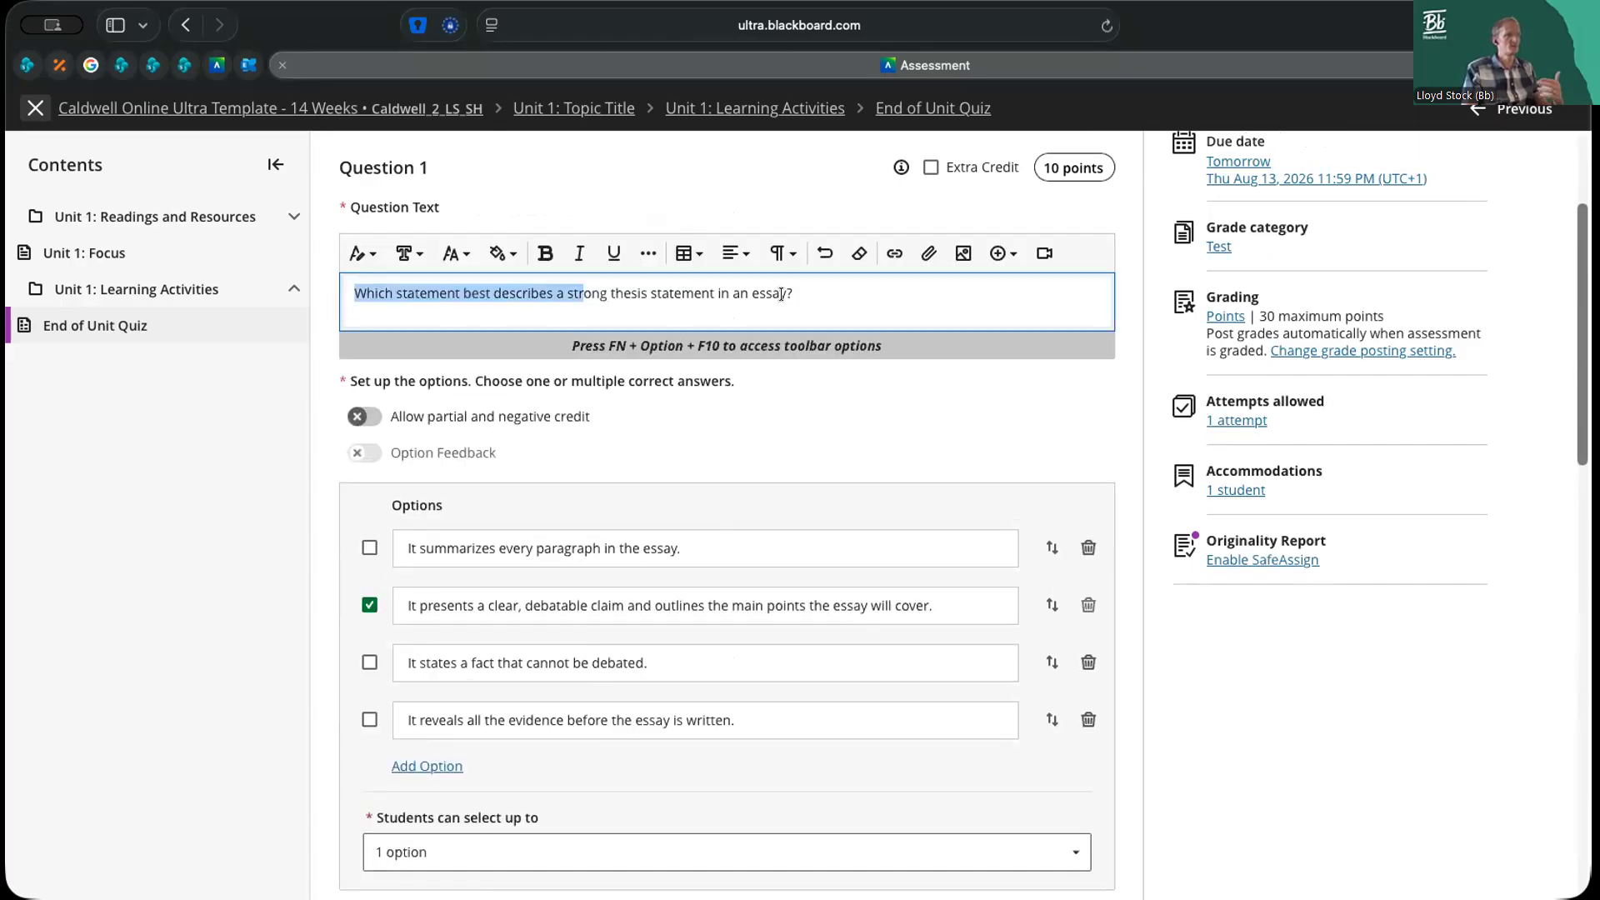
{"action": "left_click", "coordinate": [1131, 436]}
{"action": "scroll", "coordinate": [1115, 486], "scroll_direction": "down", "scroll_amount": 10}
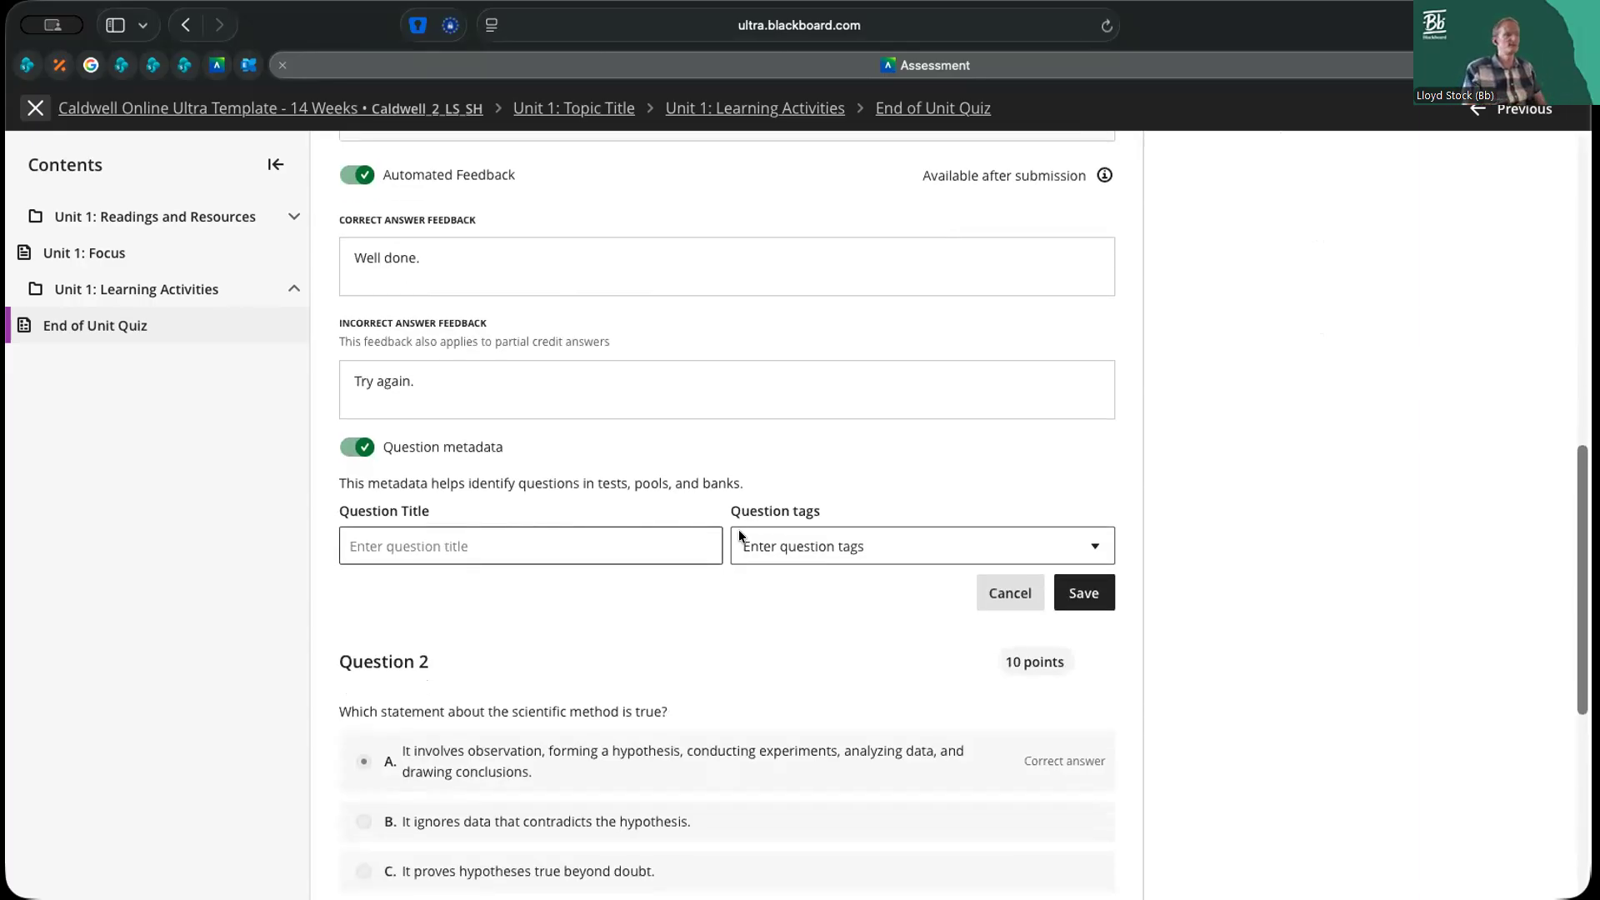
{"action": "left_click", "coordinate": [868, 546]}
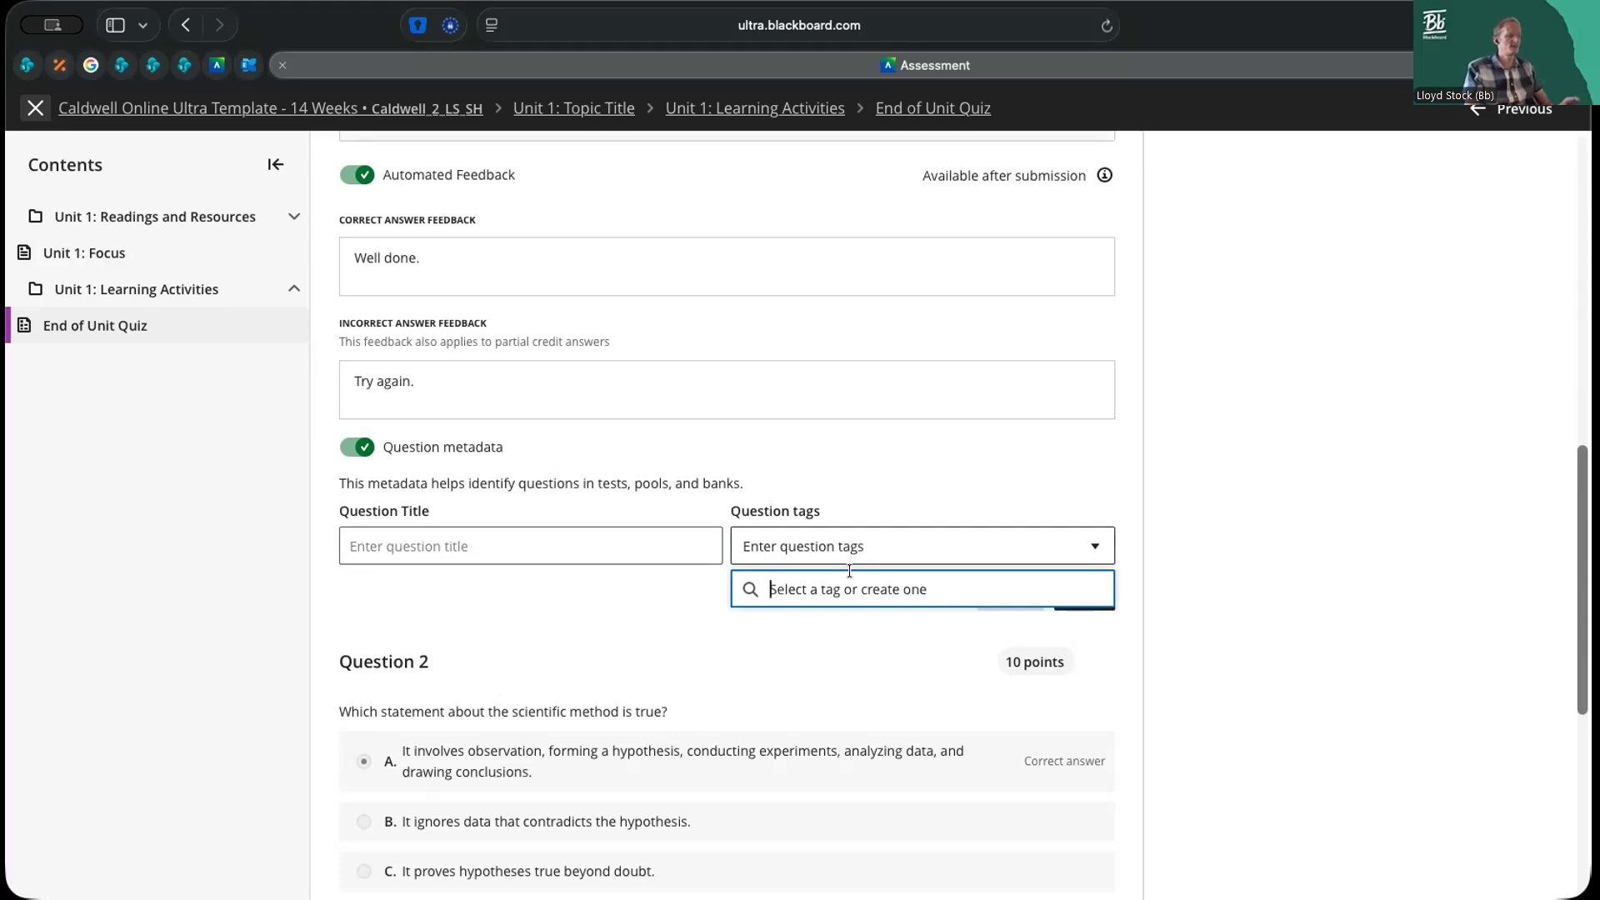
{"action": "type", "text": "ess"}
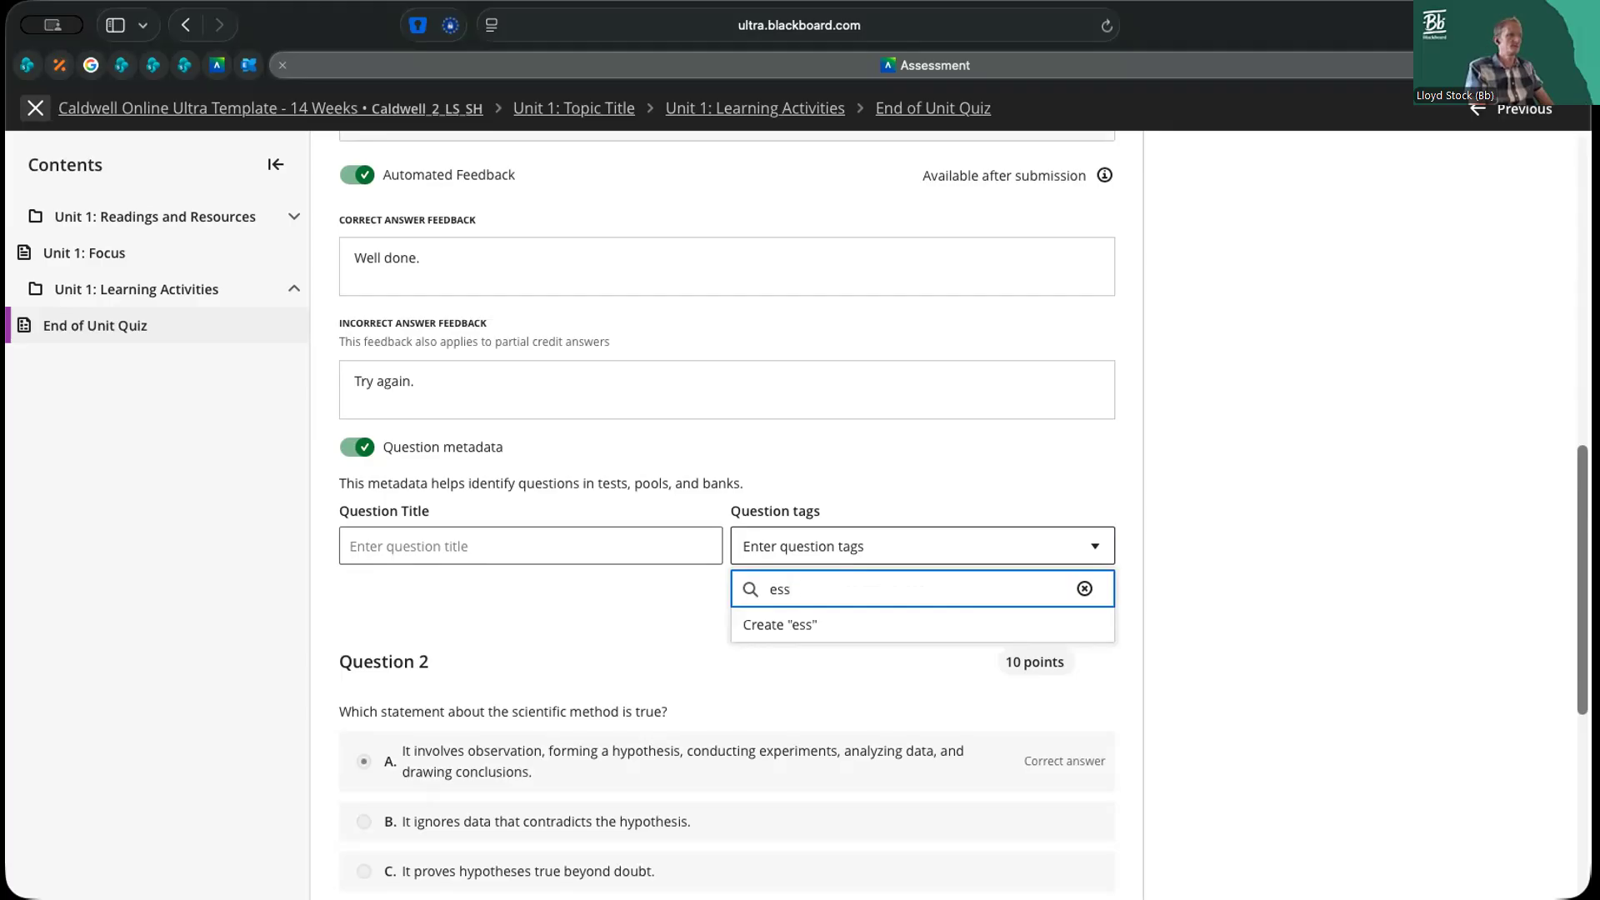
{"action": "type", "text": "ay theory"}
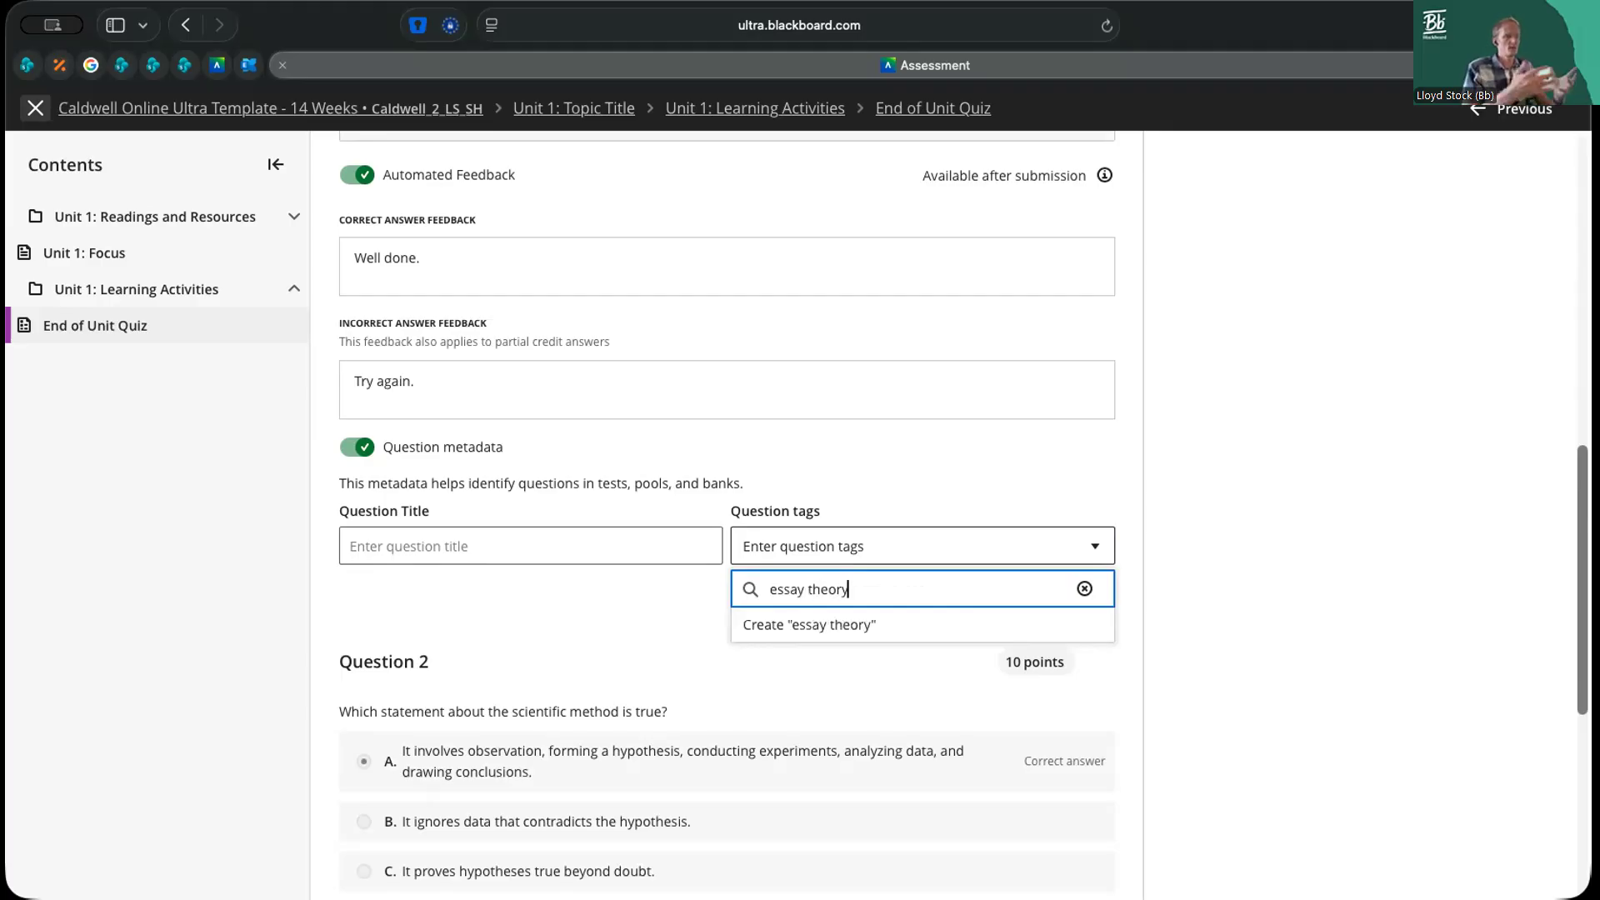
{"action": "left_click", "coordinate": [763, 627]}
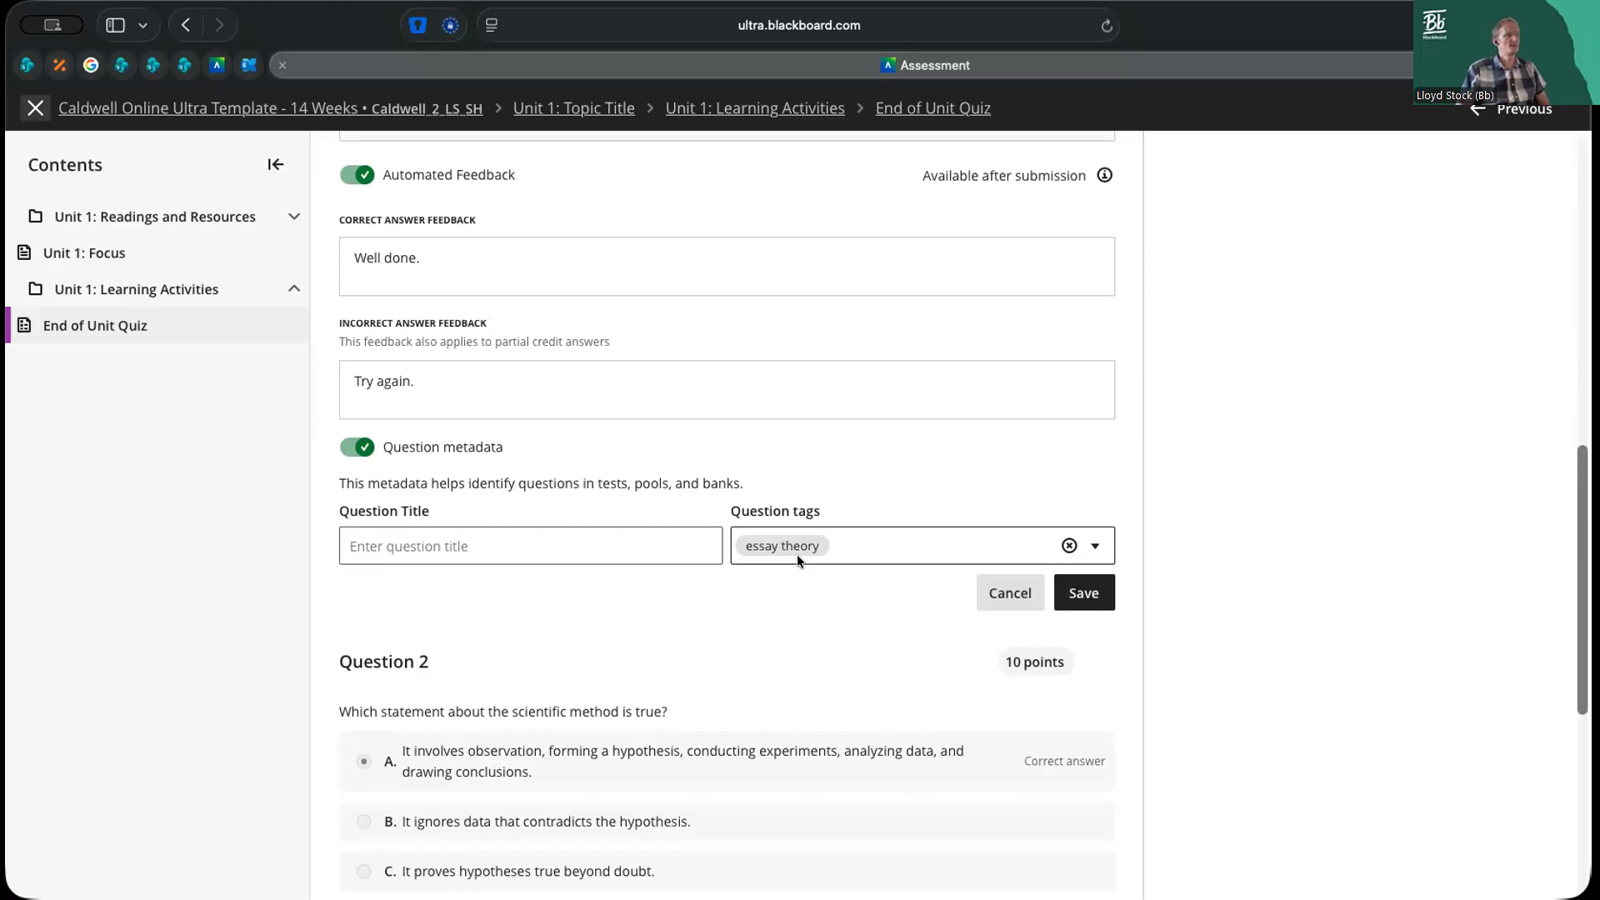
{"action": "left_click", "coordinate": [1079, 592]}
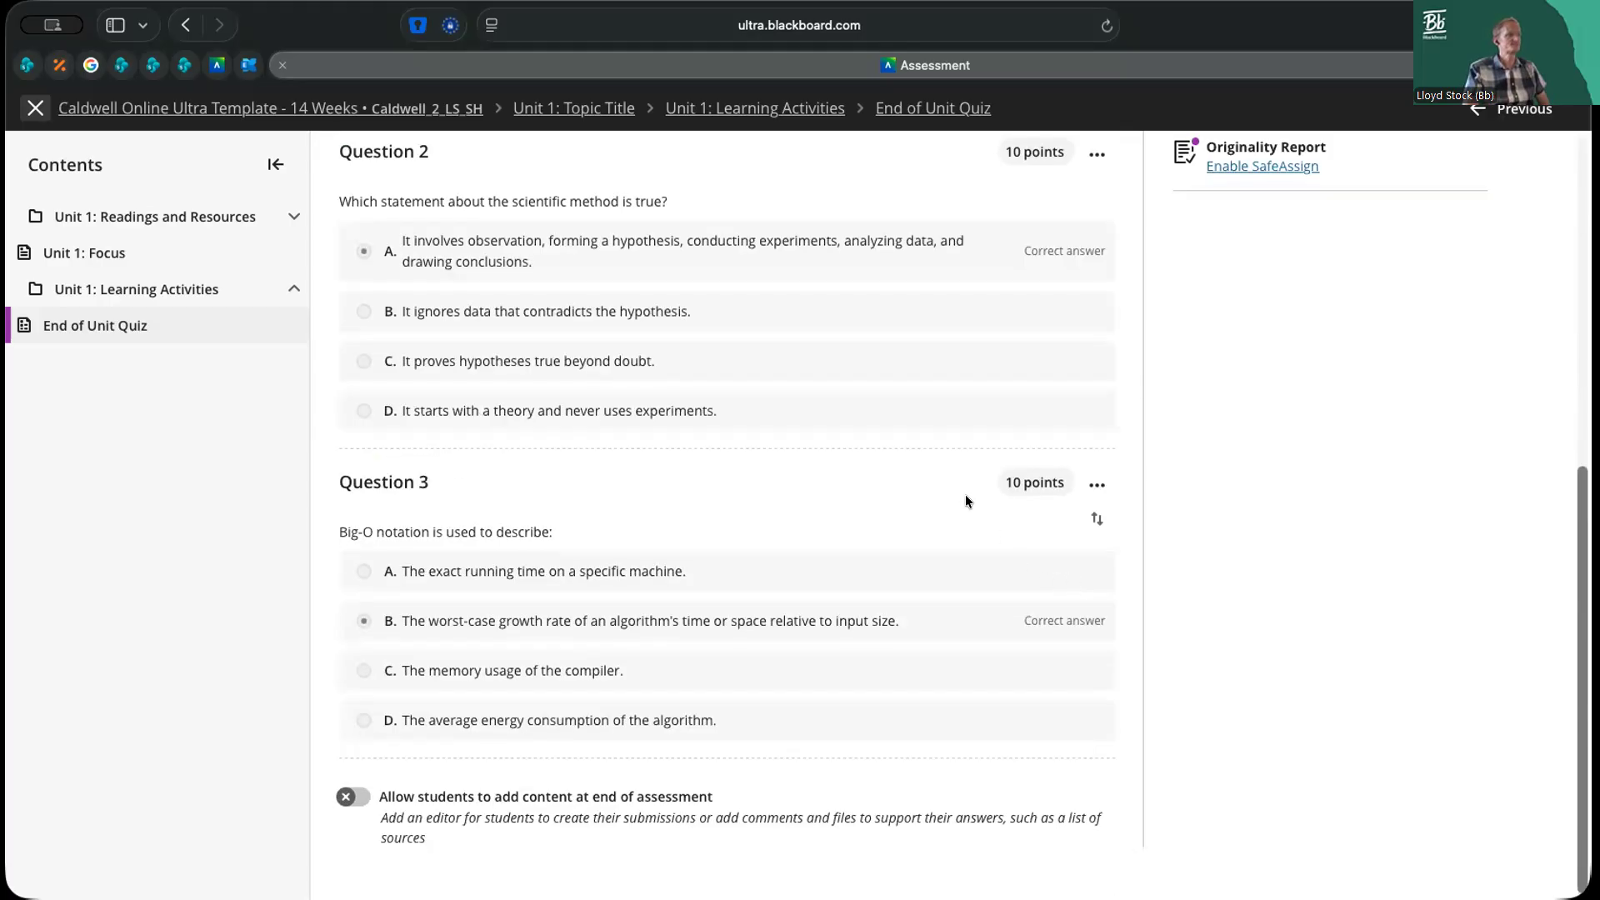
Review Question 1's correct and incorrect answer feedback in the saved quiz
{"action": "scroll", "coordinate": [965, 494], "scroll_direction": "up", "scroll_amount": 10}
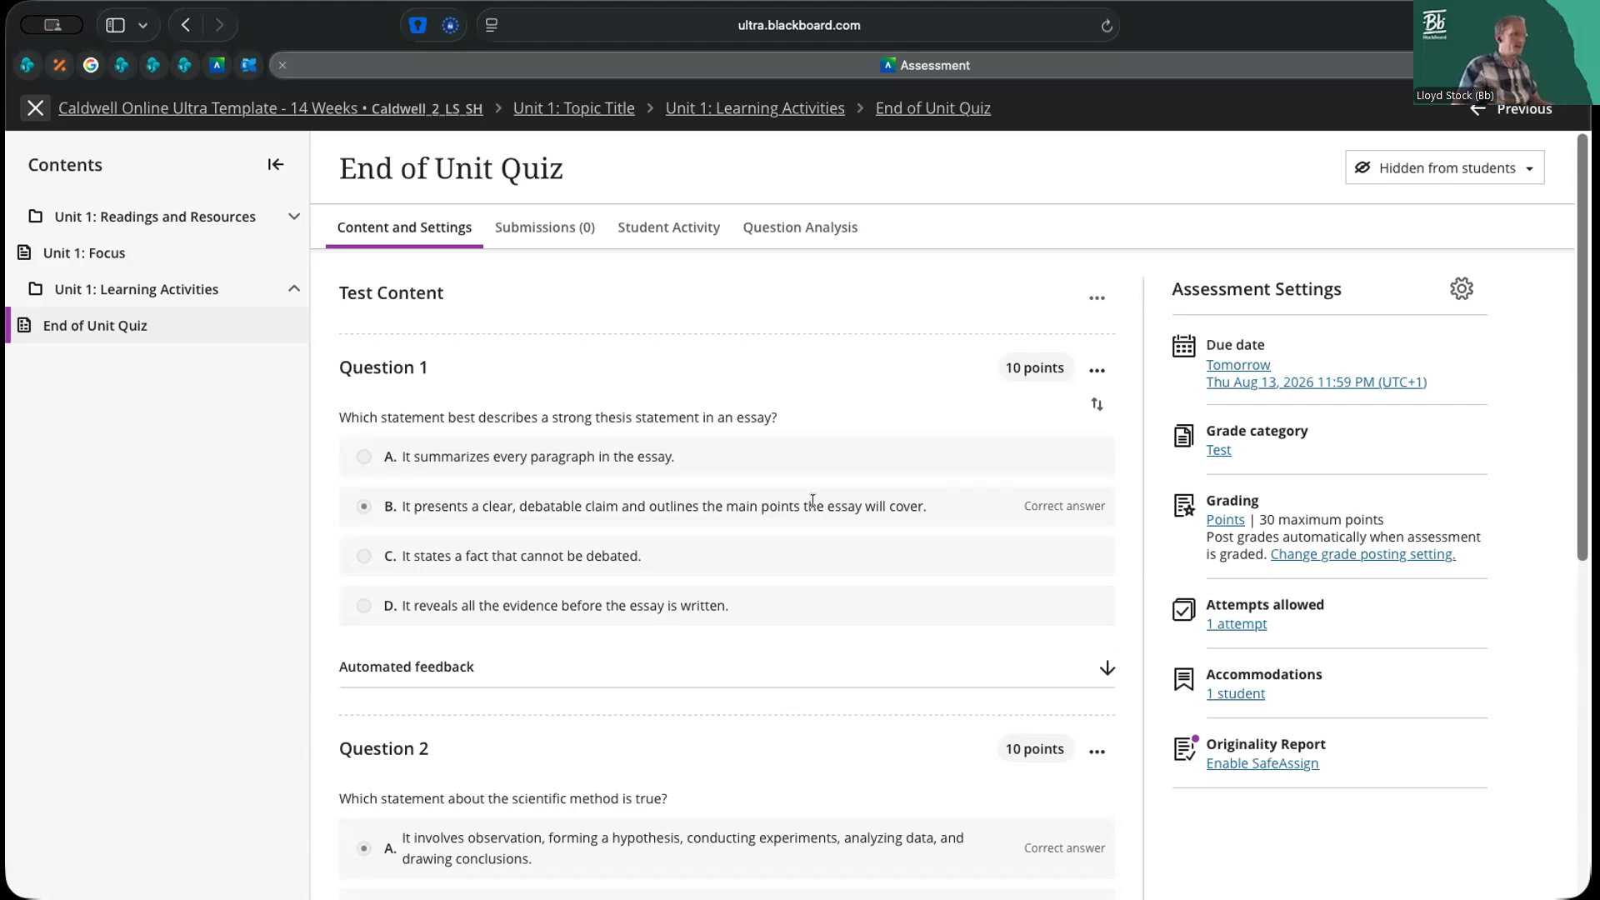
{"action": "left_click", "coordinate": [1097, 751]}
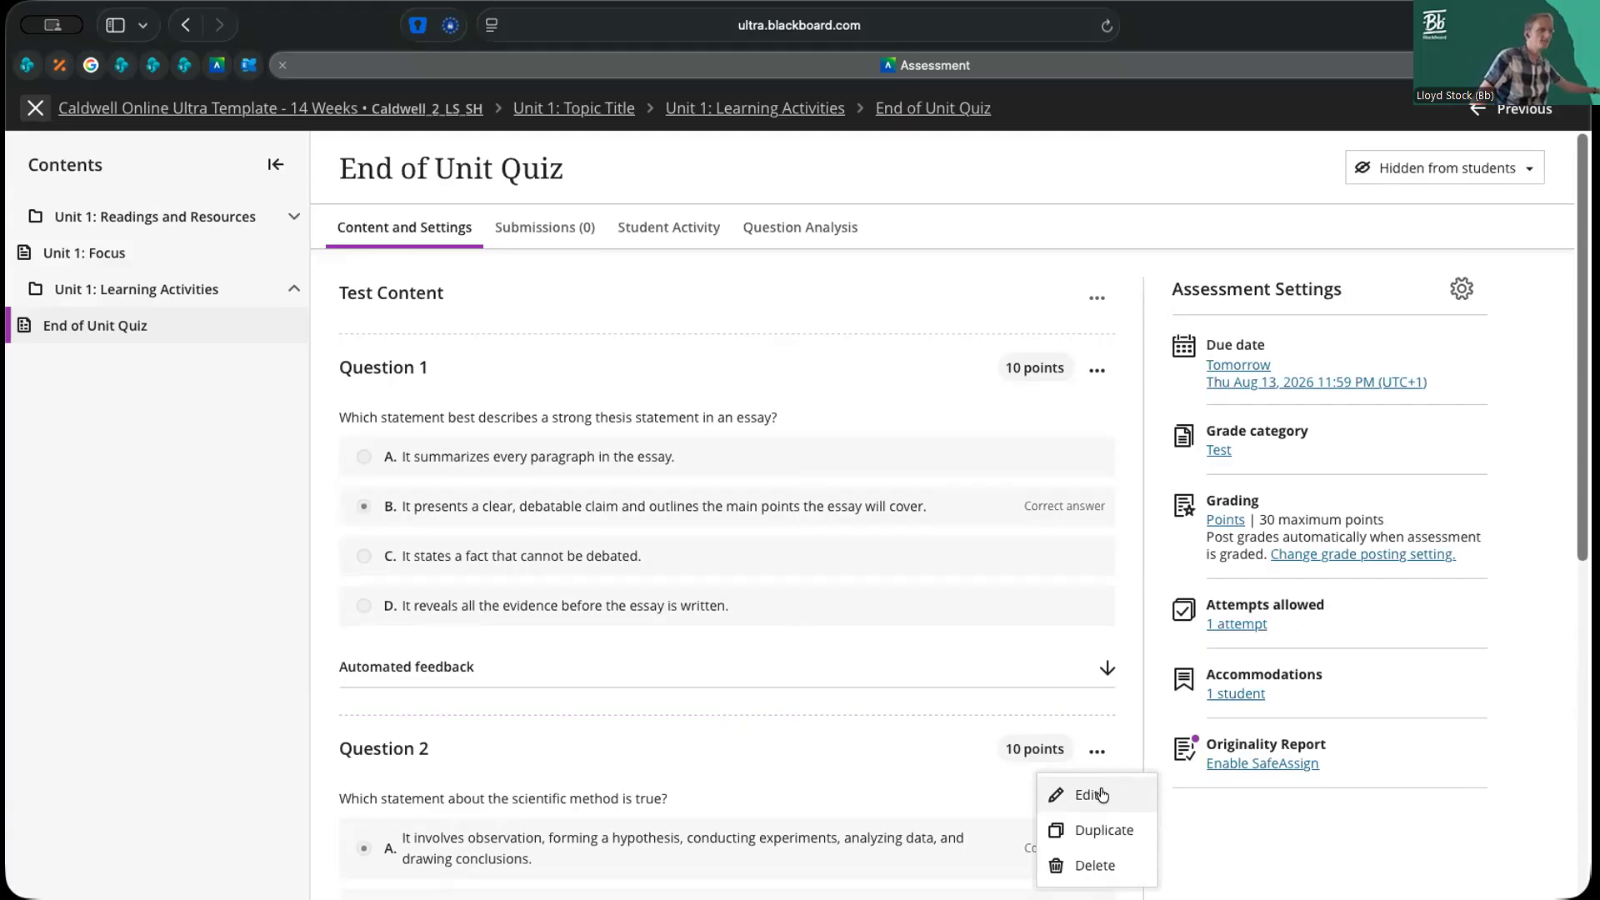
{"action": "left_click", "coordinate": [1109, 669]}
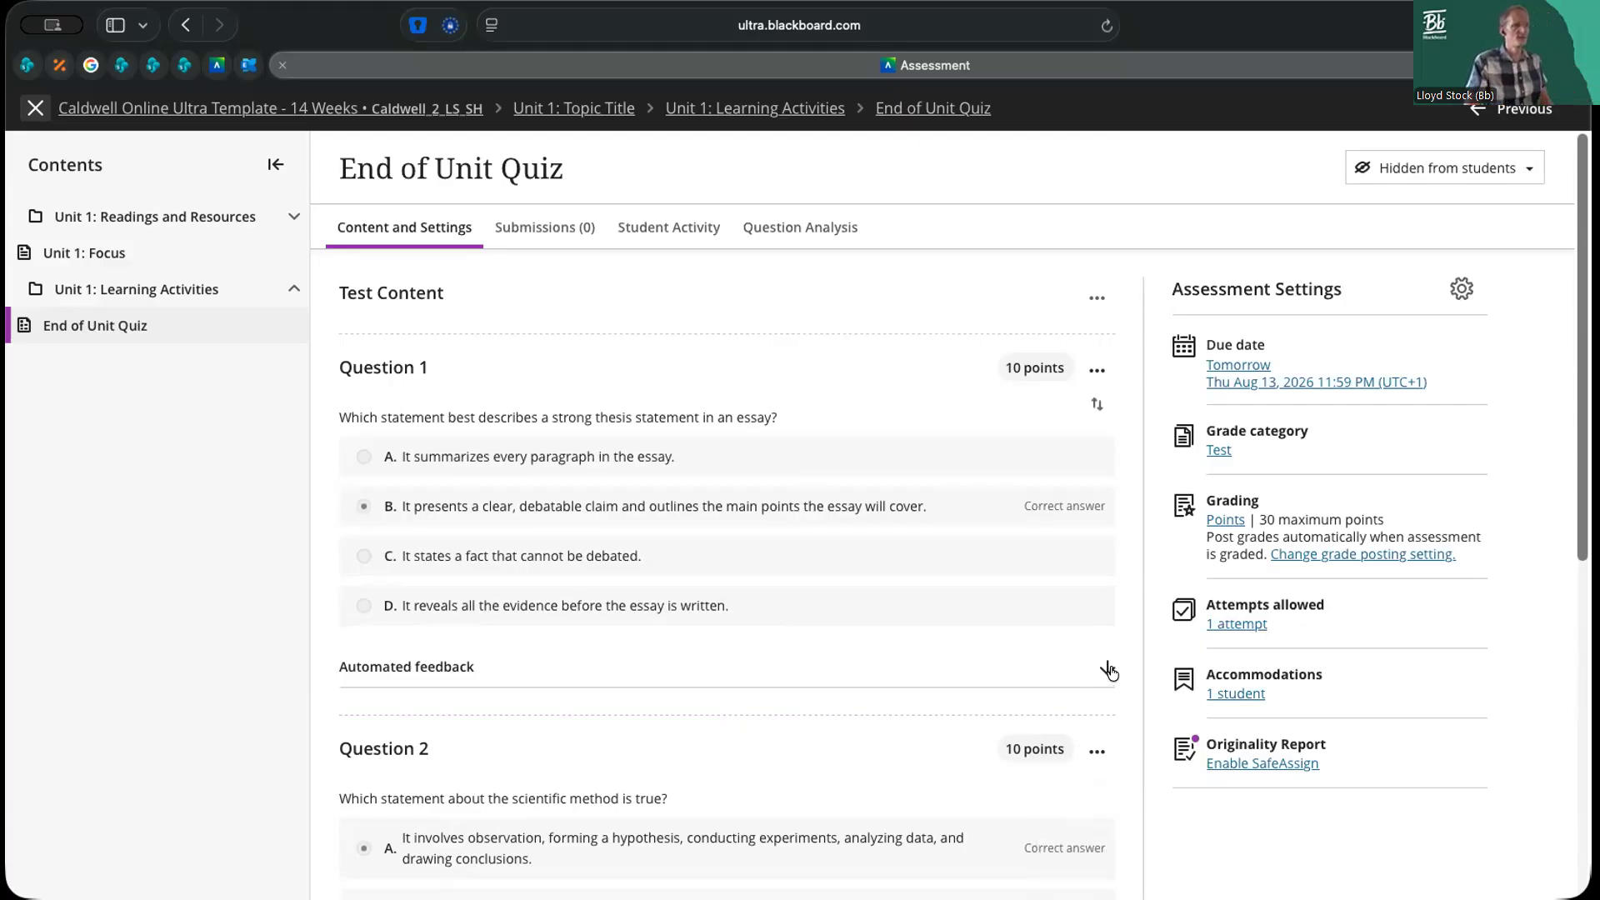
{"action": "left_click", "coordinate": [1108, 669]}
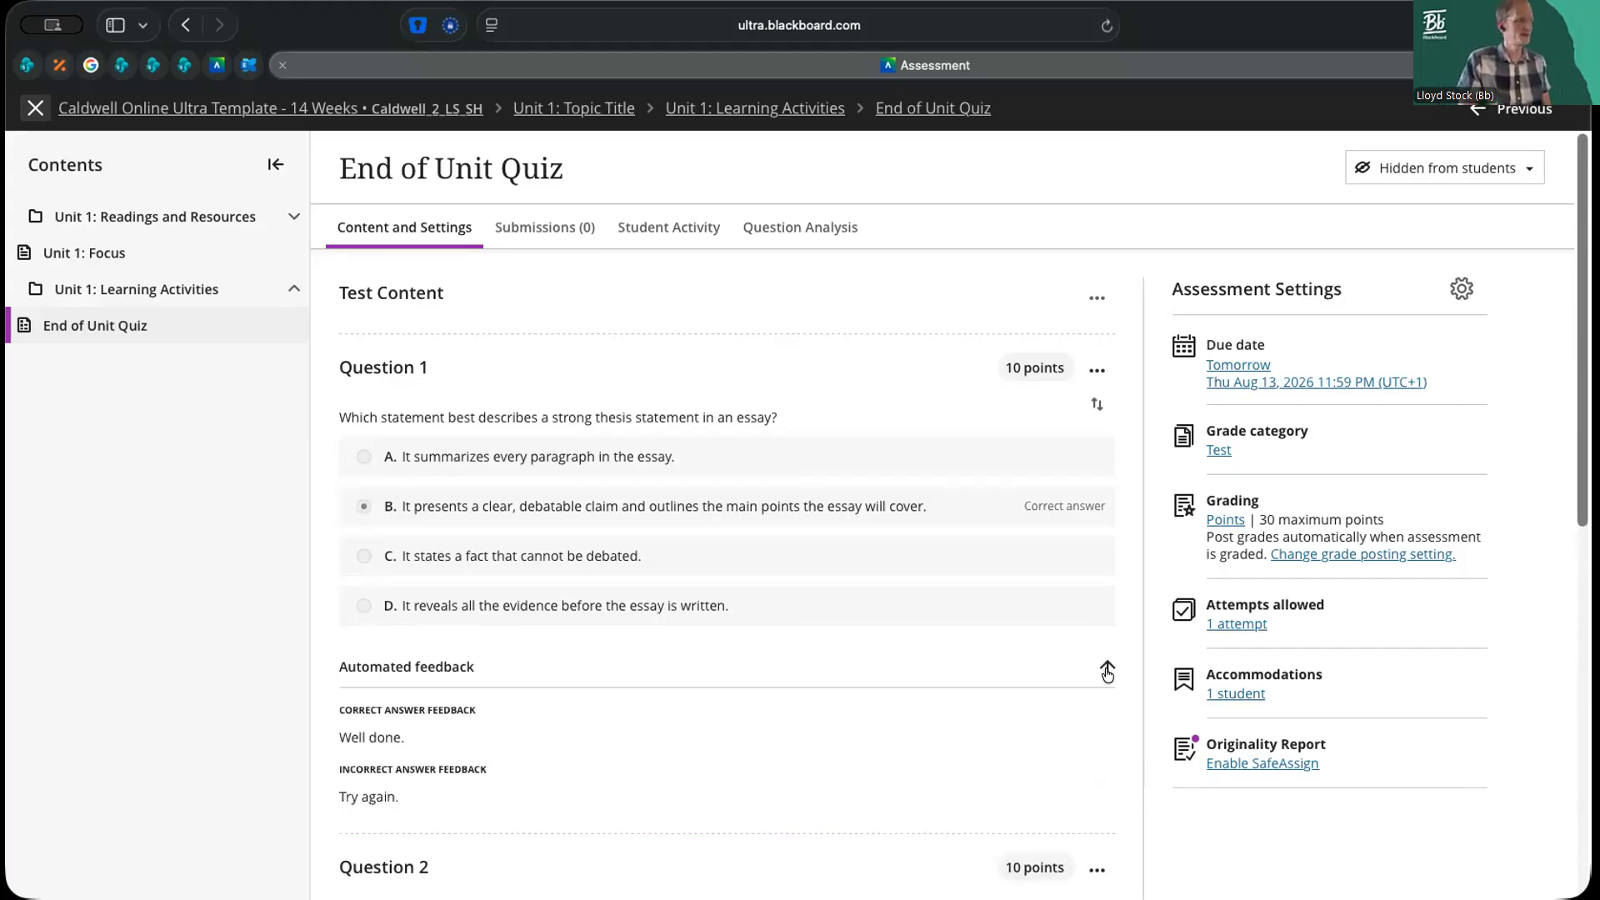
{"action": "left_click", "coordinate": [1108, 671]}
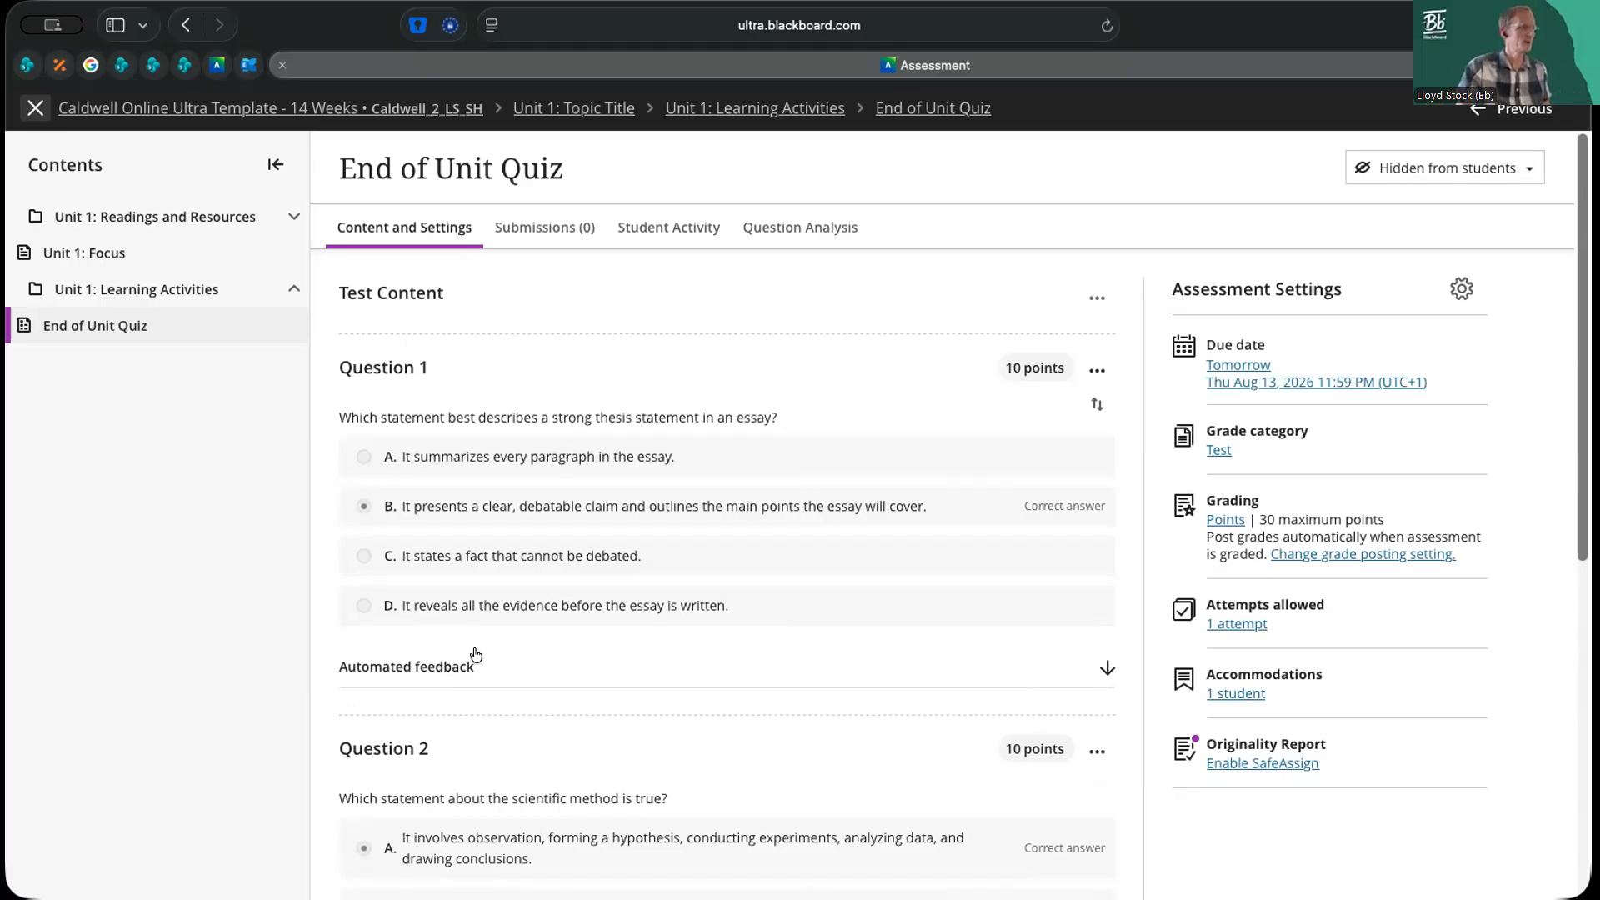
{"action": "left_click", "coordinate": [1096, 370]}
{"action": "left_click", "coordinate": [1123, 364]}
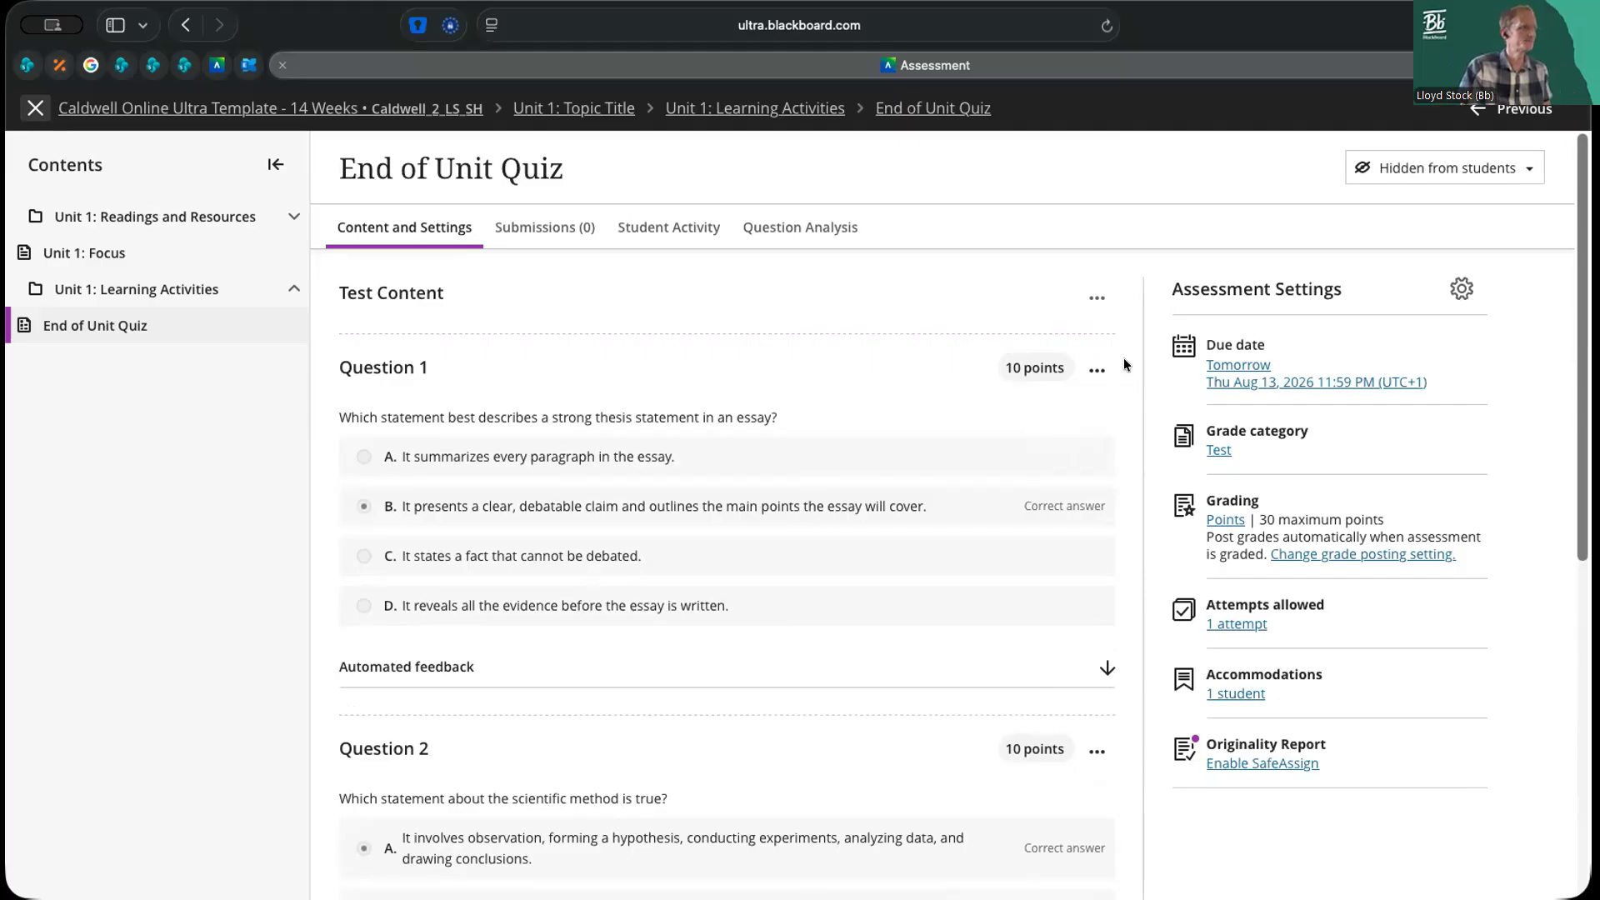
{"action": "scroll", "coordinate": [1118, 372], "scroll_direction": "down", "scroll_amount": 7}
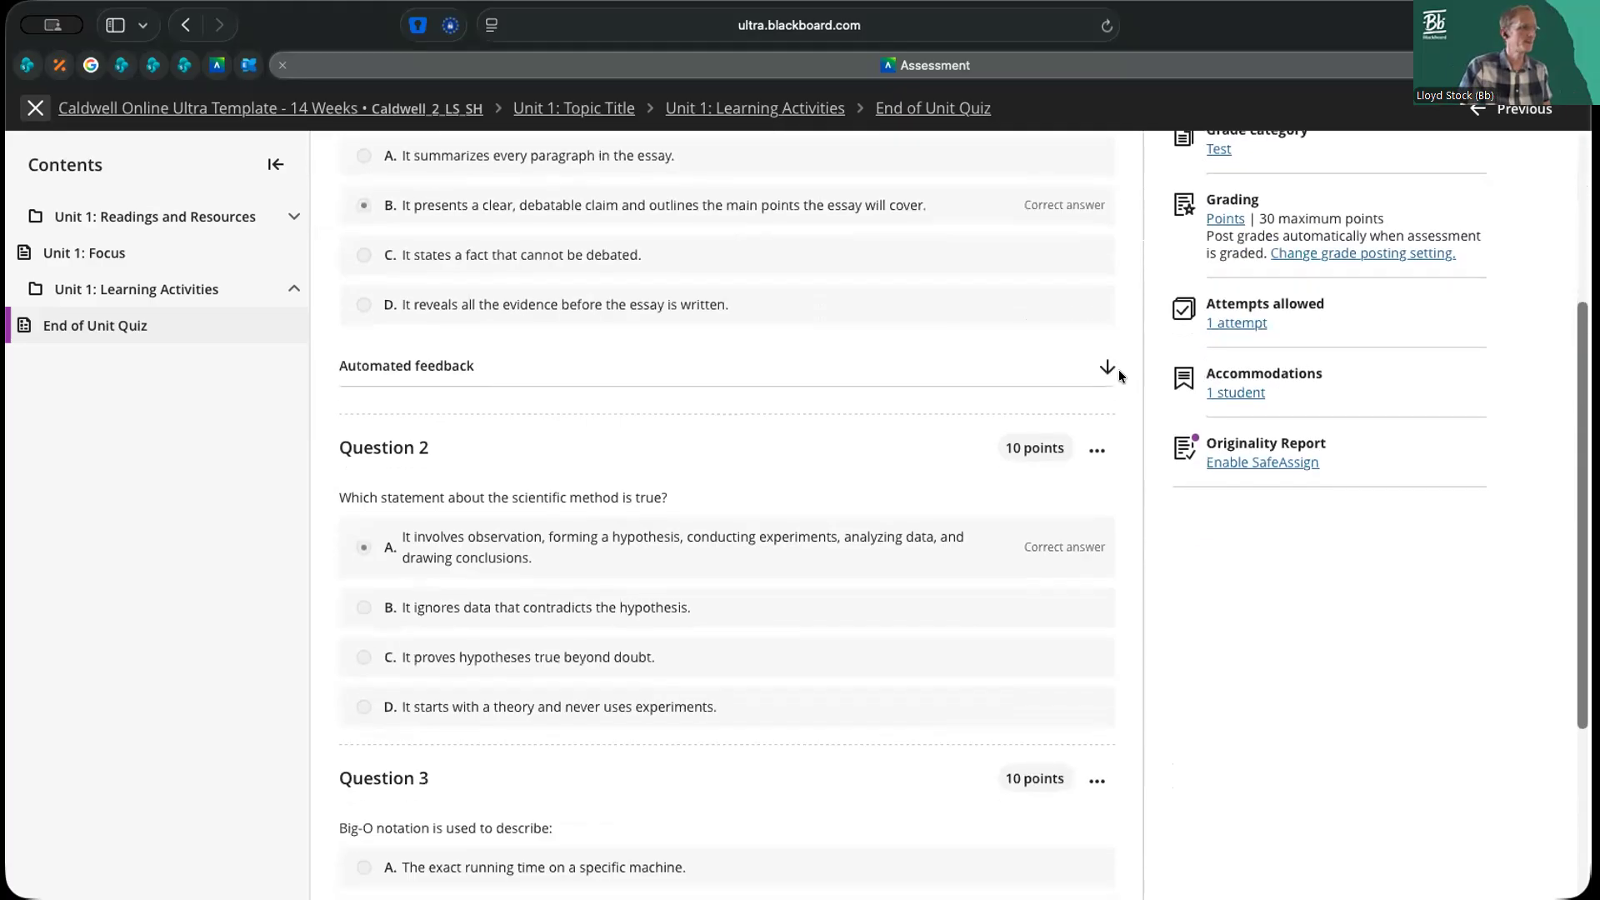
{"action": "scroll", "coordinate": [1119, 376], "scroll_direction": "up", "scroll_amount": 7}
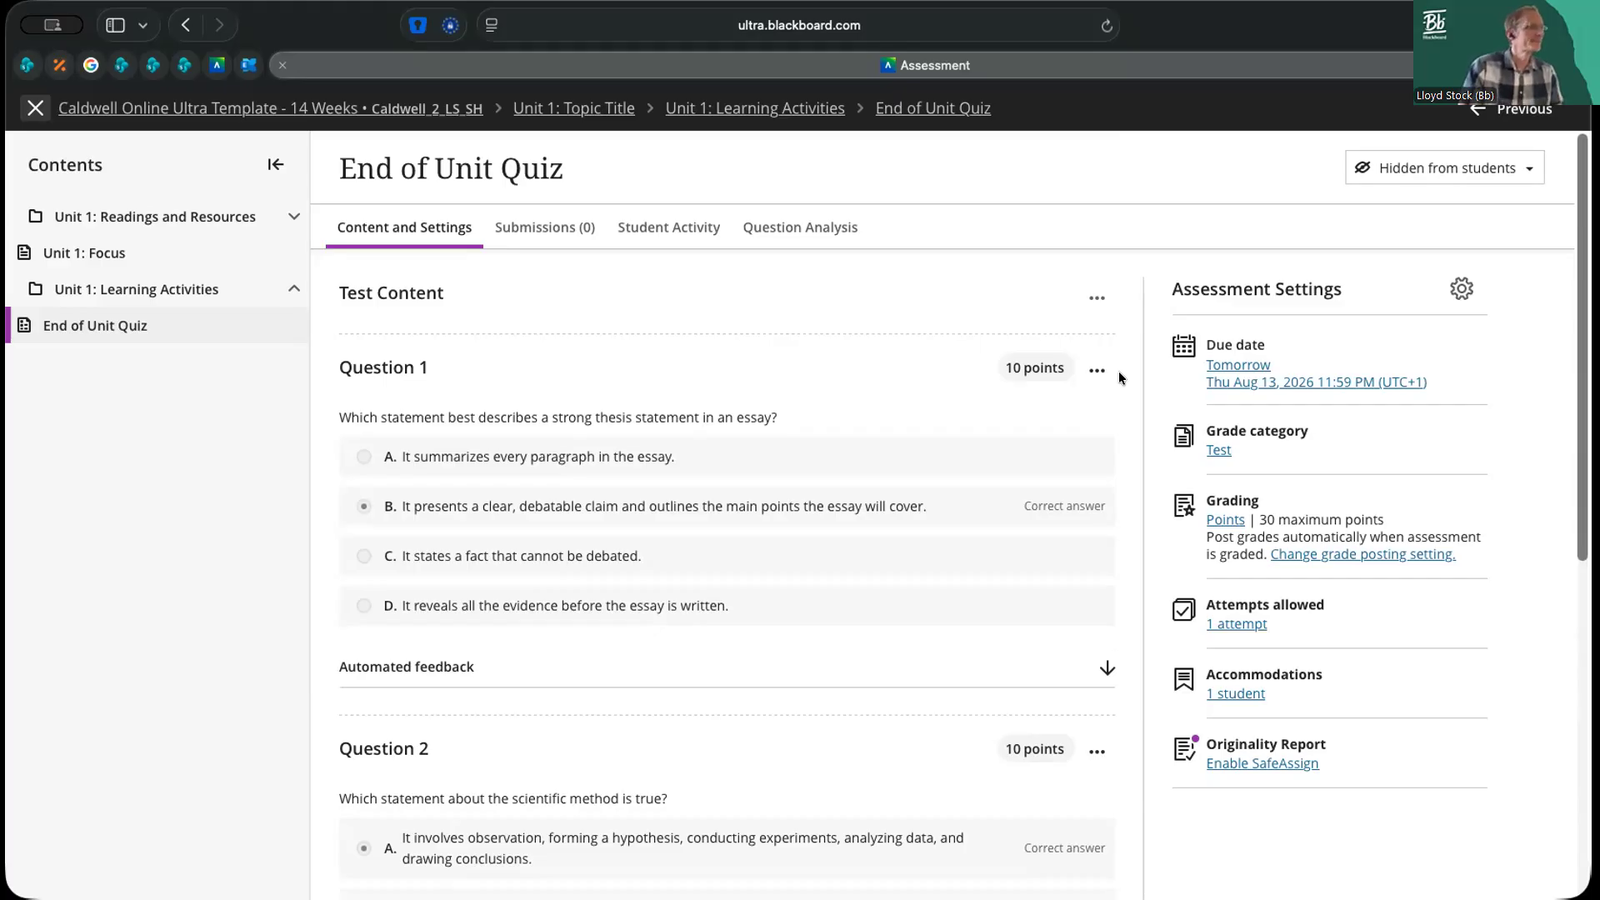
{"action": "left_click", "coordinate": [1097, 301]}
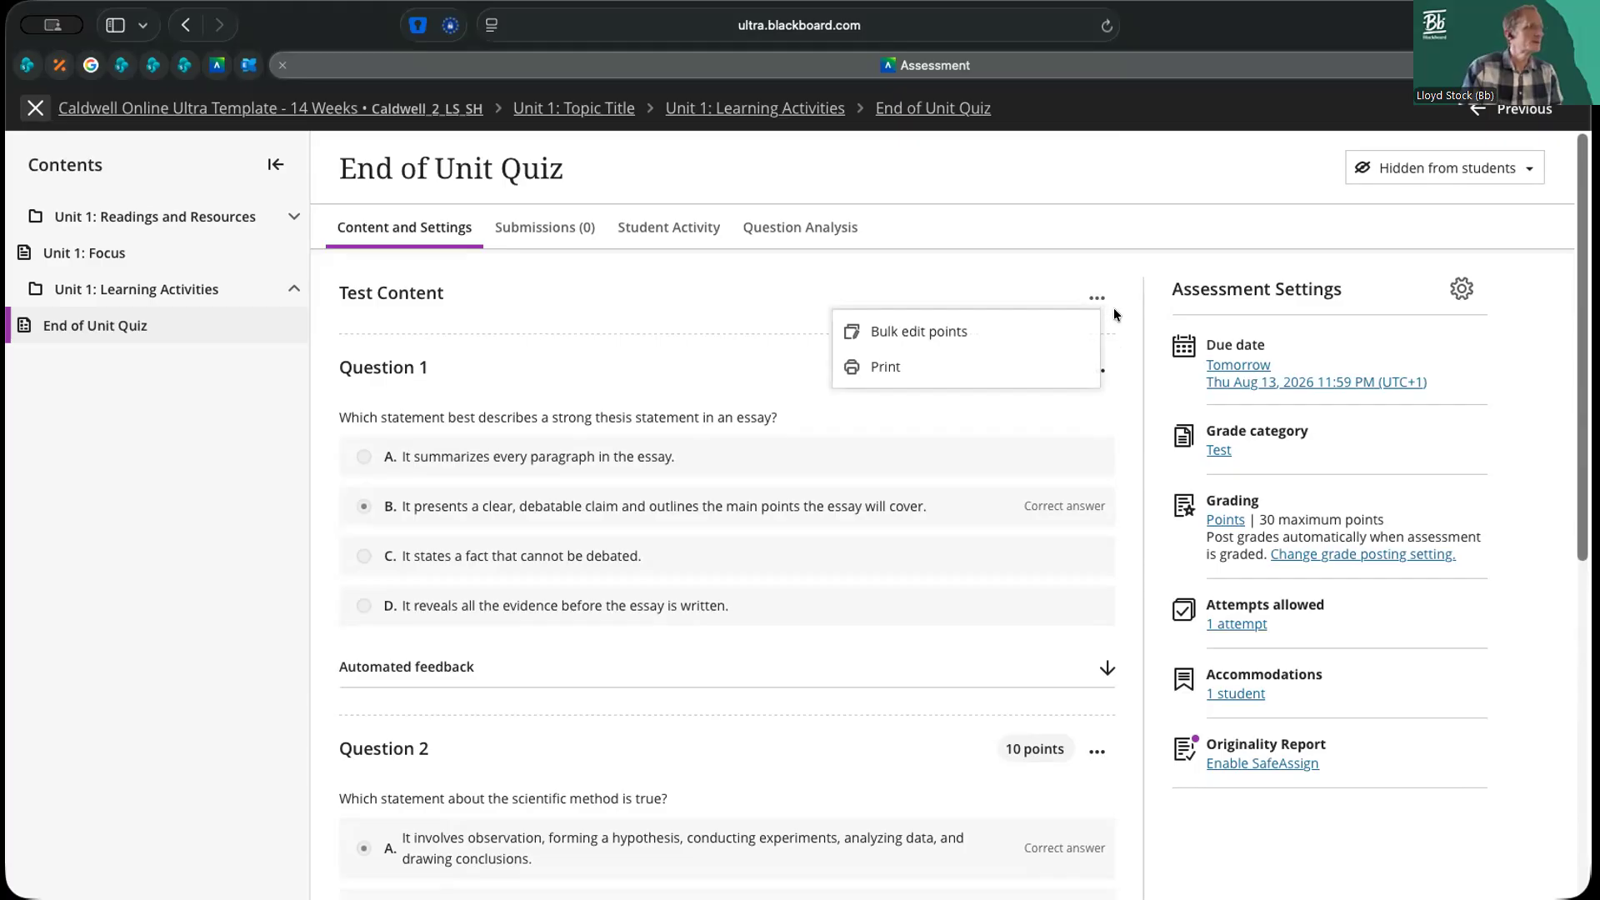
{"action": "left_click", "coordinate": [1115, 312]}
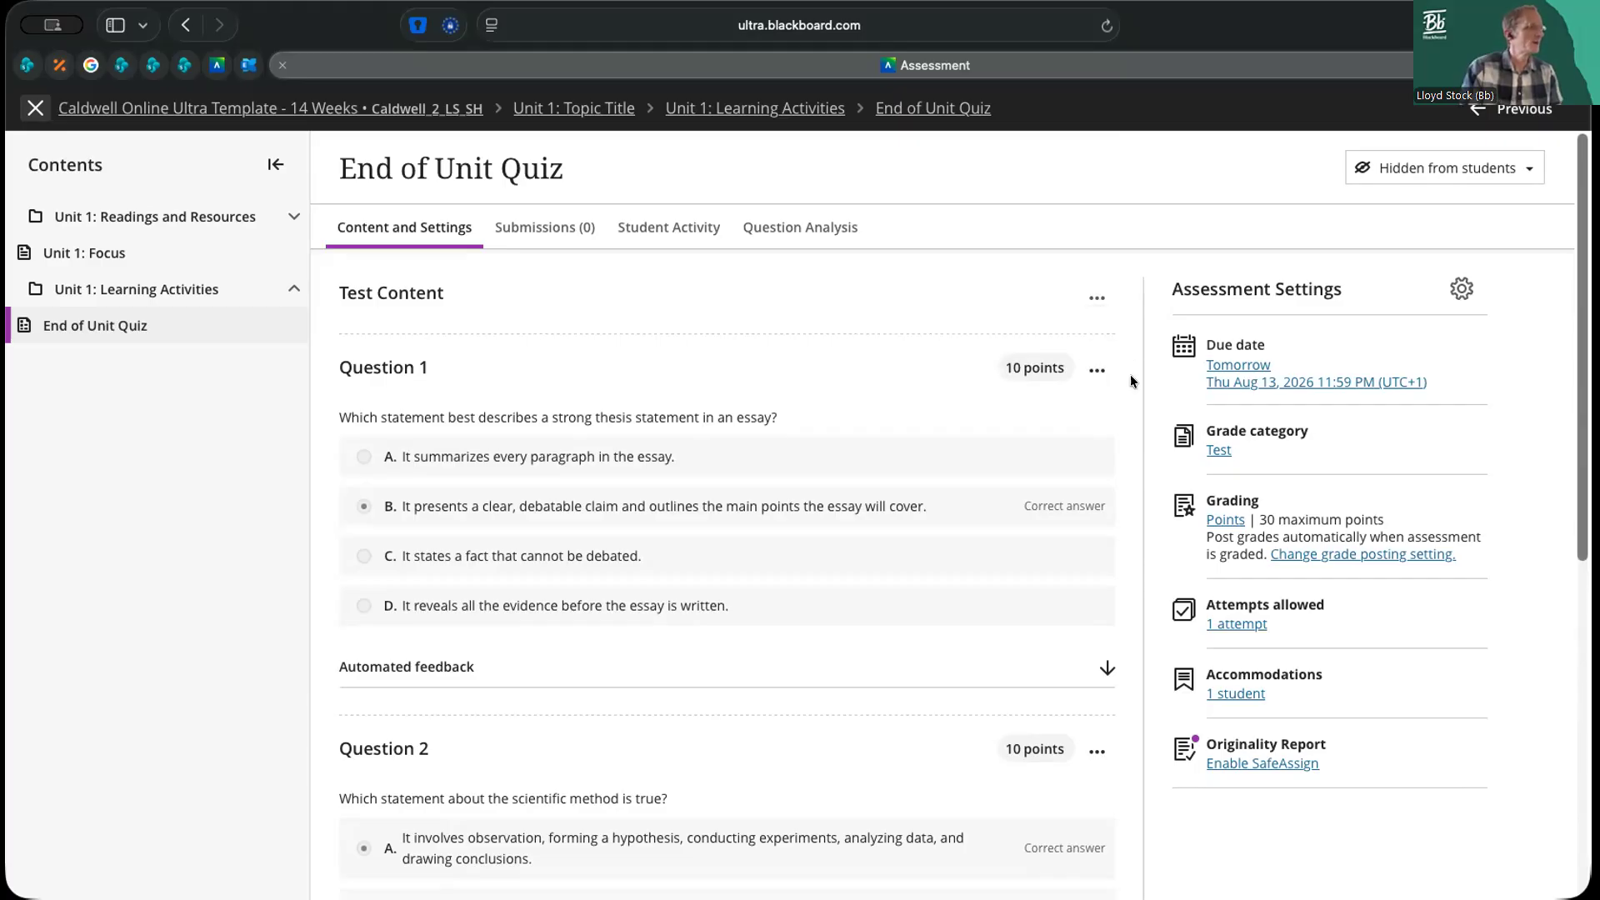
{"action": "left_click", "coordinate": [1097, 371]}
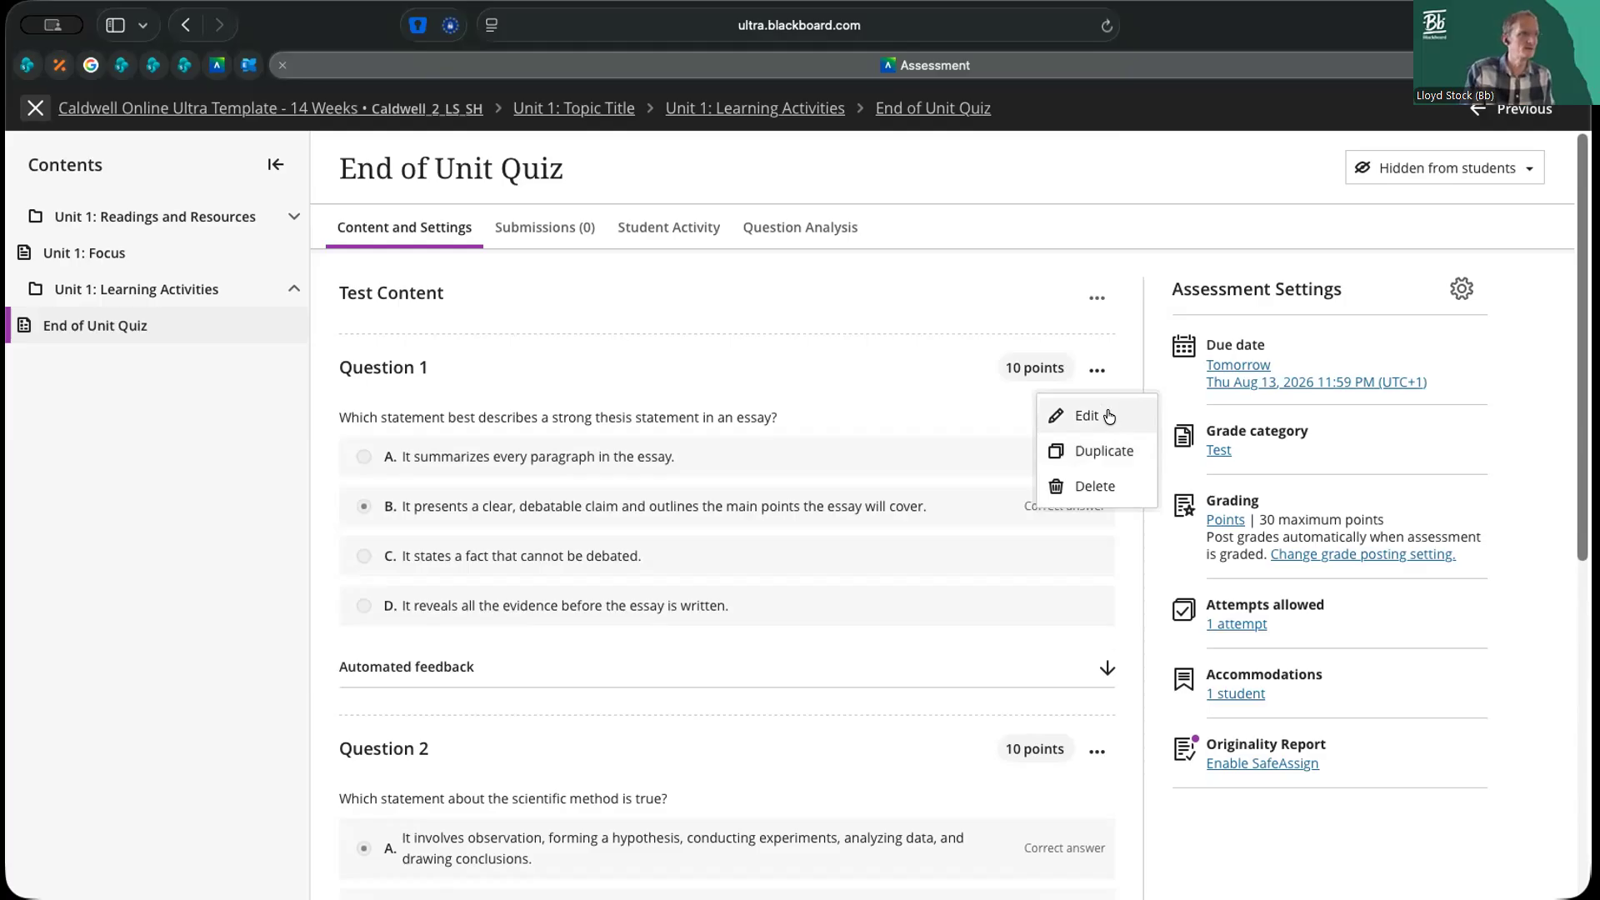
{"action": "left_click", "coordinate": [1136, 378]}
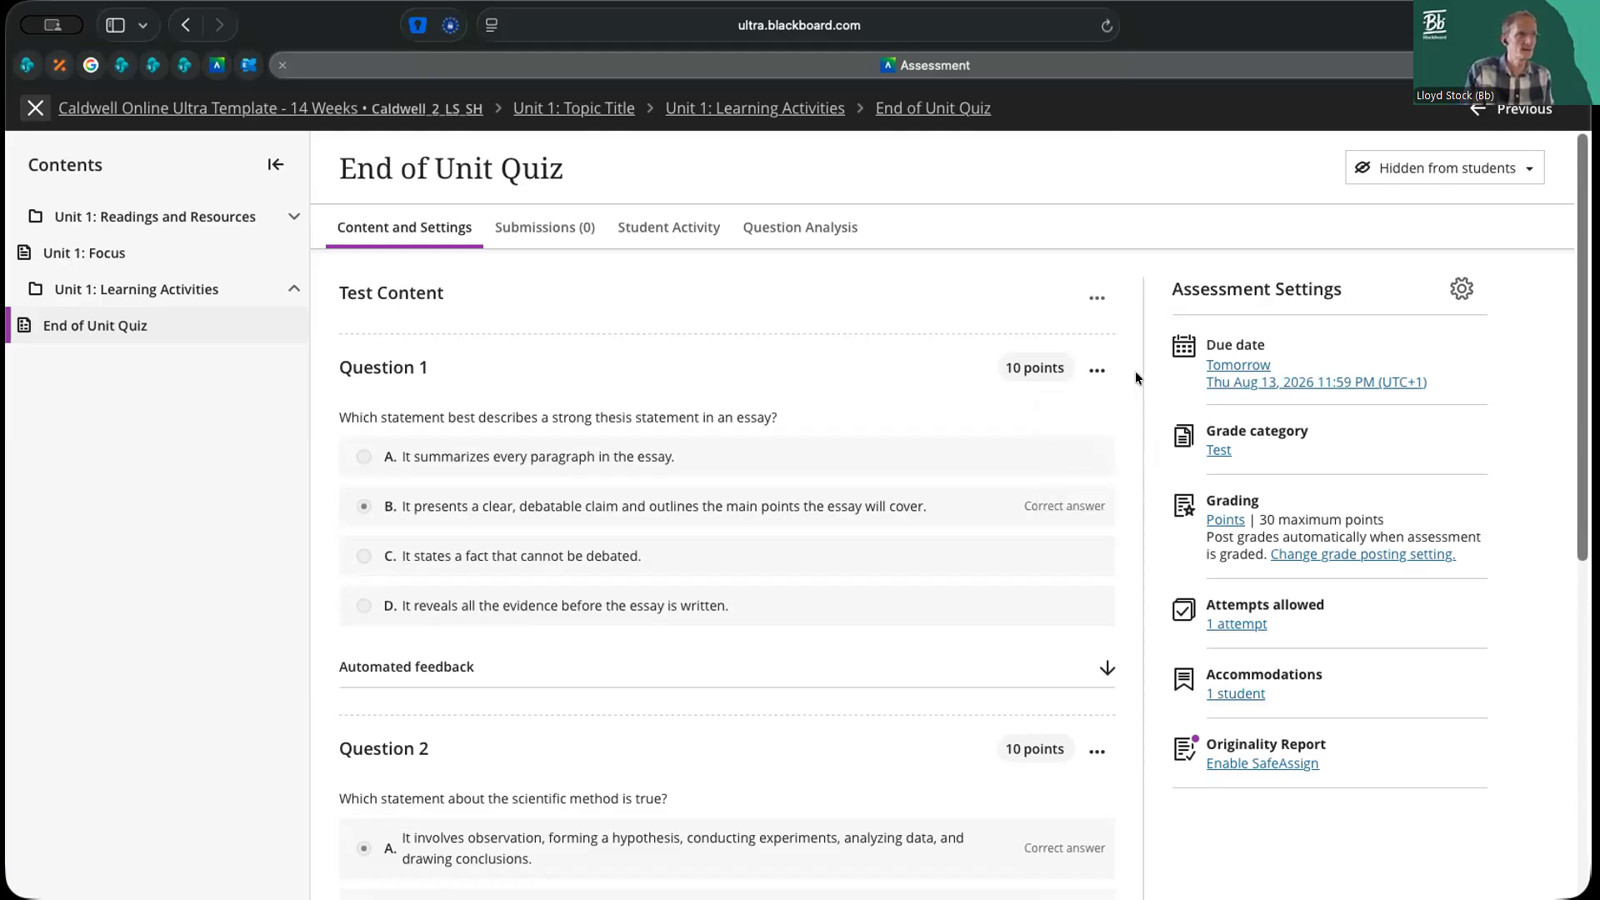
{"action": "left_click", "coordinate": [1097, 368]}
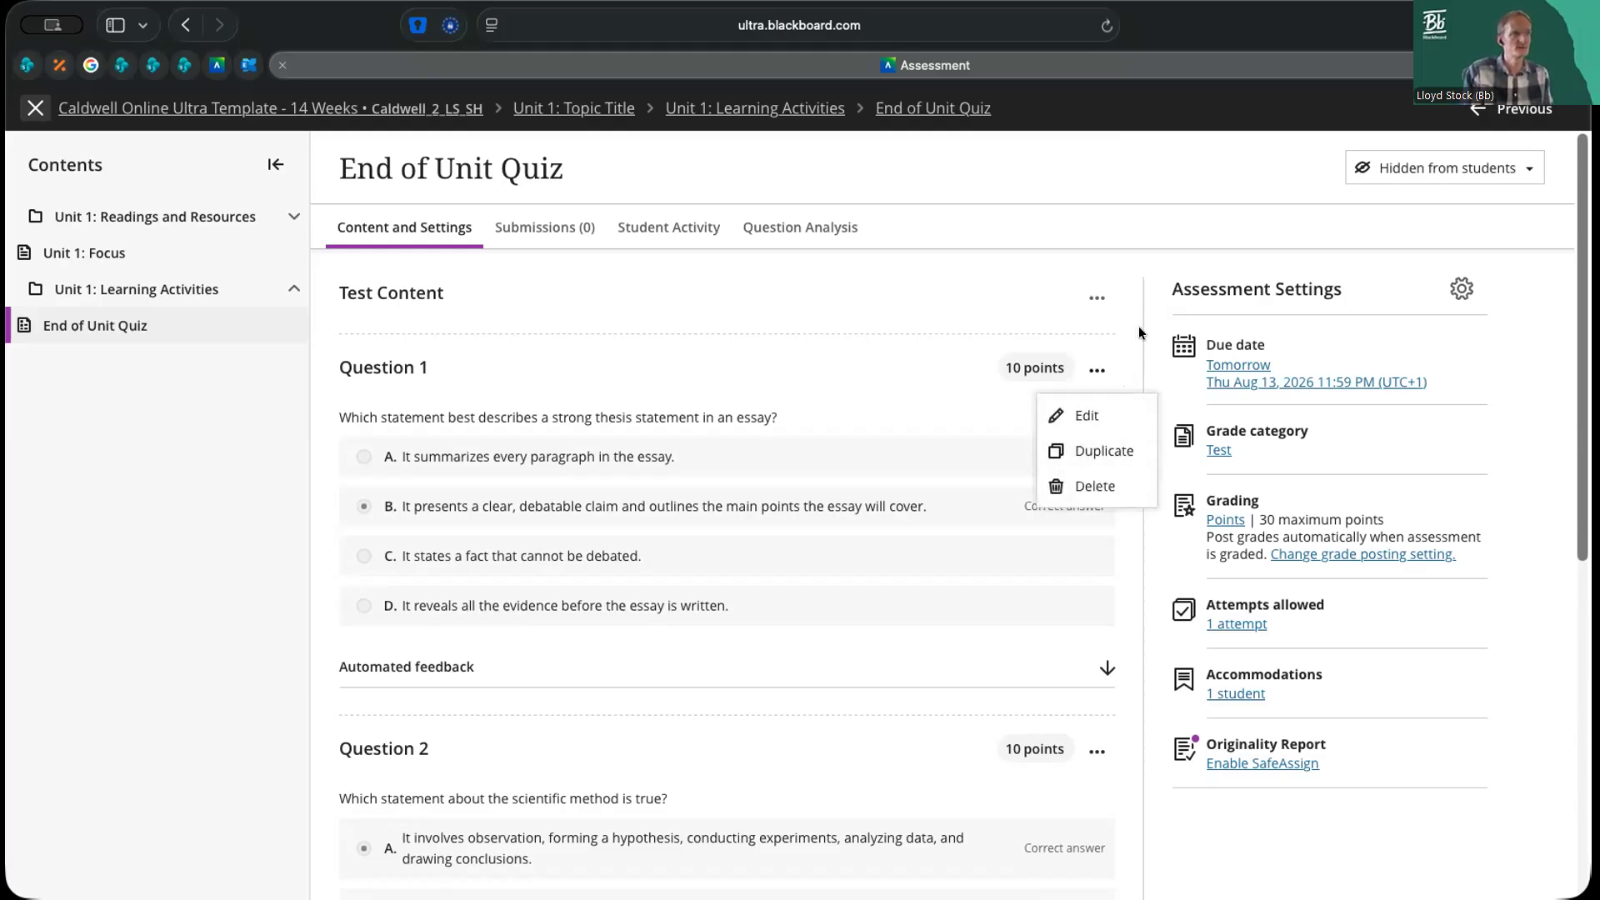
{"action": "left_click", "coordinate": [1141, 332]}
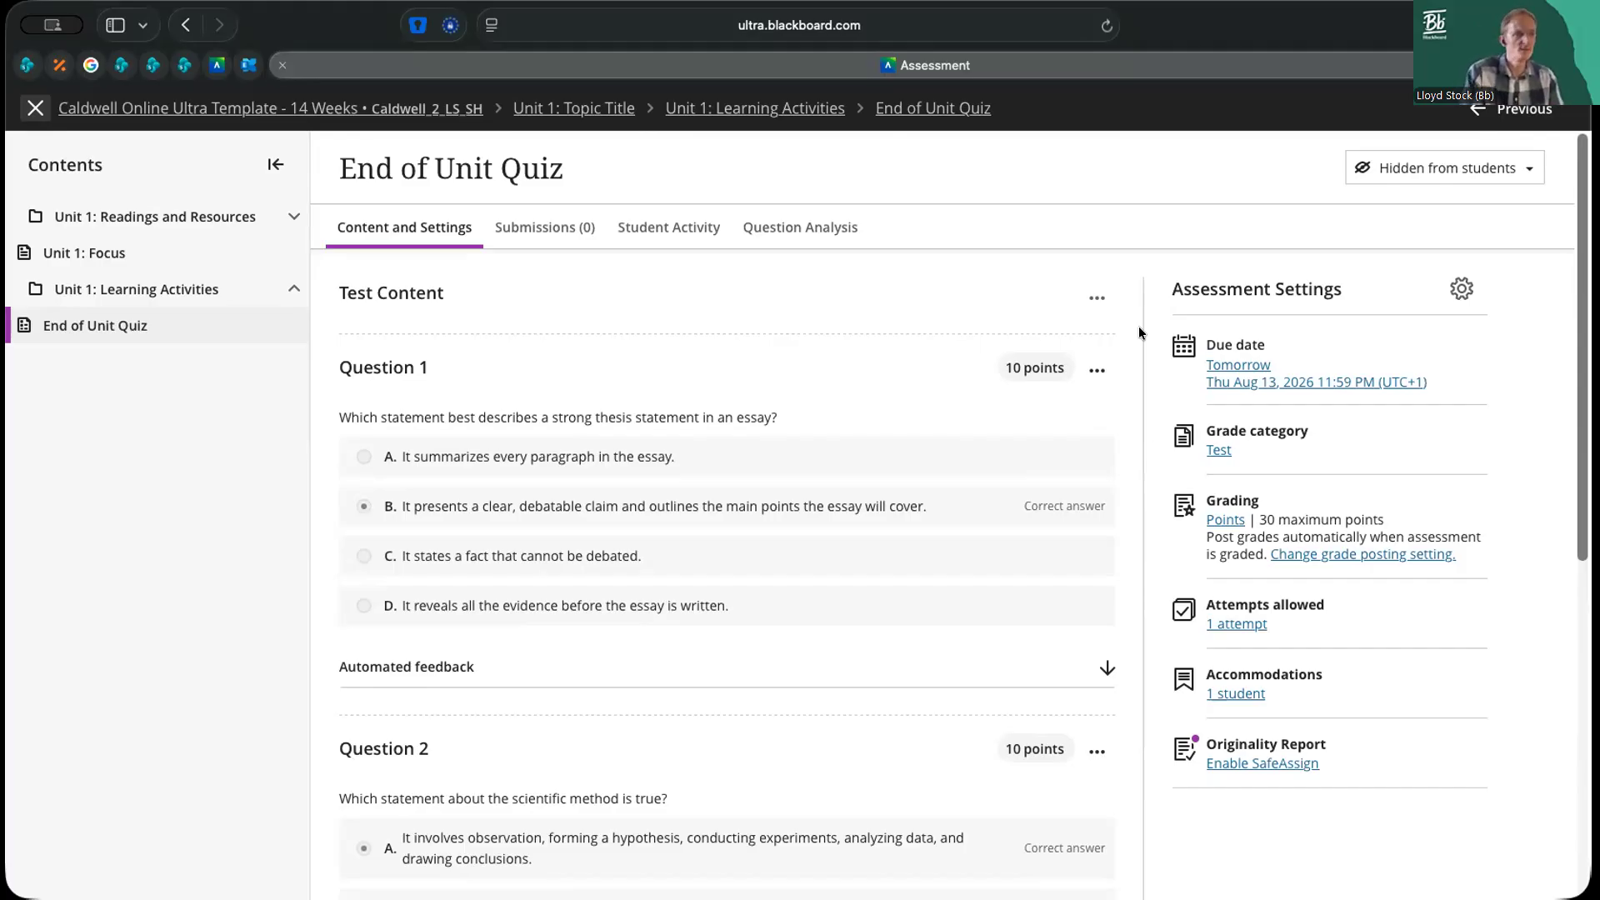
Leave the End of Unit Quiz and open the management of the course's question banks
{"action": "left_click", "coordinate": [35, 108]}
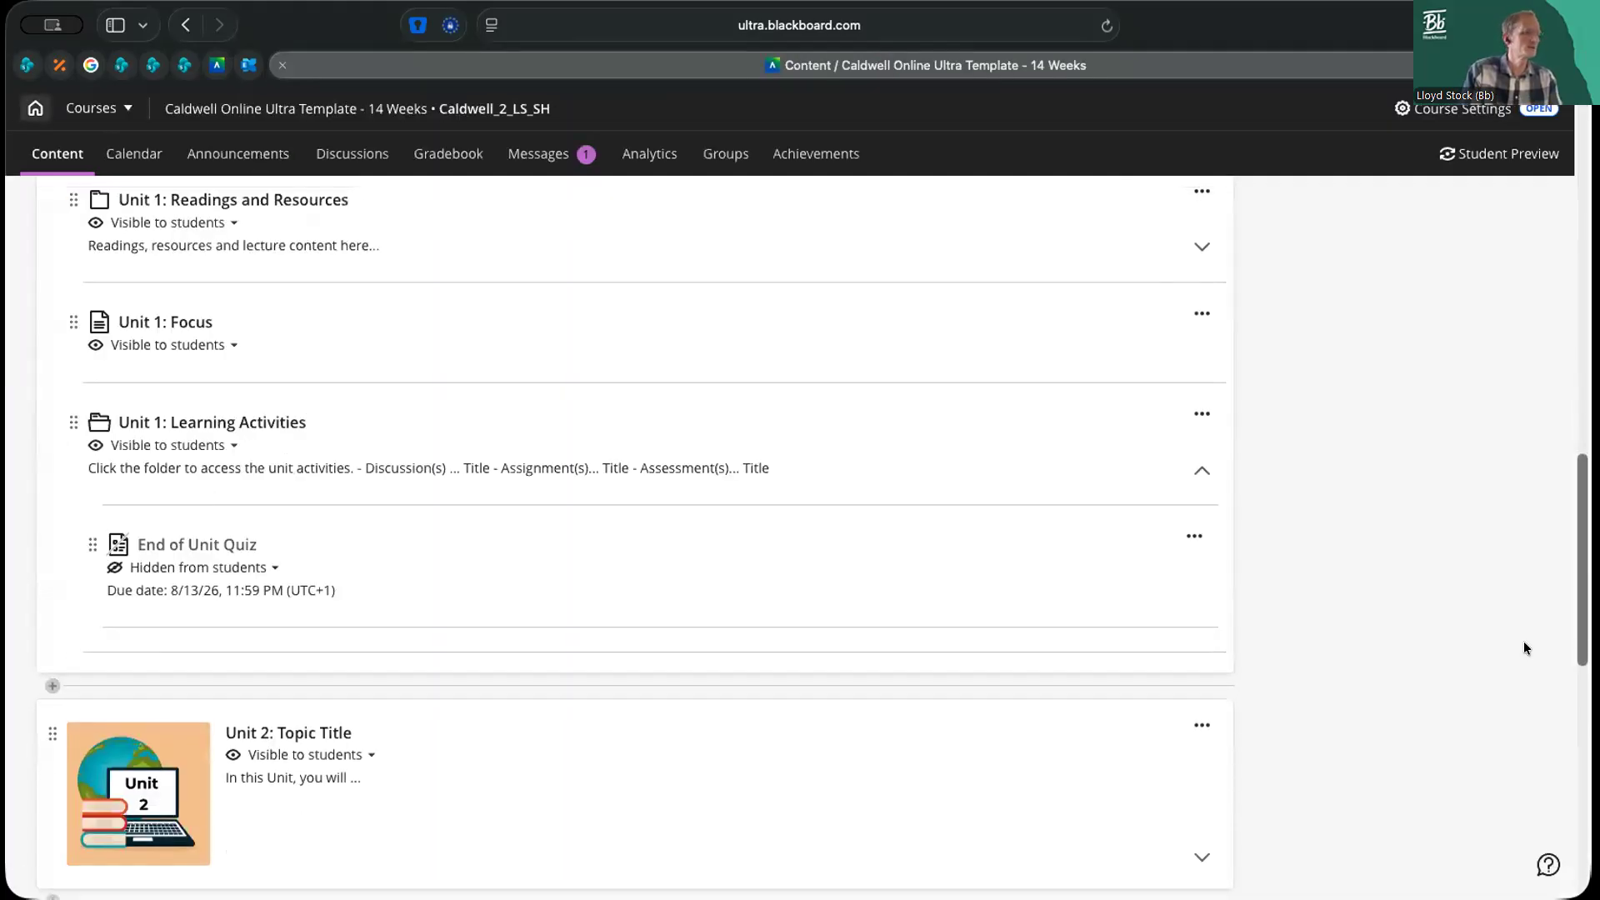
{"action": "scroll", "coordinate": [1439, 608], "scroll_direction": "up", "scroll_amount": 10}
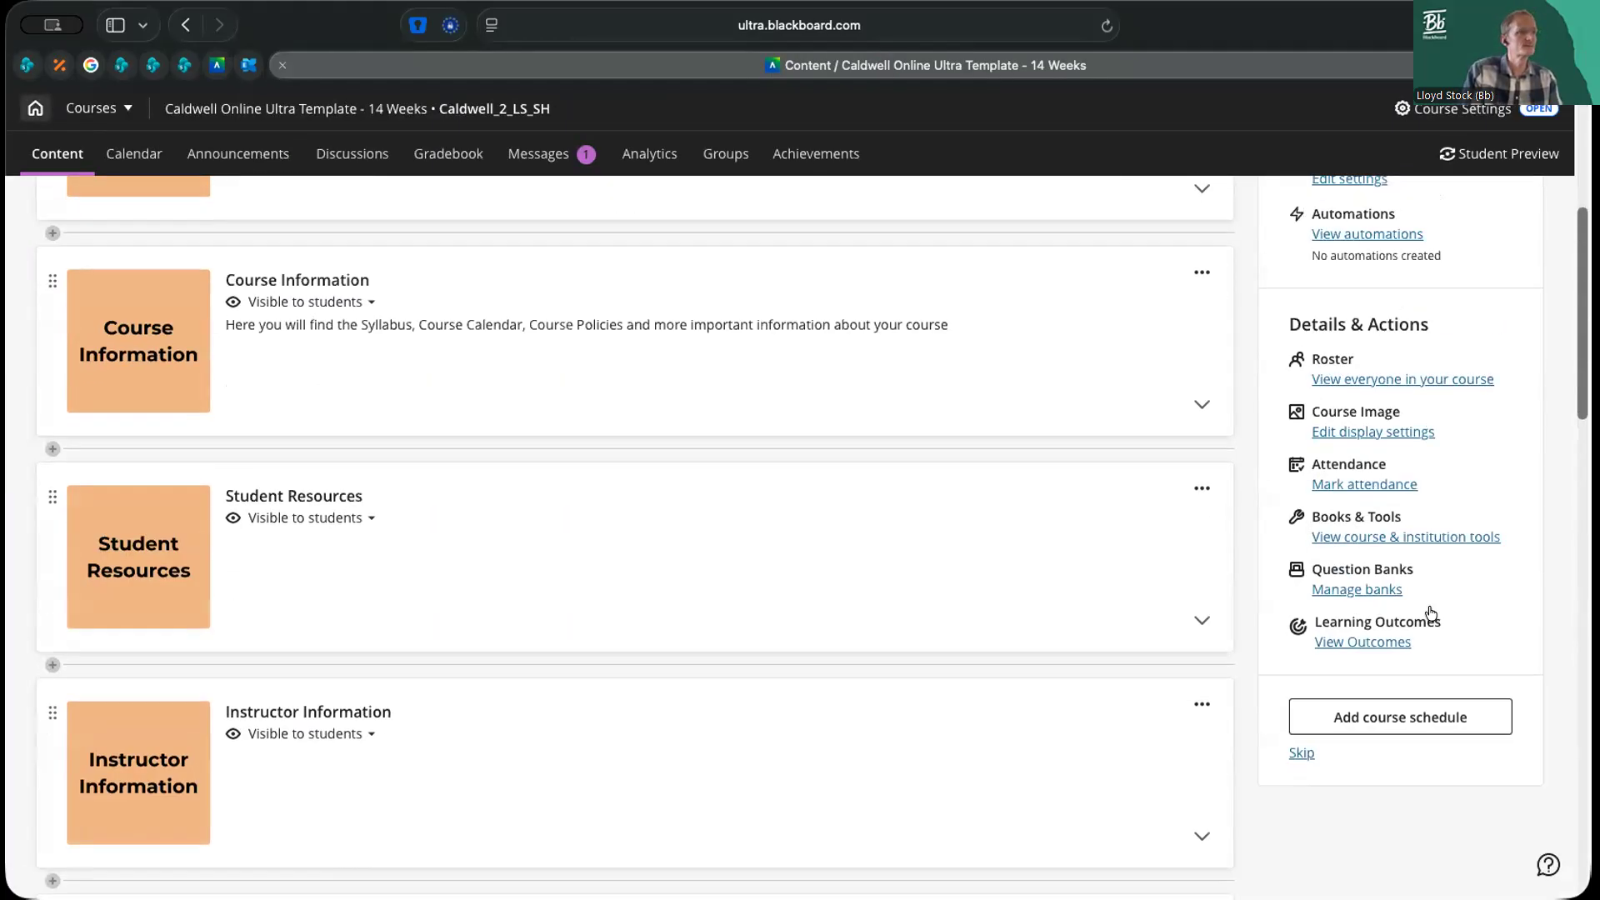
{"action": "left_click", "coordinate": [1380, 590]}
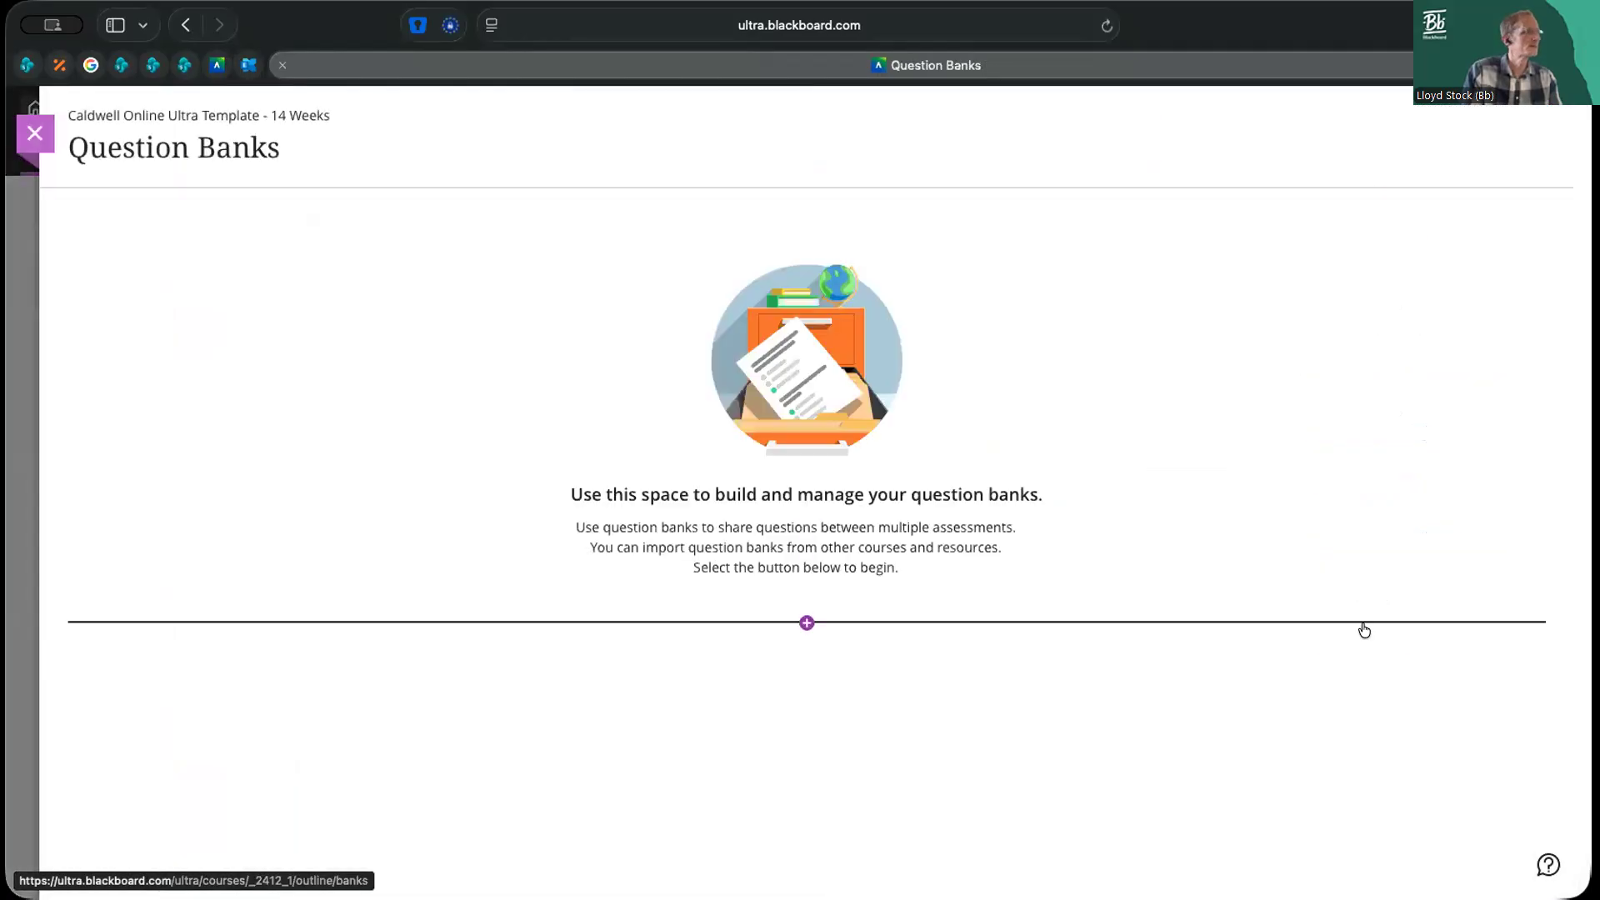
Create a new question bank titled with the instructor's first name in the possessive followed by "Question Bank"
{"action": "left_click", "coordinate": [807, 622]}
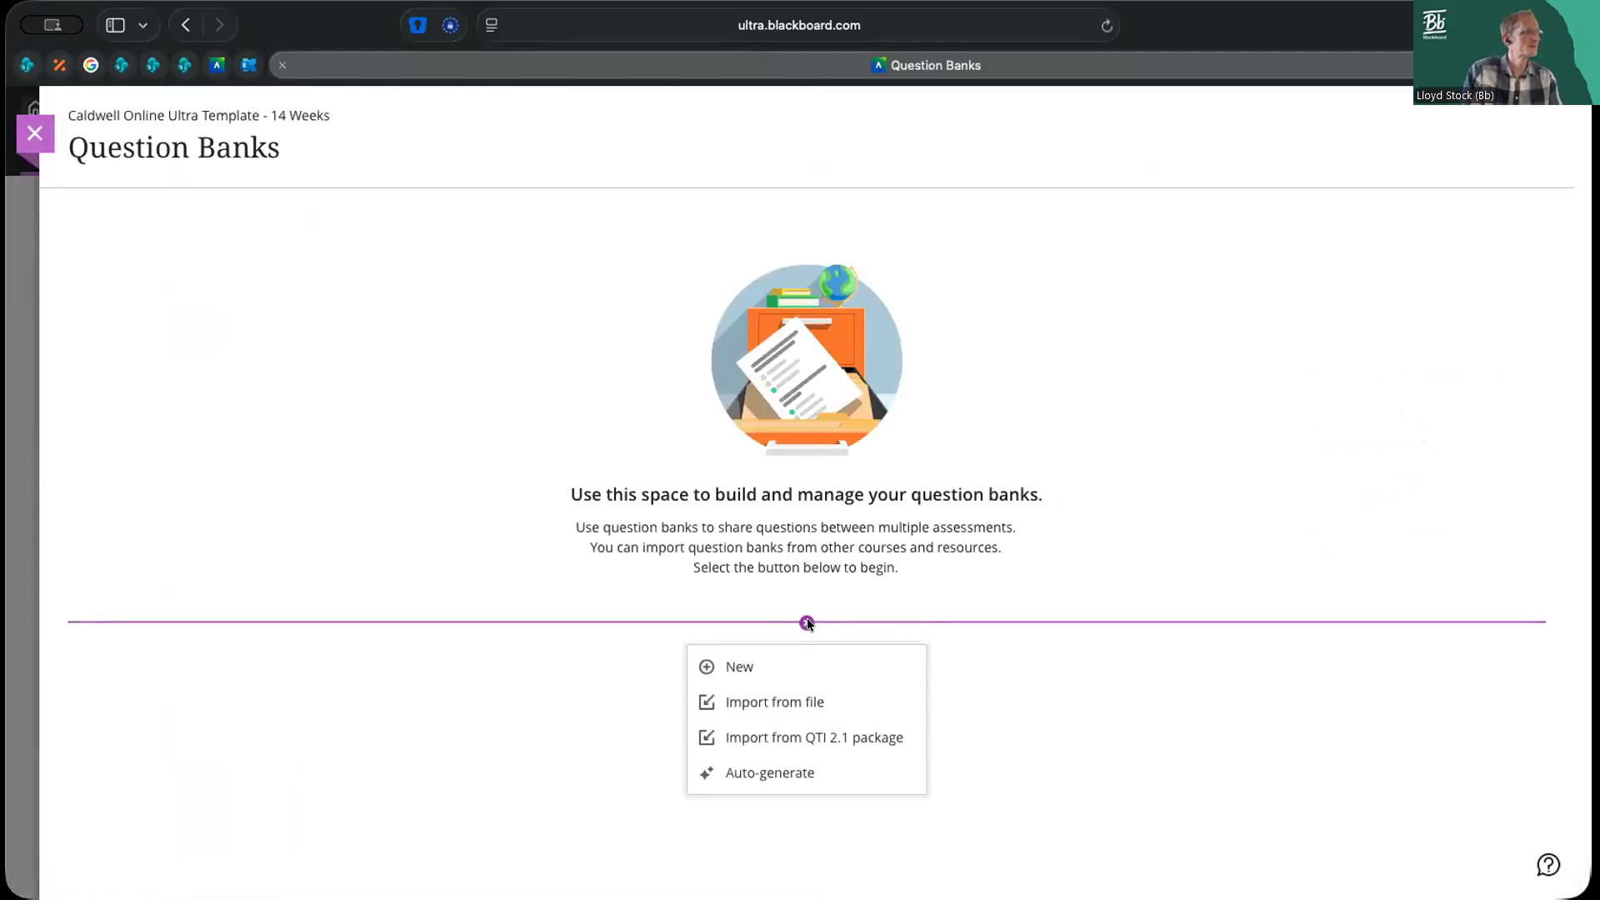
{"action": "left_click", "coordinate": [762, 667]}
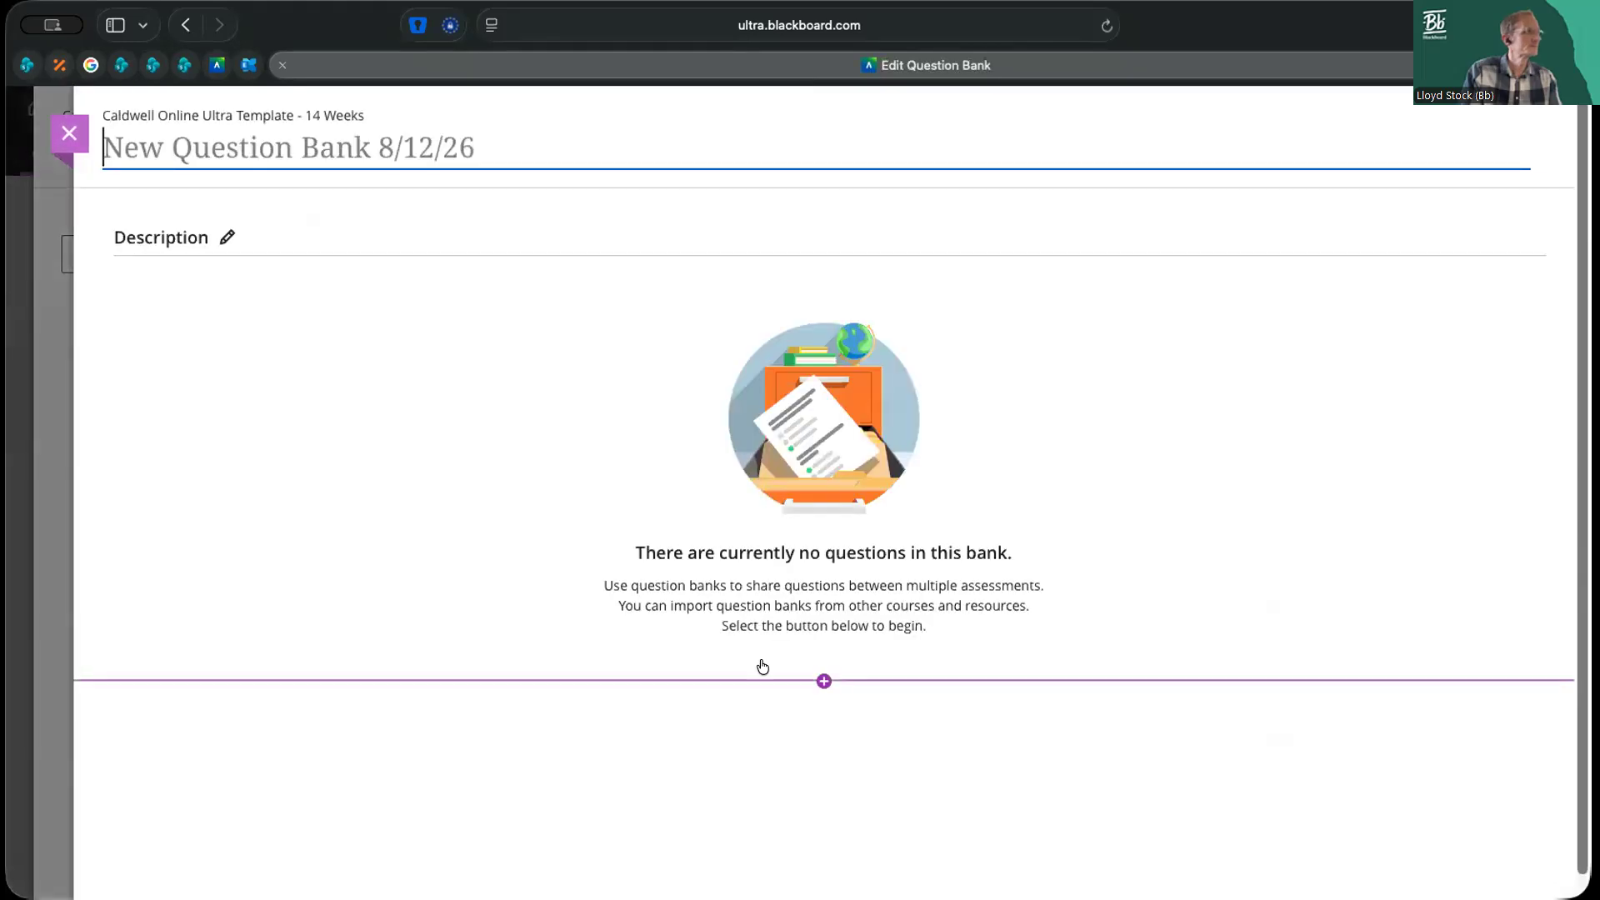
{"action": "type", "text": "L"}
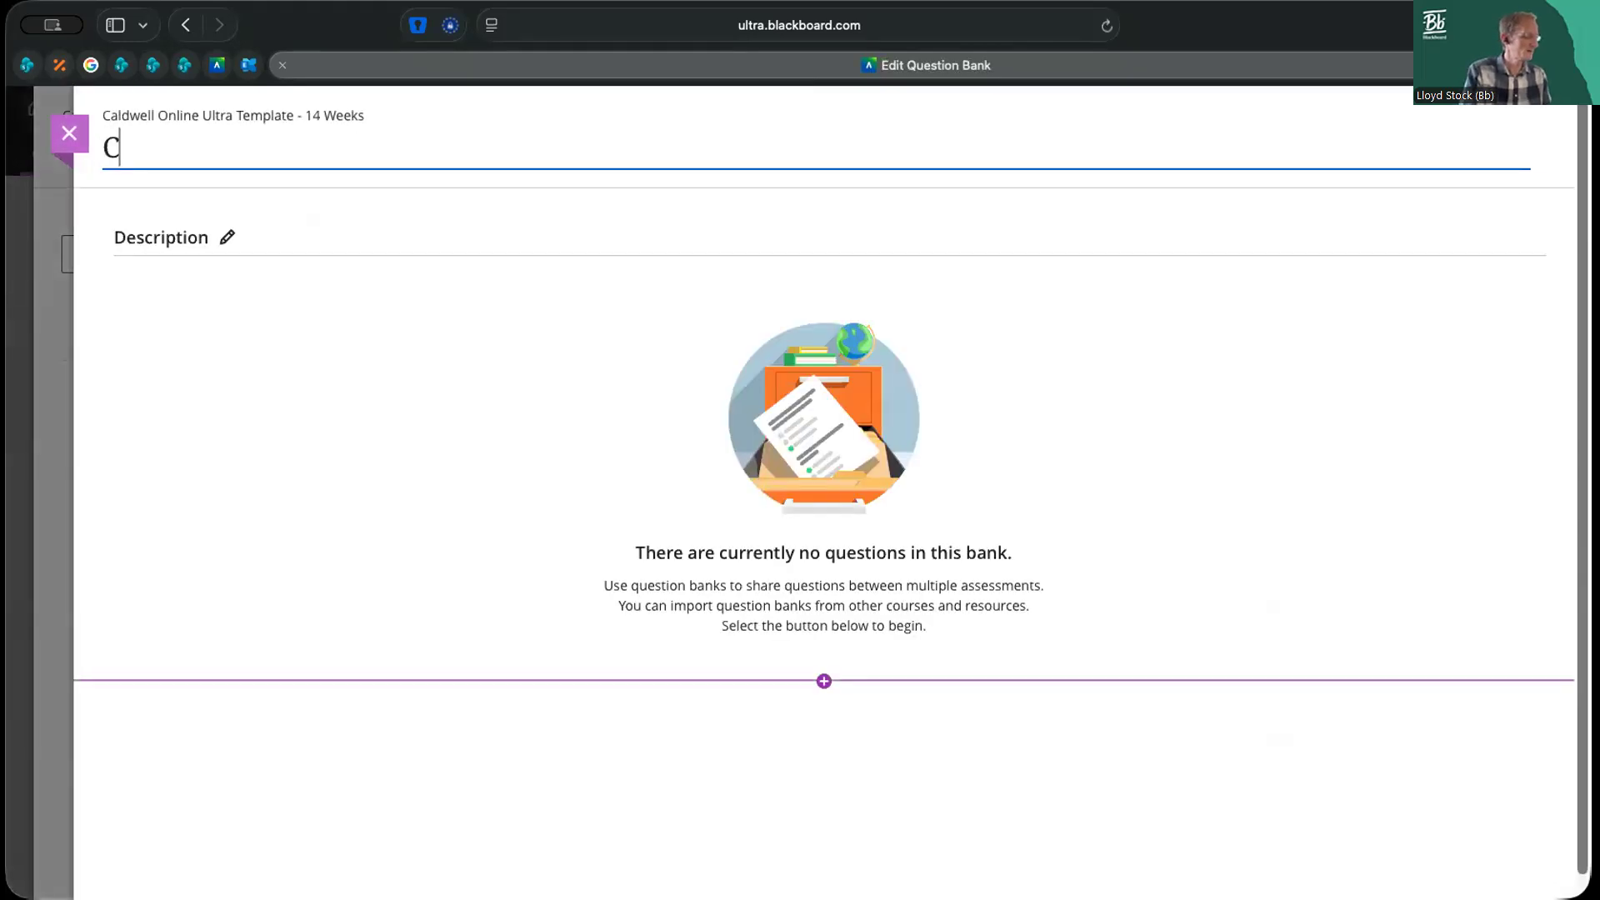
{"action": "type", "text": "loyd's Ques"}
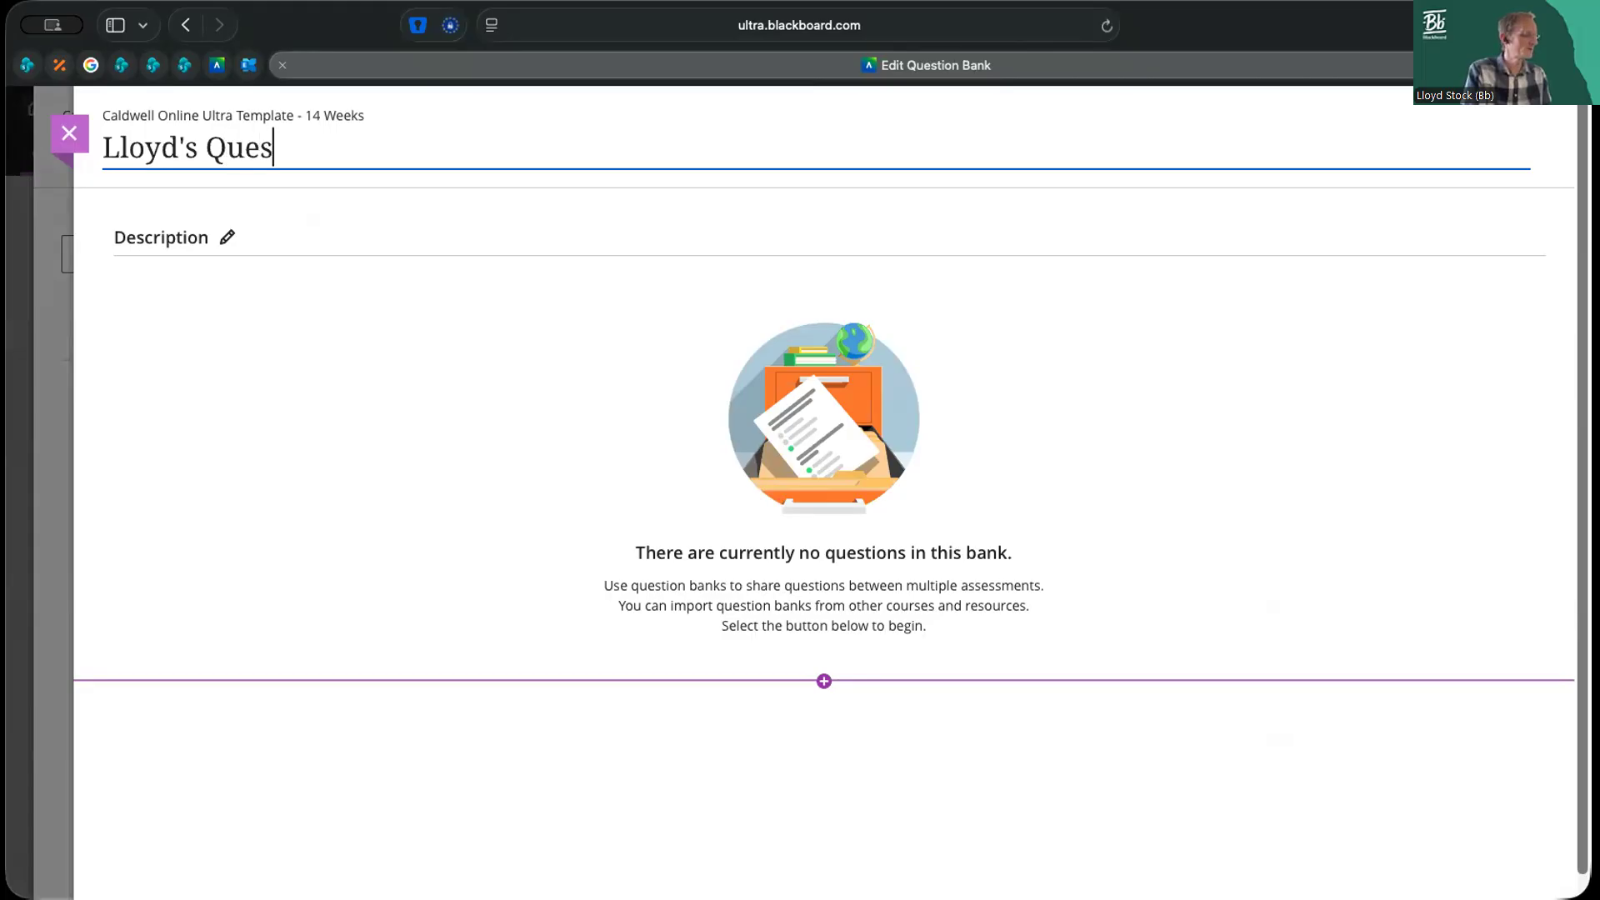
{"action": "type", "text": "tion Bank"}
{"action": "key", "text": "Return"}
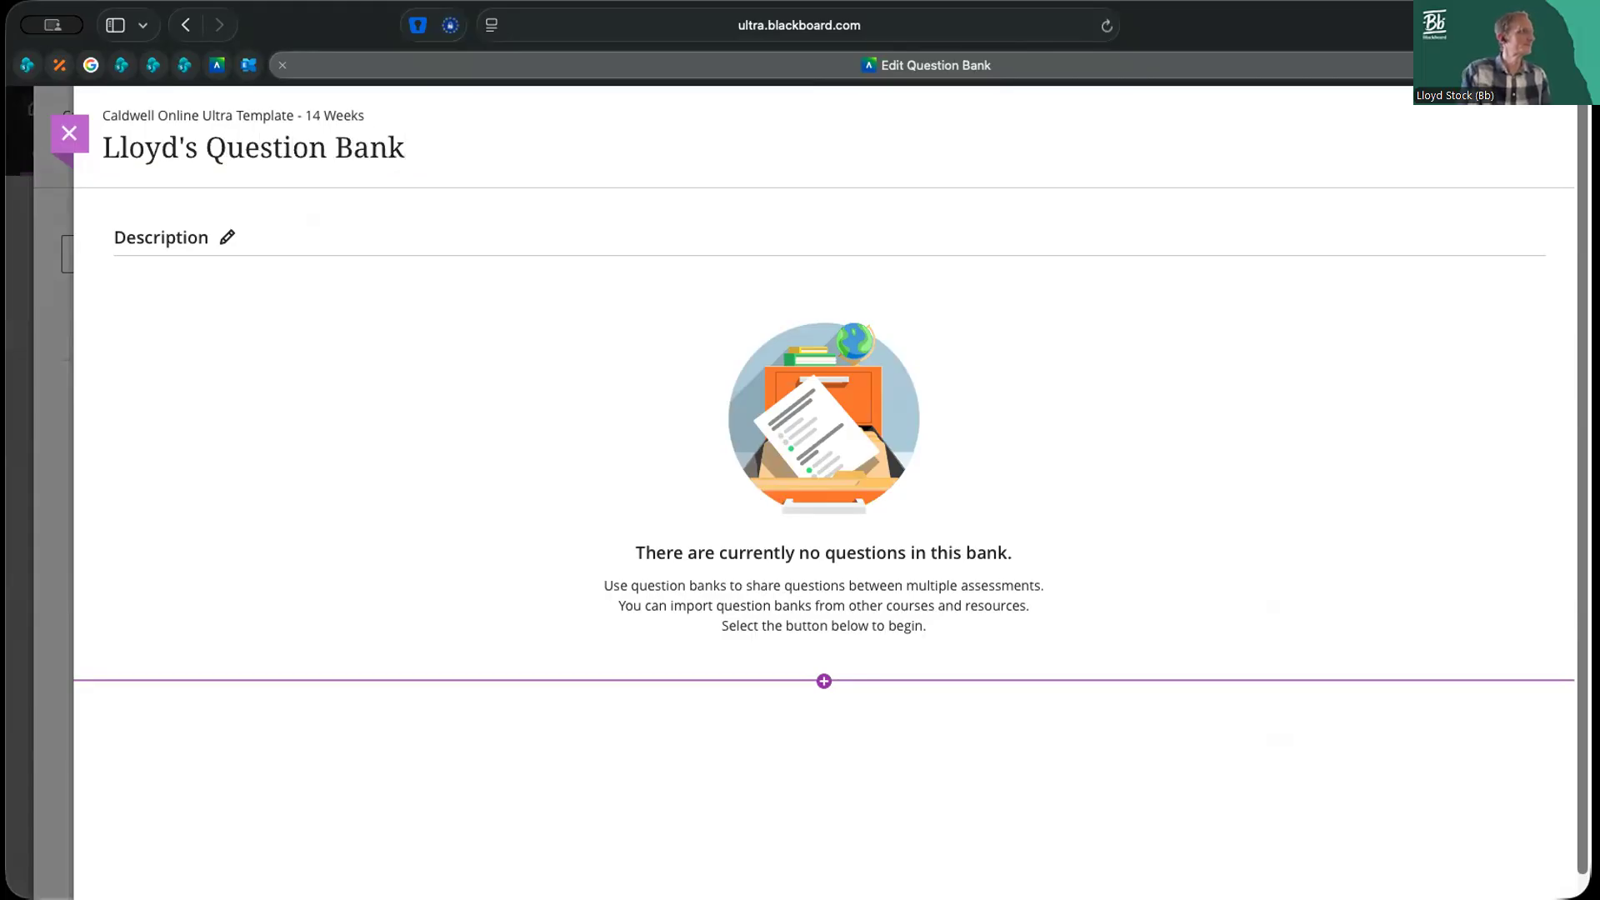
Reuse all multiple choice questions from the End of Unit Quiz by copying them into the new question bank
{"action": "left_click", "coordinate": [823, 682]}
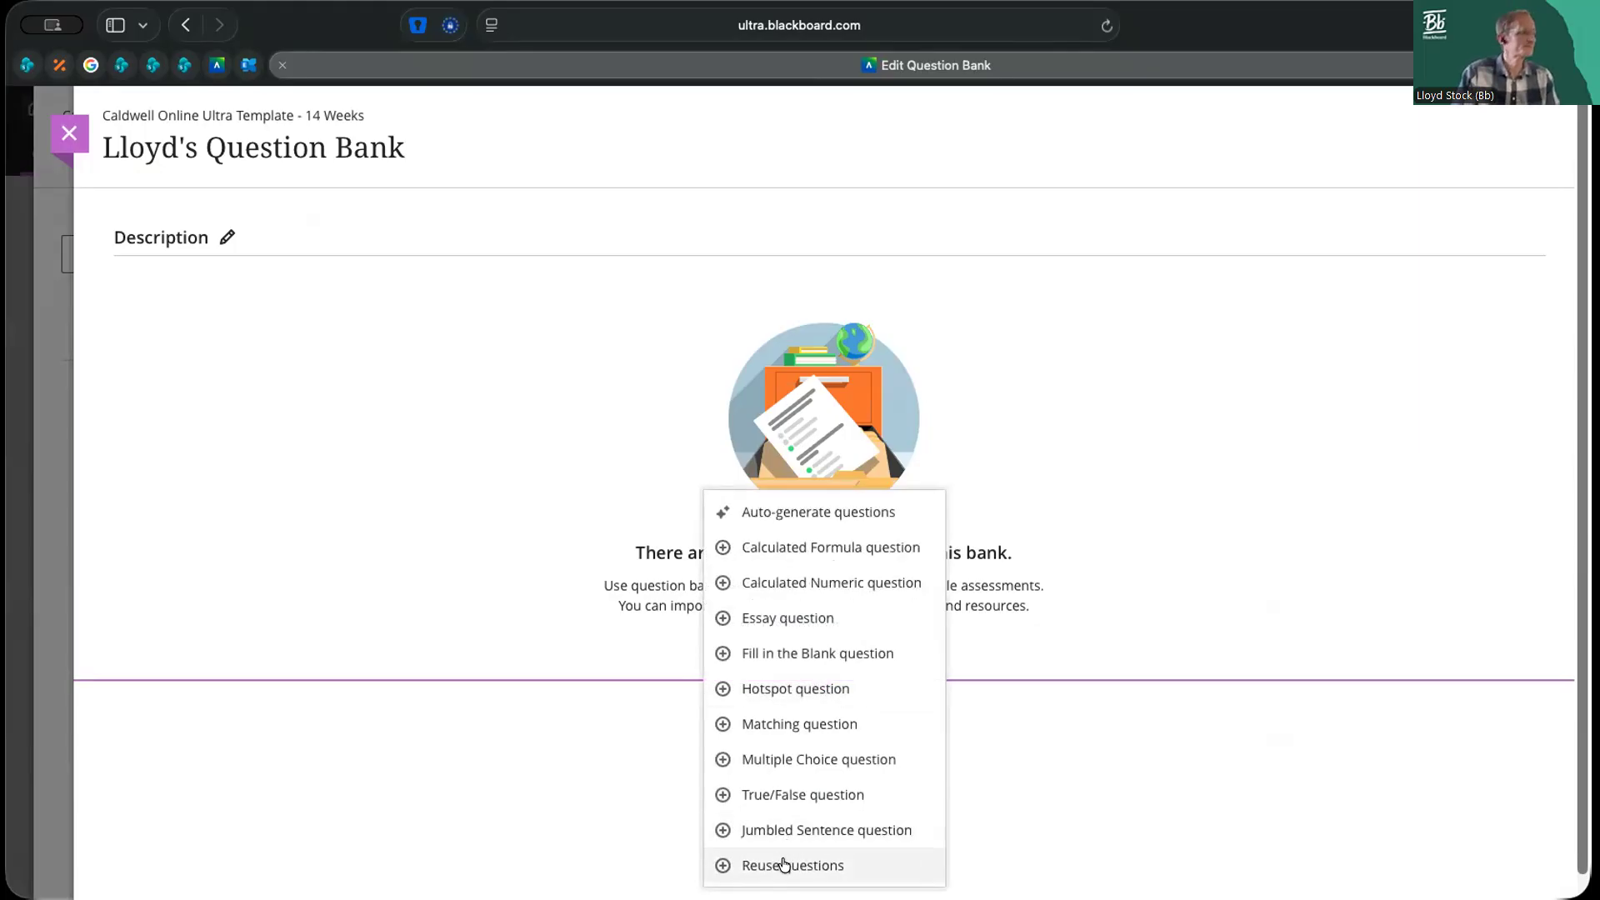
{"action": "left_click", "coordinate": [782, 862]}
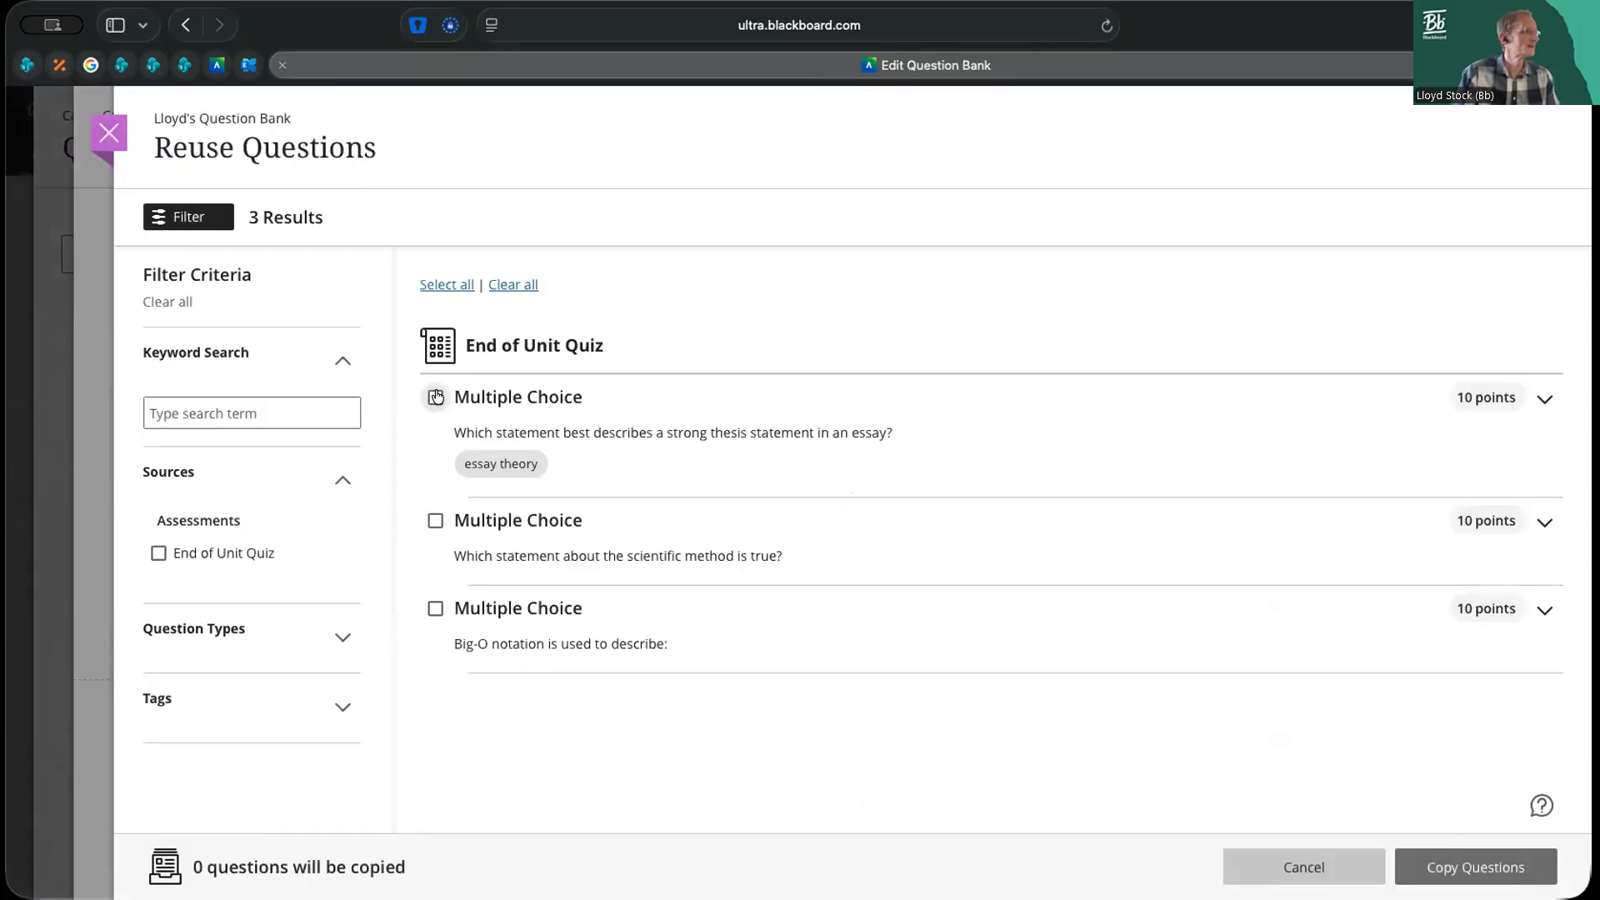
{"action": "left_click", "coordinate": [444, 285]}
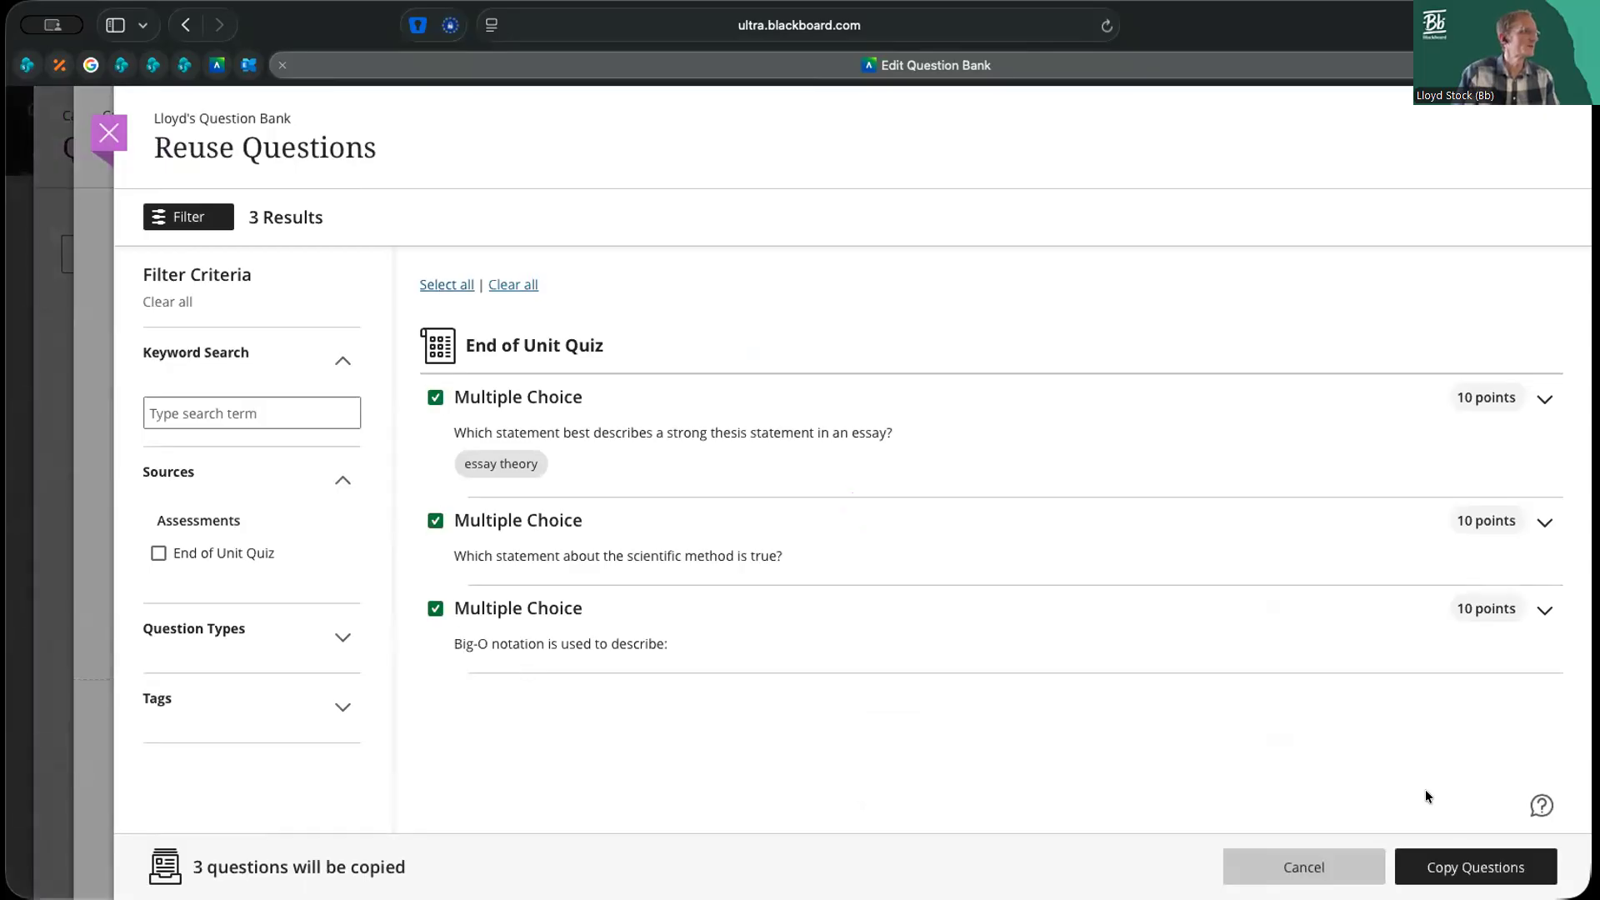
{"action": "left_click", "coordinate": [1470, 869]}
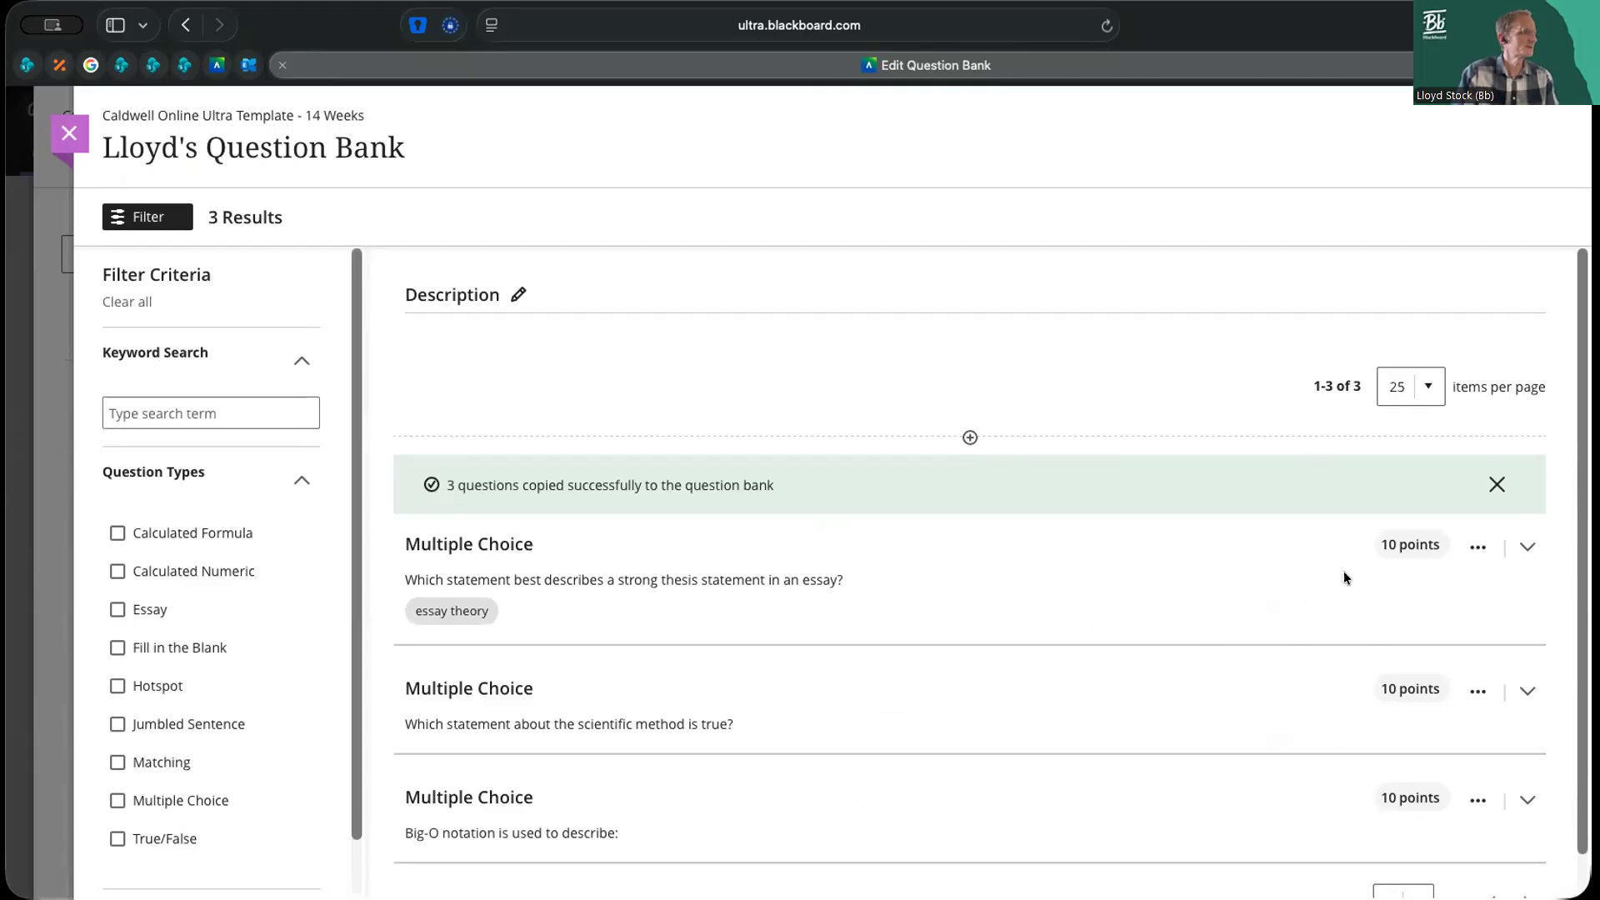
Examine the bank's copied questions, its question type and tag filters, and the actions offered for the thesis statement question
{"action": "scroll", "coordinate": [1343, 574], "scroll_direction": "down", "scroll_amount": 1}
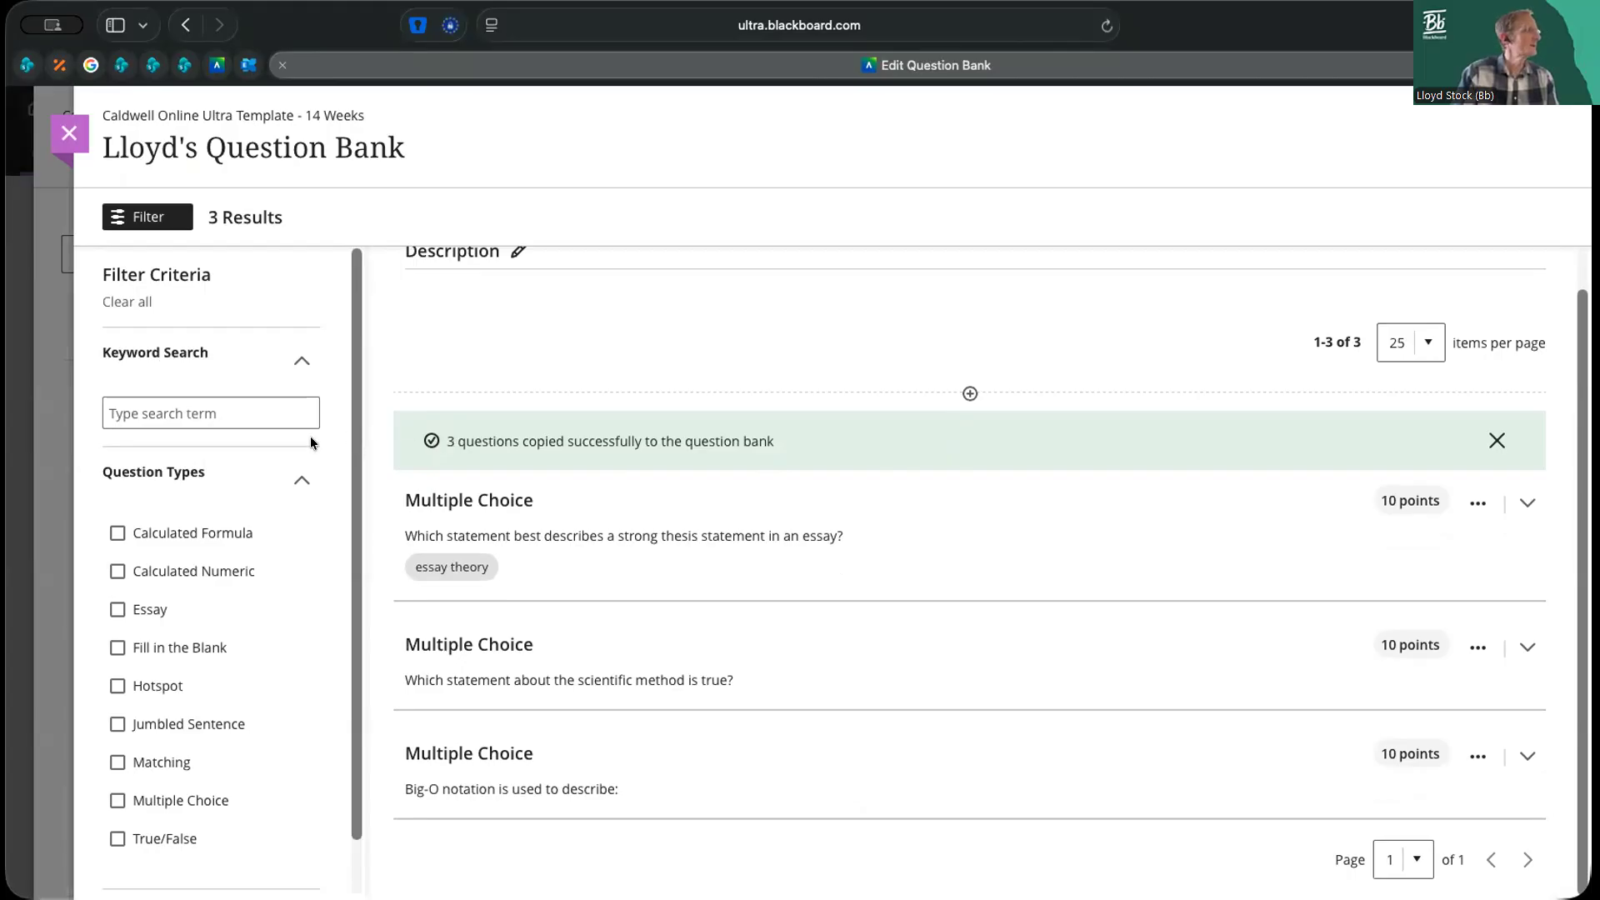
{"action": "scroll", "coordinate": [292, 579], "scroll_direction": "down", "scroll_amount": 2}
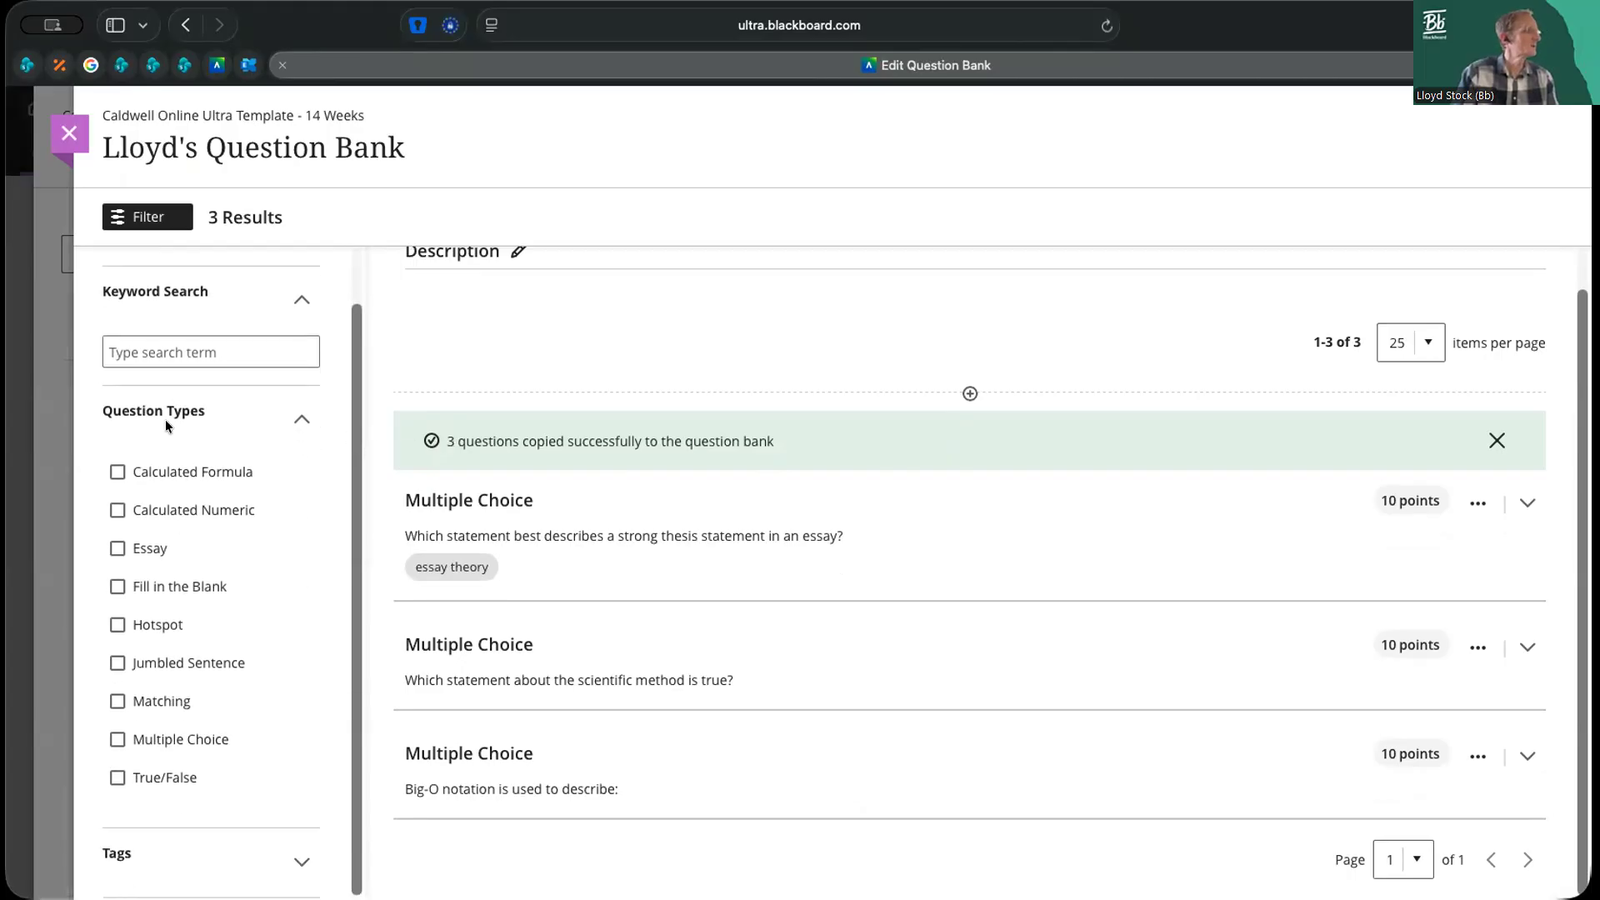
{"action": "left_click", "coordinate": [301, 860]}
{"action": "scroll", "coordinate": [284, 778], "scroll_direction": "down", "scroll_amount": 2}
{"action": "scroll", "coordinate": [256, 723], "scroll_direction": "up", "scroll_amount": 4}
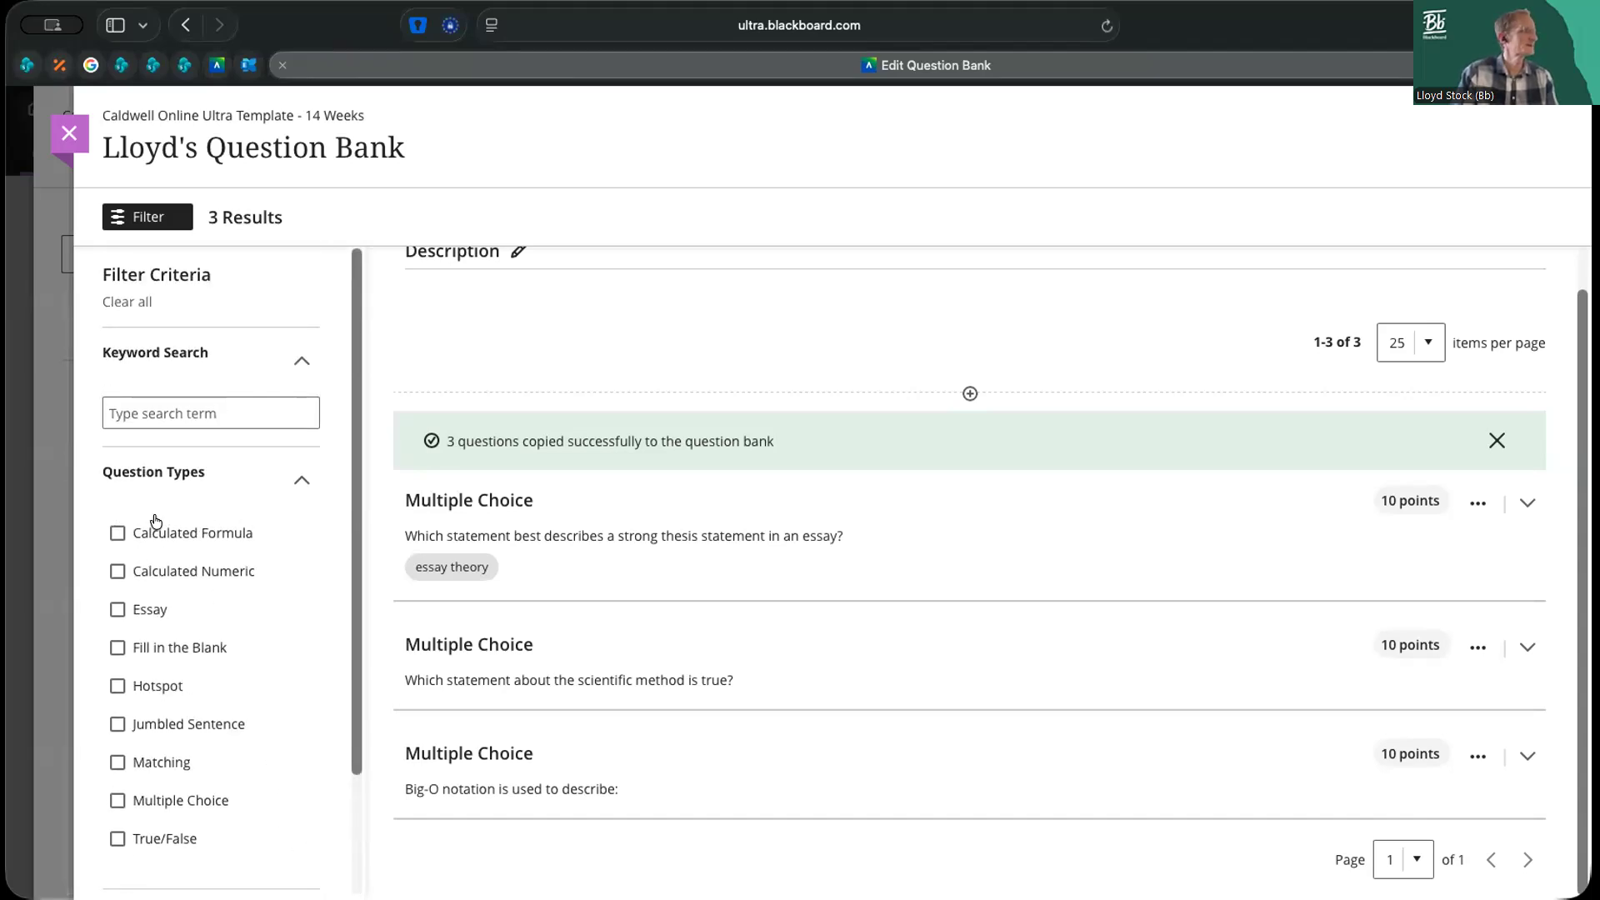
{"action": "left_click", "coordinate": [970, 394]}
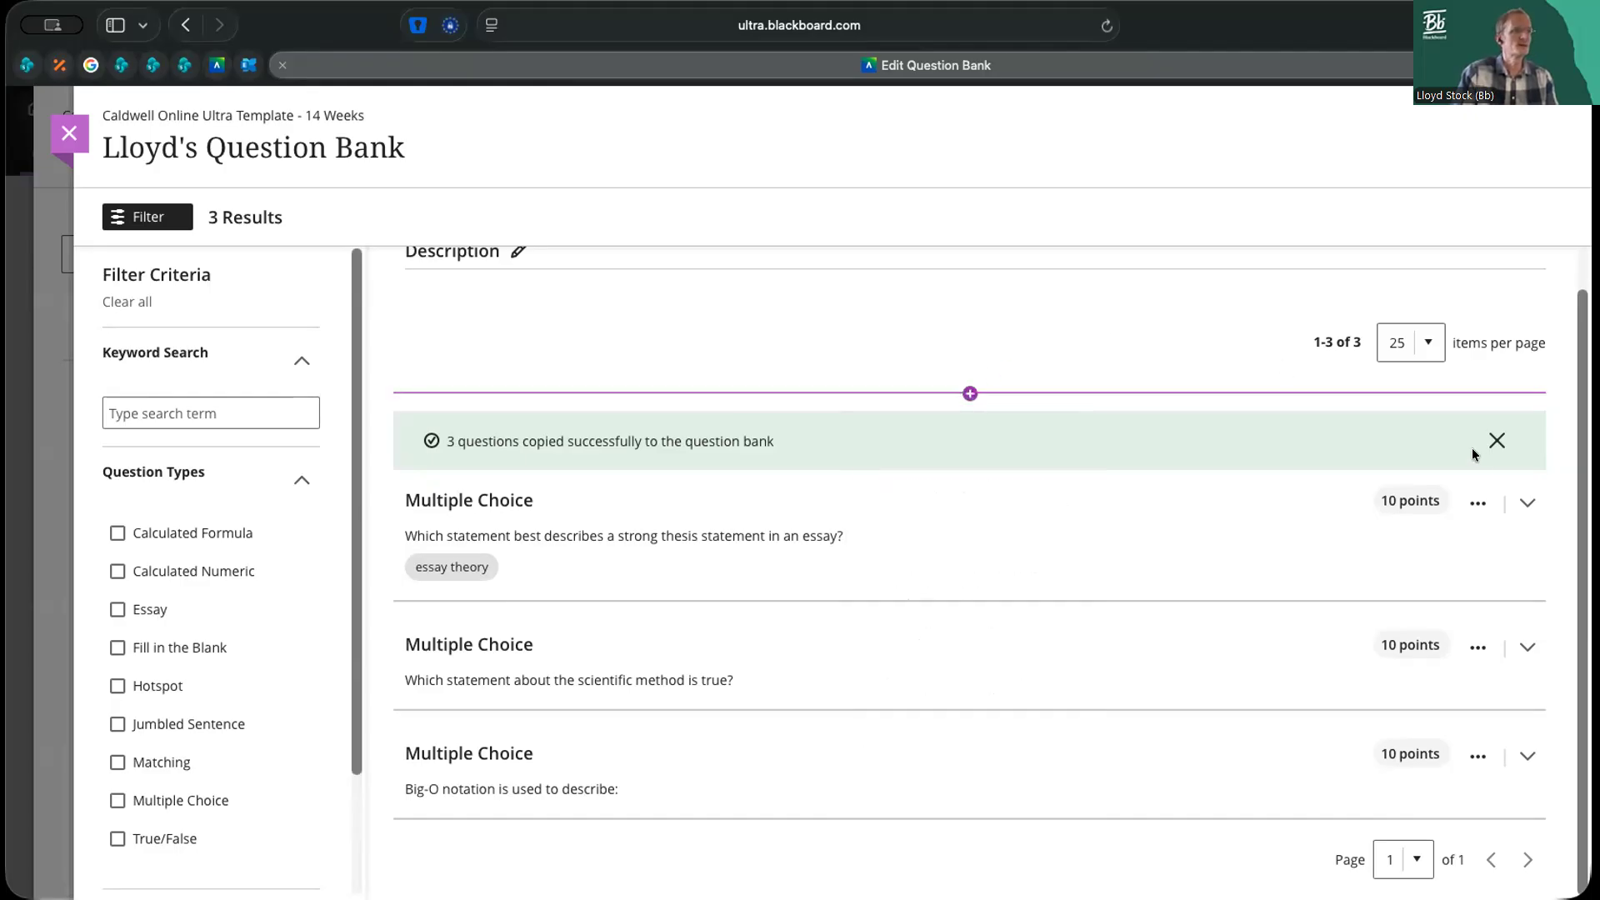
{"action": "left_click", "coordinate": [1476, 502]}
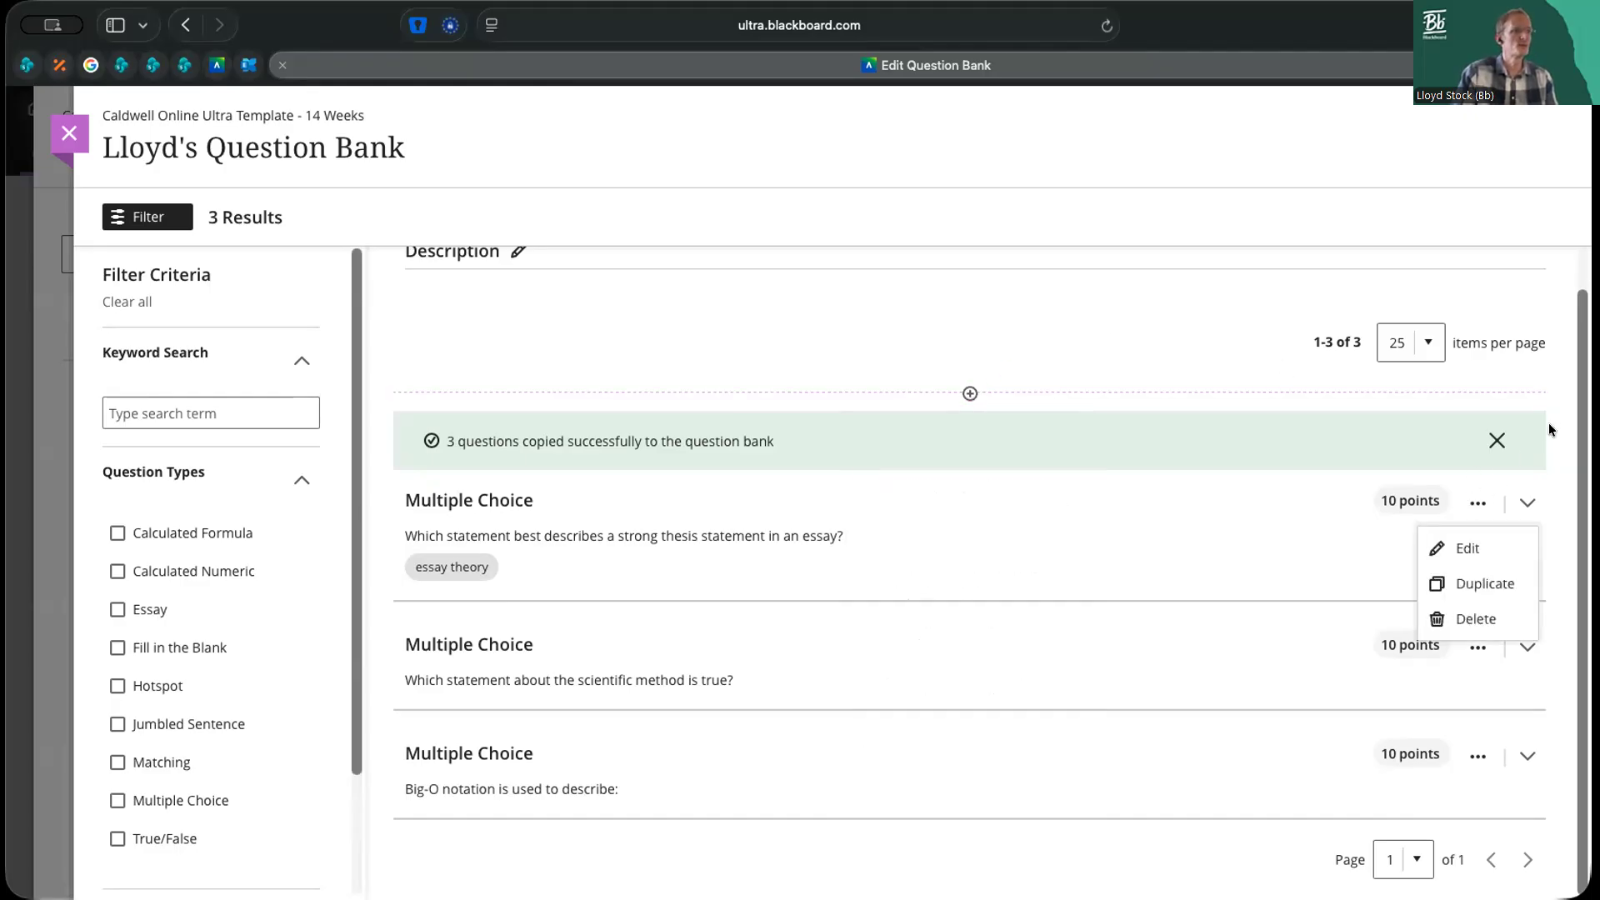
{"action": "left_click", "coordinate": [1025, 342]}
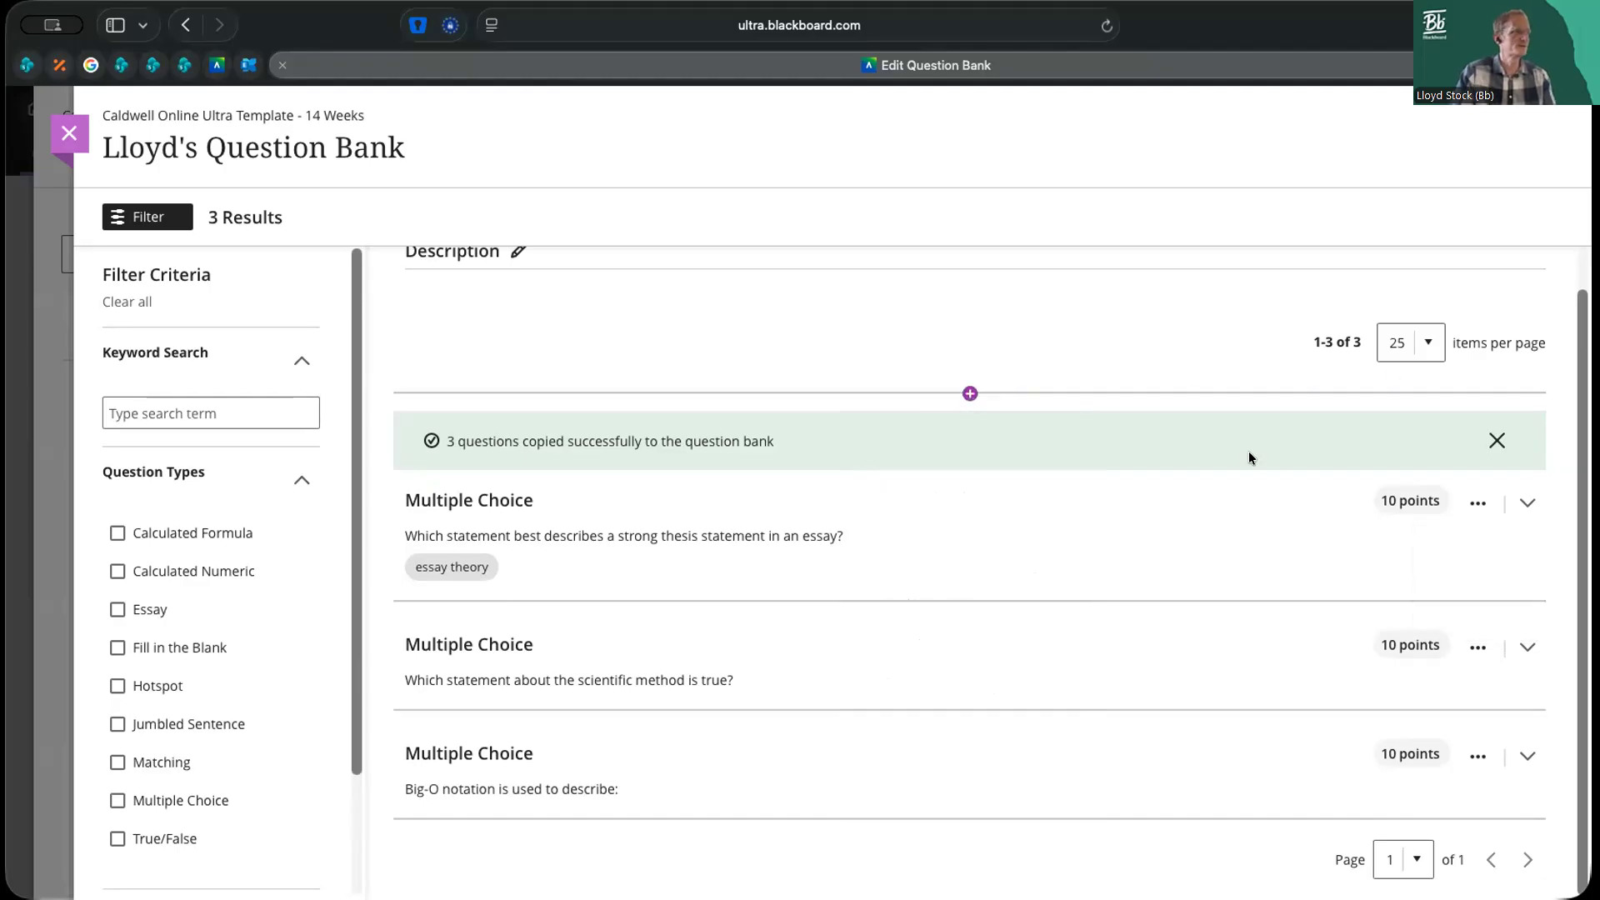
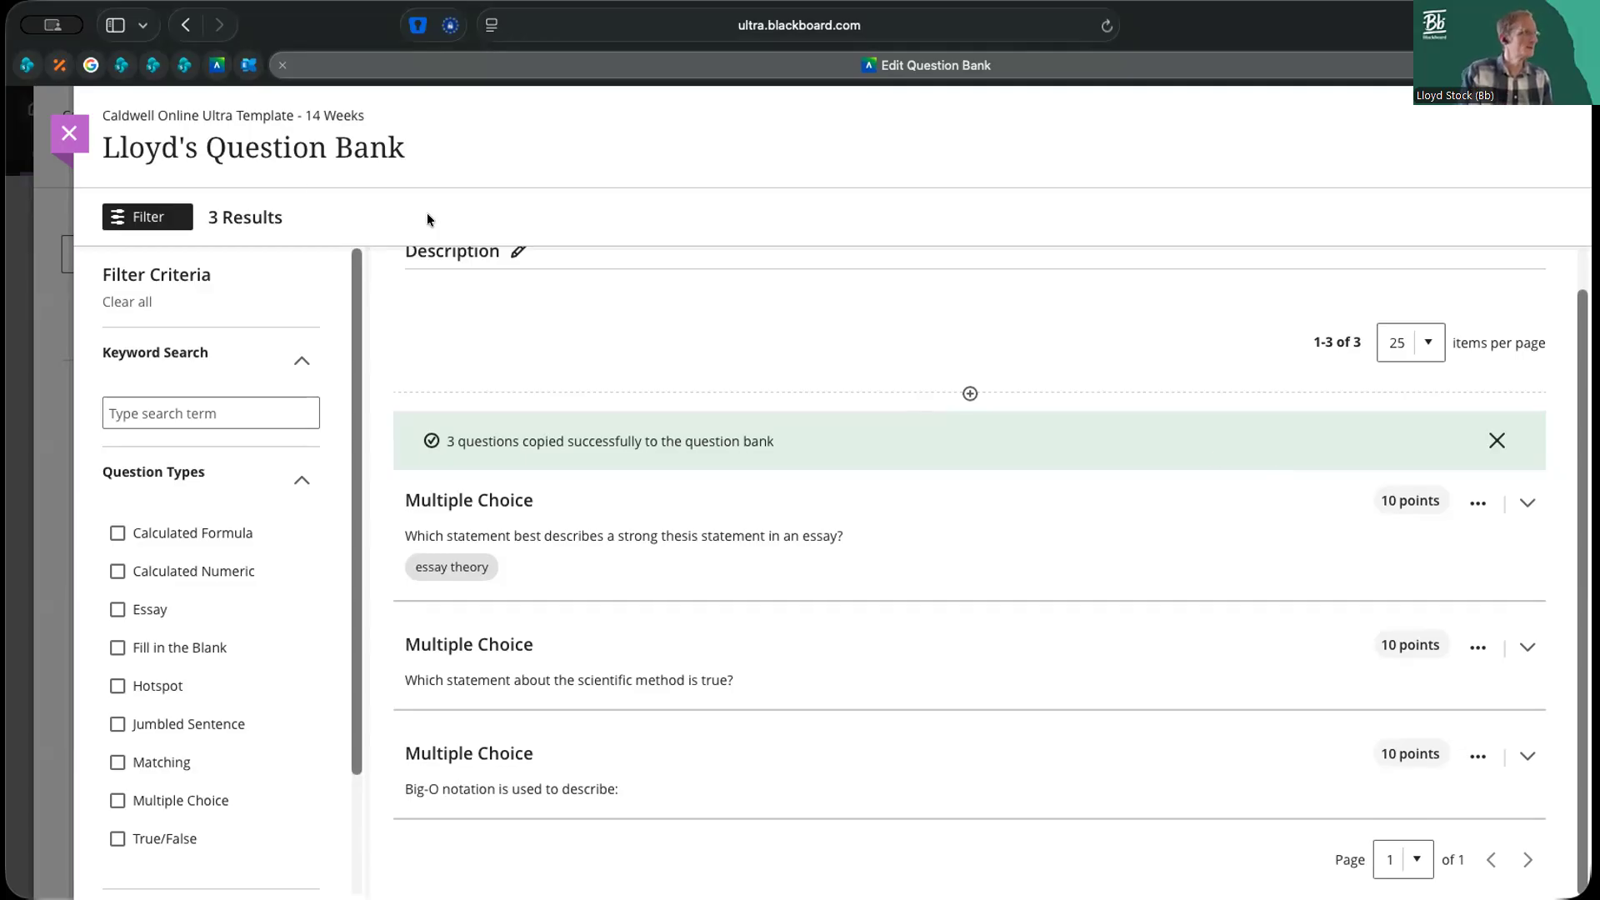
Leave the question banks and open the End of Unit Quiz in the Unit 1 learning activities
{"action": "left_click", "coordinate": [70, 130]}
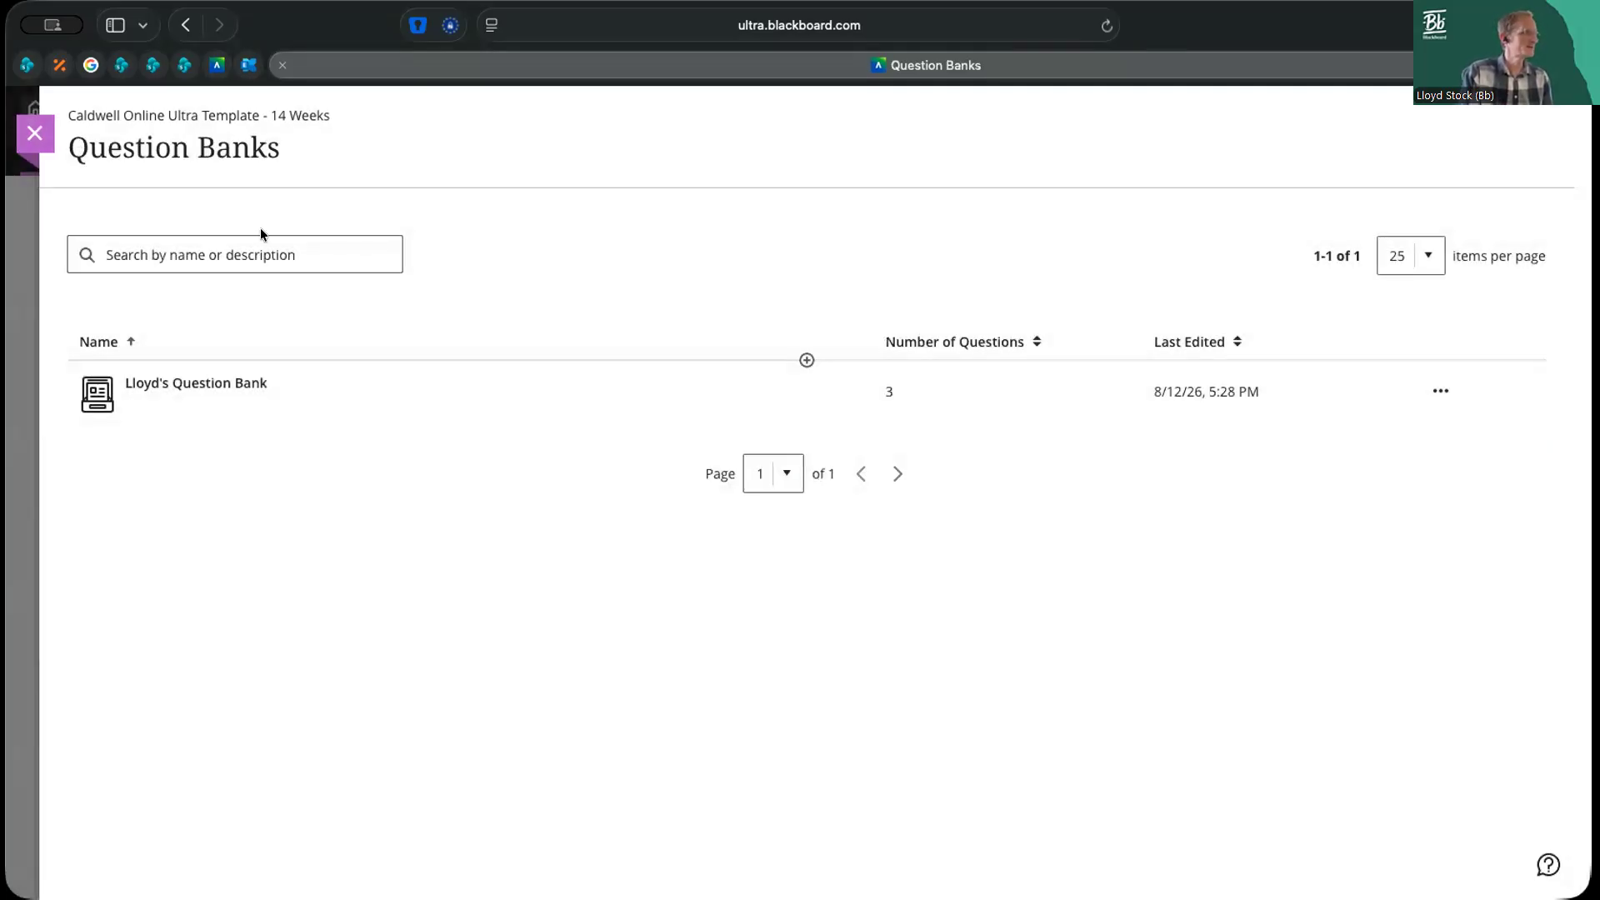
{"action": "left_click", "coordinate": [37, 138]}
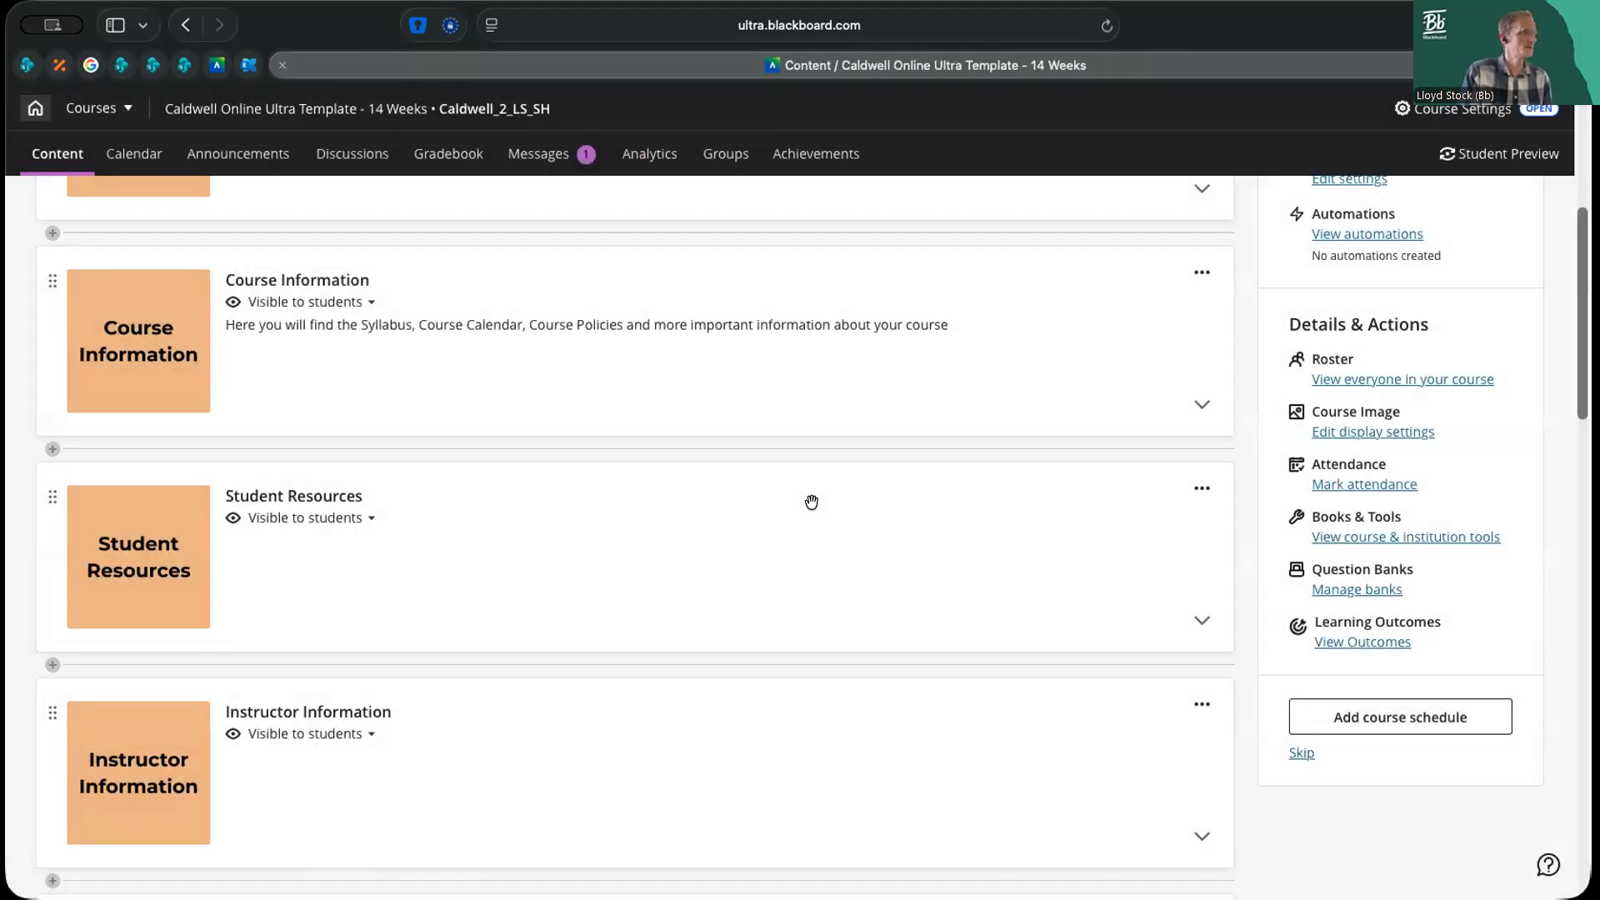
{"action": "scroll", "coordinate": [915, 607], "scroll_direction": "down", "scroll_amount": 5}
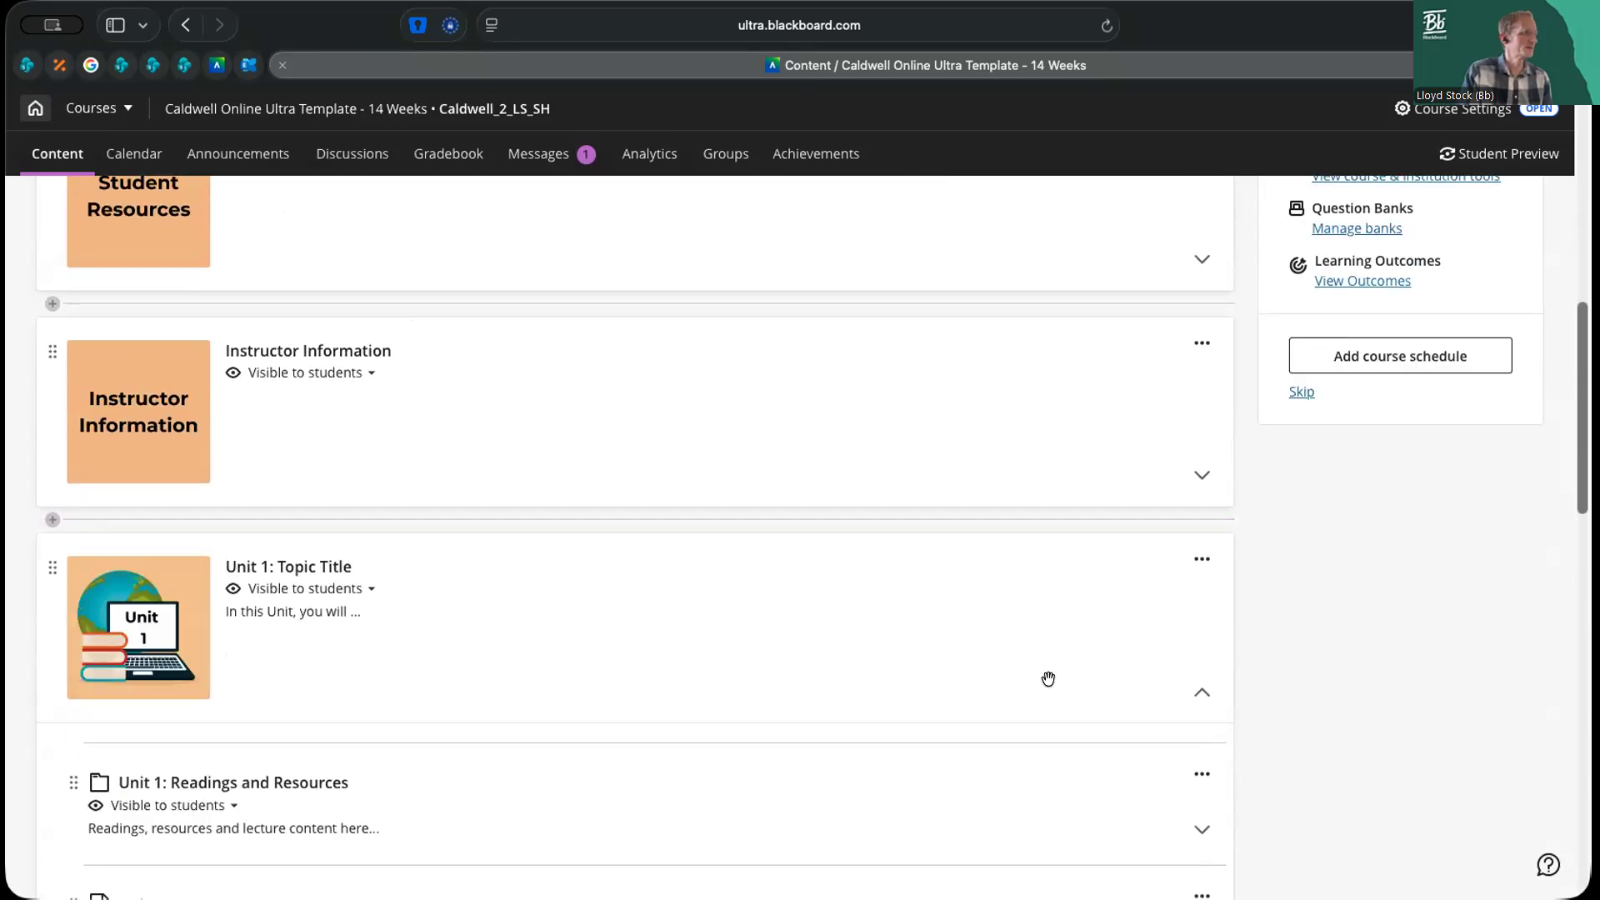
{"action": "scroll", "coordinate": [1047, 678], "scroll_direction": "down", "scroll_amount": 5}
{"action": "left_click", "coordinate": [245, 697]}
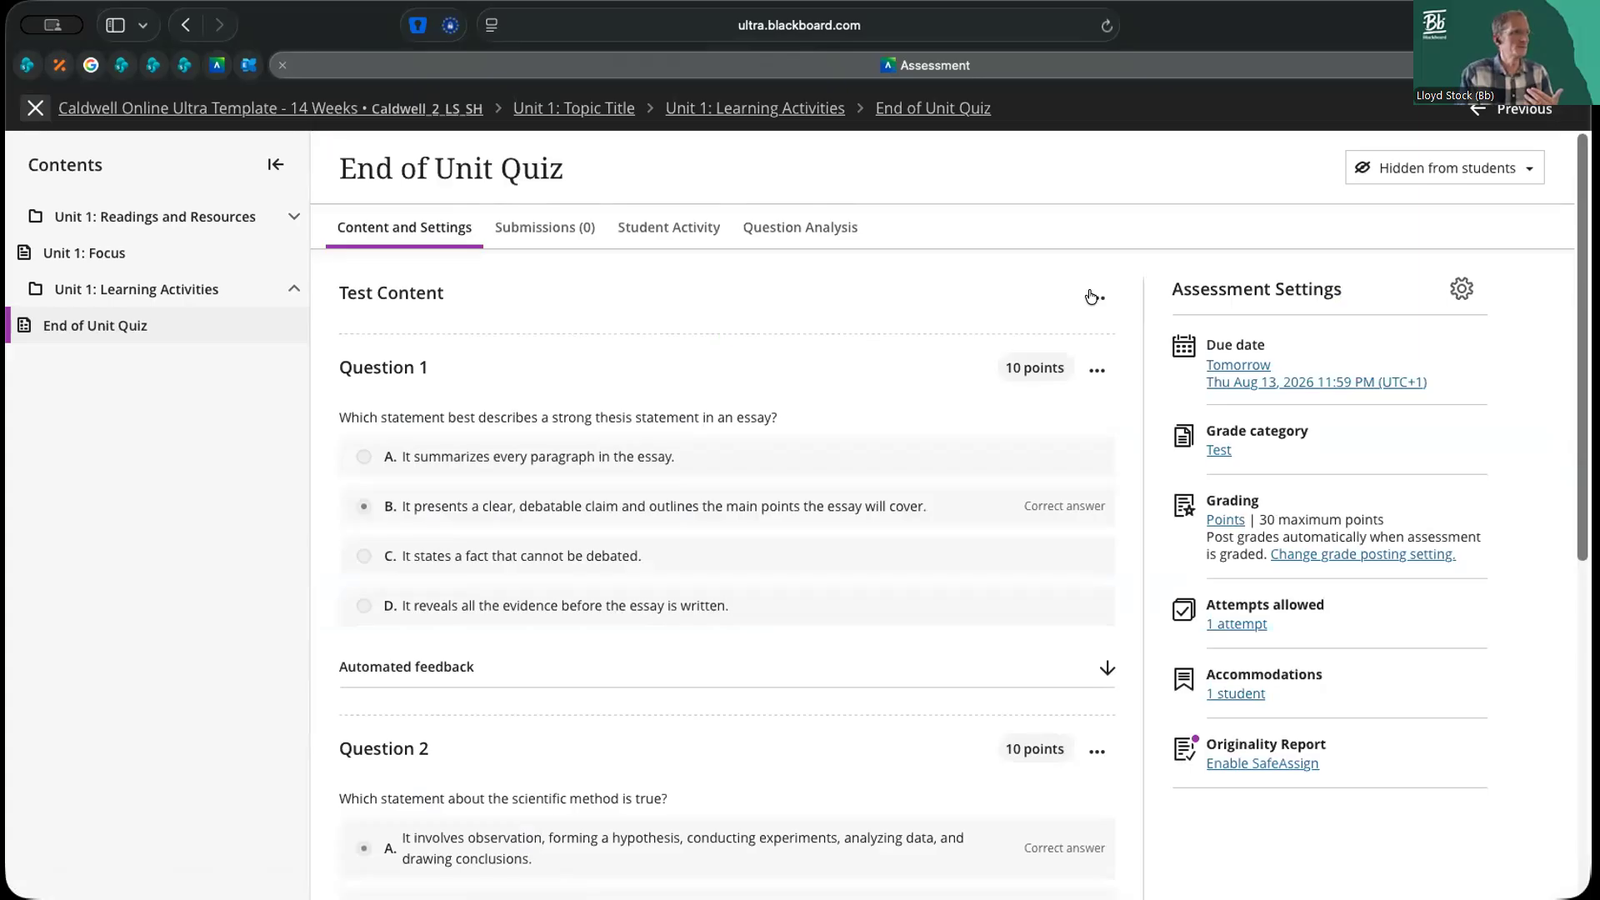
Examine the thesis statement question's editable answer options, automated feedback and metadata, and close it without changes
{"action": "left_click", "coordinate": [1096, 369]}
{"action": "left_click", "coordinate": [1065, 414]}
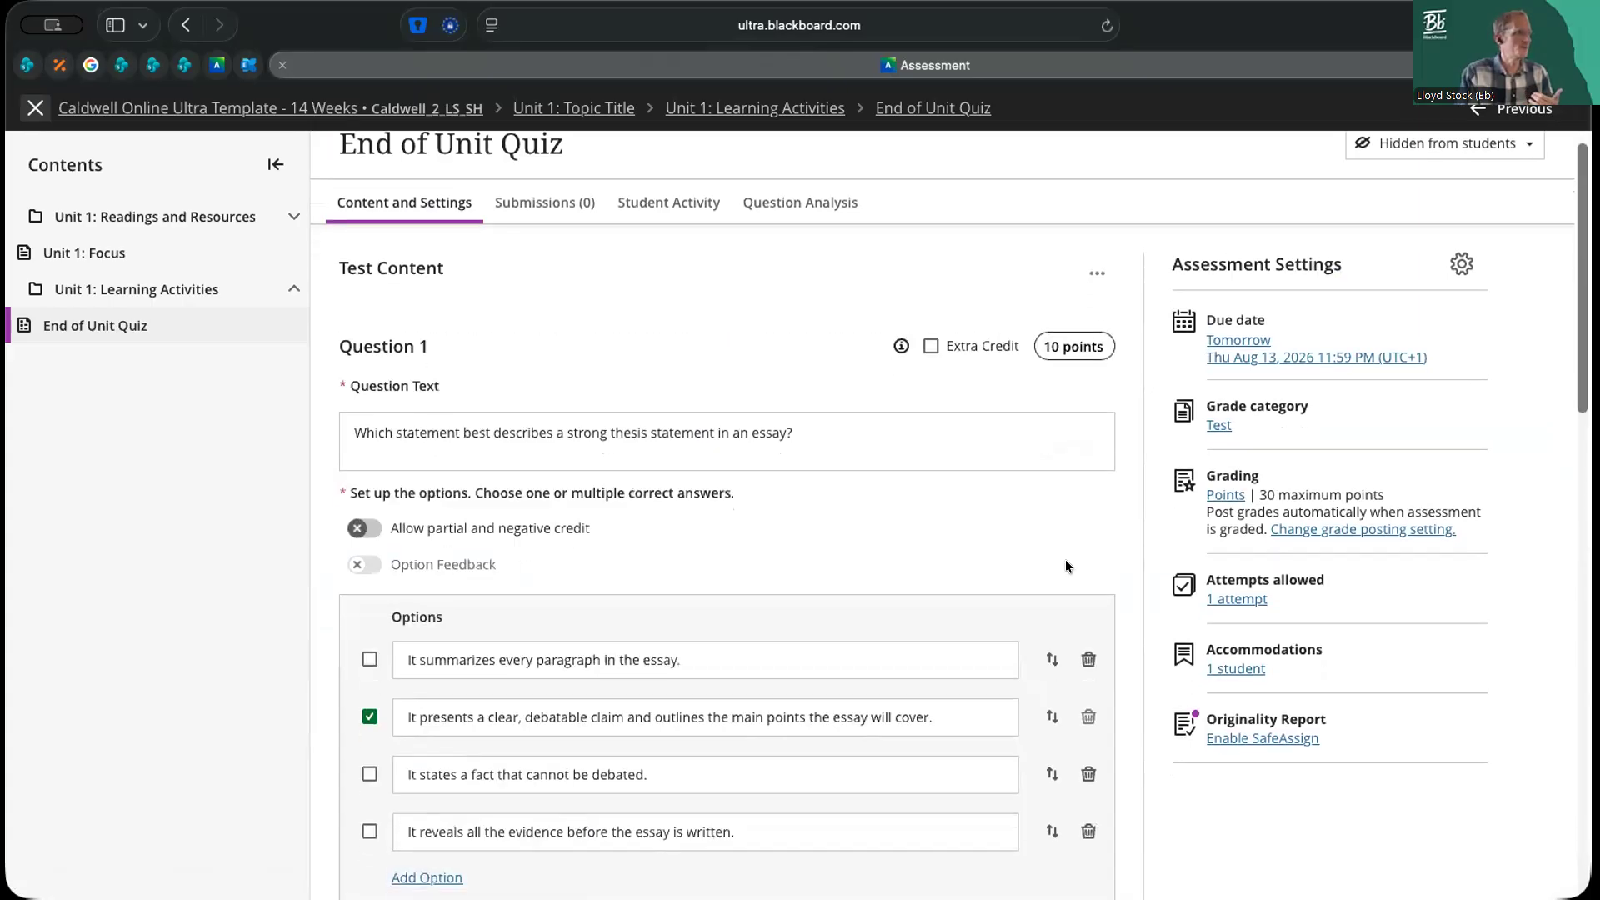
{"action": "scroll", "coordinate": [1066, 567], "scroll_direction": "down", "scroll_amount": 6}
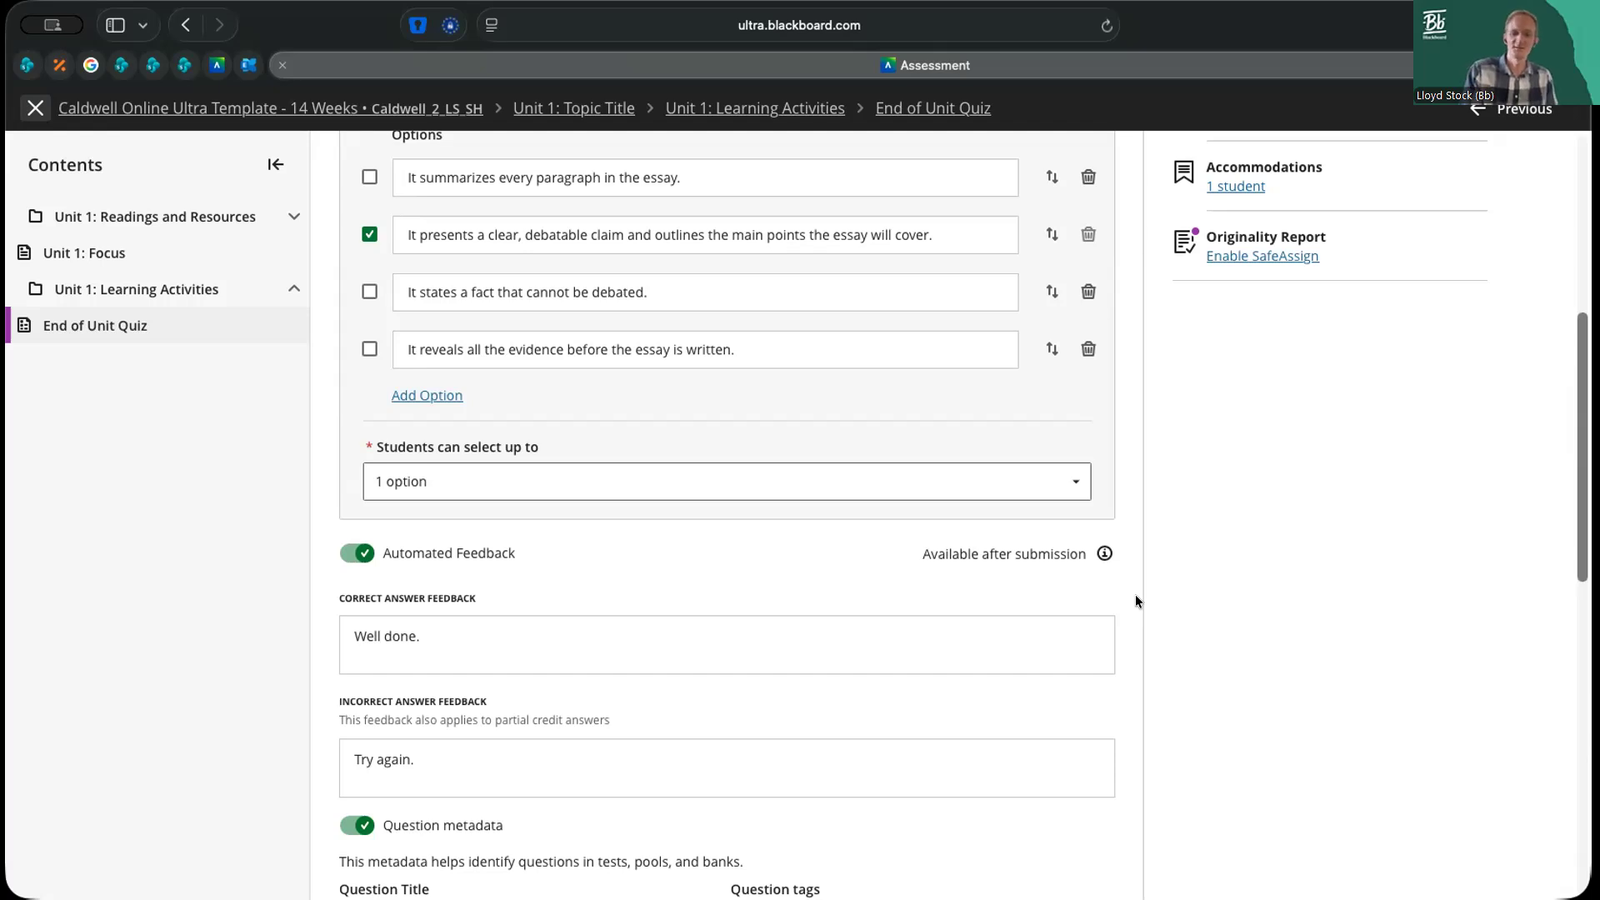
{"action": "scroll", "coordinate": [1135, 593], "scroll_direction": "up", "scroll_amount": 5}
{"action": "scroll", "coordinate": [1067, 300], "scroll_direction": "up", "scroll_amount": 1}
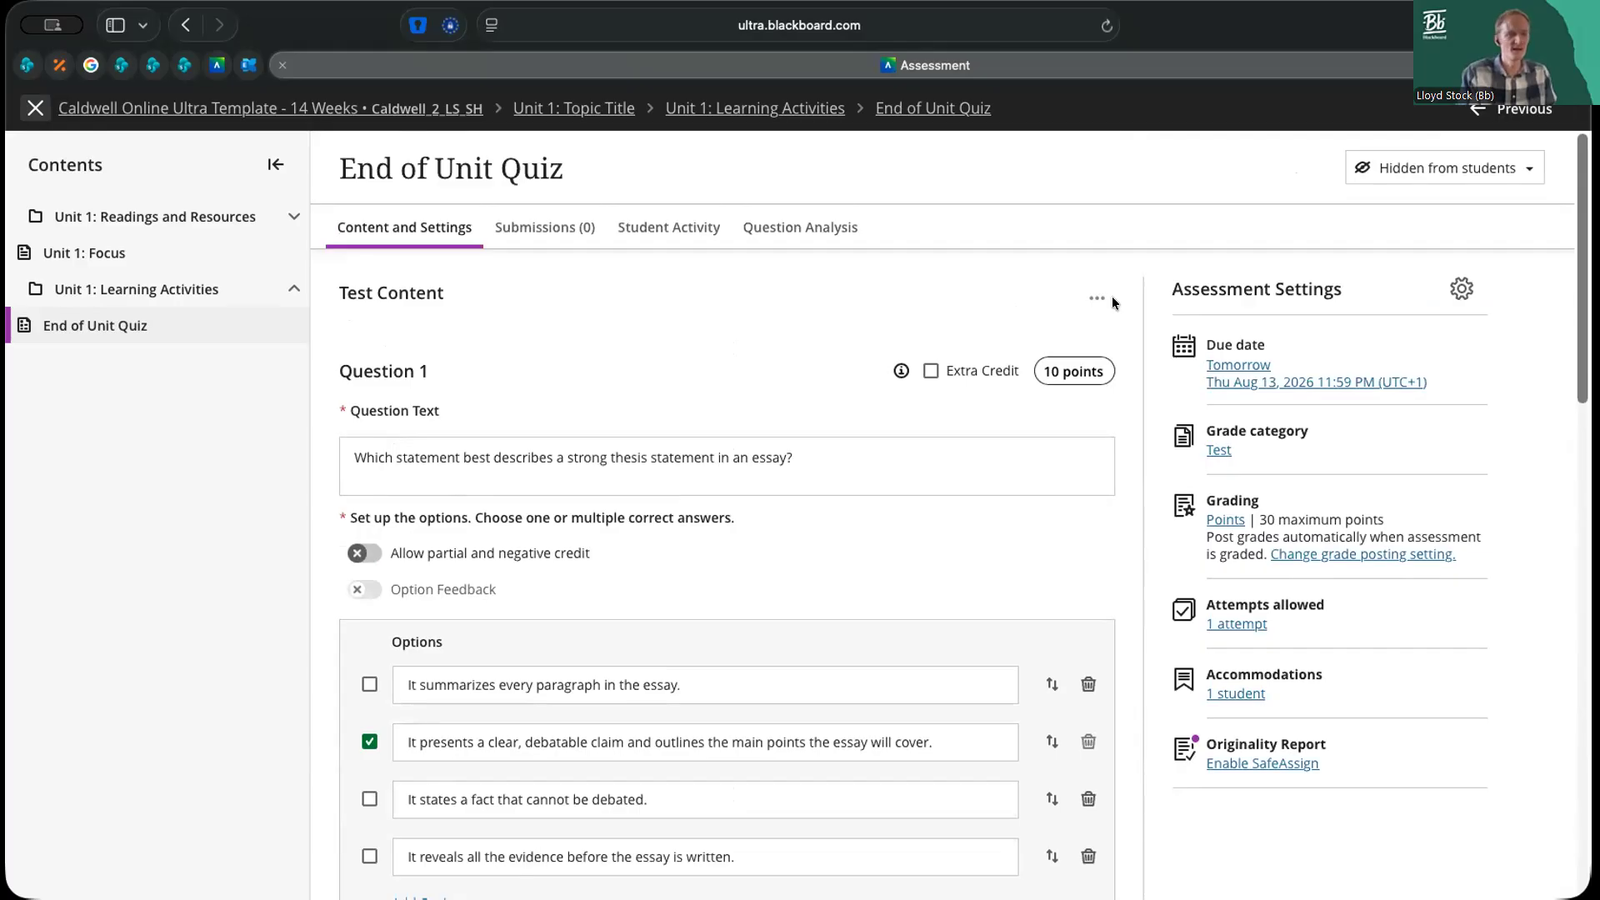
{"action": "scroll", "coordinate": [1142, 578], "scroll_direction": "down", "scroll_amount": 9}
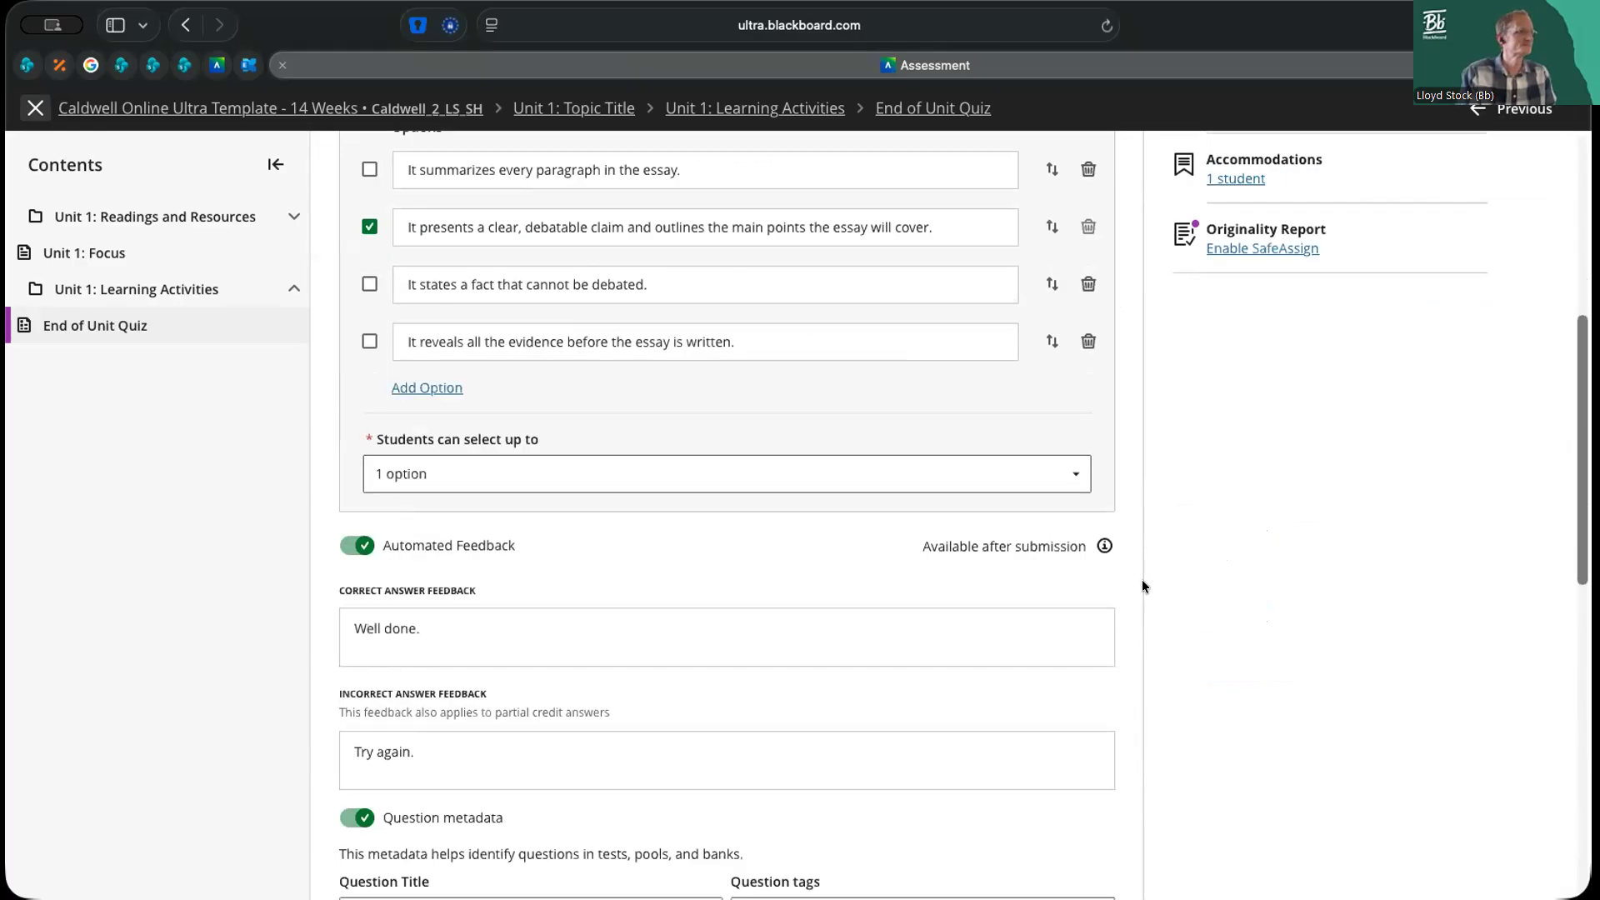
{"action": "left_click", "coordinate": [1018, 679]}
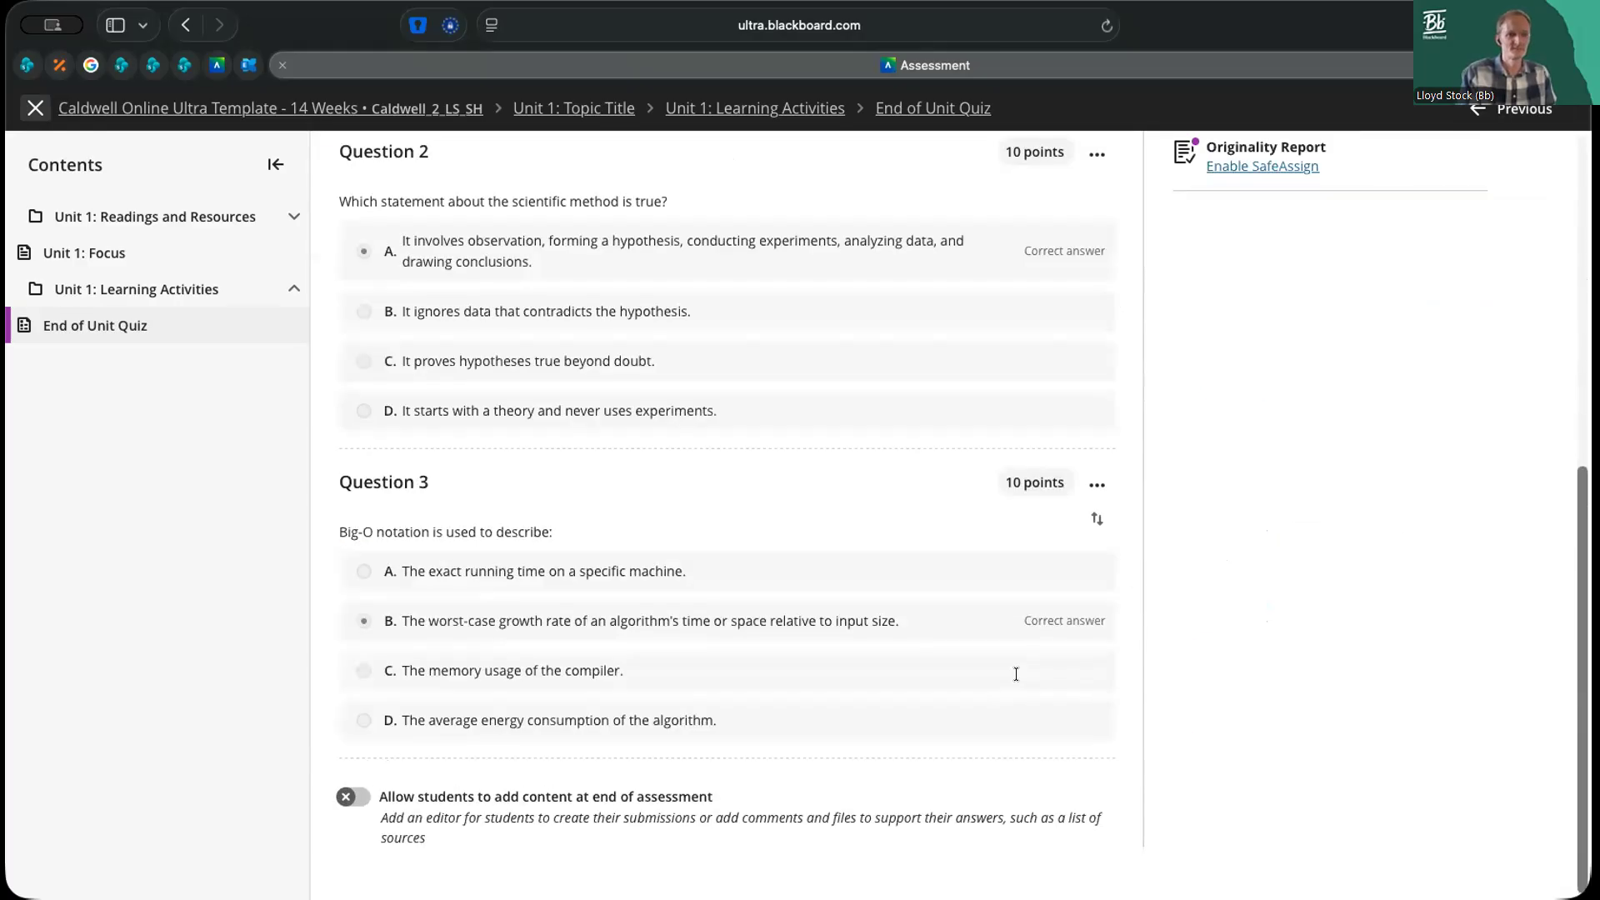
{"action": "scroll", "coordinate": [1105, 505], "scroll_direction": "up", "scroll_amount": 7}
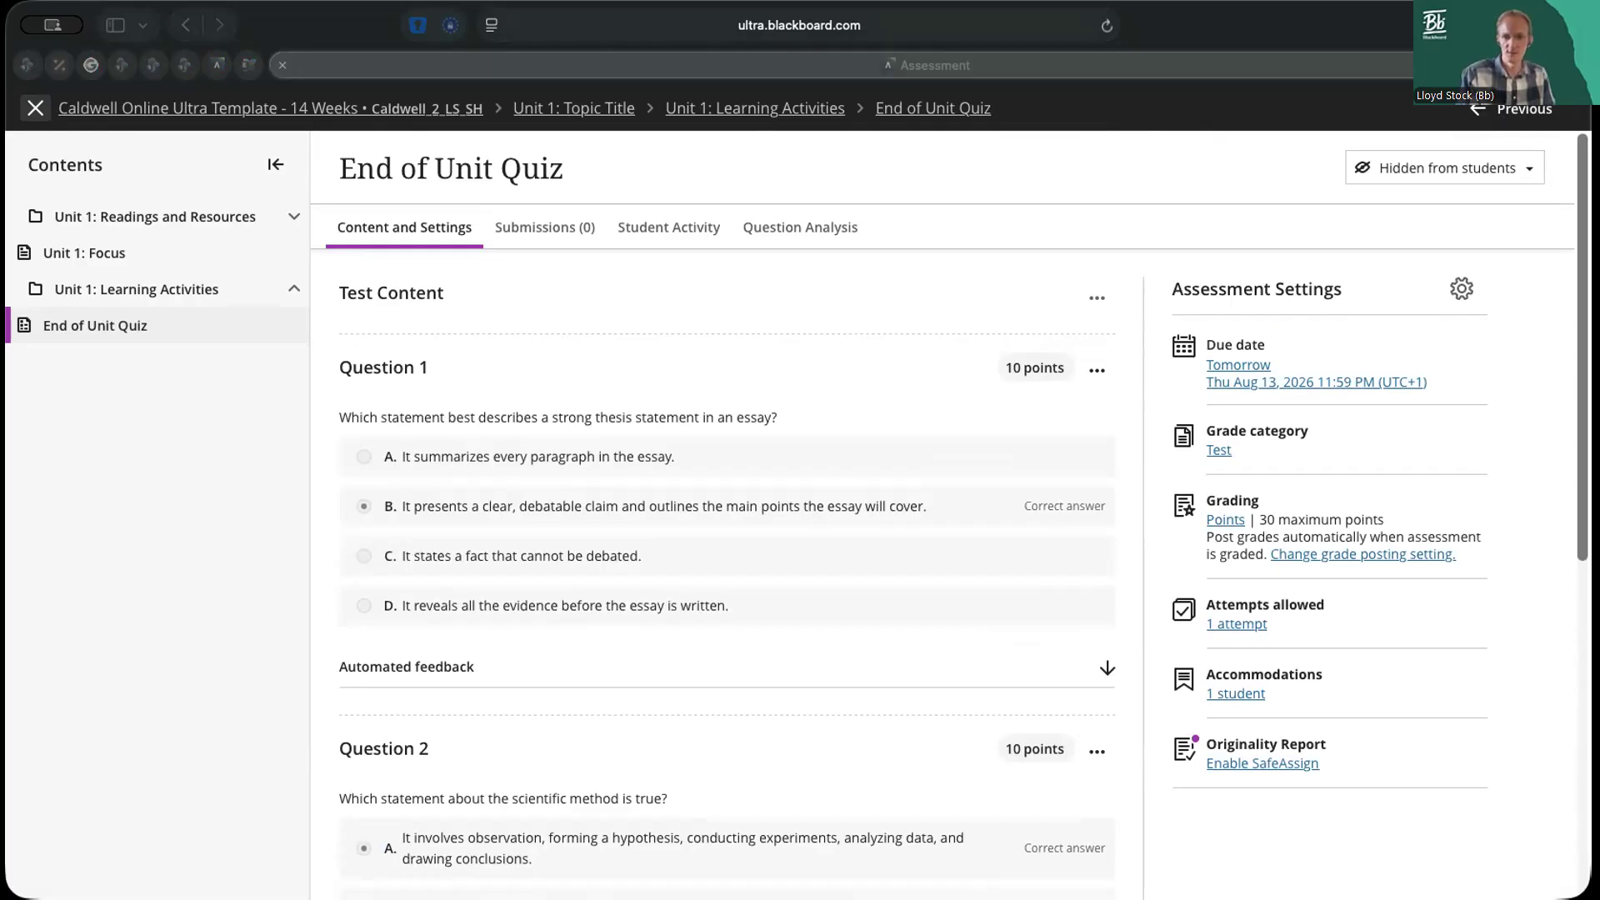
Leave the quiz and begin copying items from another course into the course content
{"action": "left_click", "coordinate": [35, 109]}
{"action": "left_click", "coordinate": [35, 109]}
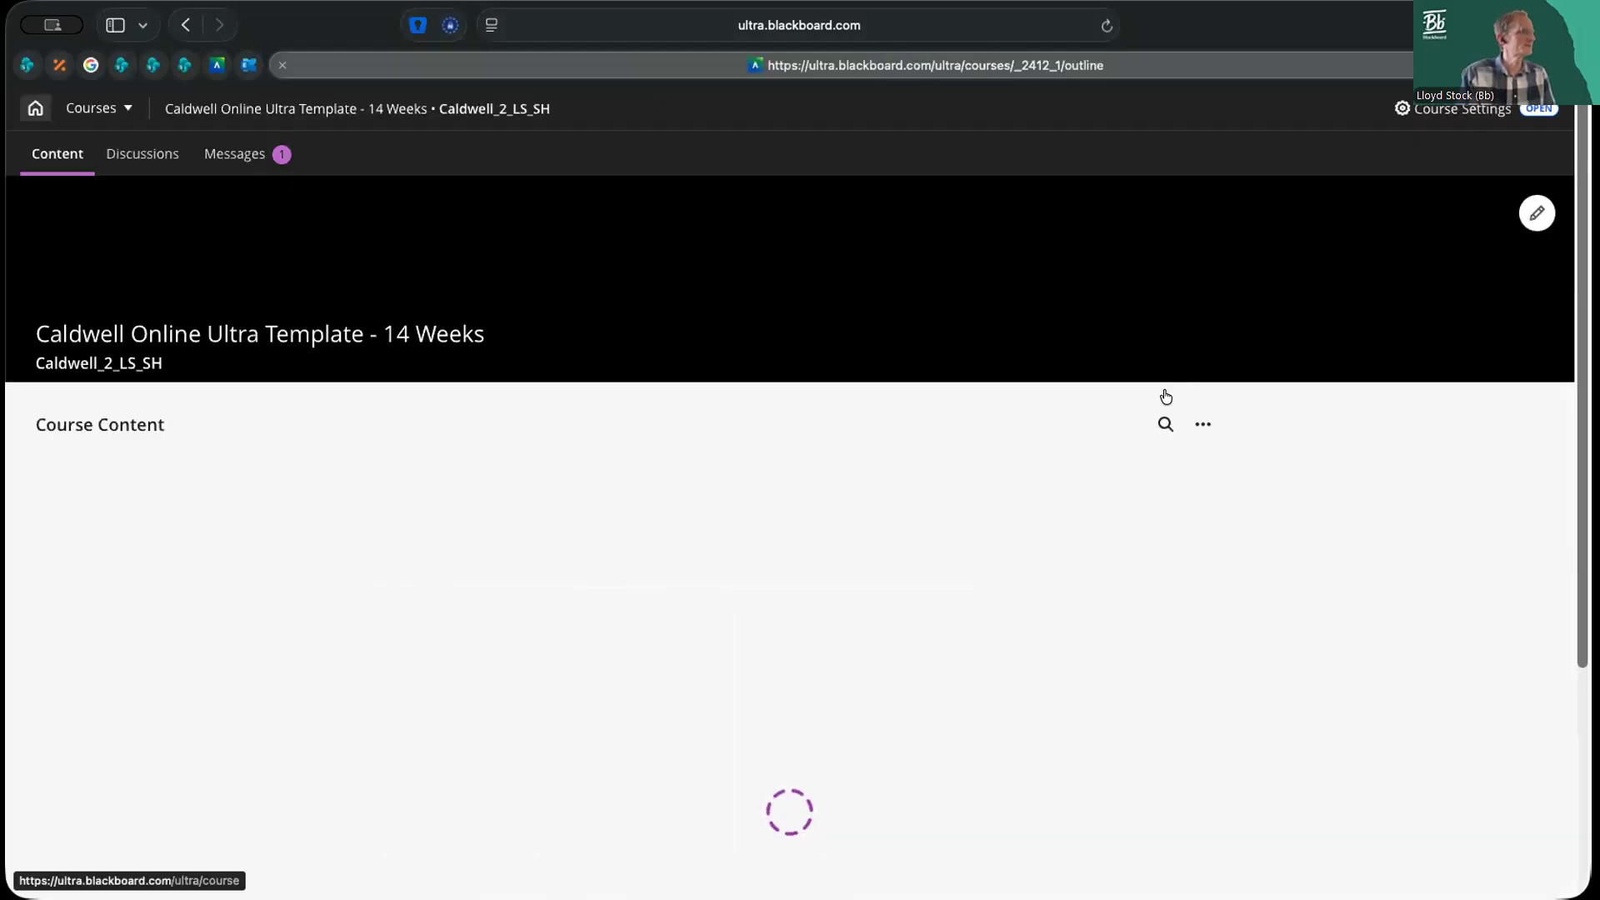
{"action": "scroll", "coordinate": [1219, 376], "scroll_direction": "up", "scroll_amount": 12}
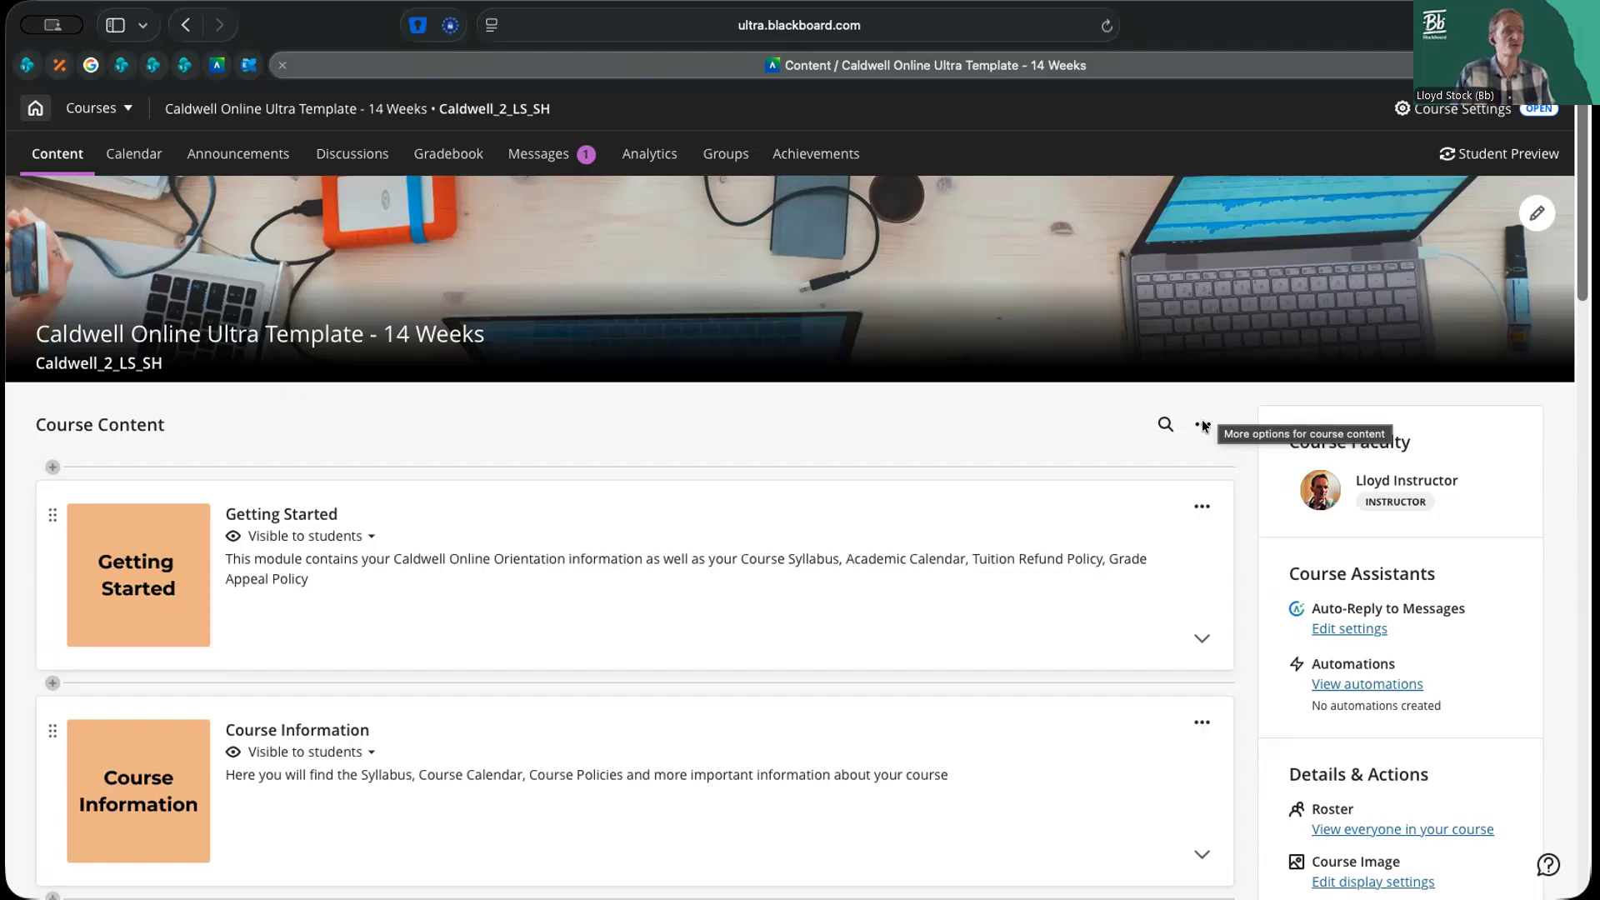
{"action": "left_click", "coordinate": [1204, 425]}
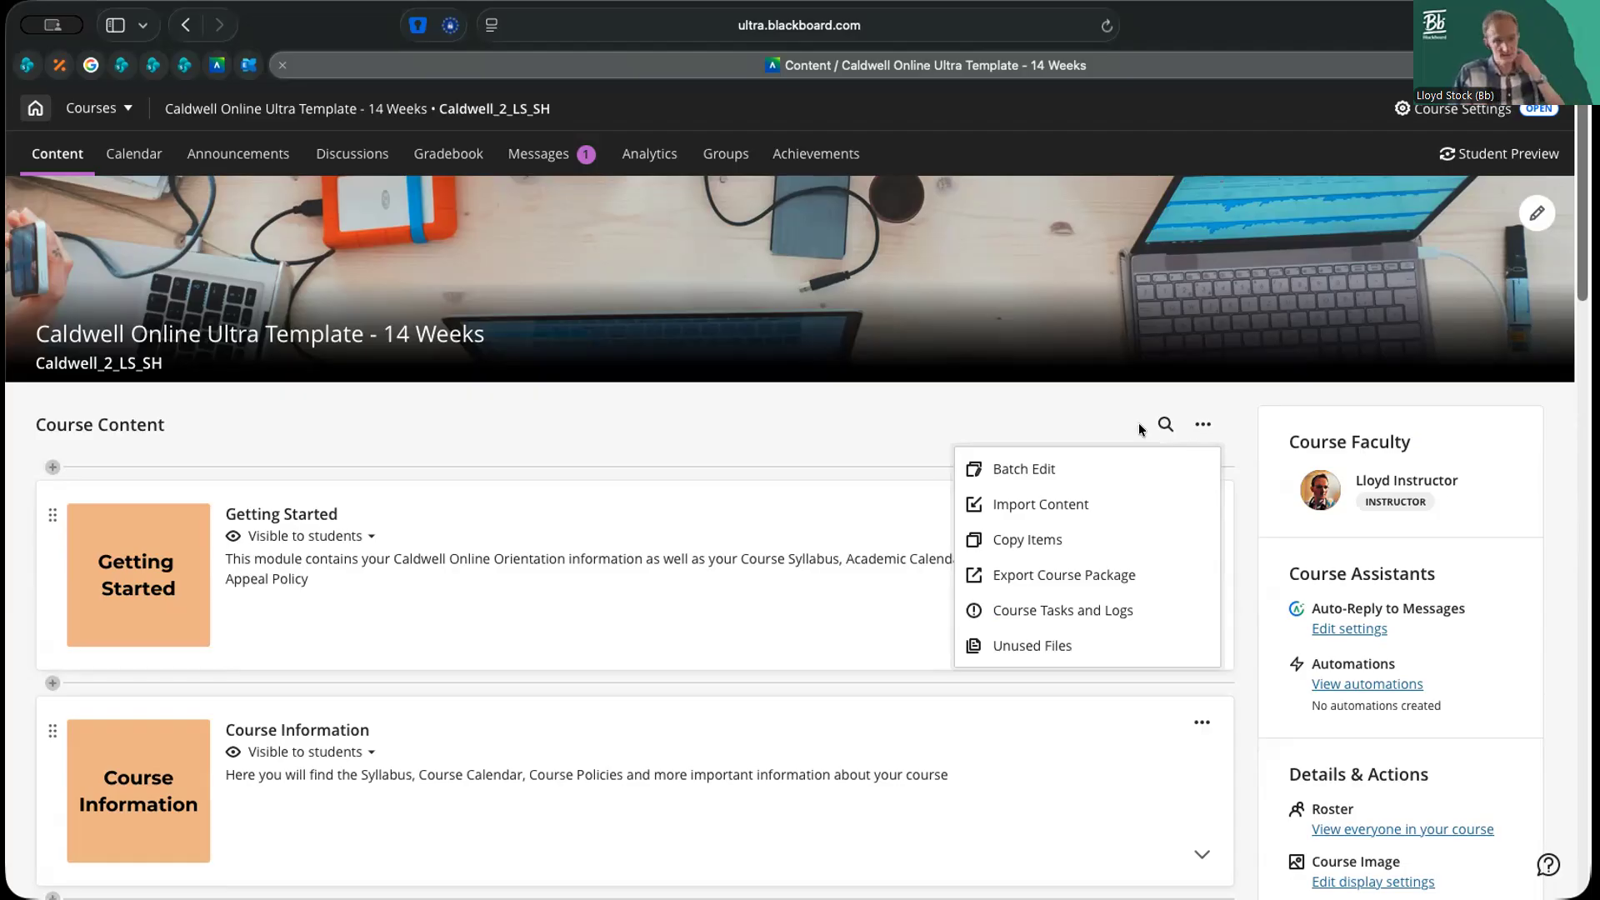
{"action": "left_click", "coordinate": [1095, 431]}
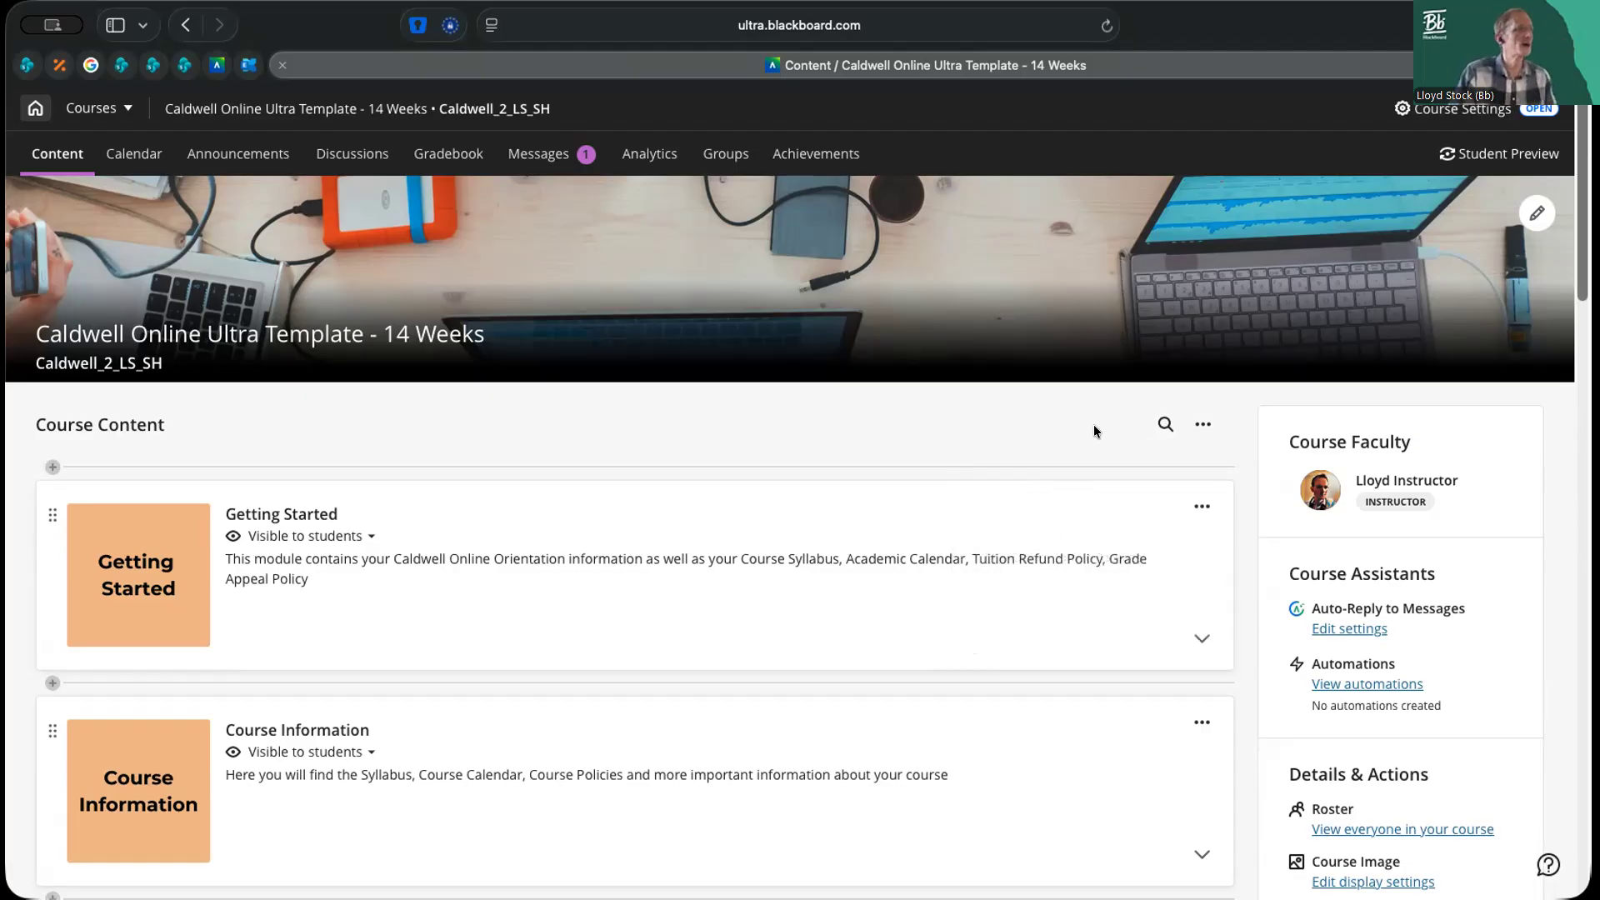
{"action": "left_click", "coordinate": [1203, 427]}
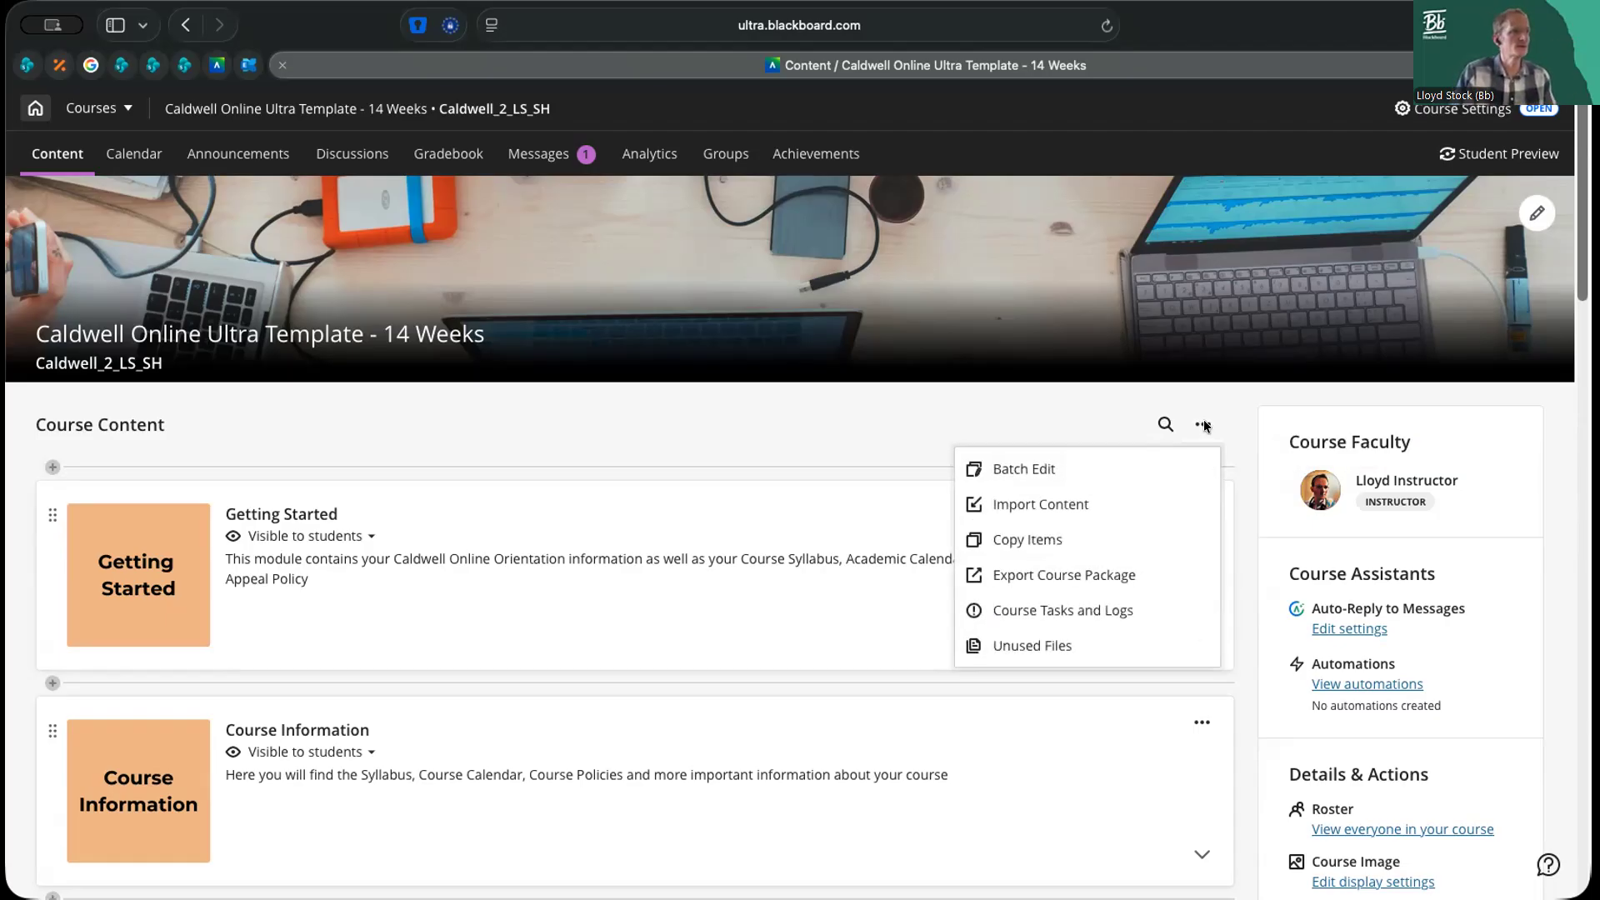
{"action": "left_click", "coordinate": [991, 540]}
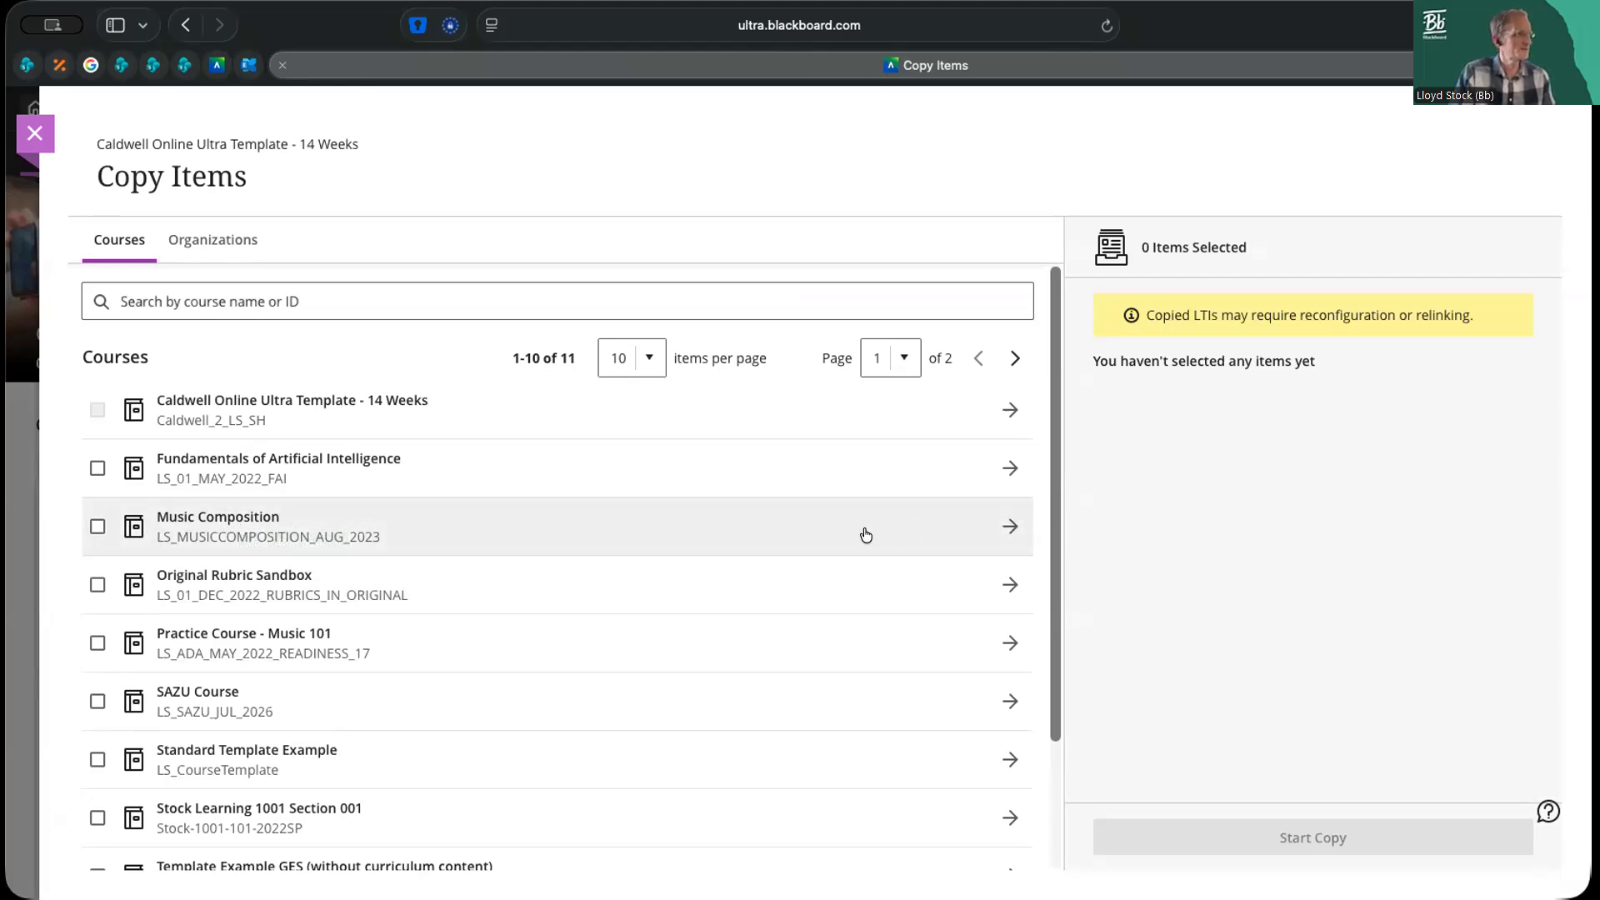
Select Bach Variations from the Exploring Composition Methods module of the Music Composition course for copying
{"action": "left_click", "coordinate": [1010, 527]}
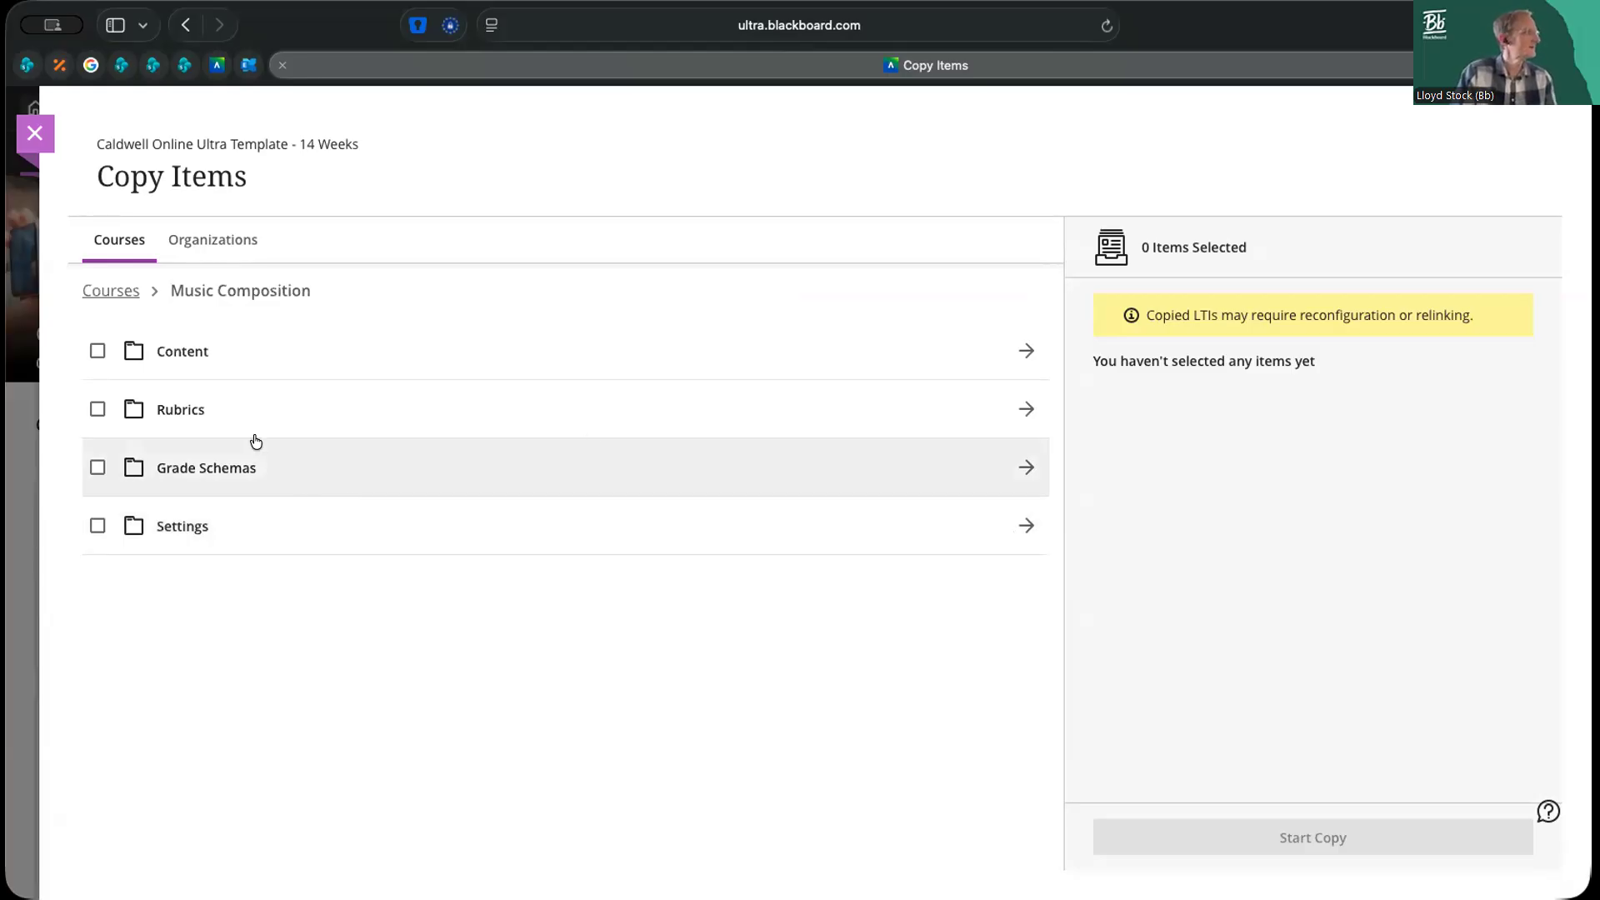
{"action": "left_click", "coordinate": [1026, 354]}
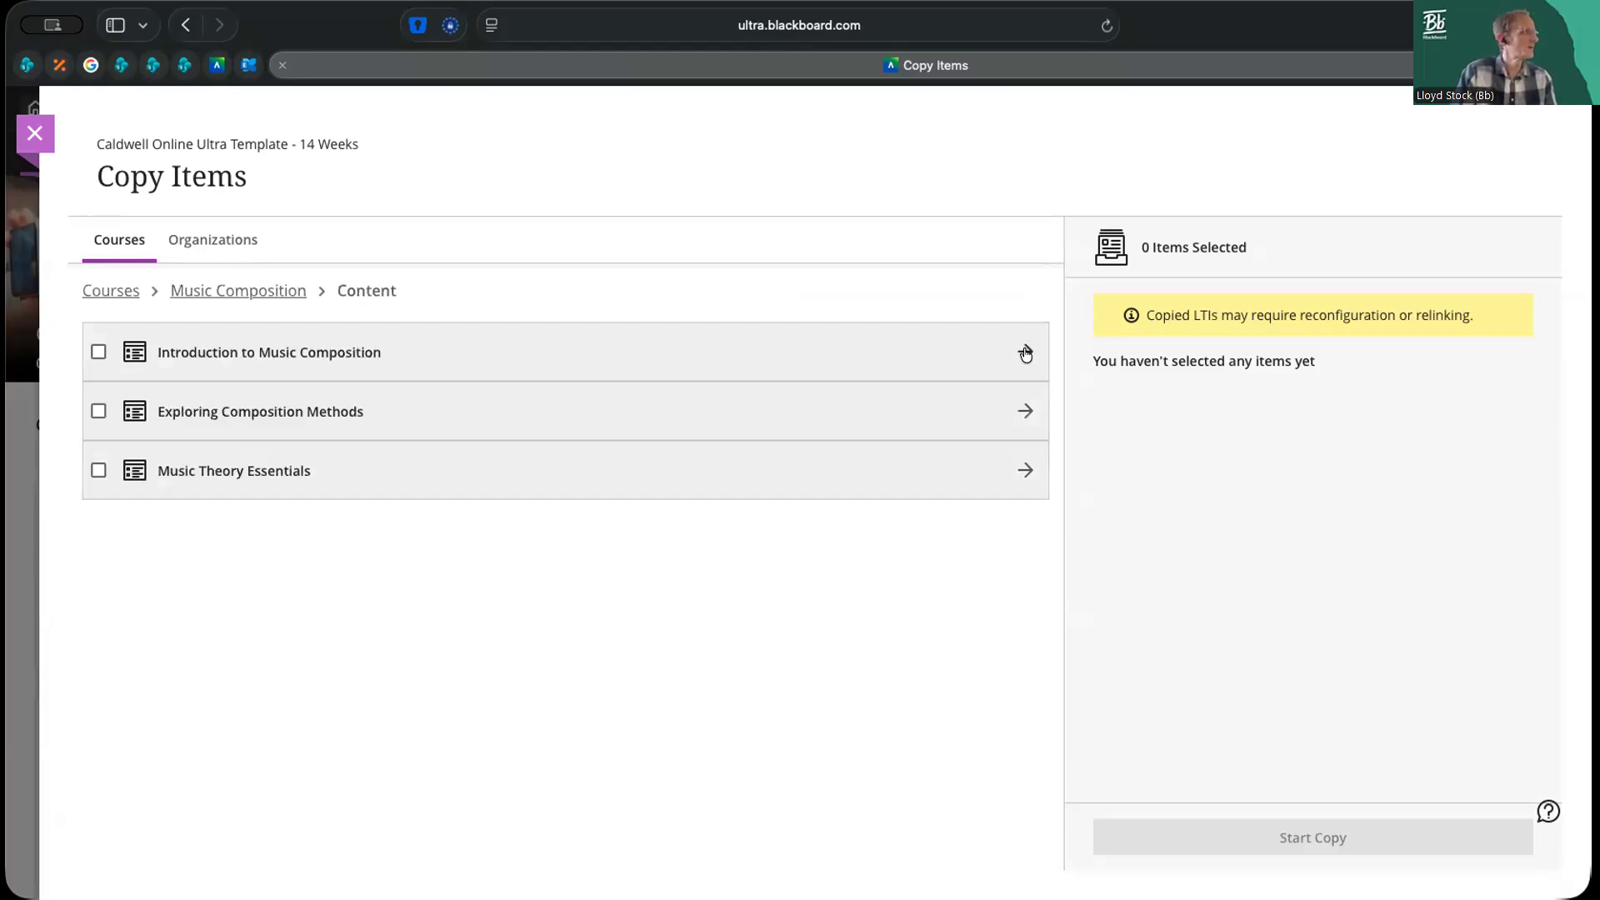
{"action": "left_click", "coordinate": [1026, 410]}
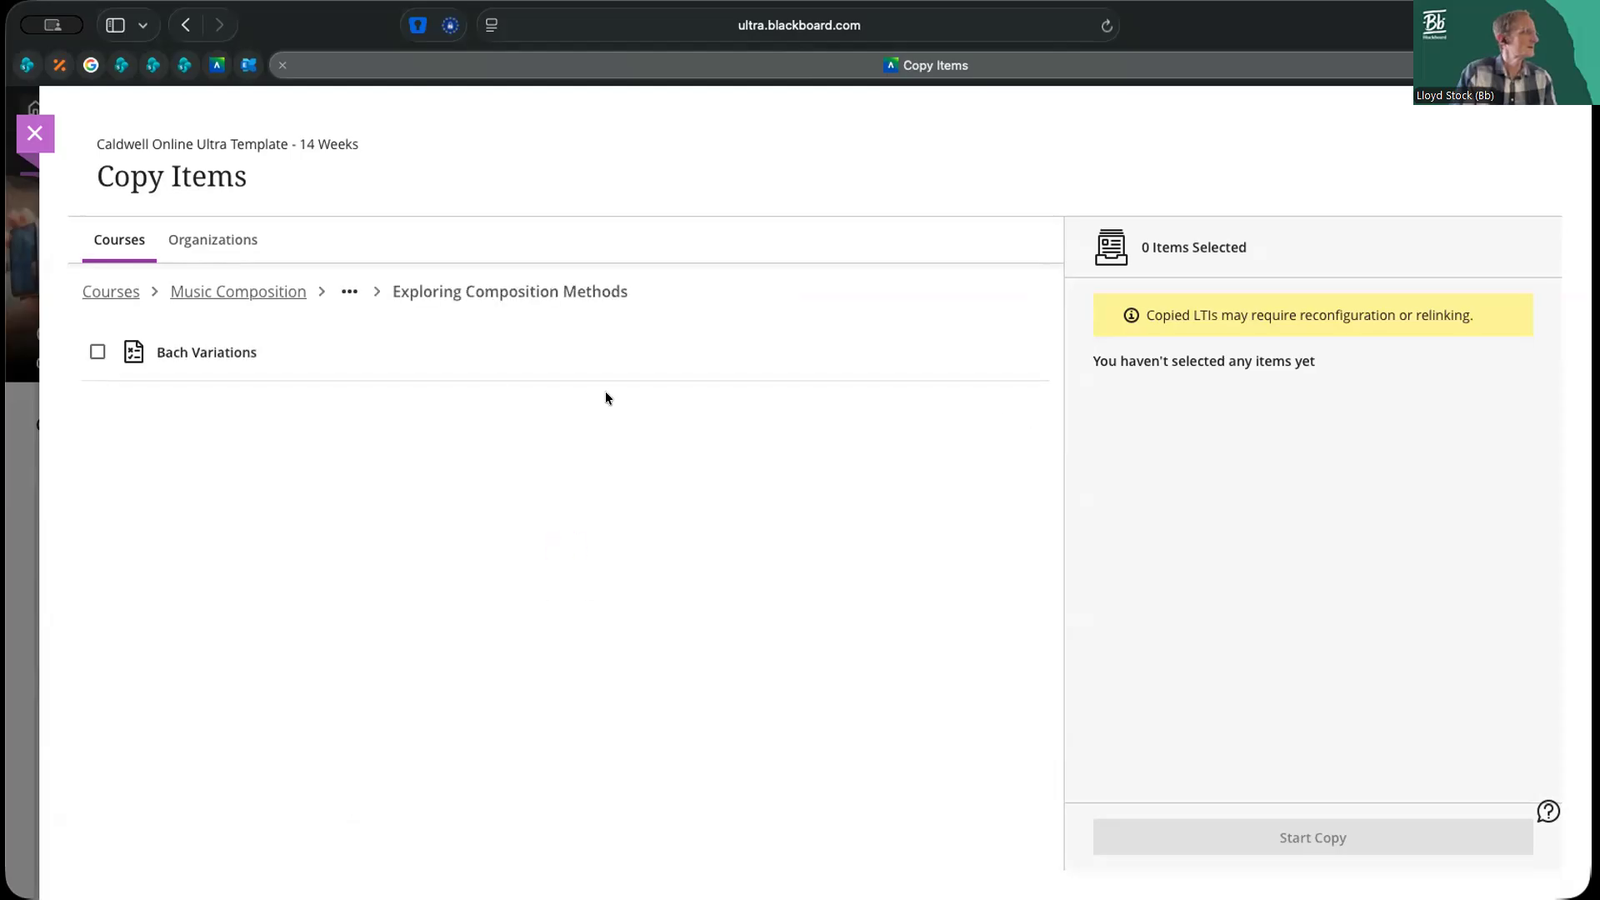
{"action": "left_click", "coordinate": [98, 353]}
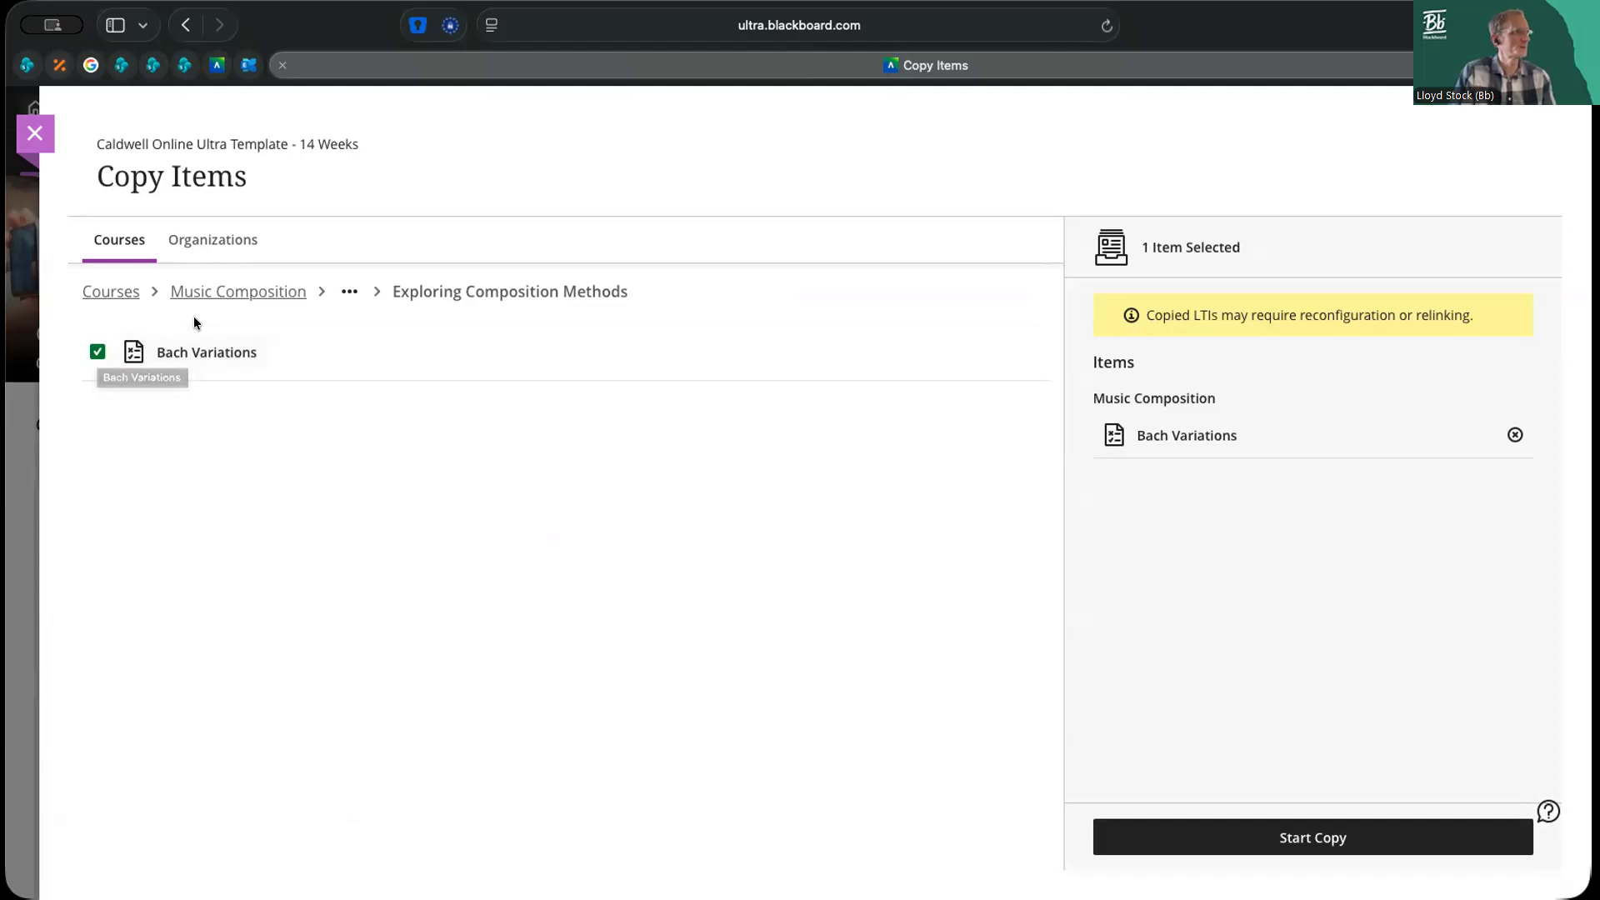
Browse the other Music Composition modules, add Music Harmony to the copy selection and remove it again
{"action": "left_click", "coordinate": [348, 293]}
{"action": "left_click", "coordinate": [360, 331]}
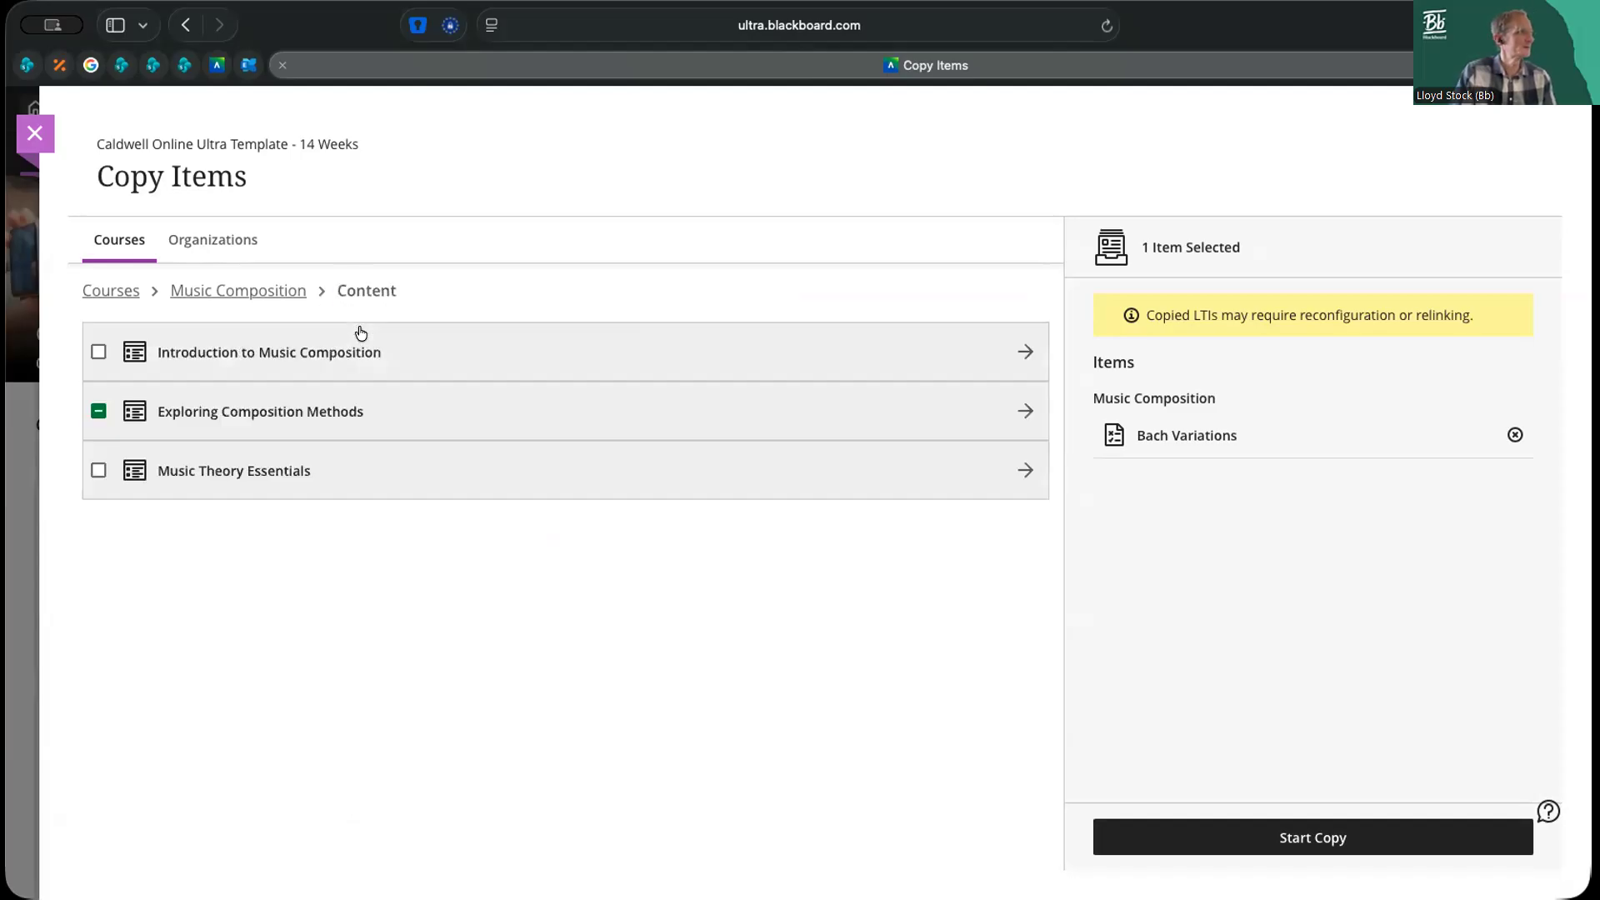
{"action": "left_click", "coordinate": [234, 474]}
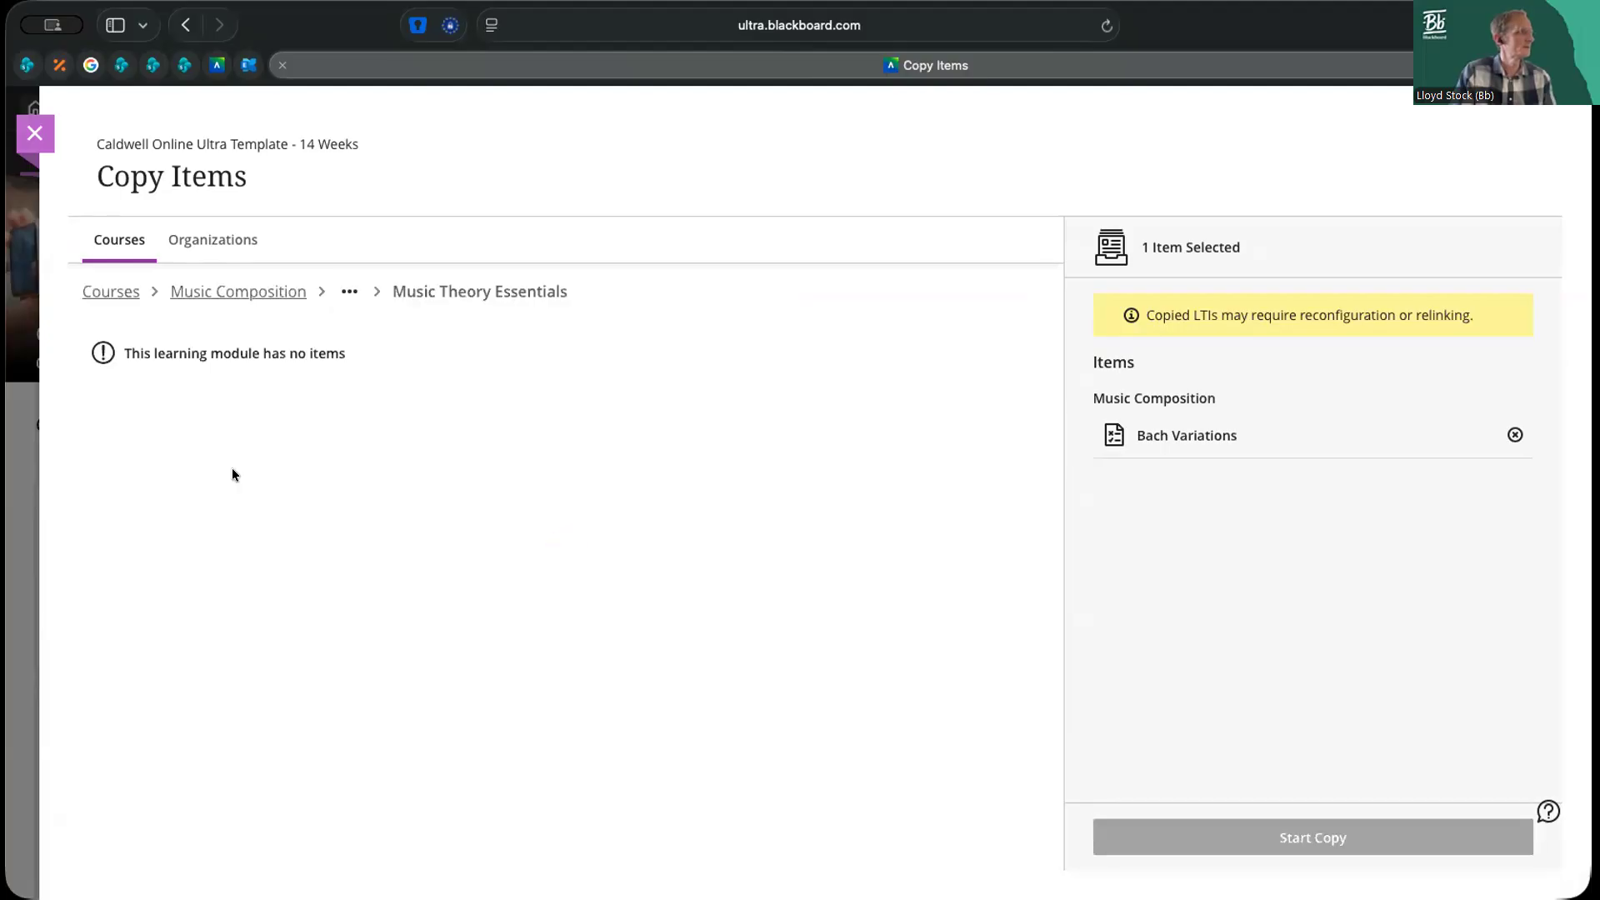
{"action": "left_click", "coordinate": [349, 291]}
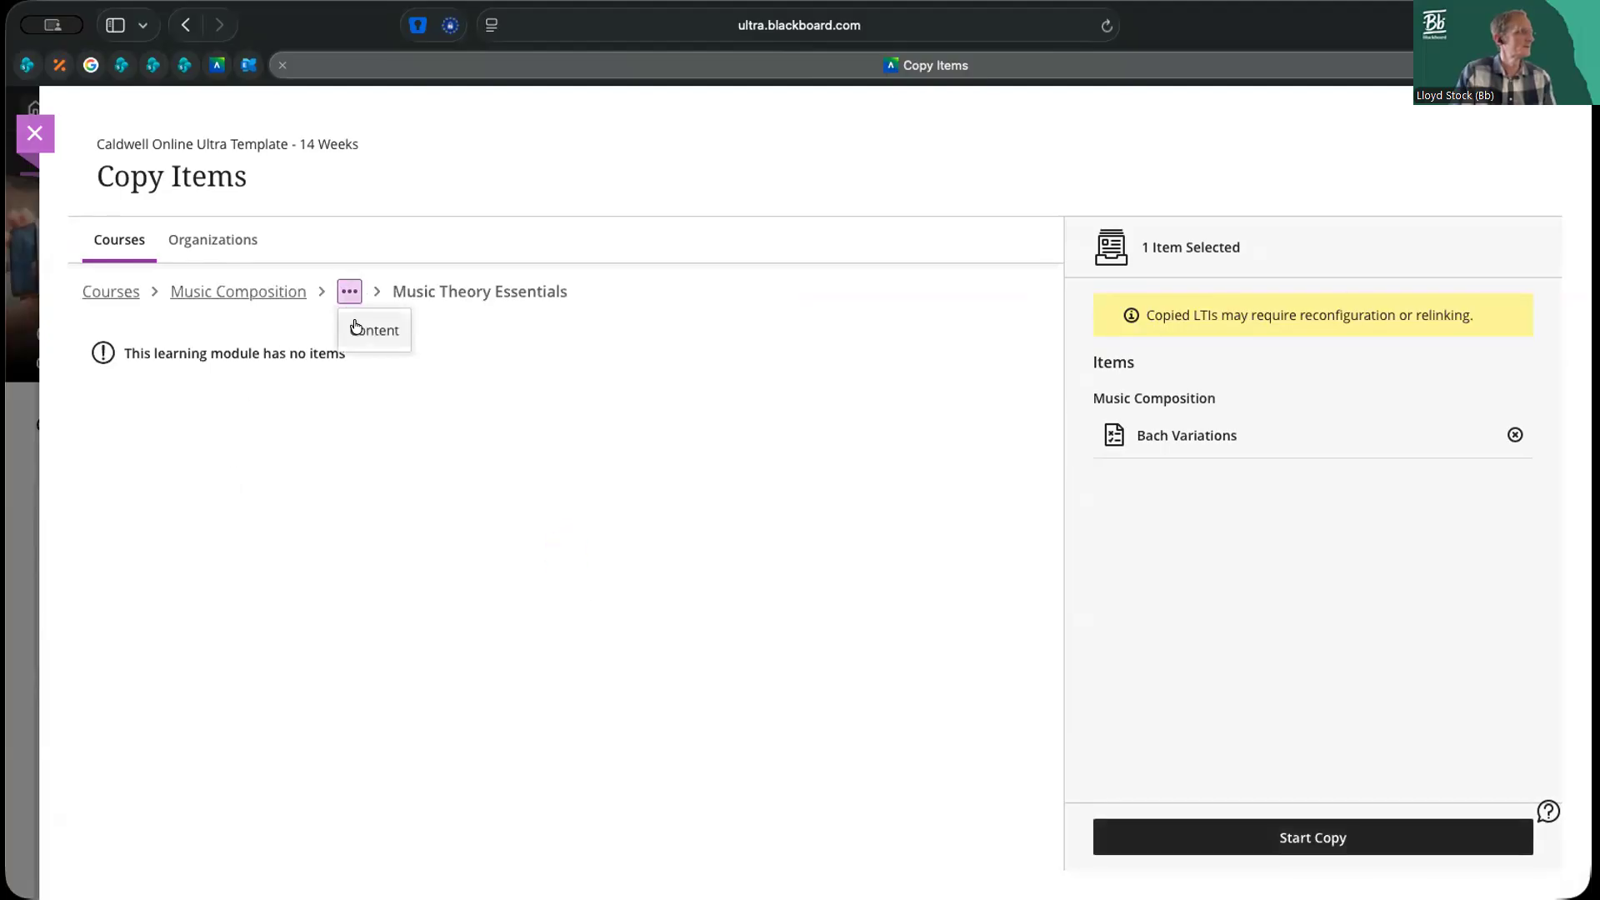
{"action": "left_click", "coordinate": [356, 329]}
{"action": "left_click", "coordinate": [312, 354]}
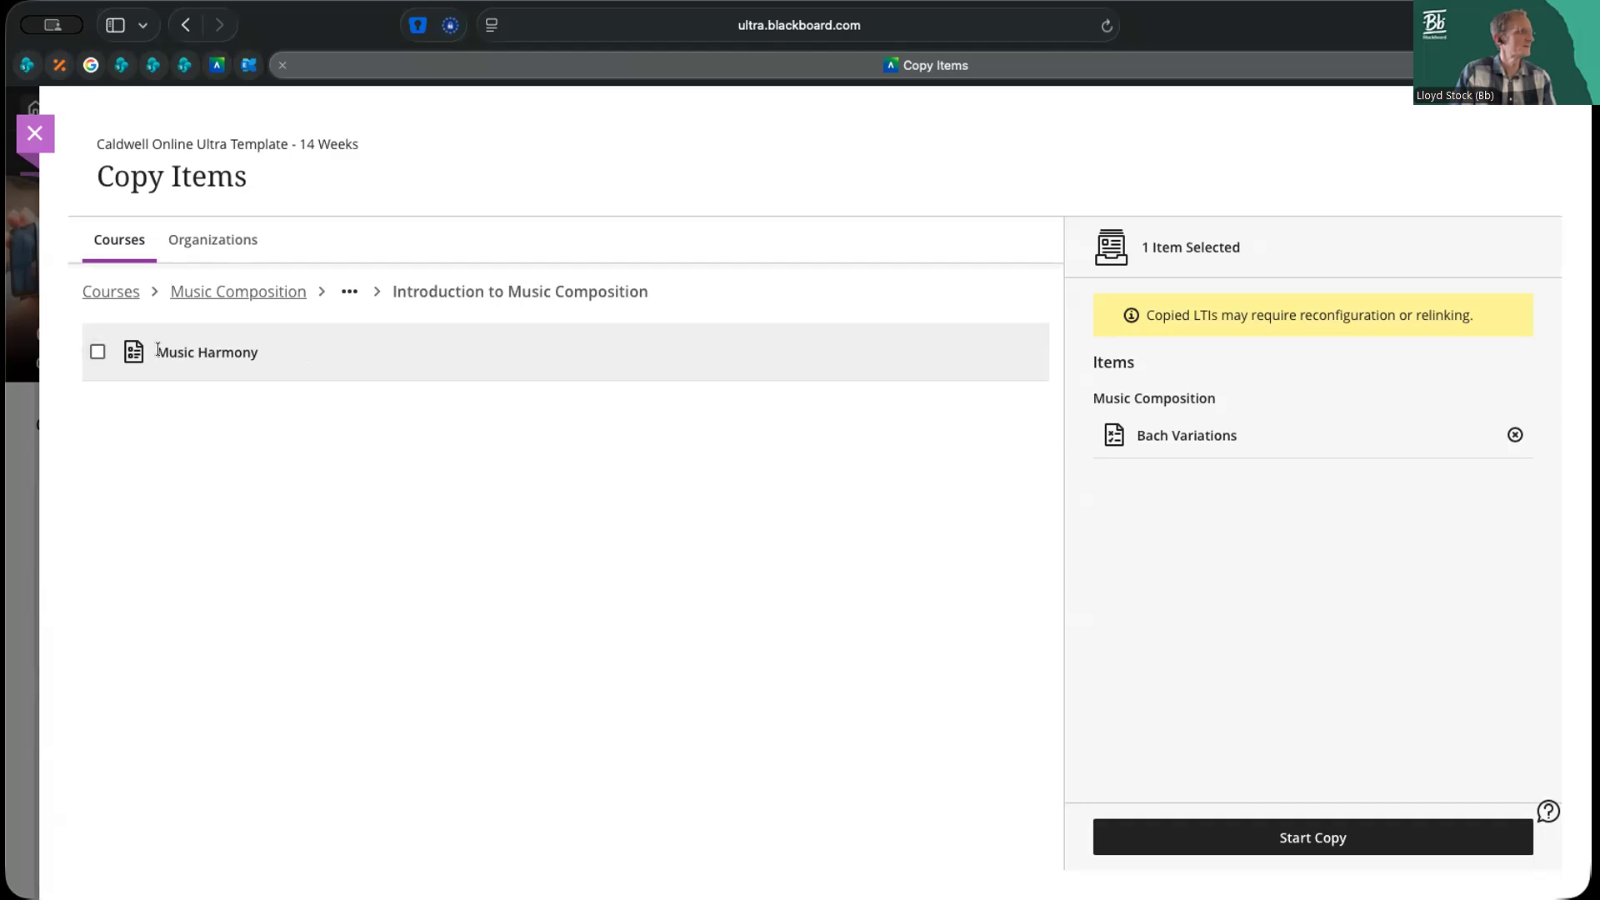
{"action": "left_click", "coordinate": [97, 353]}
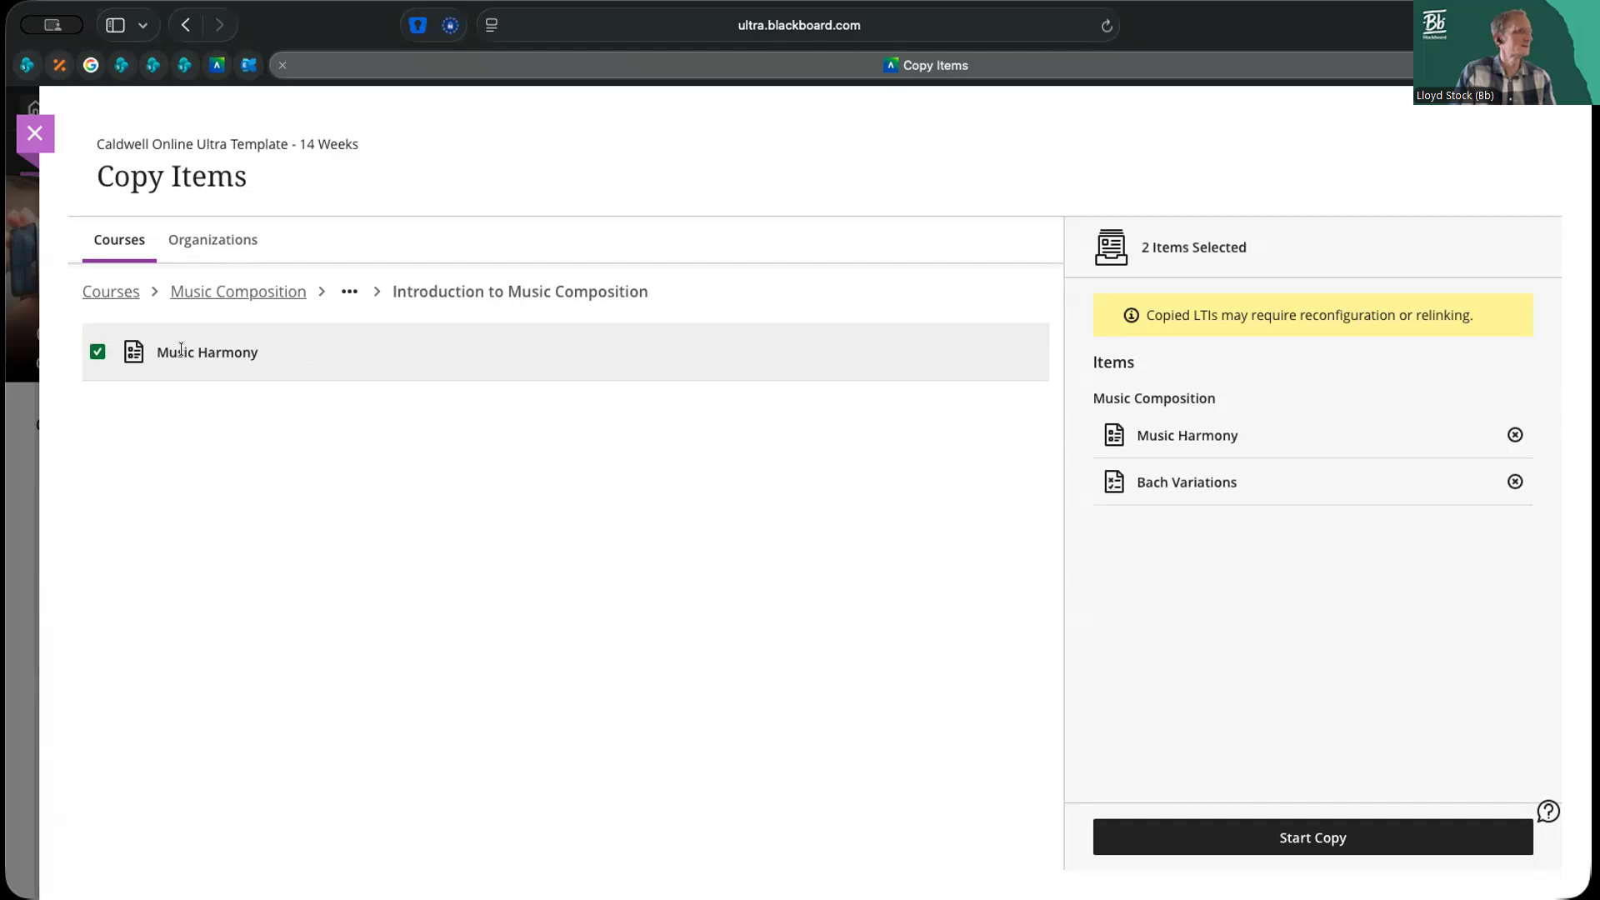
{"action": "left_click", "coordinate": [97, 353]}
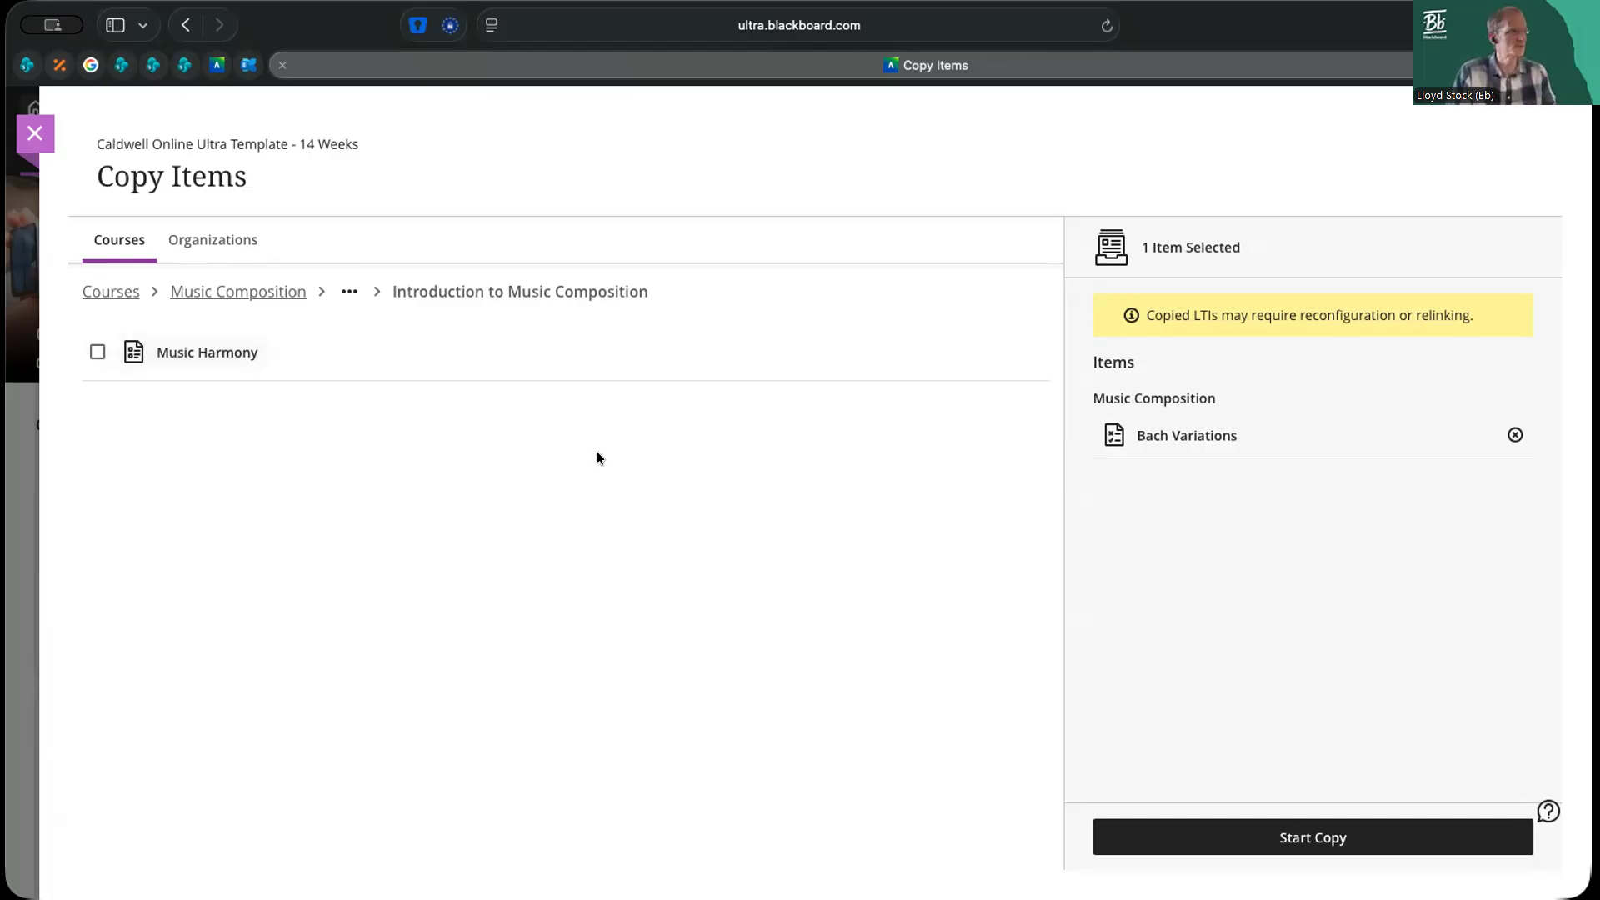
Start copying the selected Bach Variations item into the course
{"action": "left_click", "coordinate": [1325, 837]}
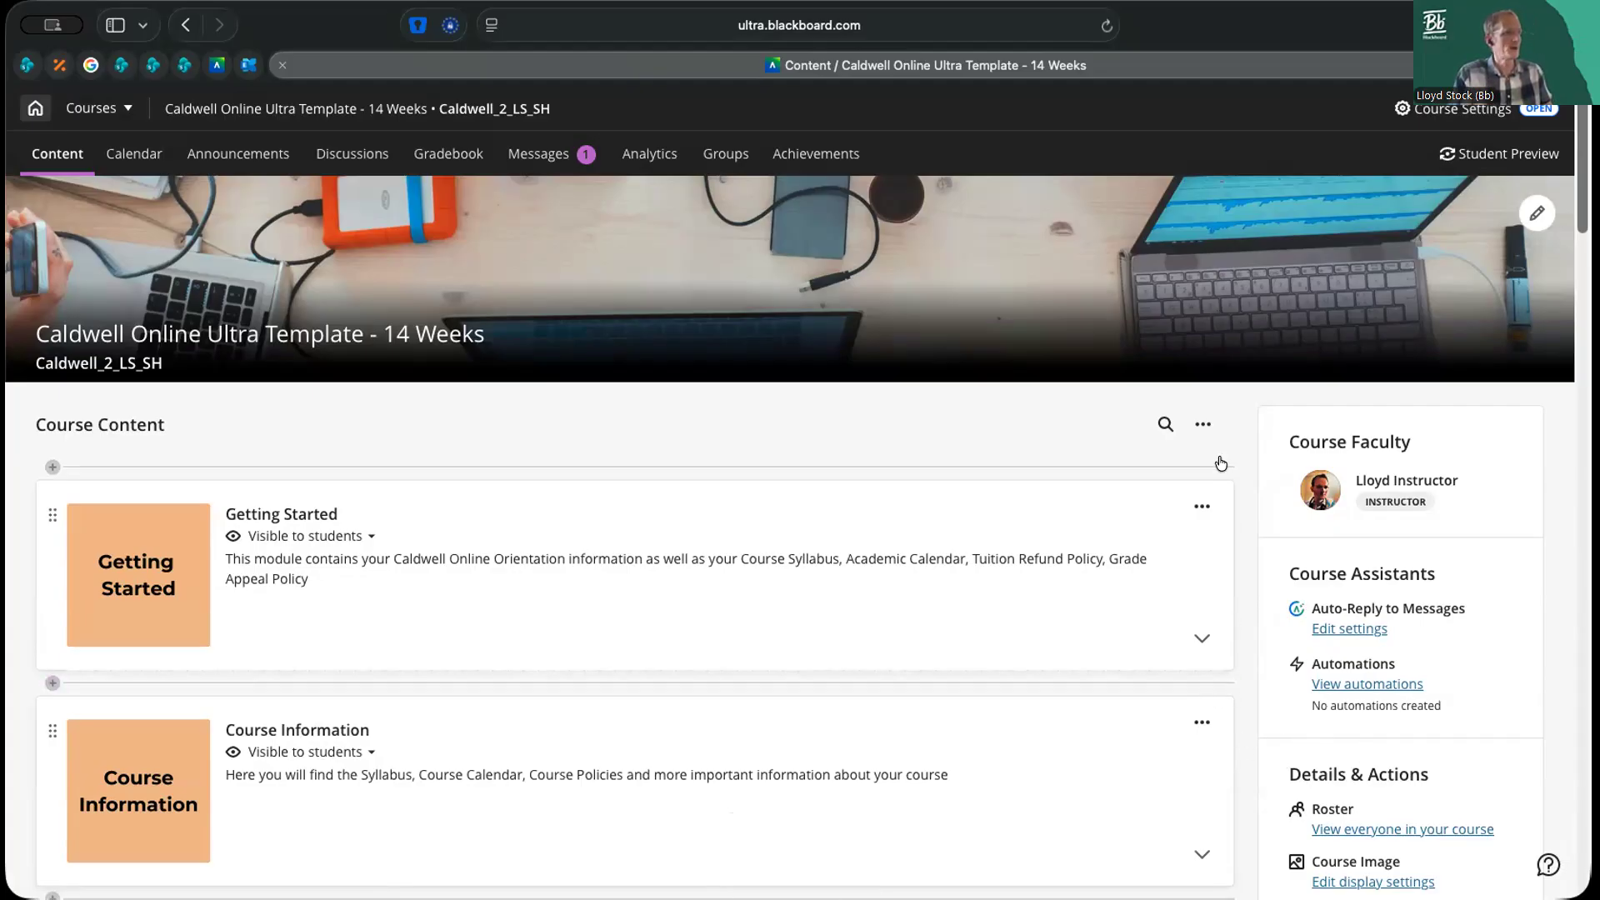
{"action": "left_click", "coordinate": [1203, 424]}
{"action": "left_click", "coordinate": [941, 414]}
Expand the Unit 1: Topic Title module in the course content
{"action": "scroll", "coordinate": [1214, 615], "scroll_direction": "down", "scroll_amount": 9}
{"action": "scroll", "coordinate": [1216, 617], "scroll_direction": "down", "scroll_amount": 3}
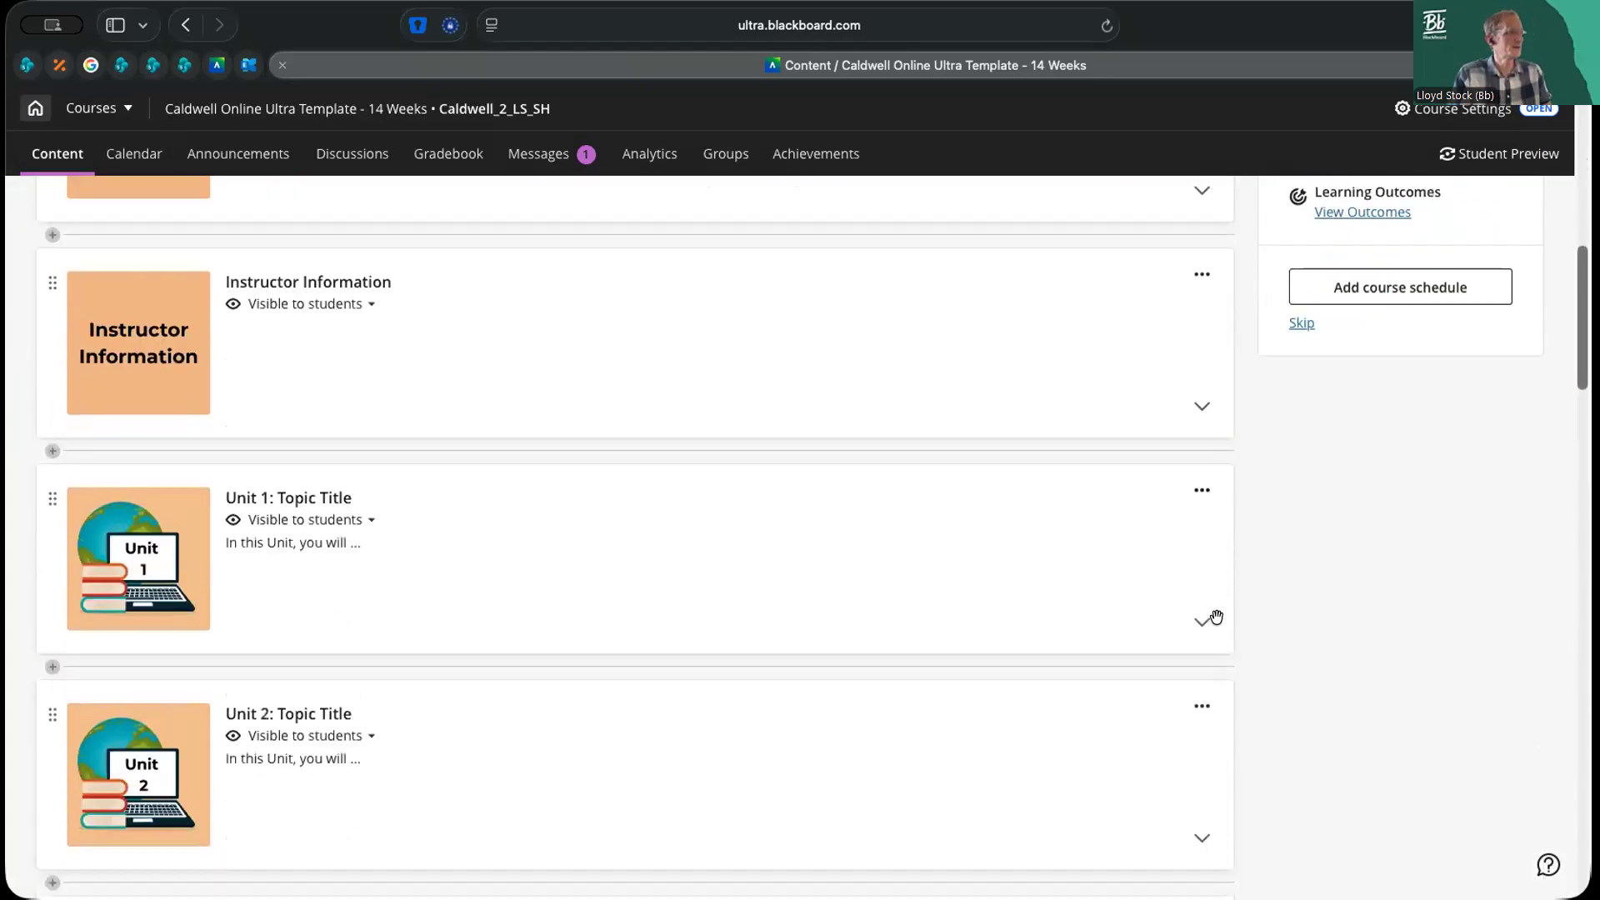
{"action": "left_click", "coordinate": [1201, 517]}
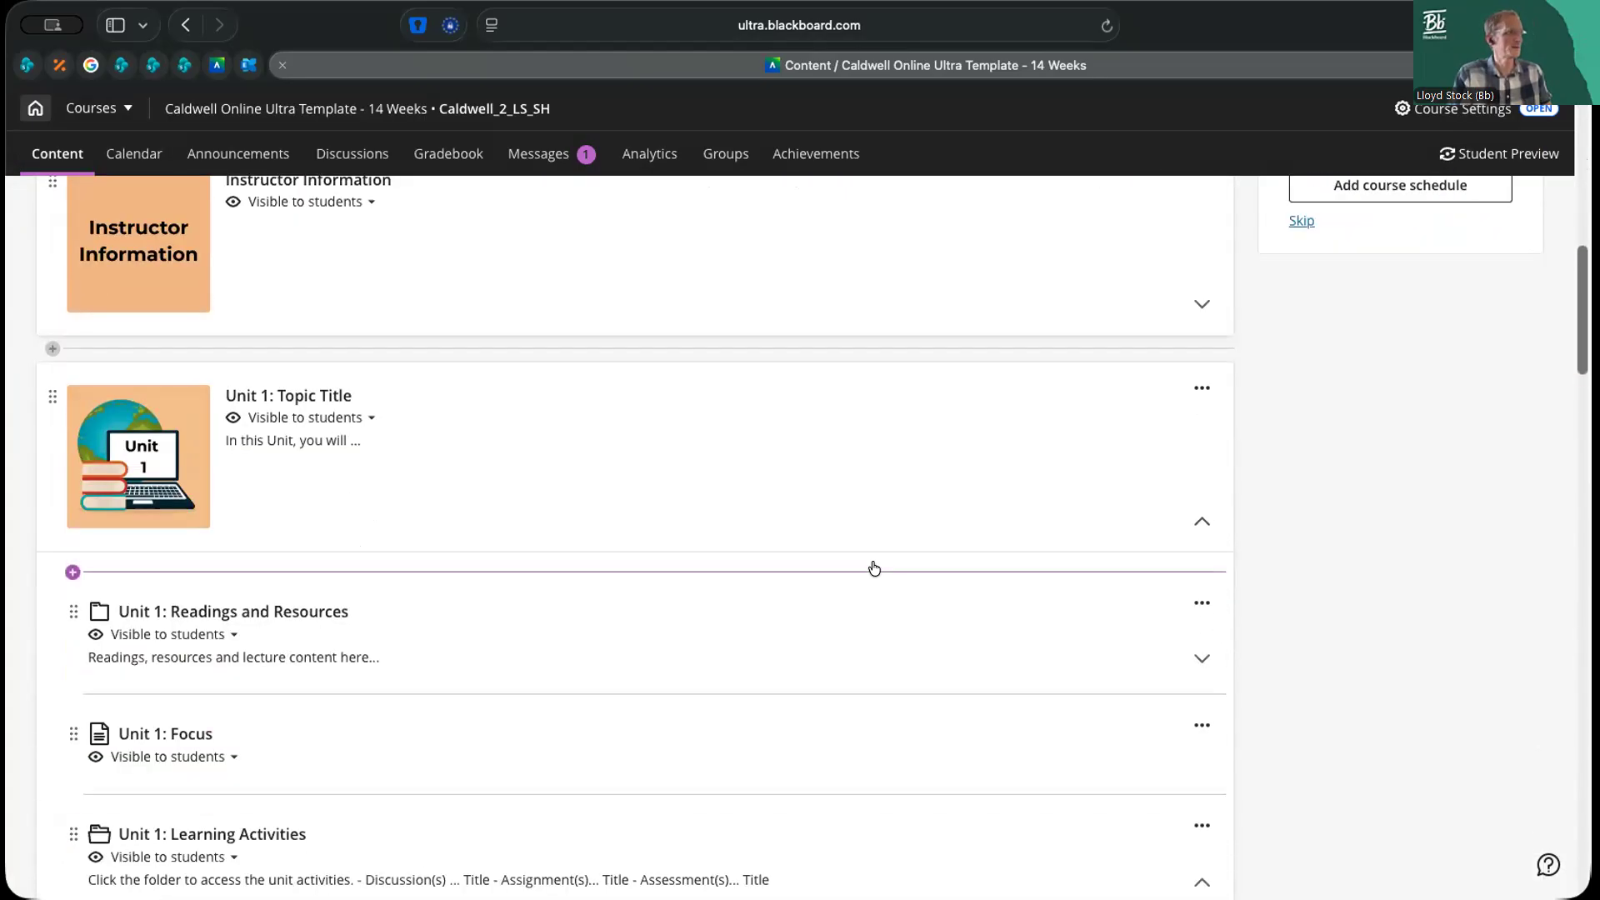
{"action": "scroll", "coordinate": [875, 565], "scroll_direction": "down", "scroll_amount": 3}
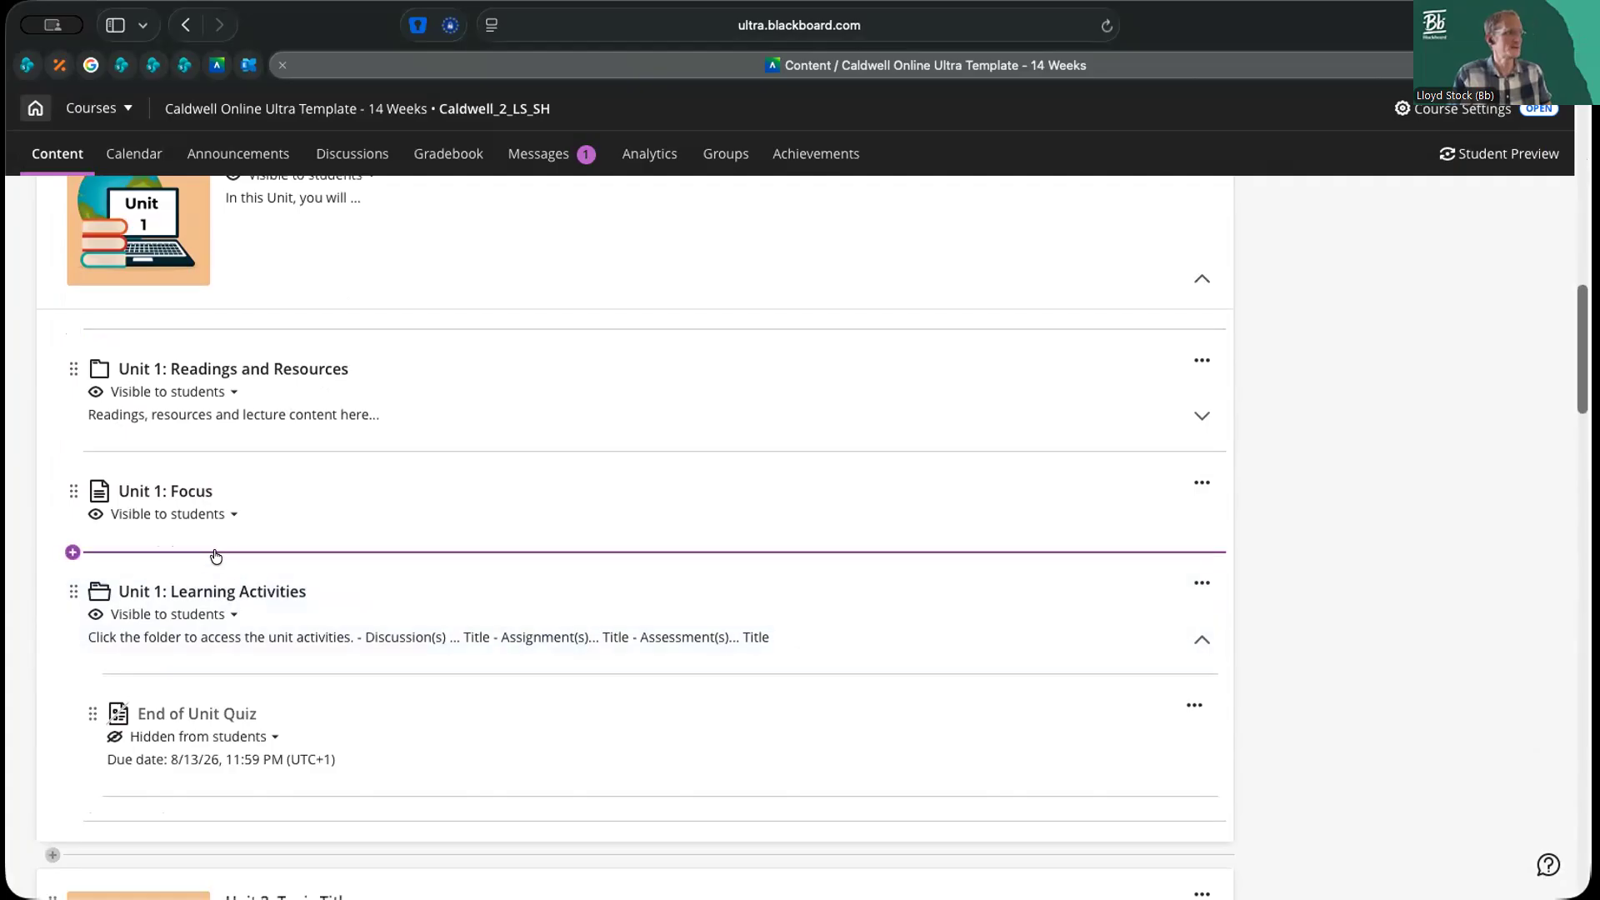
{"action": "left_click", "coordinate": [147, 553]}
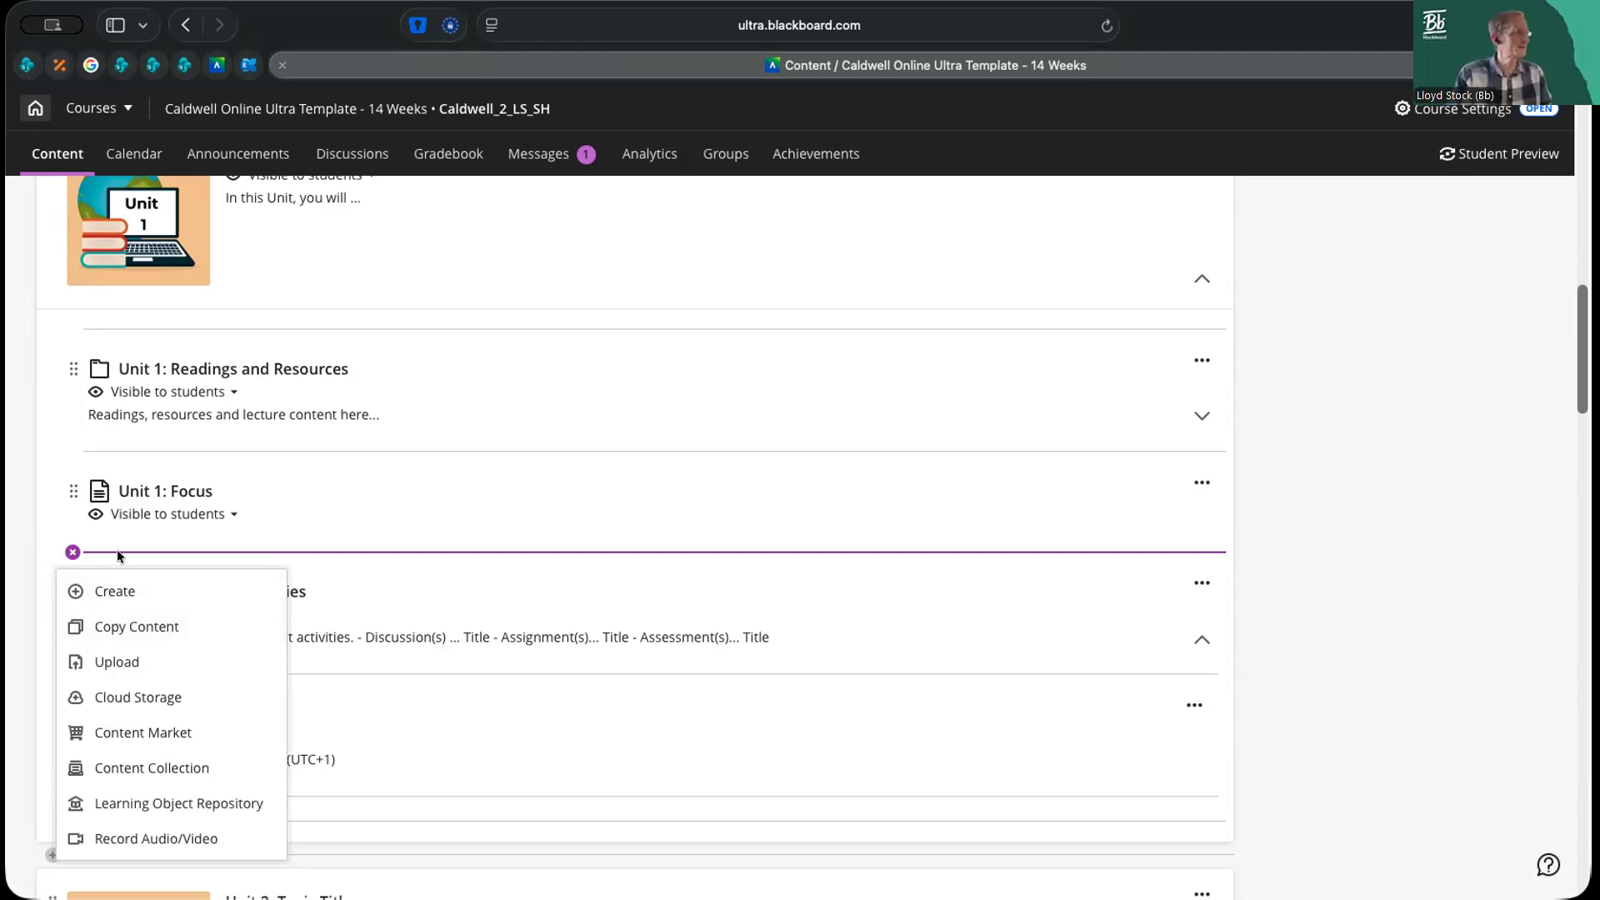
{"action": "left_click", "coordinate": [1238, 564]}
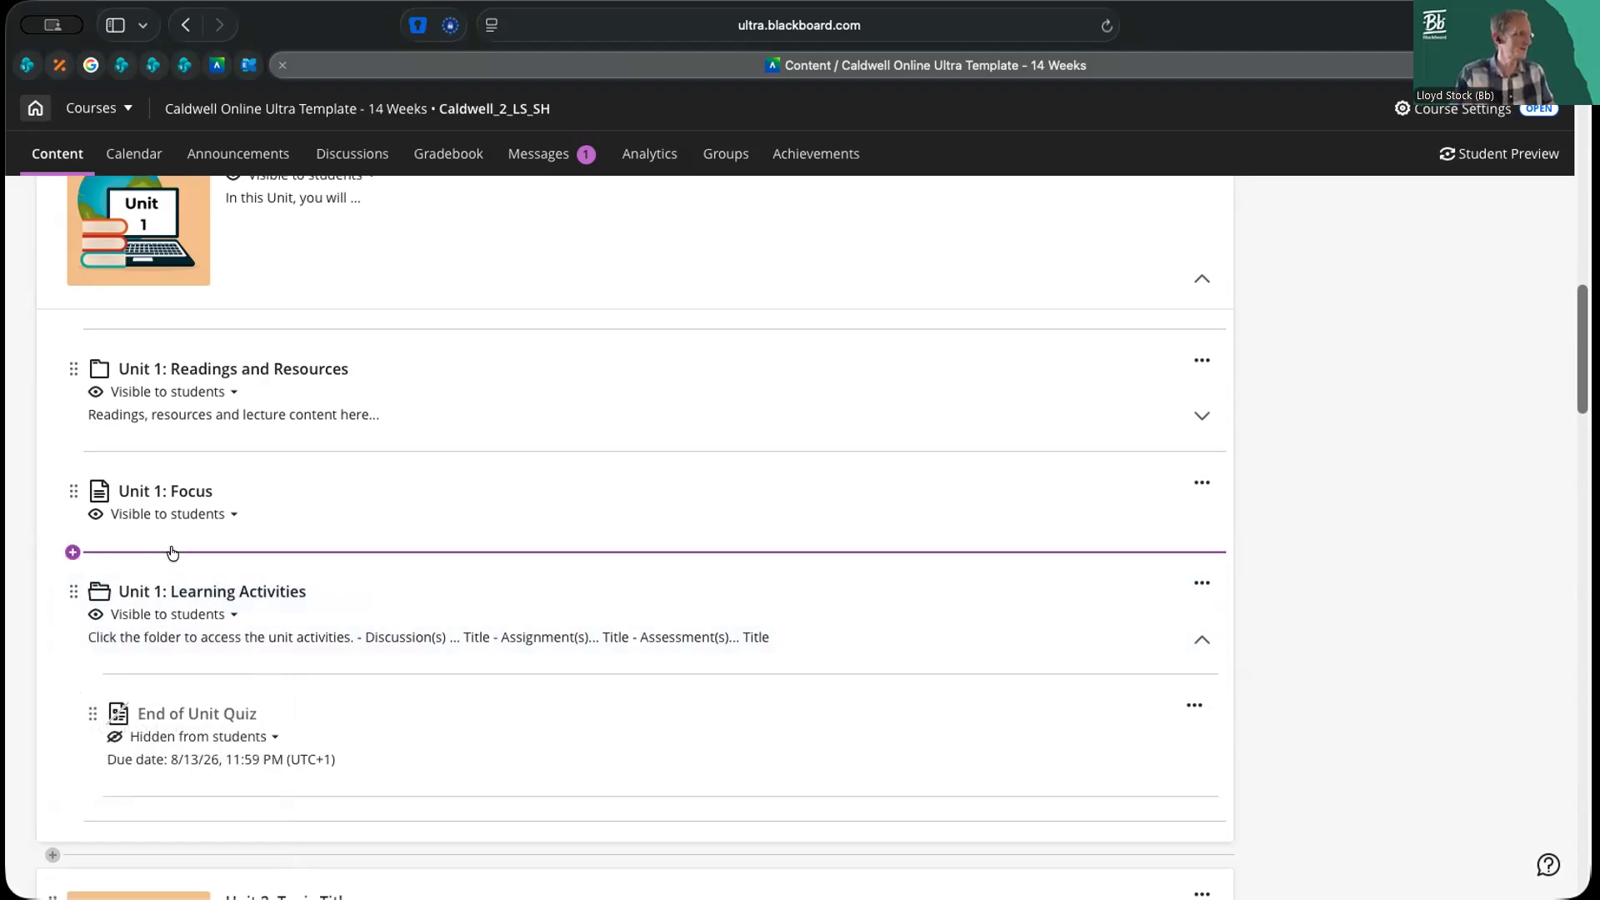
{"action": "left_click", "coordinate": [172, 553]}
{"action": "left_click", "coordinate": [175, 621]}
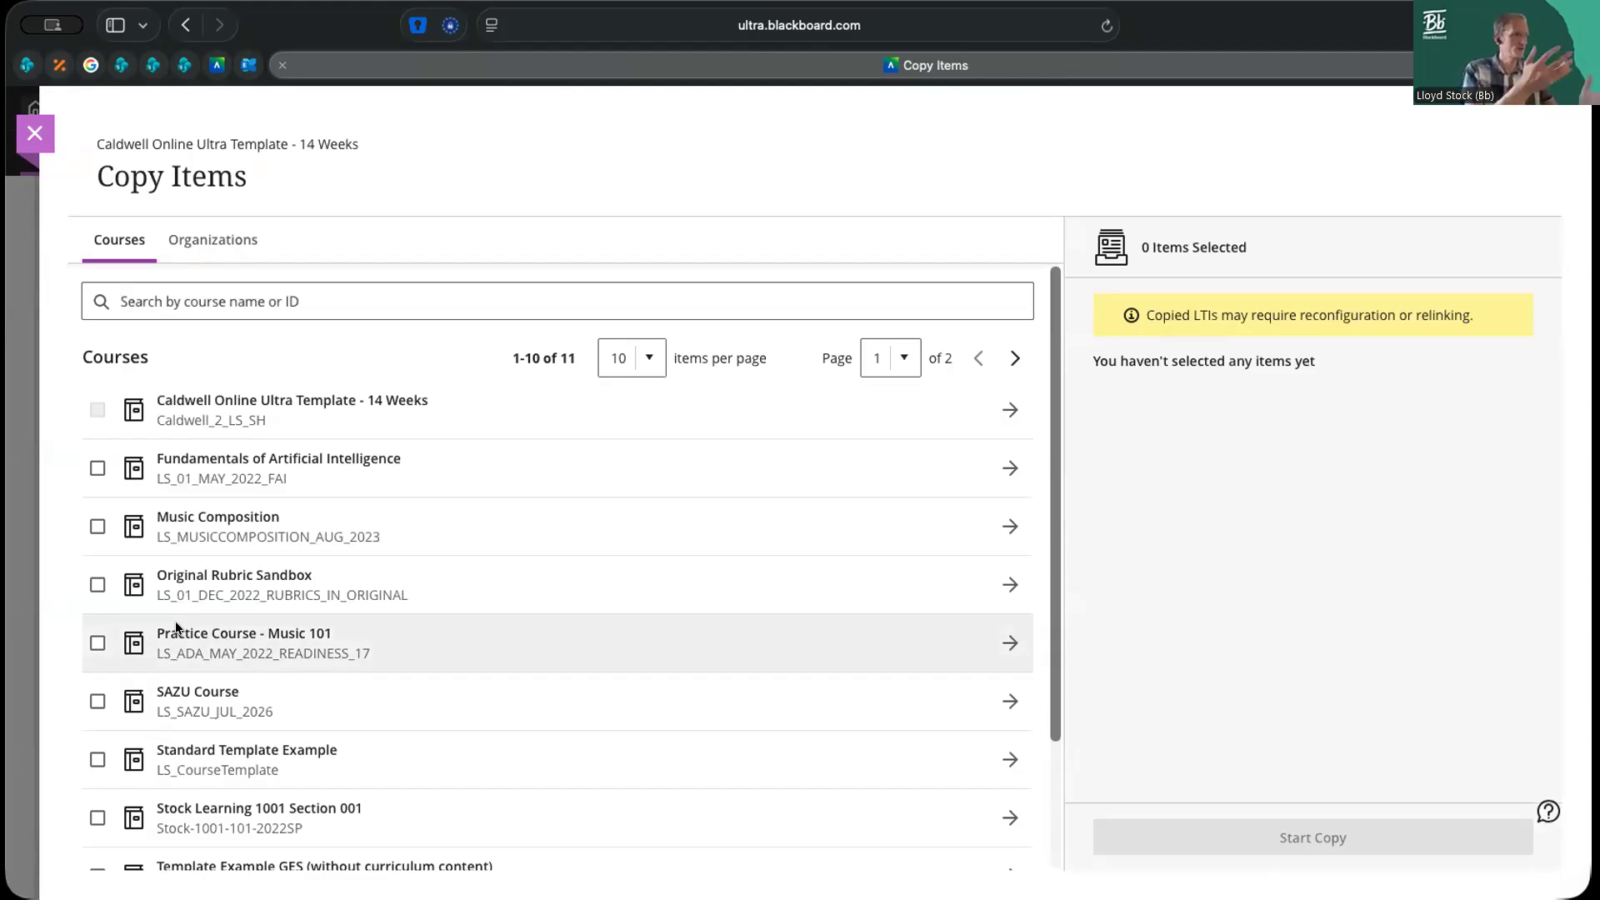
{"action": "left_click", "coordinate": [36, 133]}
Move the copied Bach Variations item from the end of the course content into the Unit 1: Learning Activities folder, below End of Unit Quiz
{"action": "mouse_move", "coordinate": [178, 553]}
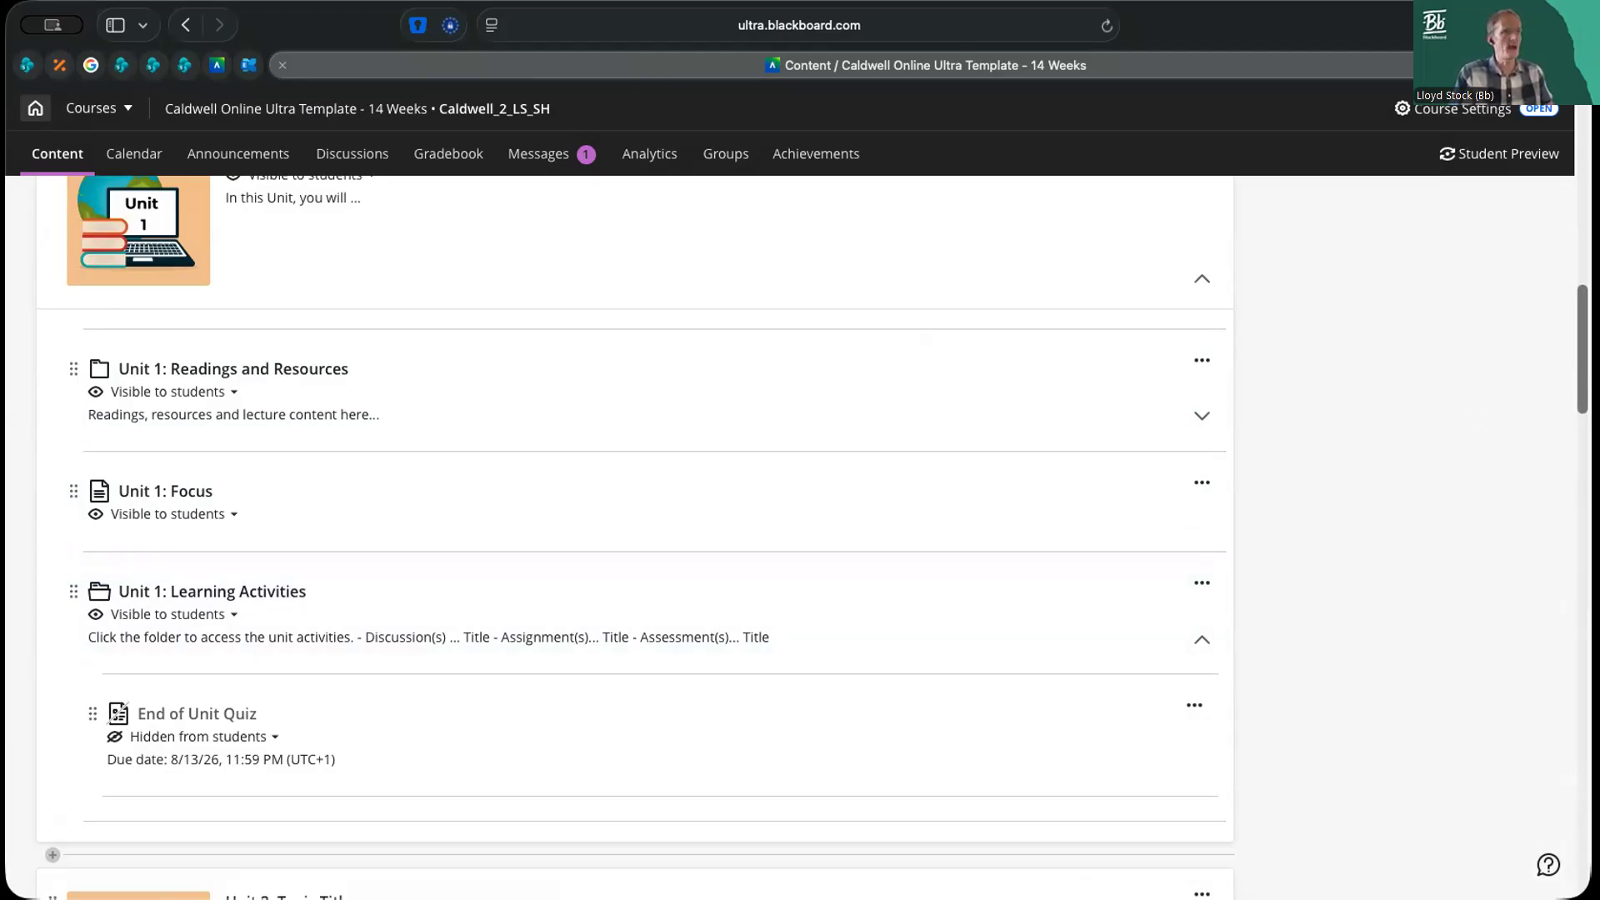
{"action": "scroll", "coordinate": [635, 537], "scroll_direction": "down", "scroll_amount": 20}
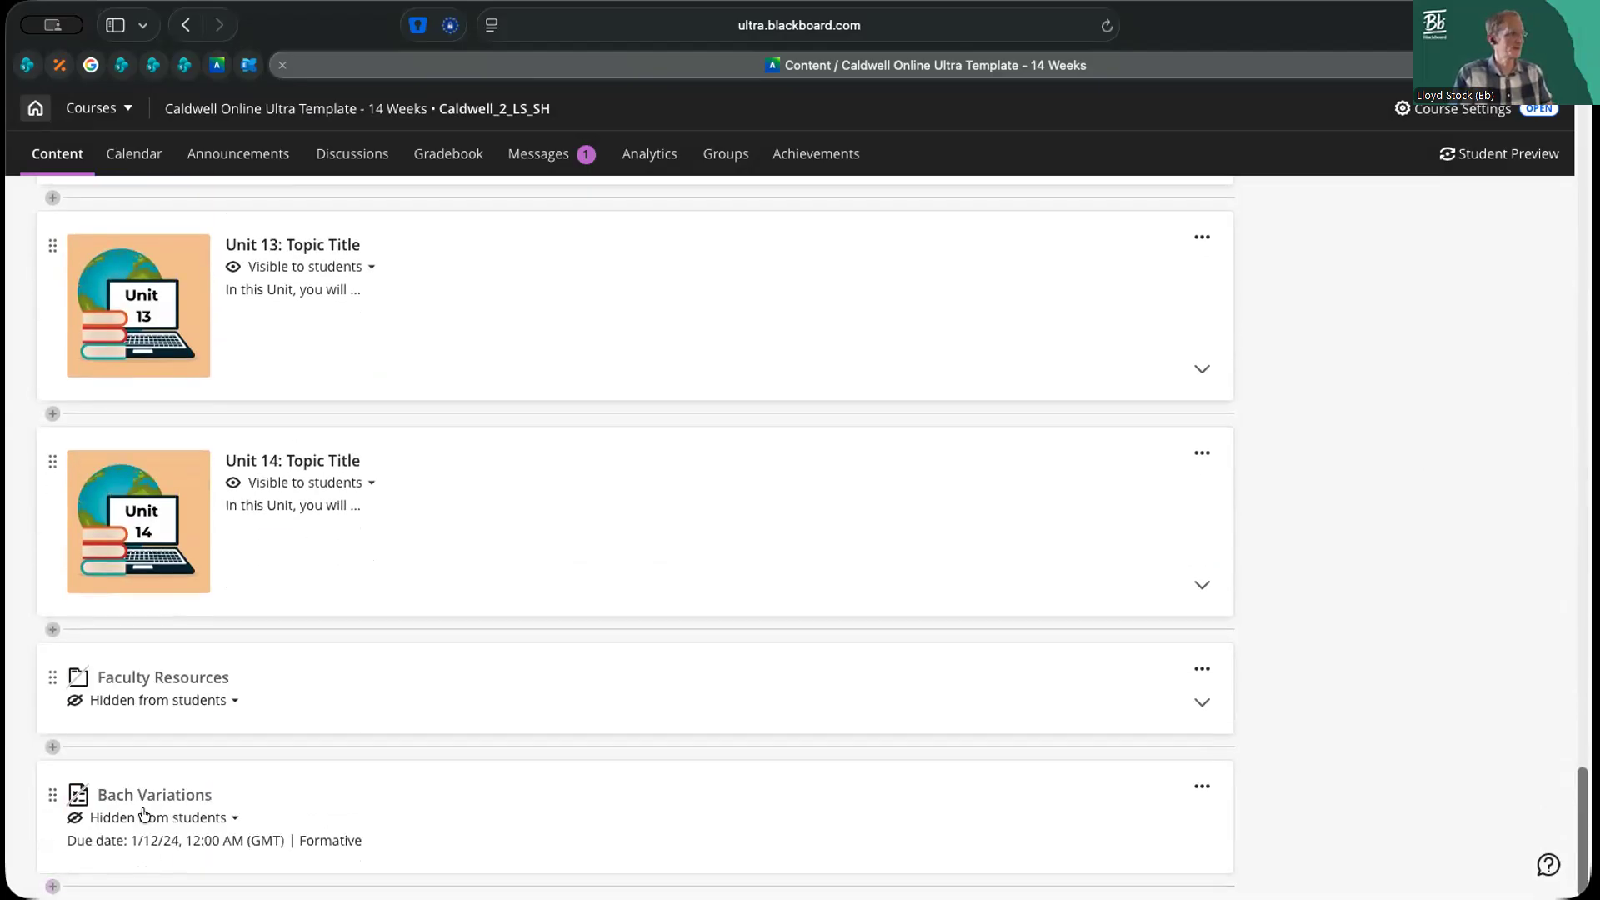
{"action": "right_click", "coordinate": [52, 790]}
{"action": "key", "text": "Escape"}
{"action": "left_click", "coordinate": [52, 790]}
{"action": "key", "text": "Return"}
{"action": "key", "text": "Up"}
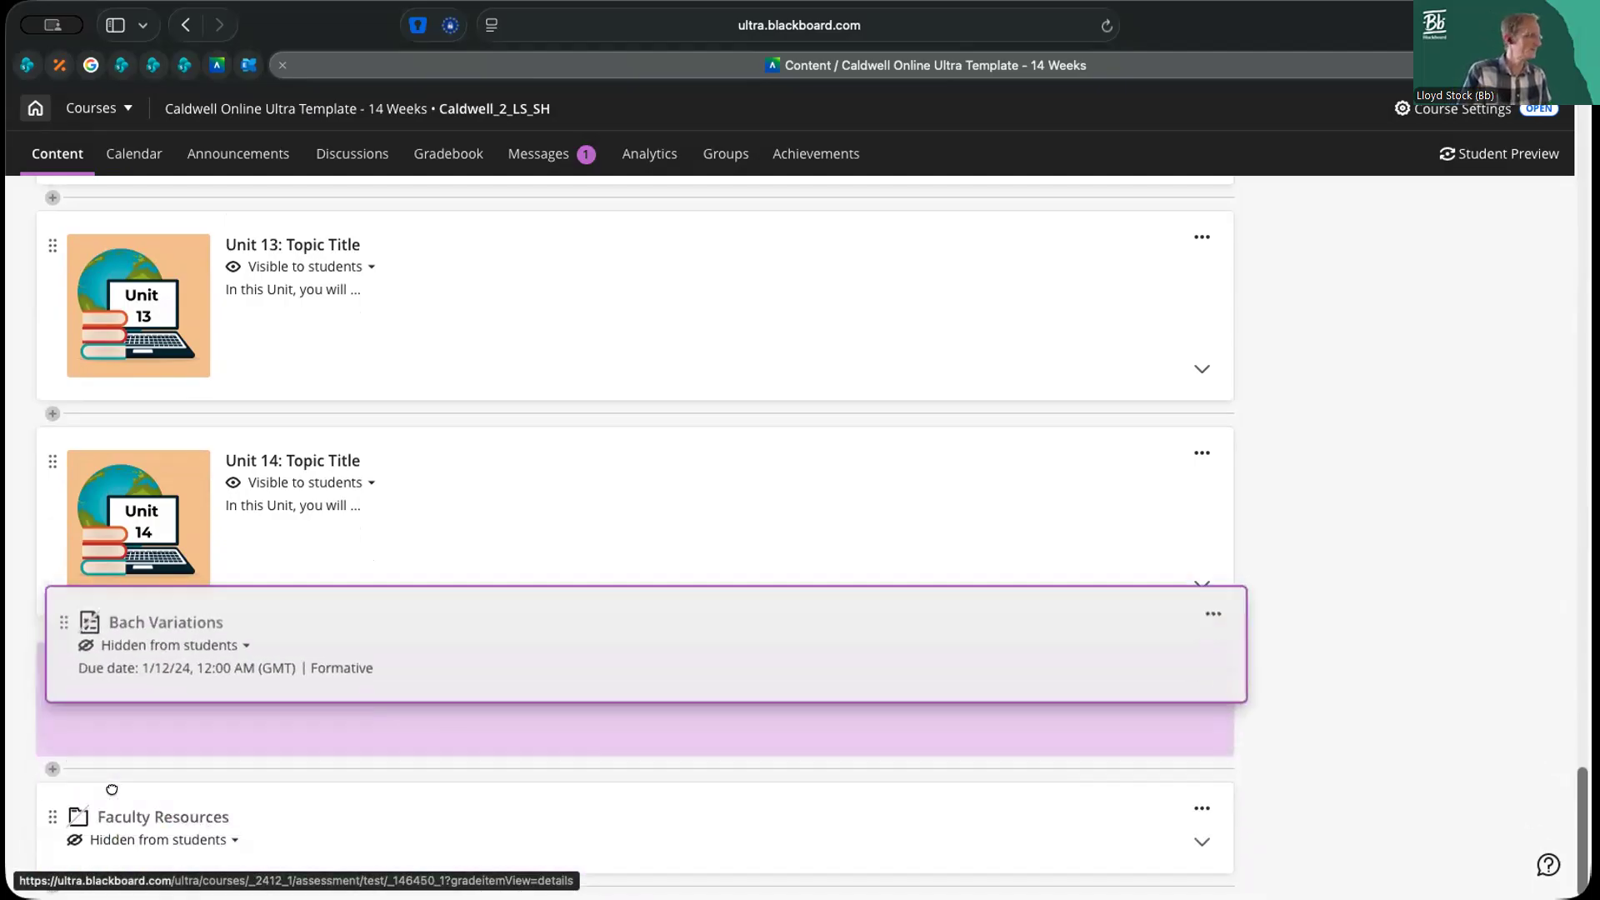
{"action": "key", "text": "Up"}
{"action": "key", "text": "Up"}
{"action": "key", "text": "Up"}
{"action": "key", "text": "Up"}
{"action": "key", "text": "Up"}
{"action": "key", "text": "Up"}
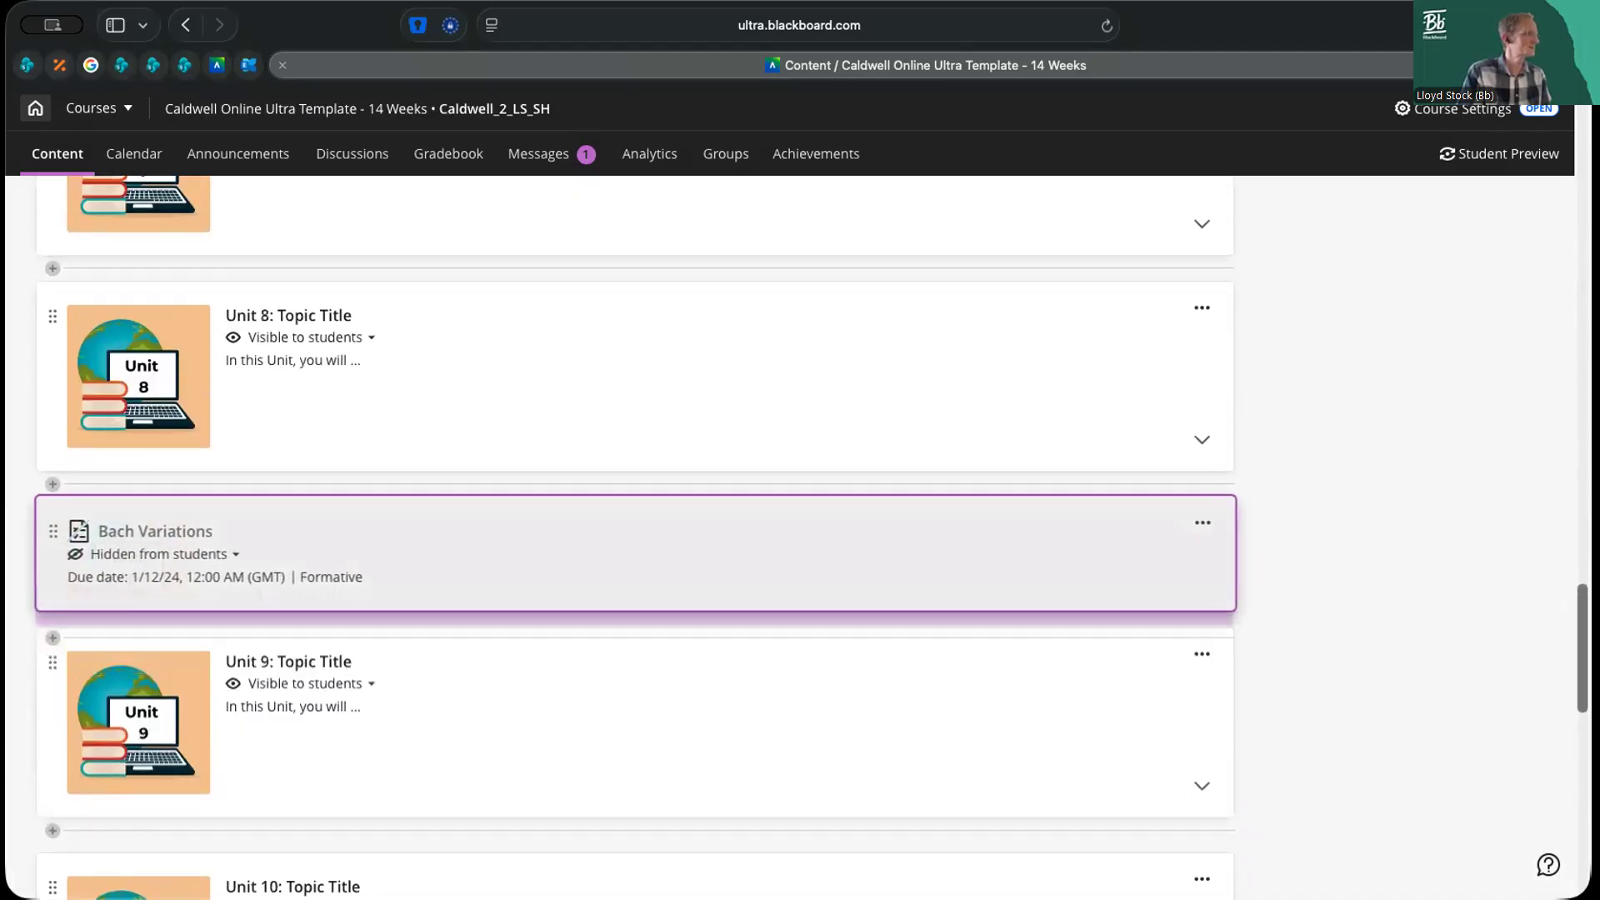
{"action": "key", "text": "Up"}
{"action": "key", "text": "Up"}
{"action": "key", "text": "Up"}
{"action": "key", "text": "Up"}
{"action": "key", "text": "Up"}
{"action": "key", "text": "Up"}
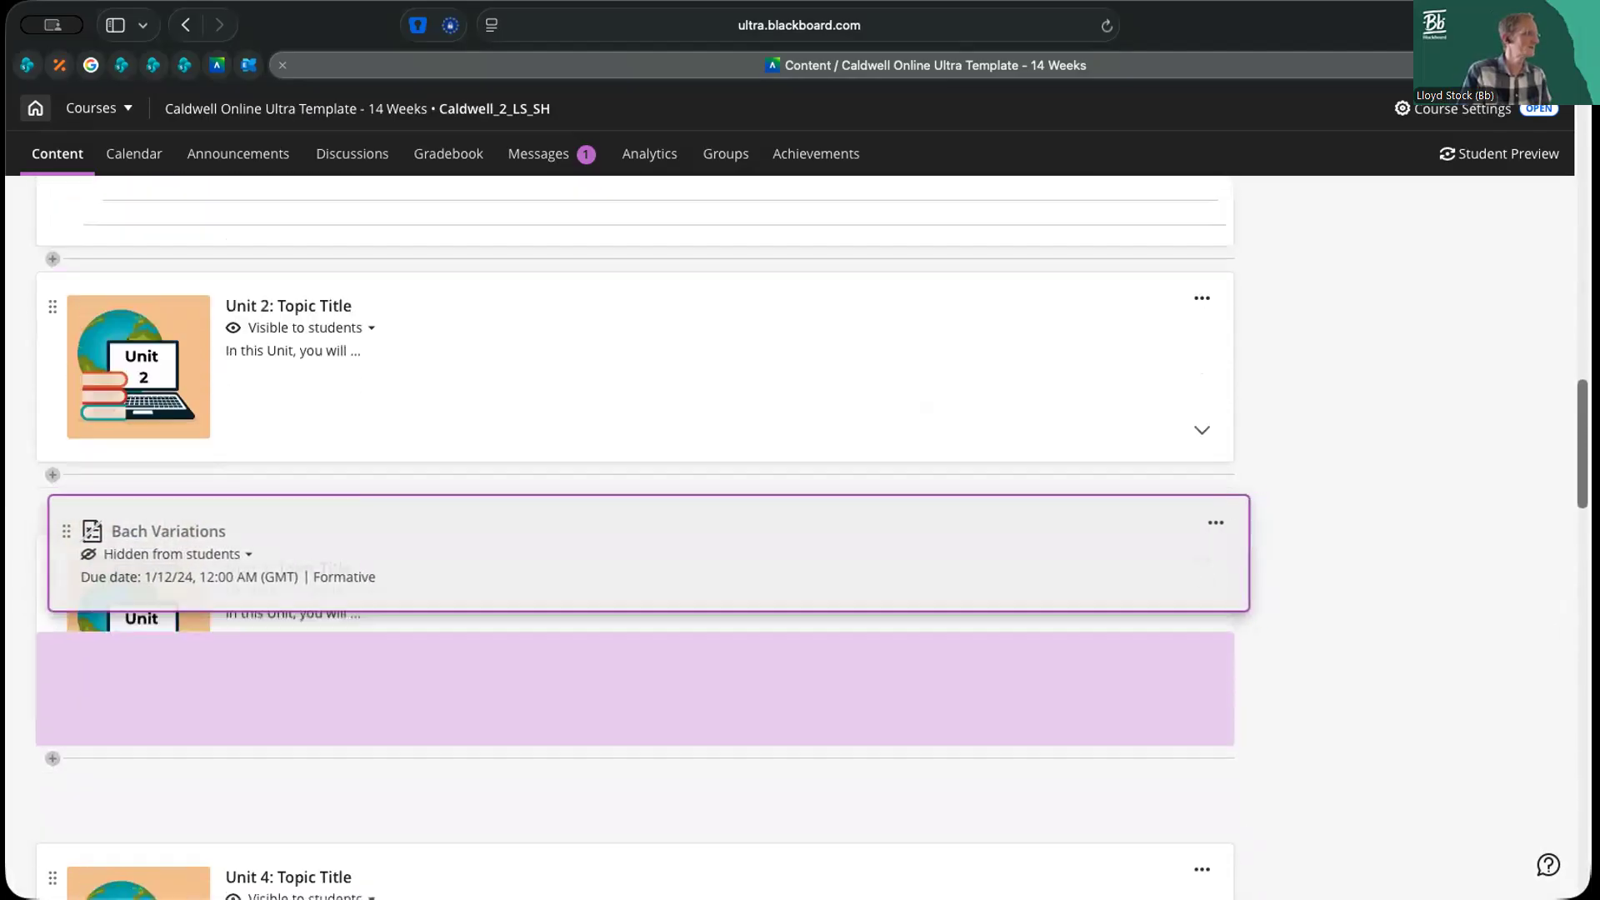
{"action": "key", "text": "Up"}
{"action": "key", "text": "Up"}
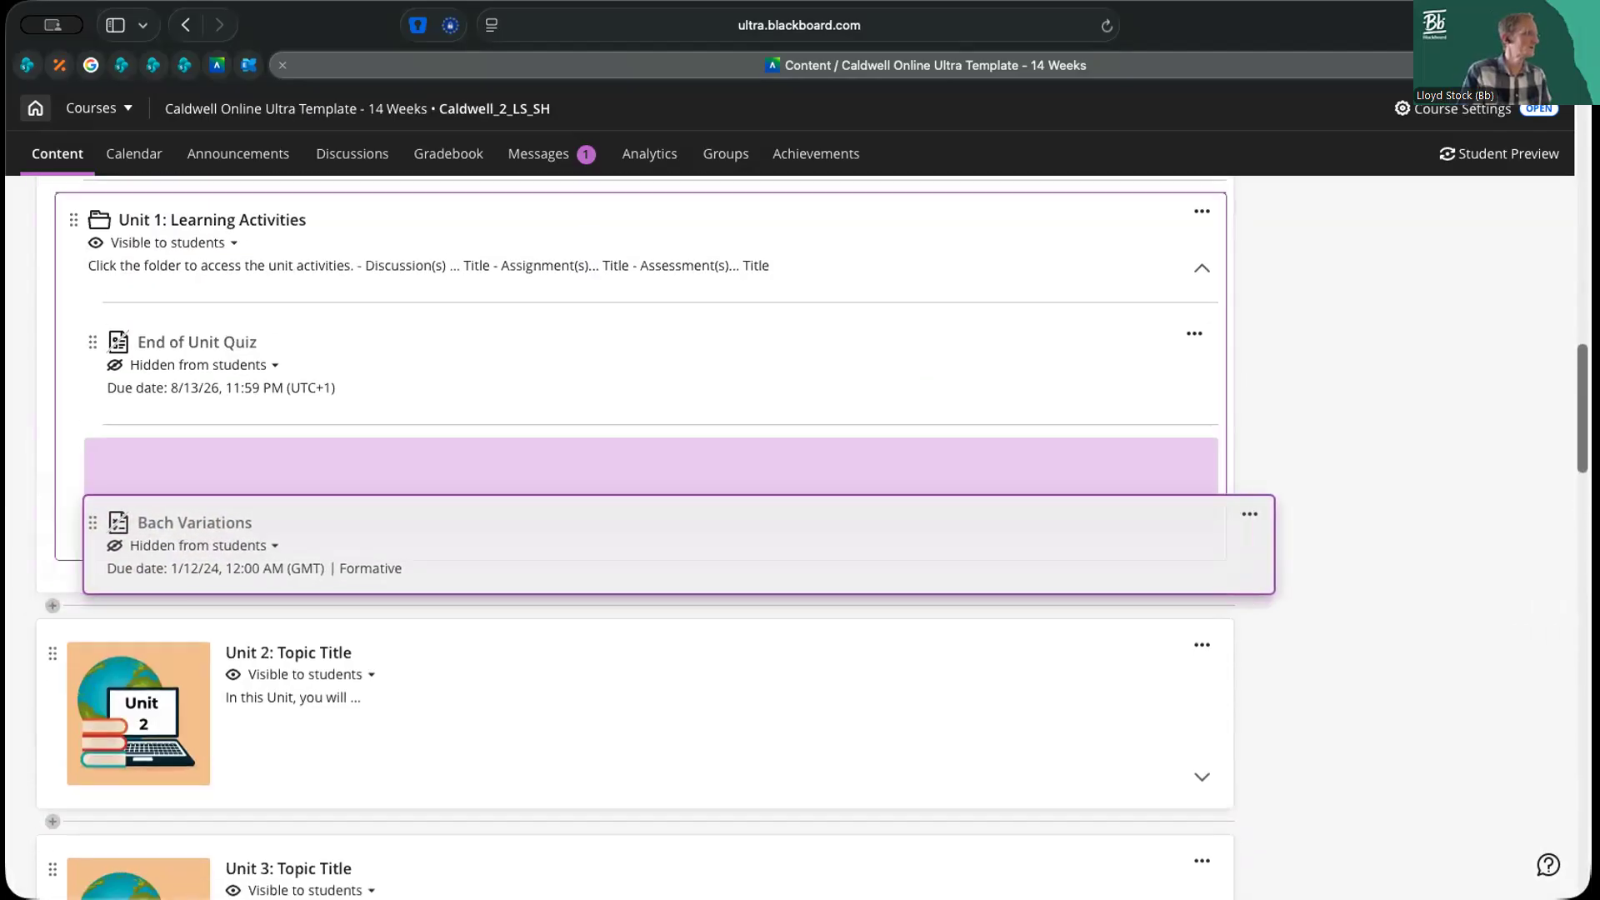
{"action": "key", "text": "Up"}
{"action": "key", "text": "Down"}
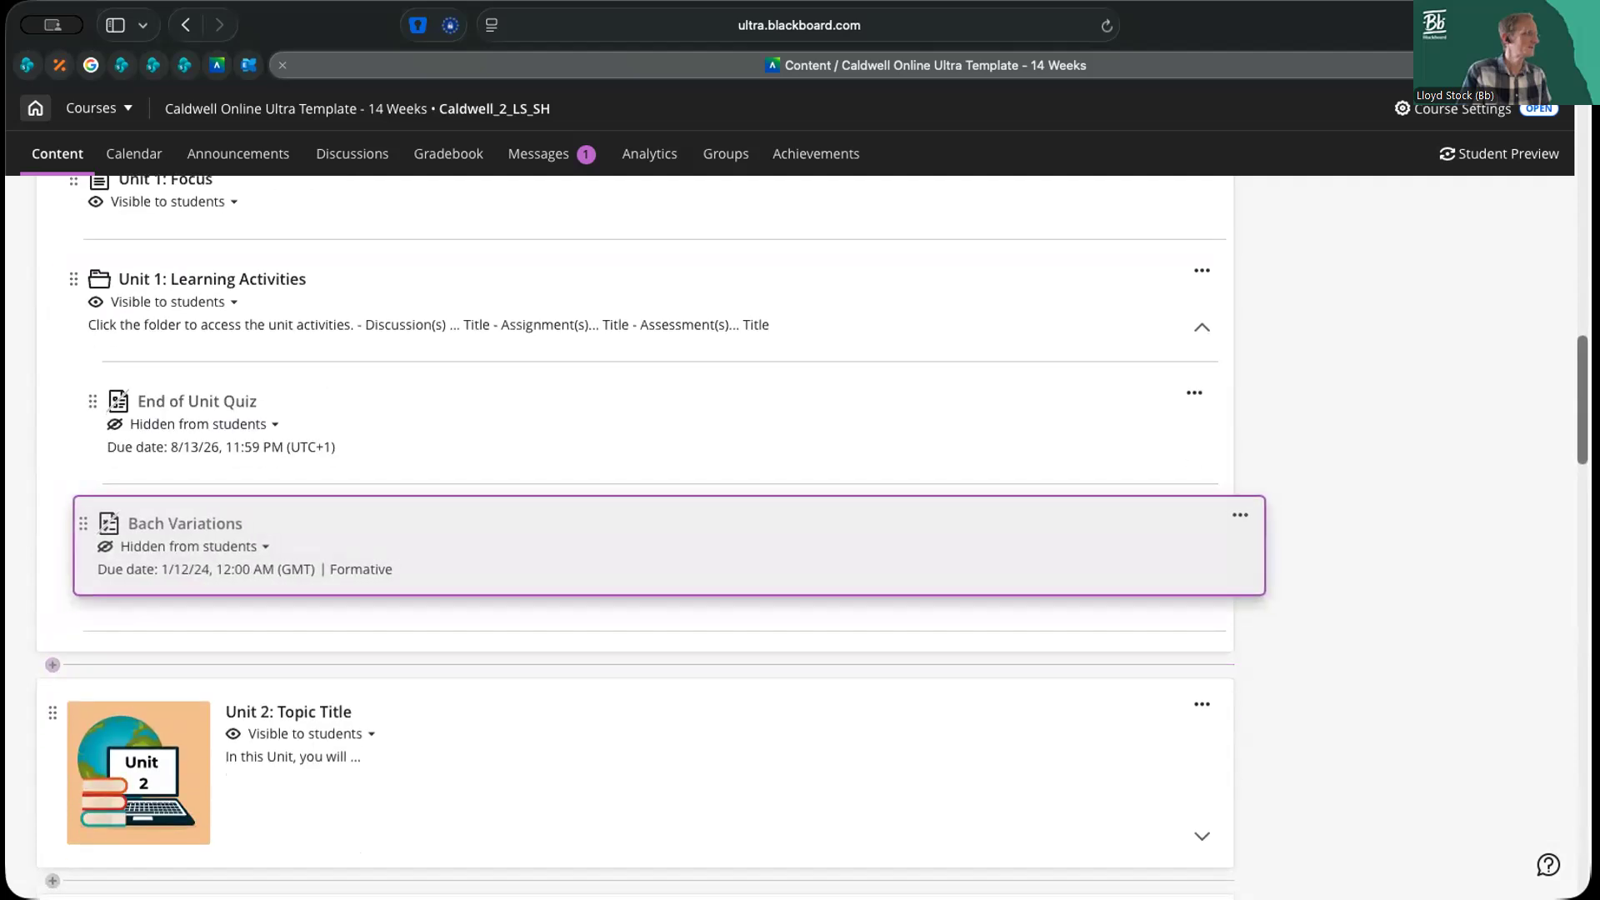
{"action": "key", "text": "Return"}
Reorder Bach Variations so that it sits above End of Unit Quiz in the Unit 1: Learning Activities folder
{"action": "key", "text": "Return"}
{"action": "key", "text": "Up"}
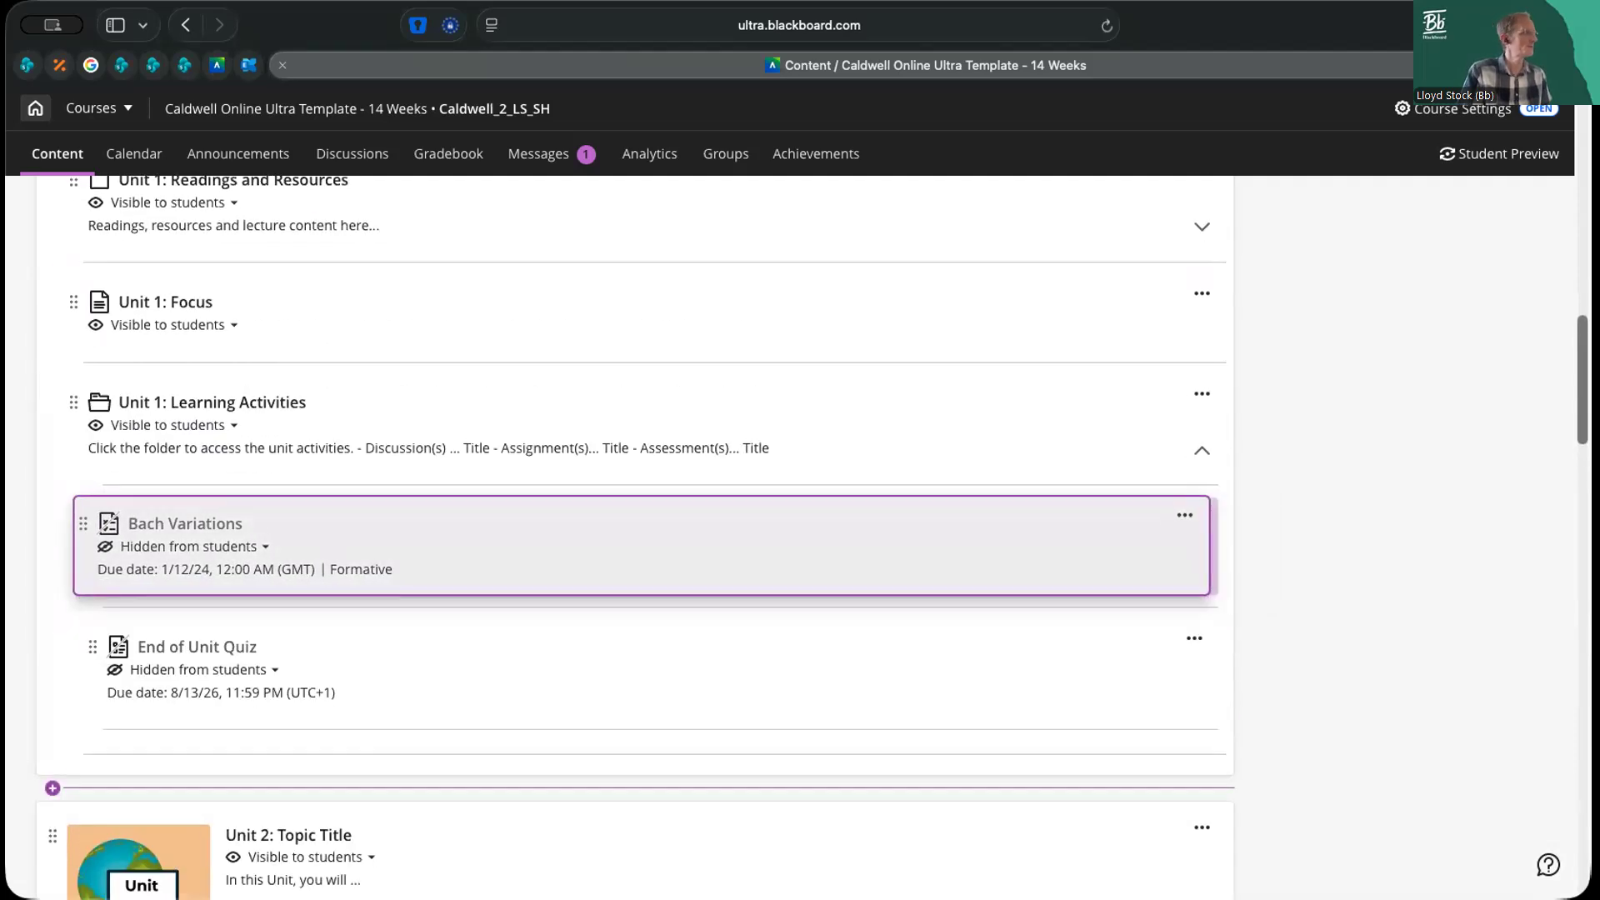
{"action": "key", "text": "Return"}
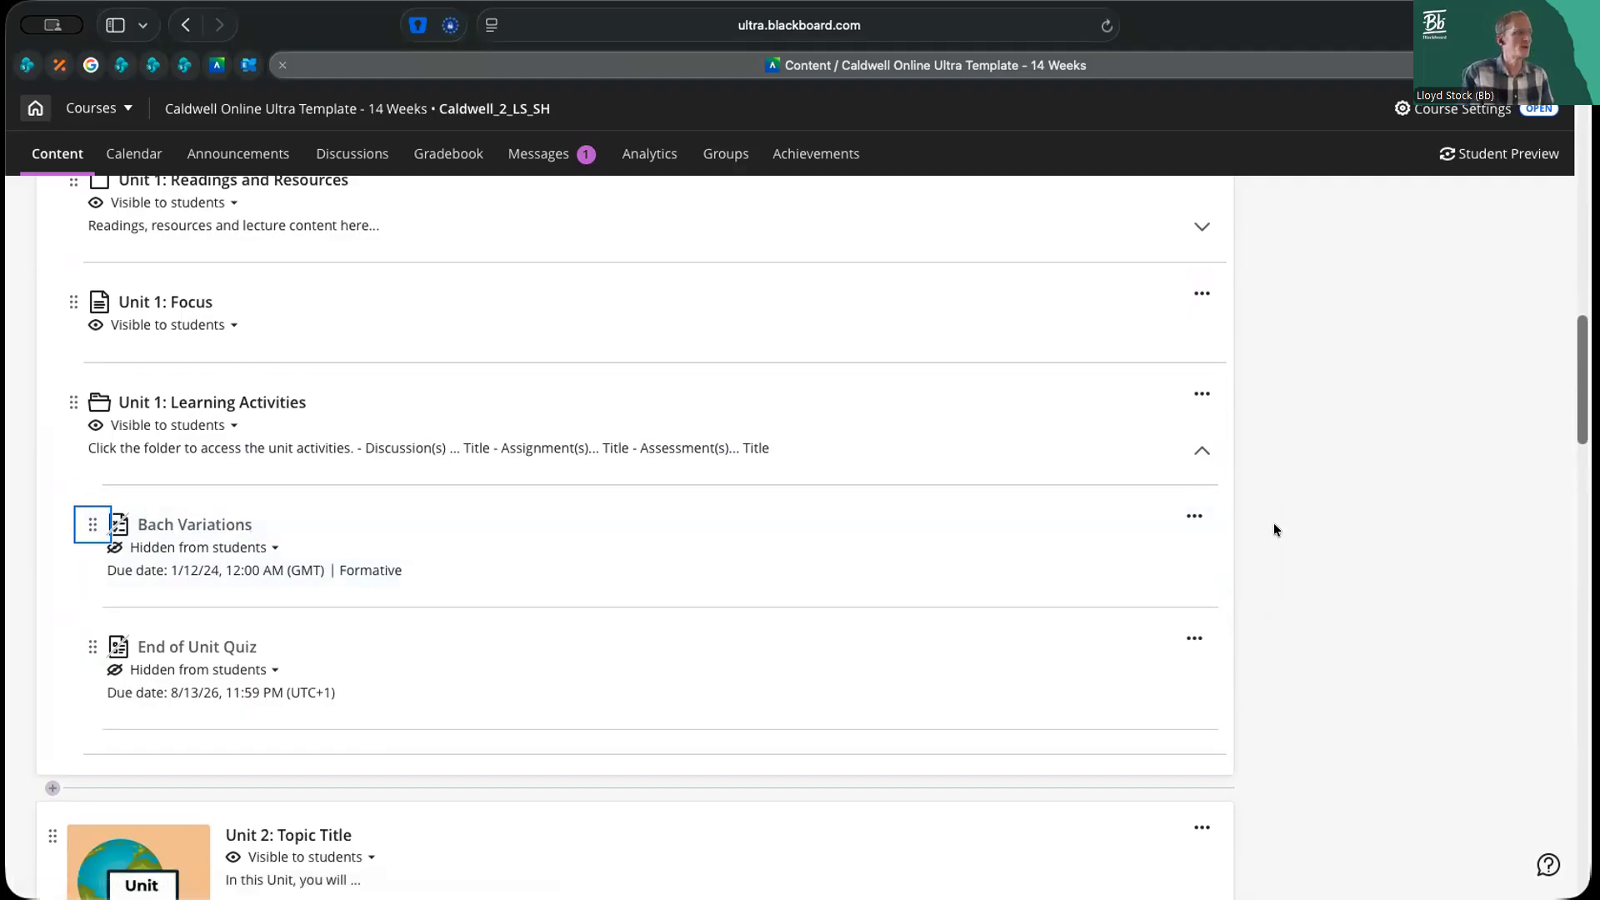
Open the course's existing question bank and review its questions and filter criteria
{"action": "scroll", "coordinate": [1273, 523], "scroll_direction": "up", "scroll_amount": 2}
{"action": "scroll", "coordinate": [1274, 524], "scroll_direction": "up", "scroll_amount": 5}
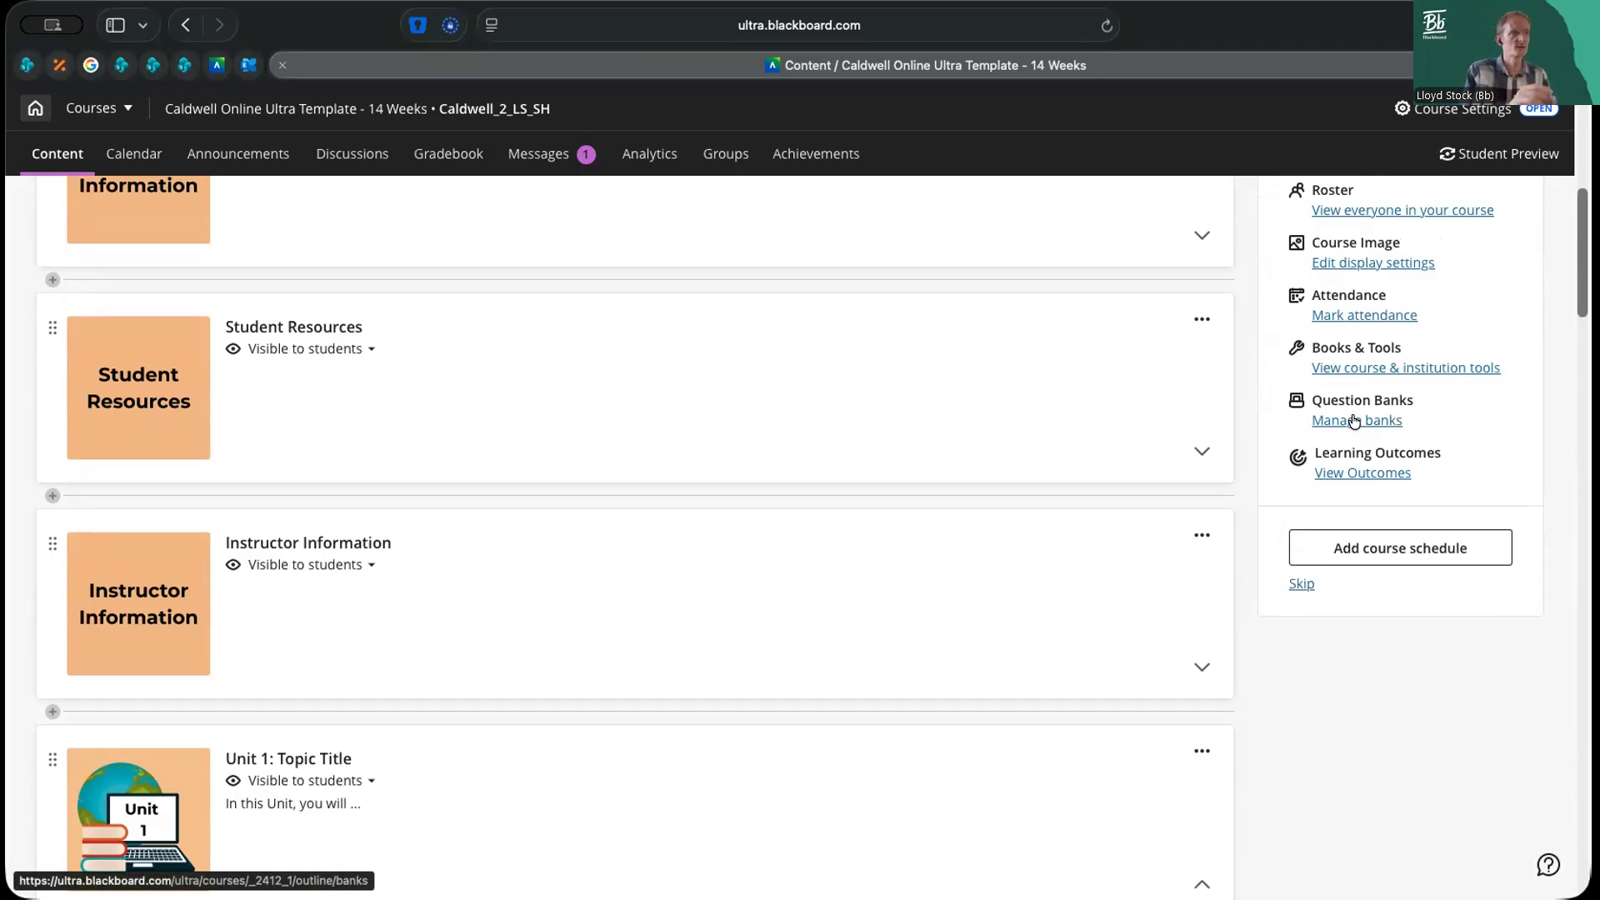
{"action": "left_click", "coordinate": [1354, 419]}
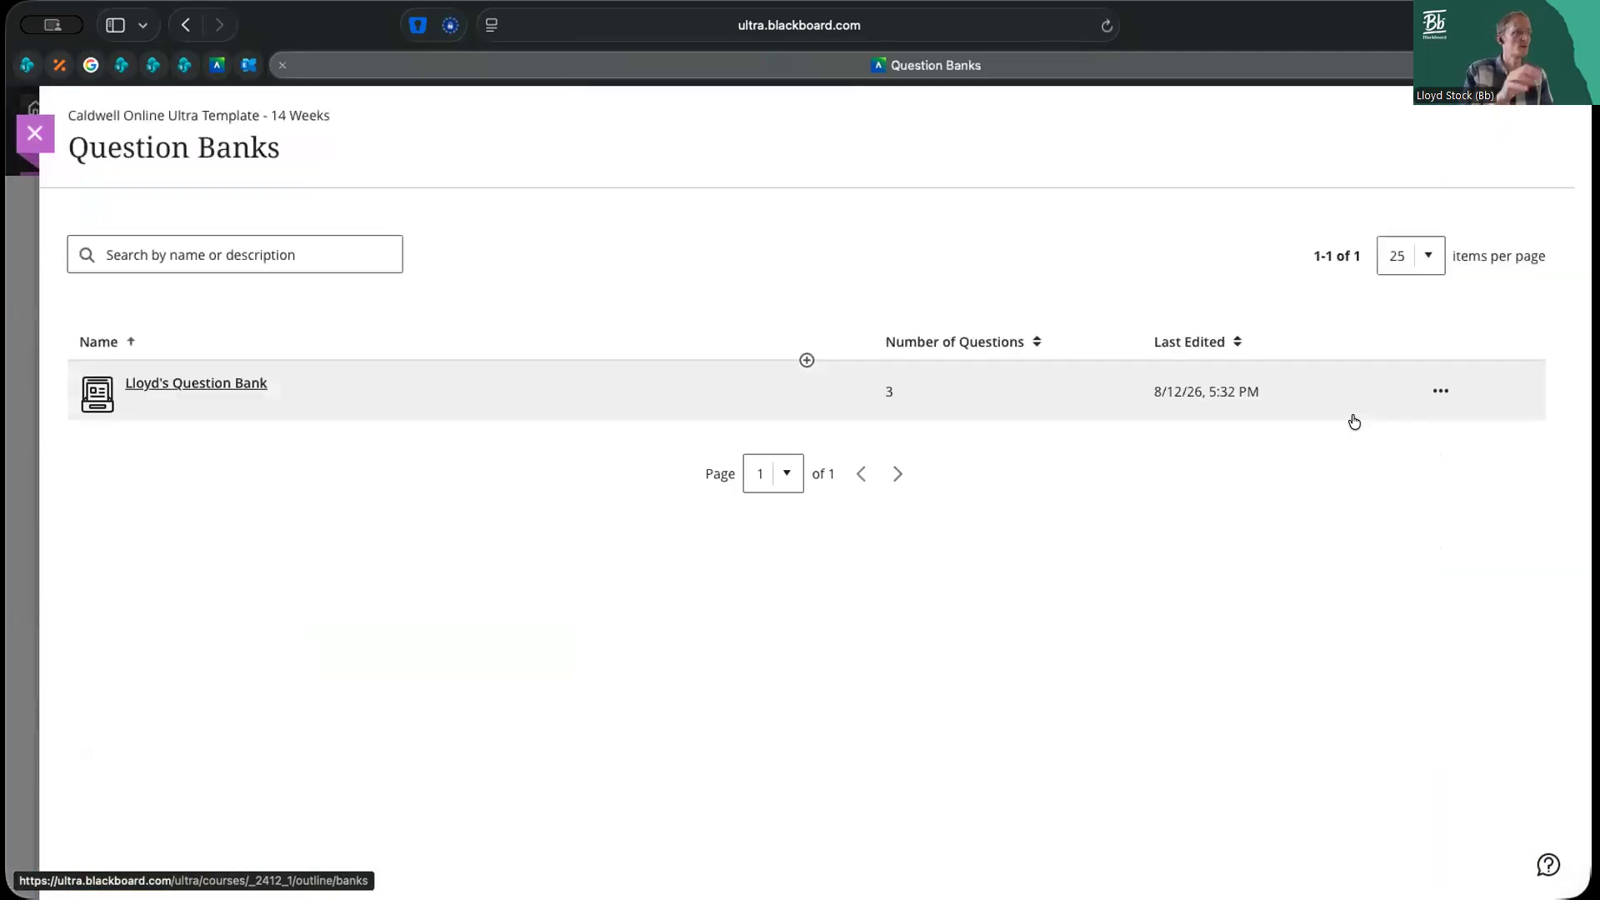
{"action": "left_click", "coordinate": [178, 385]}
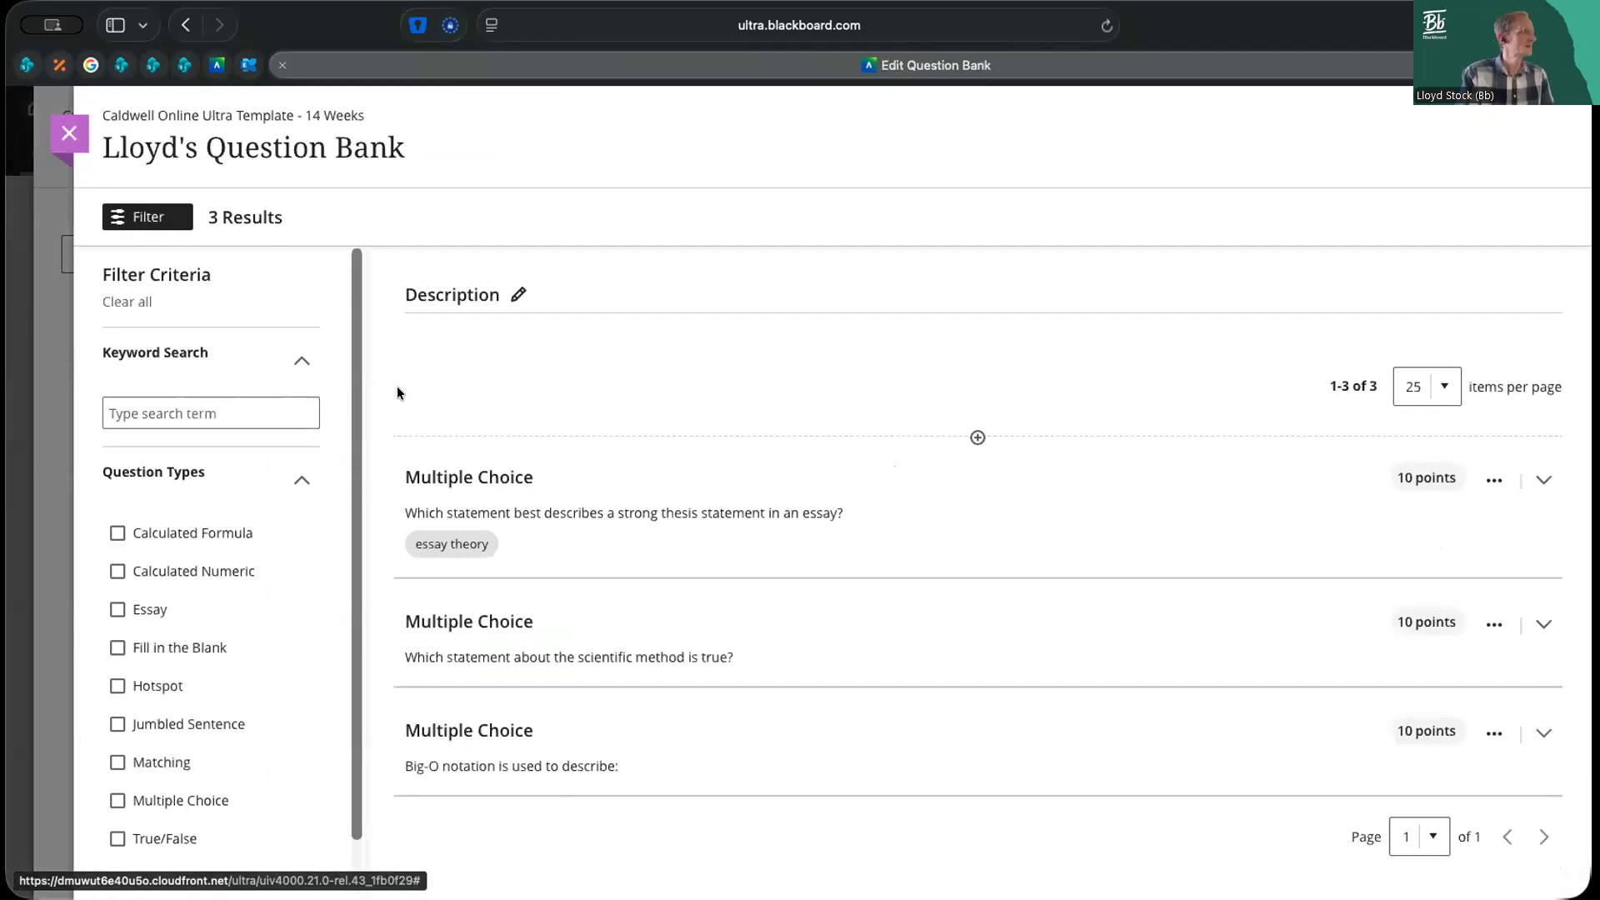
{"action": "scroll", "coordinate": [352, 500], "scroll_direction": "down", "scroll_amount": 2}
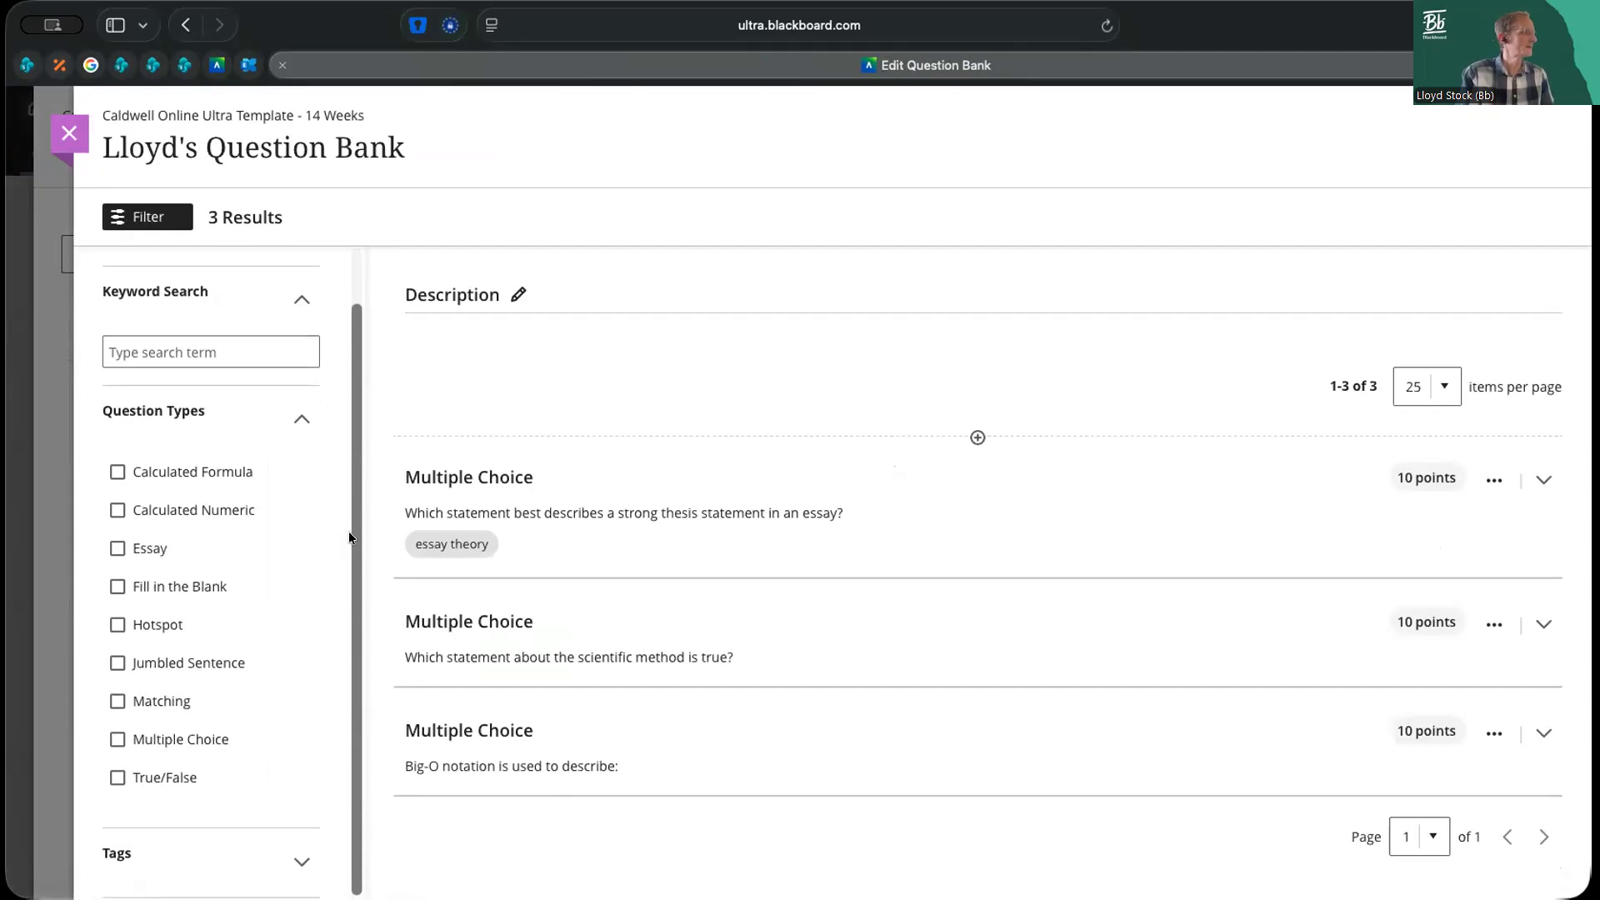
{"action": "scroll", "coordinate": [348, 531], "scroll_direction": "up", "scroll_amount": 2}
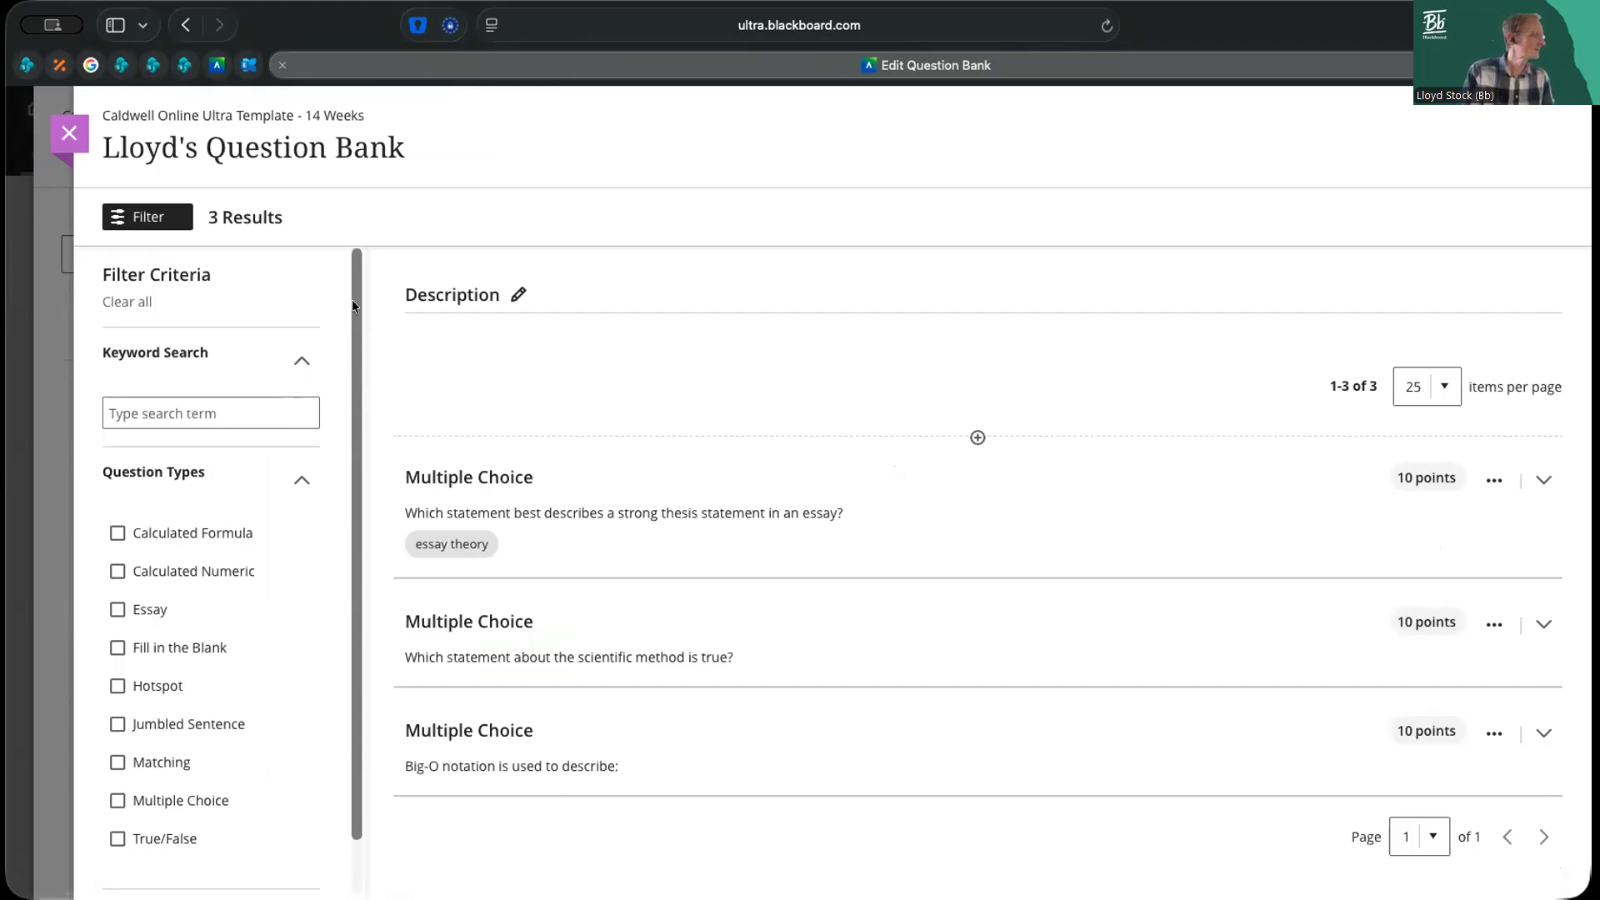
{"action": "scroll", "coordinate": [355, 338], "scroll_direction": "down", "scroll_amount": 2}
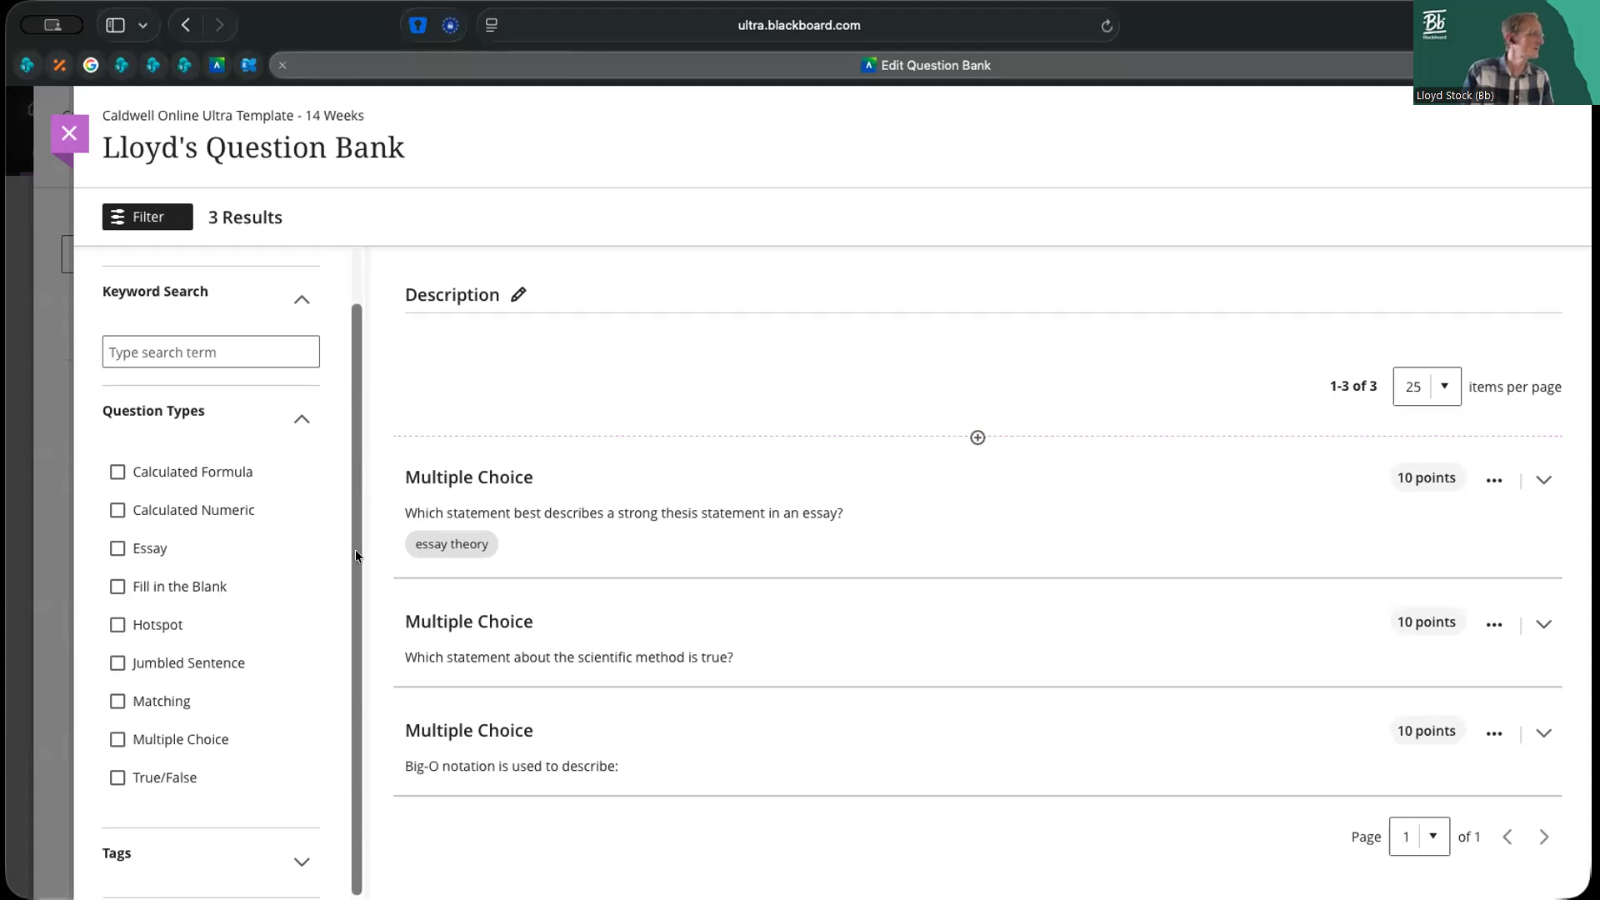
{"action": "scroll", "coordinate": [355, 538], "scroll_direction": "up", "scroll_amount": 2}
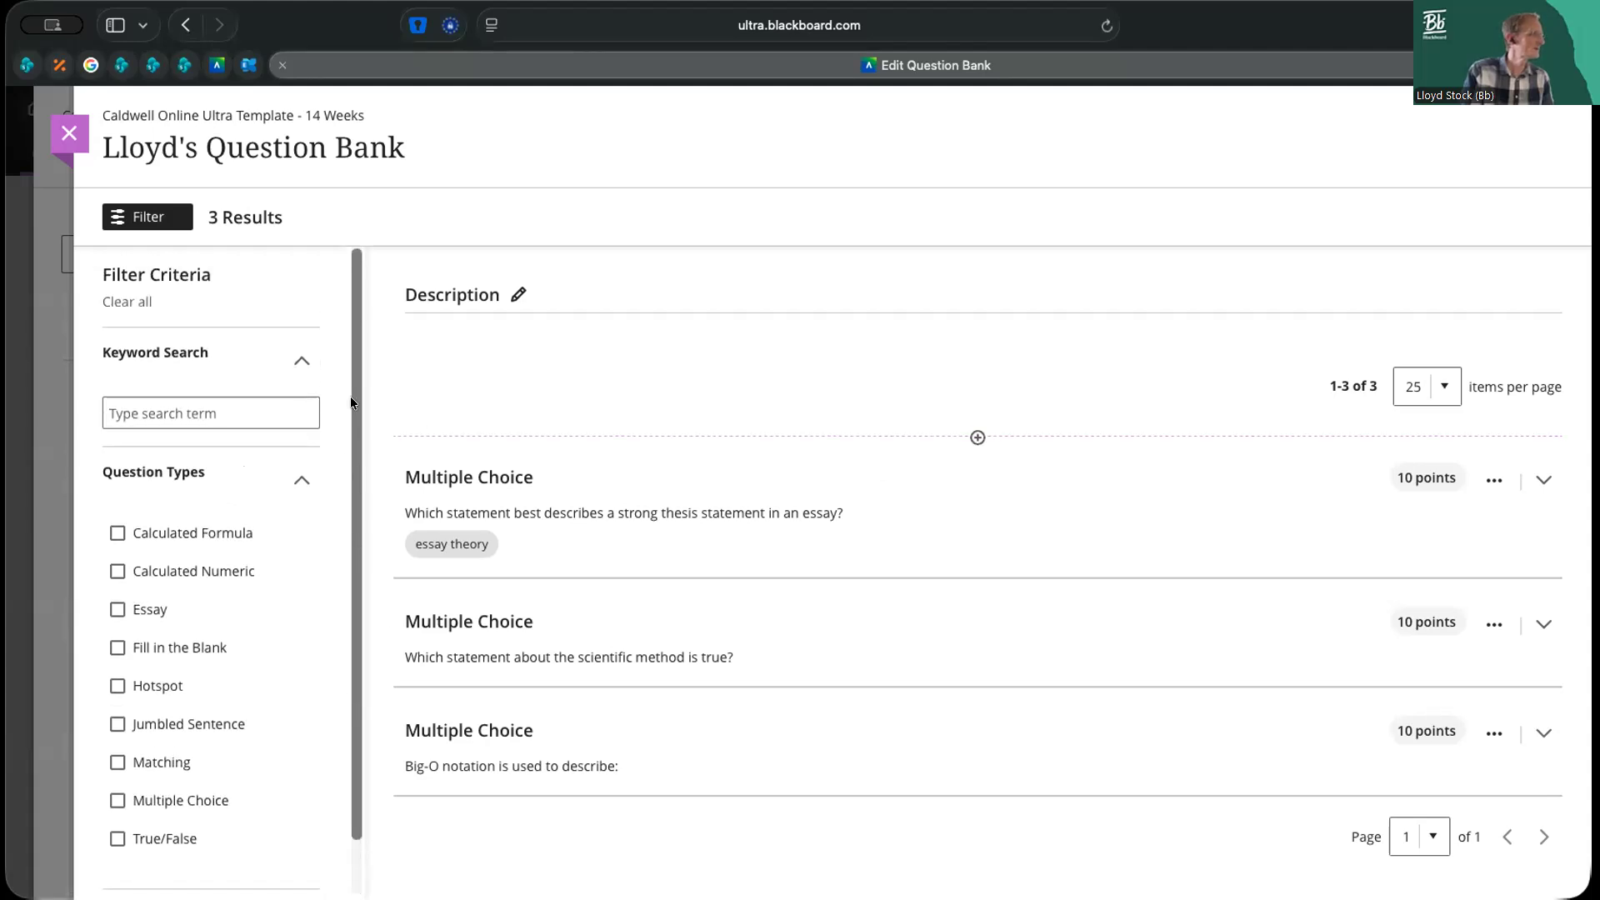
Check which sources are offered for reusing questions in the bank, and return to the course content without copying any
{"action": "left_click", "coordinate": [979, 438]}
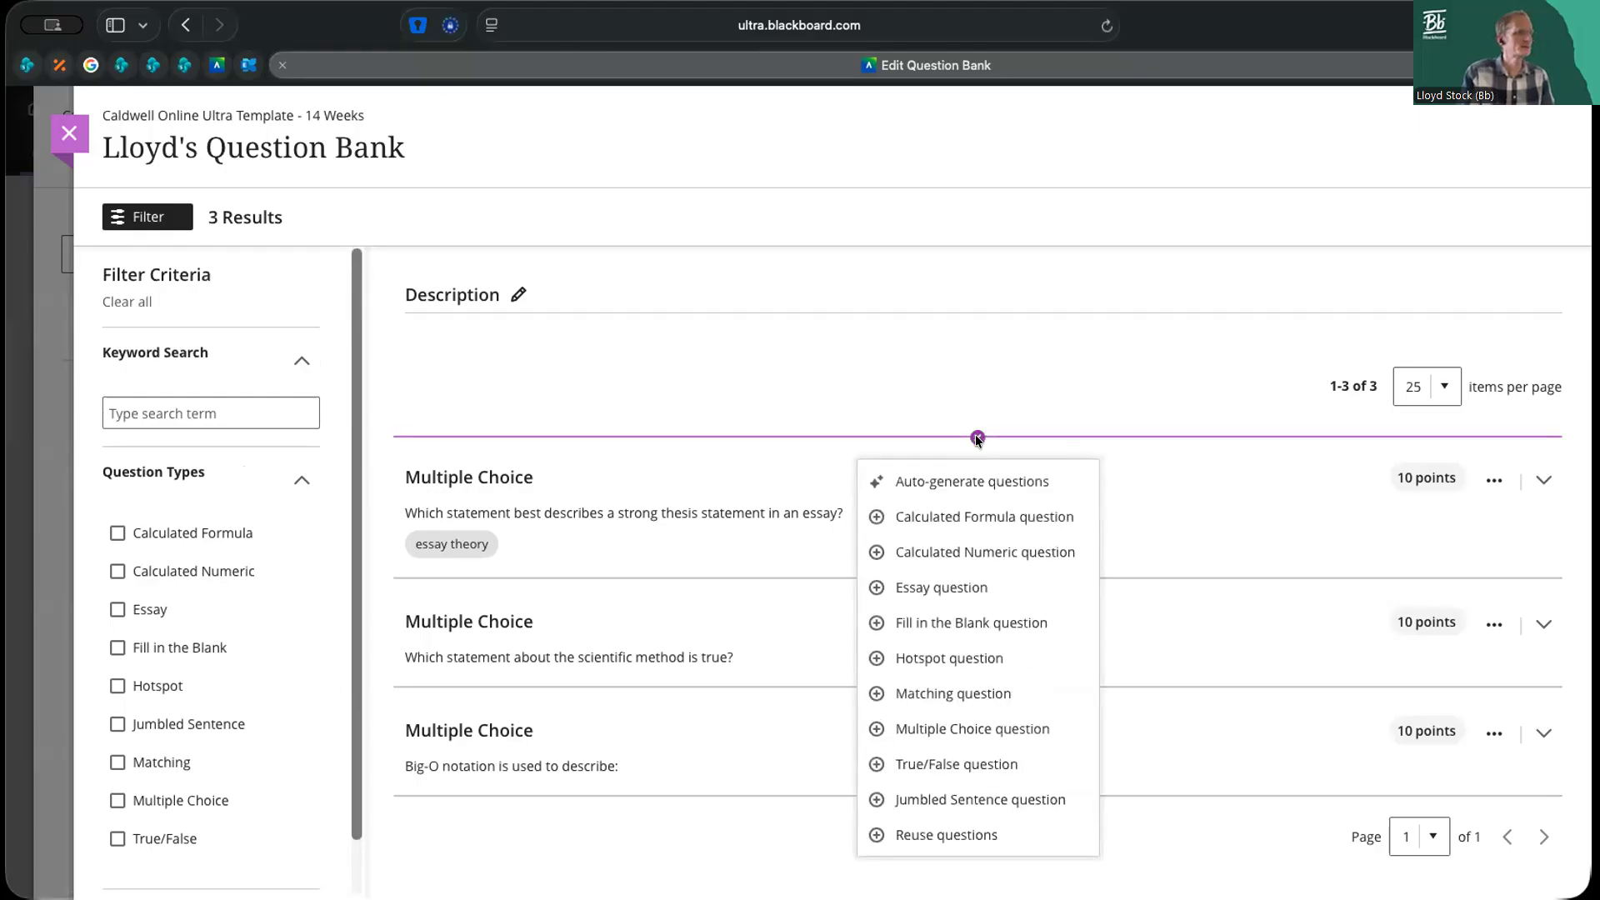
{"action": "left_click", "coordinate": [939, 835]}
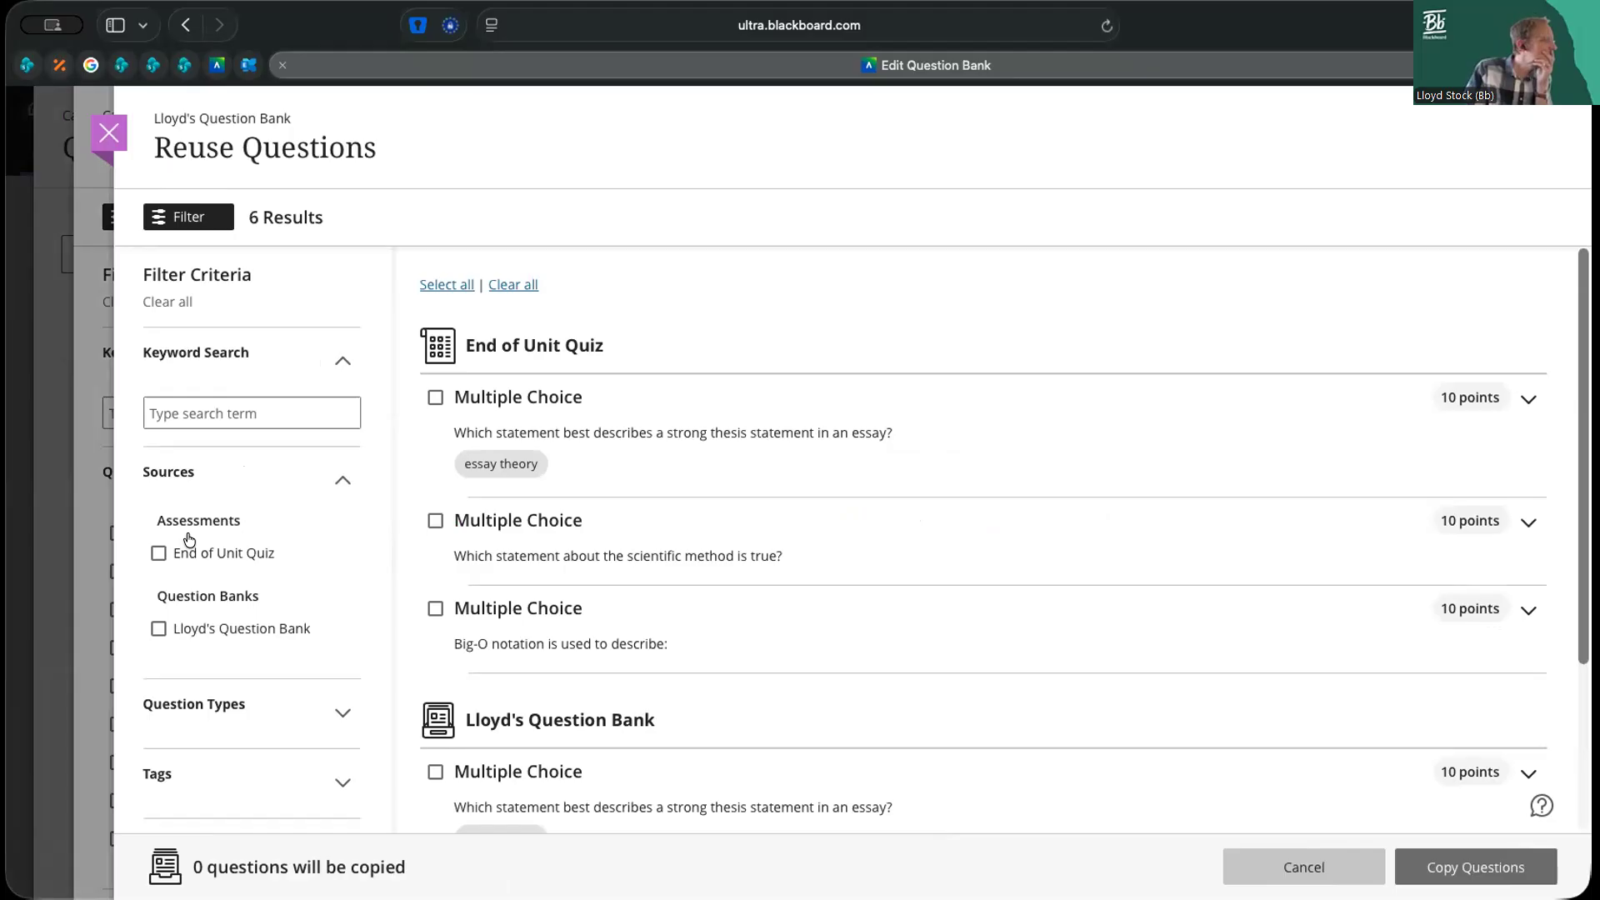
{"action": "left_click", "coordinate": [1351, 866]}
{"action": "left_click", "coordinate": [77, 142]}
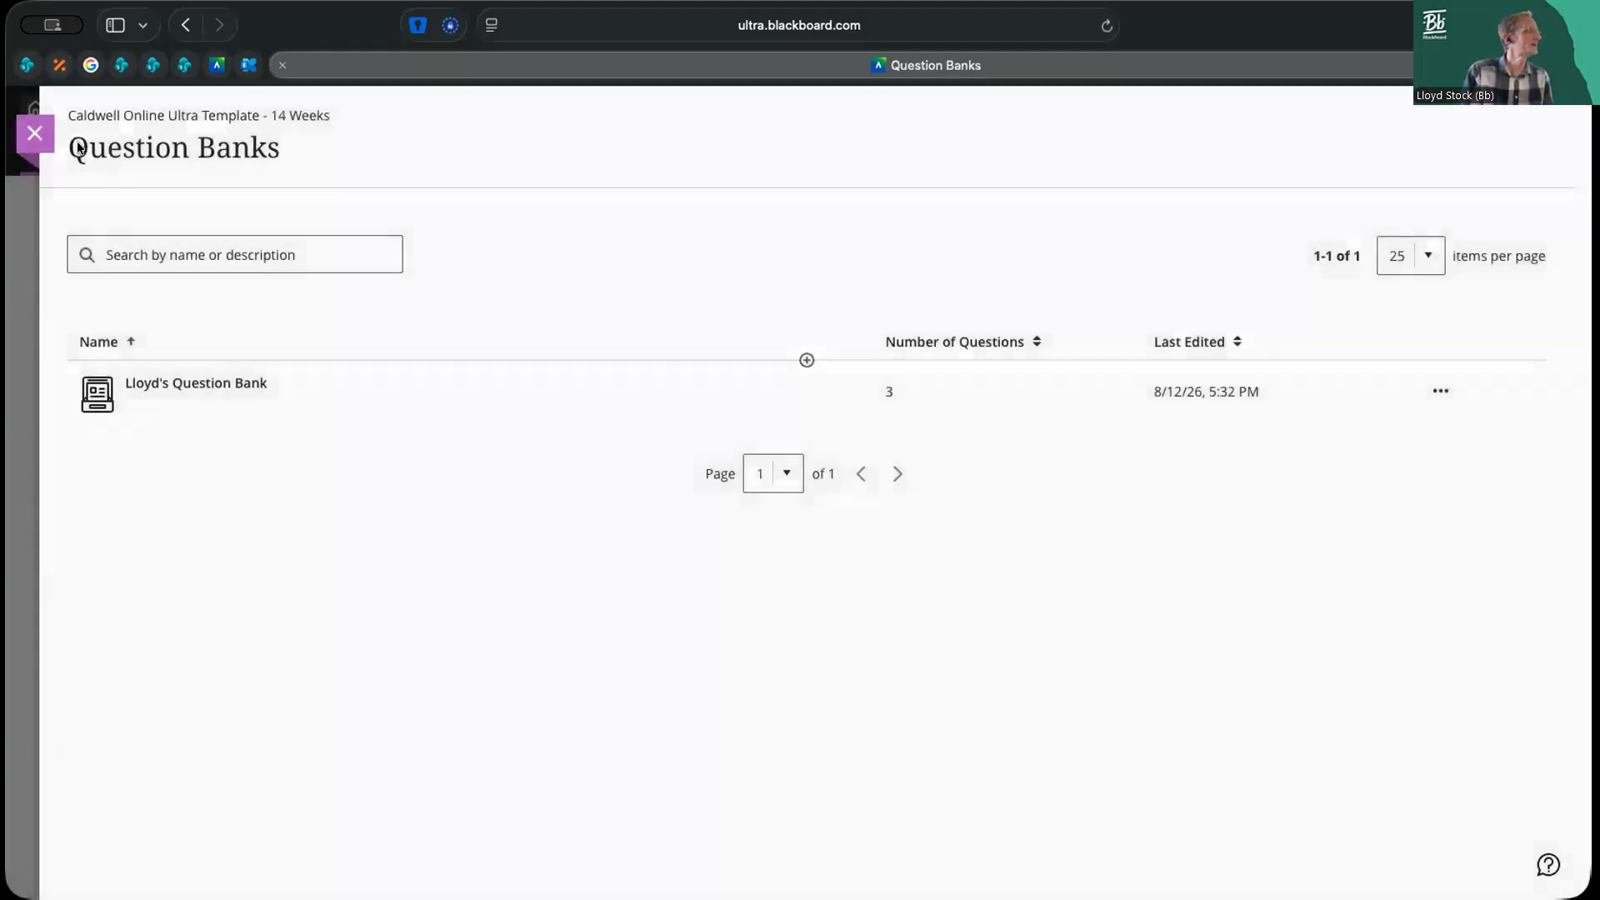
{"action": "left_click", "coordinate": [34, 133]}
Reload the course page and reopen the existing question bank
{"action": "key", "text": "super+r"}
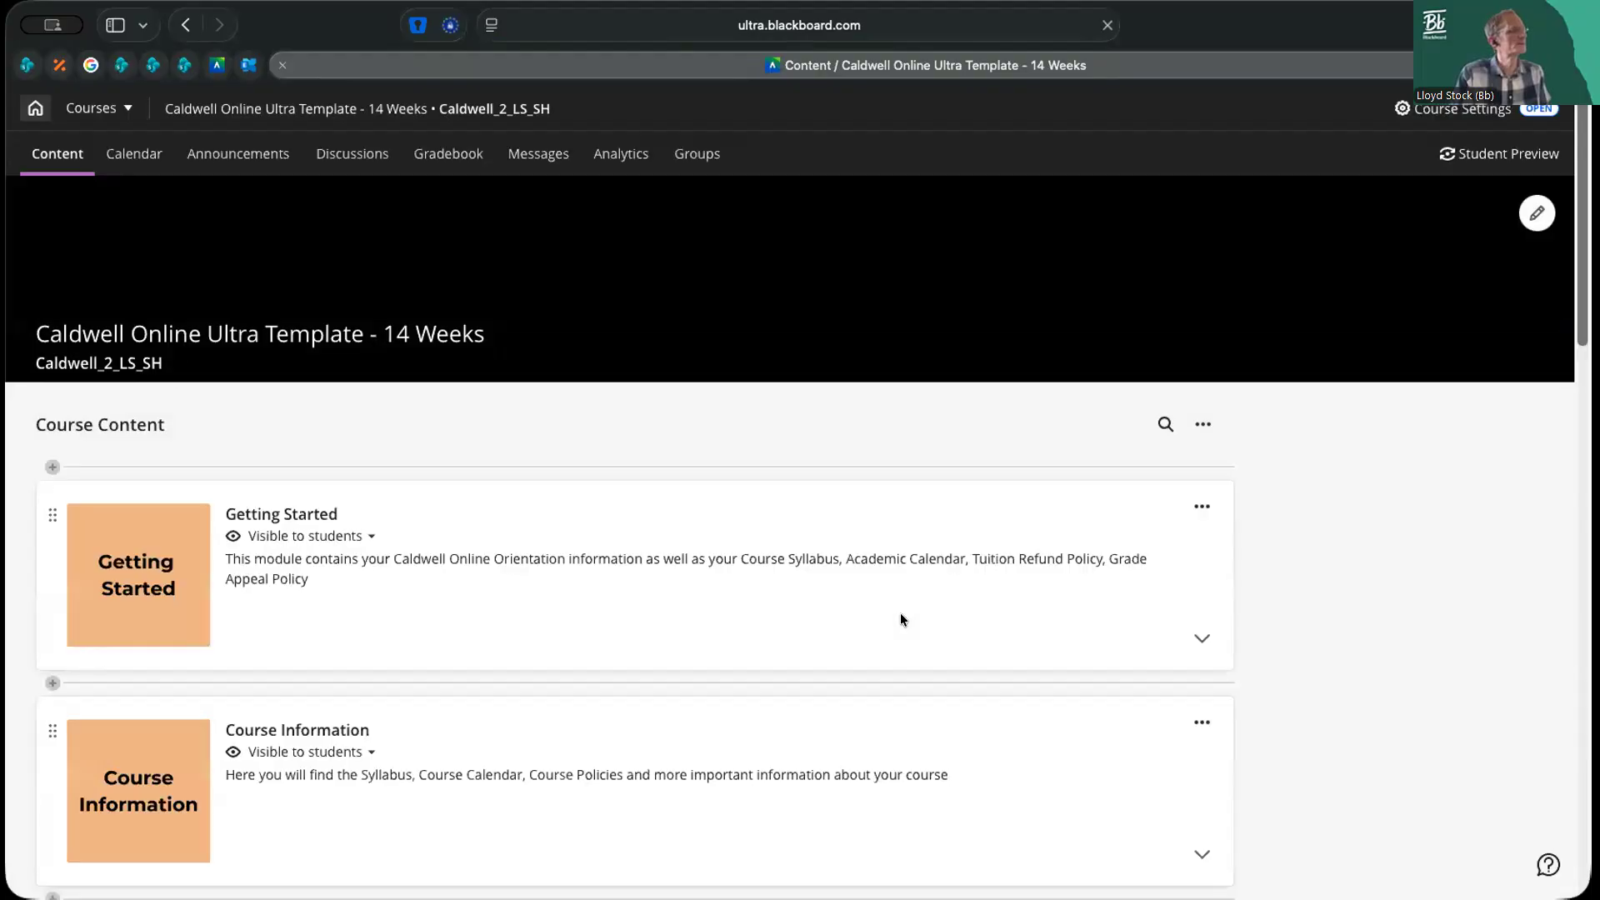
{"action": "scroll", "coordinate": [1402, 632], "scroll_direction": "down", "scroll_amount": 5}
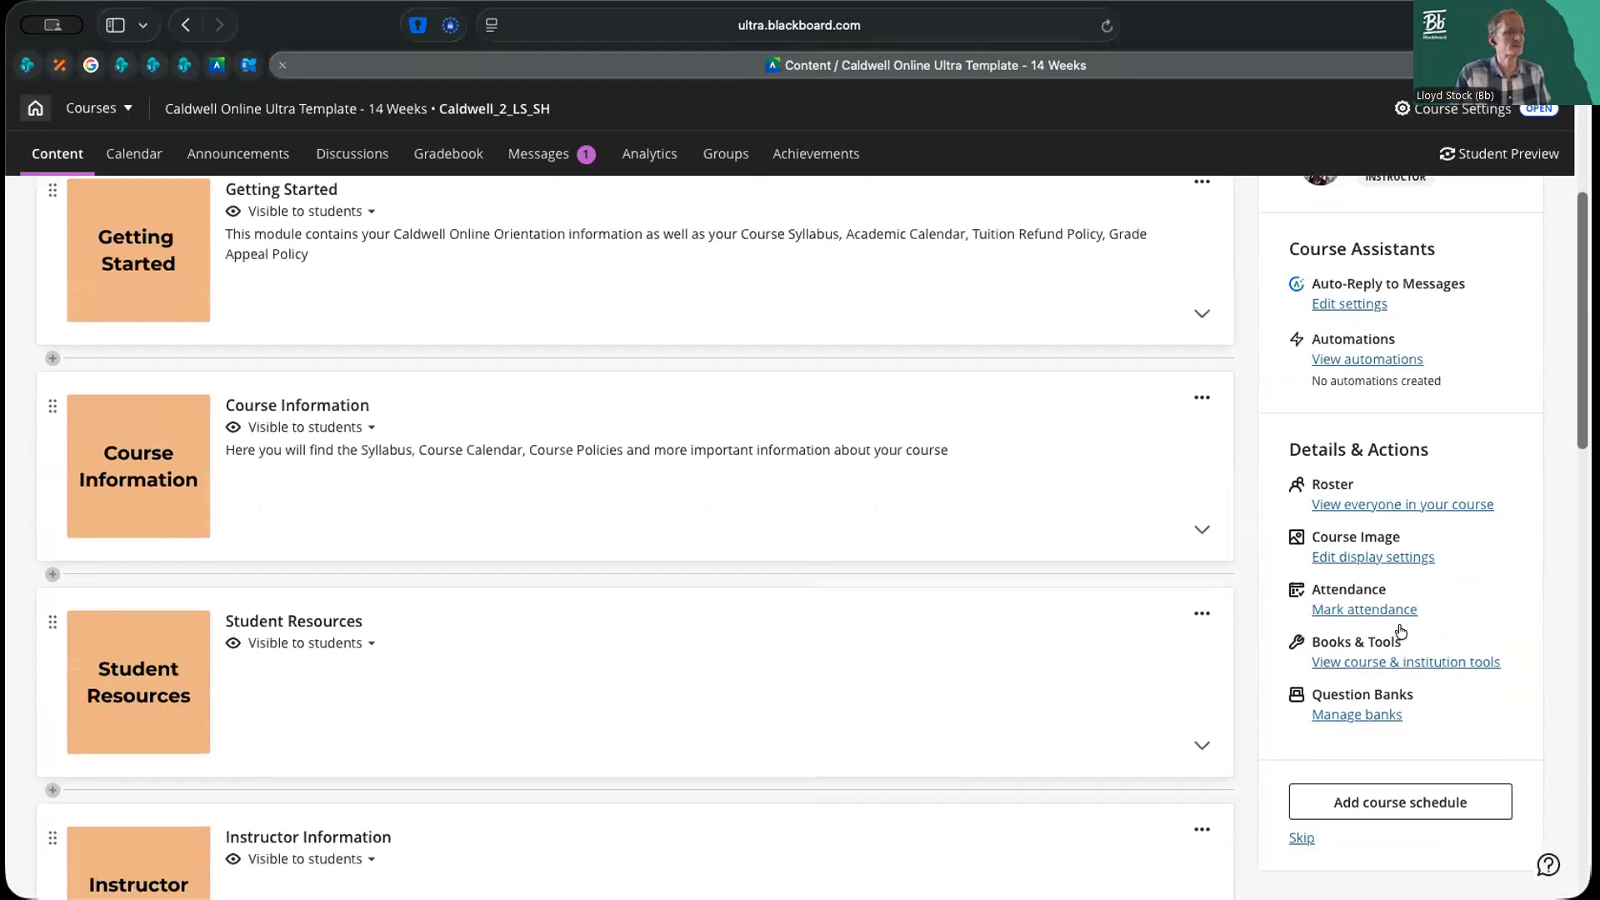
{"action": "left_click", "coordinate": [1338, 717]}
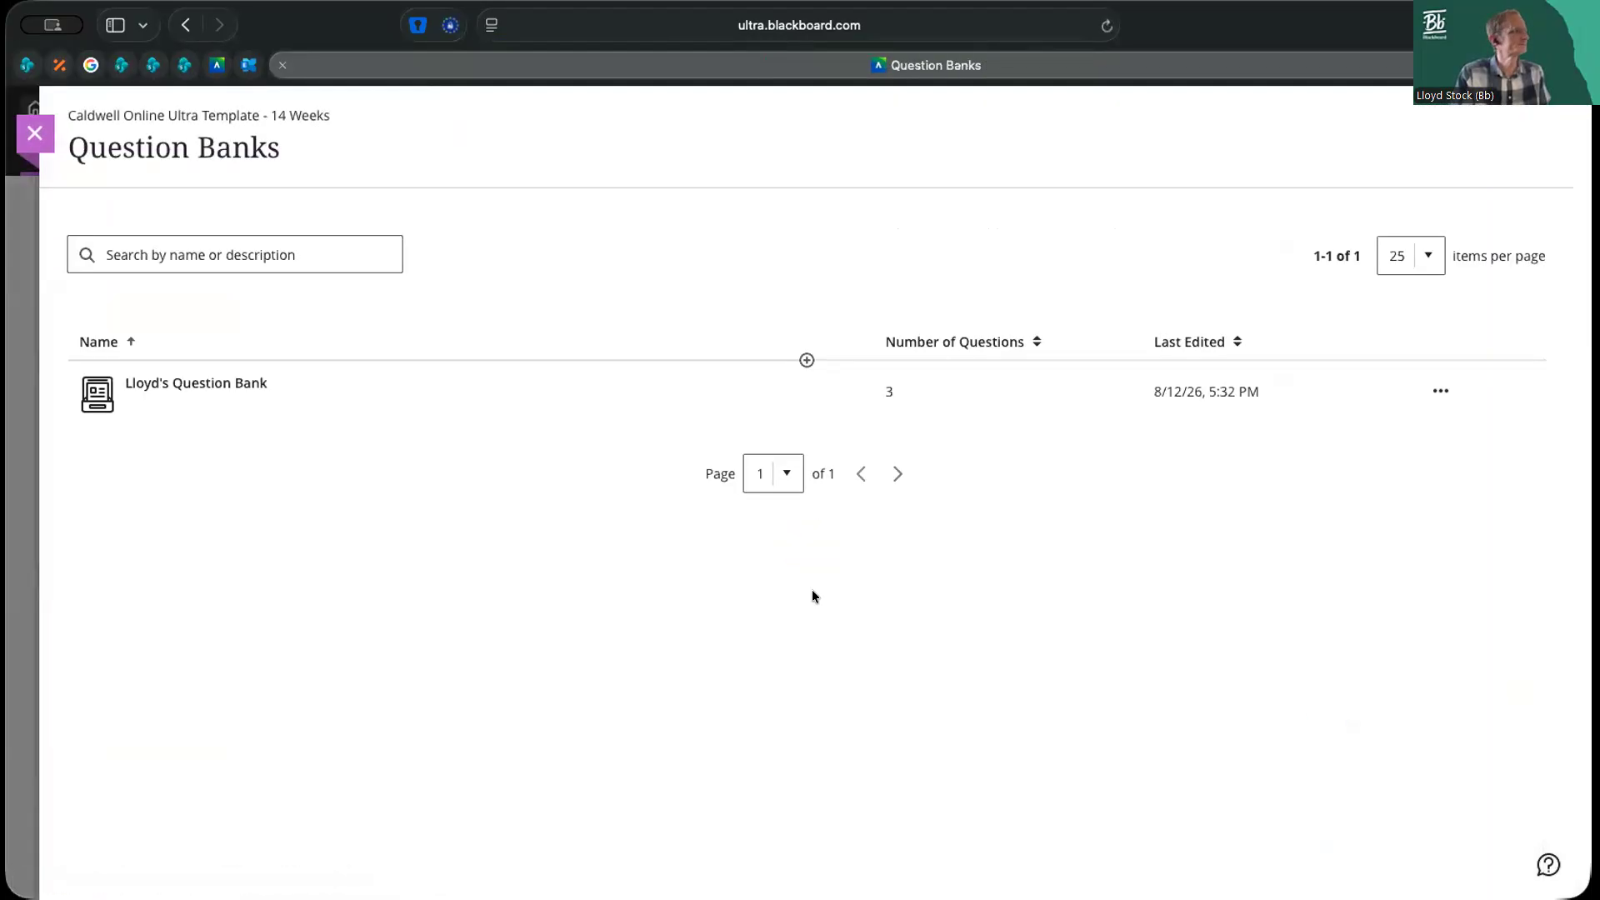
{"action": "left_click", "coordinate": [232, 385]}
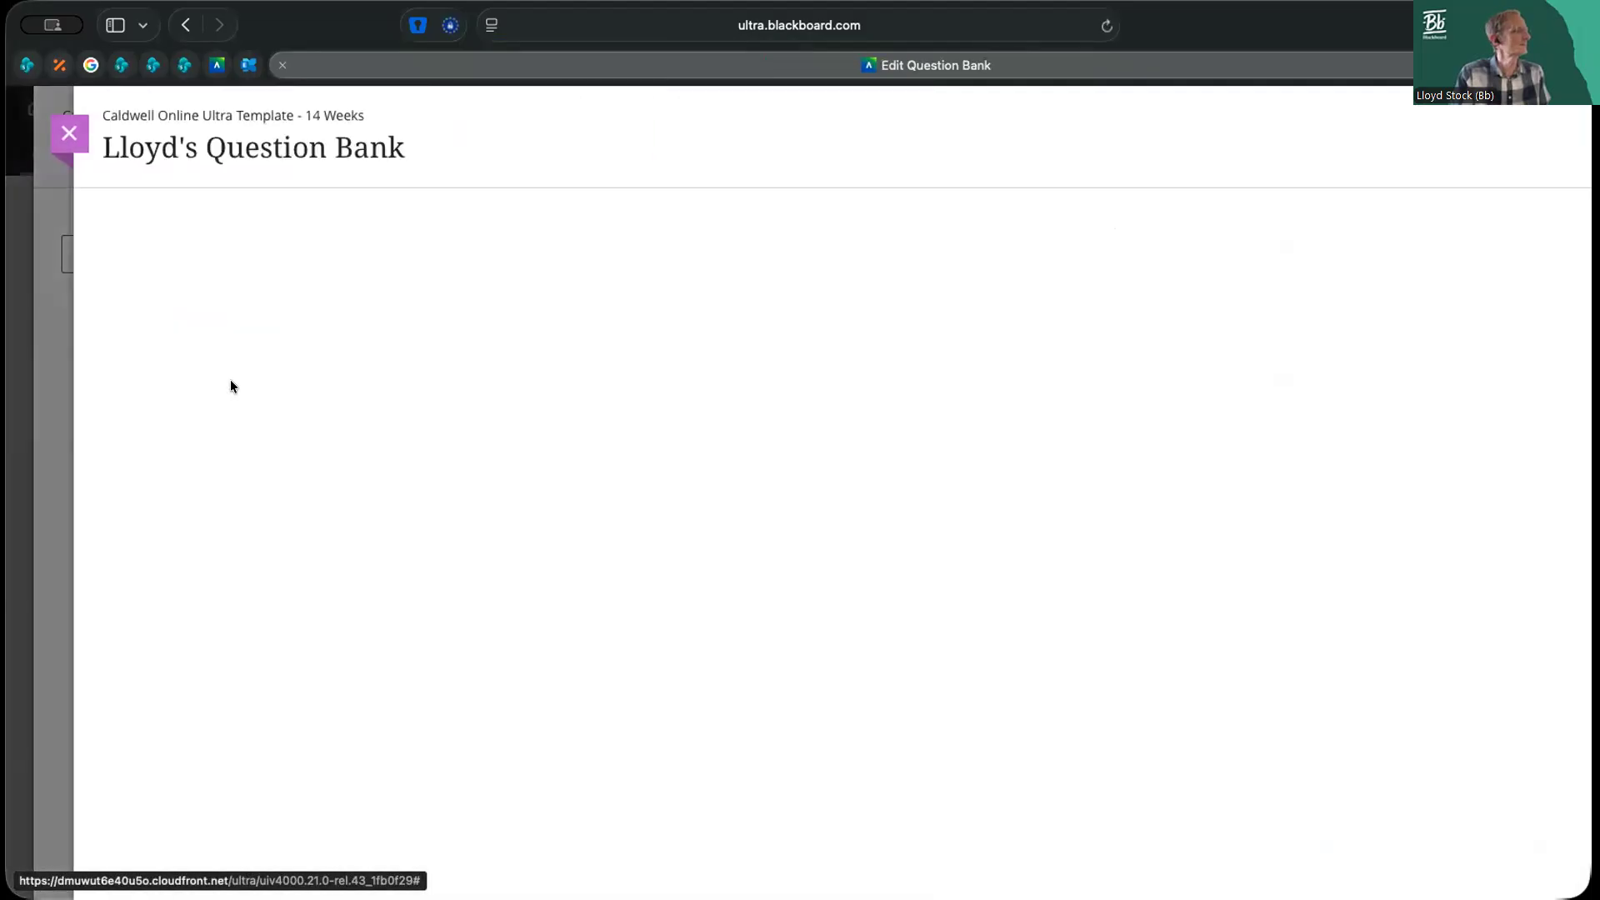
Look through the full list of reusable questions again, cancel the reuse and leave the question banks
{"action": "left_click", "coordinate": [976, 437]}
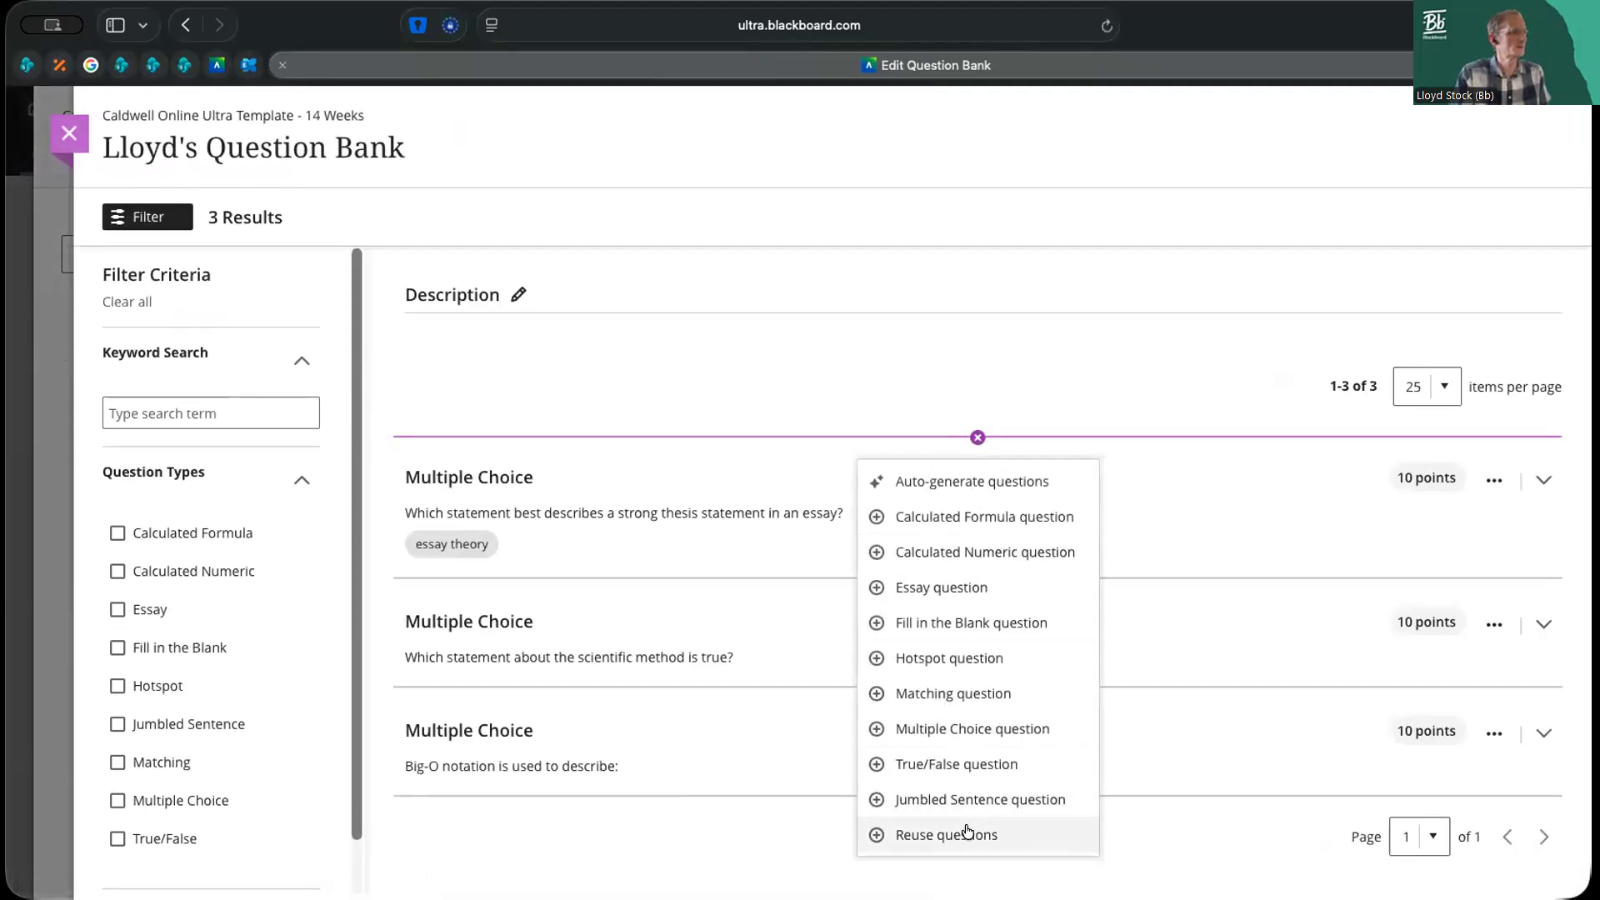
{"action": "left_click", "coordinate": [967, 830]}
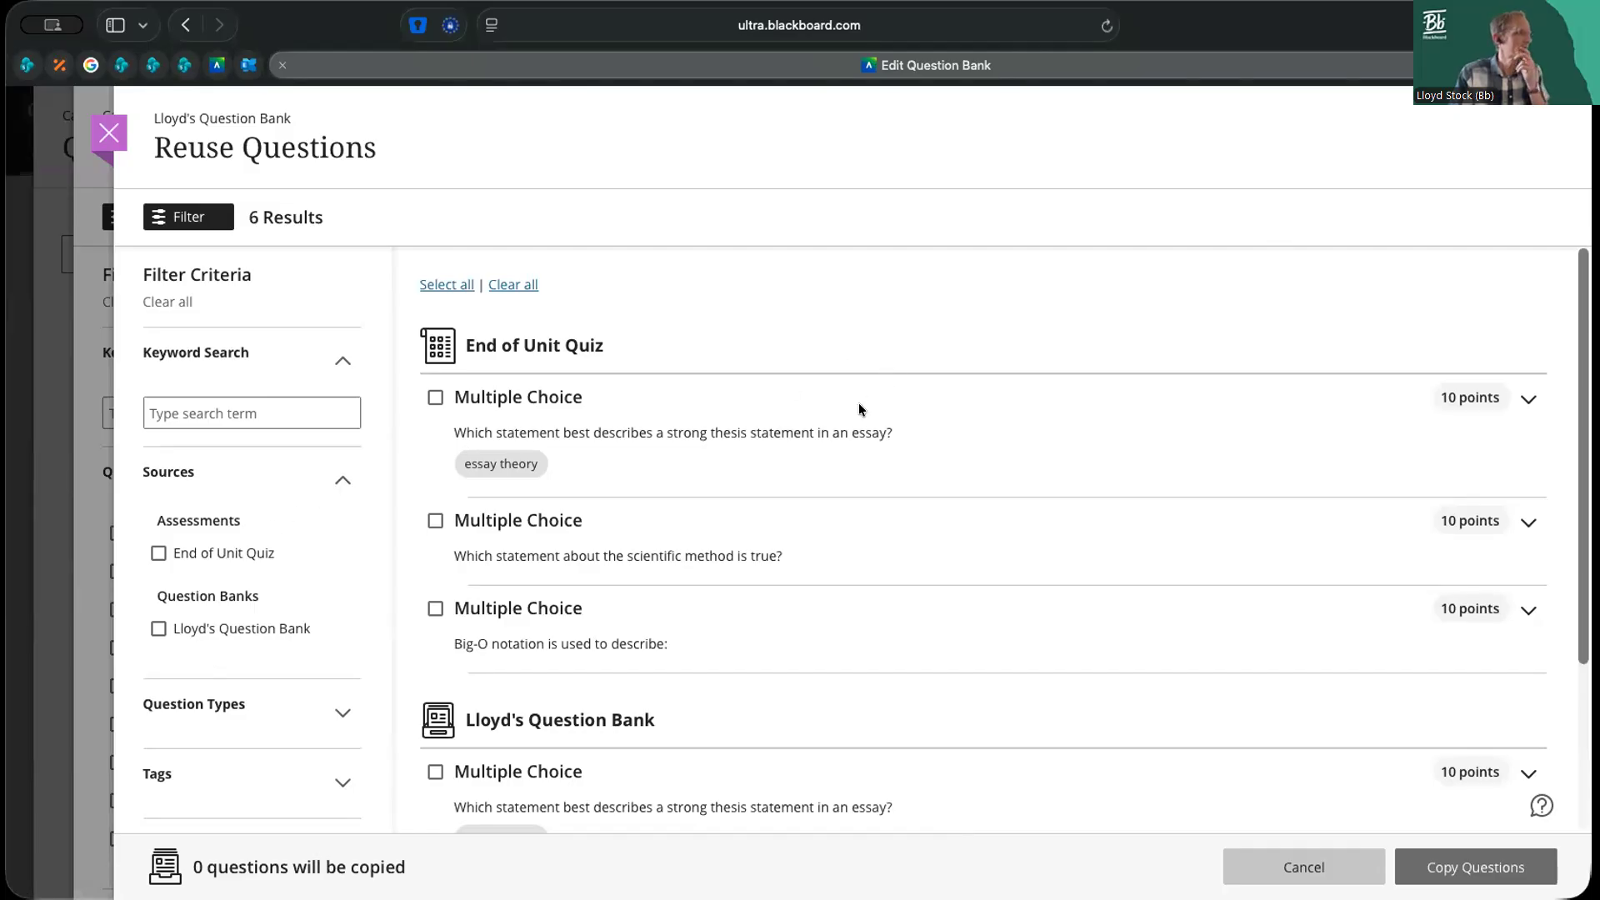
{"action": "scroll", "coordinate": [860, 408], "scroll_direction": "down", "scroll_amount": 3}
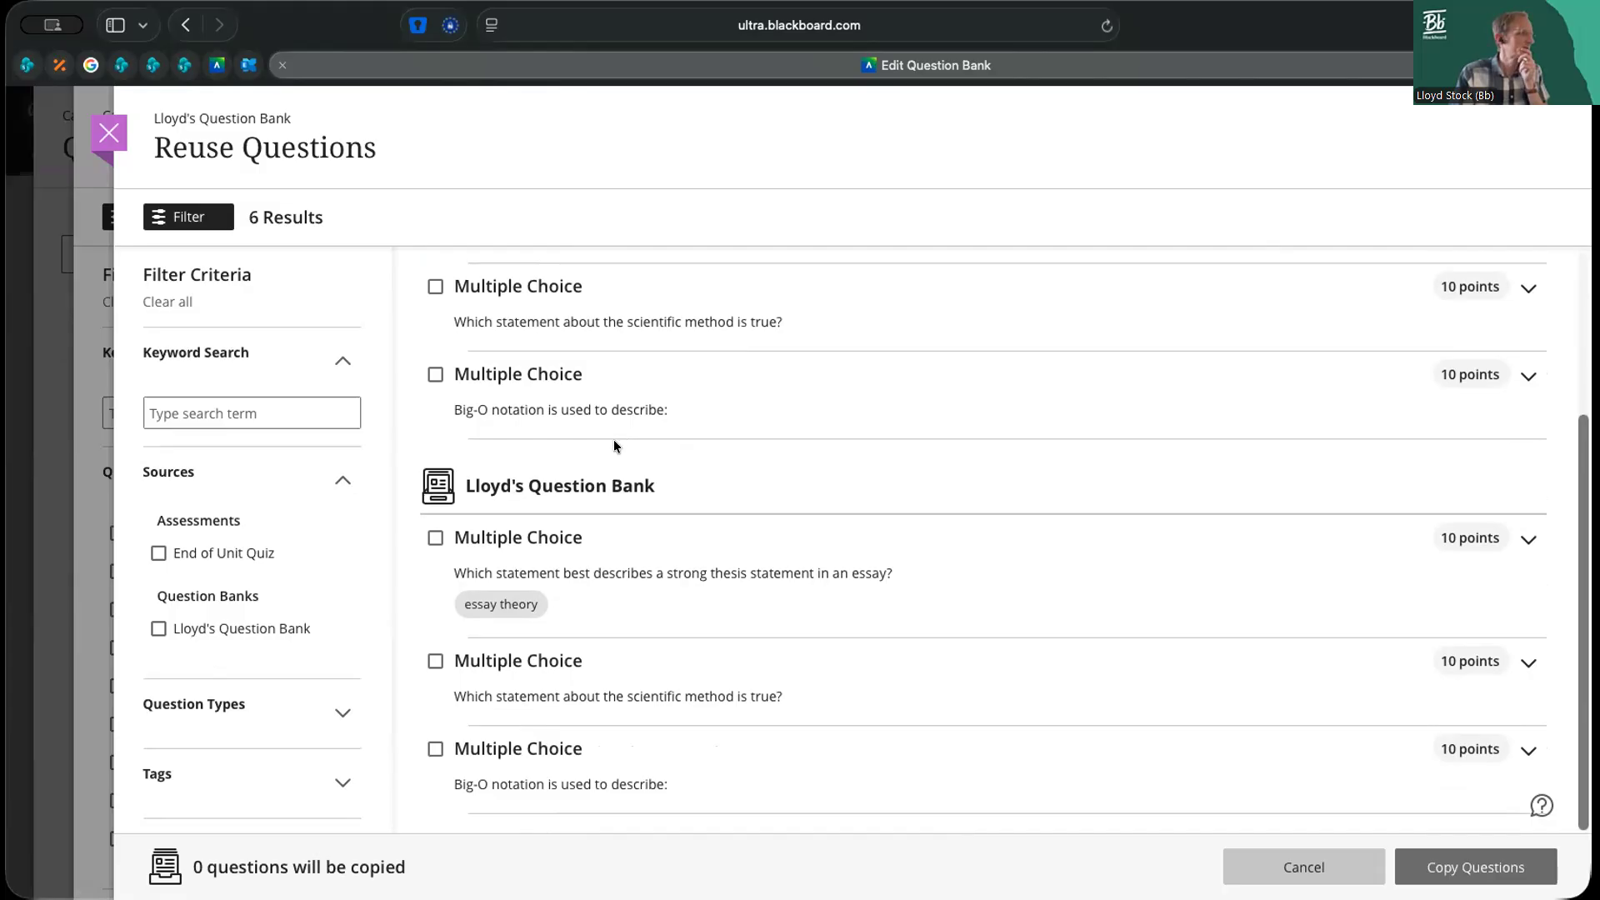
{"action": "scroll", "coordinate": [613, 440], "scroll_direction": "up", "scroll_amount": 3}
{"action": "left_click", "coordinate": [1303, 867]}
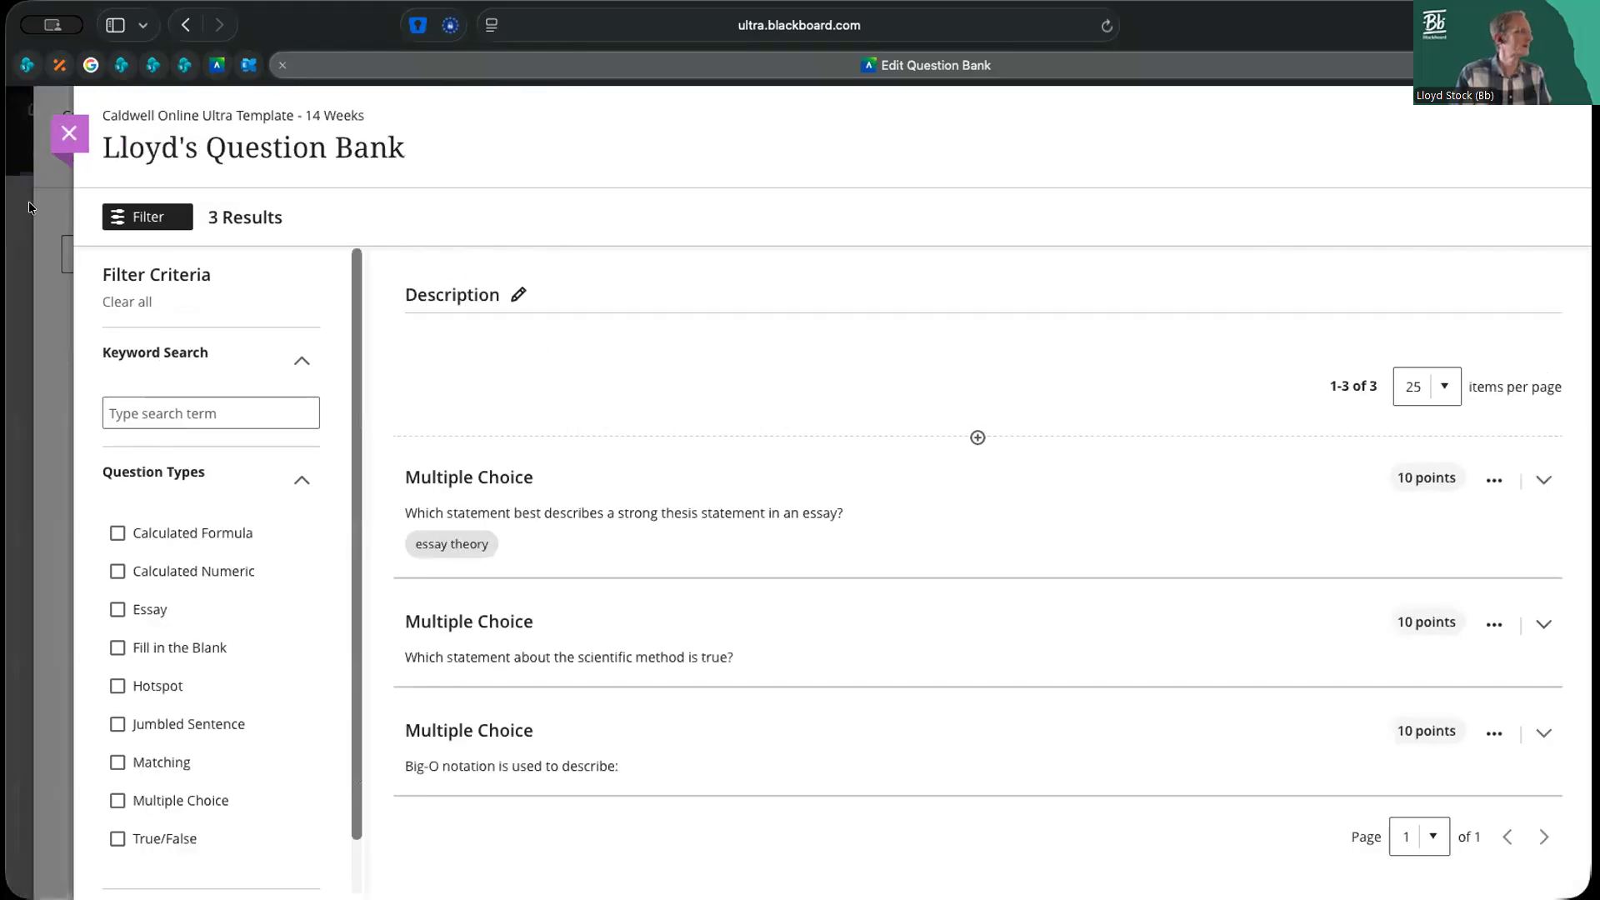
{"action": "left_click", "coordinate": [70, 134]}
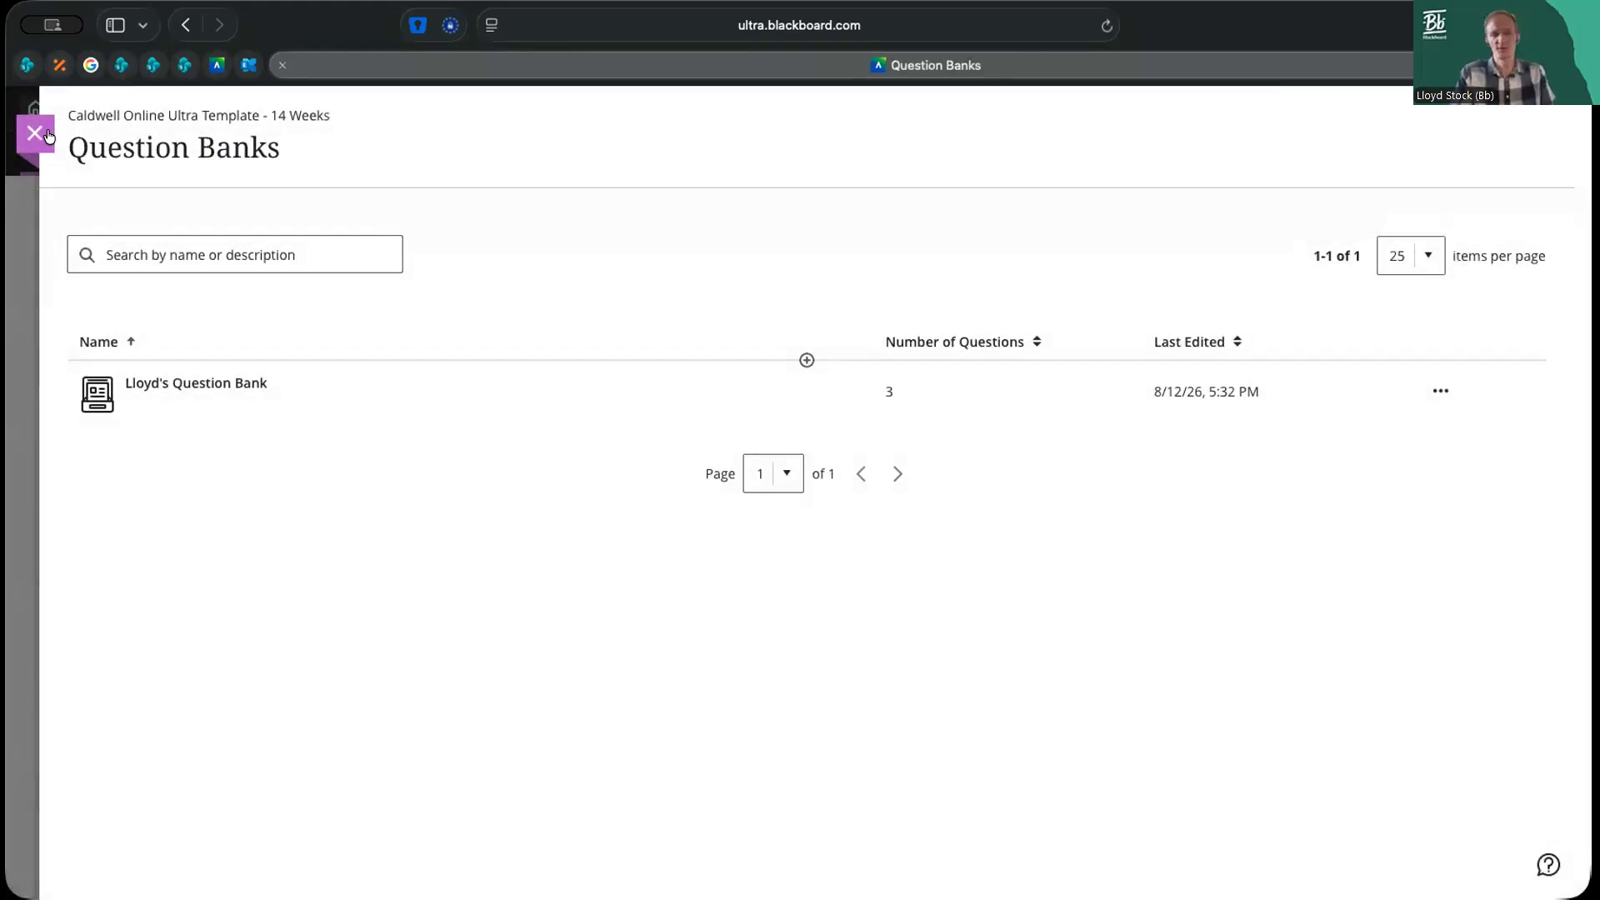
{"action": "left_click", "coordinate": [47, 135]}
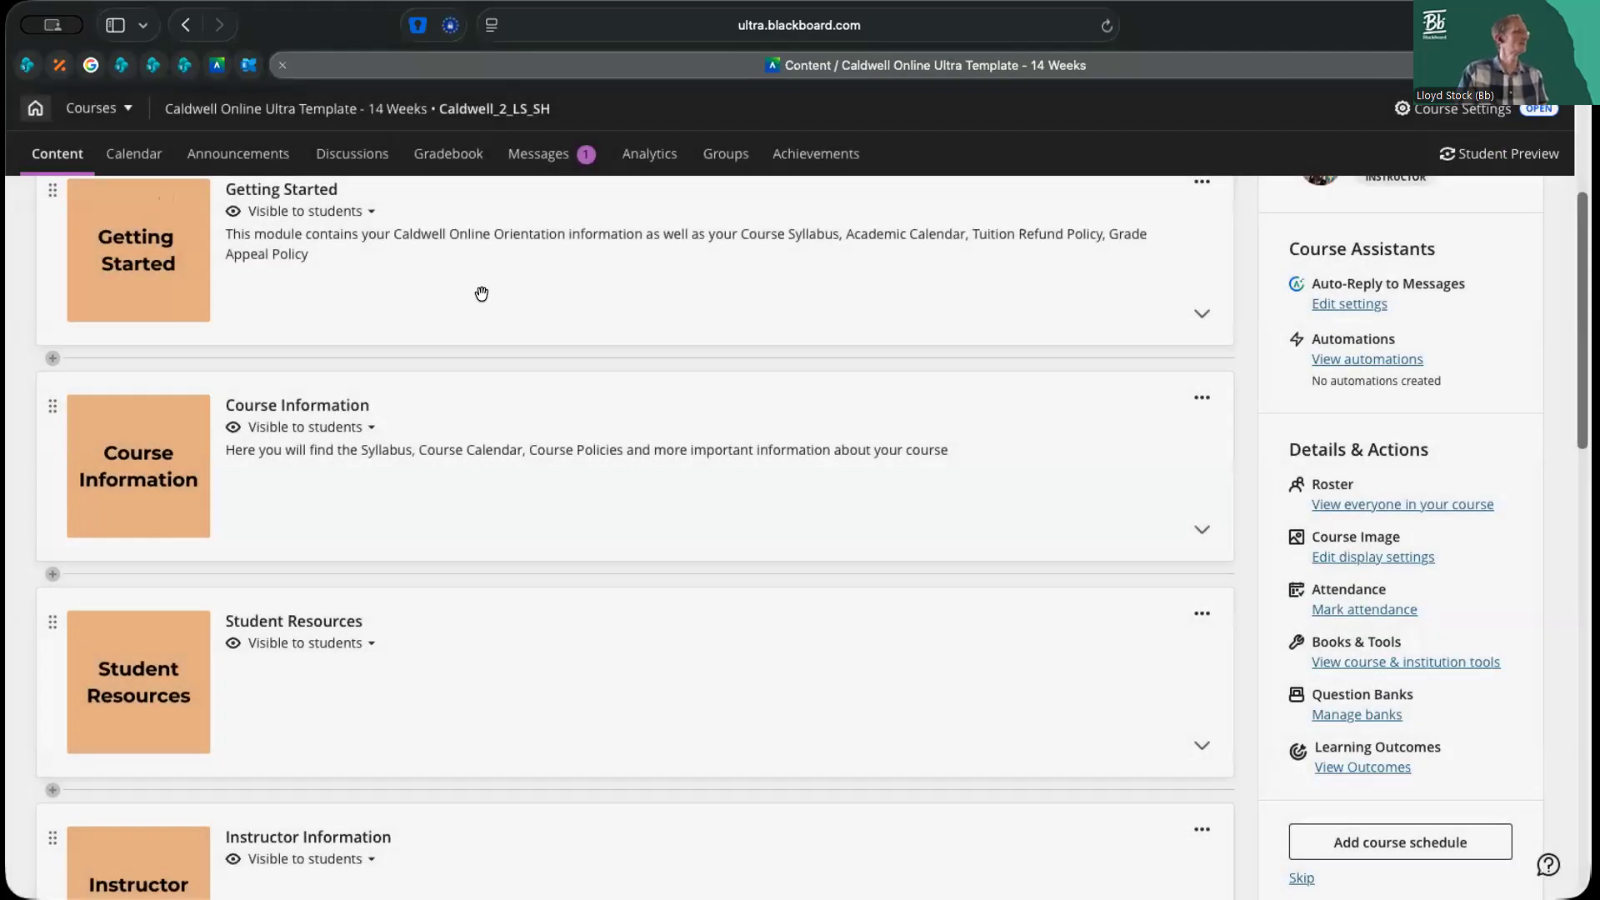
Expand Unit 1: Topic Title and its Learning Activities folder, and view the Bach Variations assignment's instructions and settings before returning to the course content
{"action": "scroll", "coordinate": [1217, 606], "scroll_direction": "up", "scroll_amount": 5}
{"action": "scroll", "coordinate": [1221, 600], "scroll_direction": "down", "scroll_amount": 10}
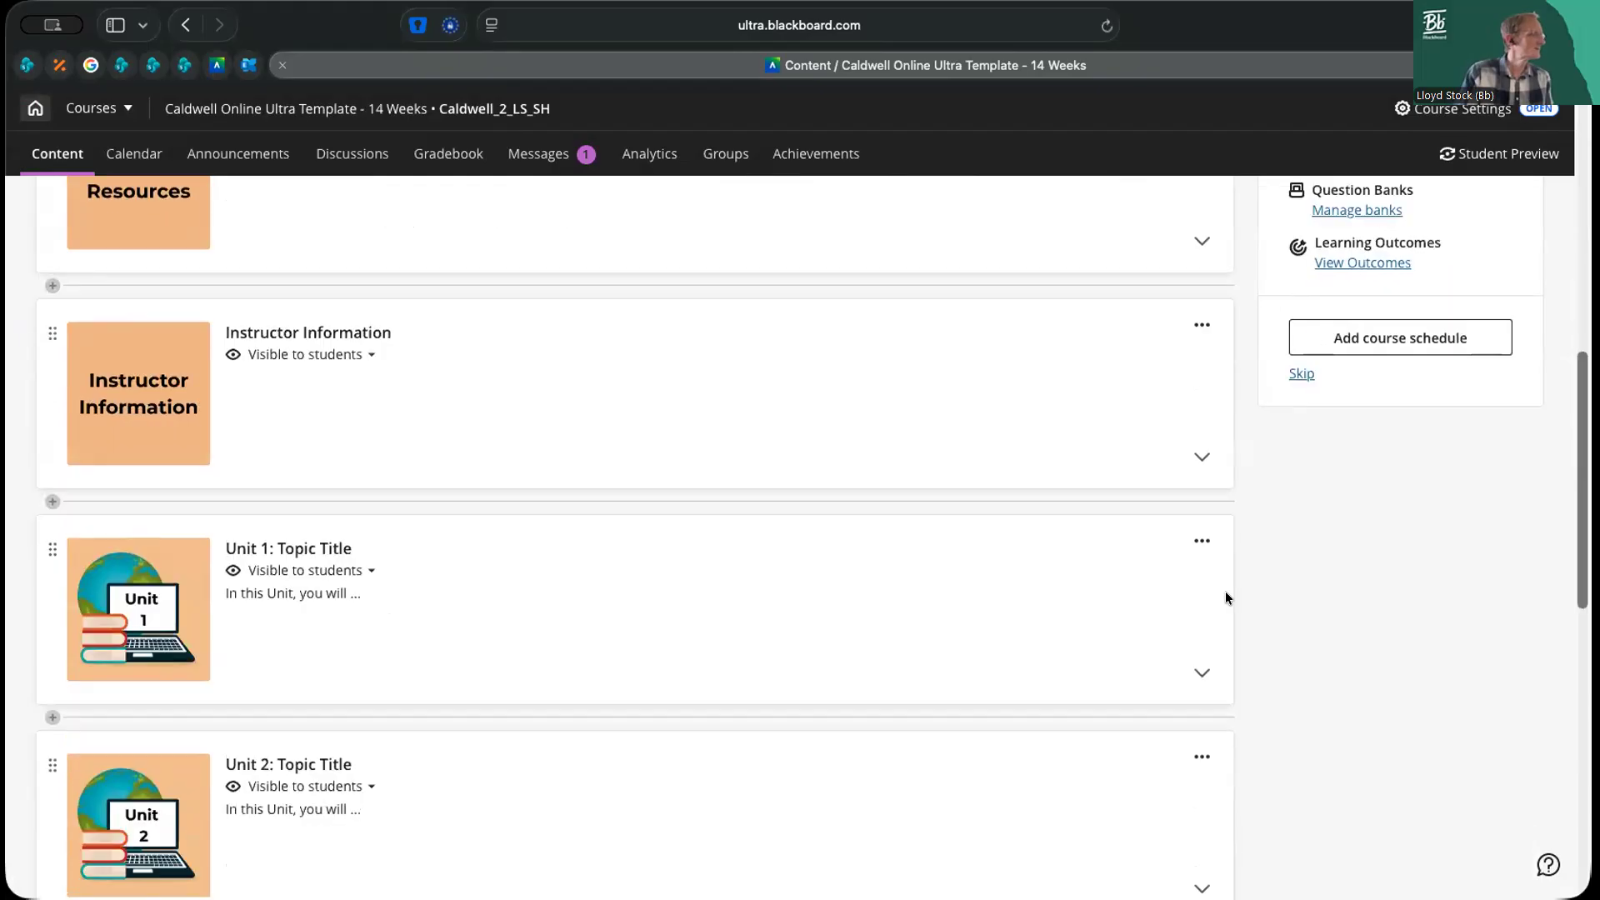
{"action": "left_click", "coordinate": [767, 623]}
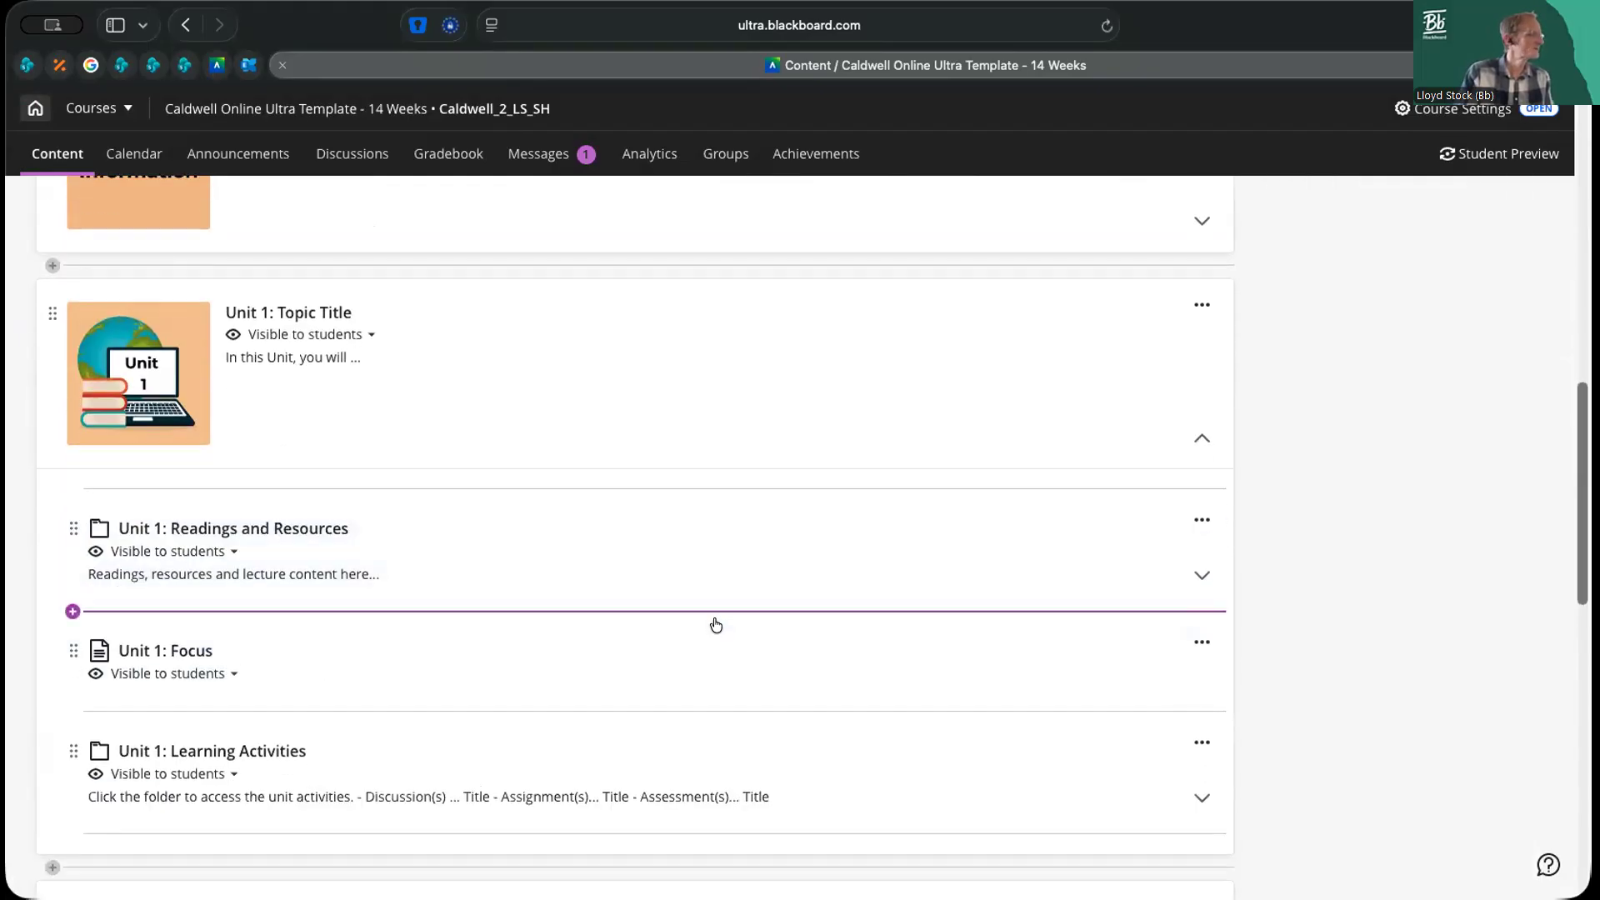
{"action": "scroll", "coordinate": [715, 614], "scroll_direction": "down", "scroll_amount": 2}
{"action": "left_click", "coordinate": [1202, 633]}
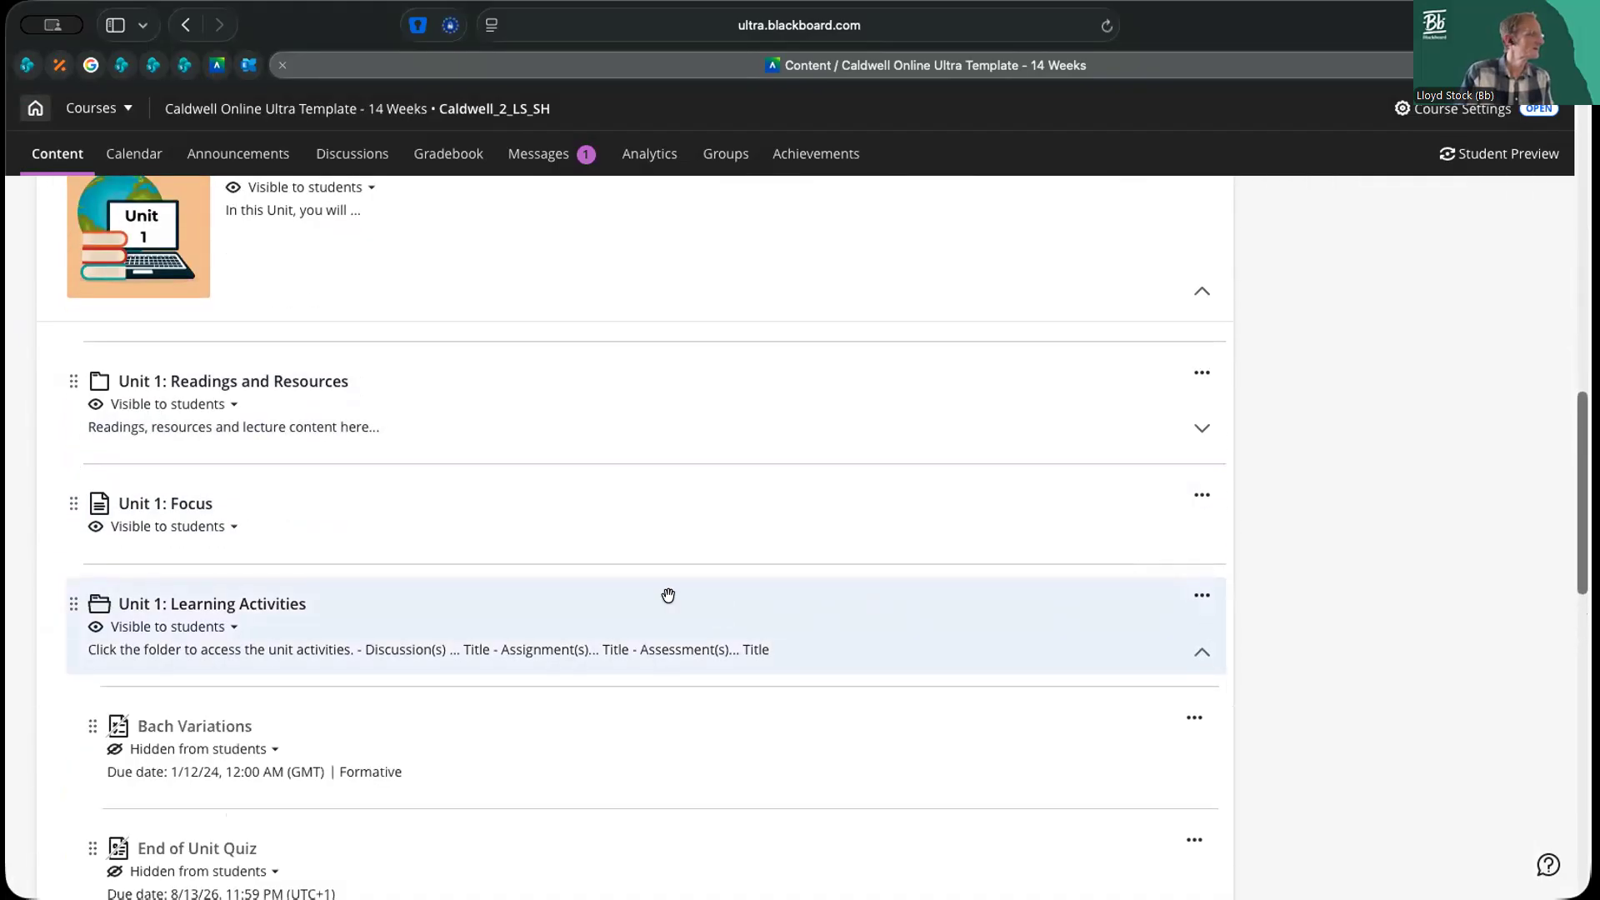
{"action": "scroll", "coordinate": [633, 593], "scroll_direction": "down", "scroll_amount": 3}
{"action": "left_click", "coordinate": [206, 433]}
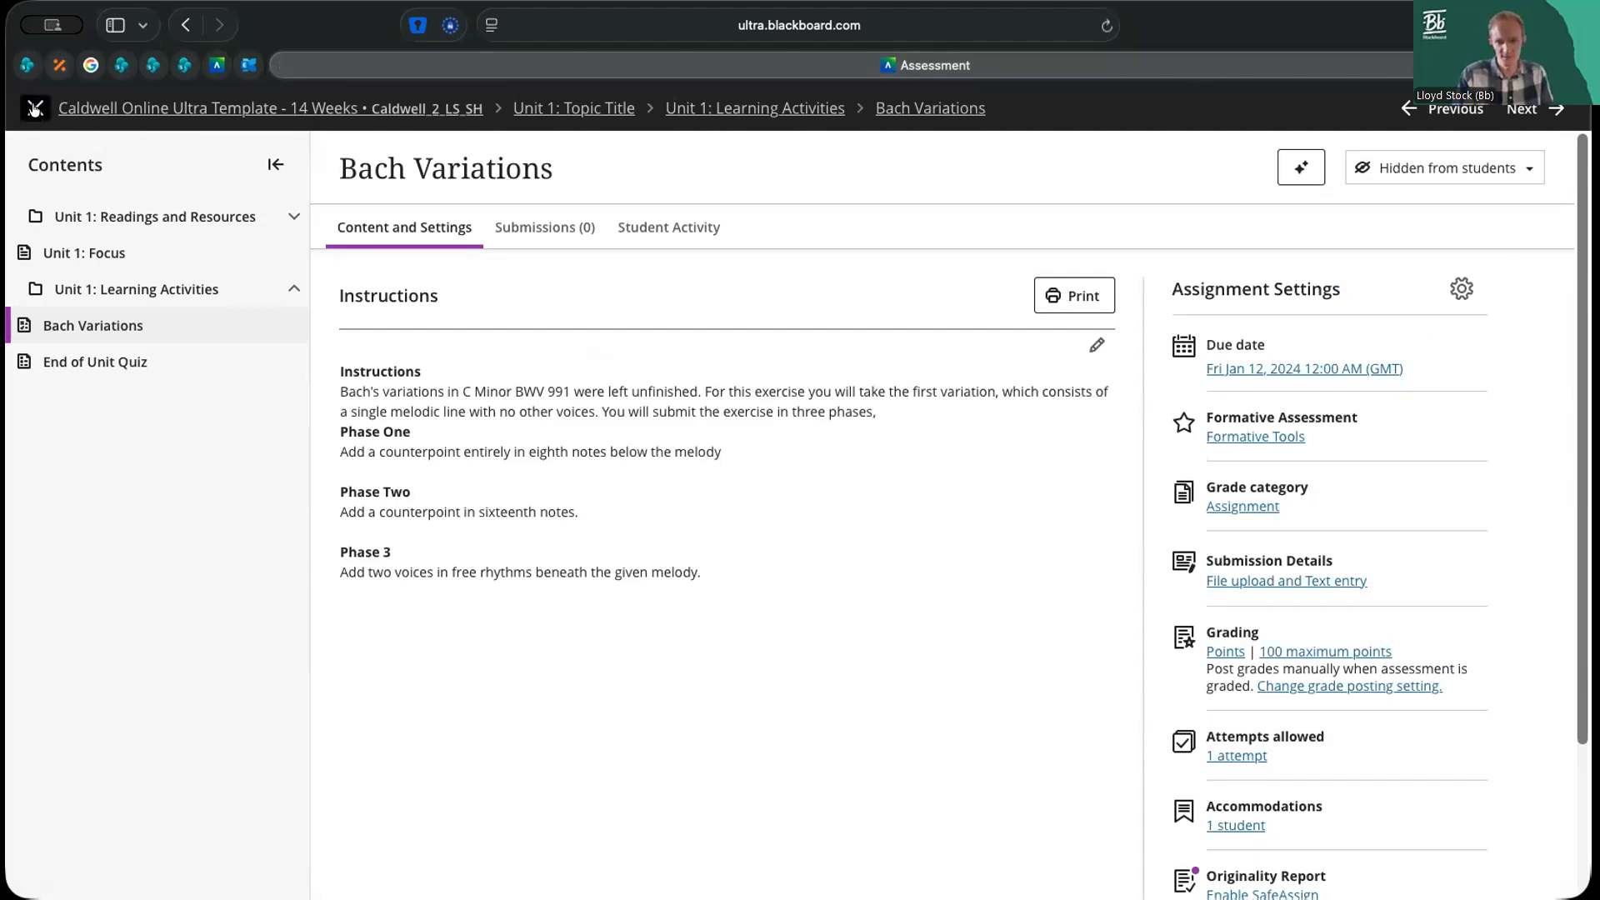
{"action": "left_click", "coordinate": [35, 109]}
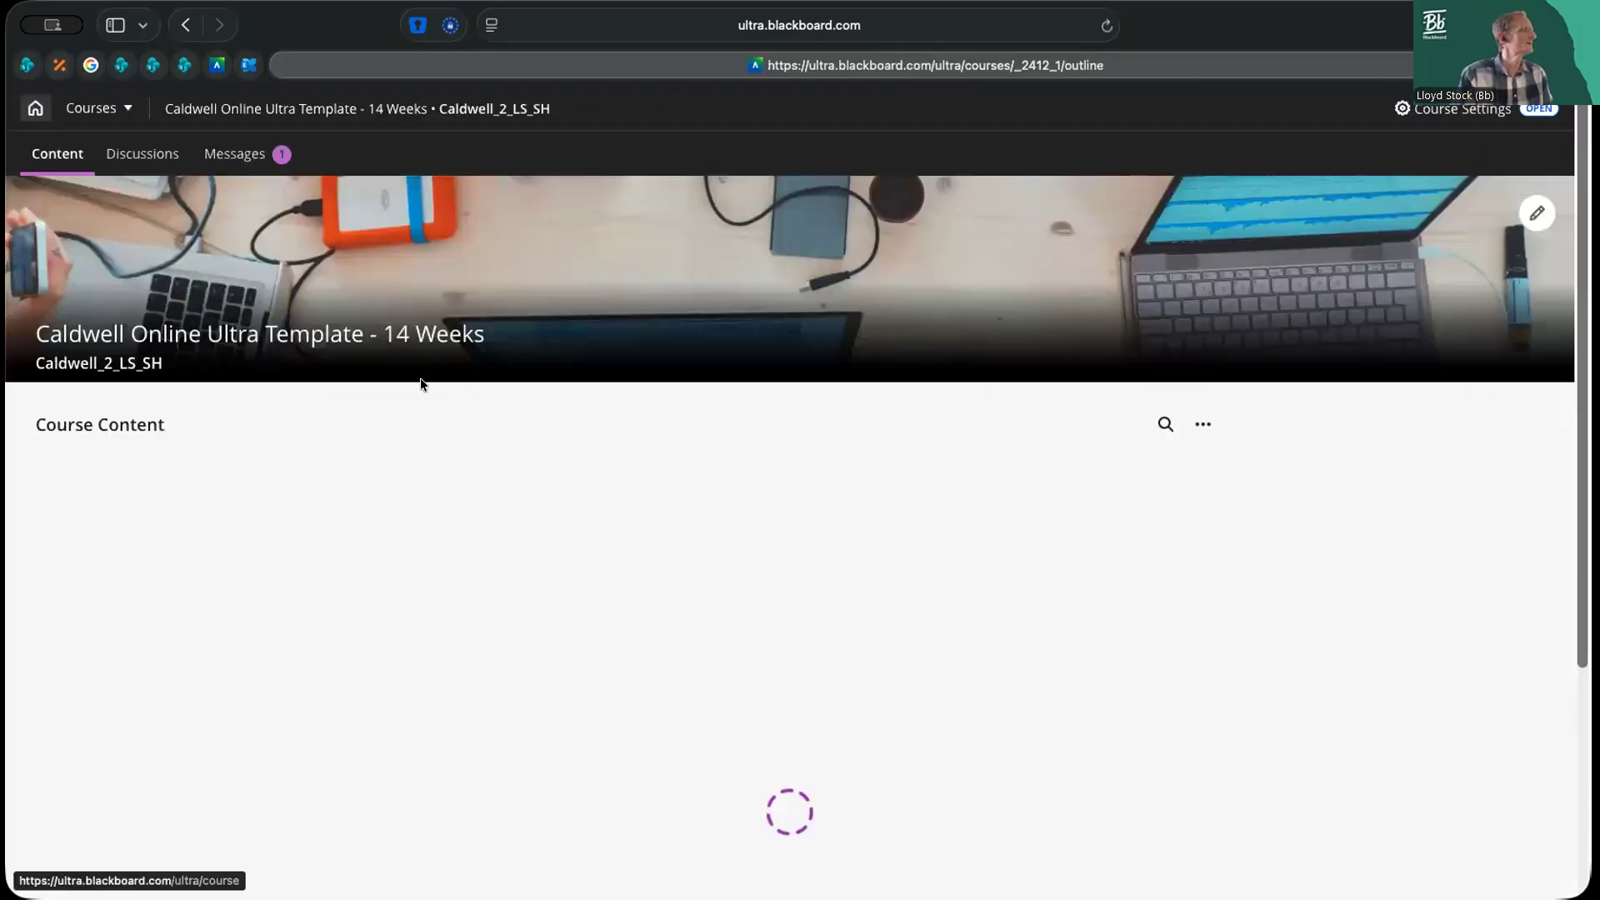
Start copying content between Bach Variations and End of Unit Quiz, and open the Music Composition course's content as the source
{"action": "left_click", "coordinate": [242, 627]}
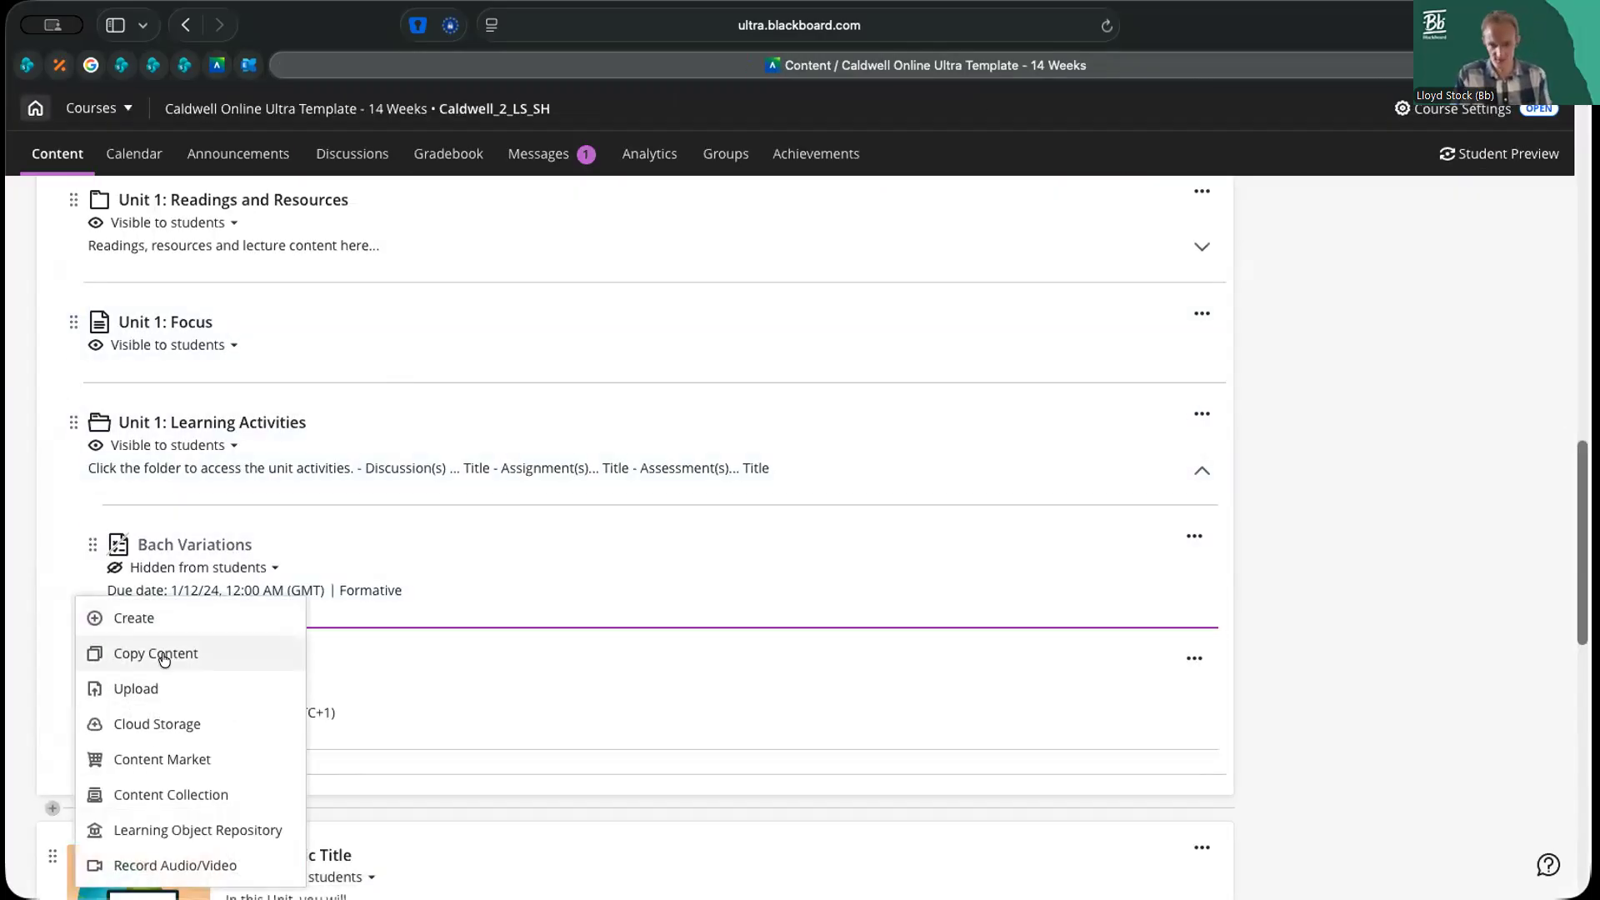
{"action": "left_click", "coordinate": [163, 659]}
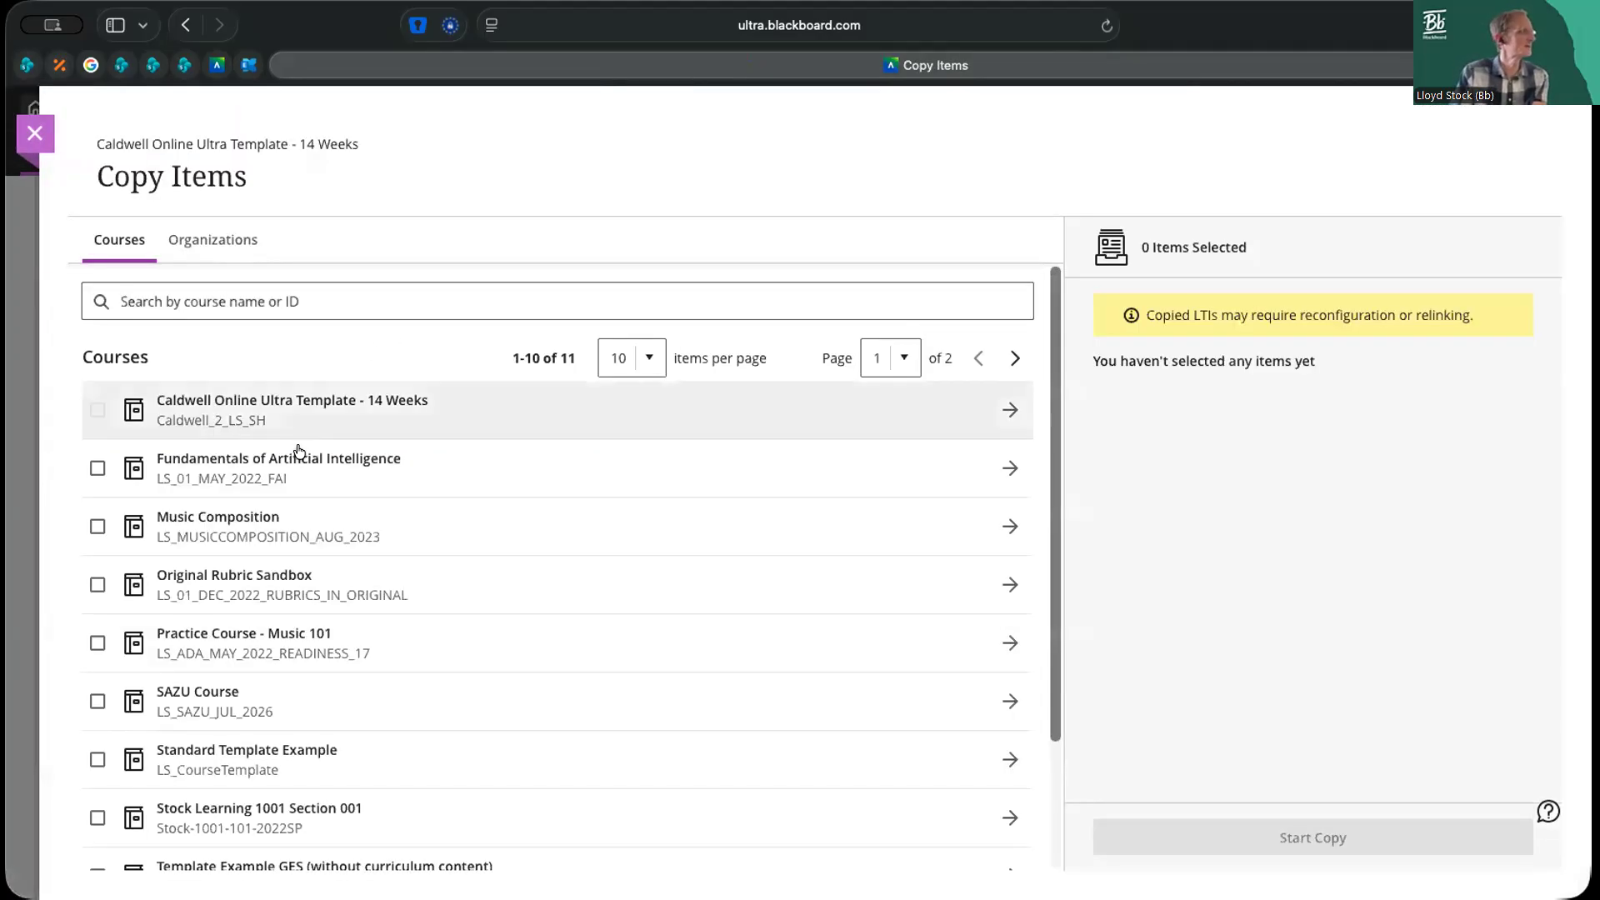
{"action": "left_click", "coordinate": [232, 518]}
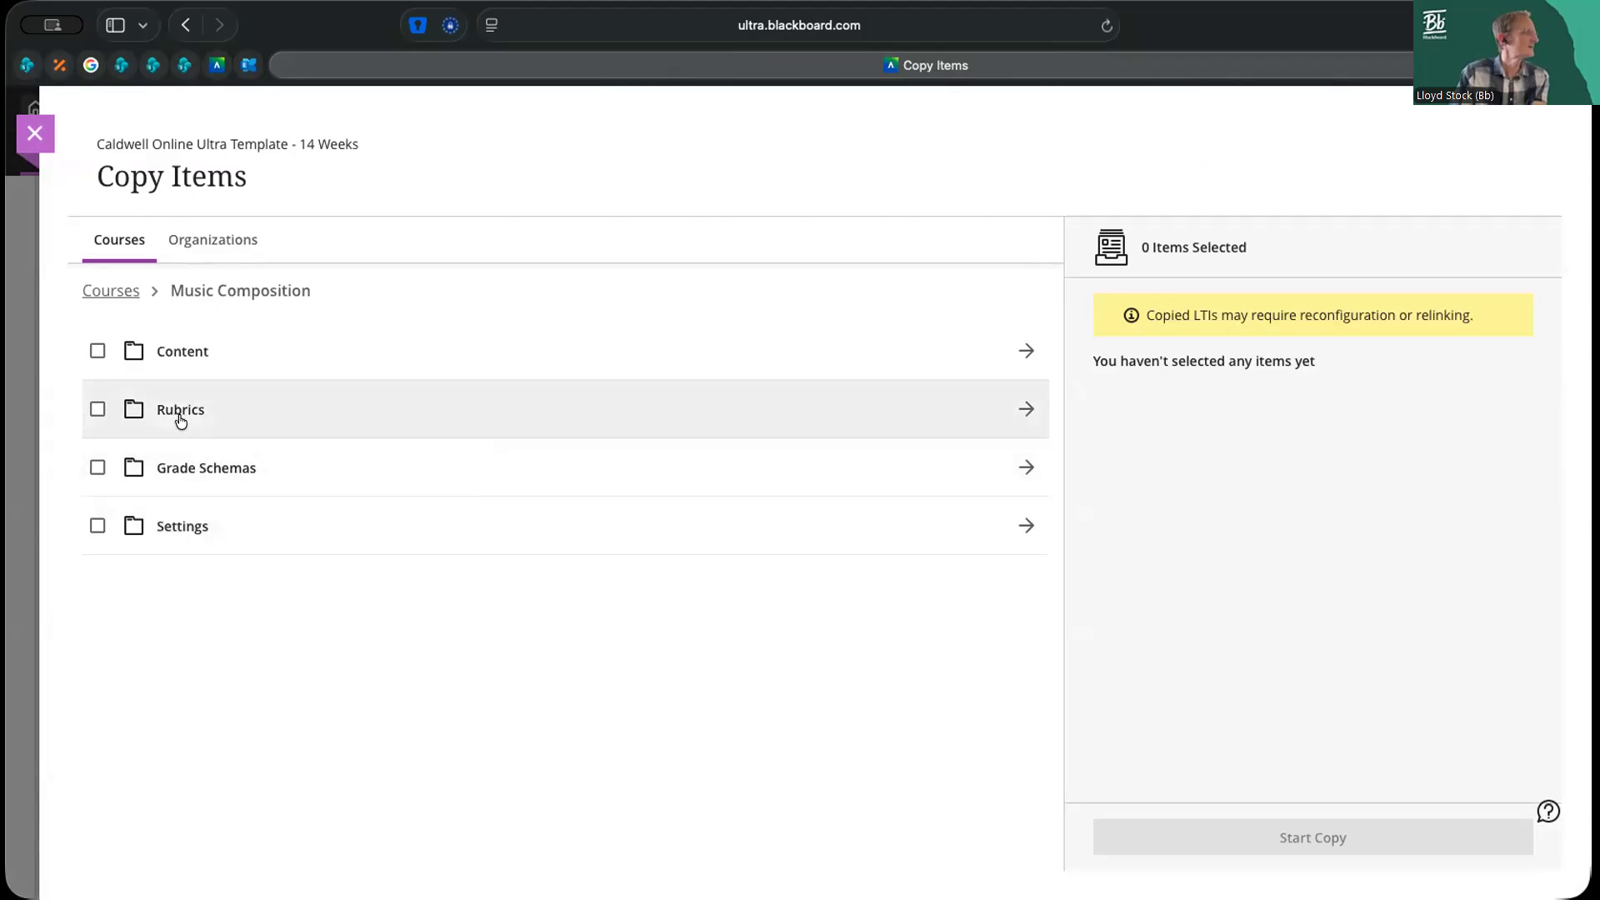
{"action": "left_click", "coordinate": [183, 352]}
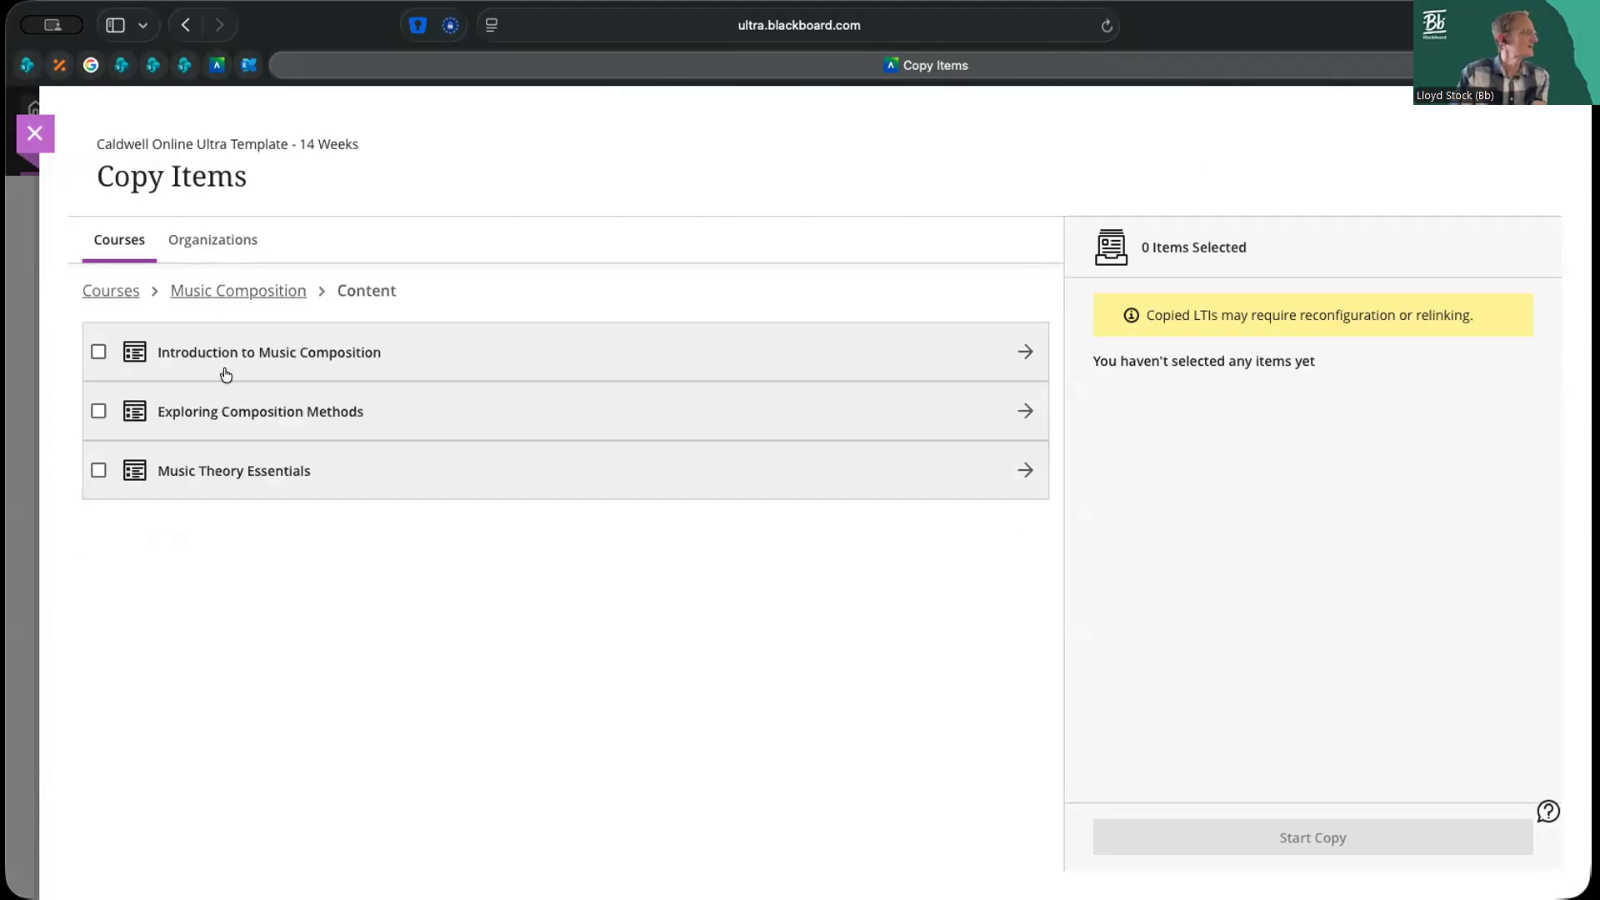
Look through the Introduction to Music Composition and Exploring Composition Methods modules for items to copy, and return to the module list
{"action": "left_click", "coordinate": [223, 353]}
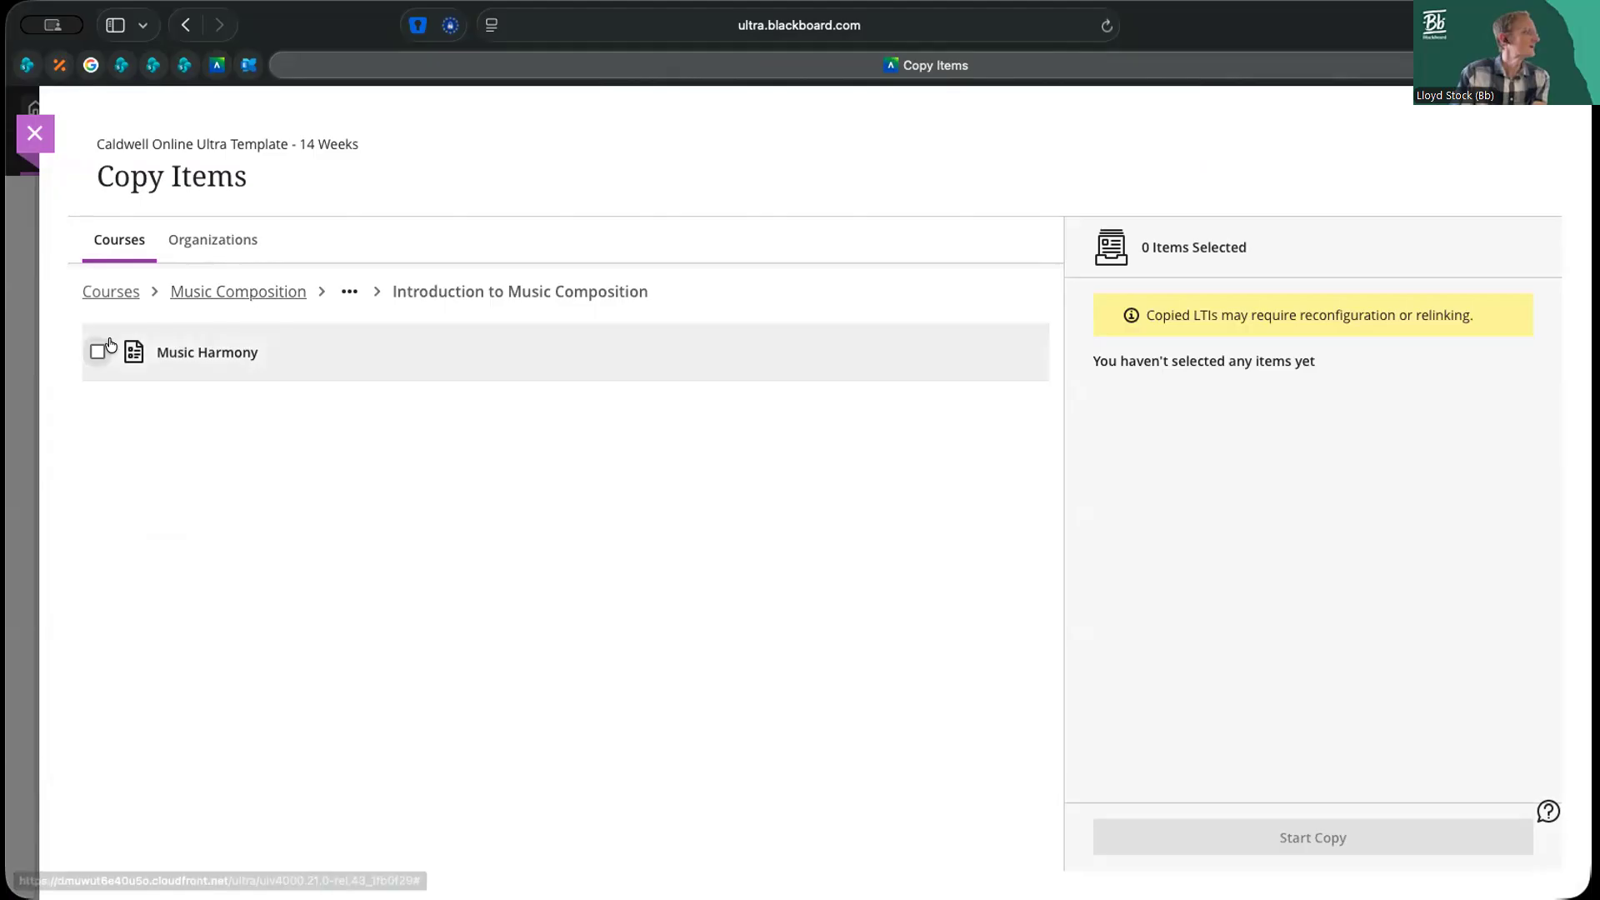
{"action": "left_click", "coordinate": [349, 292]}
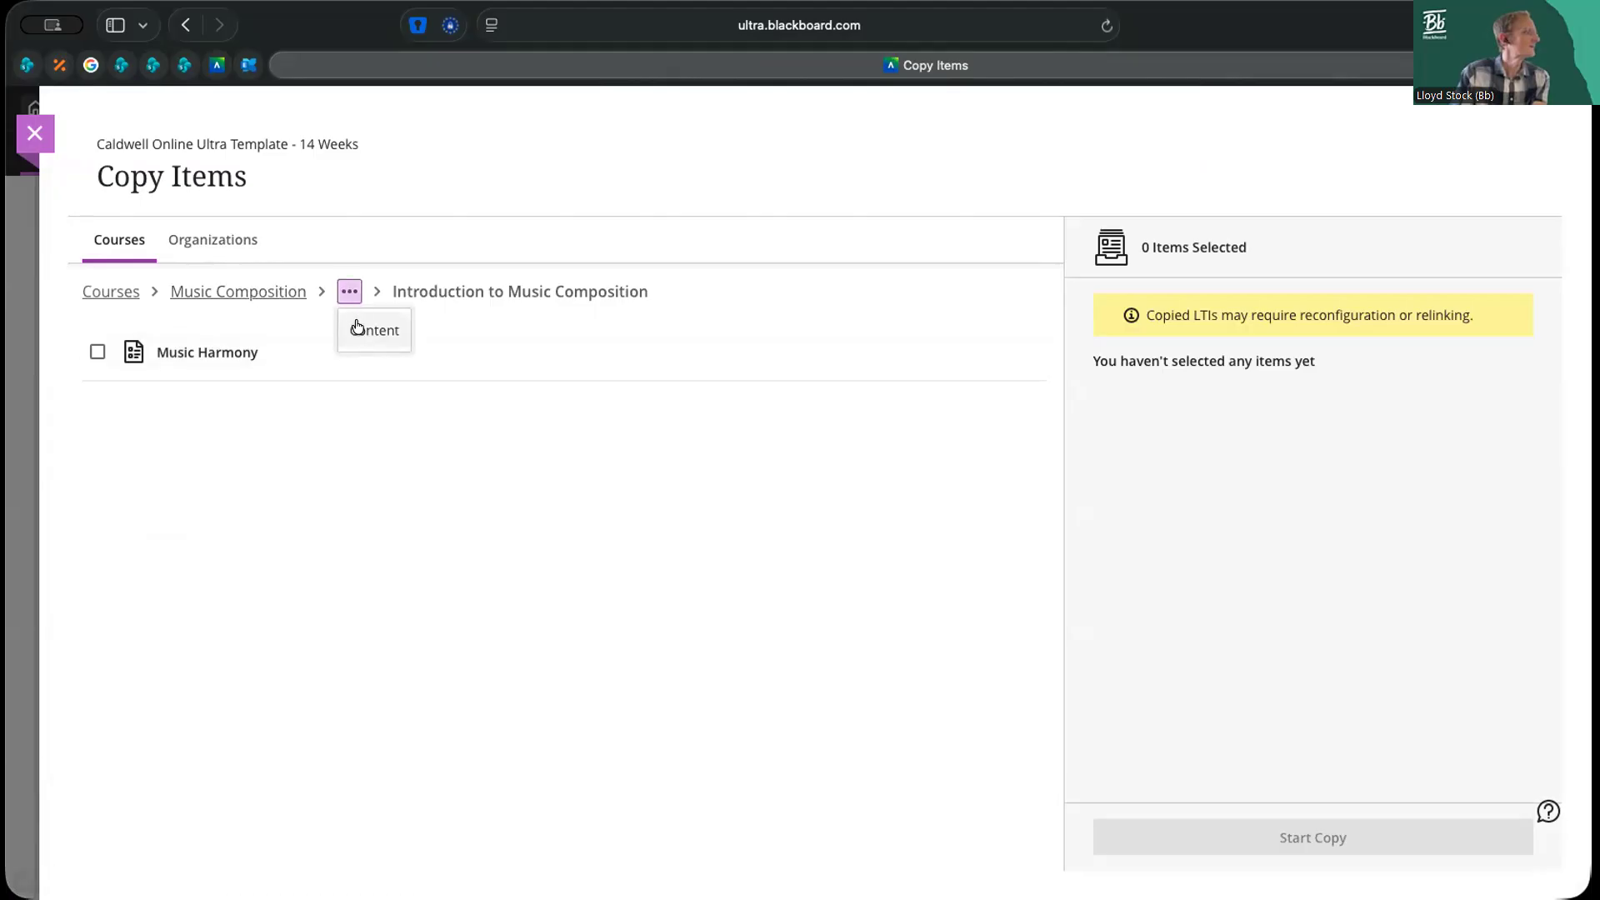
{"action": "left_click", "coordinate": [356, 329]}
{"action": "left_click", "coordinate": [224, 417]}
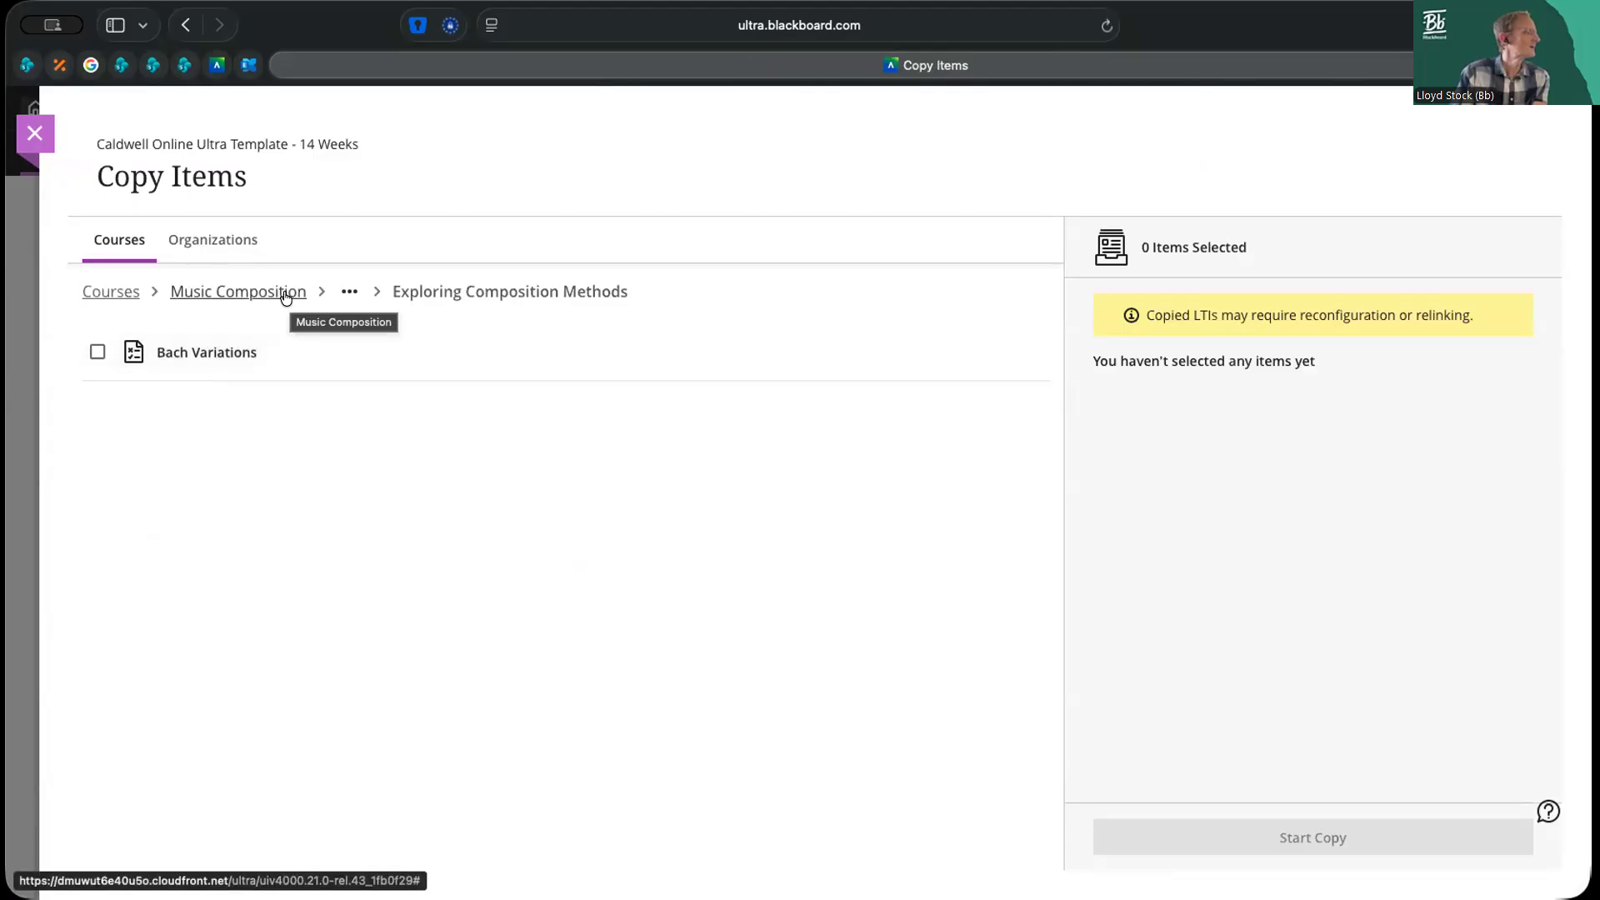
{"action": "left_click", "coordinate": [350, 291]}
{"action": "left_click", "coordinate": [342, 326]}
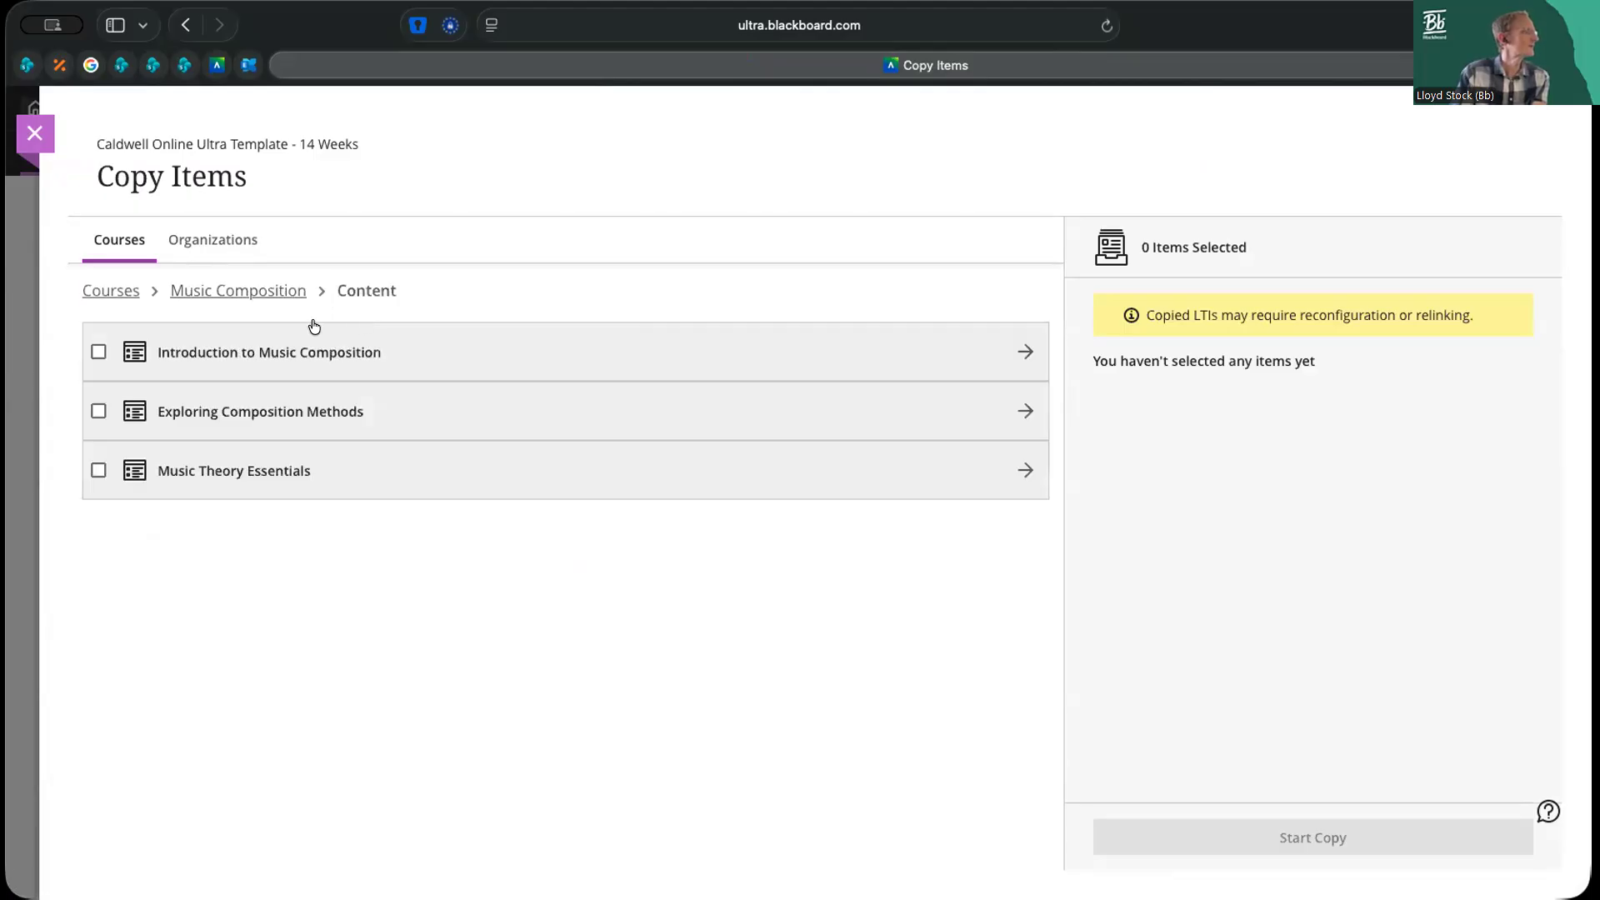
Select Music Harmony from Introduction to Music Composition and copy it into the course
{"action": "left_click", "coordinate": [233, 347]}
{"action": "left_click", "coordinate": [97, 351]}
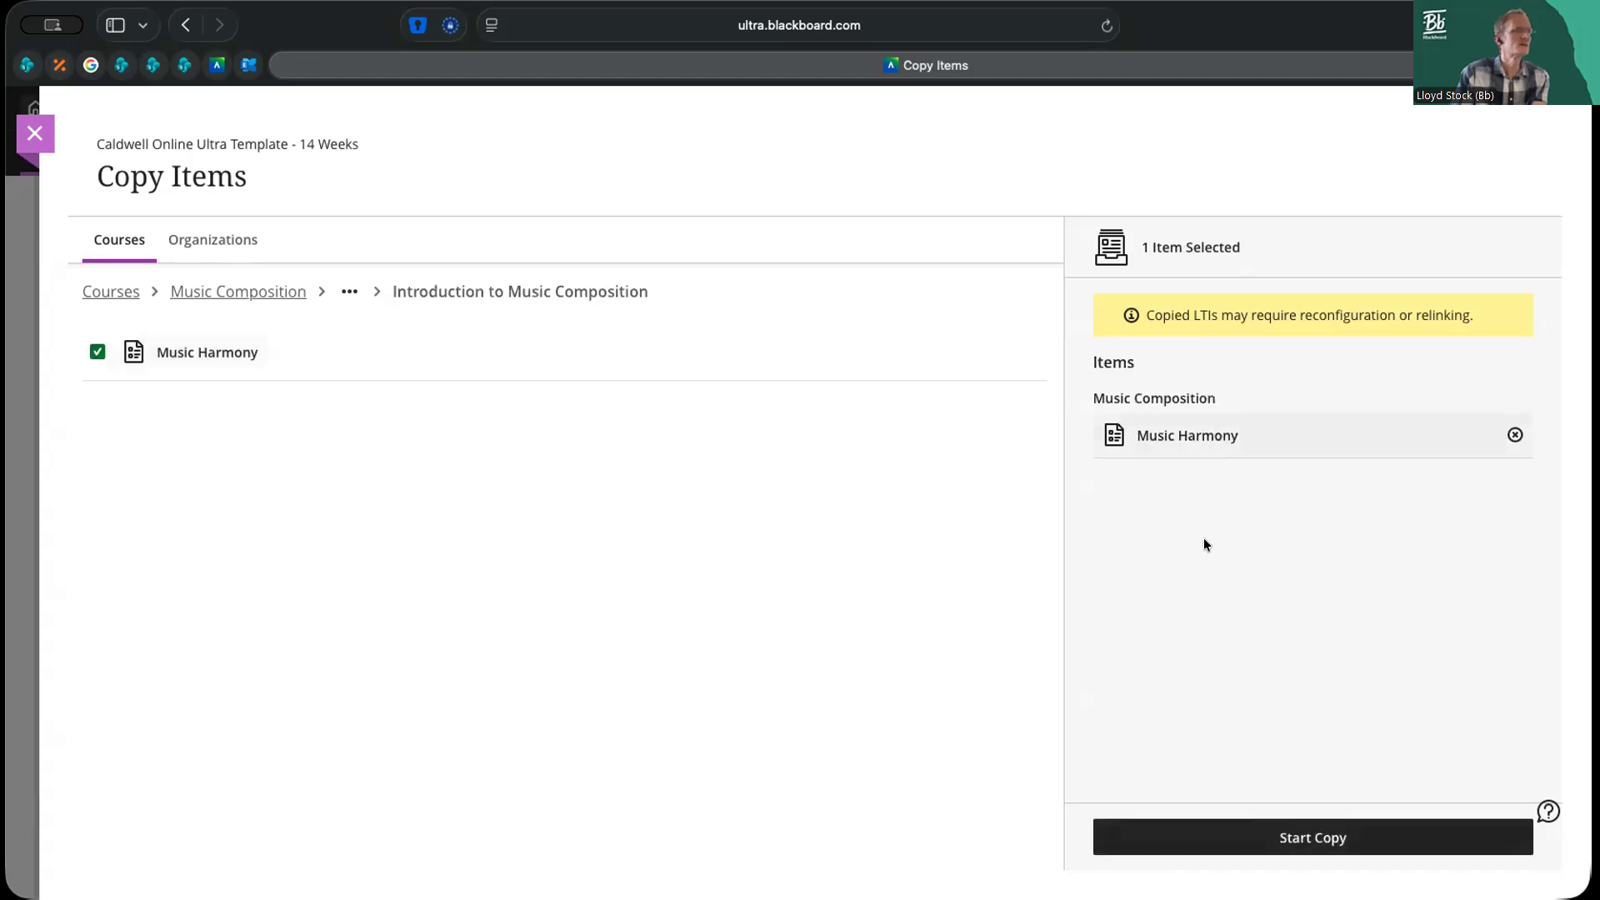
{"action": "left_click", "coordinate": [1315, 839]}
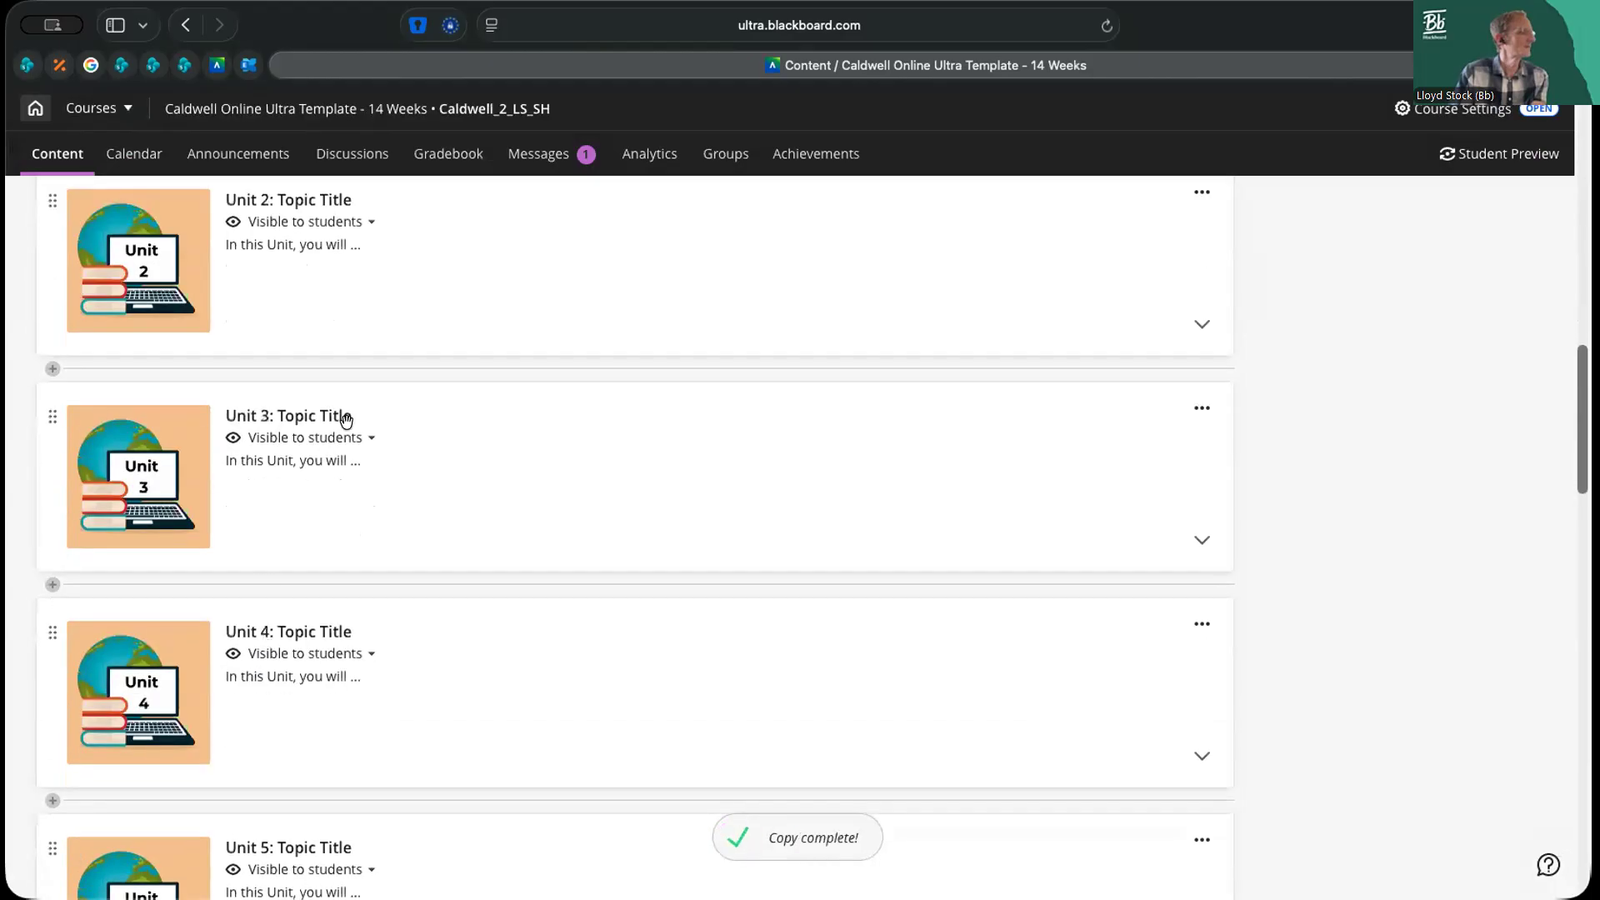
Expand Unit 1: Topic Title and check its Learning Activities folder for the copied Music Harmony test
{"action": "scroll", "coordinate": [393, 400], "scroll_direction": "up", "scroll_amount": 2}
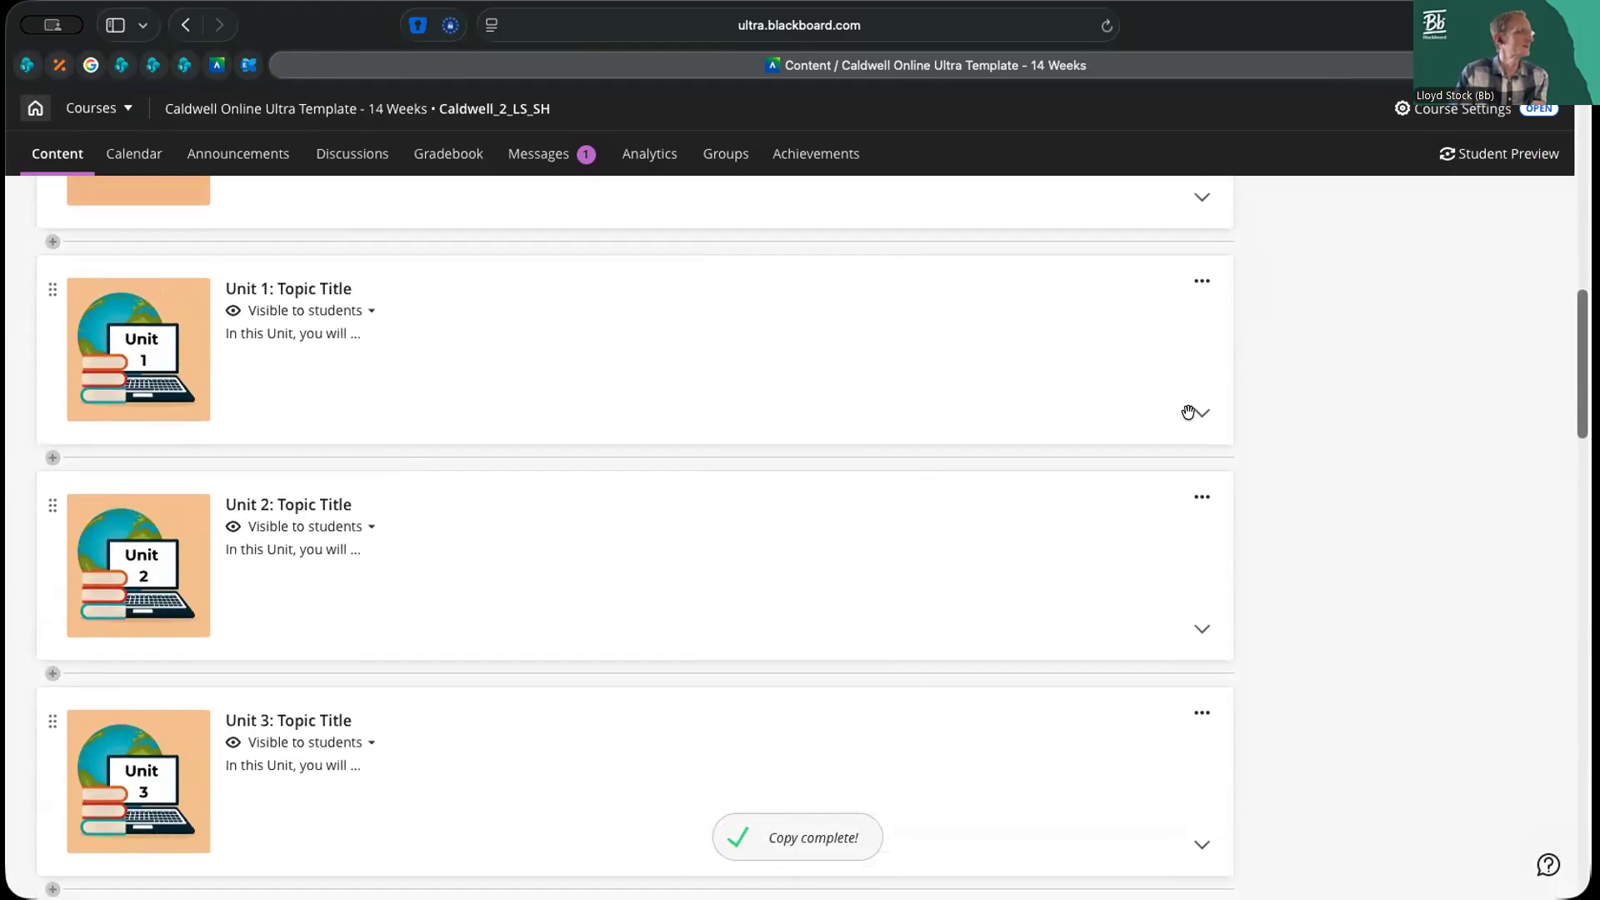
{"action": "left_click", "coordinate": [1200, 413]}
{"action": "scroll", "coordinate": [411, 493], "scroll_direction": "down", "scroll_amount": 4}
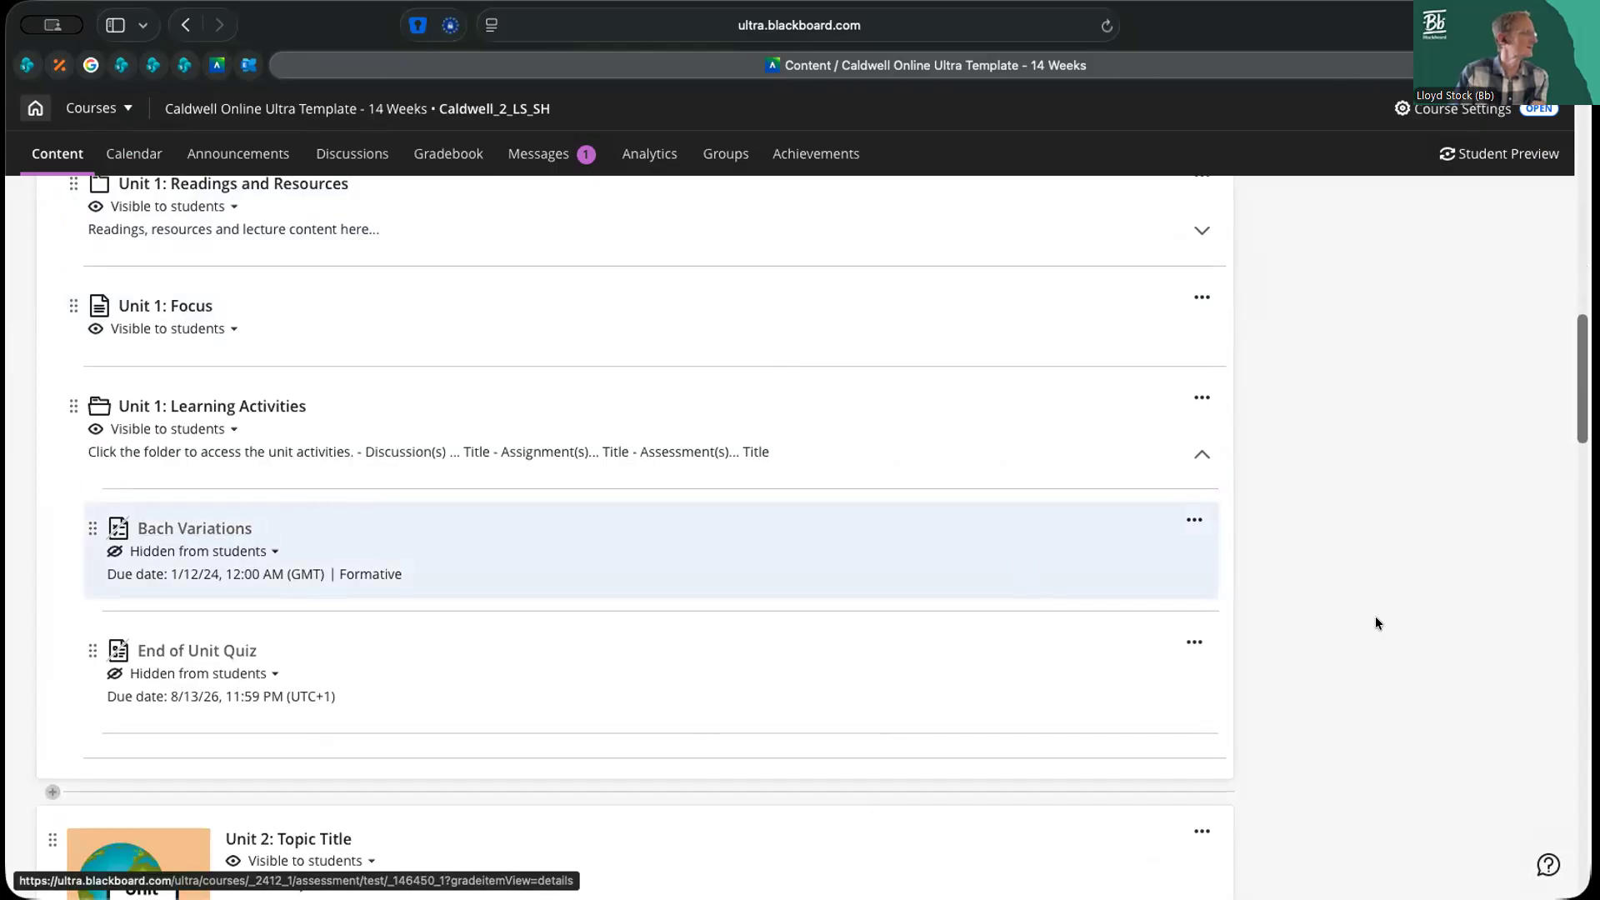
Search the course content for "music", view the Music Harmony test's instructions and settings, and return to the course content
{"action": "left_click_drag", "start_coordinate": [1576, 400], "coordinate": [1580, 191]}
{"action": "left_click", "coordinate": [1167, 292]}
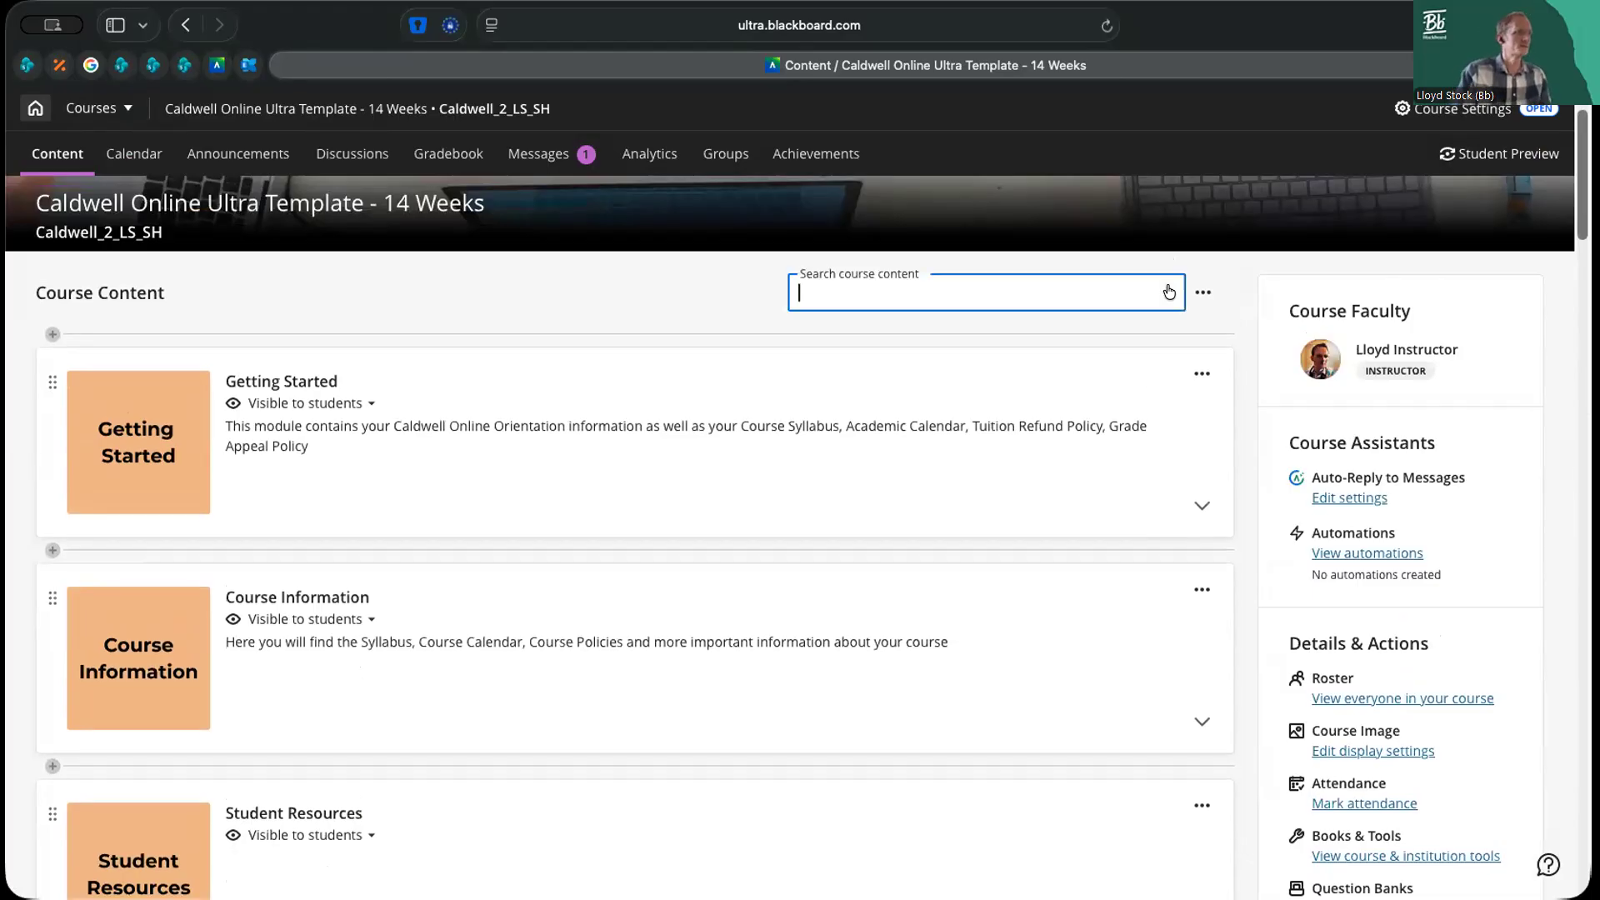
{"action": "type", "text": "mu"}
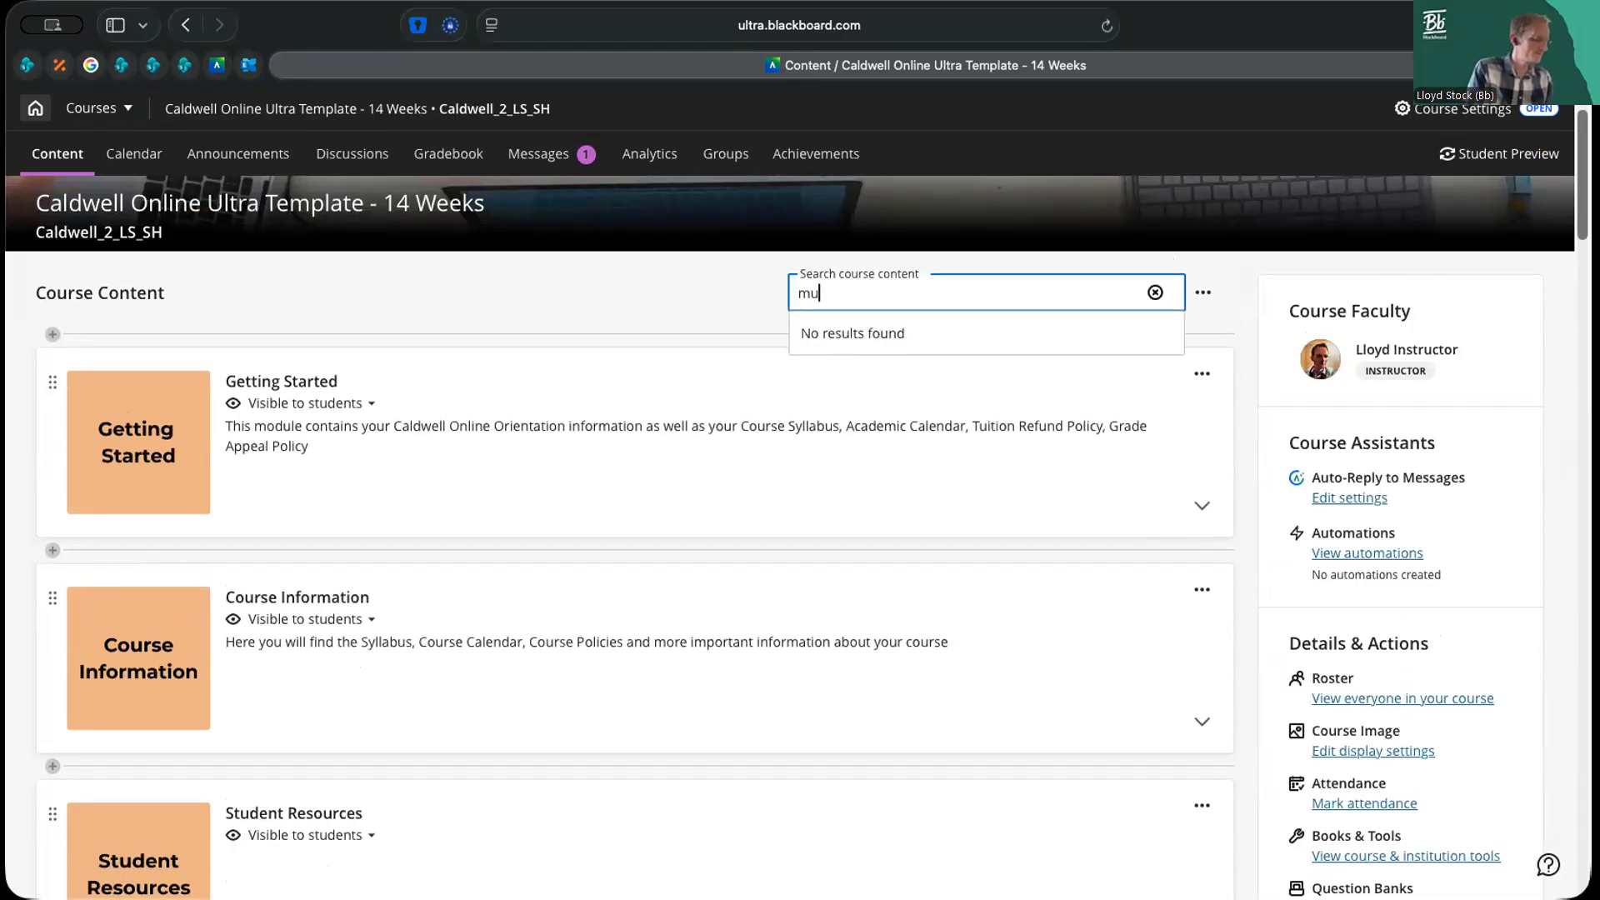
{"action": "type", "text": "sic"}
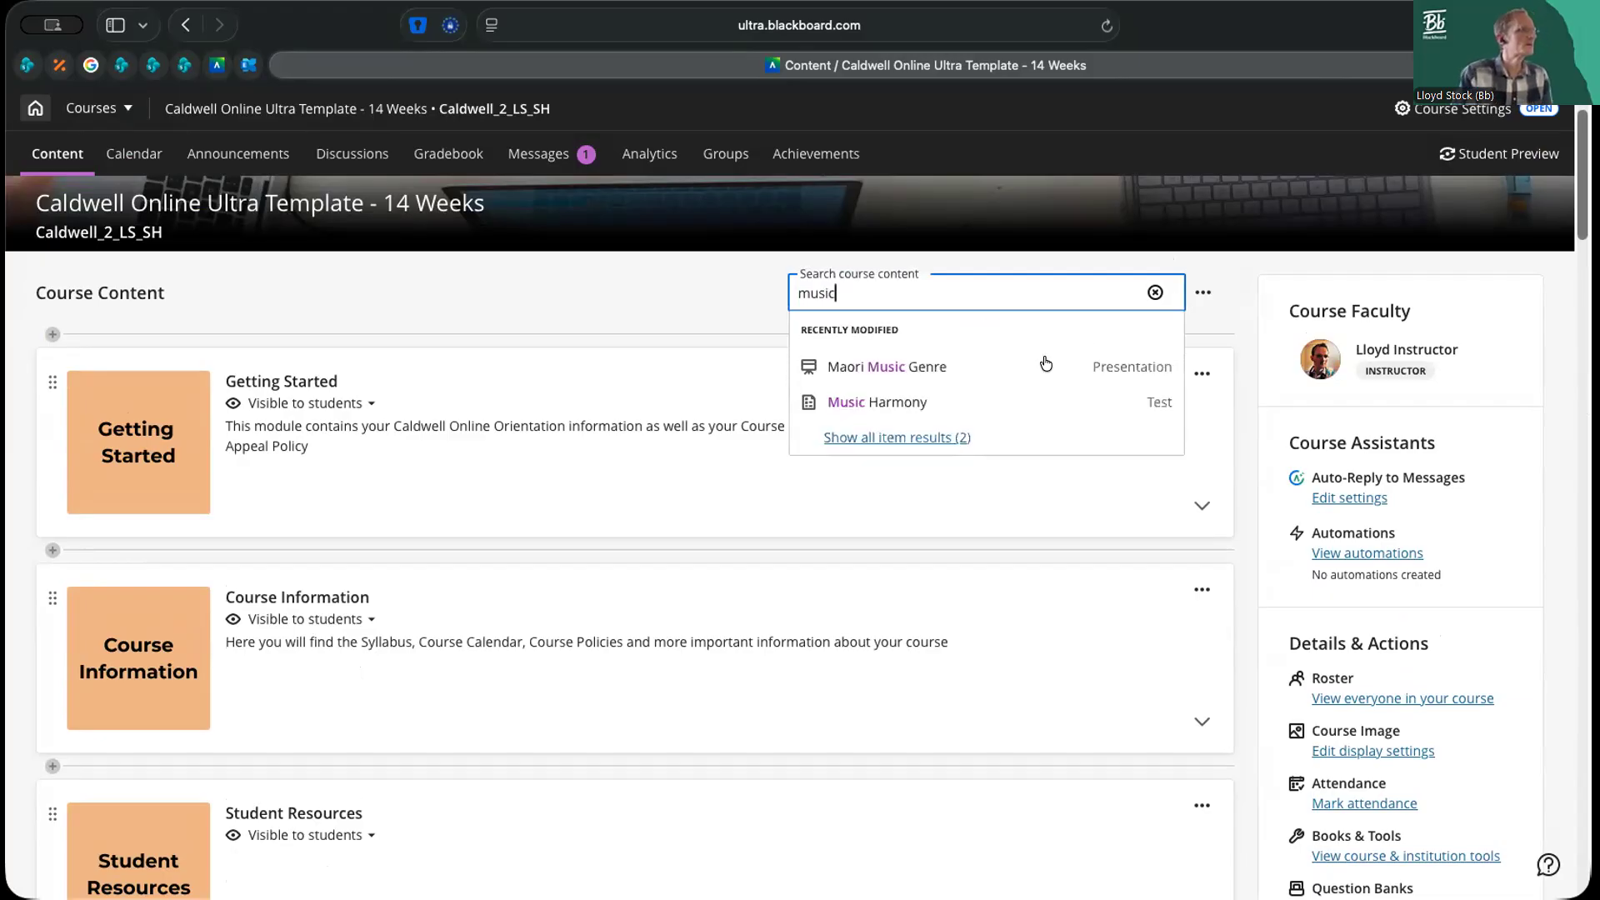
{"action": "left_click", "coordinate": [877, 405]}
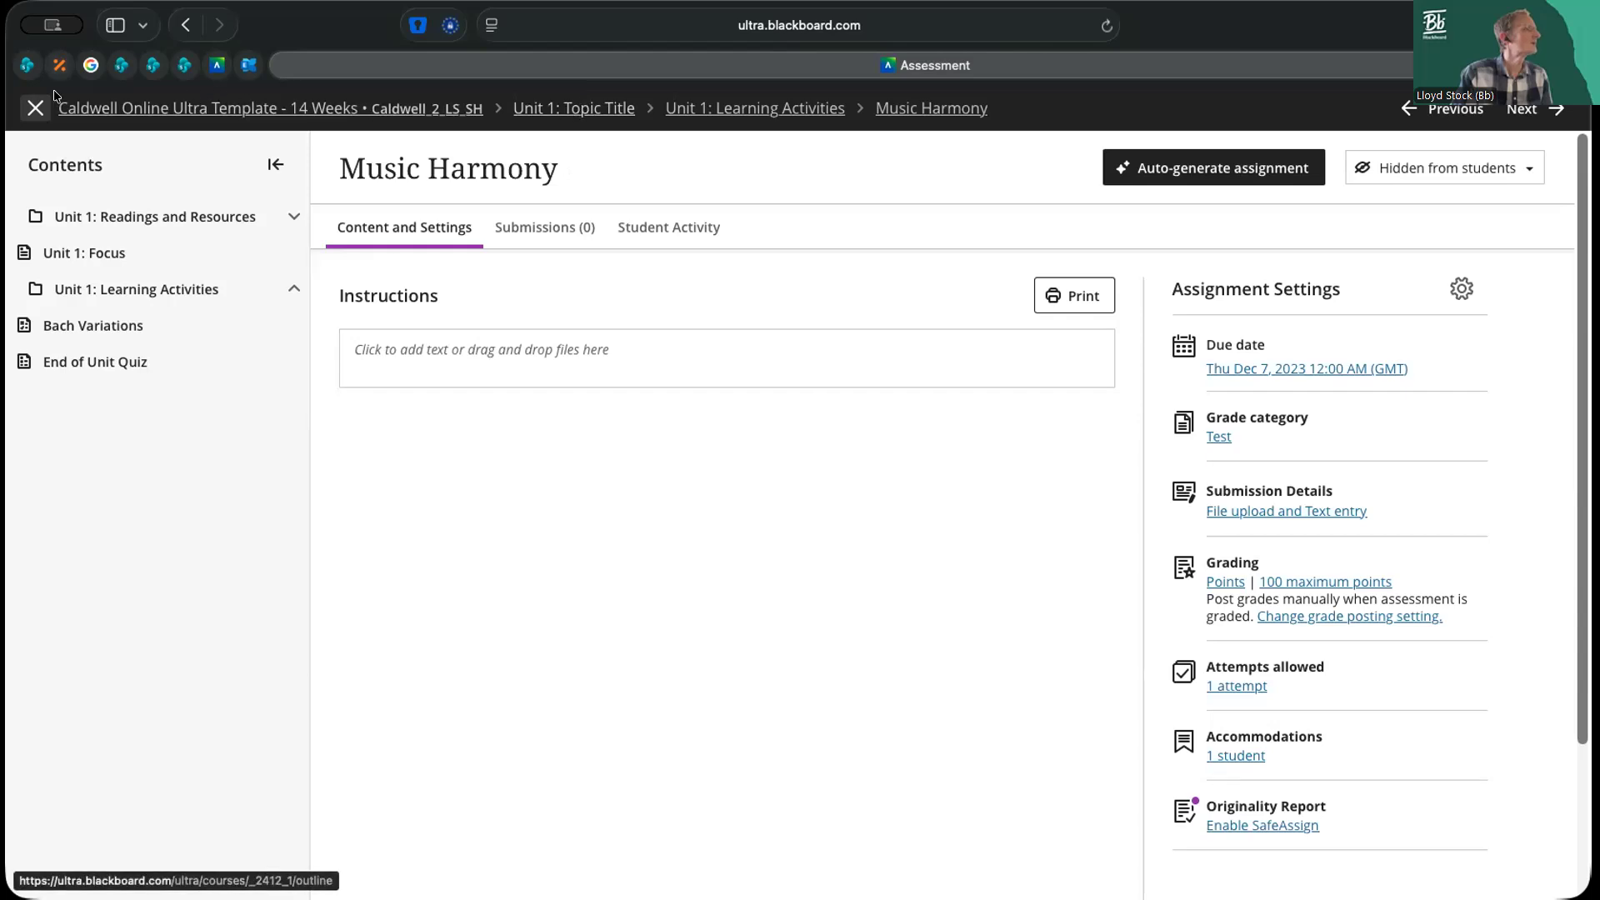
{"action": "left_click", "coordinate": [31, 107]}
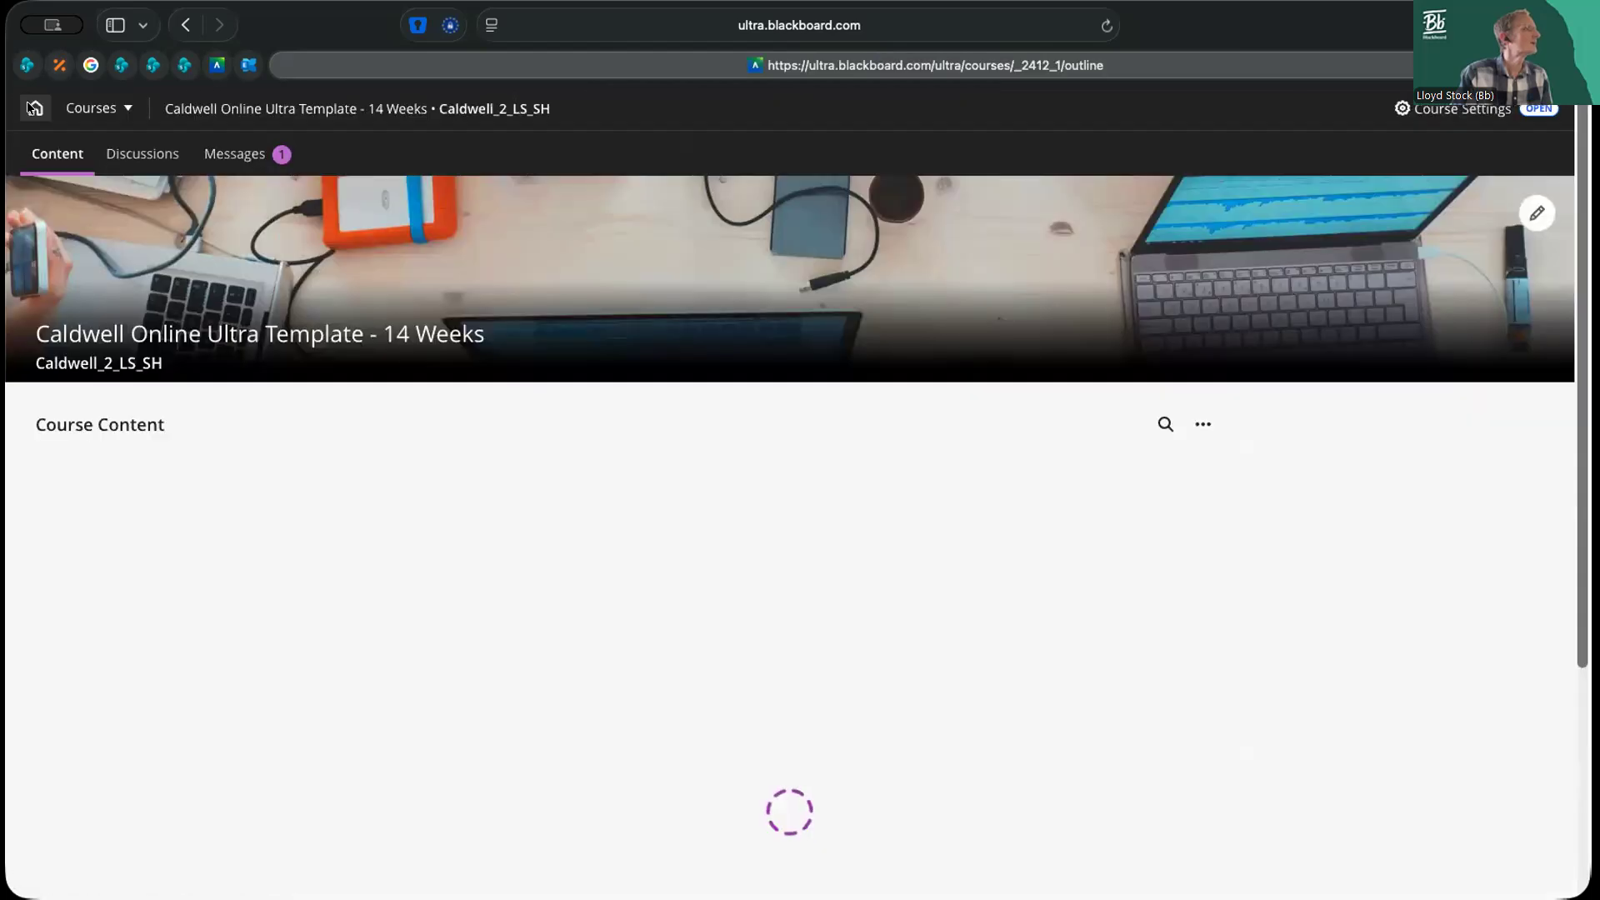
Check Unit 1's Readings and Resources folder for the copied Music Harmony test
{"action": "scroll", "coordinate": [753, 529], "scroll_direction": "down", "scroll_amount": 2}
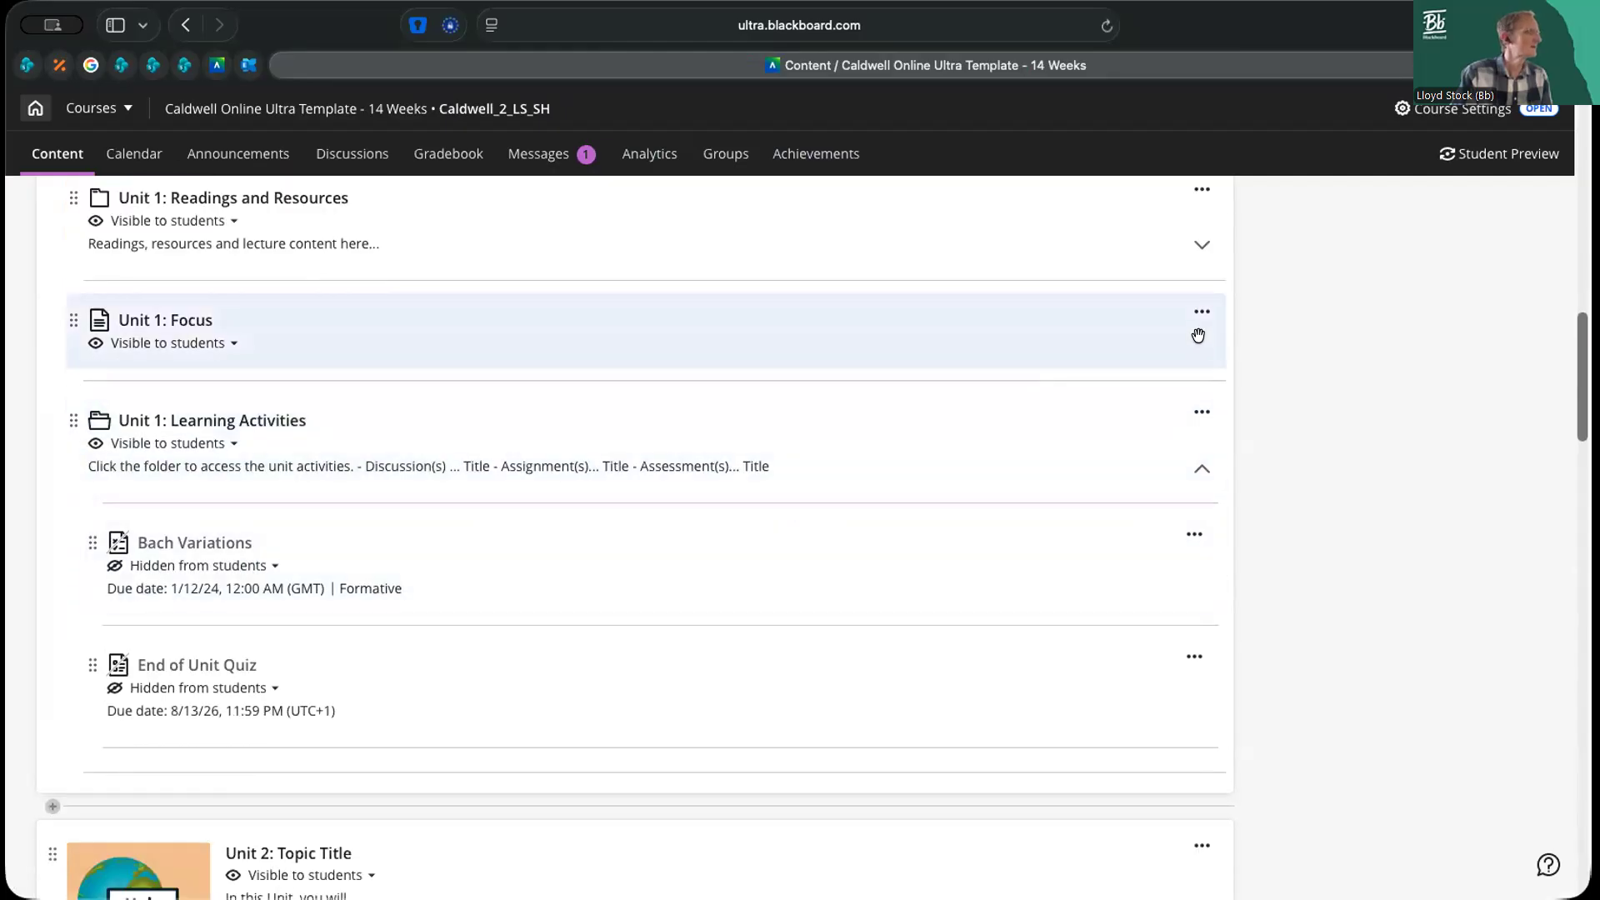
{"action": "left_click", "coordinate": [1201, 244]}
{"action": "left_click", "coordinate": [1202, 255]}
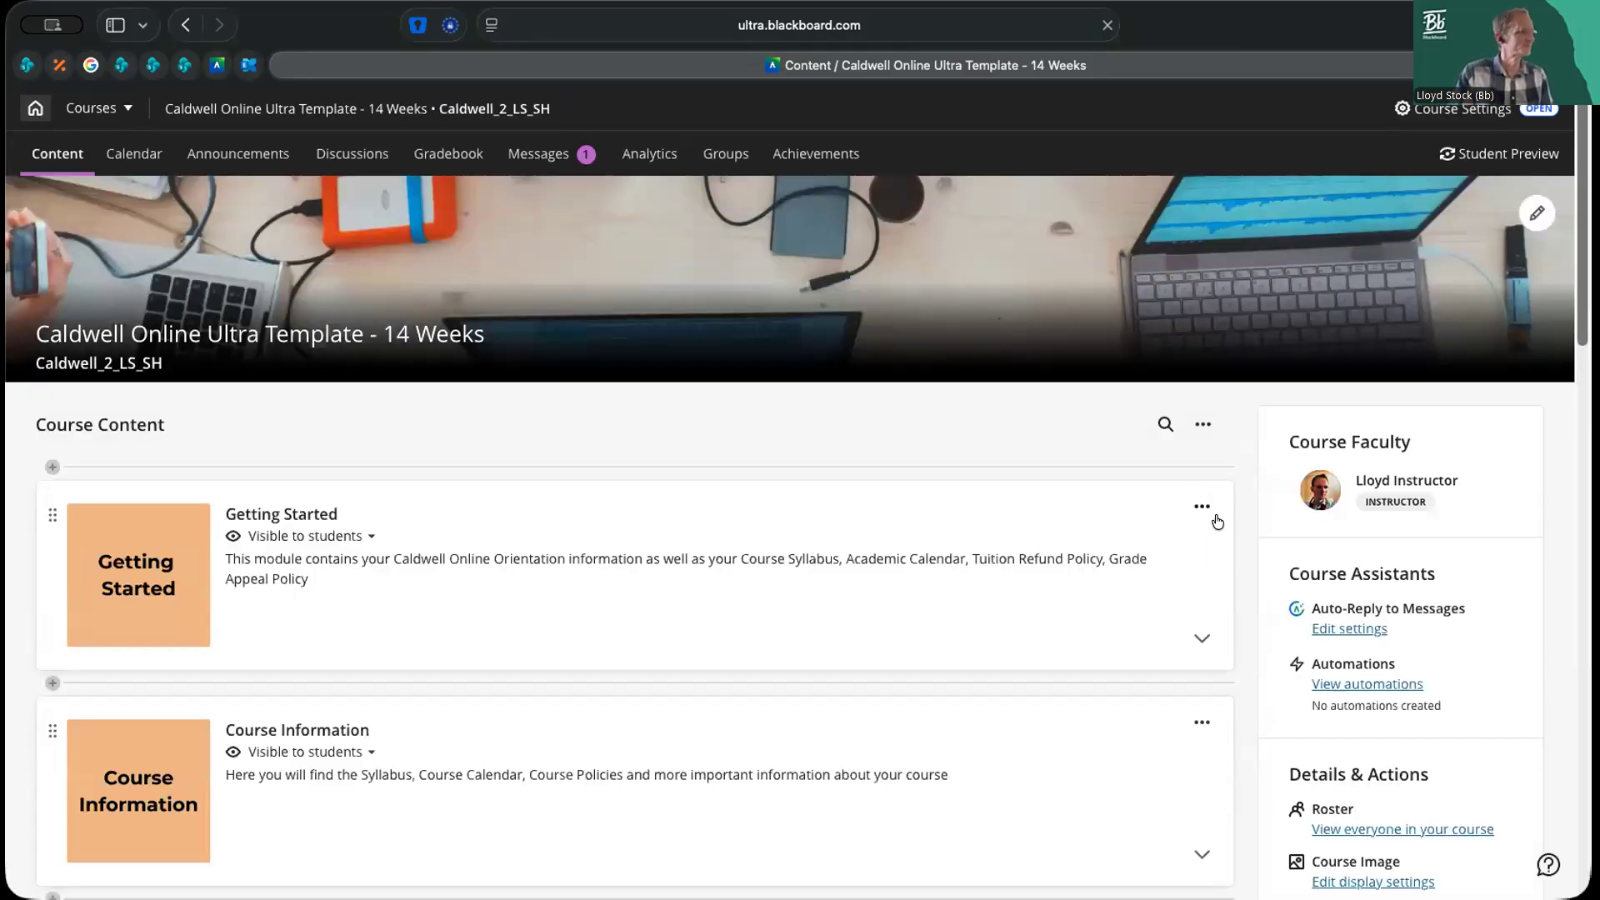
Expand Unit 1 and its Learning Activities folder again, view the copied Music Harmony test, and return to the course content
{"action": "scroll", "coordinate": [1218, 521], "scroll_direction": "down", "scroll_amount": 10}
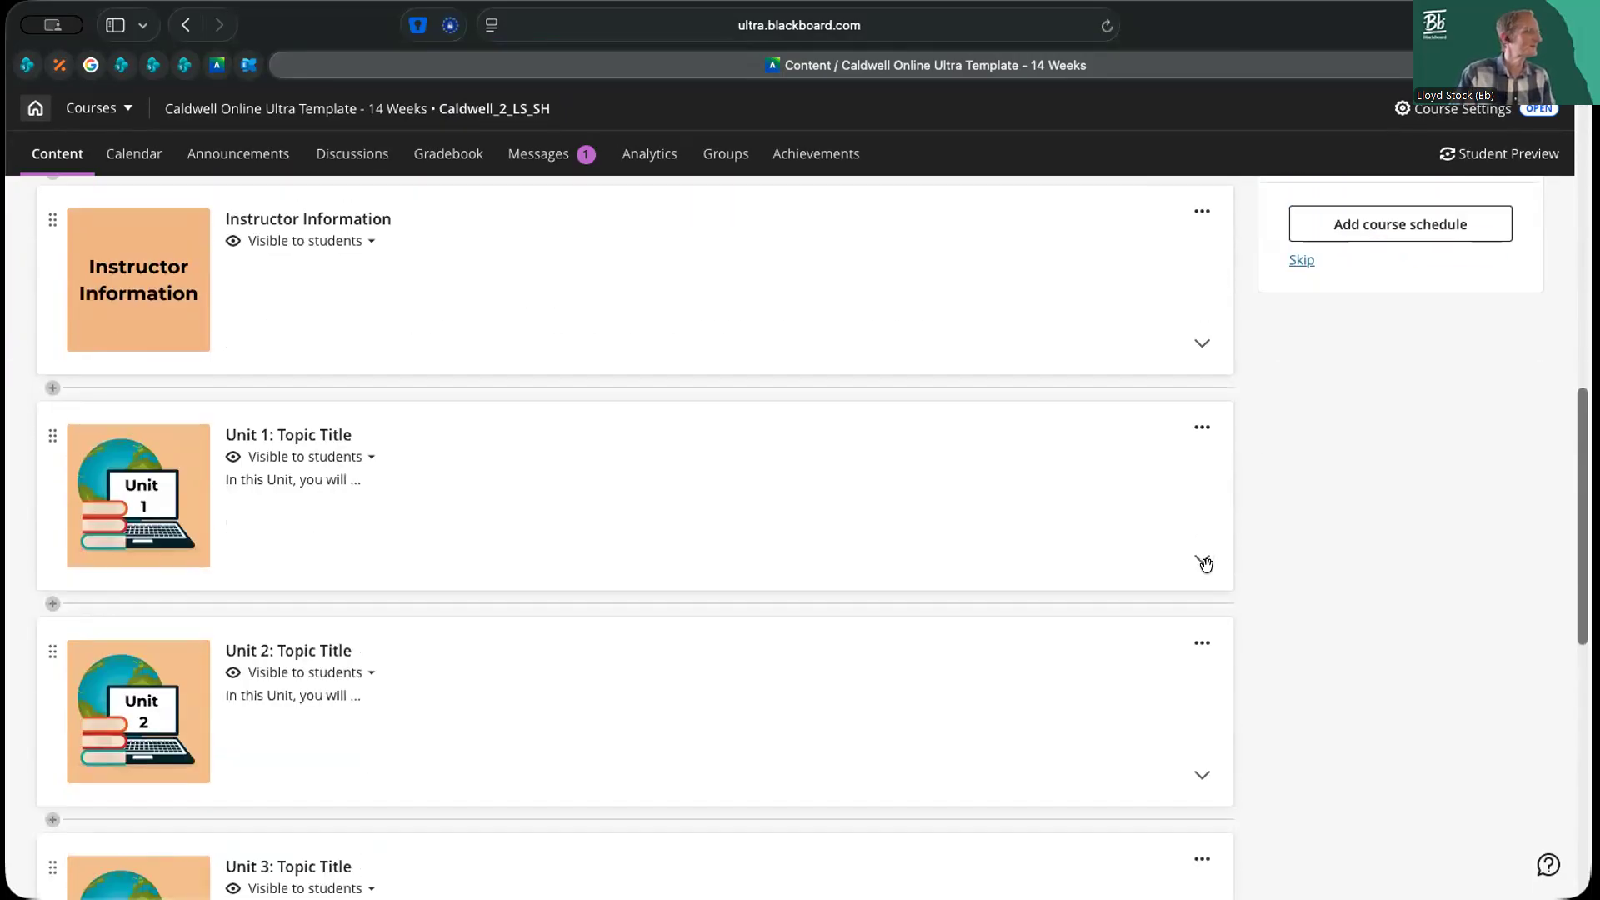
{"action": "left_click", "coordinate": [1202, 563]}
{"action": "scroll", "coordinate": [1201, 575], "scroll_direction": "down", "scroll_amount": 4}
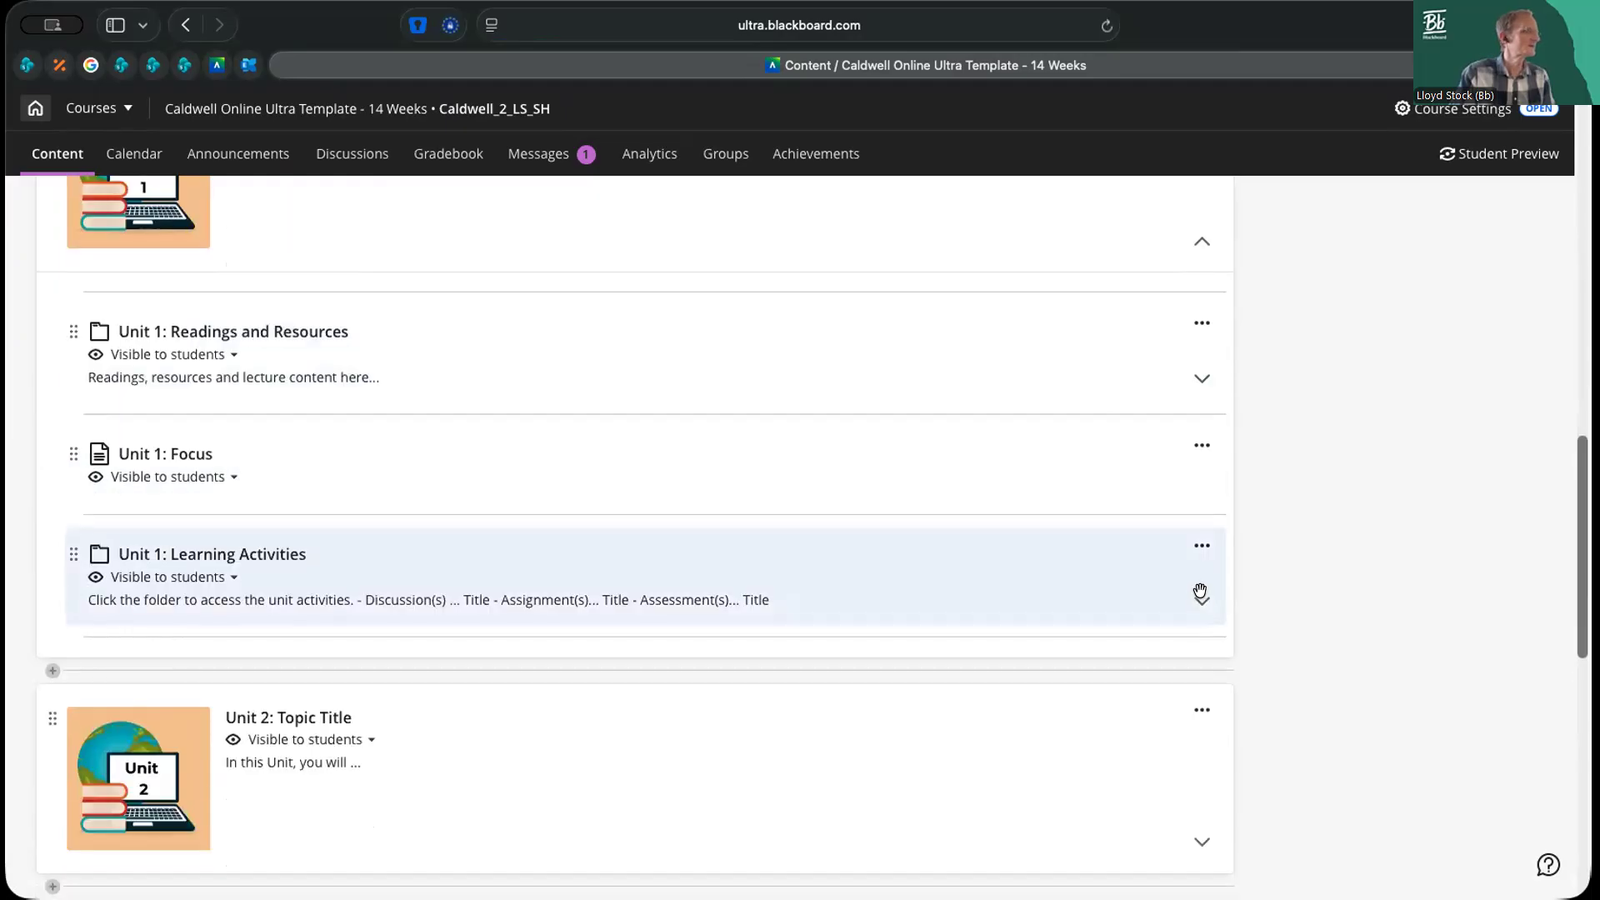
{"action": "left_click", "coordinate": [1201, 594]}
{"action": "scroll", "coordinate": [1200, 590], "scroll_direction": "down", "scroll_amount": 2}
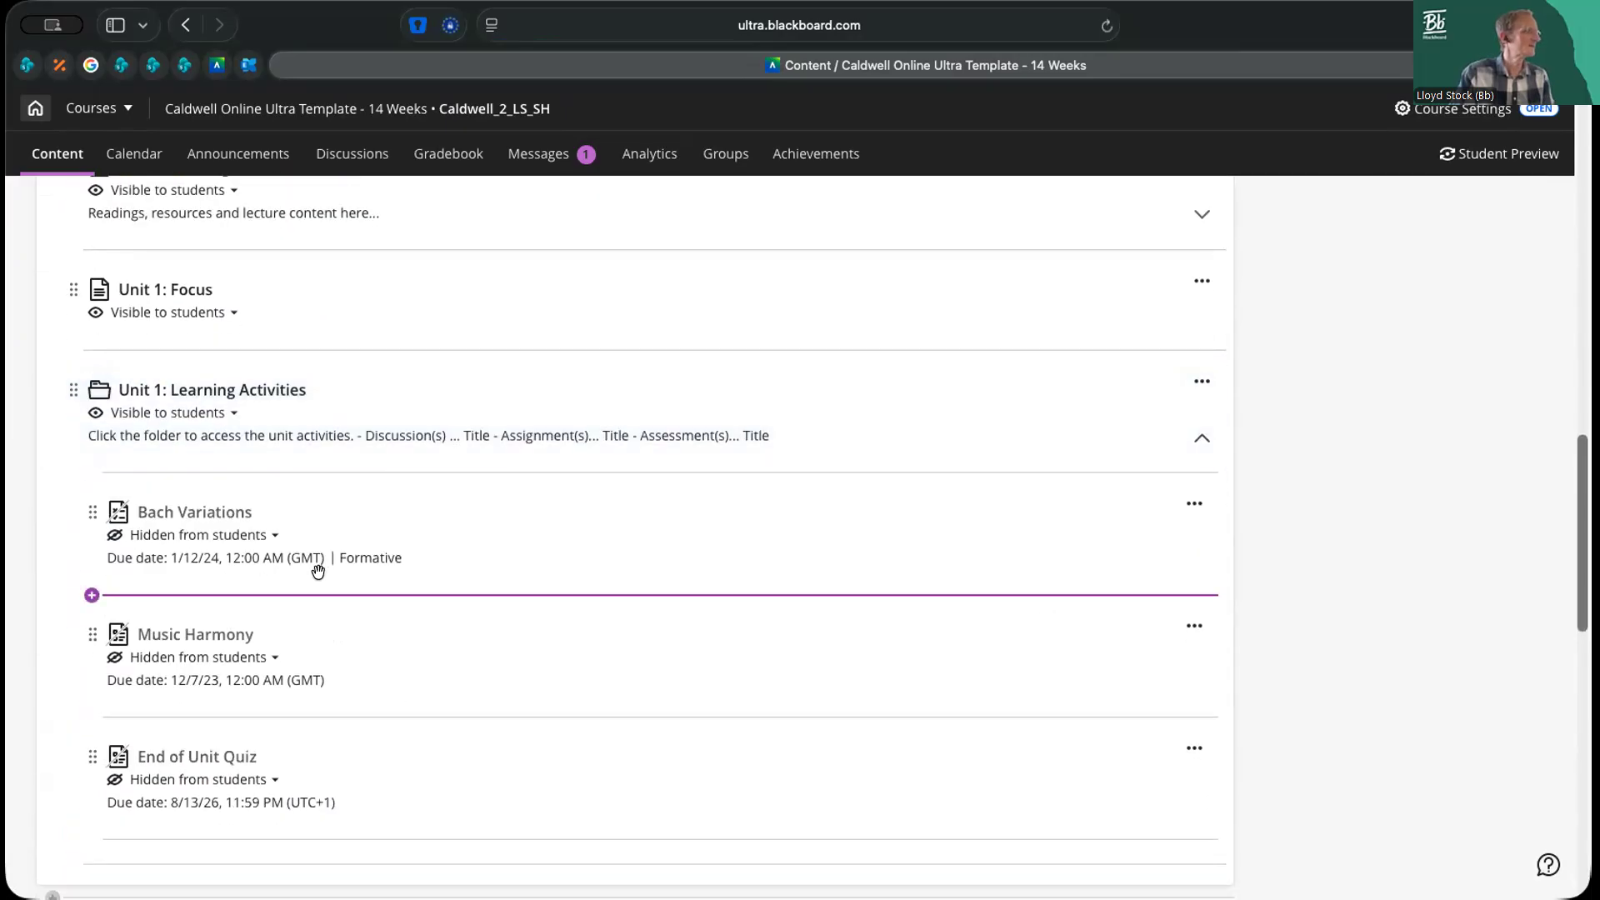
{"action": "left_click", "coordinate": [223, 628]}
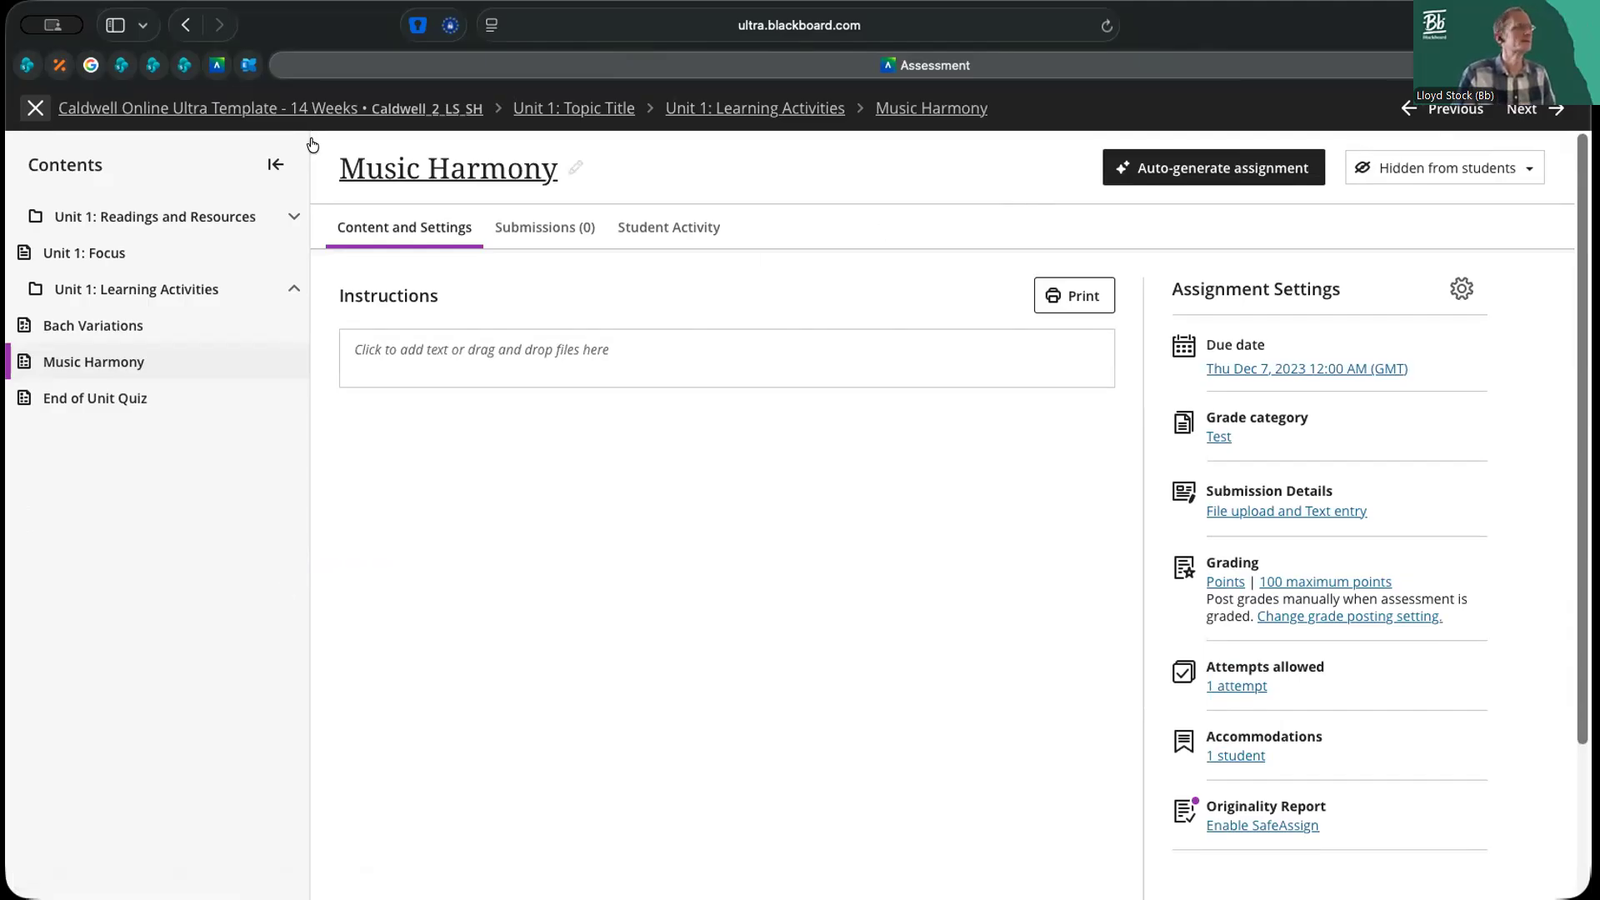
{"action": "left_click", "coordinate": [35, 108]}
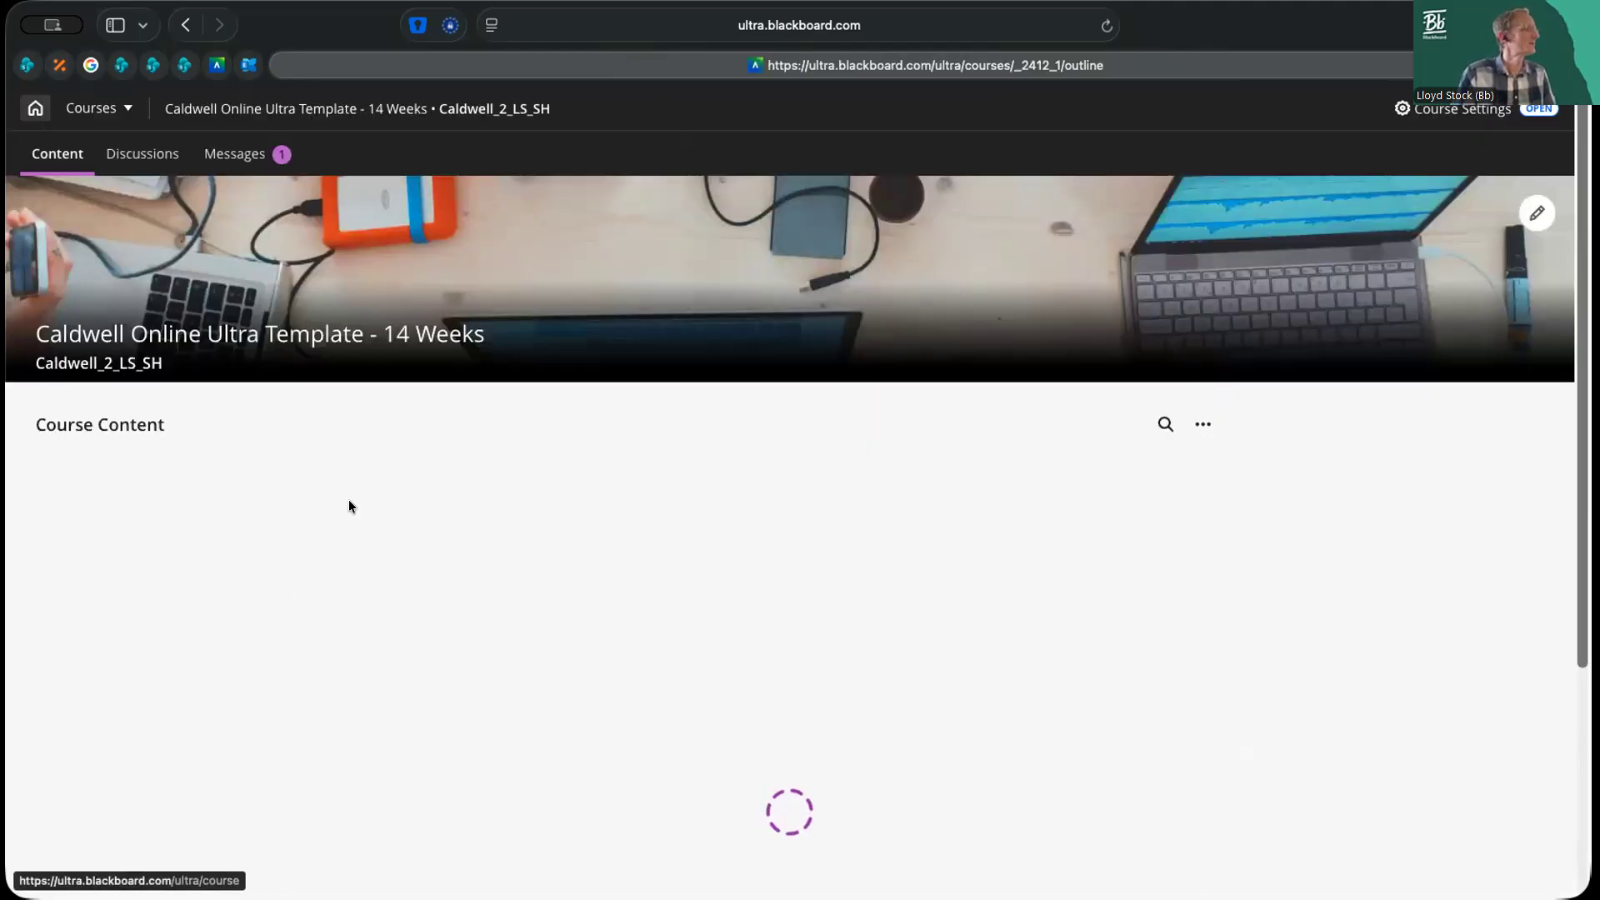
Copy Phase 1 Quiz - Software Patents from Fundamentals of Artificial Intelligence's Phase 1 folder into Unit 1's Learning Activities, directly below Bach Variations
{"action": "left_click", "coordinate": [256, 506]}
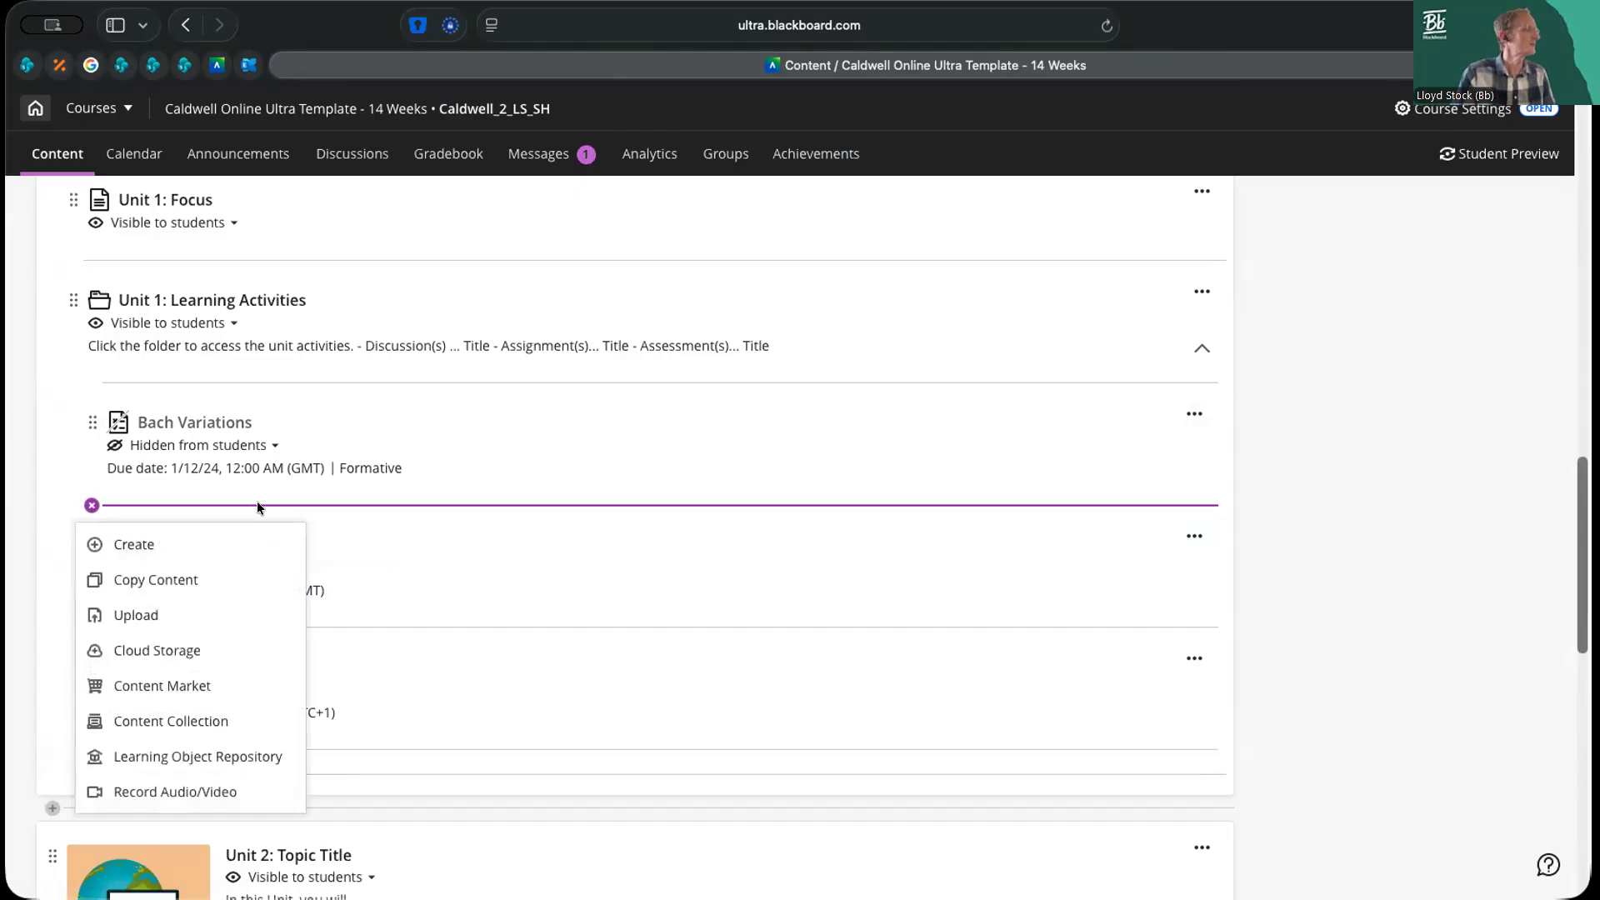
{"action": "left_click", "coordinate": [177, 574]}
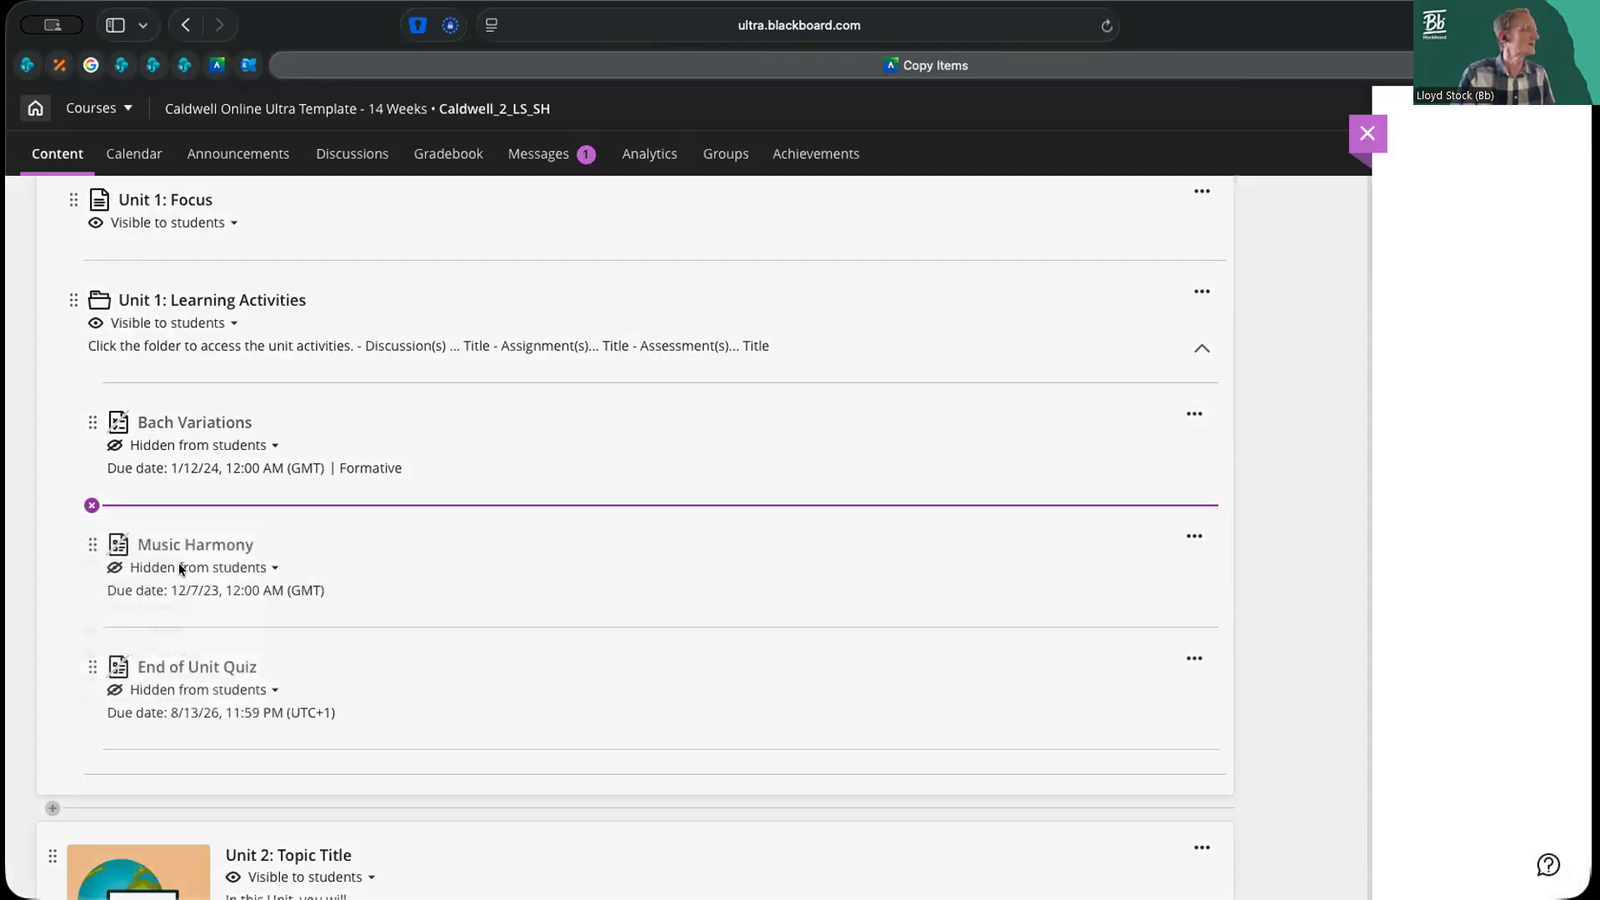
{"action": "left_click", "coordinate": [231, 454]}
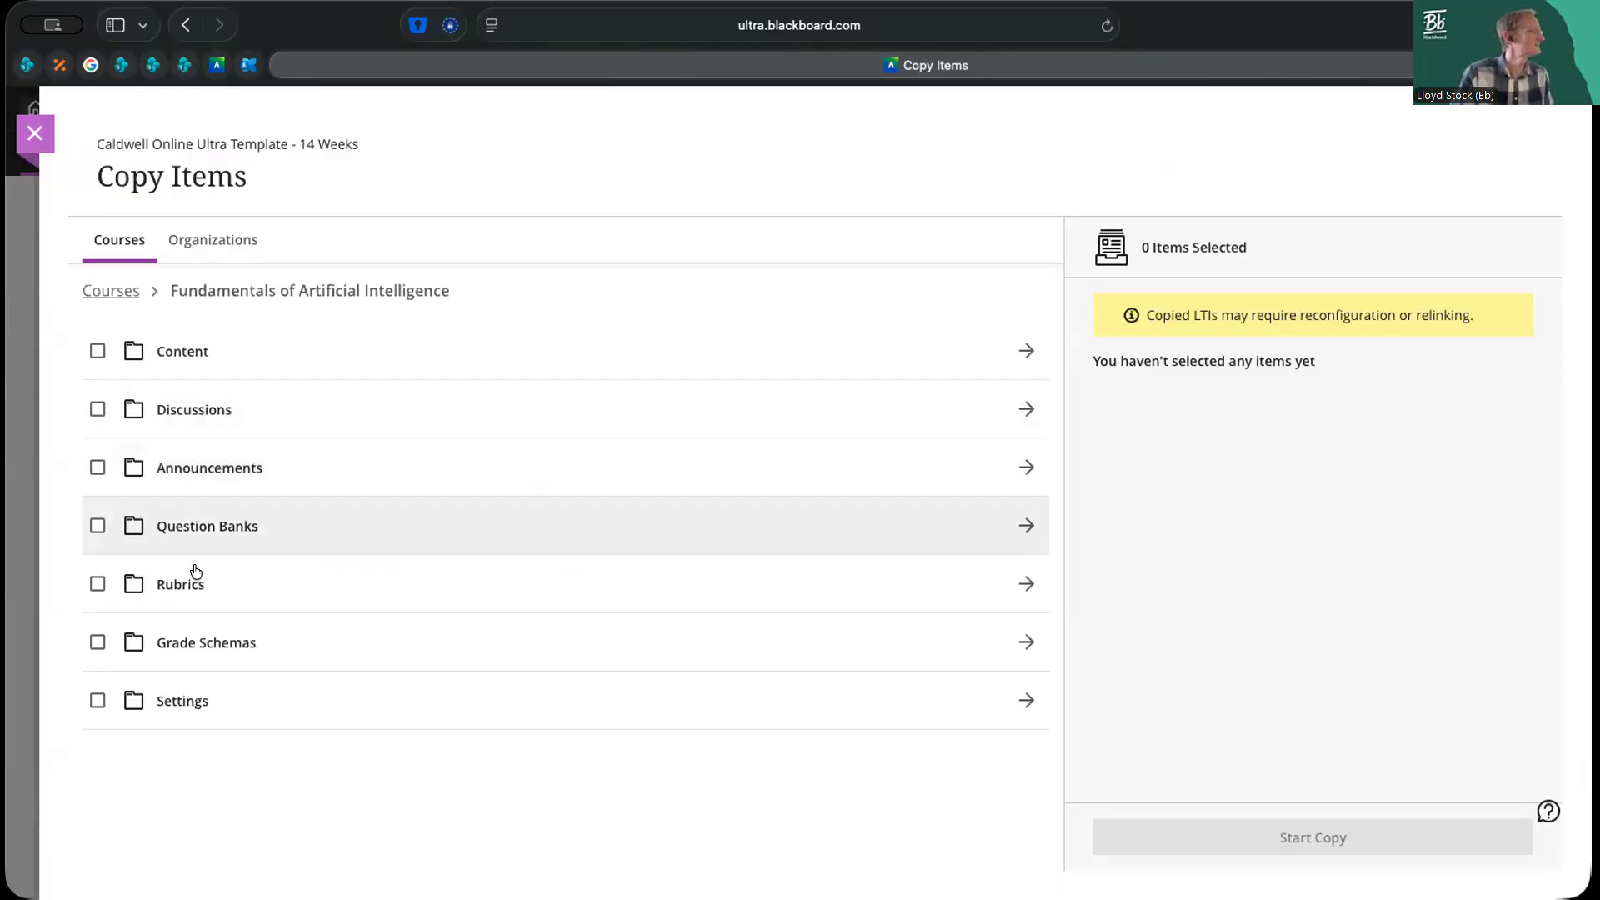
{"action": "left_click", "coordinate": [204, 358]}
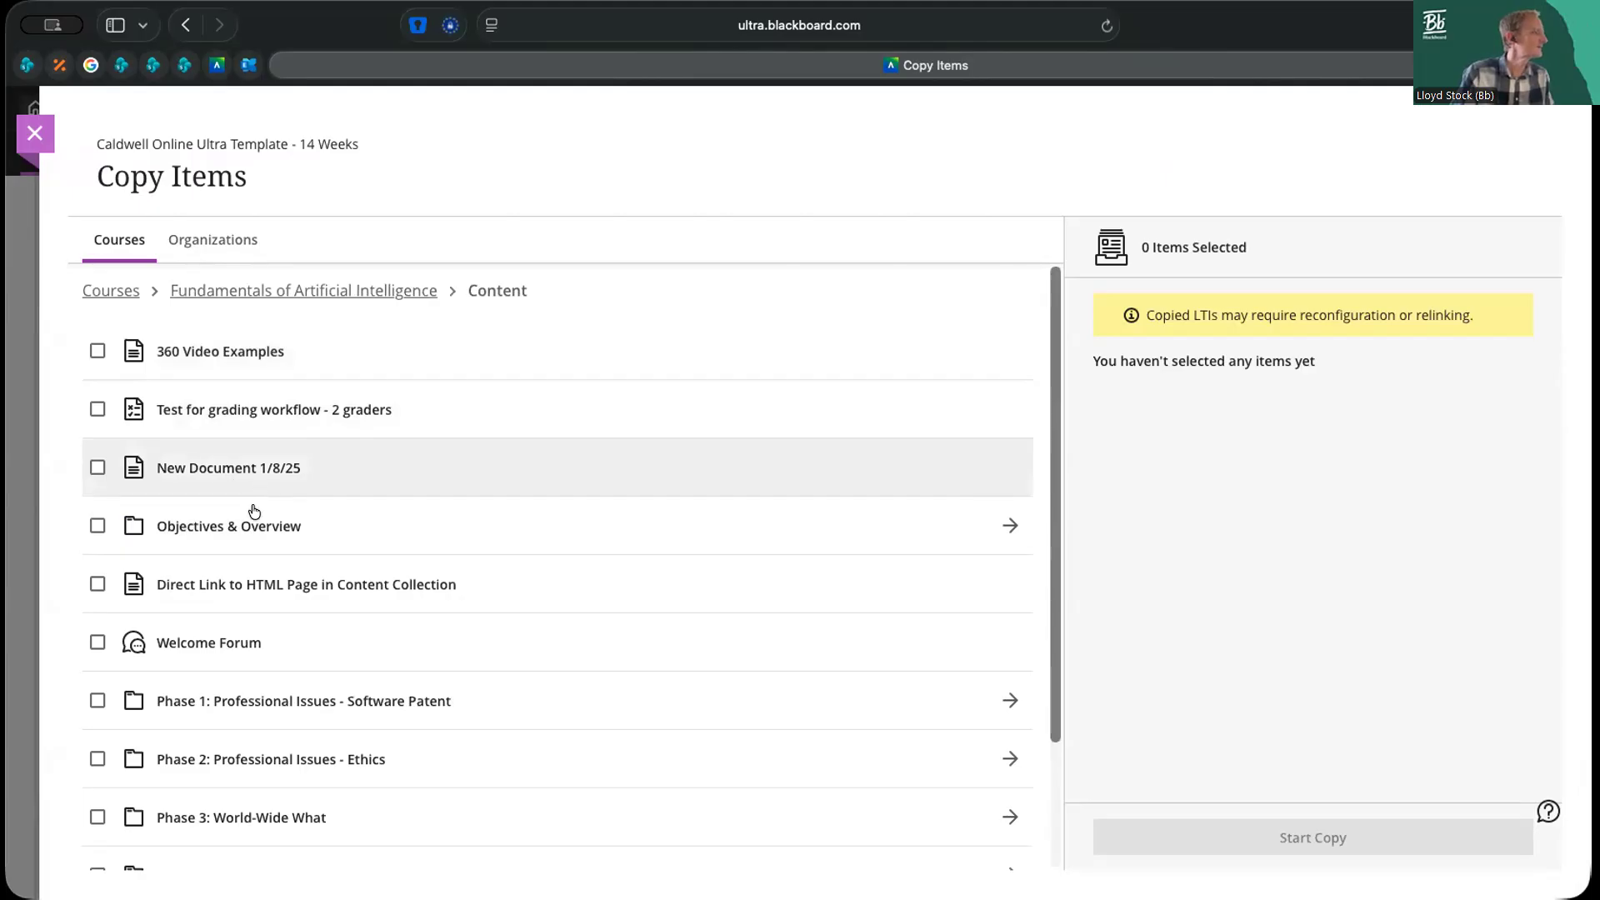
{"action": "scroll", "coordinate": [250, 504], "scroll_direction": "down", "scroll_amount": 3}
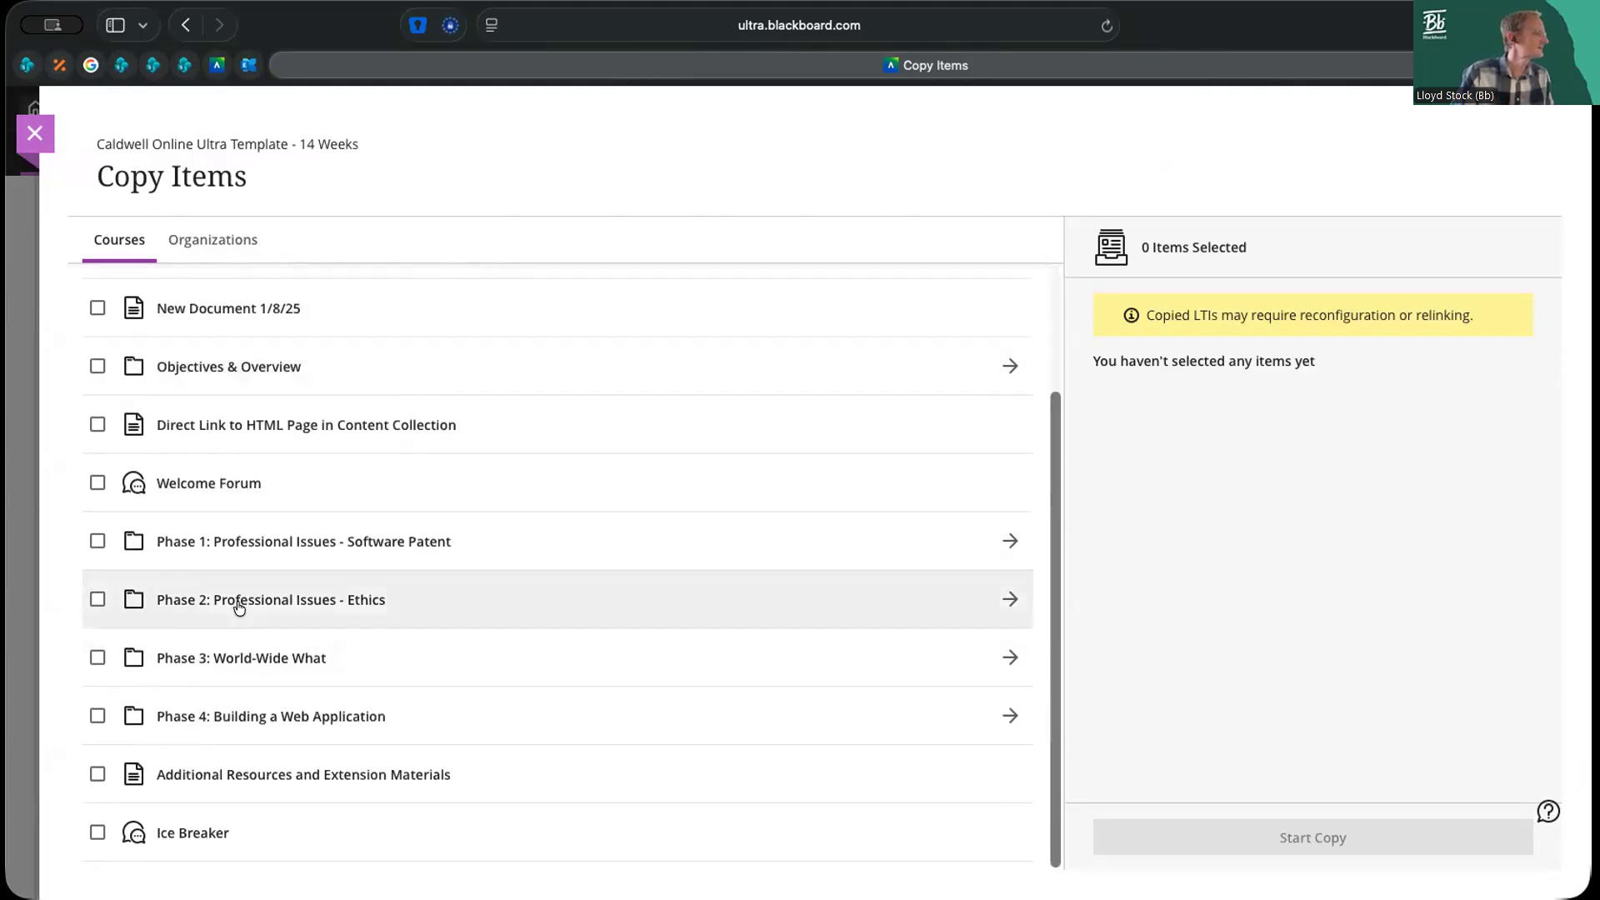
{"action": "left_click", "coordinate": [241, 547]}
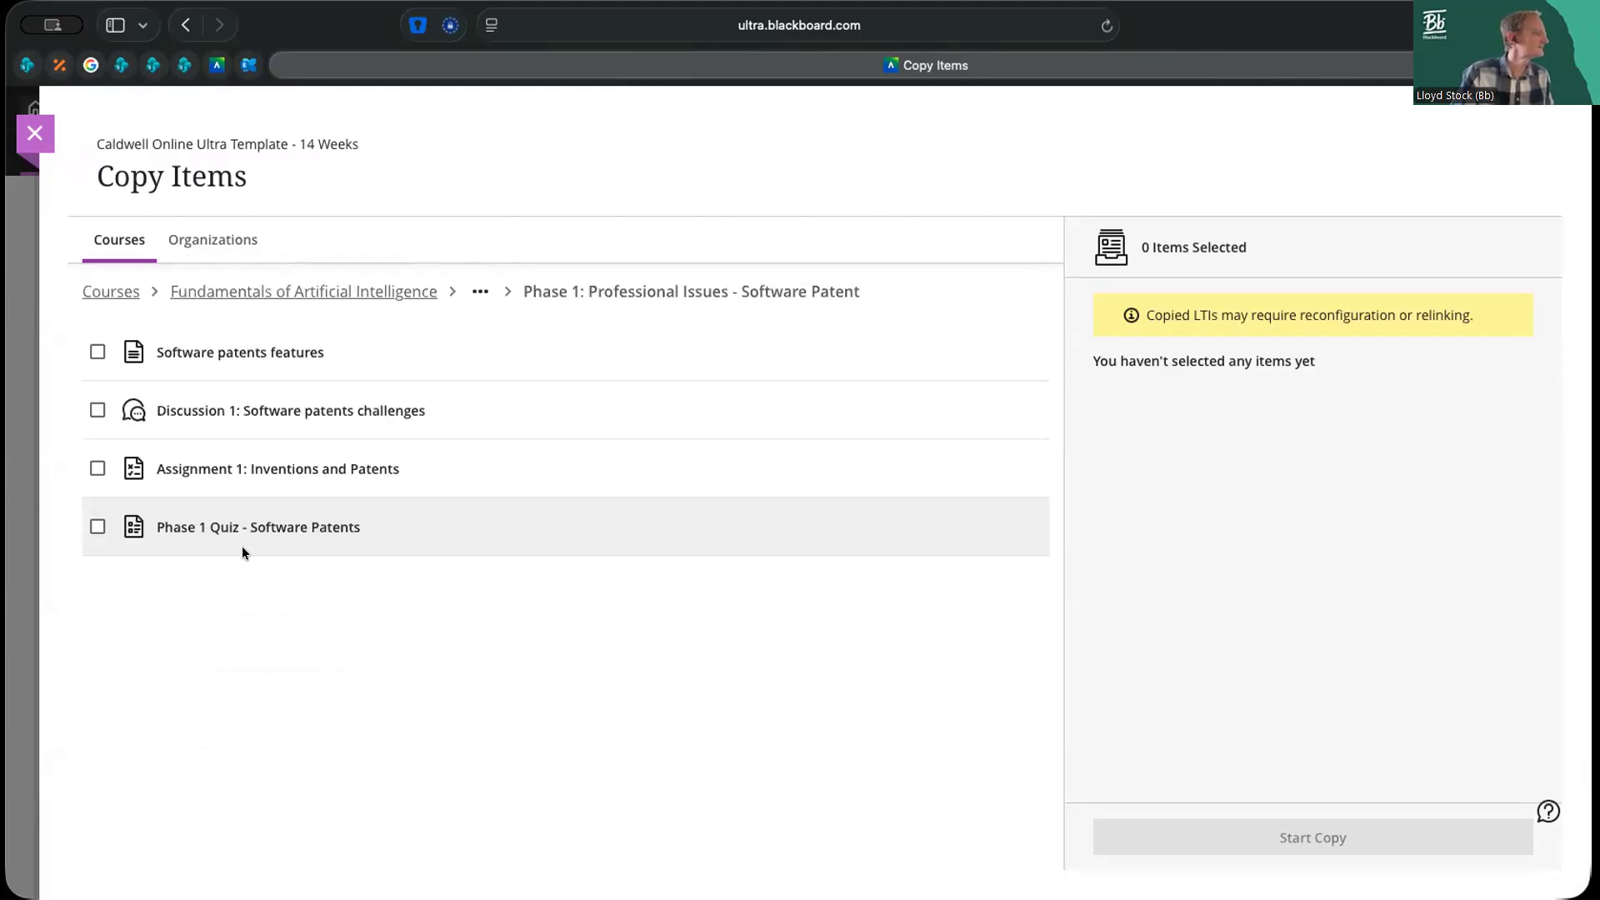
{"action": "left_click", "coordinate": [97, 526]}
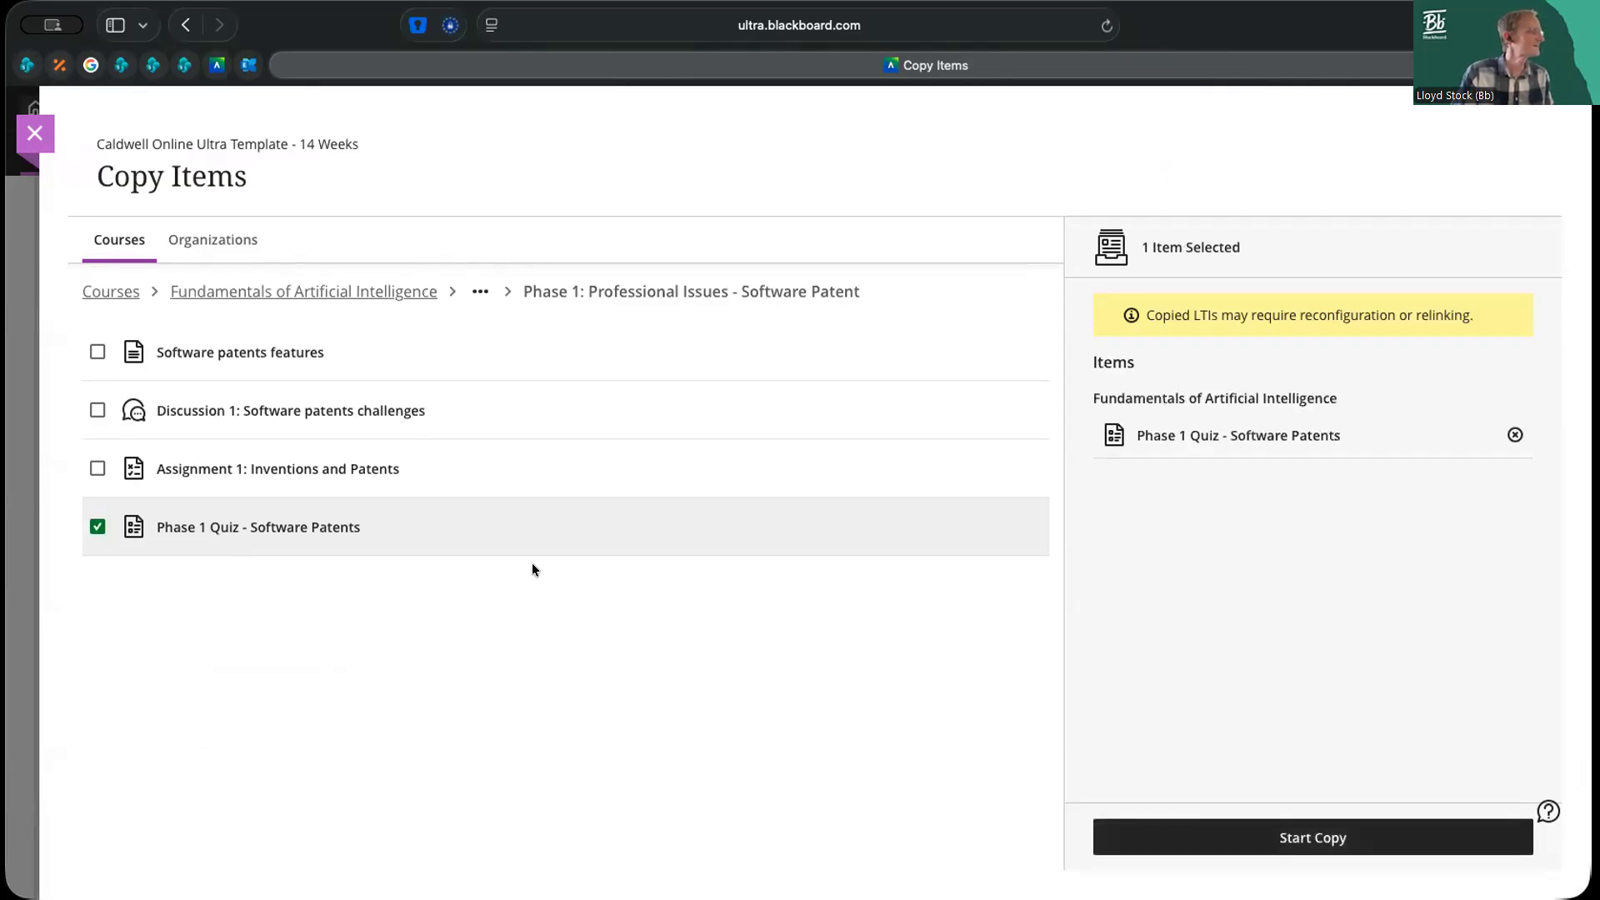
{"action": "left_click", "coordinate": [1334, 837]}
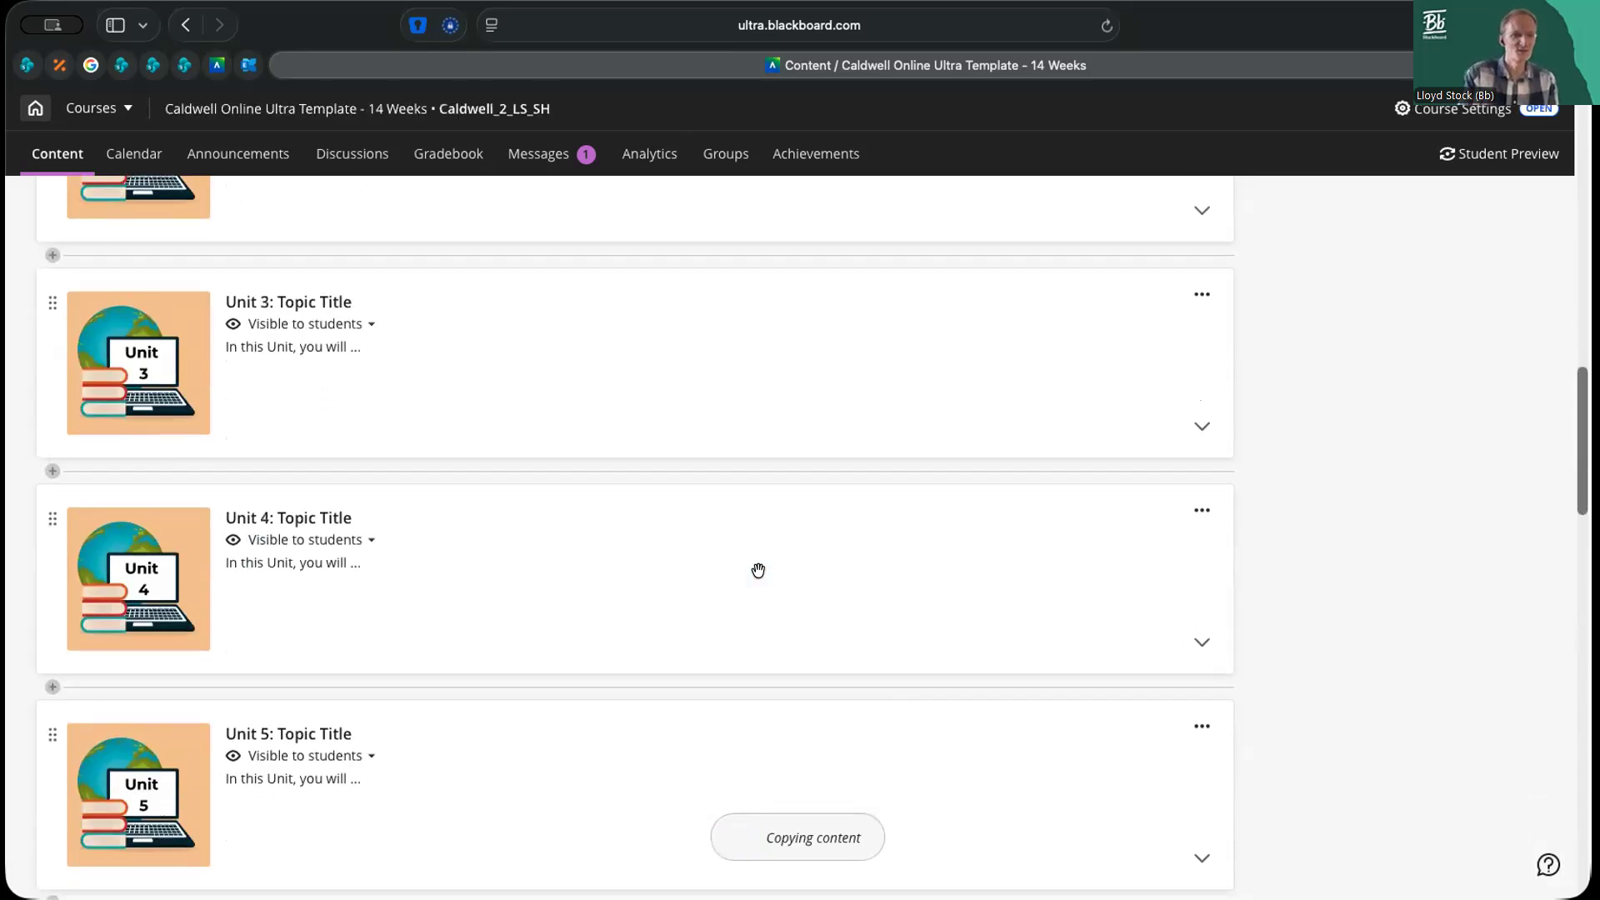
Expand Unit 1: Topic Title and check its Learning Activities folder for the copied Phase 1 quiz
{"action": "scroll", "coordinate": [1100, 554], "scroll_direction": "up", "scroll_amount": 5}
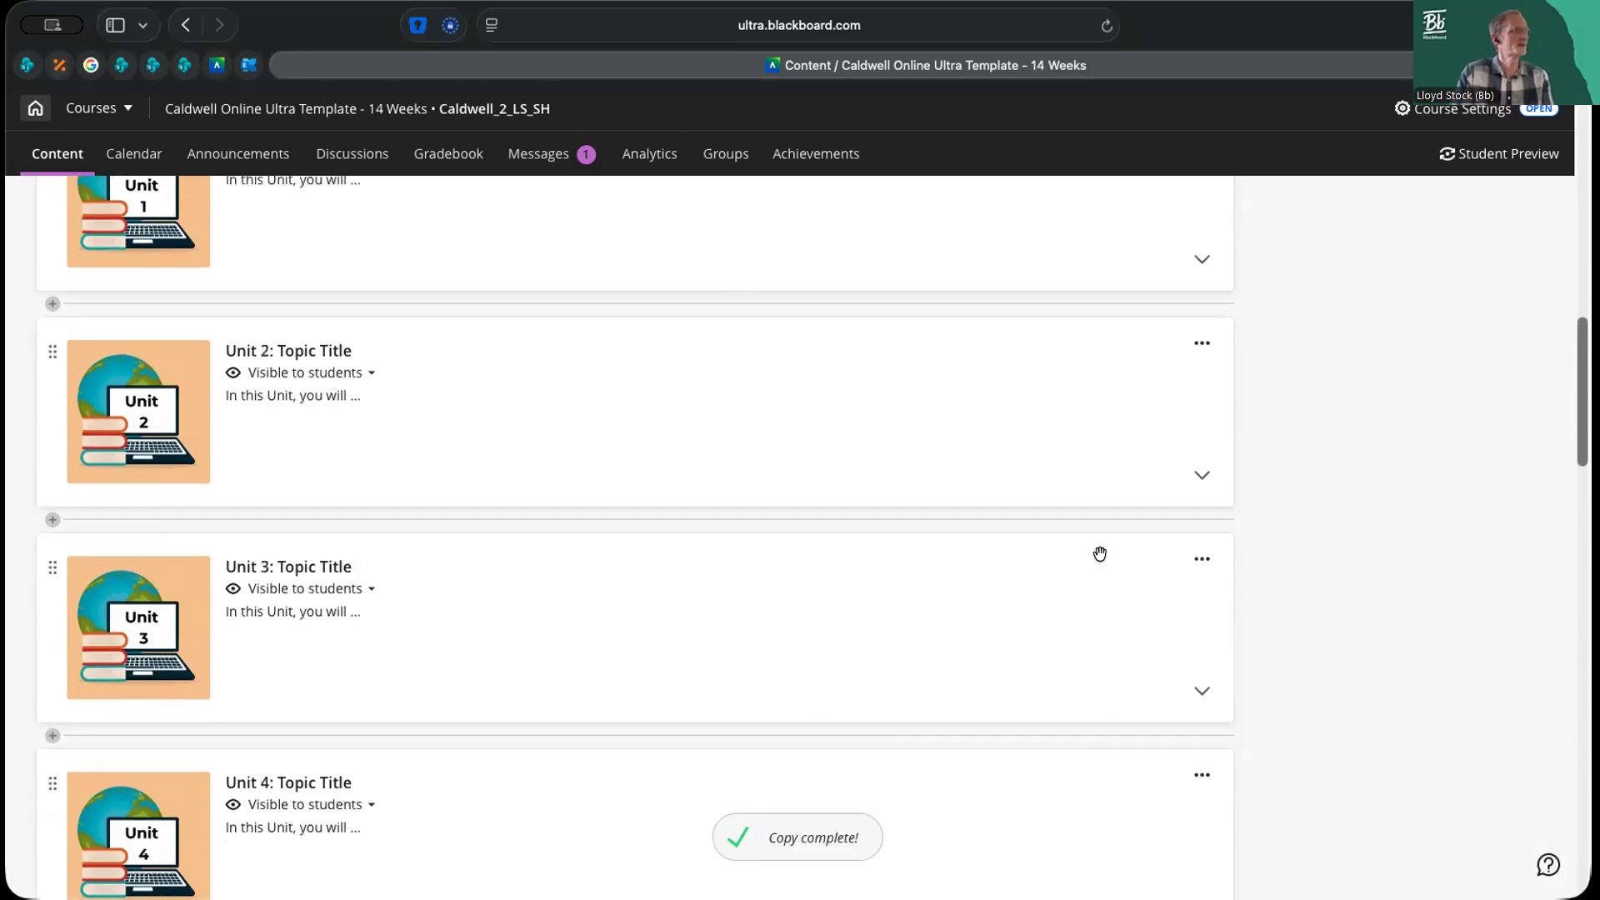
{"action": "left_click", "coordinate": [1201, 423]}
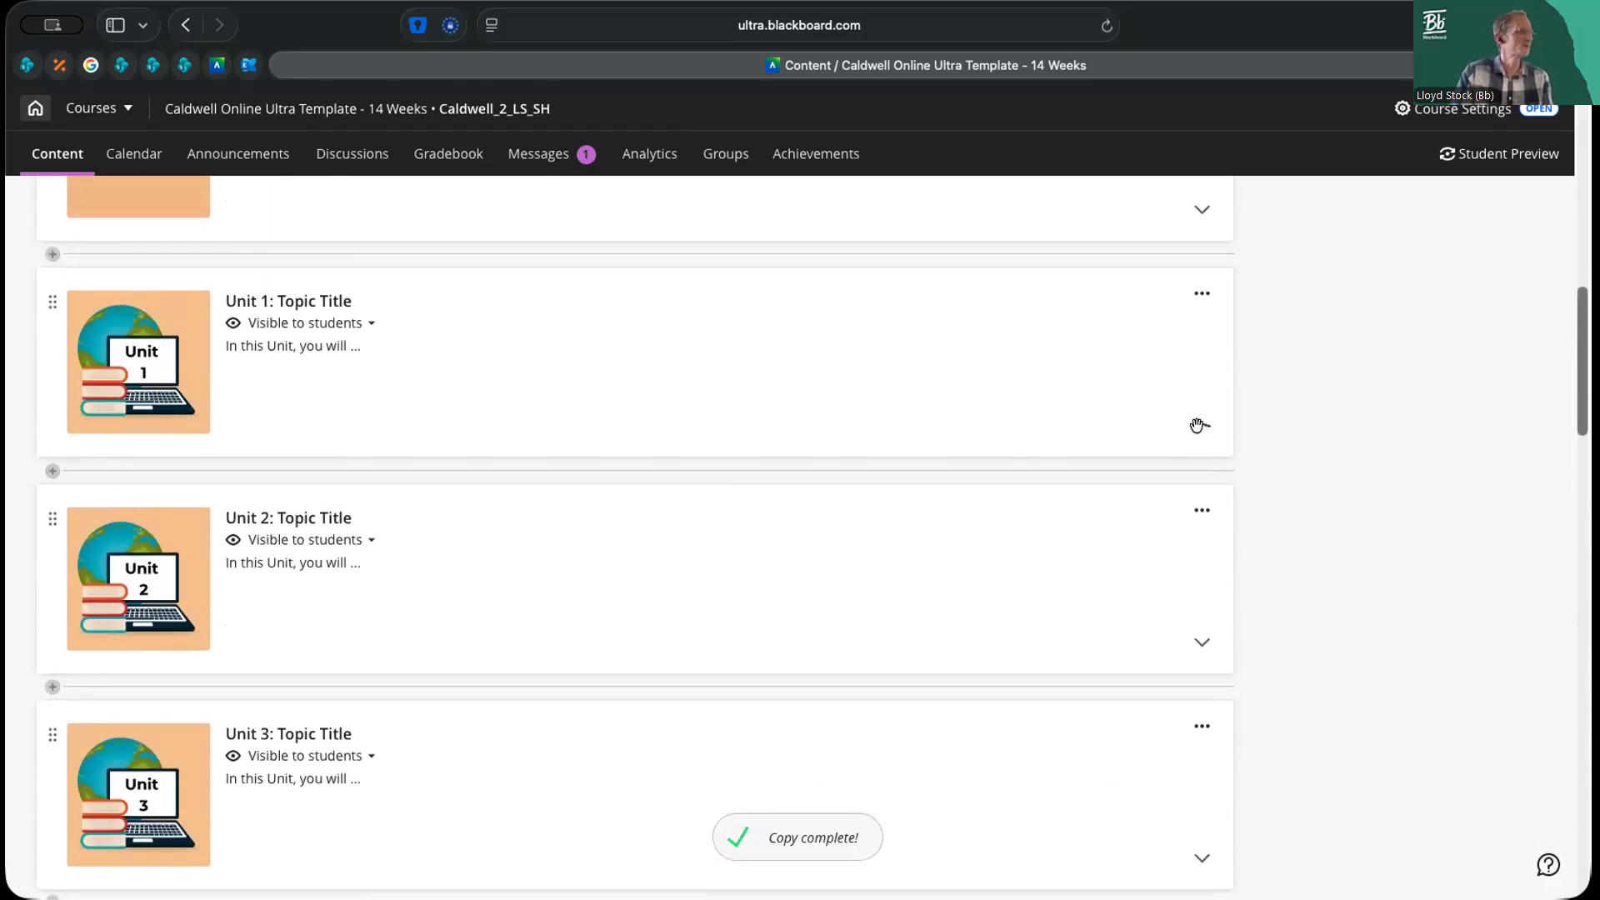
{"action": "scroll", "coordinate": [934, 520], "scroll_direction": "down", "scroll_amount": 5}
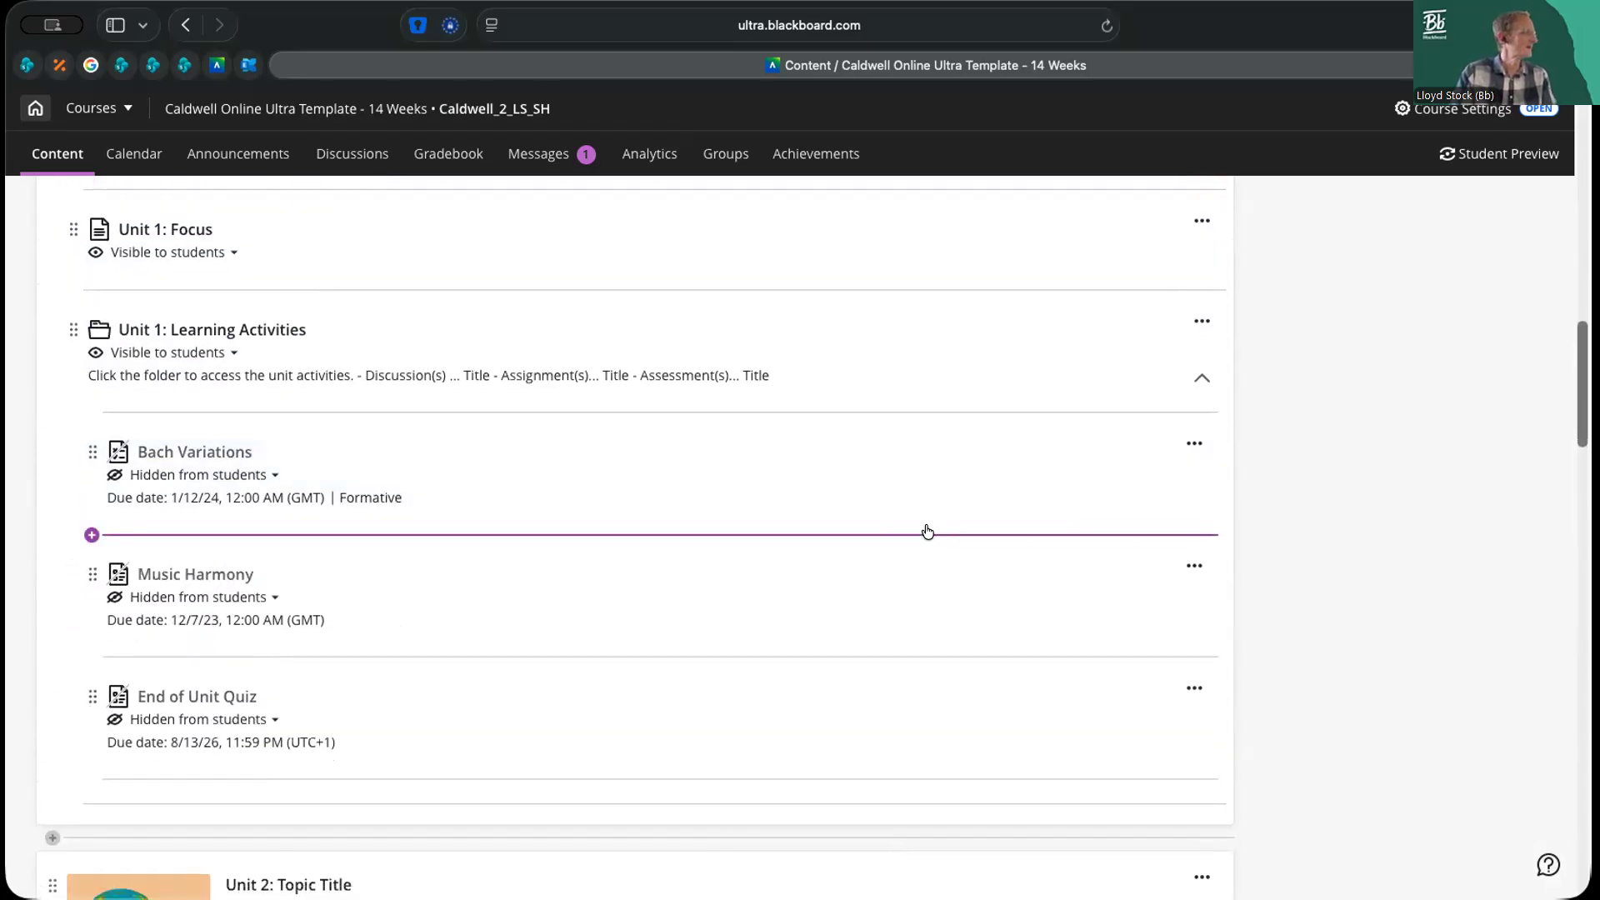
Reload the course content, expand Unit 1's Learning Activities folder, and review the copied Phase 1 Quiz - Software Patents
{"action": "key", "text": "super+r"}
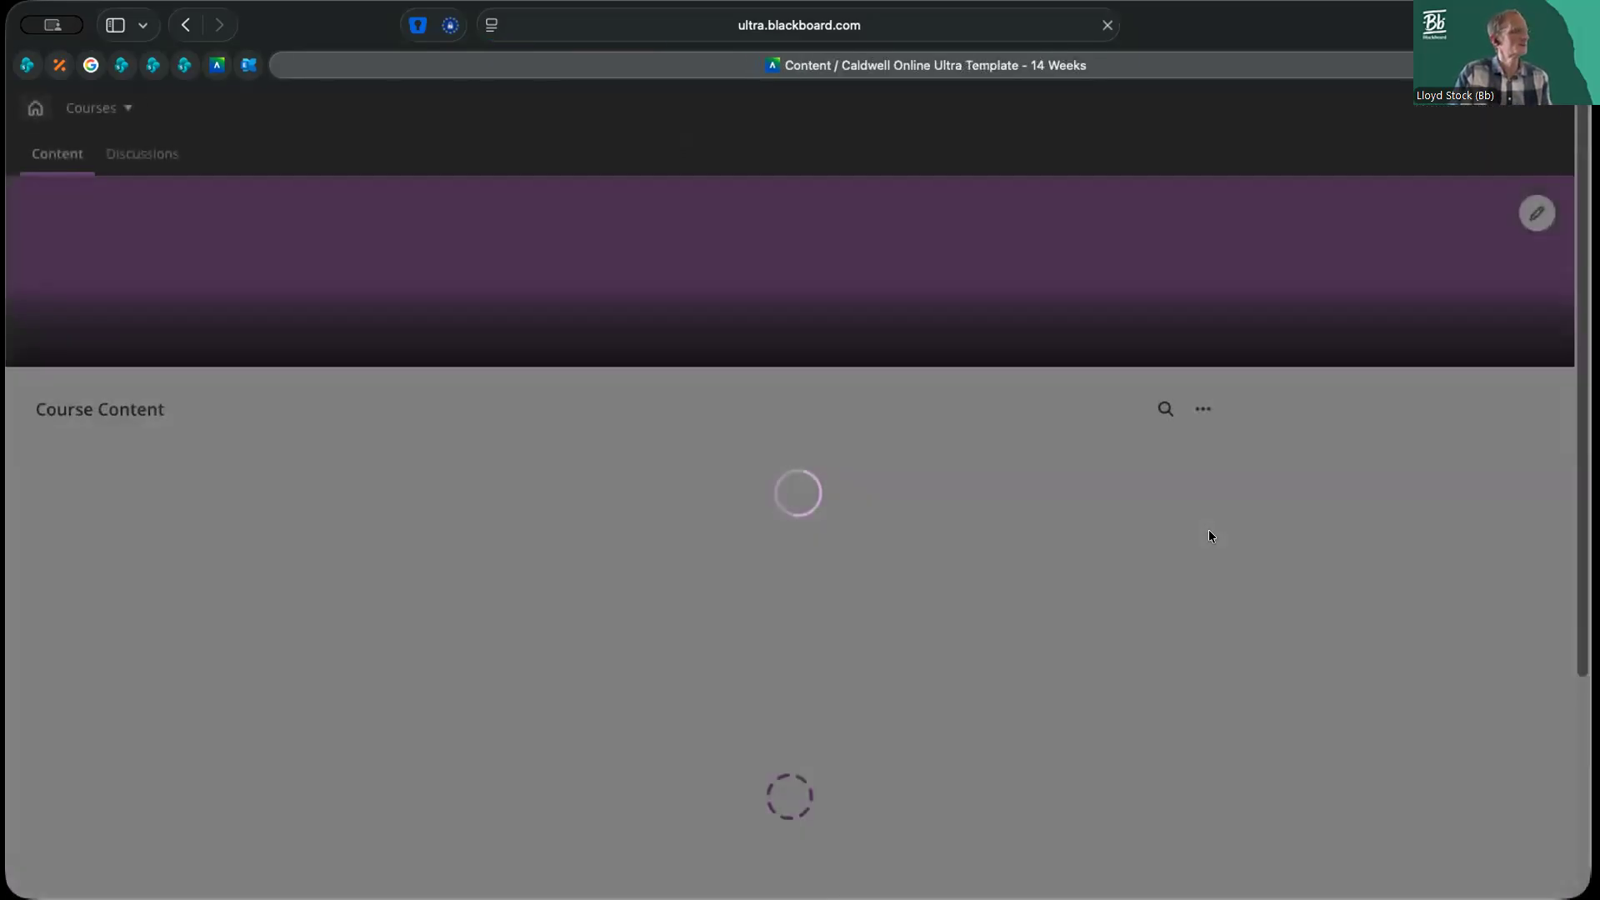
{"action": "scroll", "coordinate": [1206, 575], "scroll_direction": "down", "scroll_amount": 10}
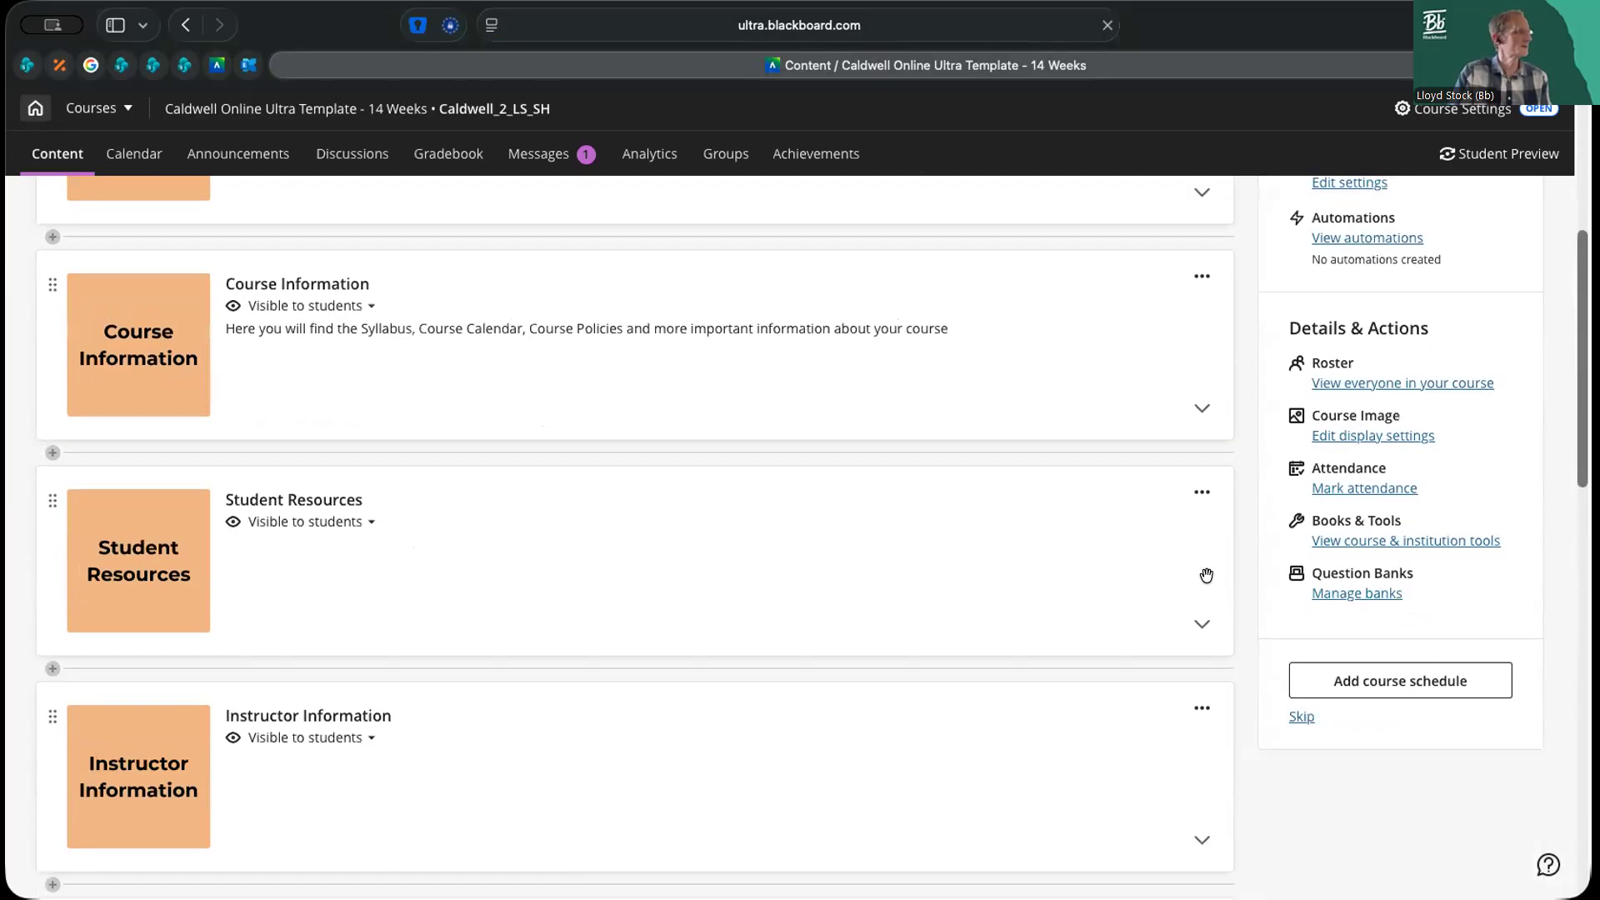
{"action": "left_click", "coordinate": [1201, 534]}
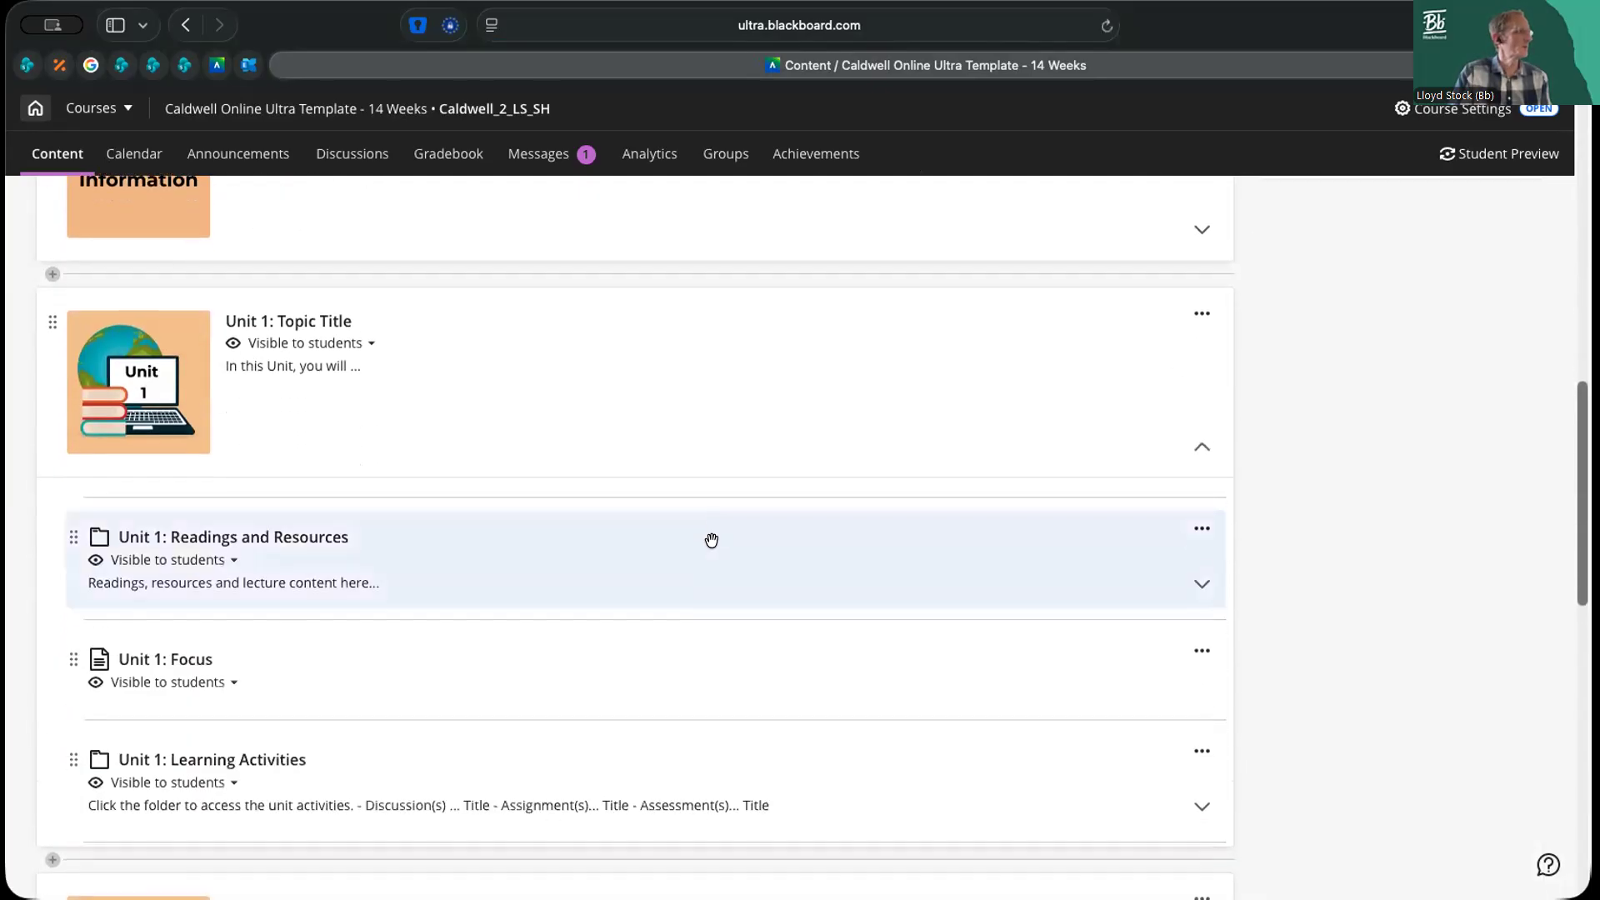
{"action": "scroll", "coordinate": [691, 550], "scroll_direction": "down", "scroll_amount": 1}
{"action": "left_click", "coordinate": [1198, 745]}
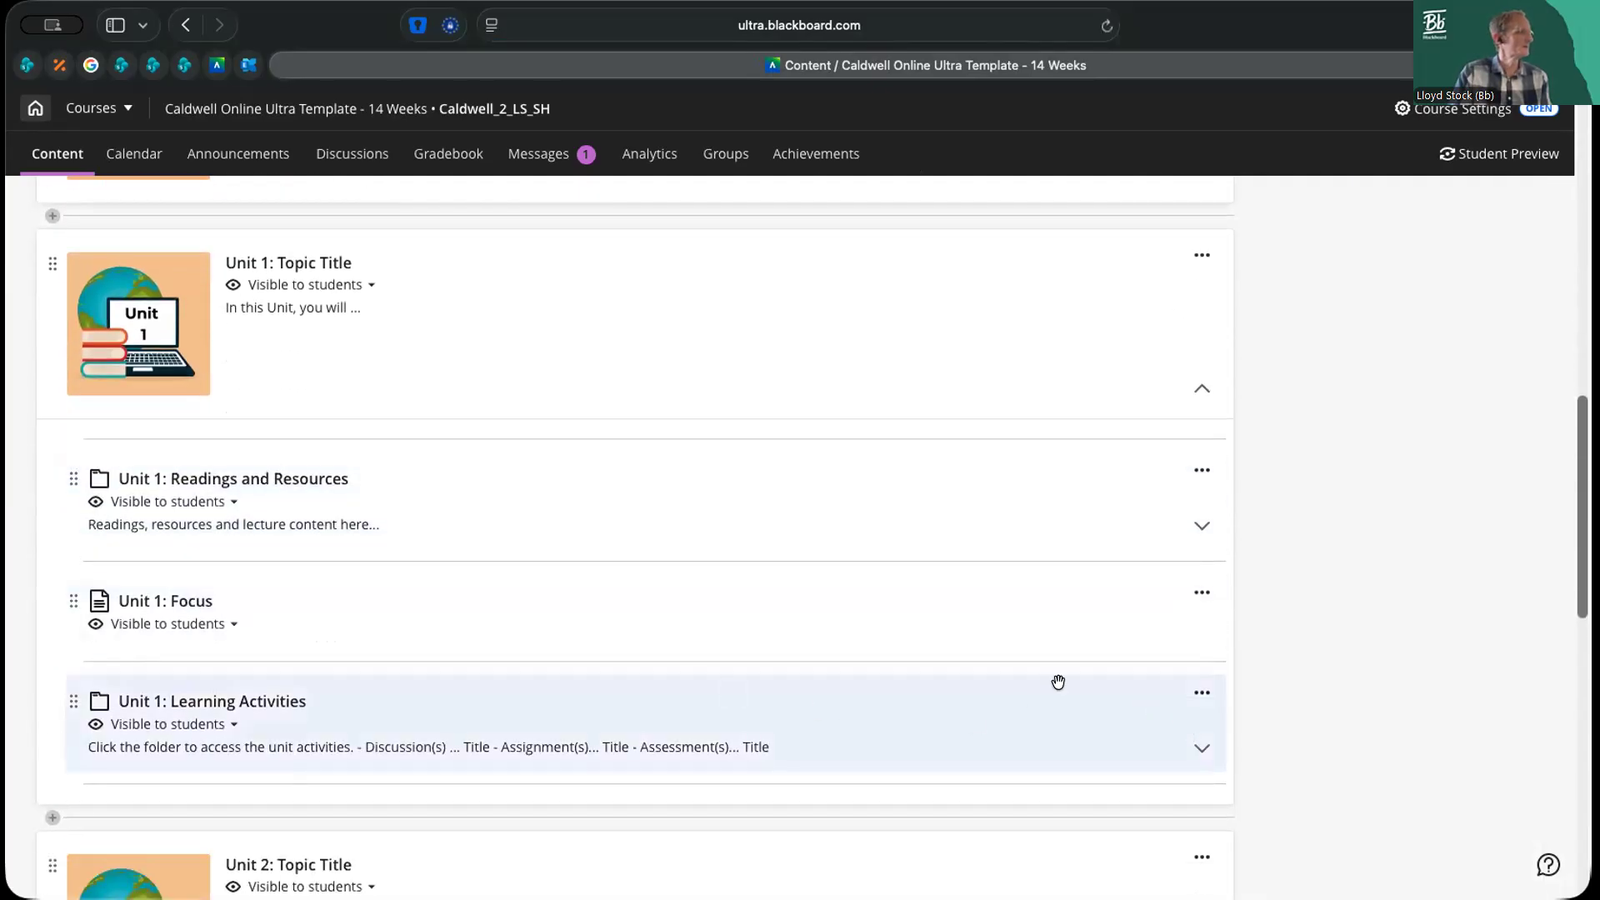
{"action": "scroll", "coordinate": [942, 642], "scroll_direction": "down", "scroll_amount": 4}
{"action": "scroll", "coordinate": [942, 634], "scroll_direction": "down", "scroll_amount": 1}
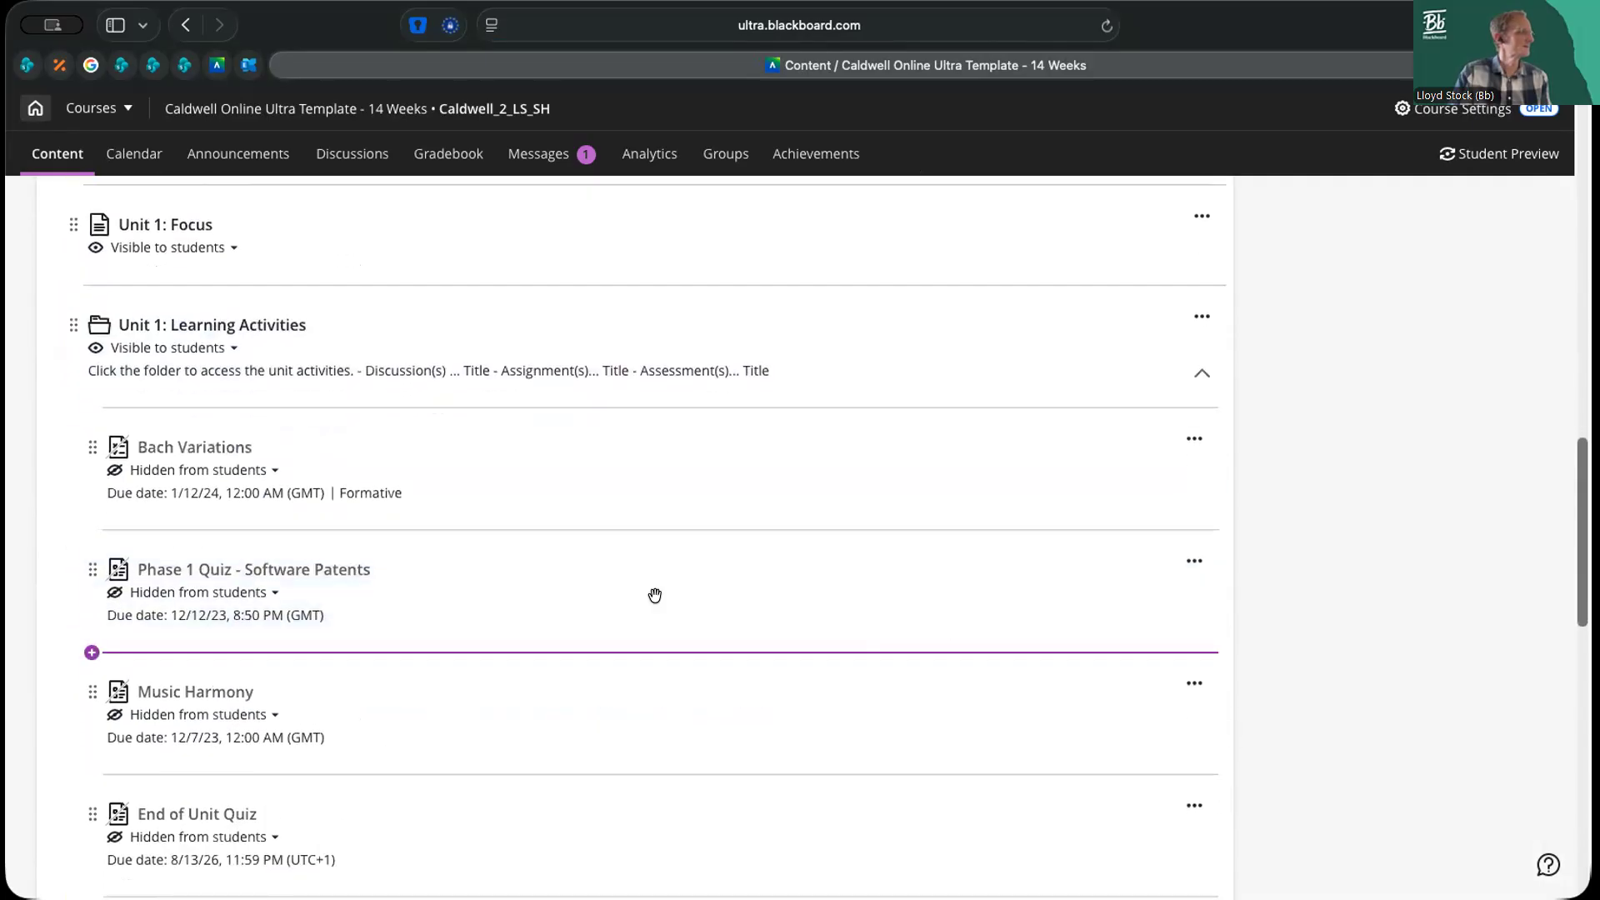
{"action": "left_click", "coordinate": [231, 572]}
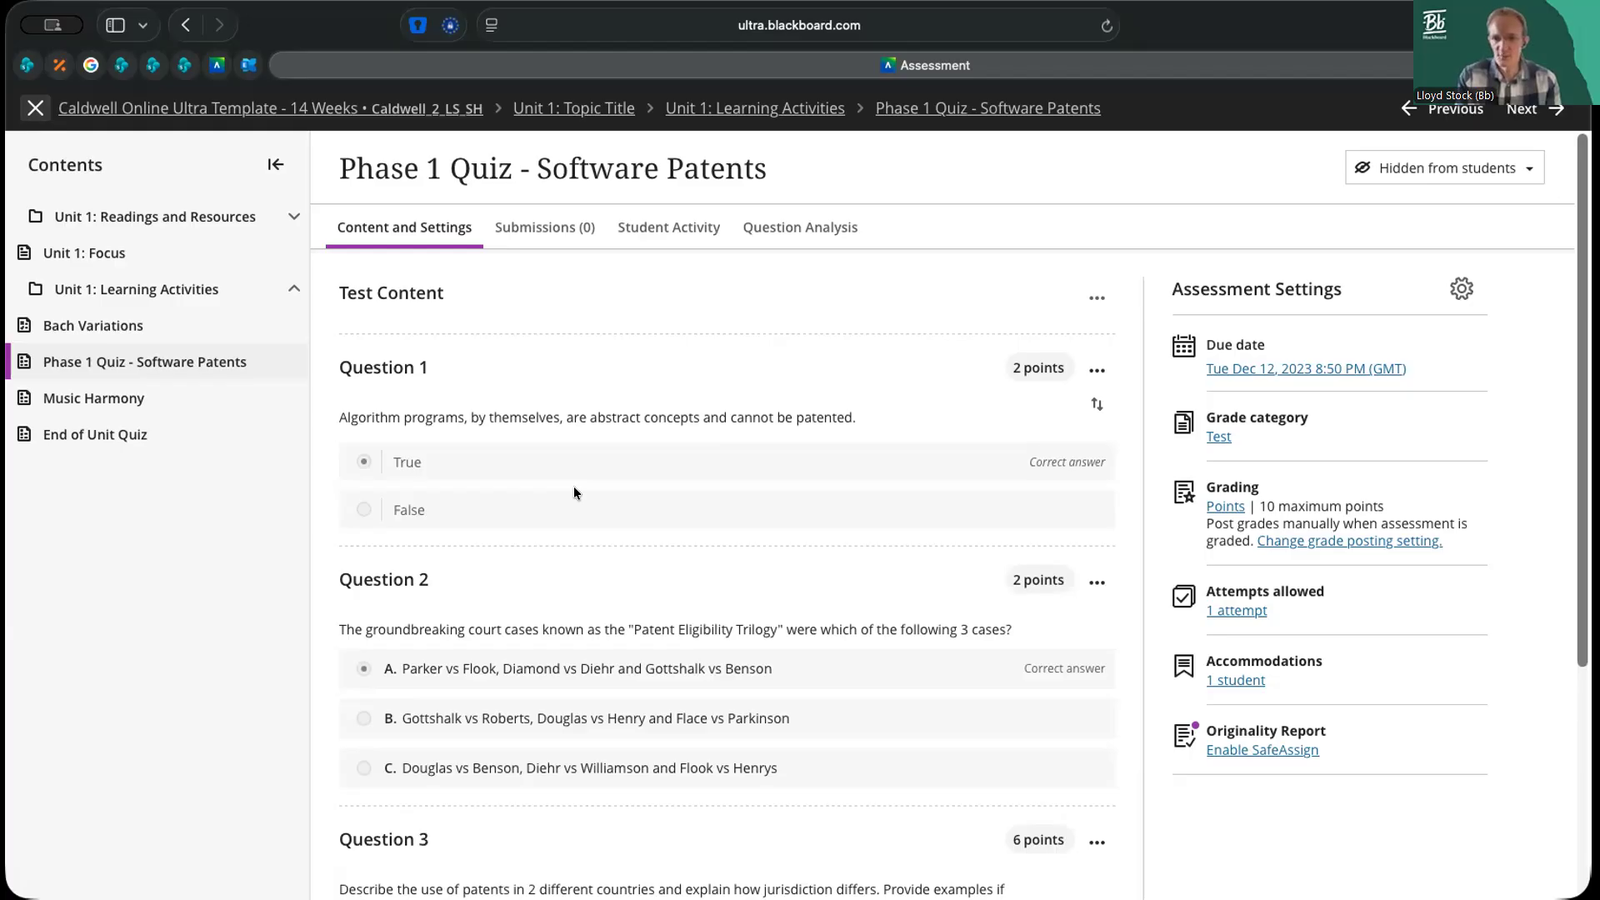
{"action": "left_click", "coordinate": [35, 108]}
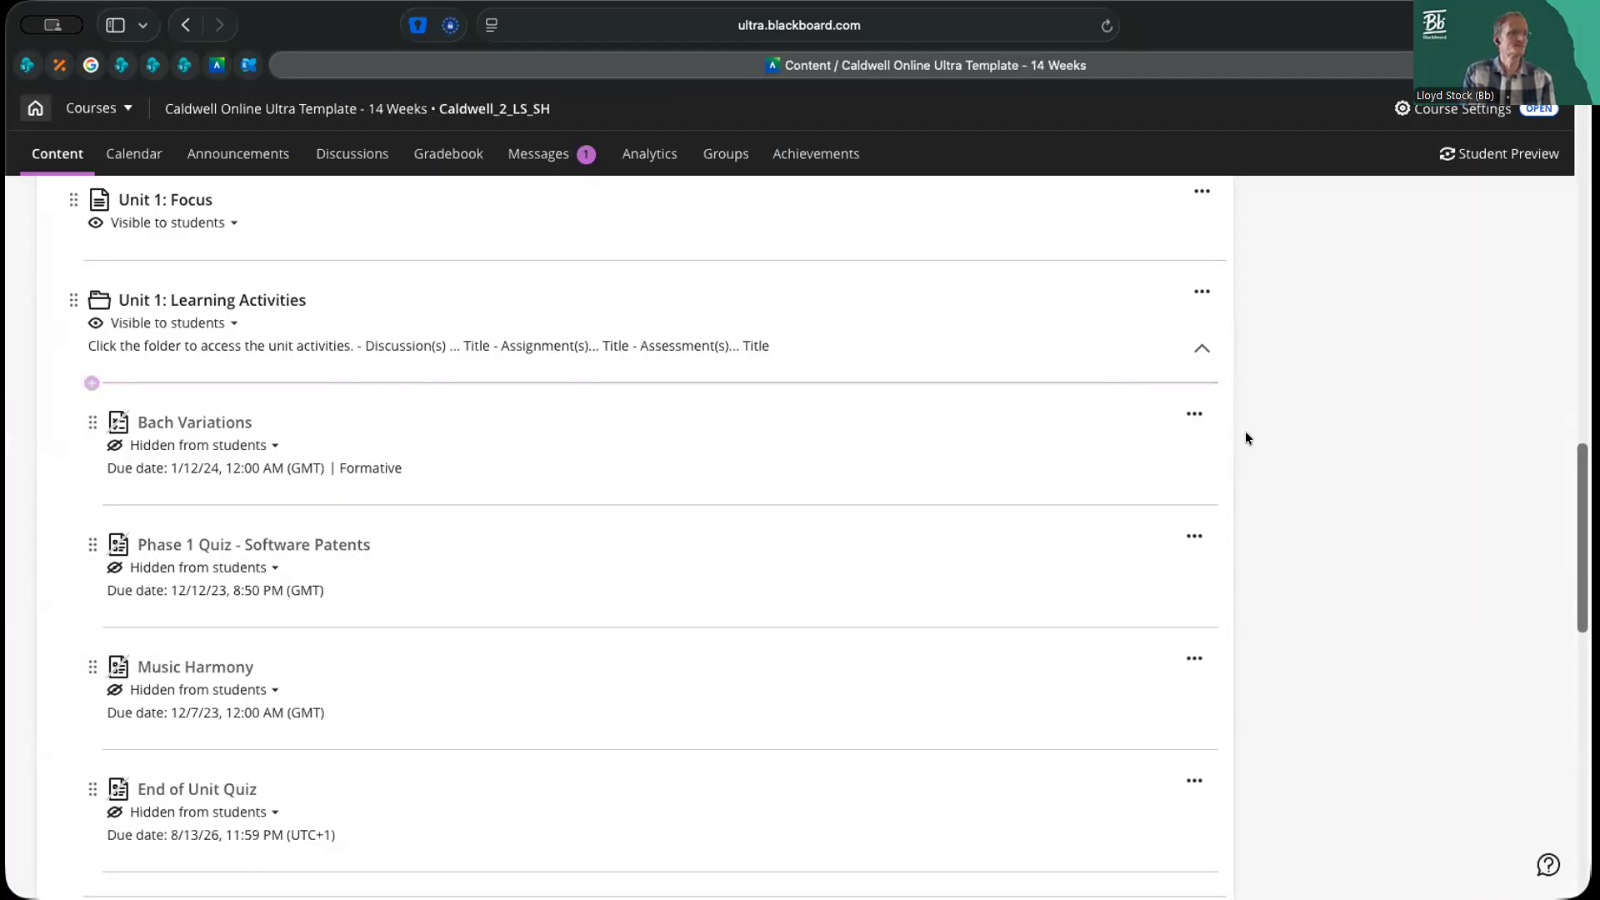
{"action": "scroll", "coordinate": [1245, 434], "scroll_direction": "up", "scroll_amount": 10}
{"action": "scroll", "coordinate": [1247, 438], "scroll_direction": "up", "scroll_amount": 5}
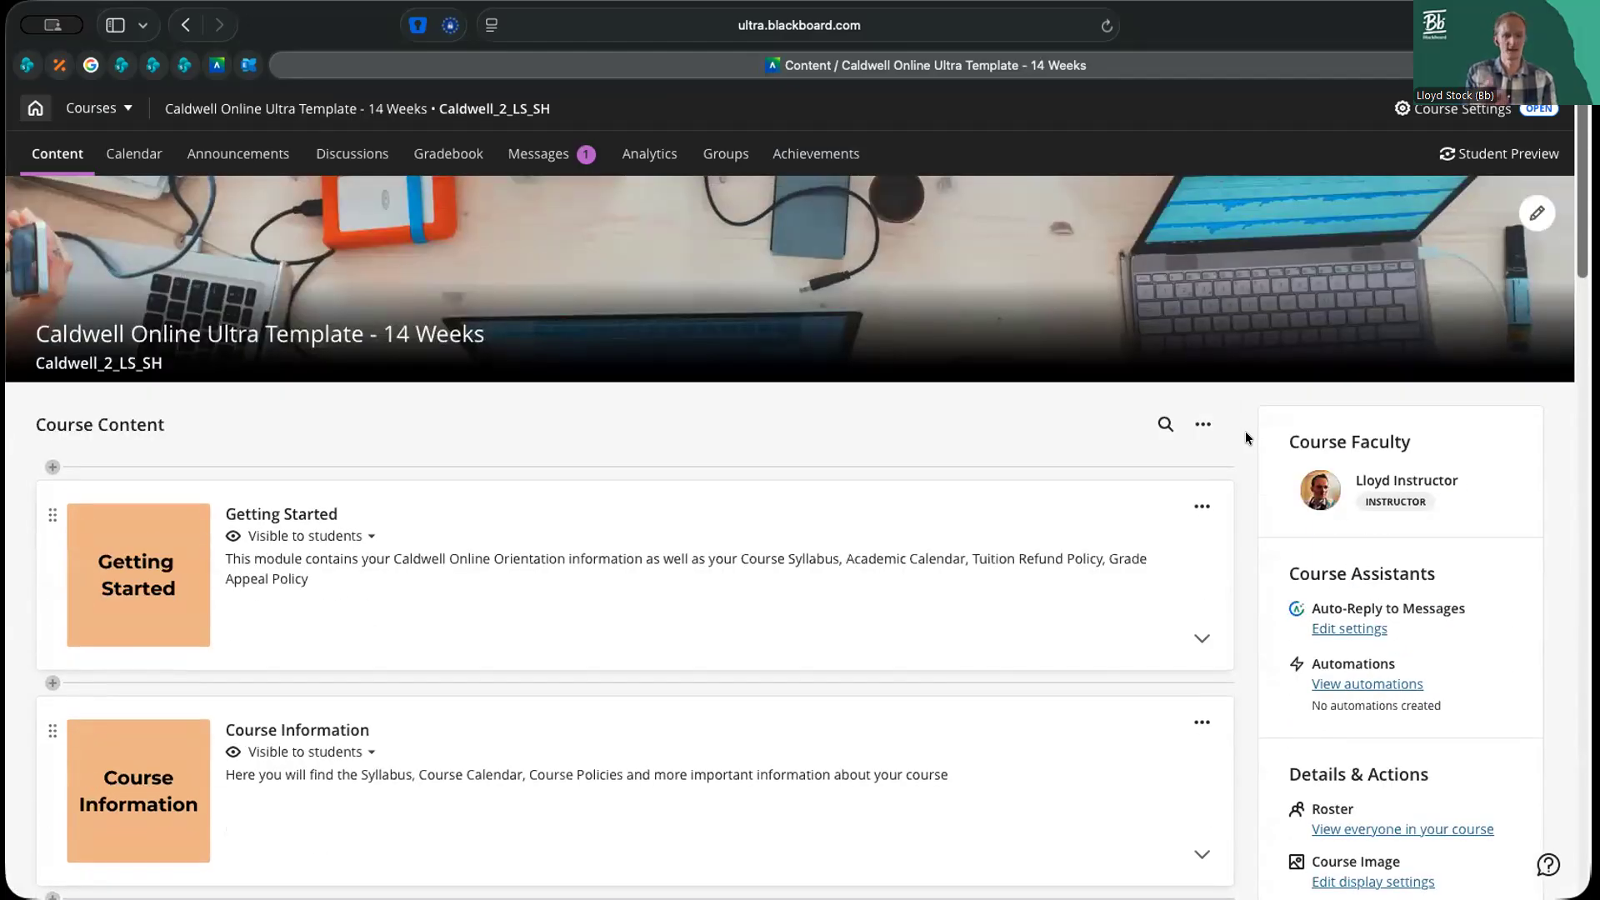
{"action": "left_click", "coordinate": [1204, 424]}
{"action": "left_click", "coordinate": [1047, 539]}
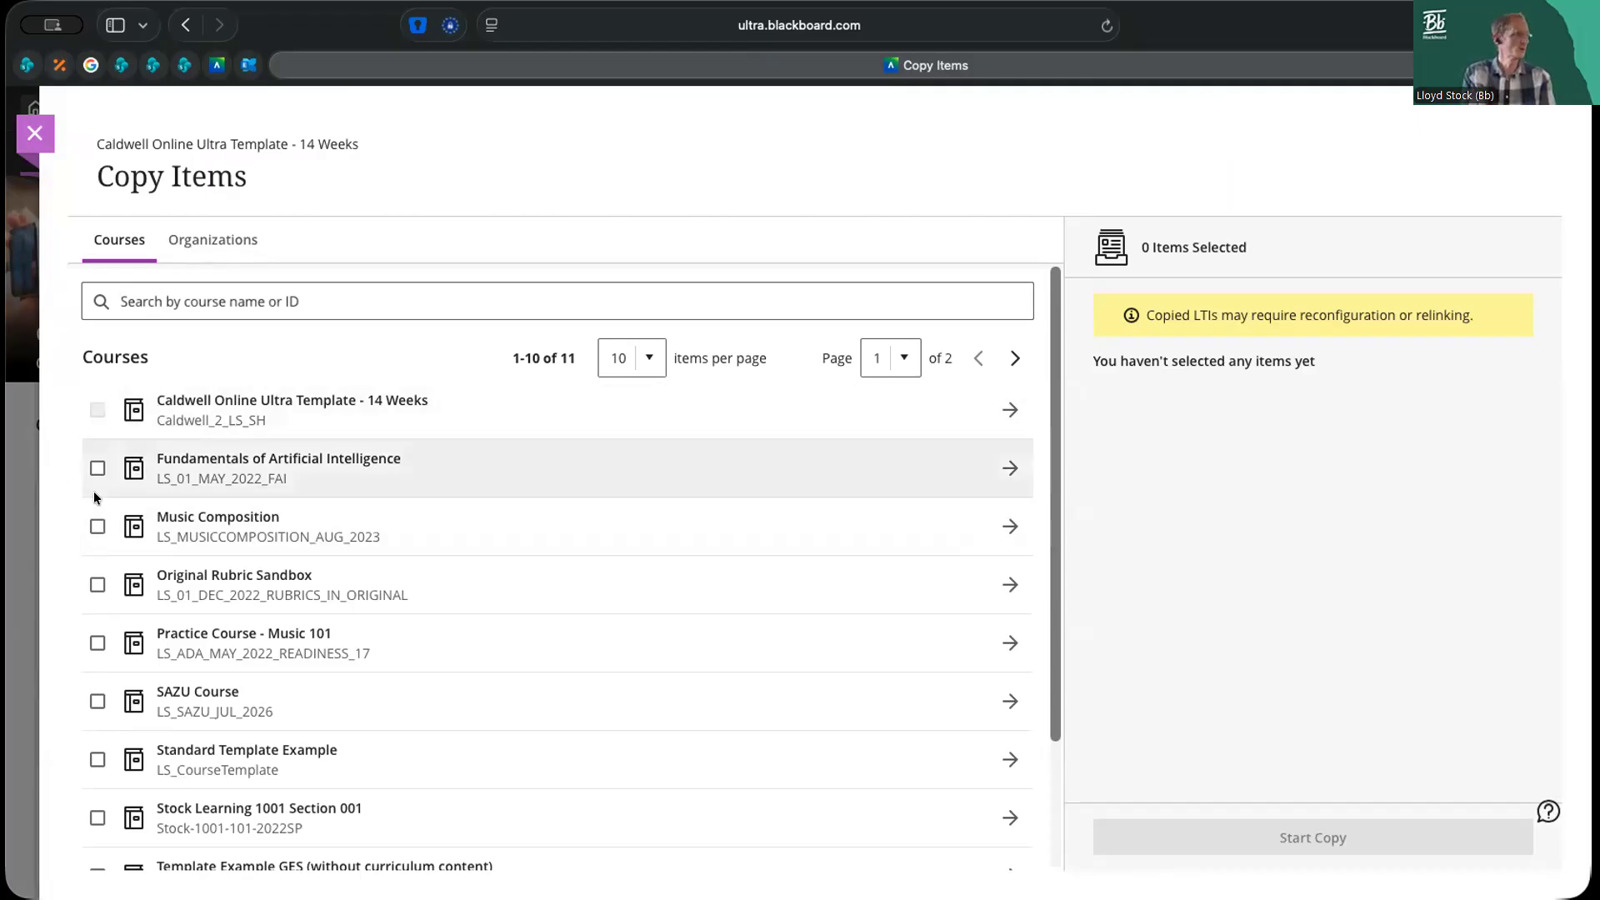
{"action": "left_click", "coordinate": [120, 520]}
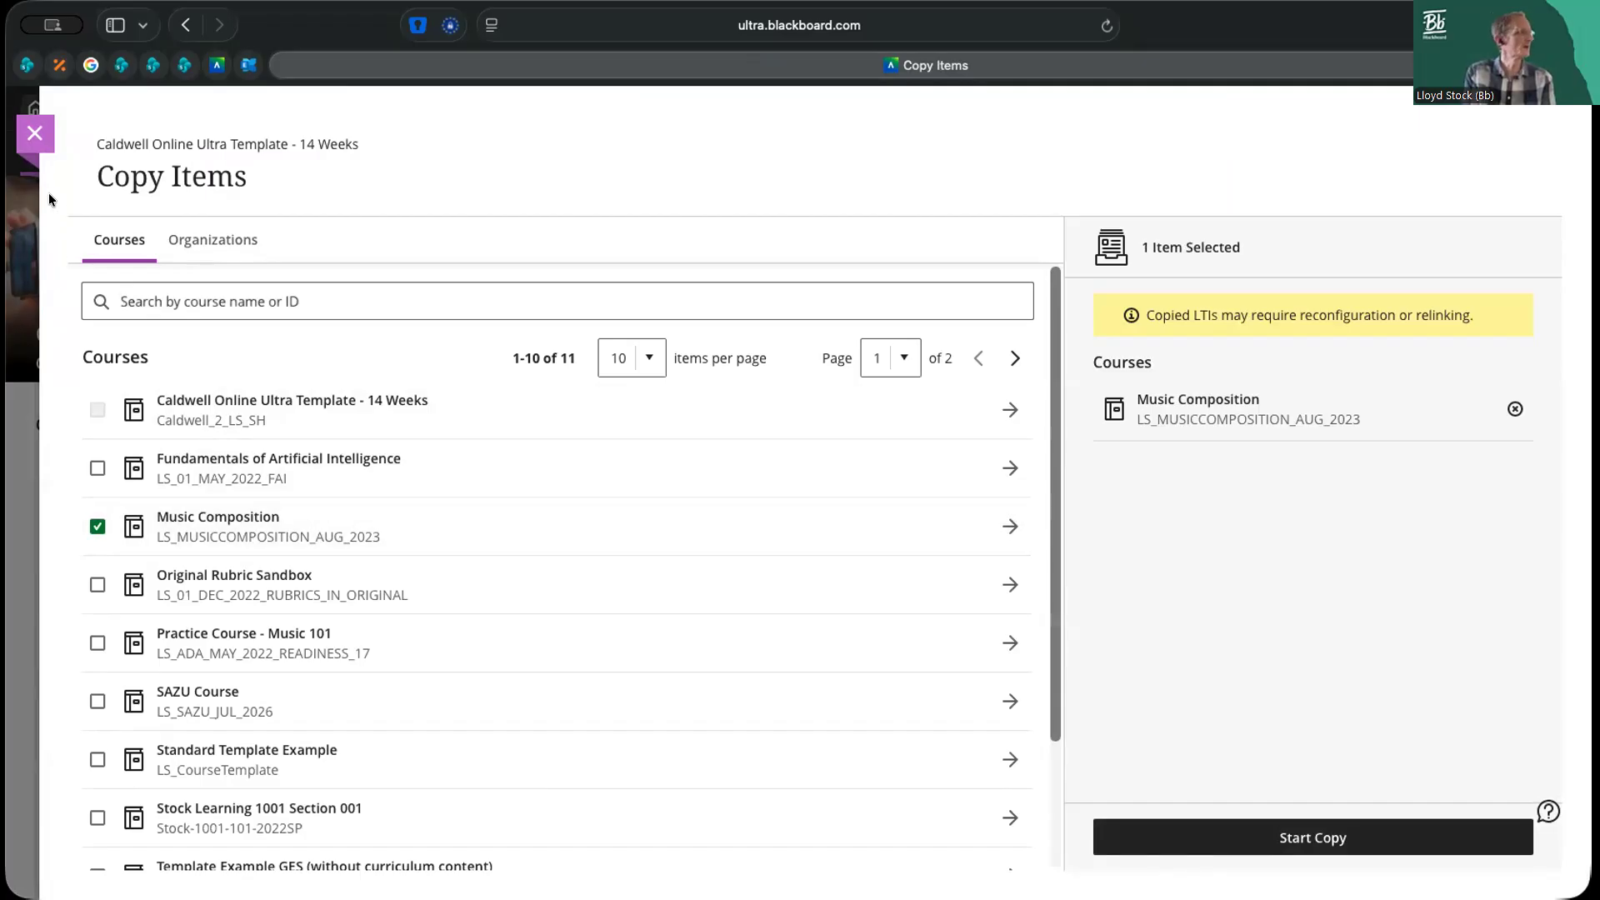
{"action": "left_click", "coordinate": [35, 133]}
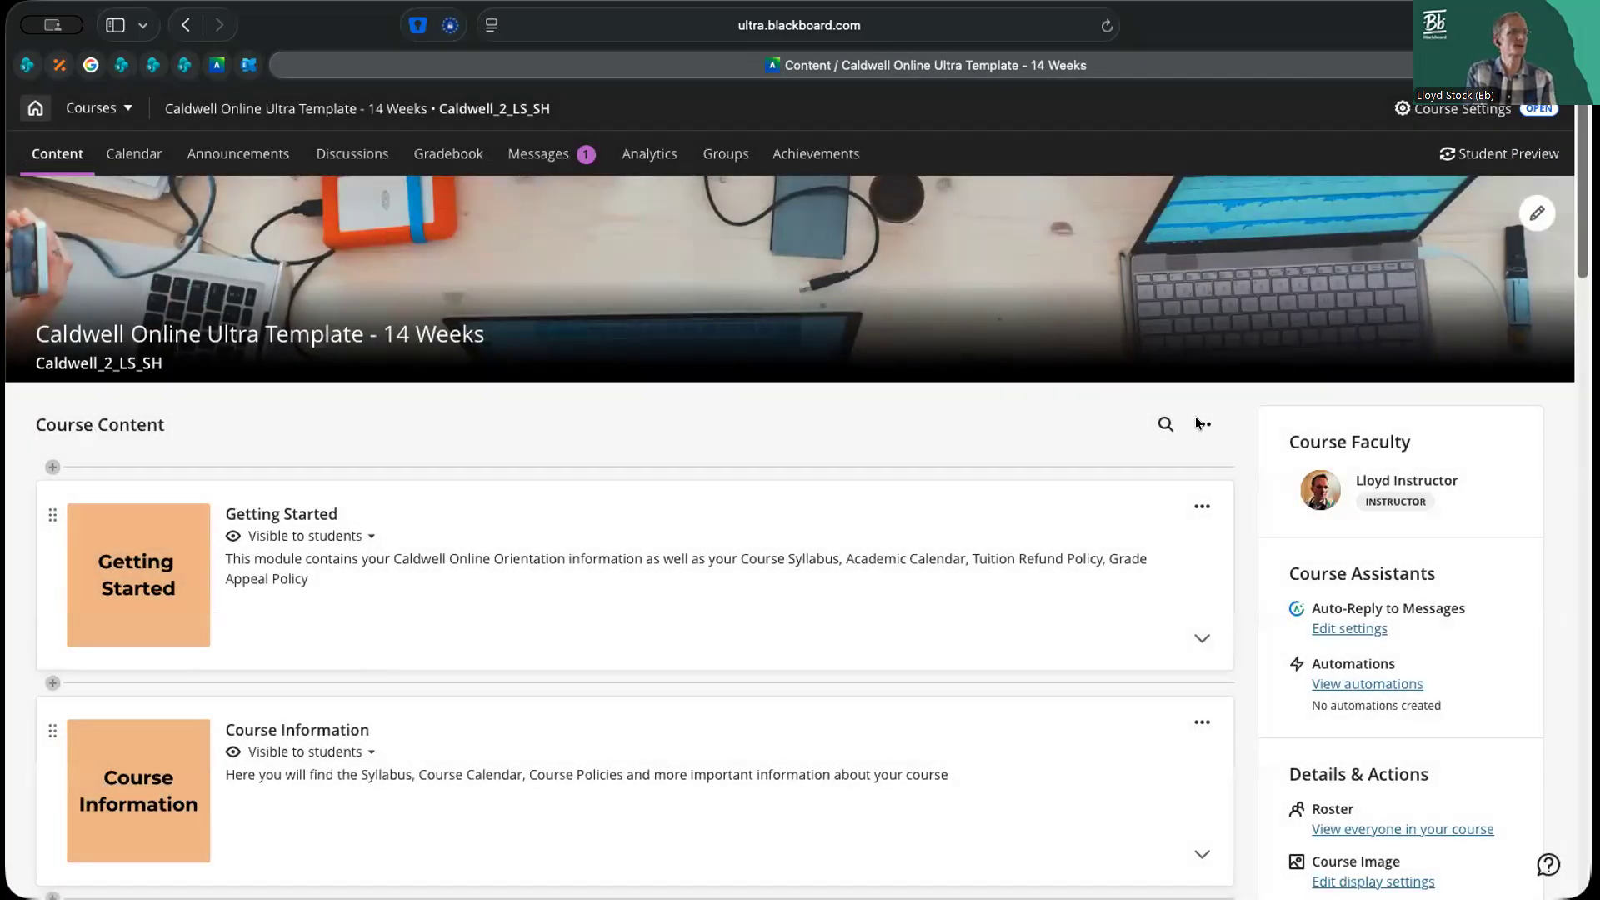
View the course's Import Content options and return to the course content
{"action": "left_click", "coordinate": [1202, 423]}
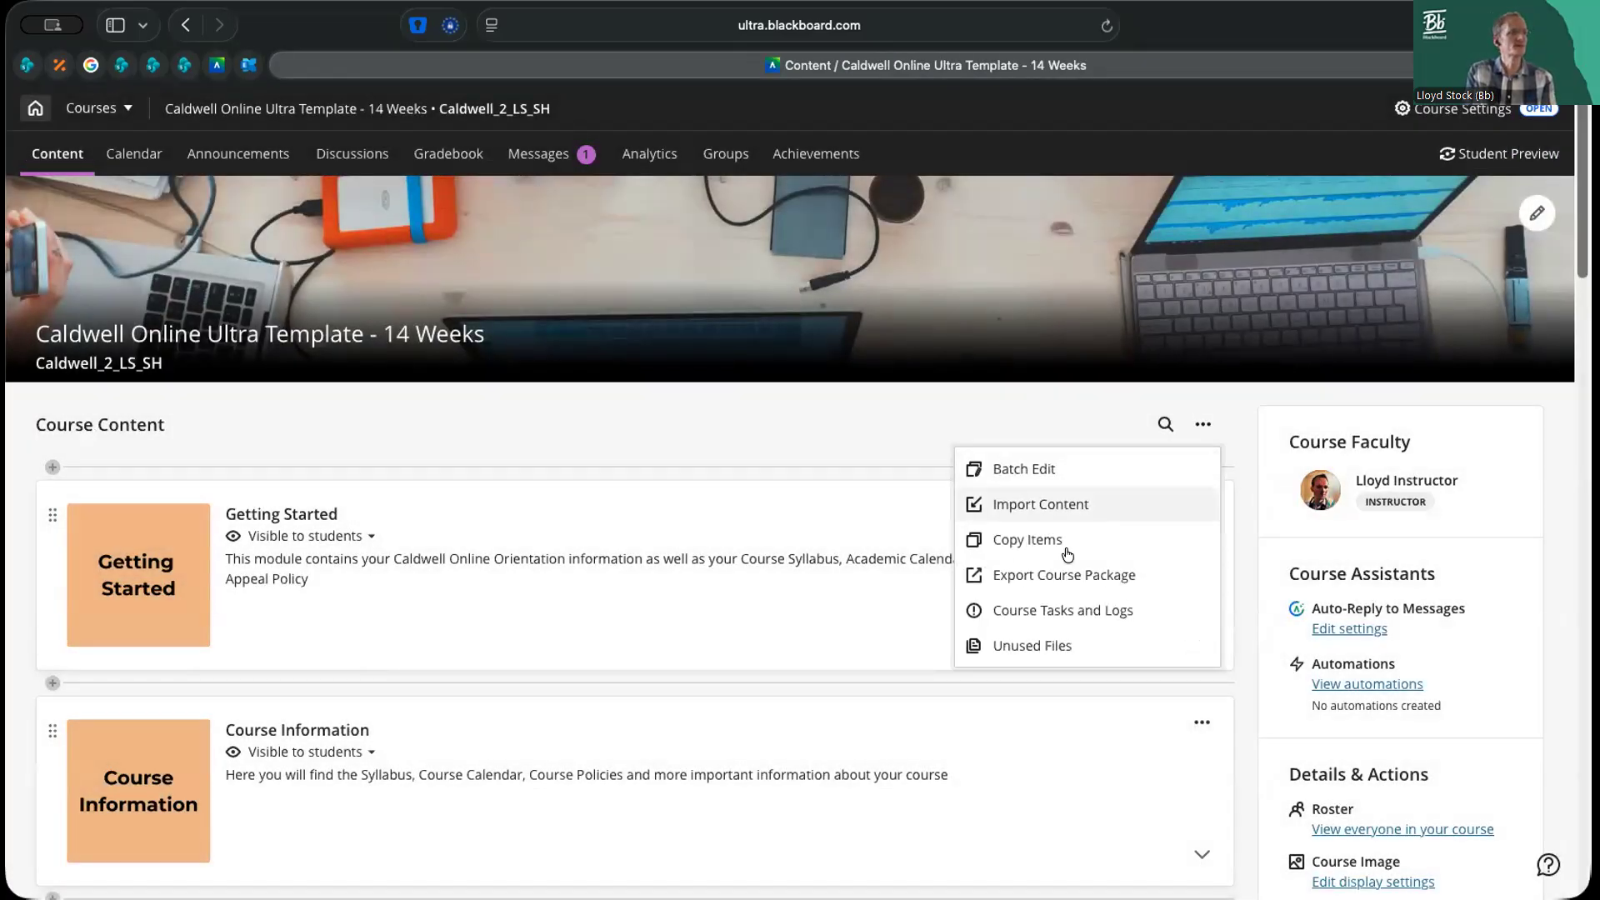
{"action": "left_click", "coordinate": [1026, 506]}
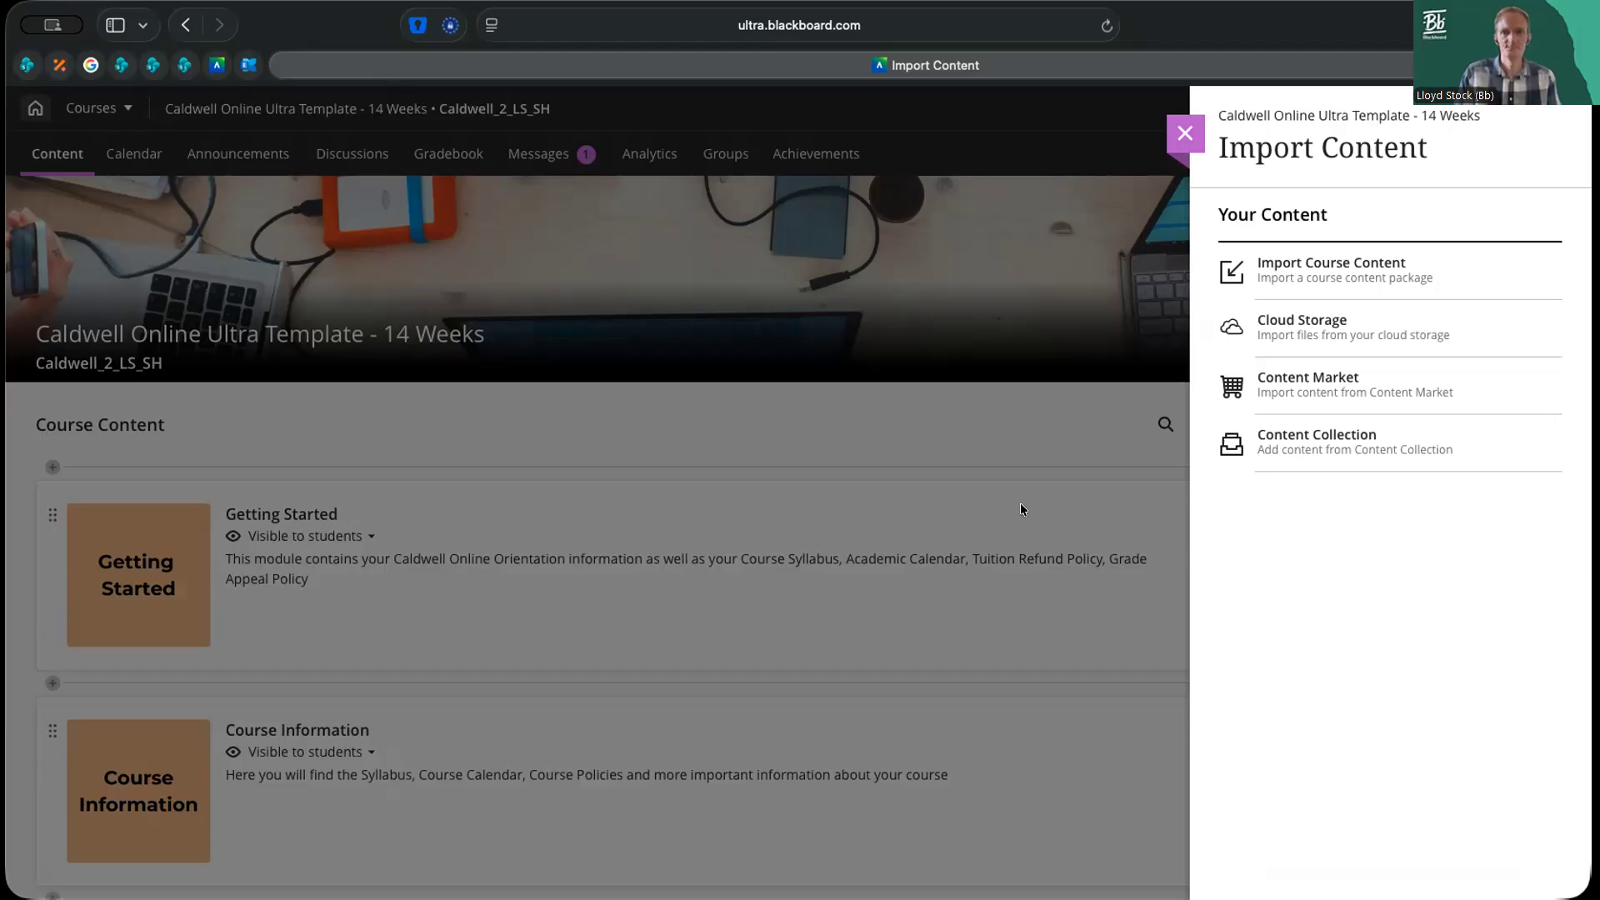
{"action": "left_click", "coordinate": [1185, 133]}
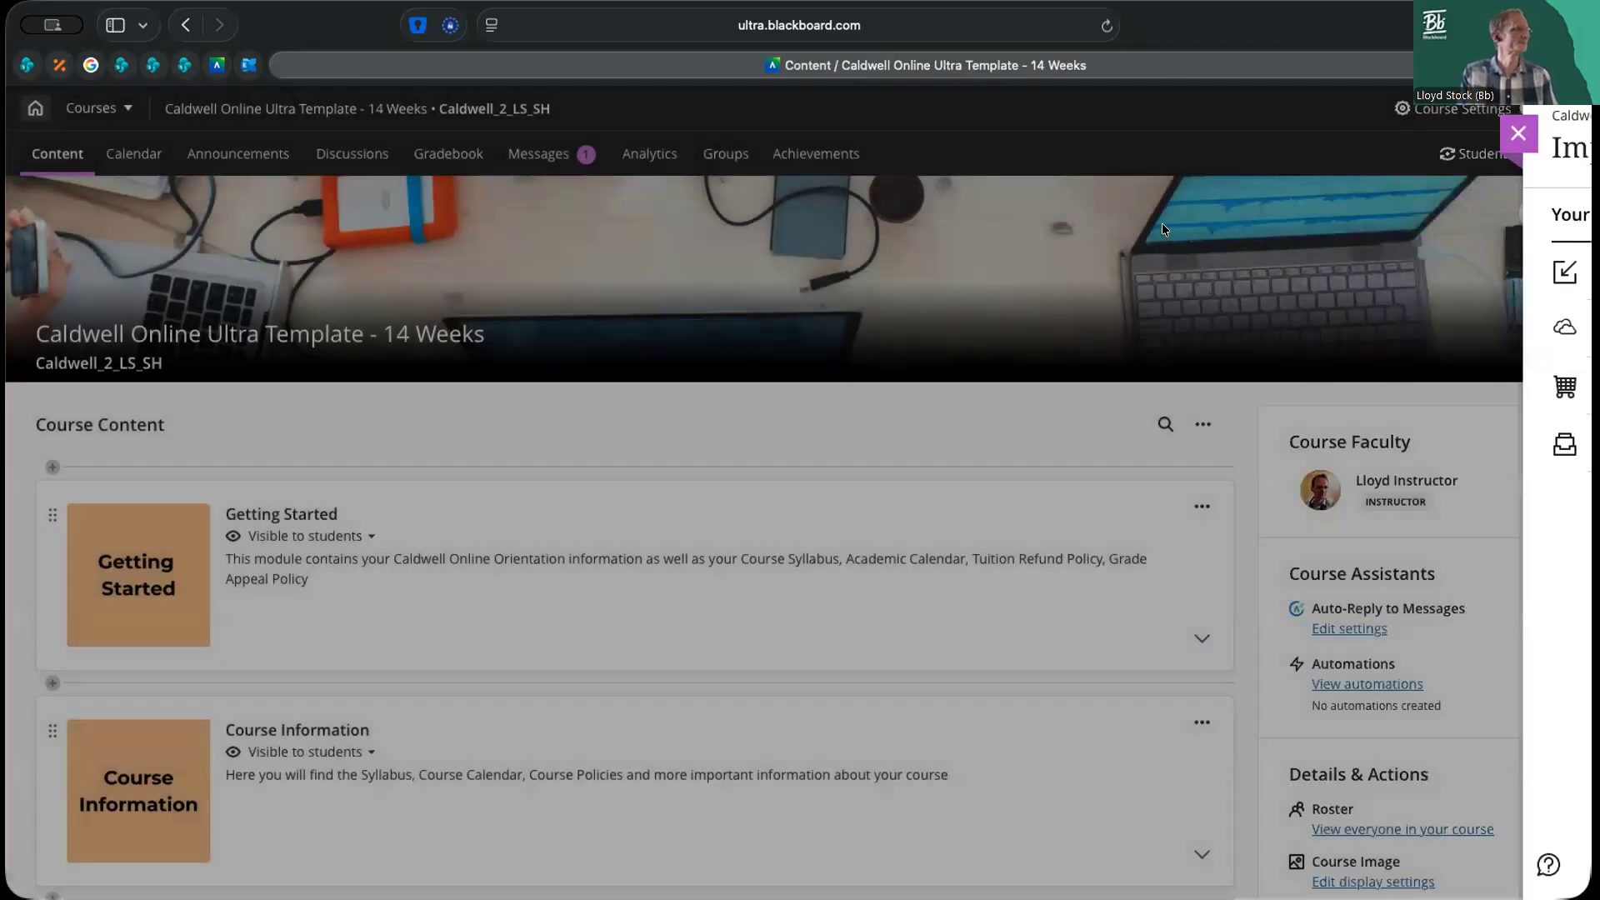
Delete the copied Music Harmony and Bach Variations assessments from Unit 1's Learning Activities folder
{"action": "scroll", "coordinate": [1195, 498], "scroll_direction": "down", "scroll_amount": 7}
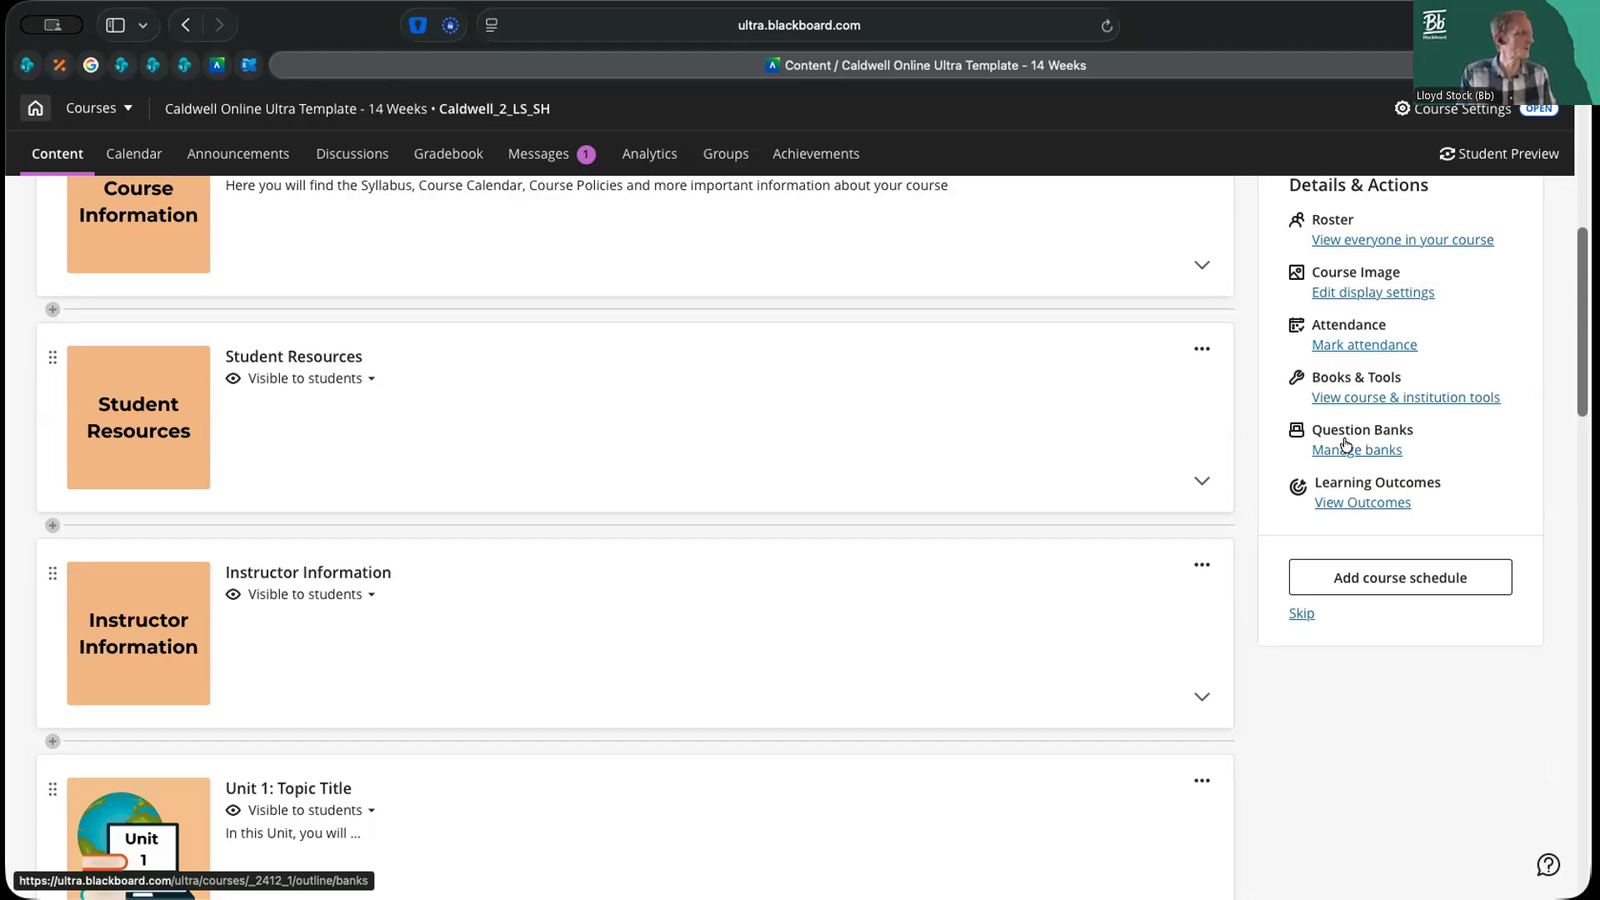
{"action": "scroll", "coordinate": [1000, 489], "scroll_direction": "down", "scroll_amount": 6}
{"action": "scroll", "coordinate": [1042, 616], "scroll_direction": "down", "scroll_amount": 4}
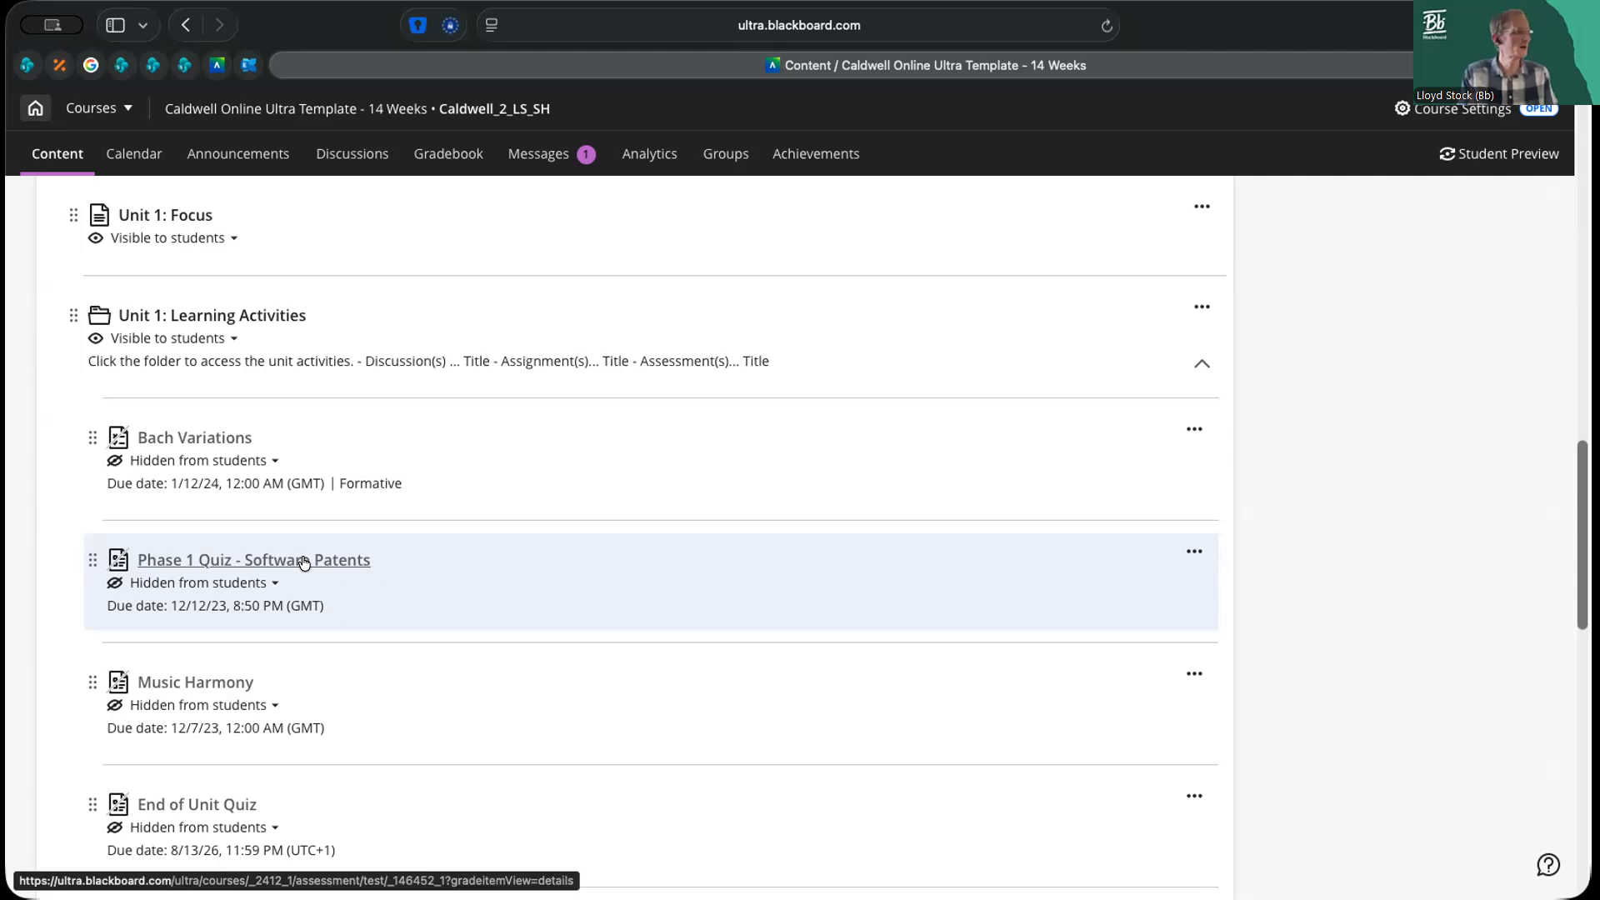
{"action": "scroll", "coordinate": [750, 708], "scroll_direction": "down", "scroll_amount": 1}
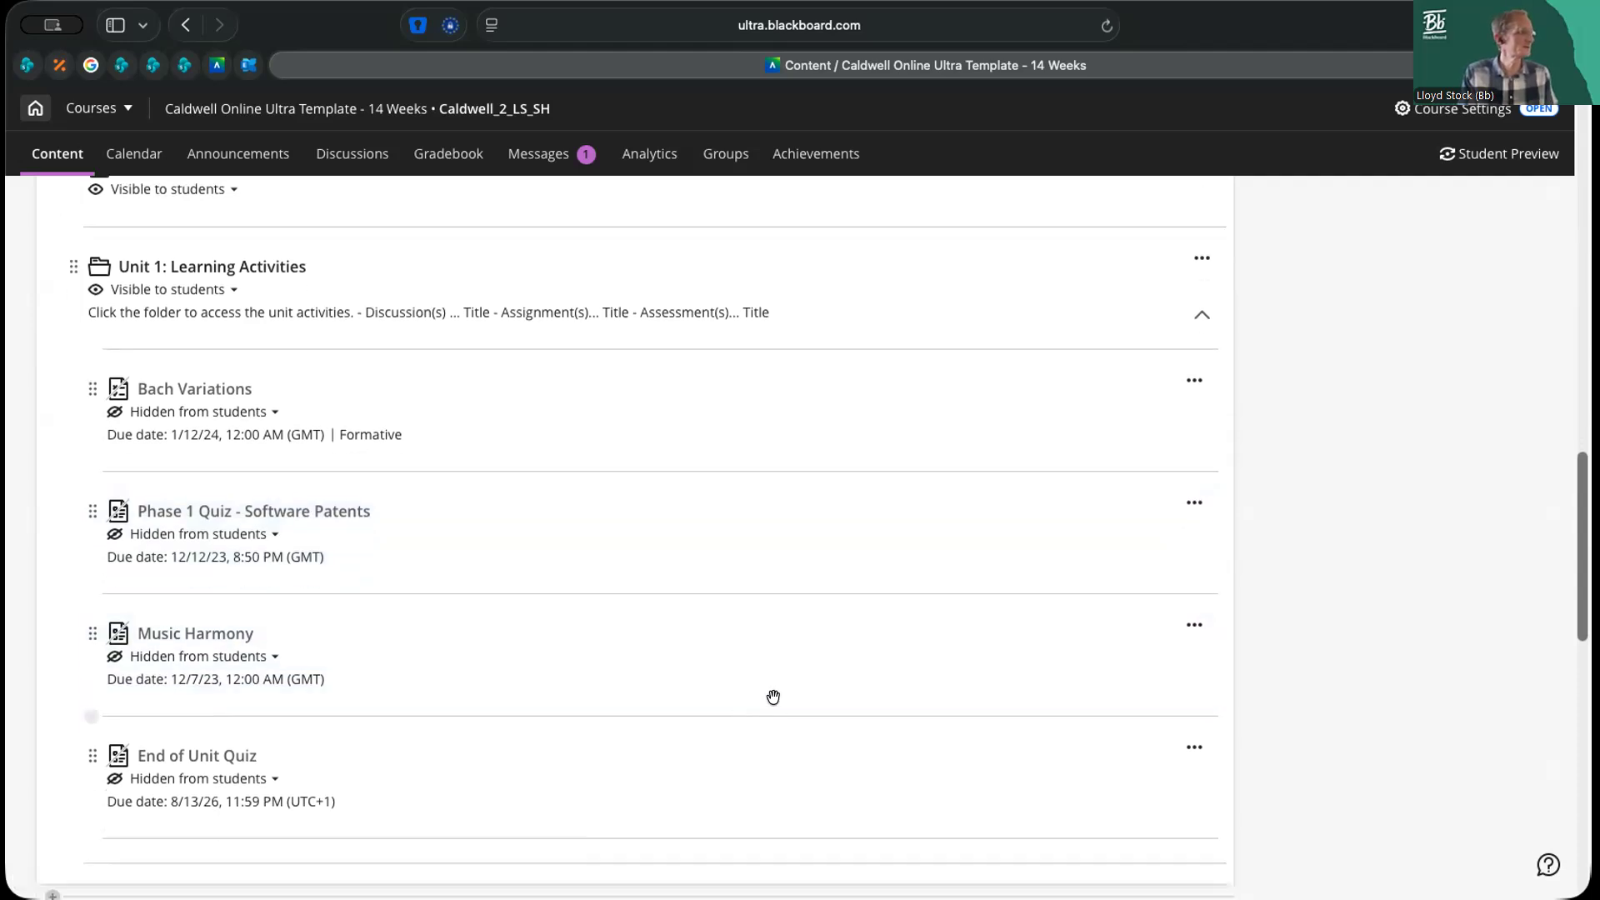
{"action": "left_click", "coordinate": [1196, 626]}
{"action": "left_click", "coordinate": [984, 758]}
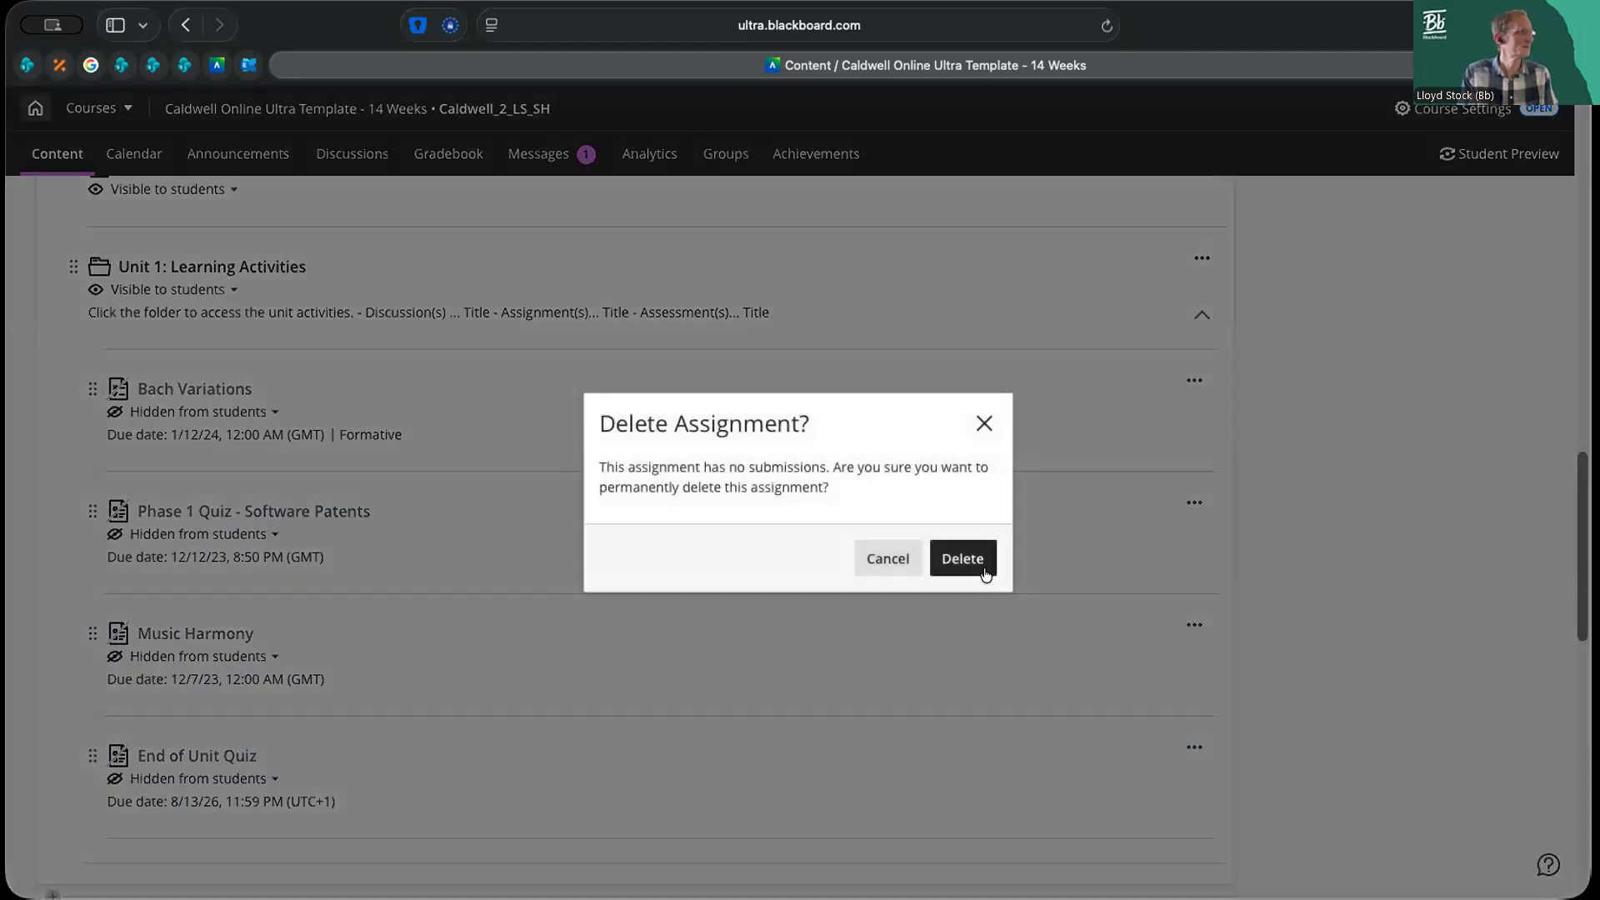
{"action": "left_click", "coordinate": [977, 566]}
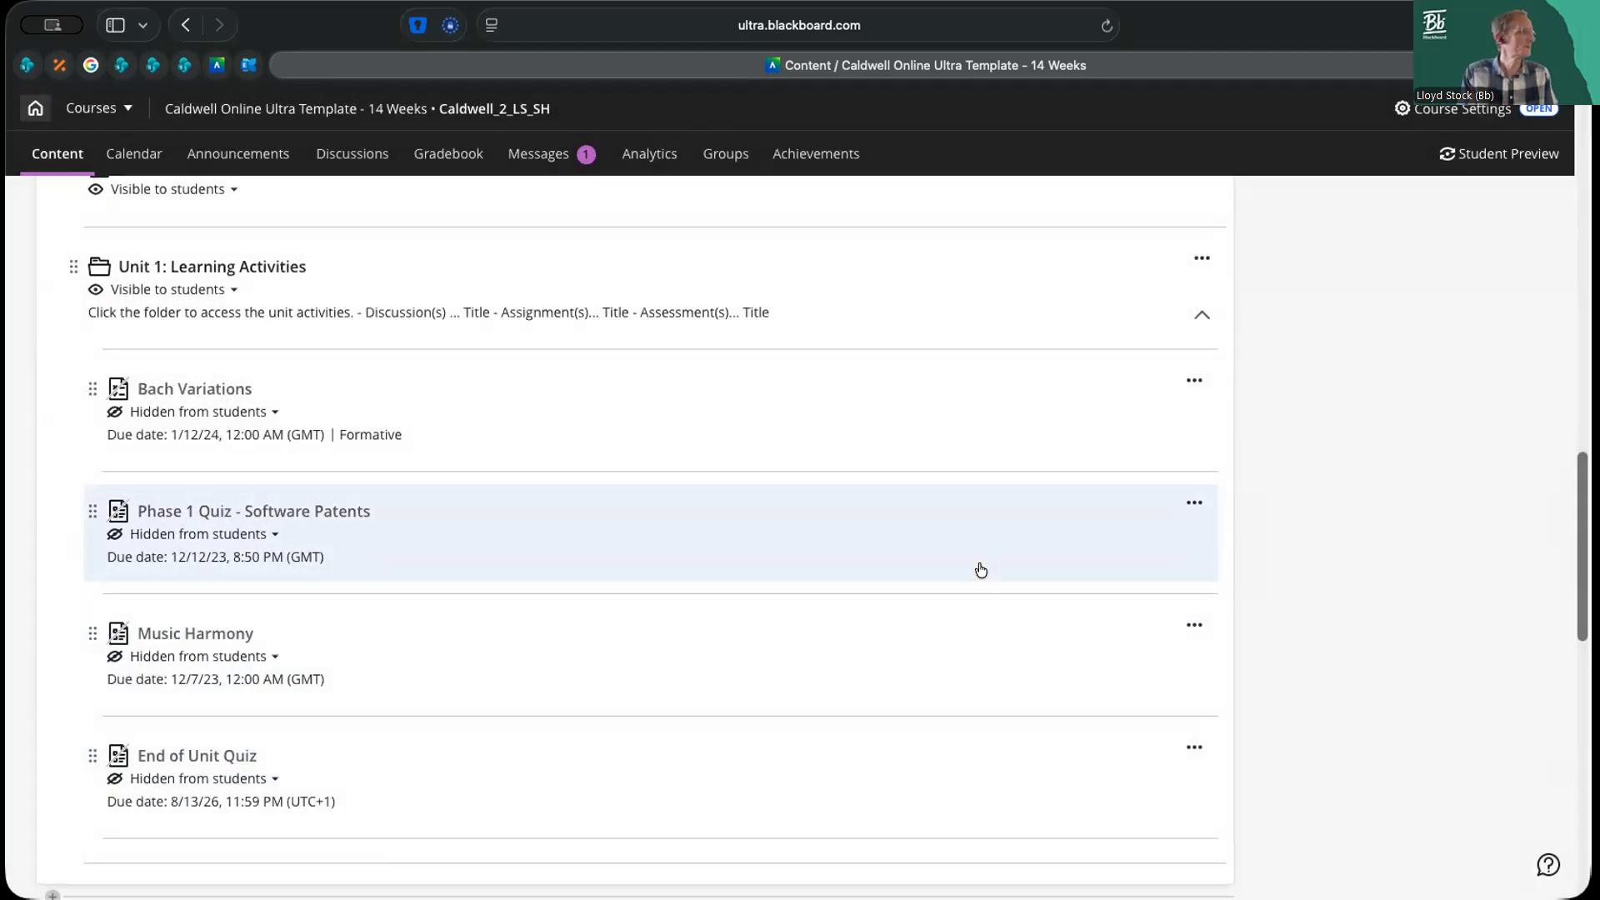
{"action": "left_click", "coordinate": [1195, 380]}
{"action": "left_click", "coordinate": [1119, 511]}
{"action": "left_click", "coordinate": [973, 555]}
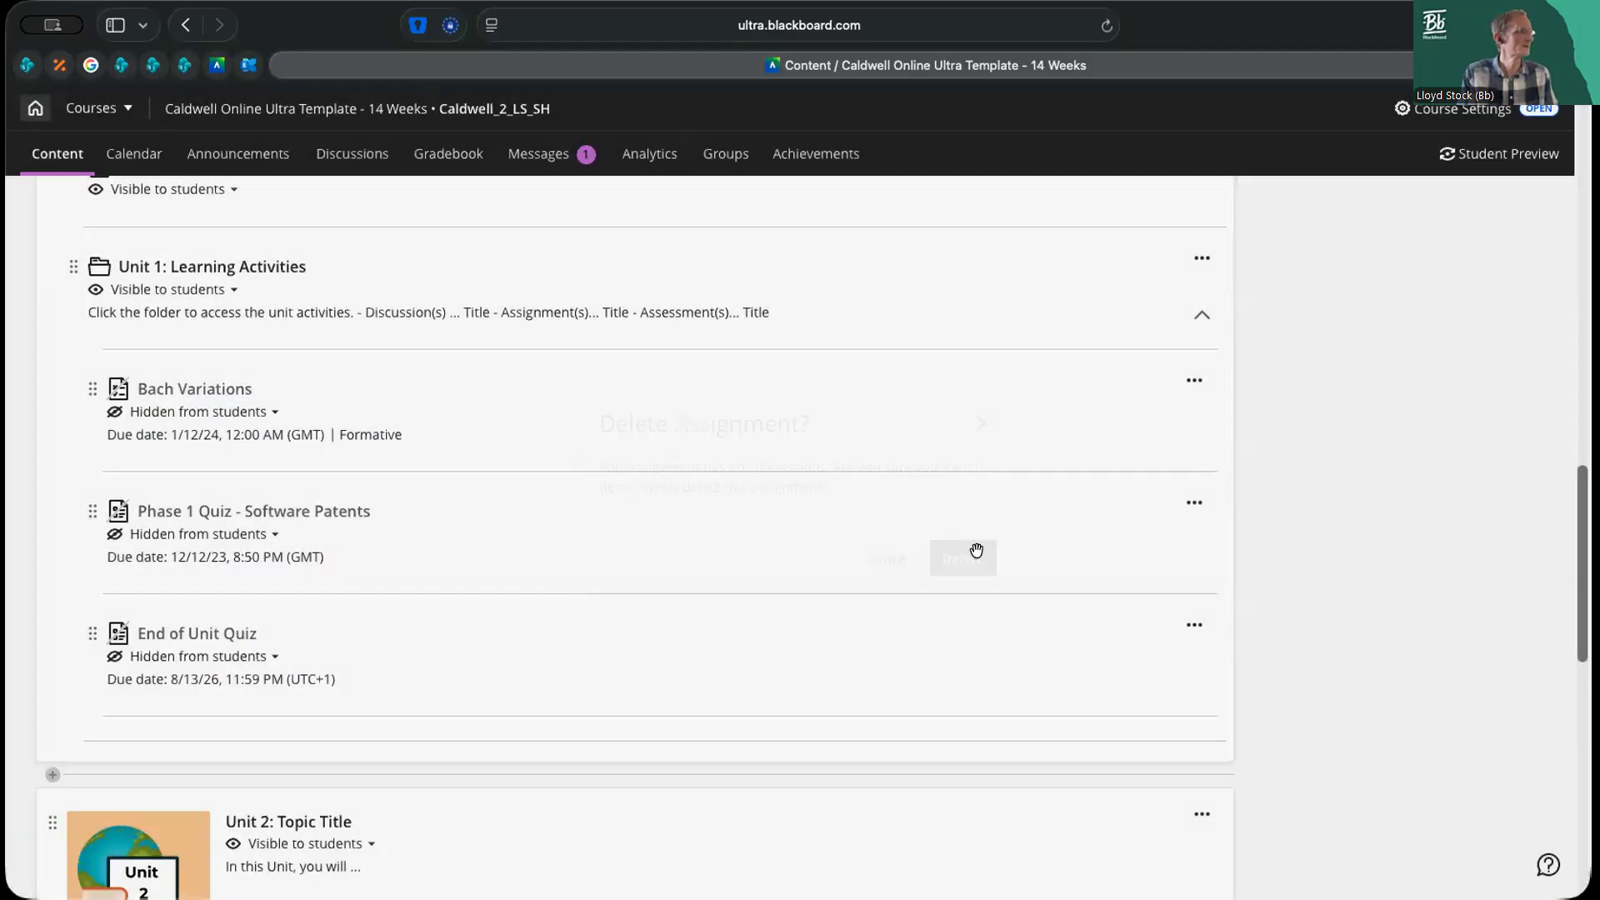
Copy the True/False, Multiple Choice and Essay questions from Phase 1 Quiz - Software Patents into the course's existing question bank
{"action": "scroll", "coordinate": [1332, 507], "scroll_direction": "up", "scroll_amount": 10}
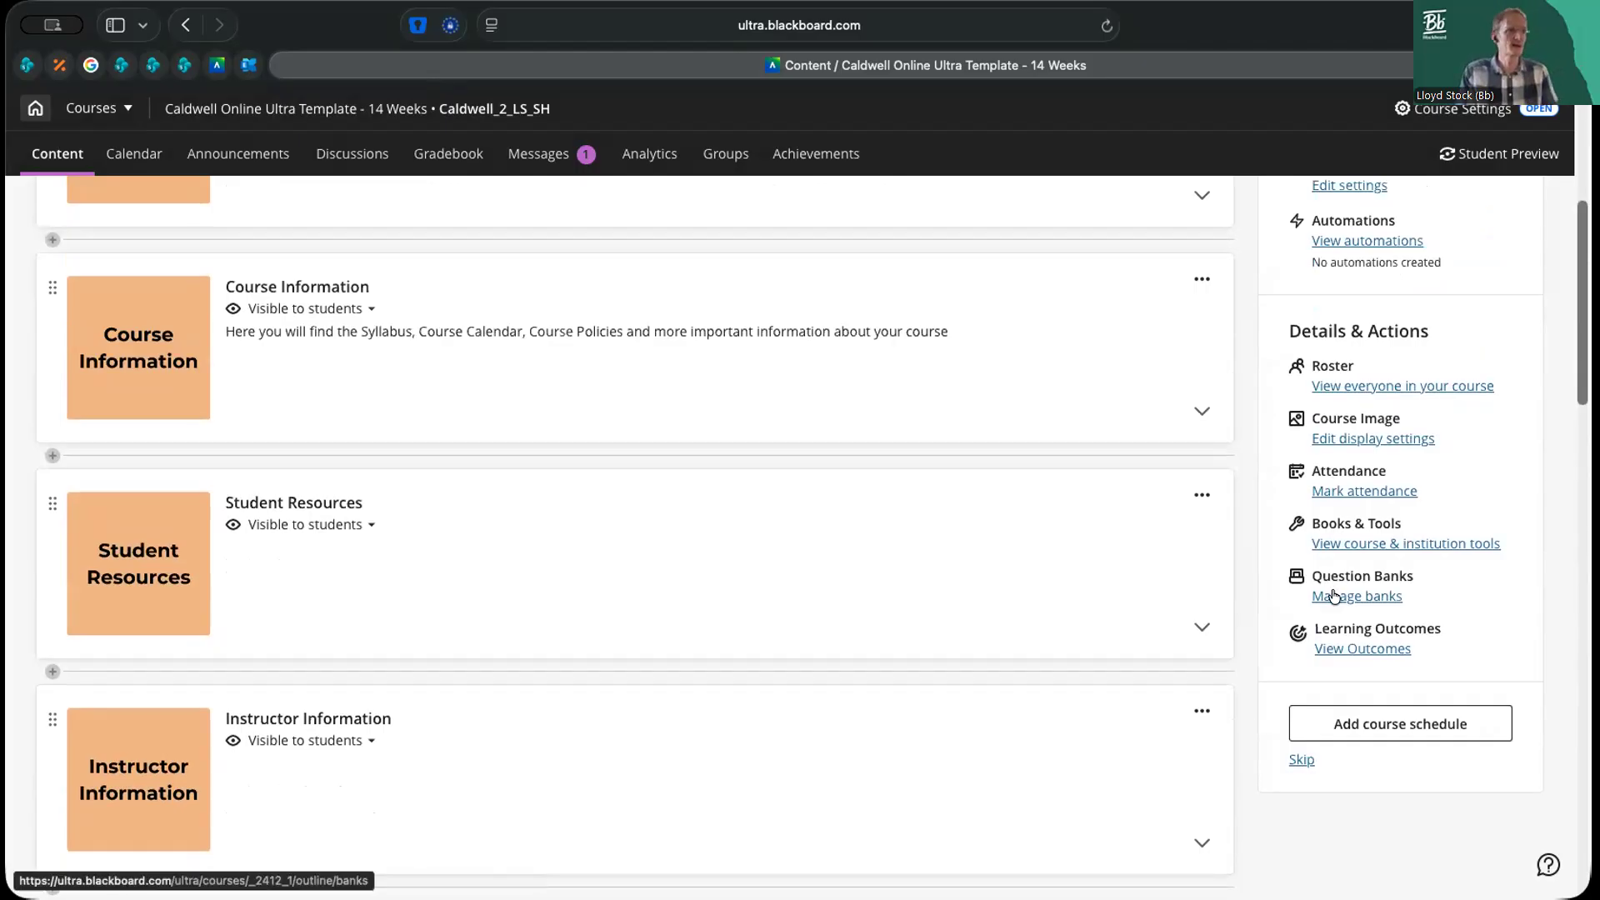
{"action": "left_click", "coordinate": [1334, 597]}
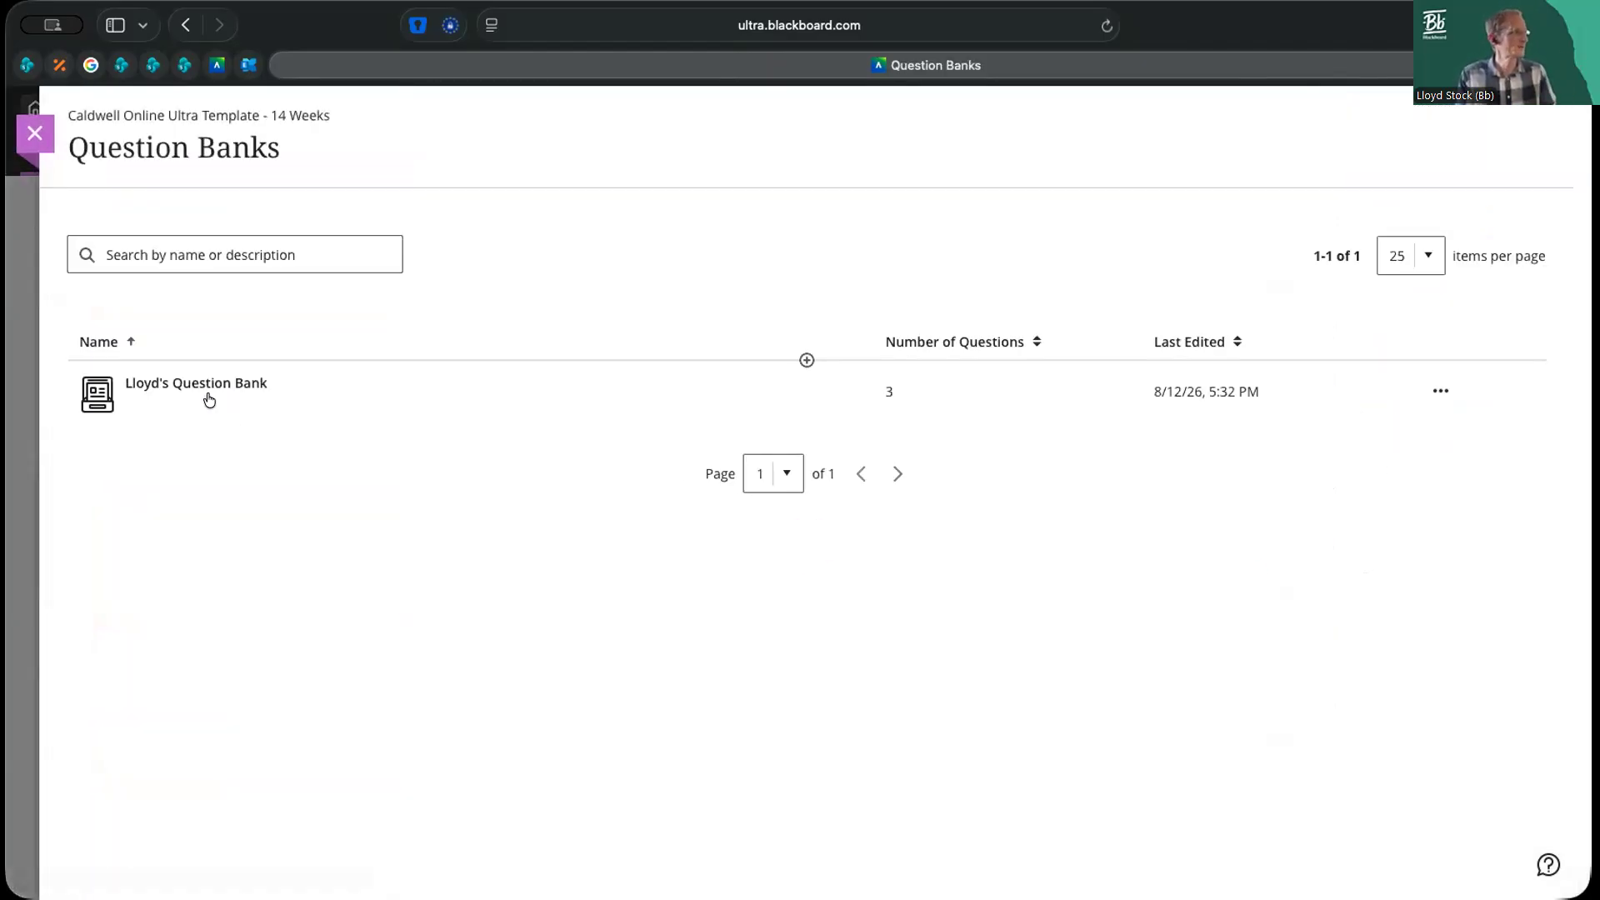
{"action": "left_click", "coordinate": [192, 385]}
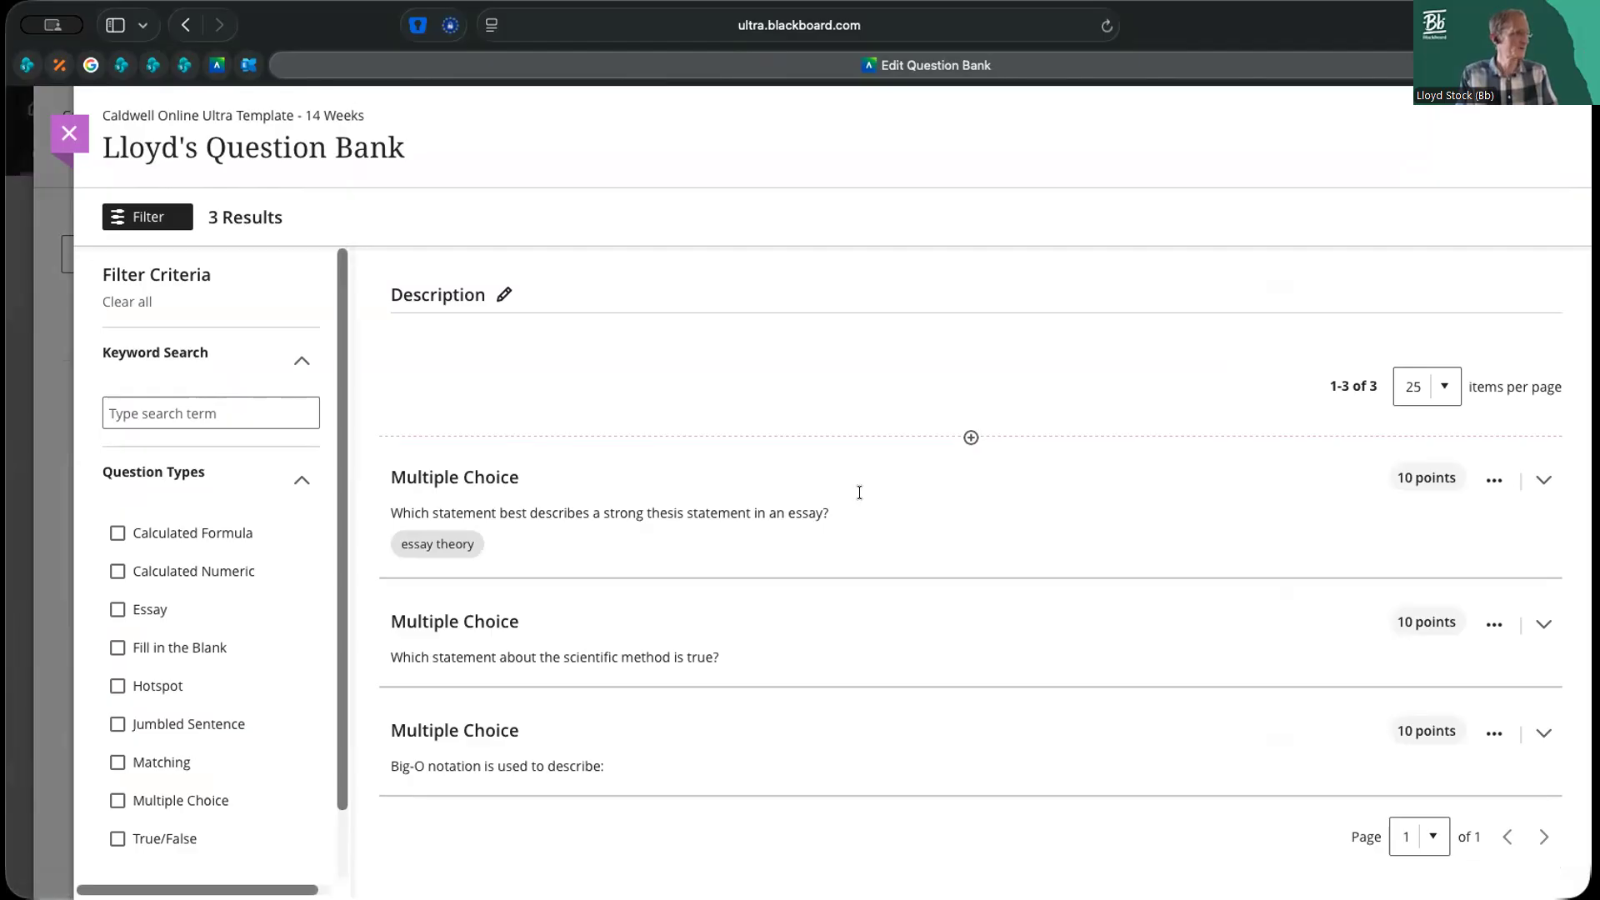
{"action": "left_click", "coordinate": [971, 439]}
{"action": "left_click", "coordinate": [965, 835]}
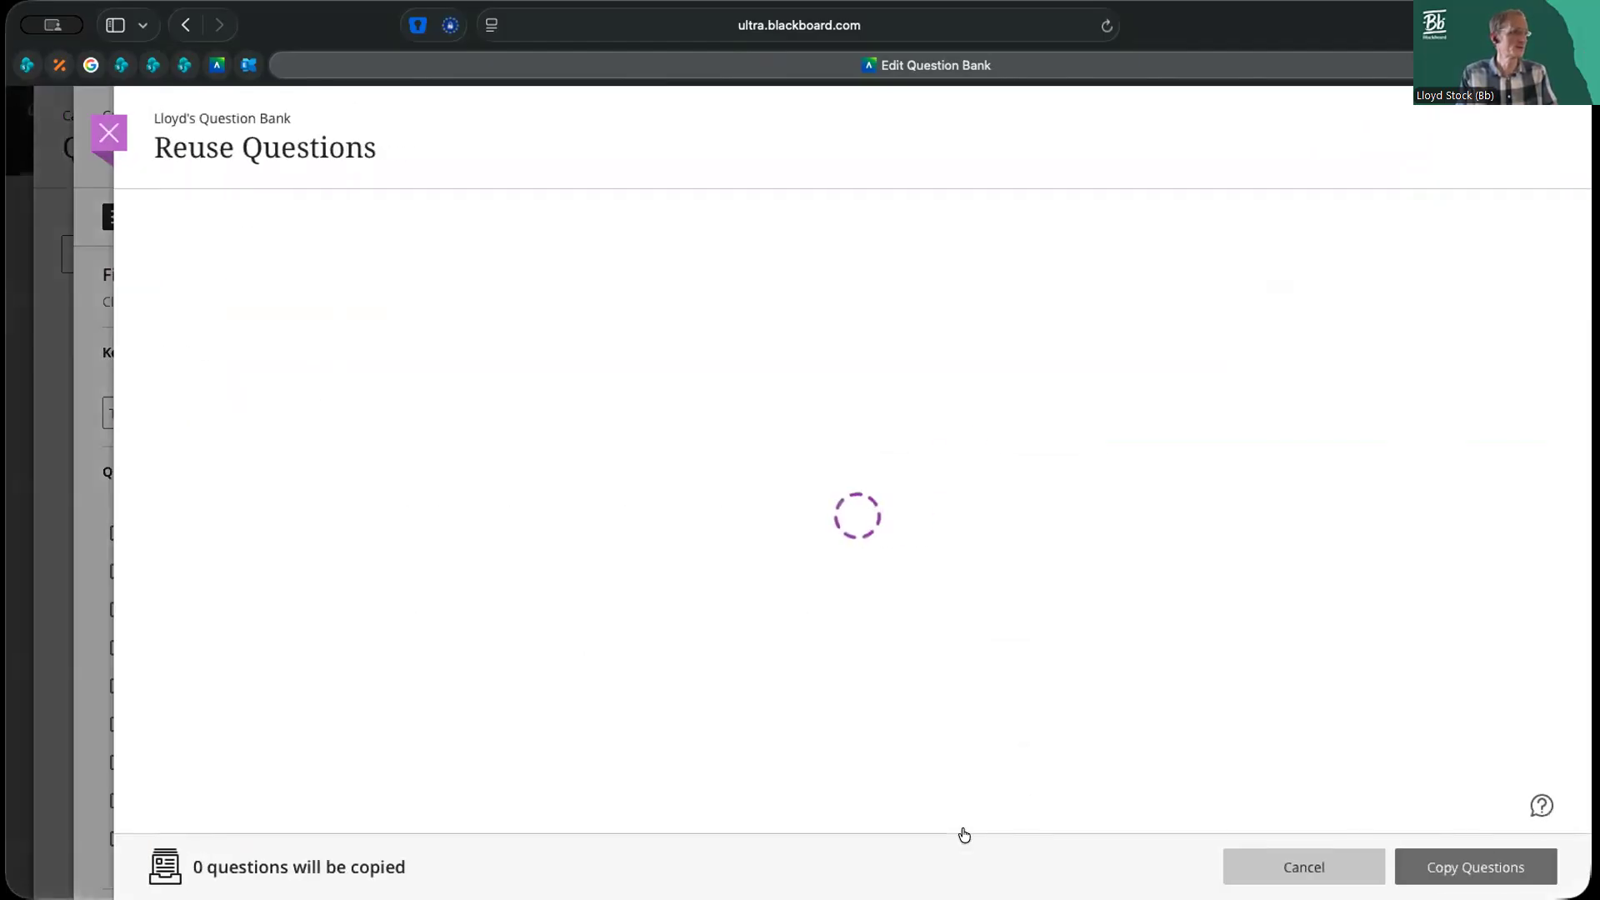
{"action": "left_click", "coordinate": [159, 593]}
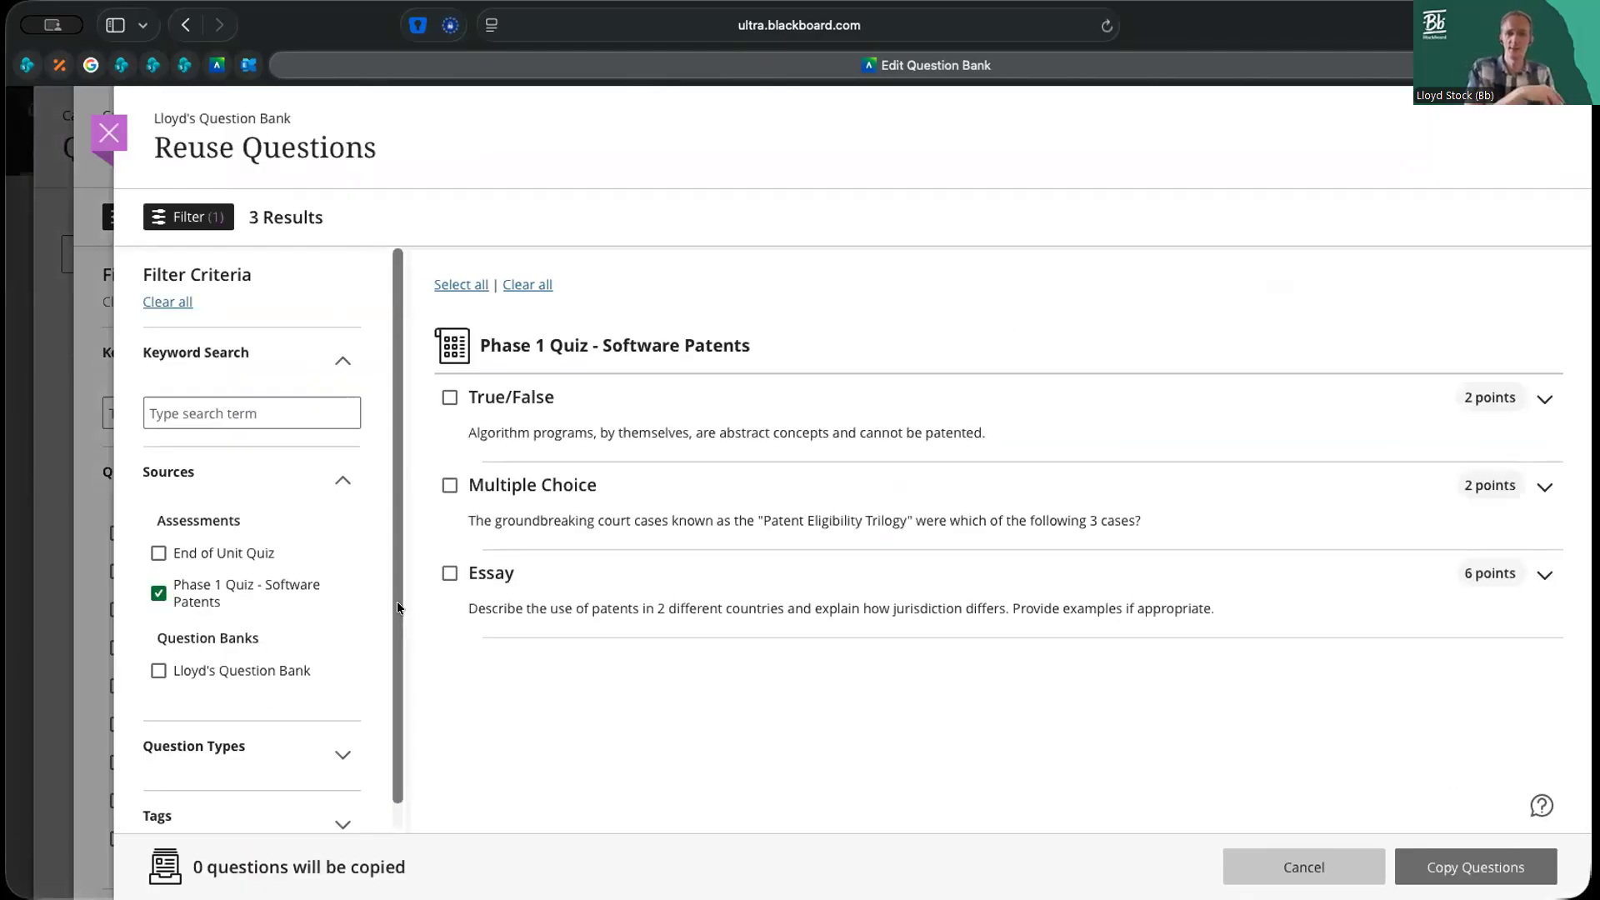
{"action": "left_click", "coordinate": [449, 397]}
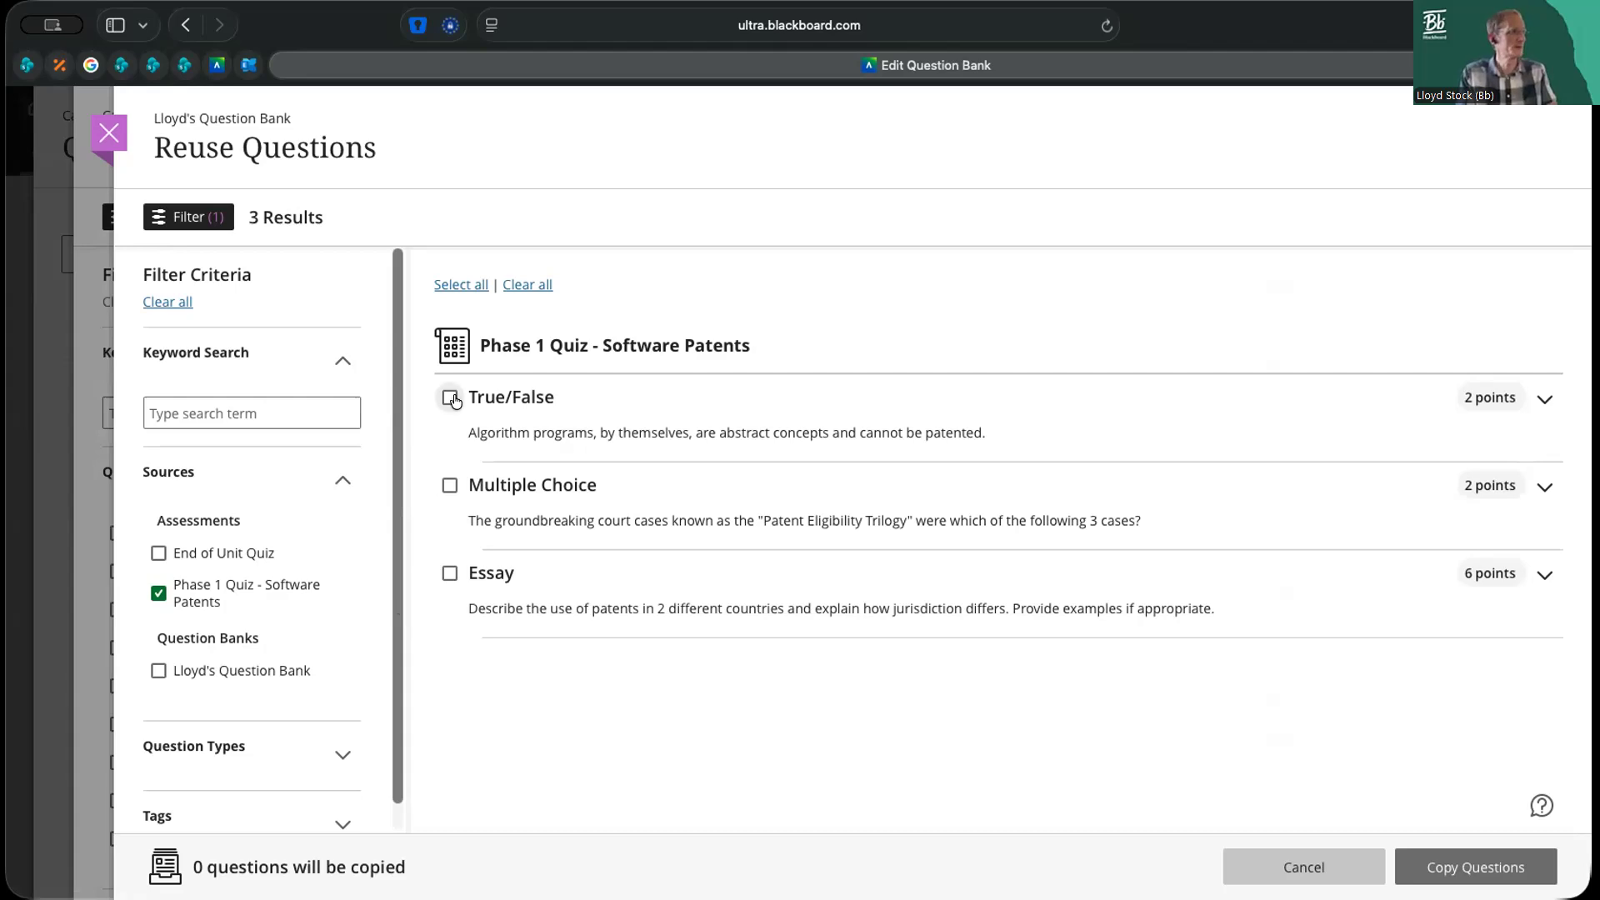
{"action": "left_click", "coordinate": [448, 485]}
{"action": "left_click", "coordinate": [449, 573]}
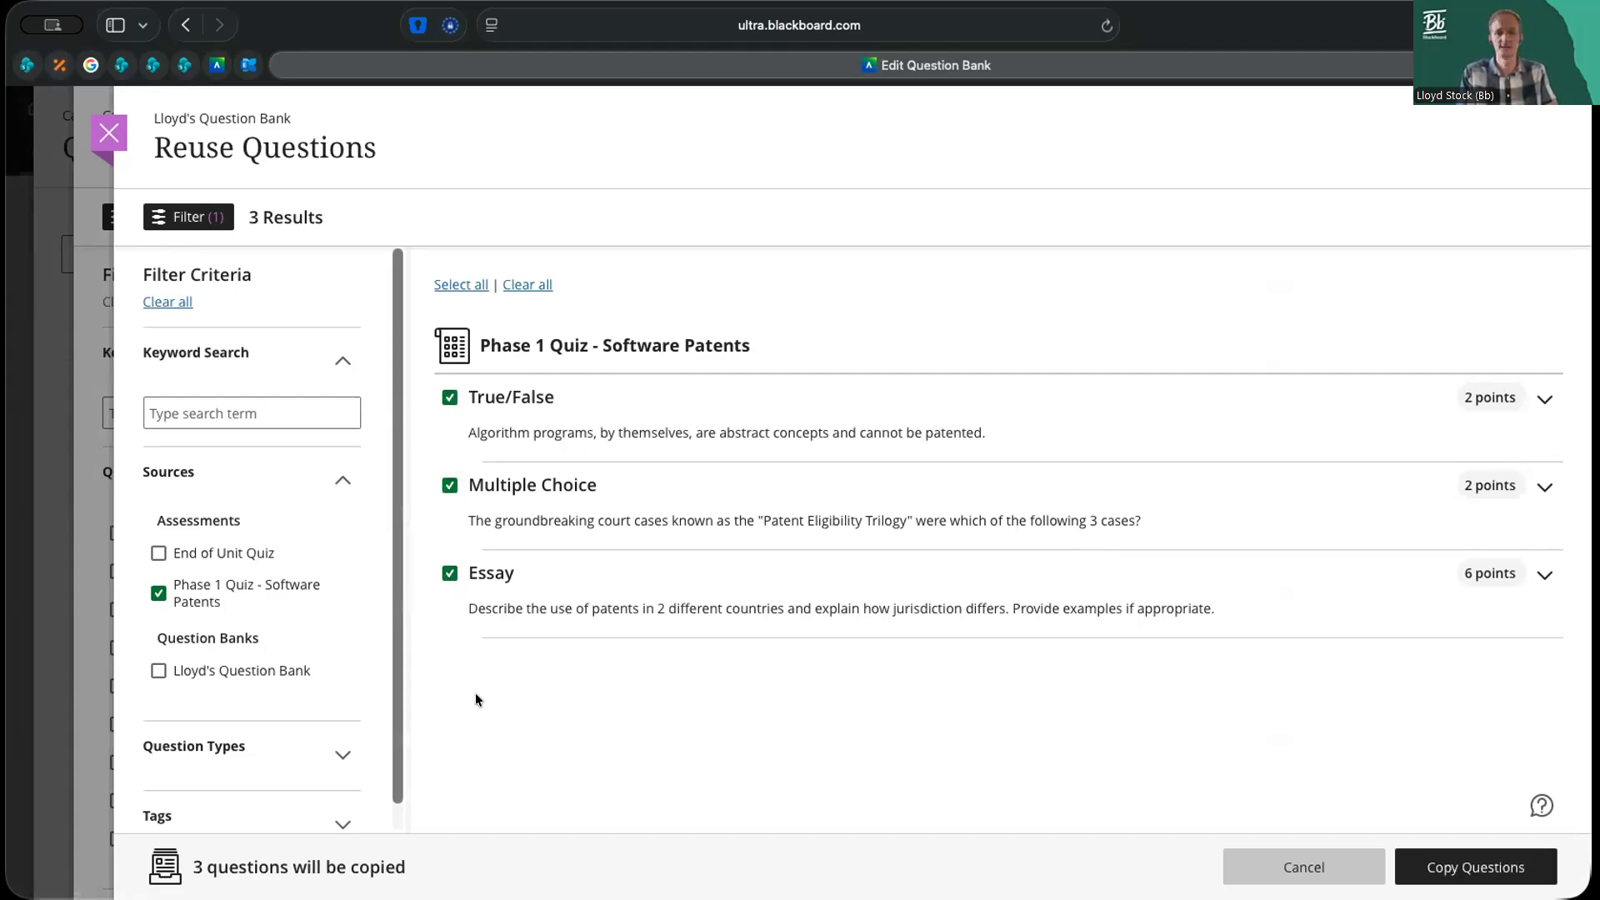
{"action": "left_click", "coordinate": [1510, 875]}
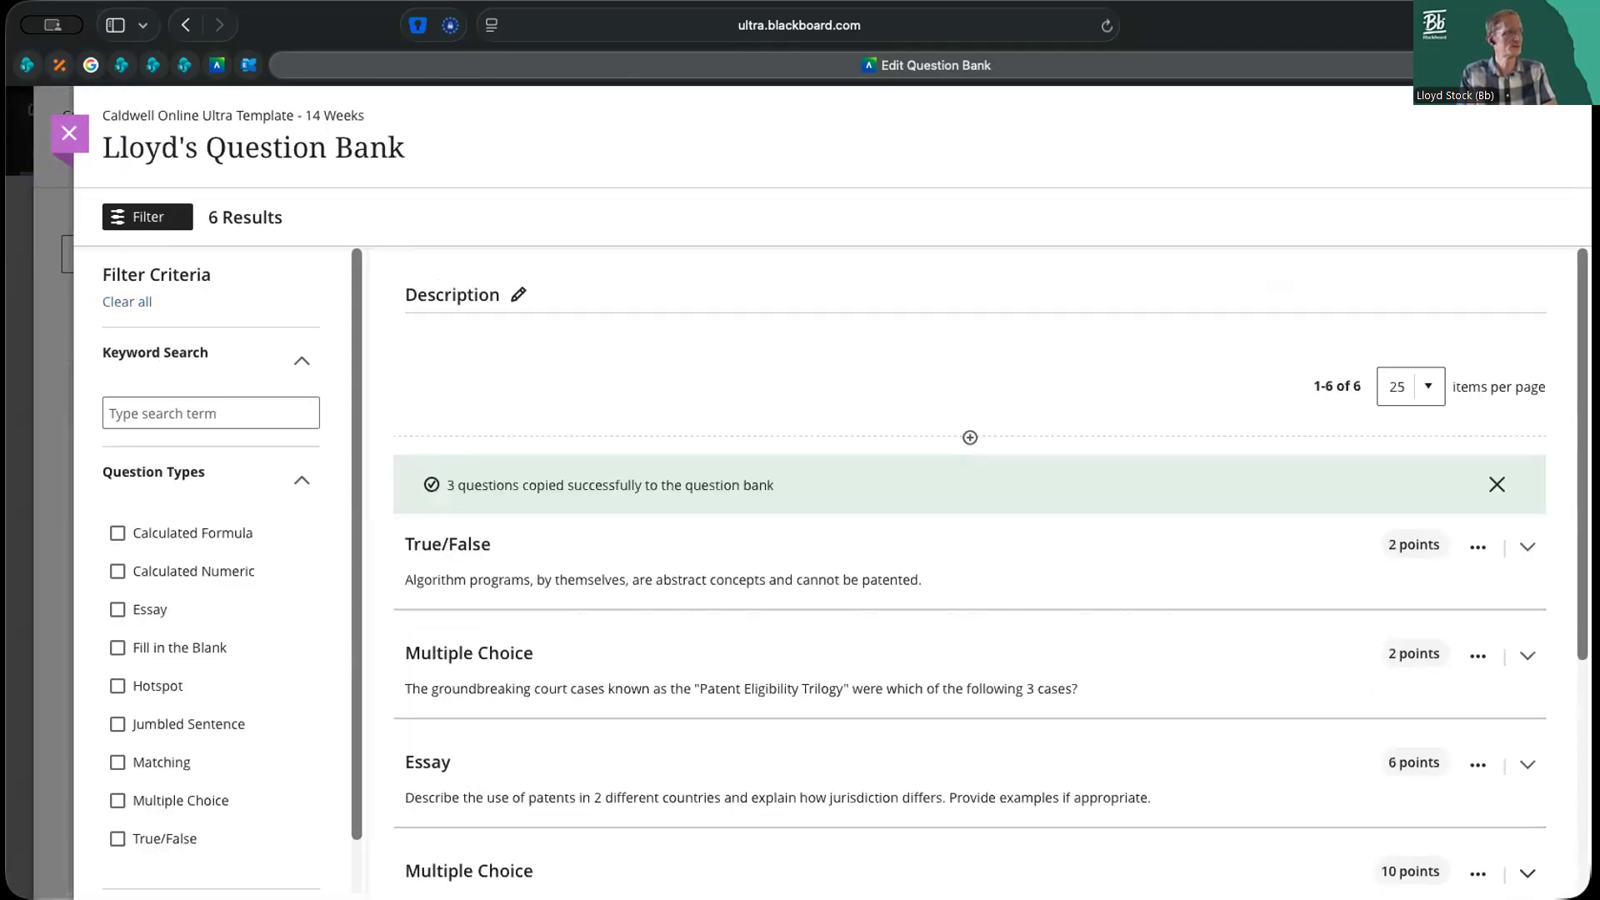
Review the full list of questions in the question bank and return to the course content
{"action": "scroll", "coordinate": [1295, 622], "scroll_direction": "down", "scroll_amount": 3}
{"action": "scroll", "coordinate": [1295, 622], "scroll_direction": "down", "scroll_amount": 3}
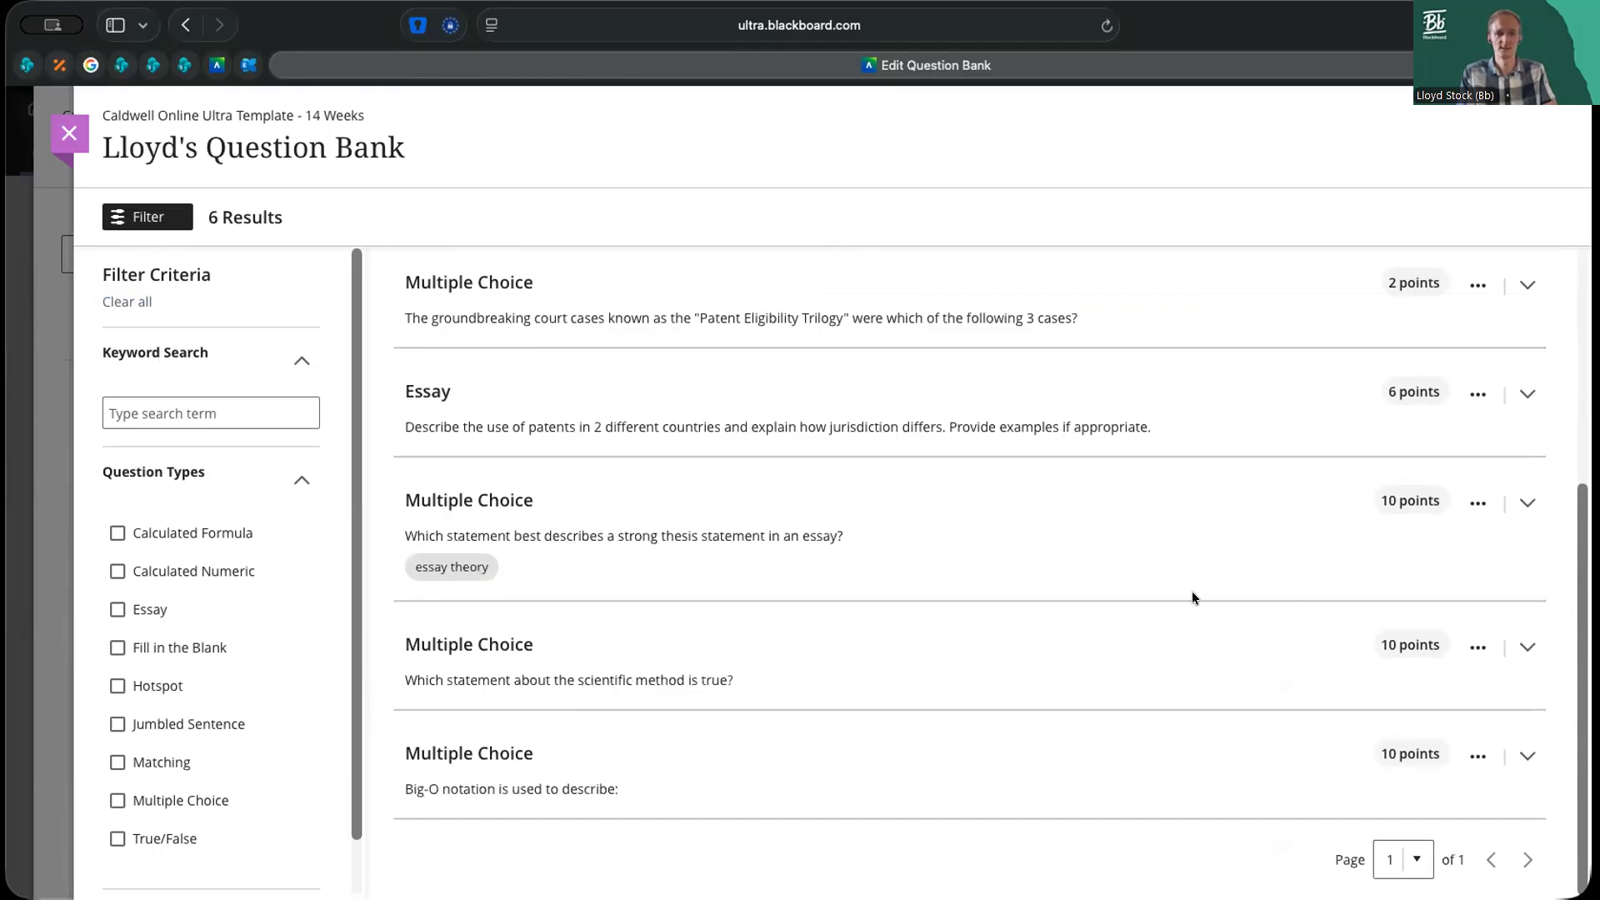
{"action": "left_click", "coordinate": [69, 134]}
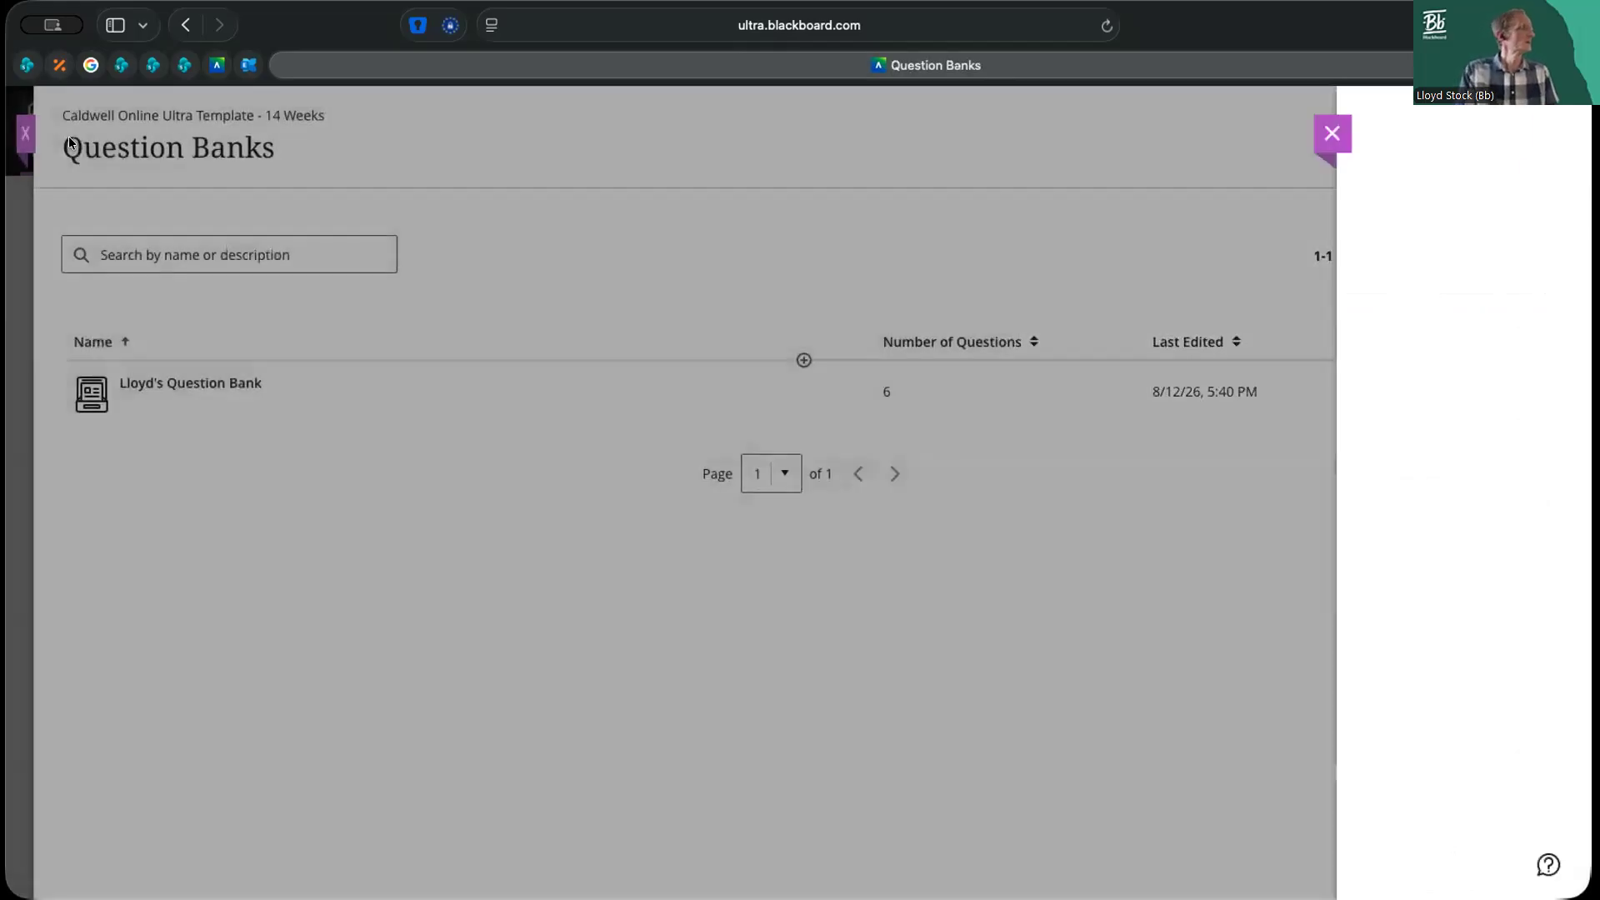
{"action": "left_click", "coordinate": [35, 147]}
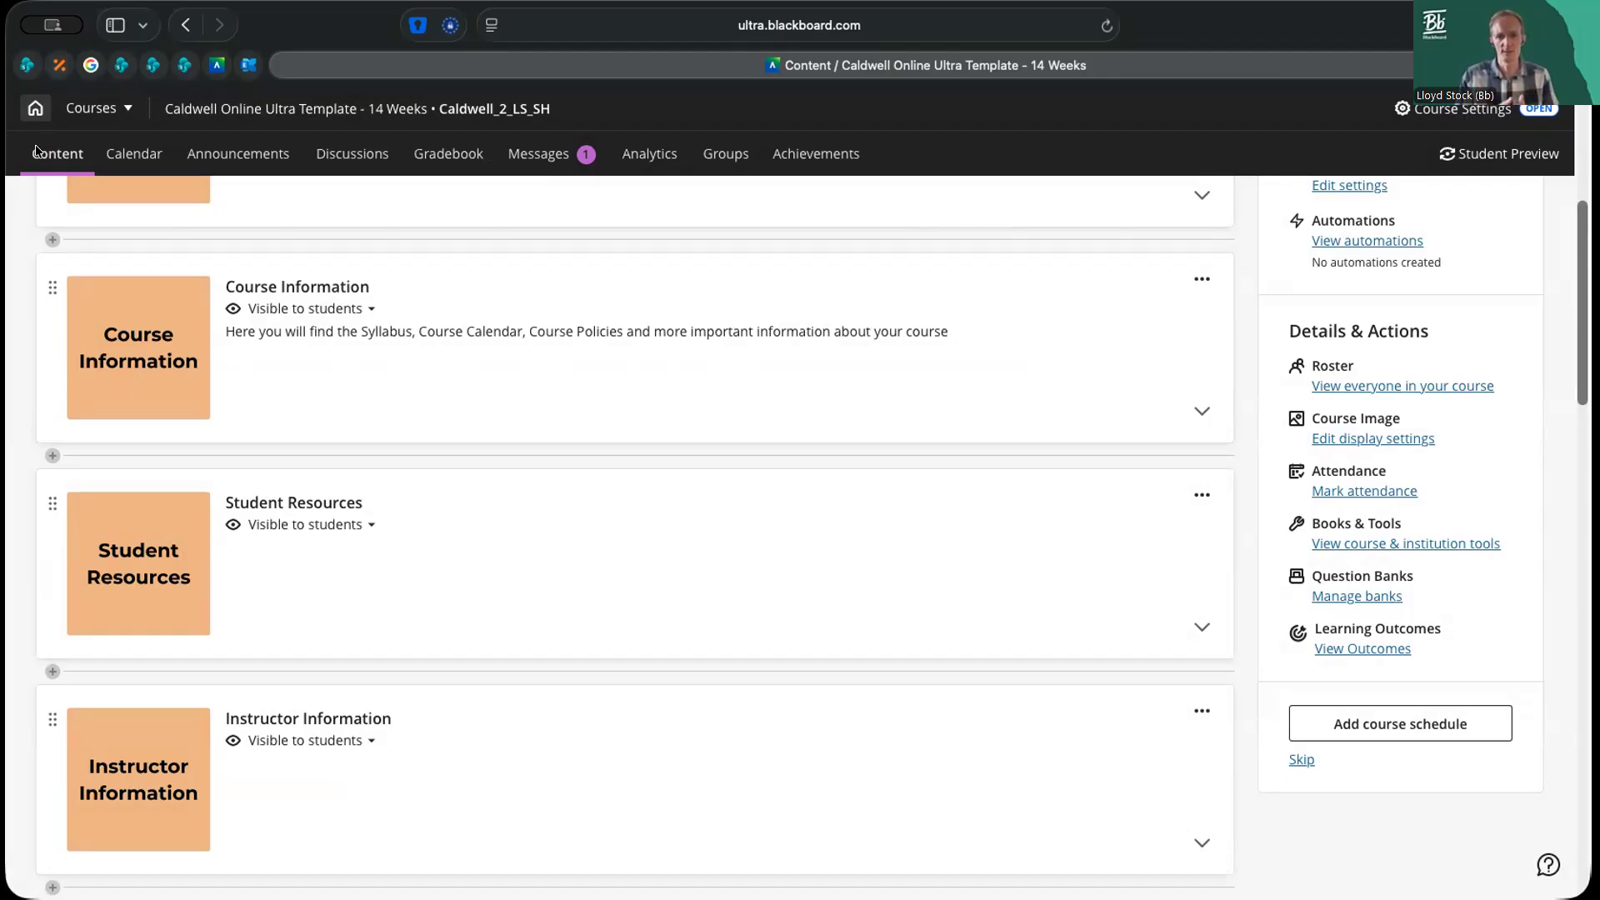
Open the End of Unit Quiz in Unit 1's Learning Activities folder for editing
{"action": "scroll", "coordinate": [1273, 591], "scroll_direction": "down", "scroll_amount": 5}
{"action": "scroll", "coordinate": [1273, 590], "scroll_direction": "down", "scroll_amount": 3}
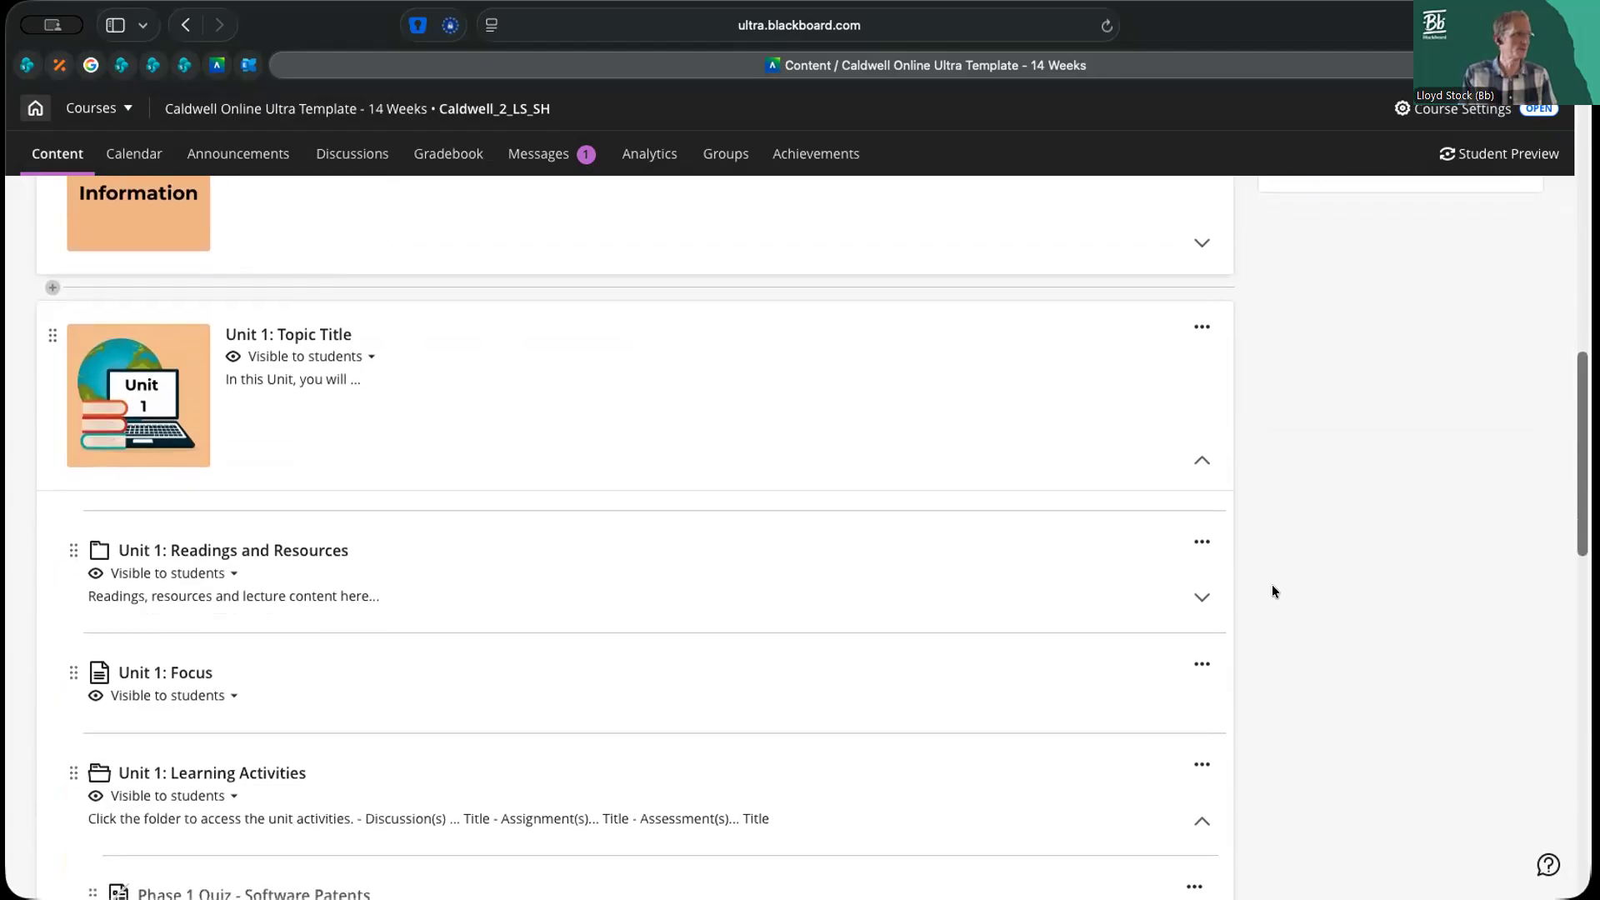
{"action": "scroll", "coordinate": [1272, 592], "scroll_direction": "down", "scroll_amount": 4}
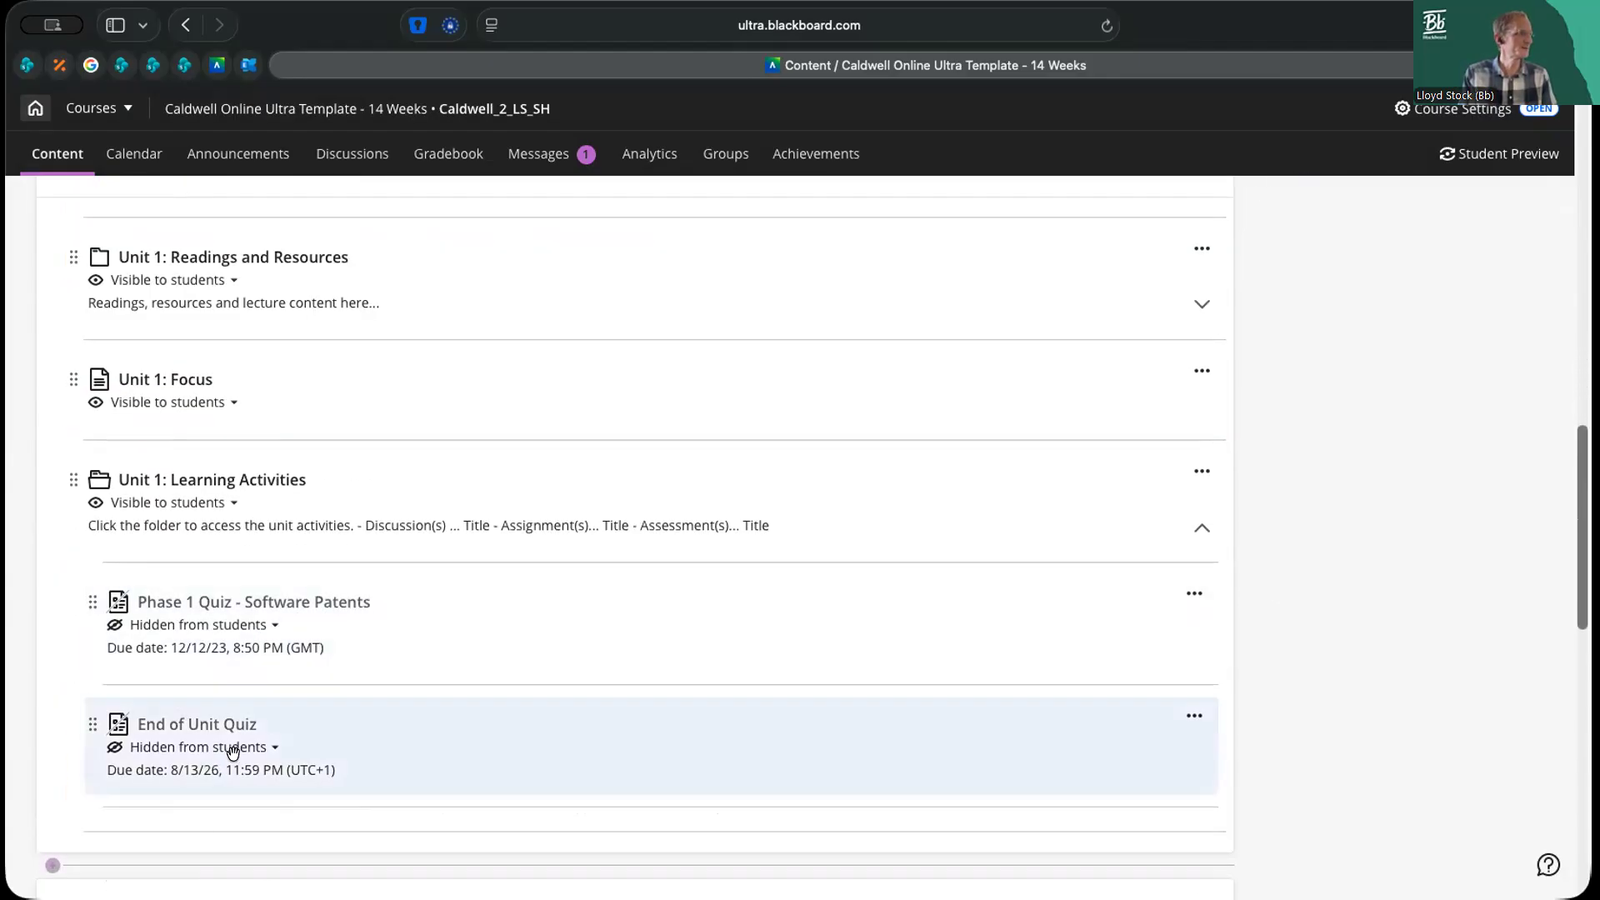
{"action": "left_click", "coordinate": [1188, 715]}
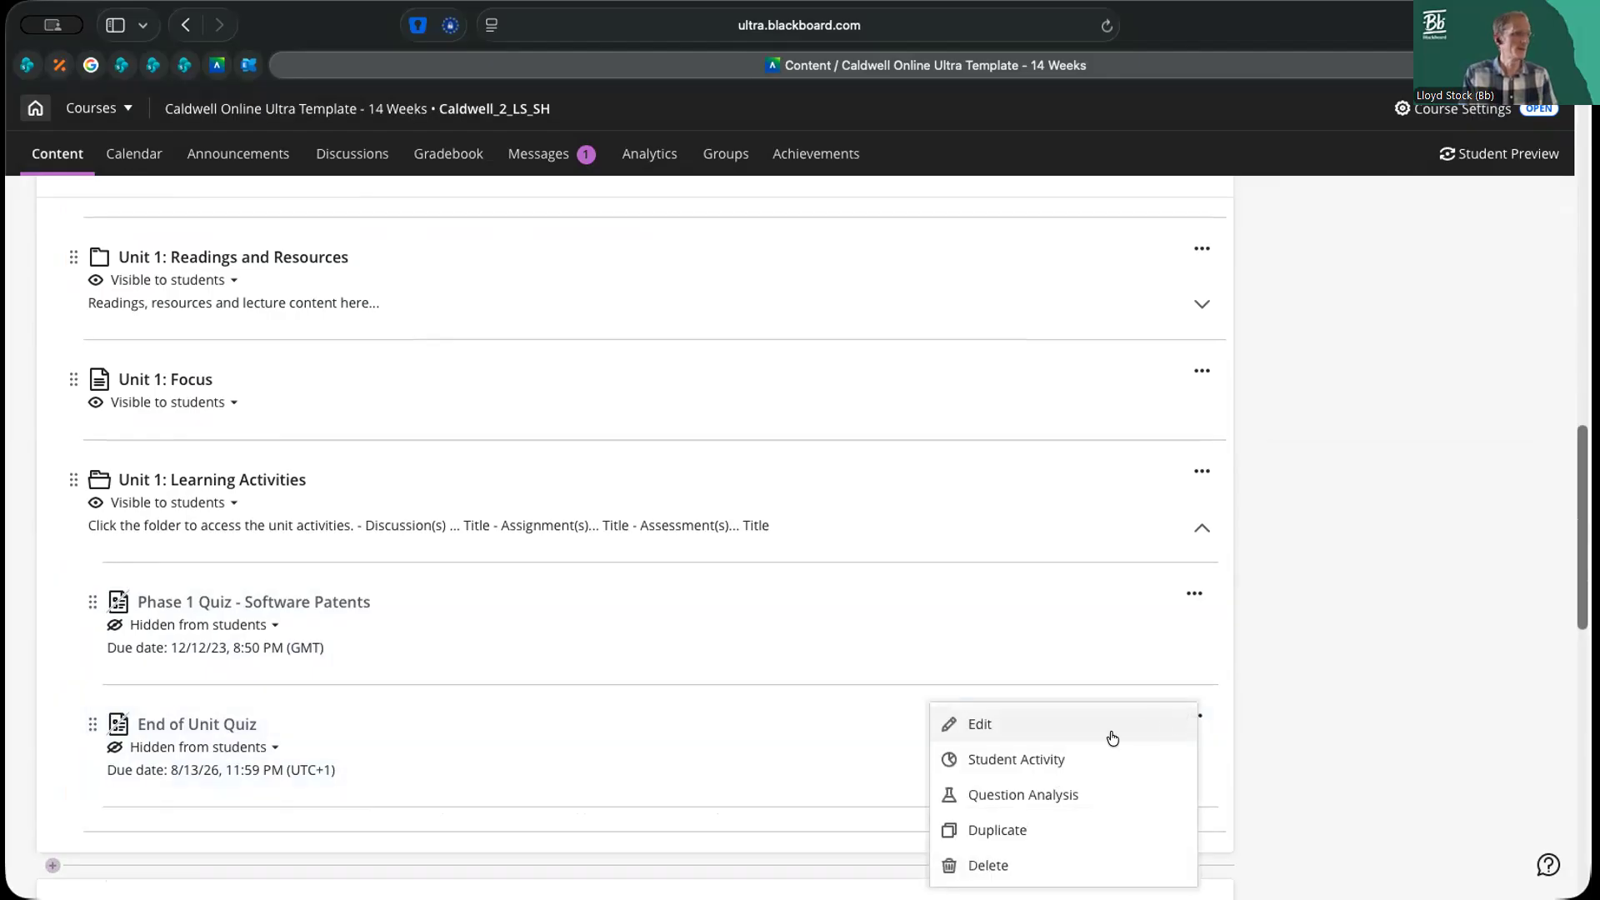
{"action": "key", "text": "Escape"}
{"action": "left_click", "coordinate": [1057, 726]}
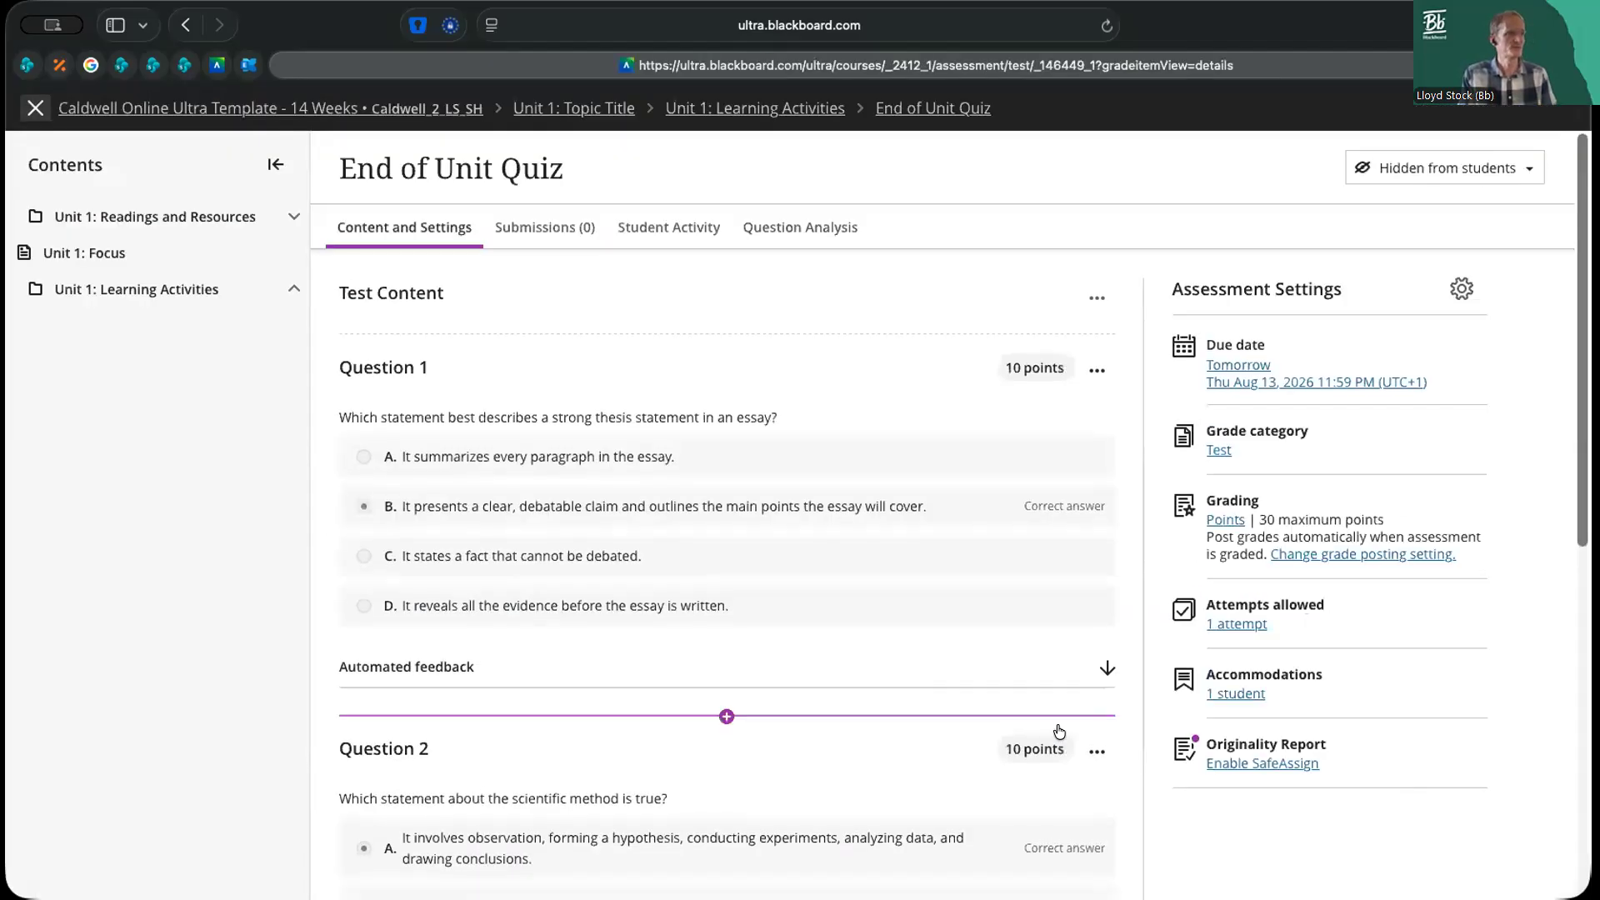
Try the Display one question at a time and Prohibit backtracking options in the quiz's assessment settings, then clear both
{"action": "left_click", "coordinate": [1460, 289]}
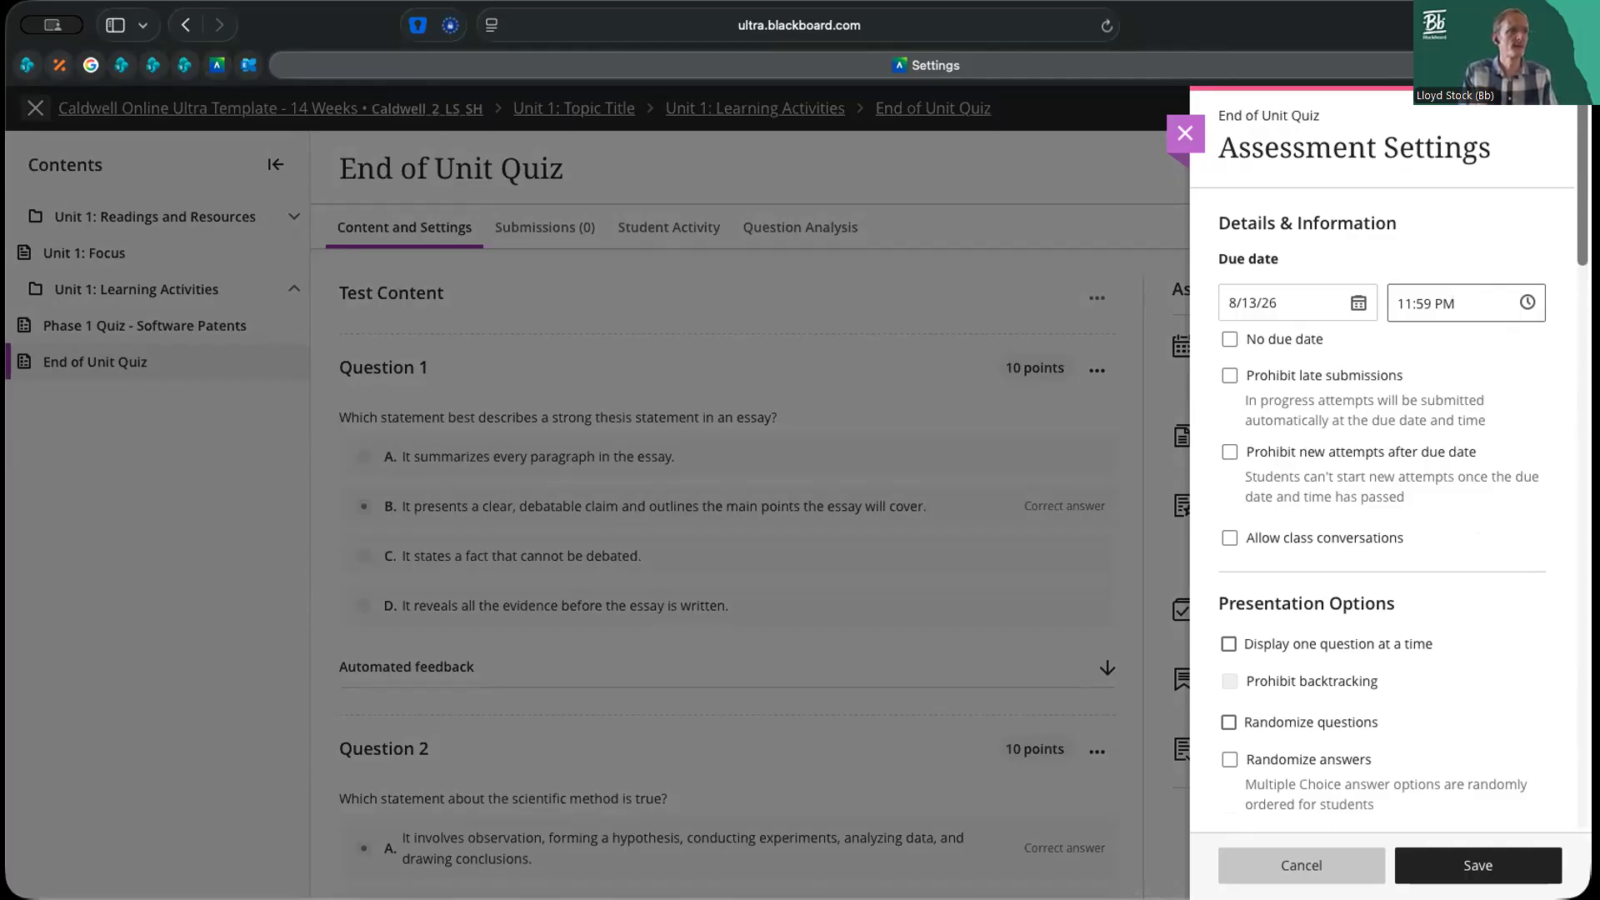
{"action": "scroll", "coordinate": [1384, 467], "scroll_direction": "down", "scroll_amount": 5}
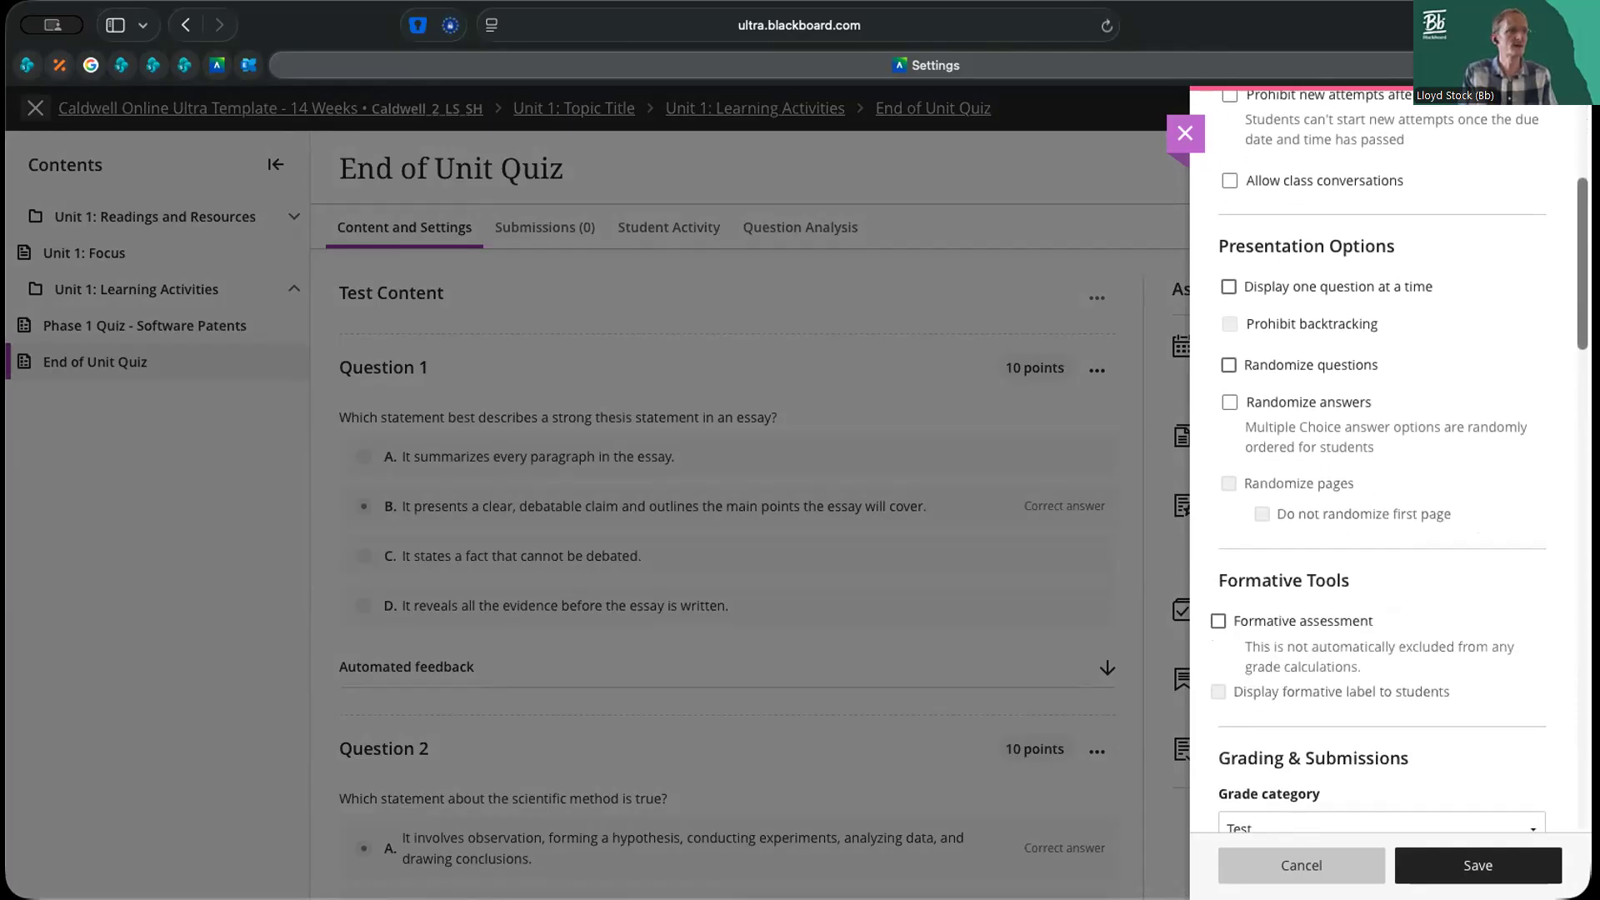
{"action": "scroll", "coordinate": [1309, 199], "scroll_direction": "down", "scroll_amount": 1}
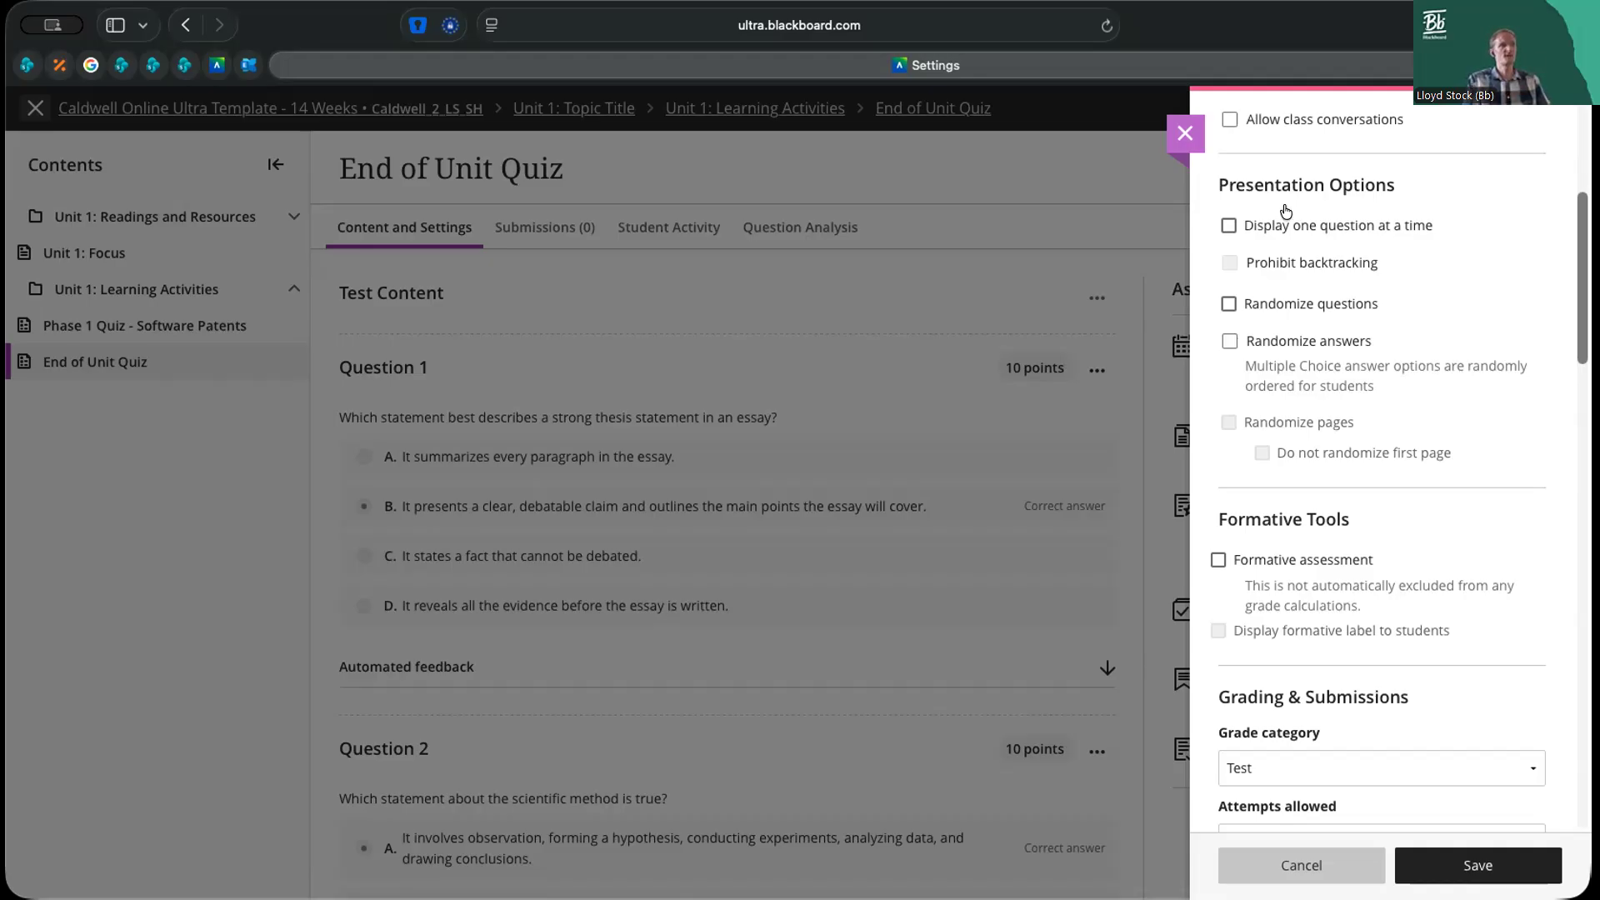
{"action": "left_click", "coordinate": [1229, 229]}
{"action": "left_click", "coordinate": [1229, 263]}
{"action": "left_click", "coordinate": [1229, 264]}
{"action": "left_click", "coordinate": [1229, 225]}
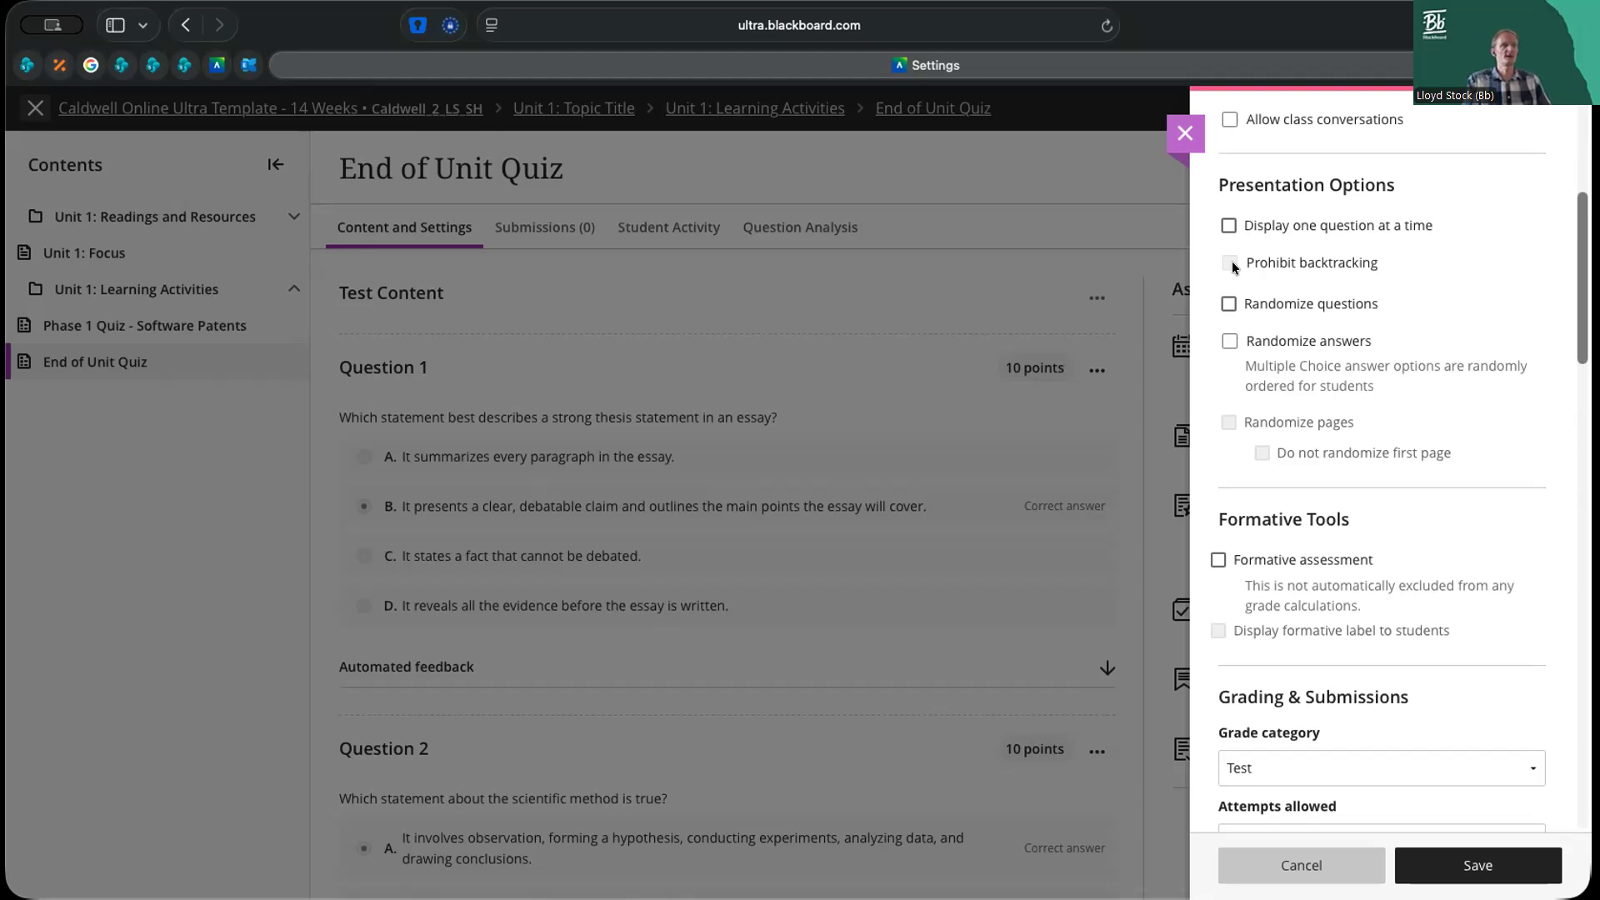
Turn Randomize questions on and back off, then save the quiz's assessment settings
{"action": "left_click", "coordinate": [1229, 307]}
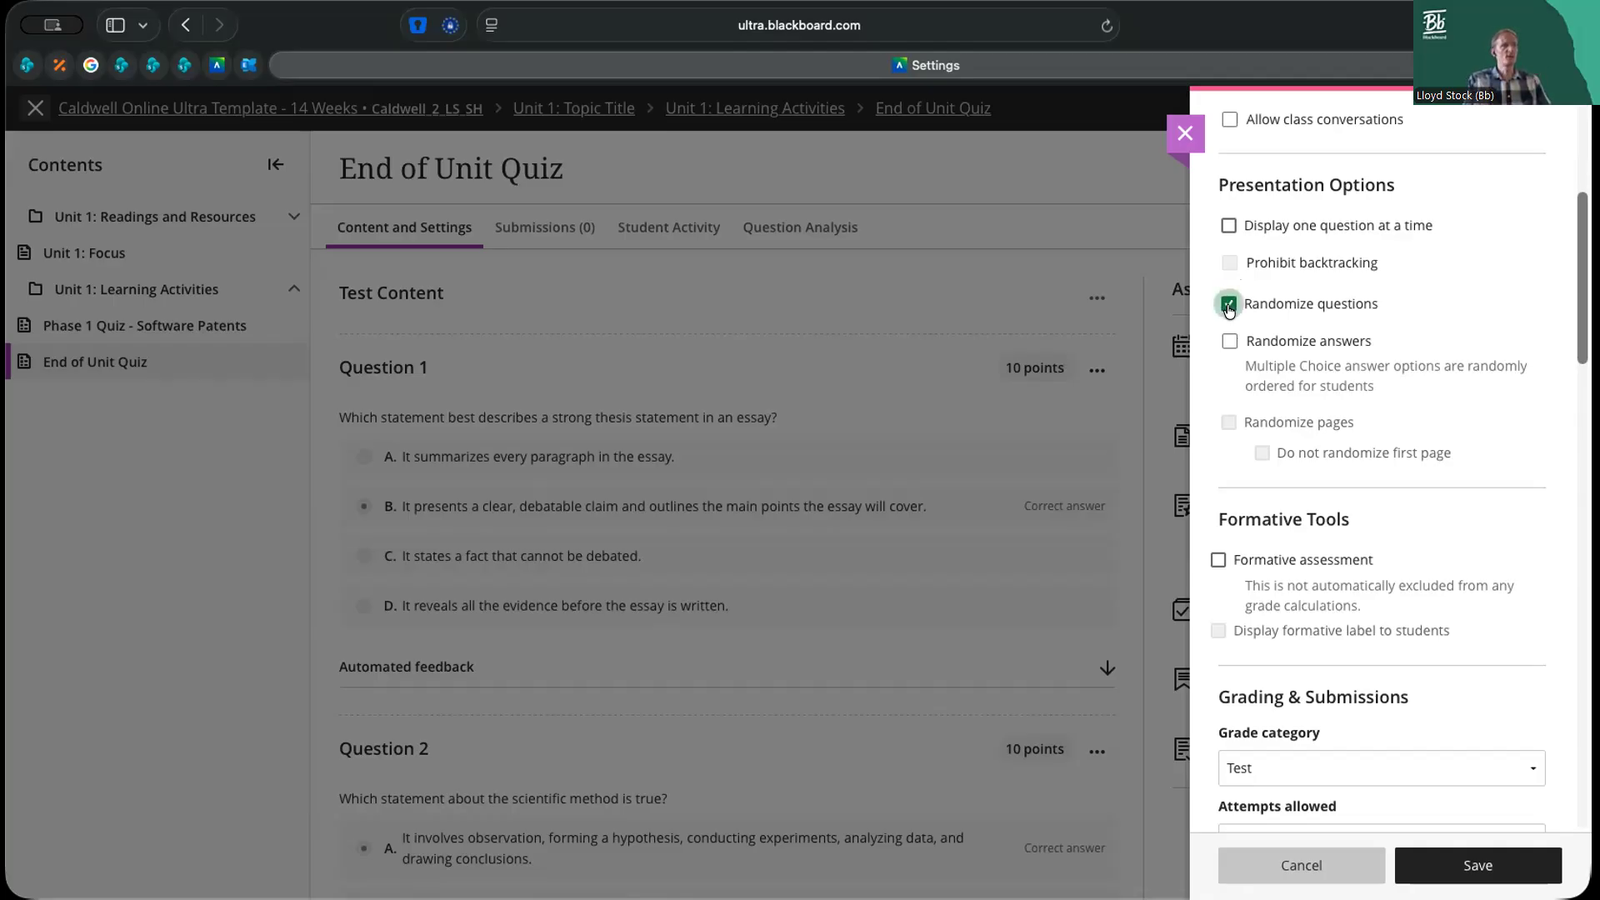
{"action": "left_click", "coordinate": [1331, 308]}
{"action": "left_click", "coordinate": [1300, 339]}
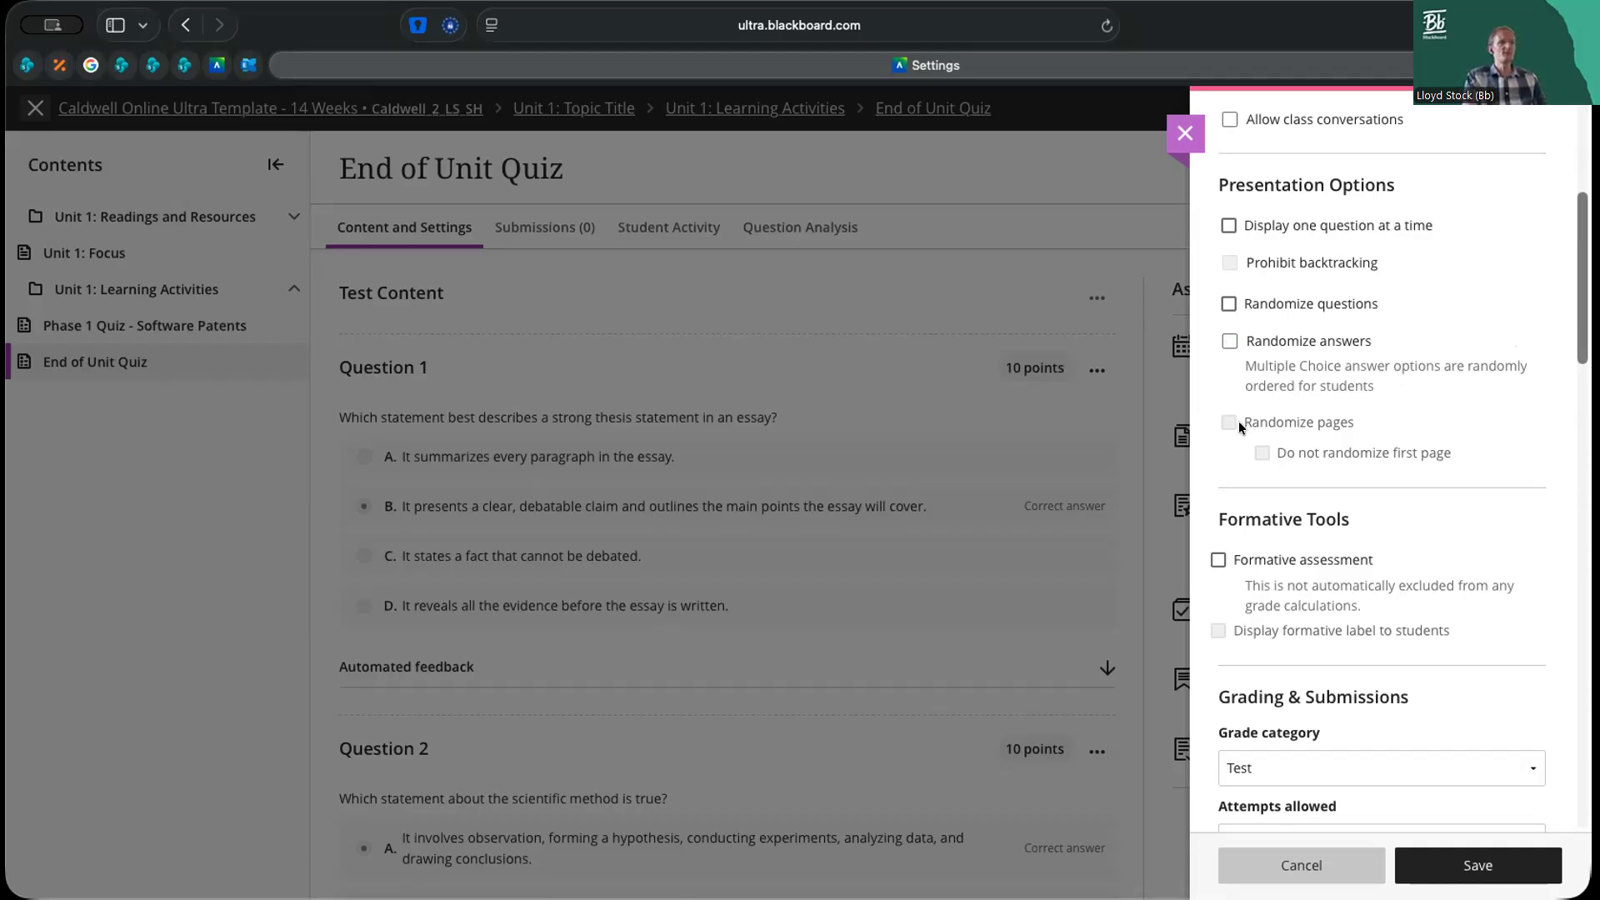
{"action": "left_click", "coordinate": [1509, 848]}
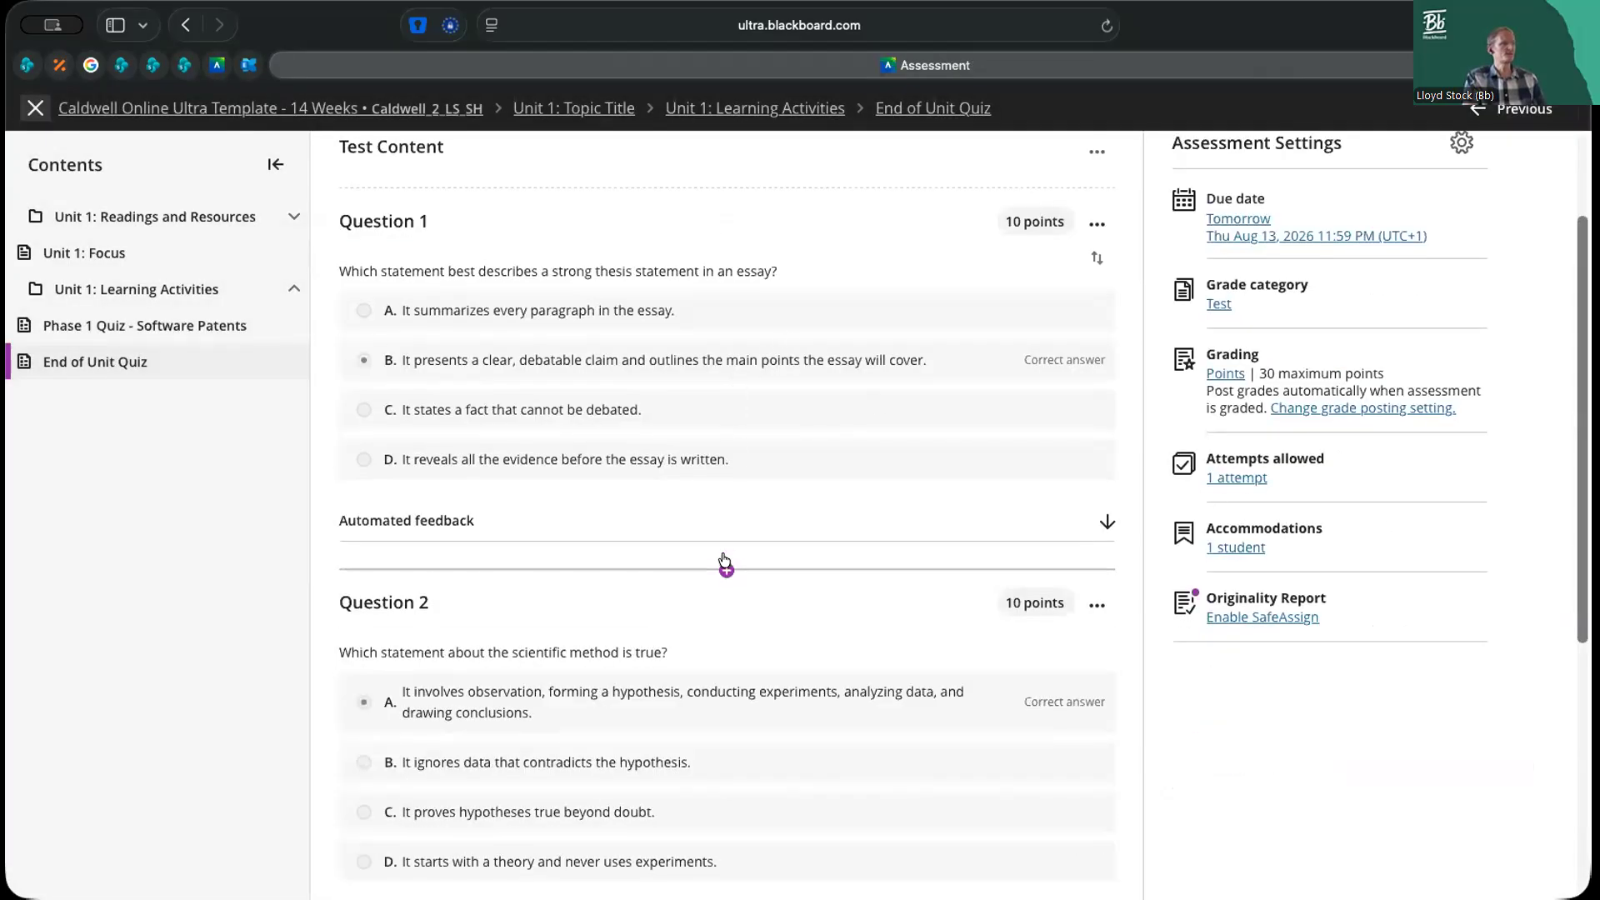
Examine the question and content types that can be added above Question 1
{"action": "scroll", "coordinate": [724, 560], "scroll_direction": "up", "scroll_amount": 2}
{"action": "left_click", "coordinate": [717, 290]}
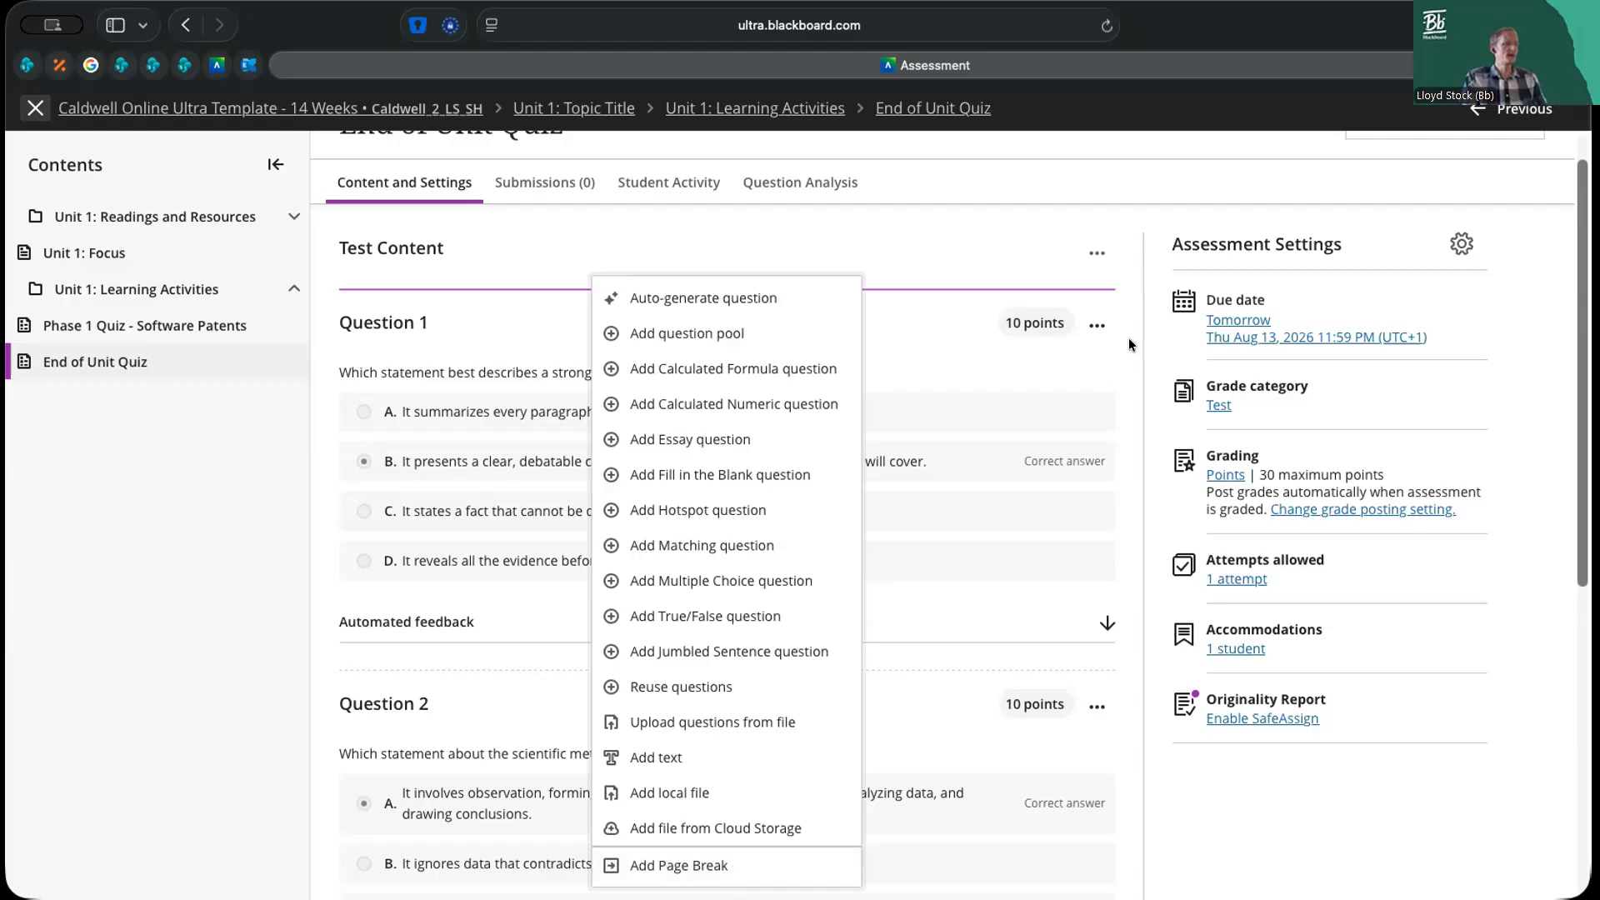
{"action": "left_click", "coordinate": [1165, 331]}
Mark the quiz as a formative assessment in its settings, with the formative label displayed to students
{"action": "left_click", "coordinate": [1461, 243]}
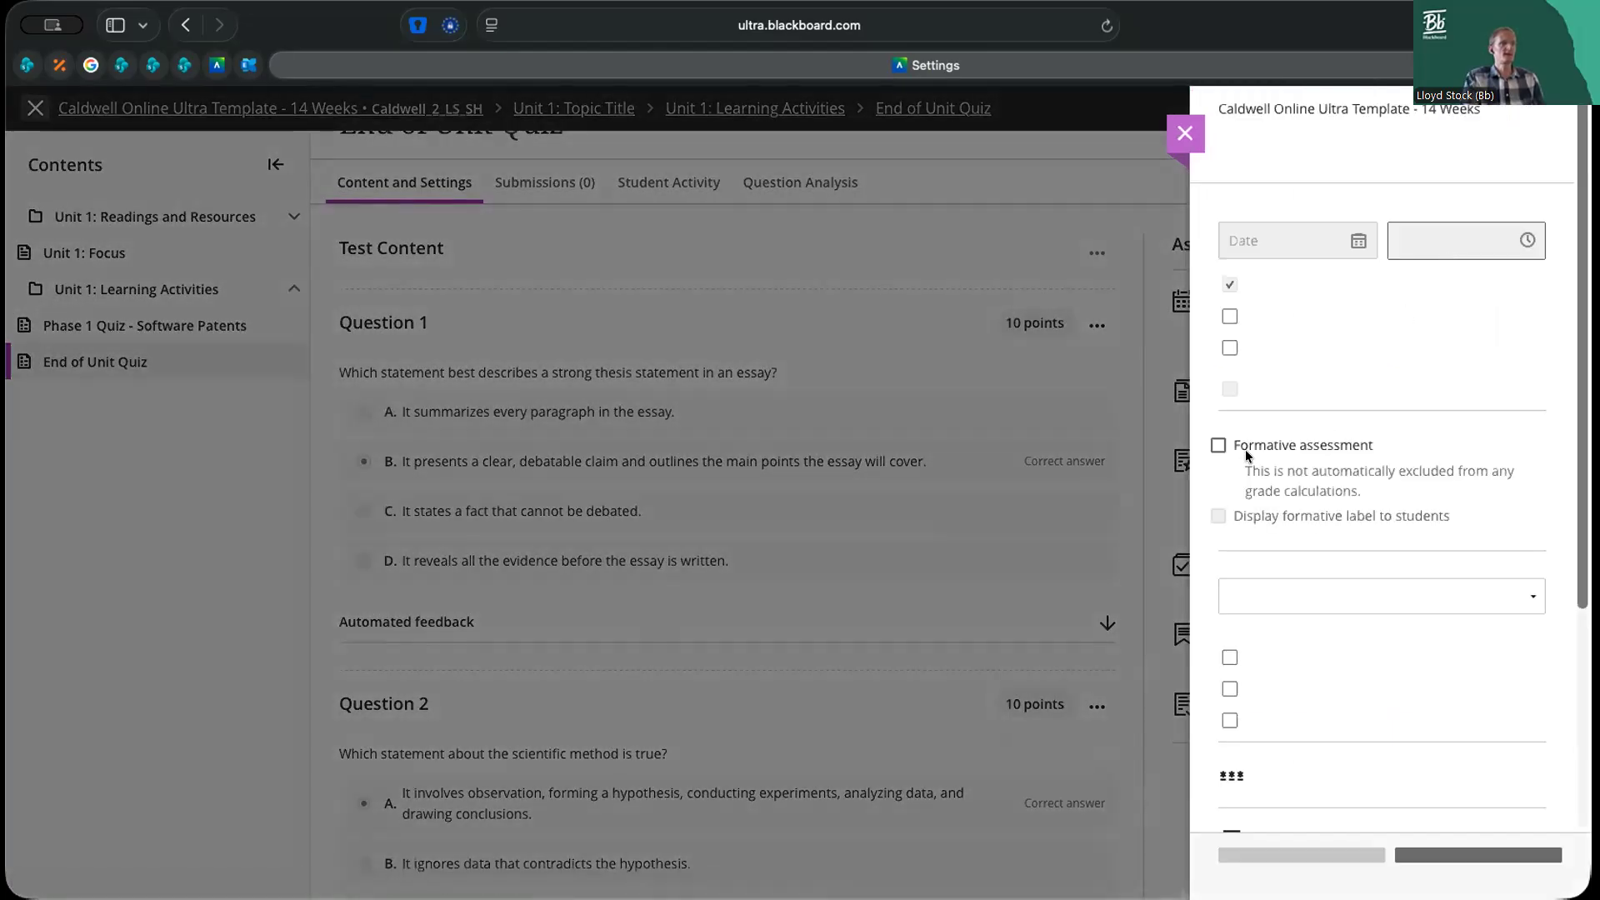
{"action": "scroll", "coordinate": [1283, 516], "scroll_direction": "down", "scroll_amount": 4}
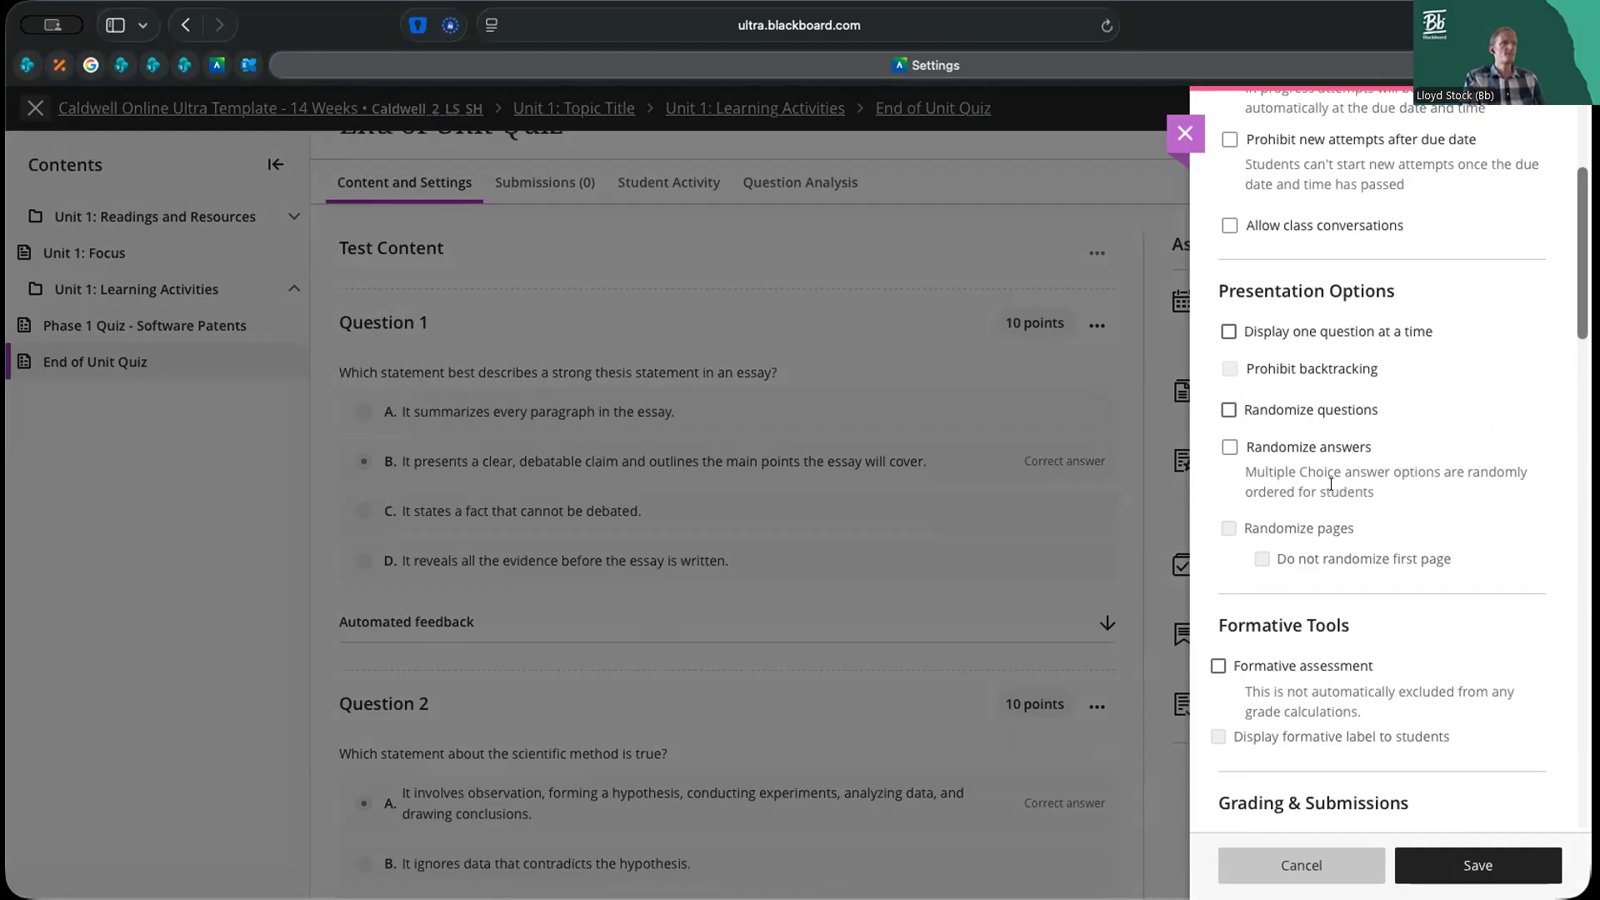
{"action": "scroll", "coordinate": [1367, 467], "scroll_direction": "down", "scroll_amount": 2}
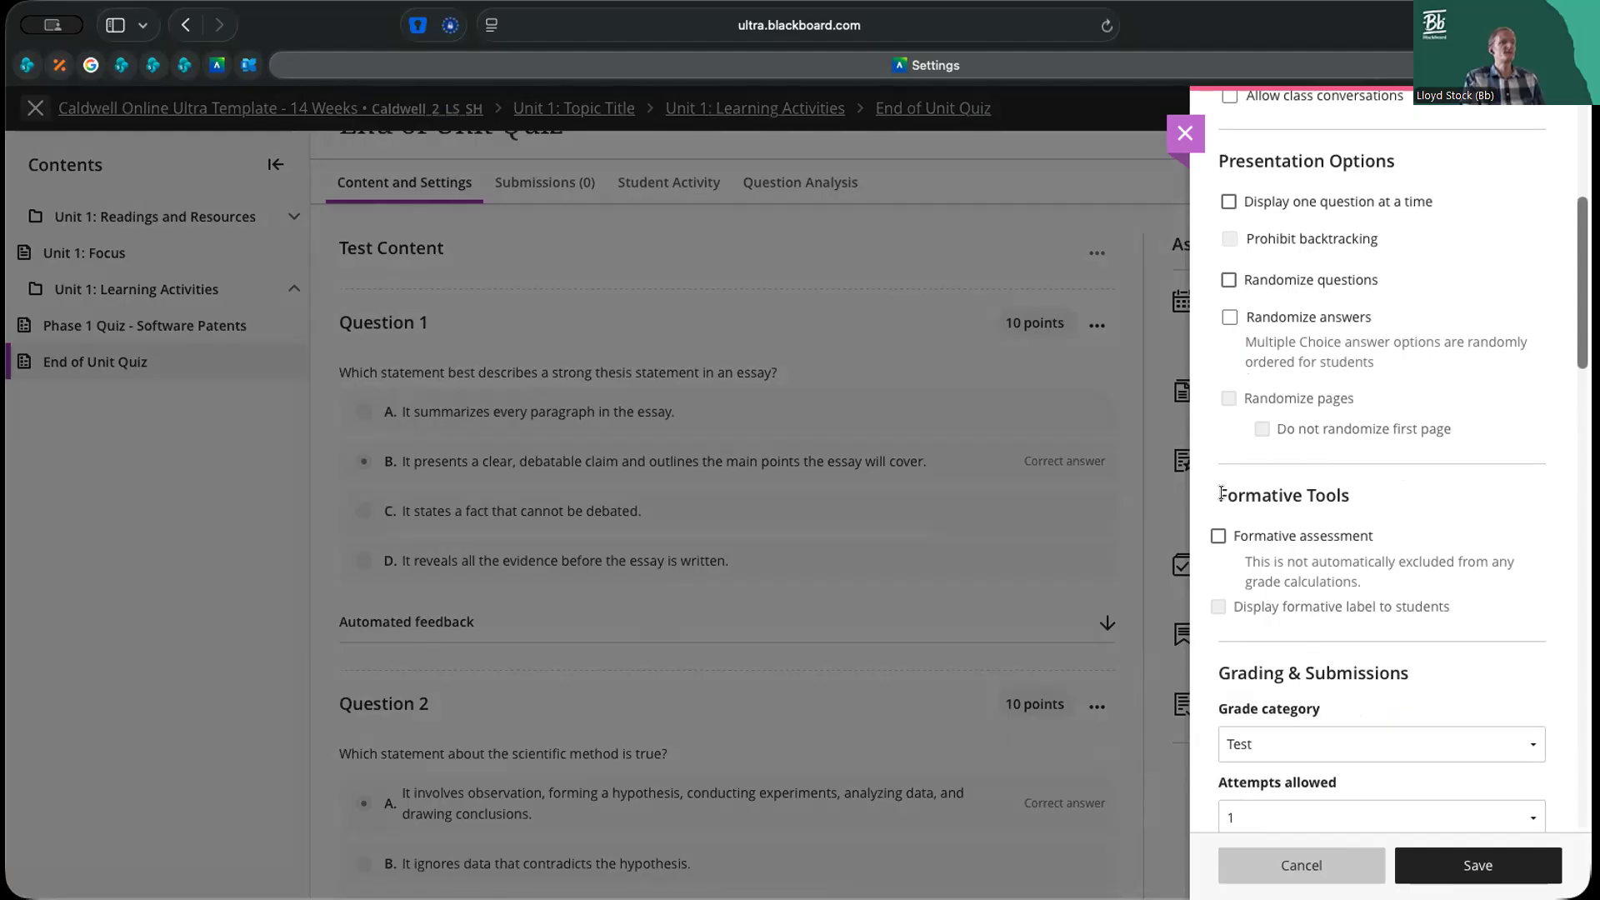
{"action": "left_click", "coordinate": [1218, 538]}
{"action": "left_click", "coordinate": [1218, 538]}
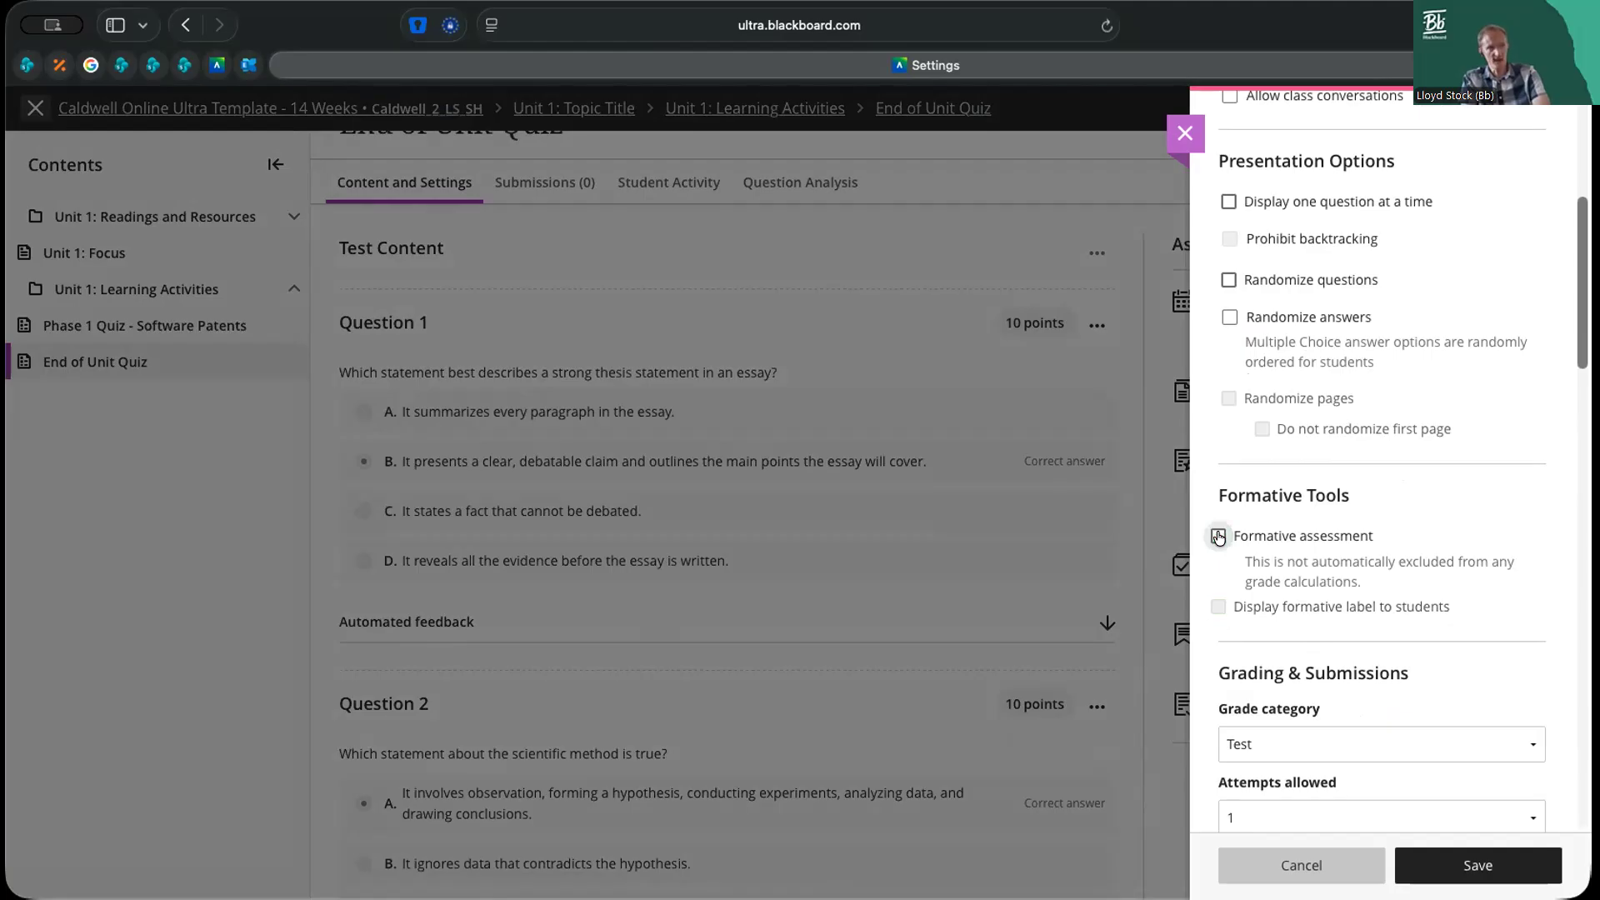
{"action": "left_click", "coordinate": [1218, 538]}
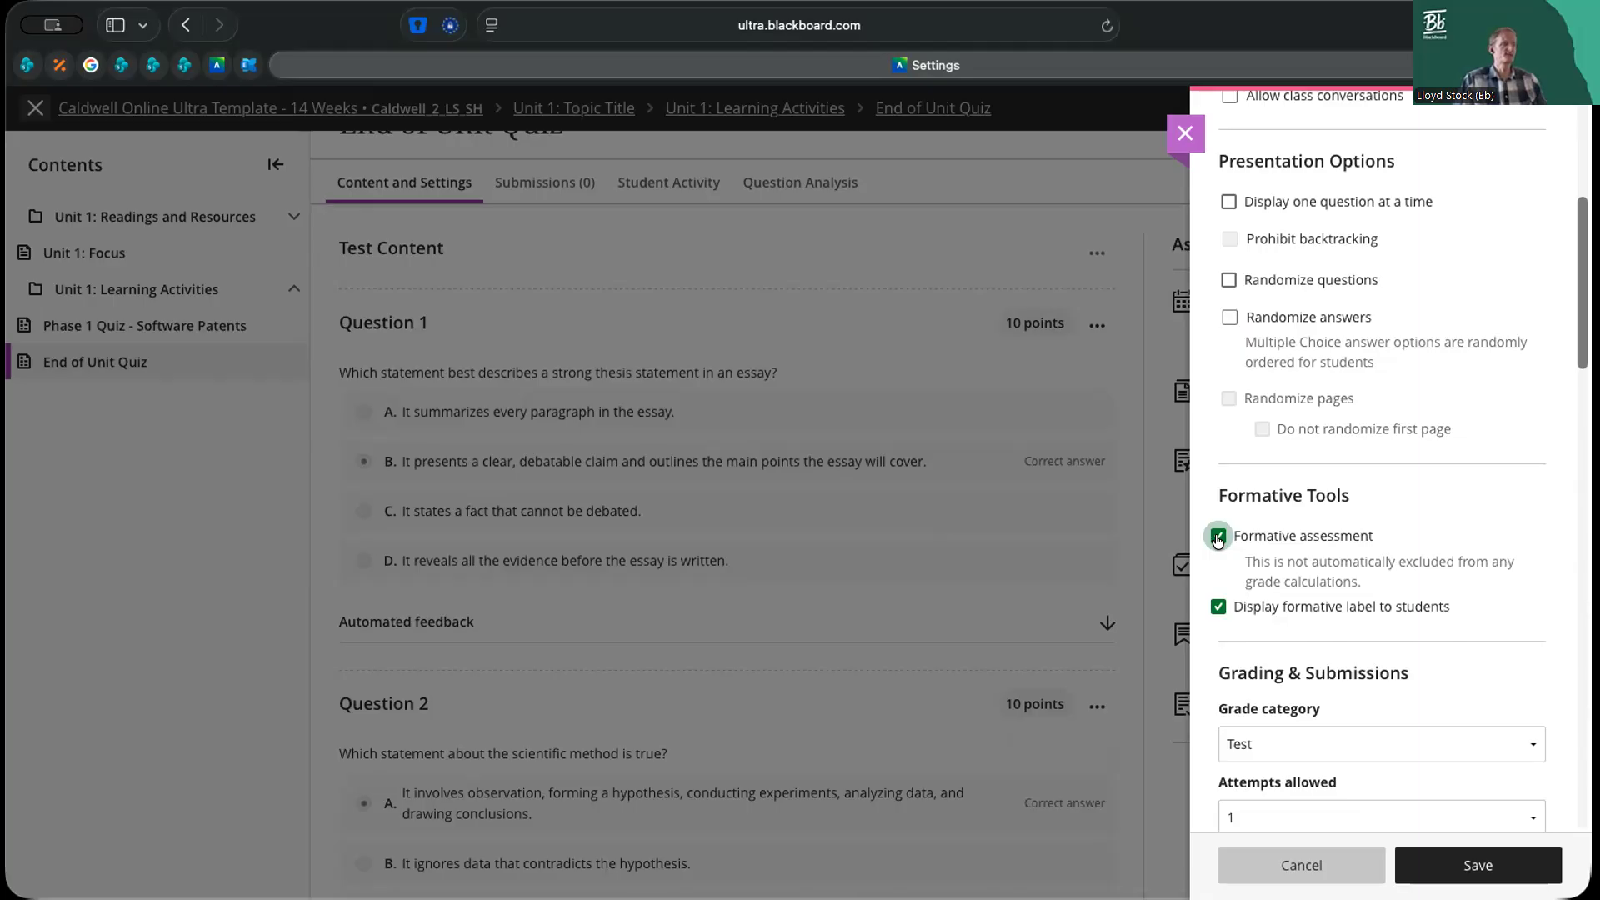
{"action": "left_click", "coordinate": [1217, 538]}
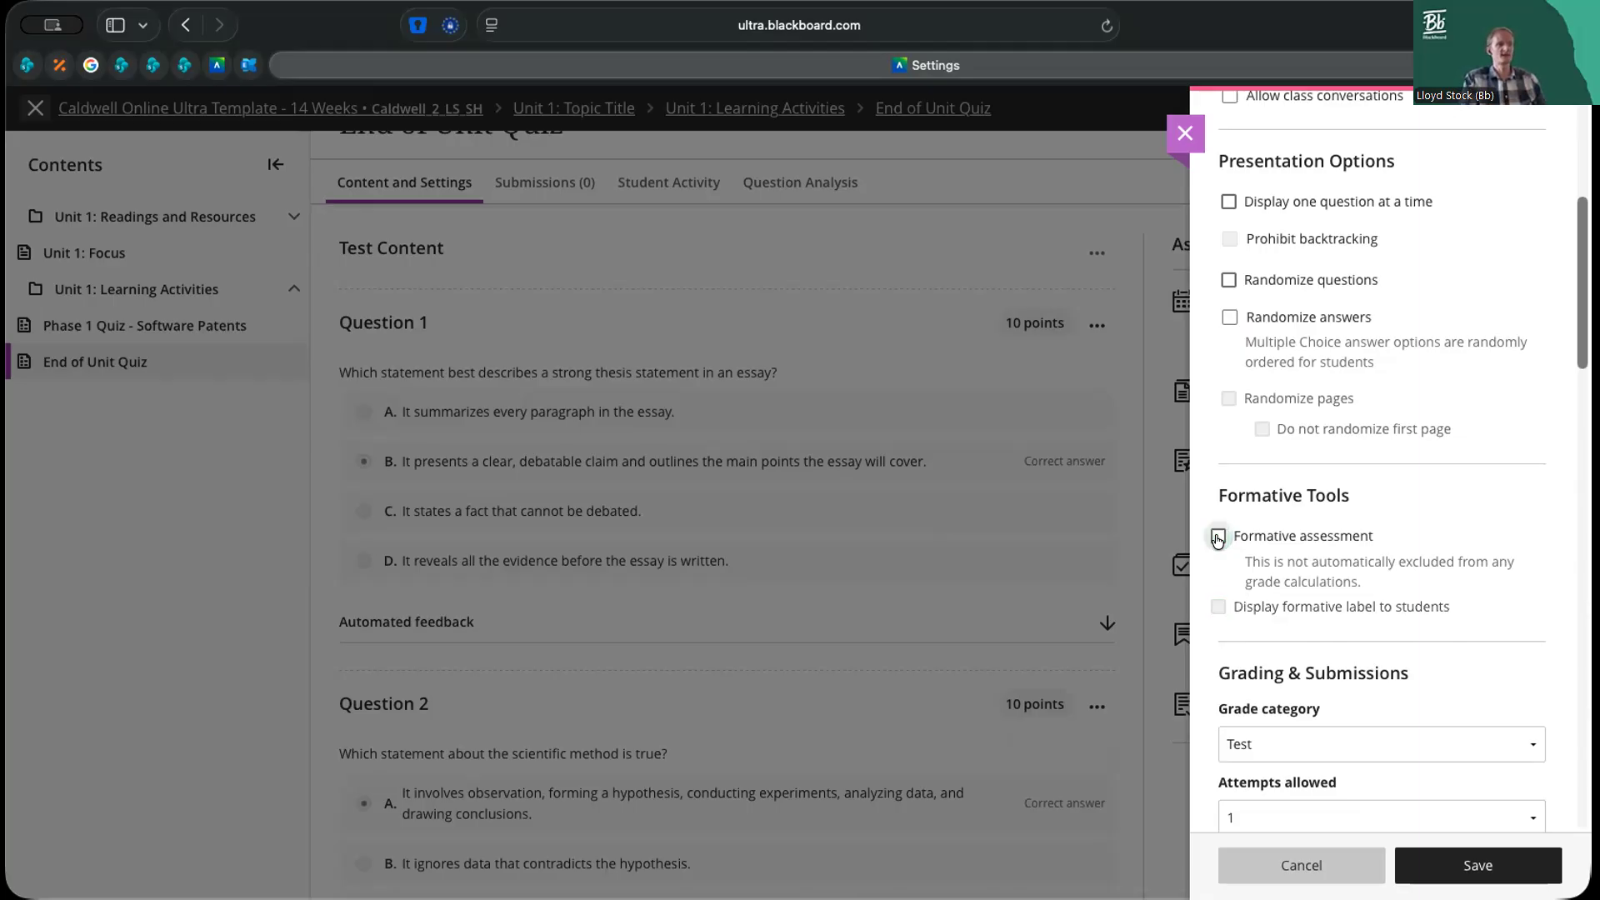
{"action": "left_click", "coordinate": [1218, 538]}
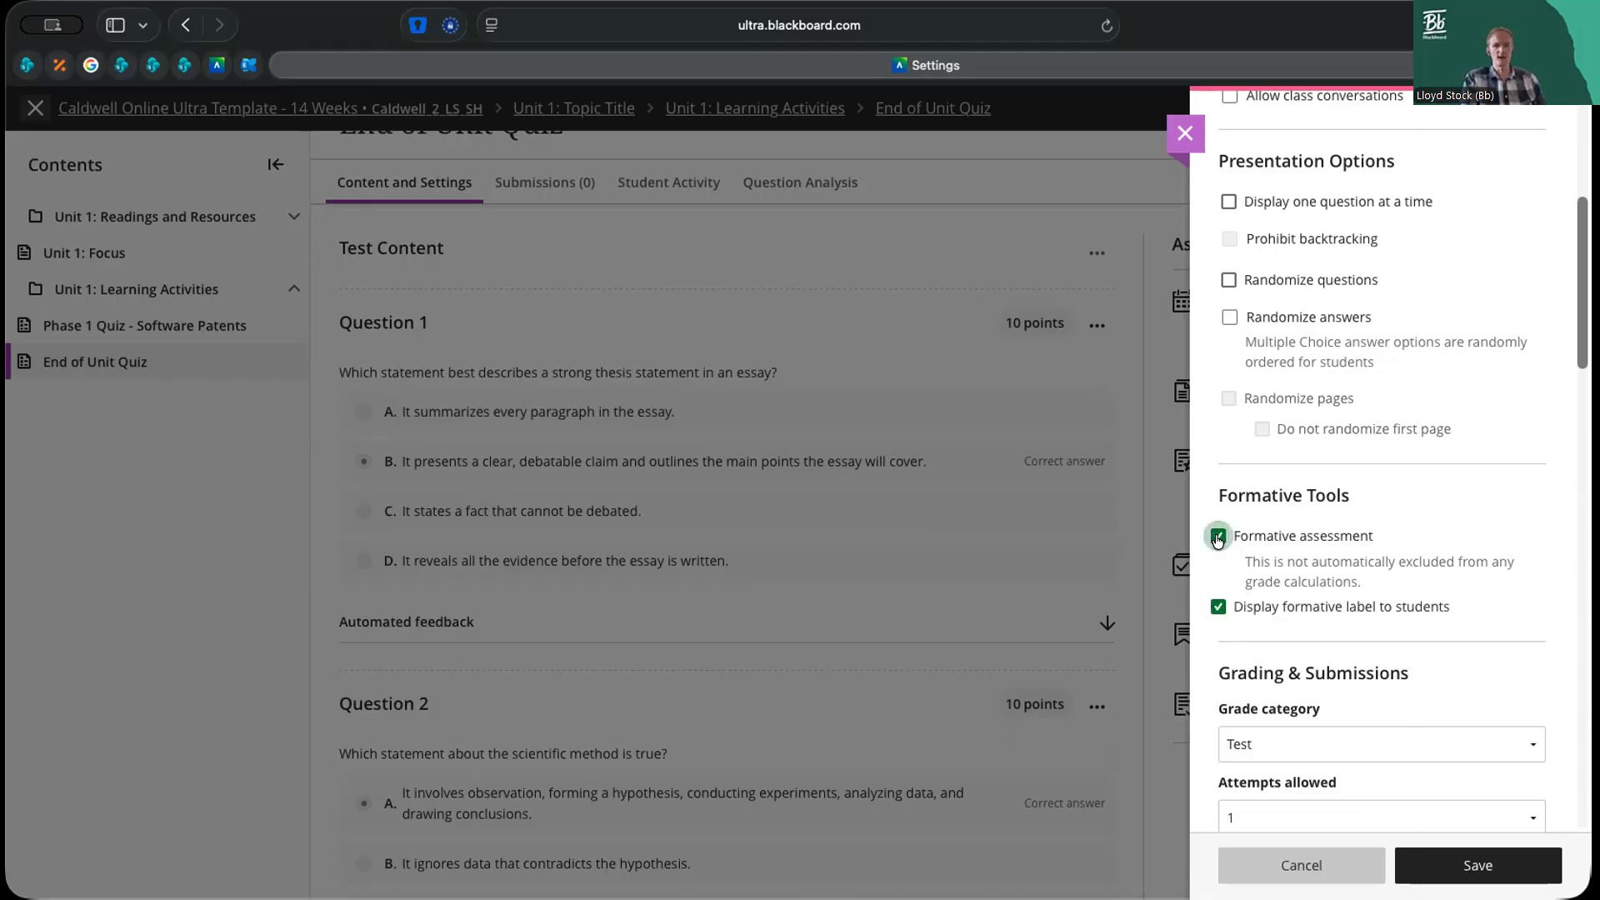
Set the quiz's attempts allowed to 3 in the Grading & Submissions settings
{"action": "scroll", "coordinate": [1383, 458], "scroll_direction": "down", "scroll_amount": 5}
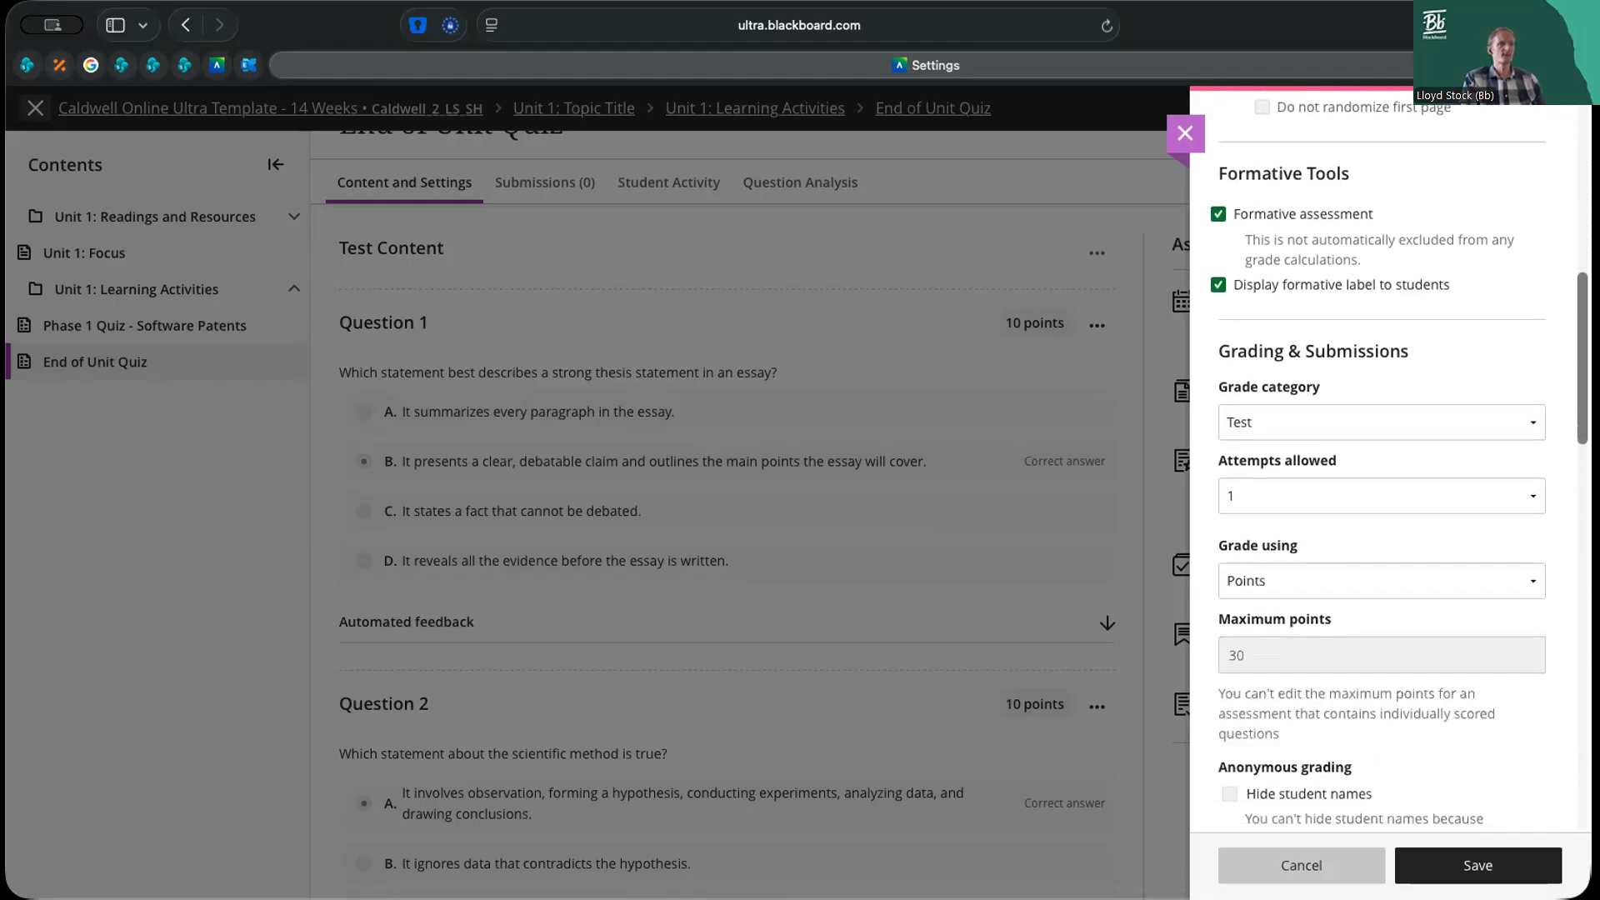
{"action": "left_click_drag", "start_coordinate": [1220, 348], "coordinate": [1411, 352]}
{"action": "left_click", "coordinate": [1417, 356]}
{"action": "left_click", "coordinate": [1479, 498]}
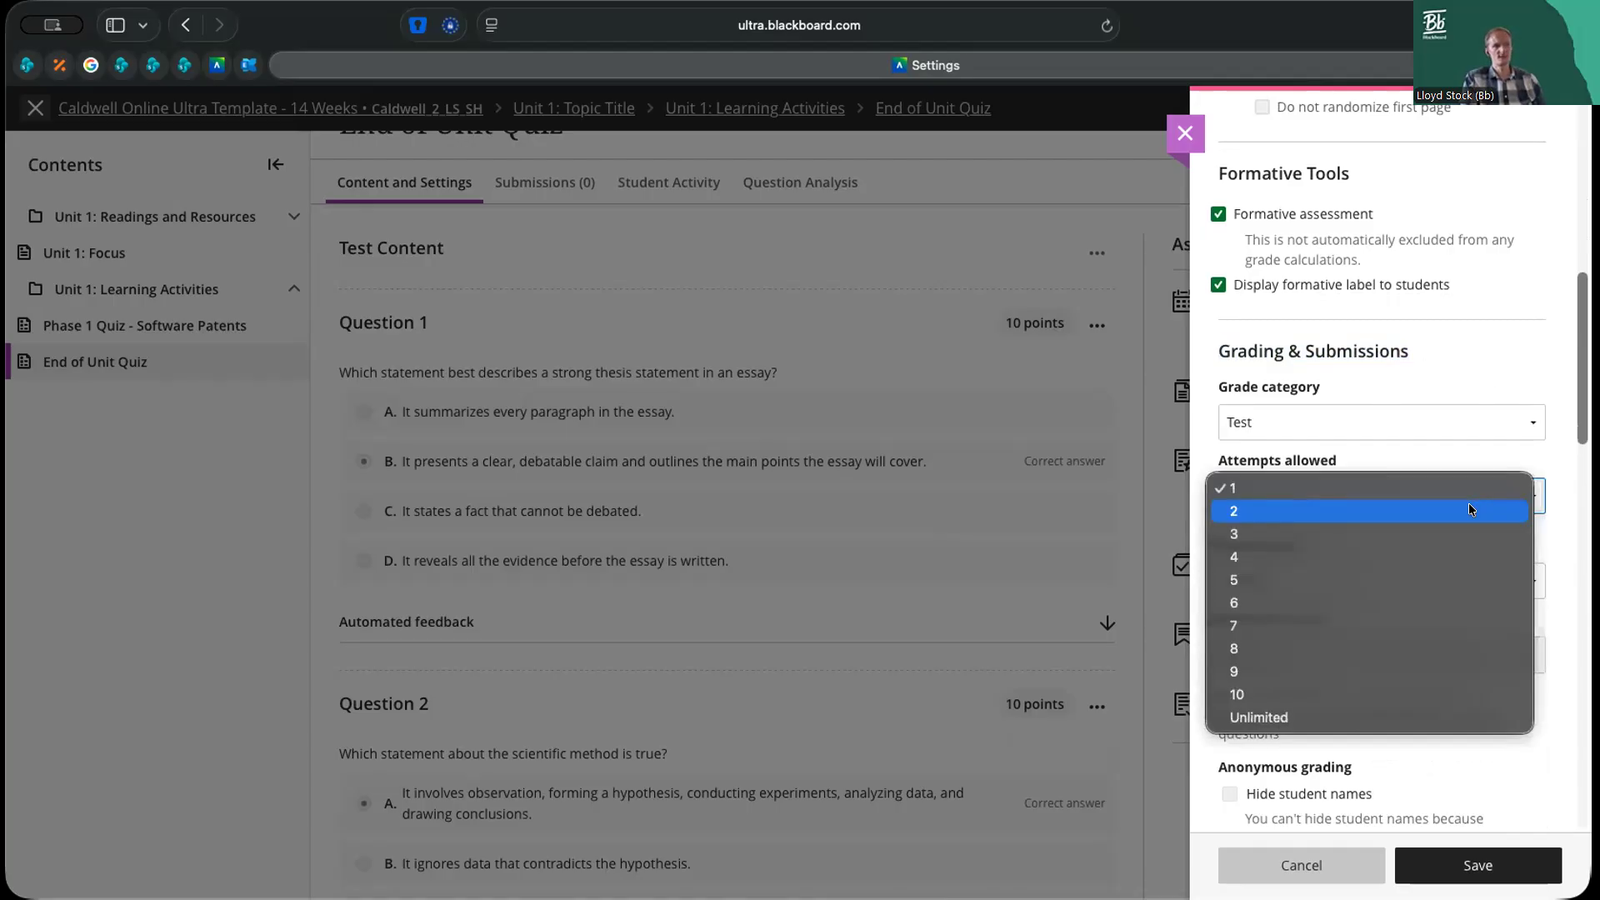
{"action": "left_click", "coordinate": [1355, 539]}
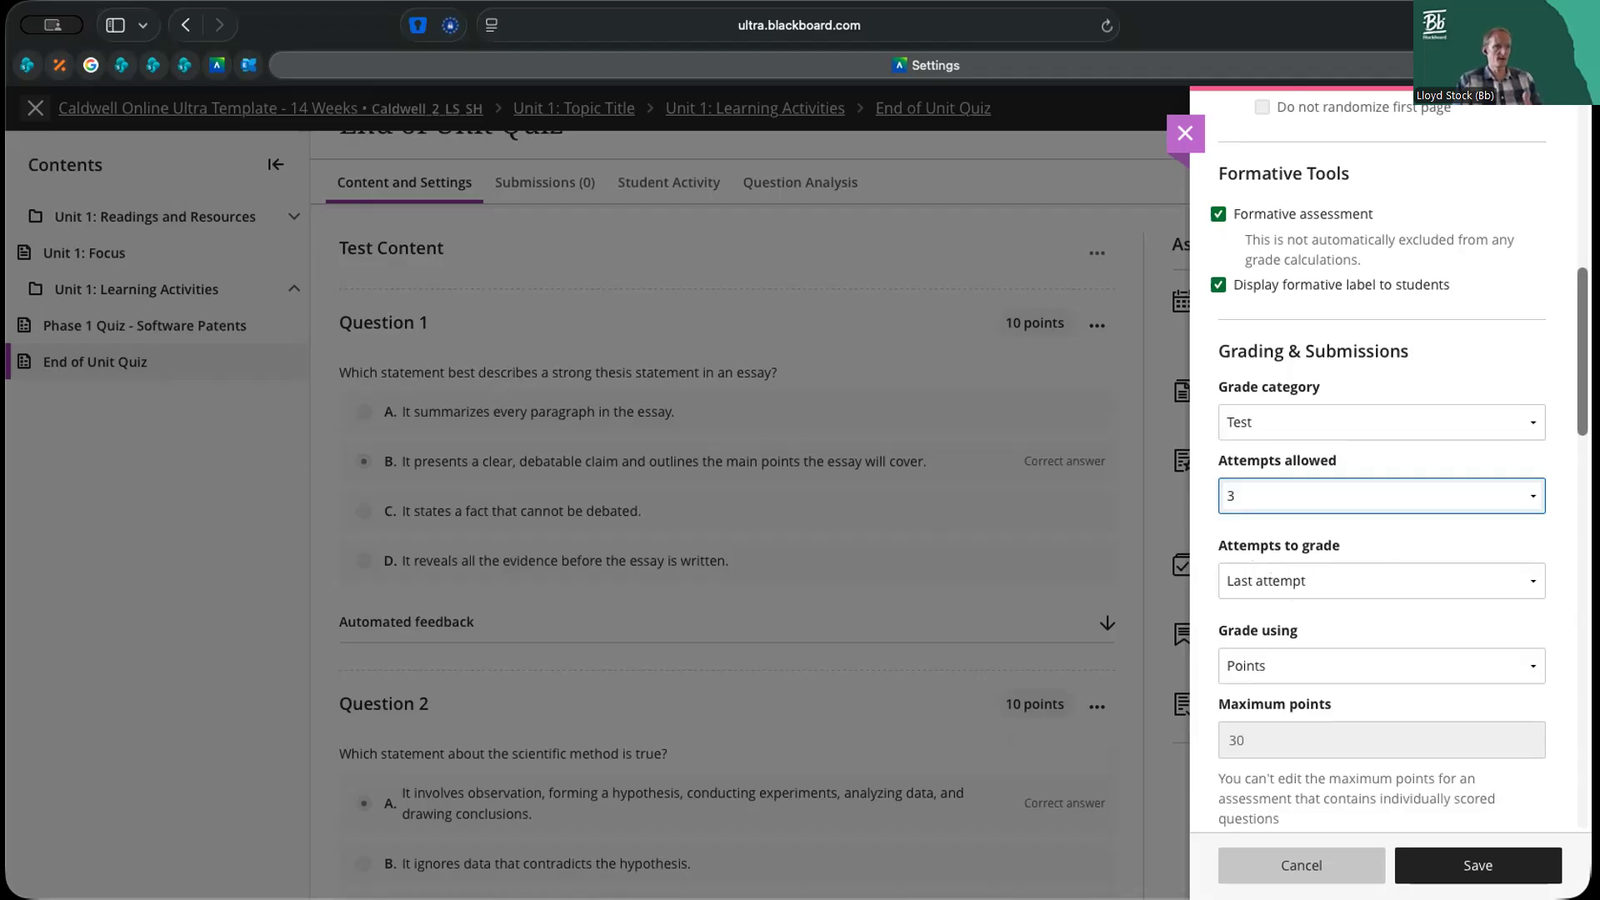
Examine the remaining grading options and the assessment results settings for submission view, question feedback, question scores and correct answers
{"action": "scroll", "coordinate": [1382, 467], "scroll_direction": "down", "scroll_amount": 5}
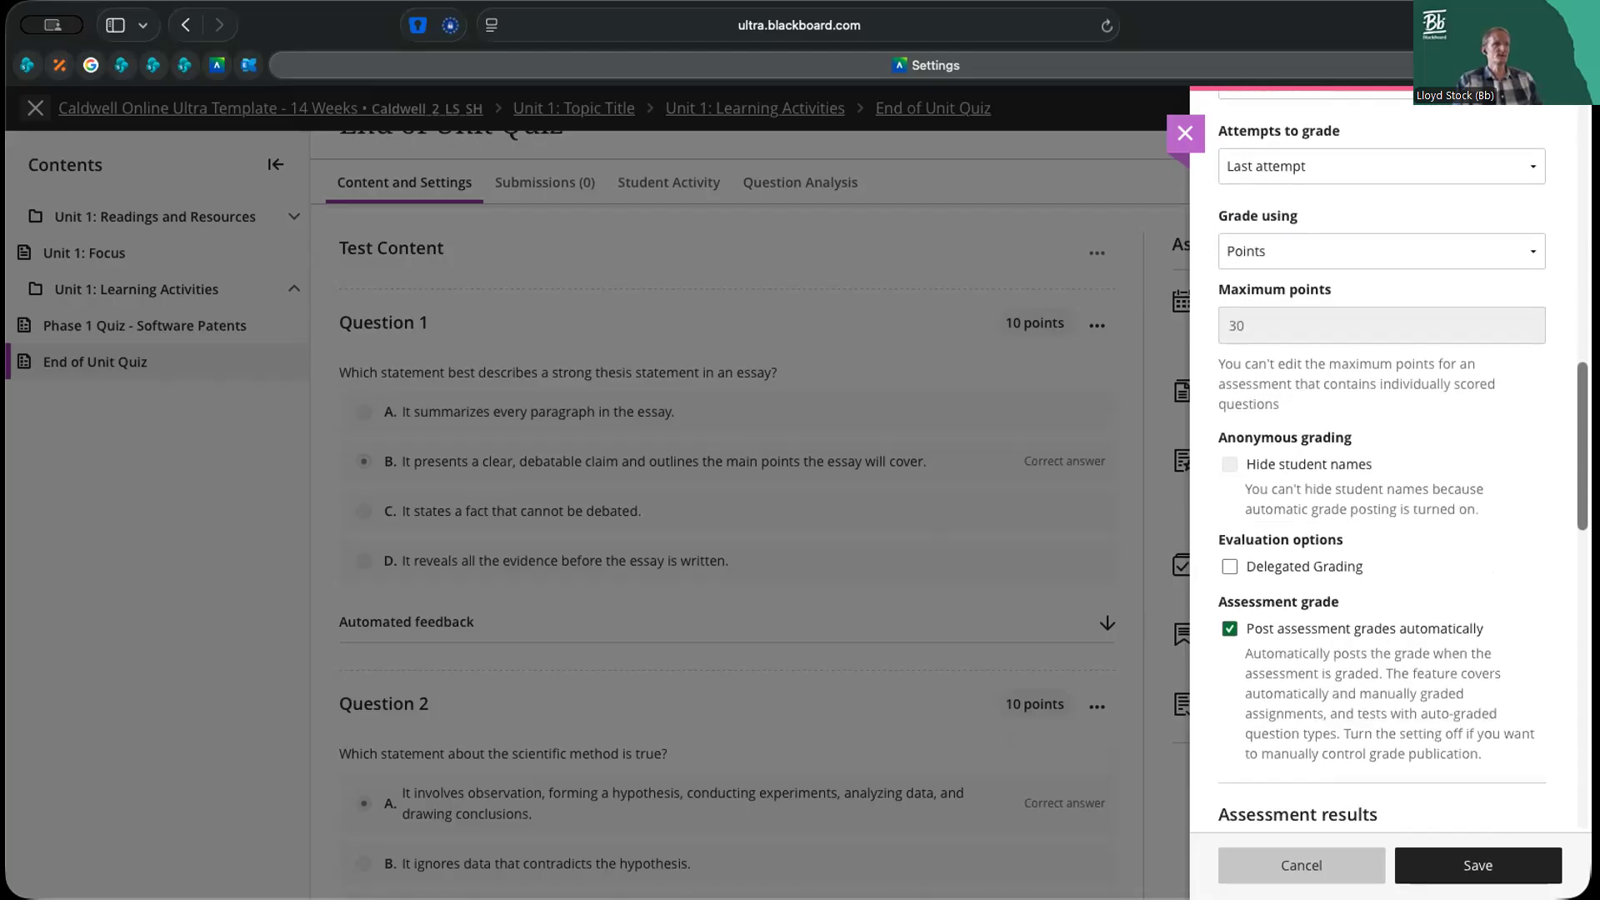
{"action": "scroll", "coordinate": [1382, 462], "scroll_direction": "down", "scroll_amount": 5}
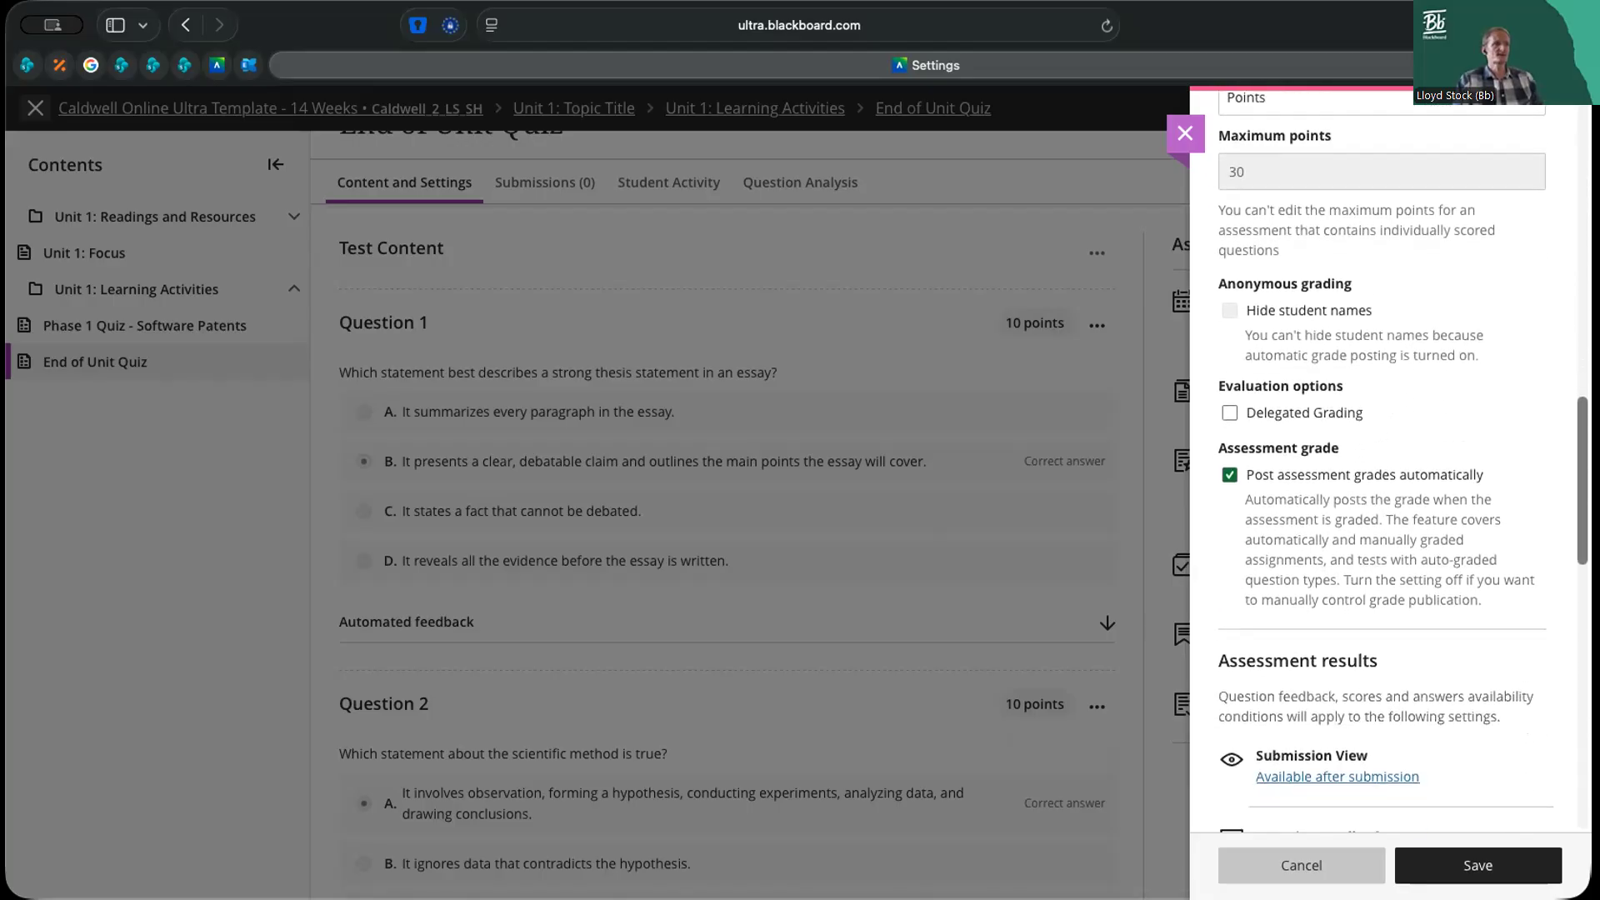
{"action": "scroll", "coordinate": [1381, 462], "scroll_direction": "down", "scroll_amount": 2}
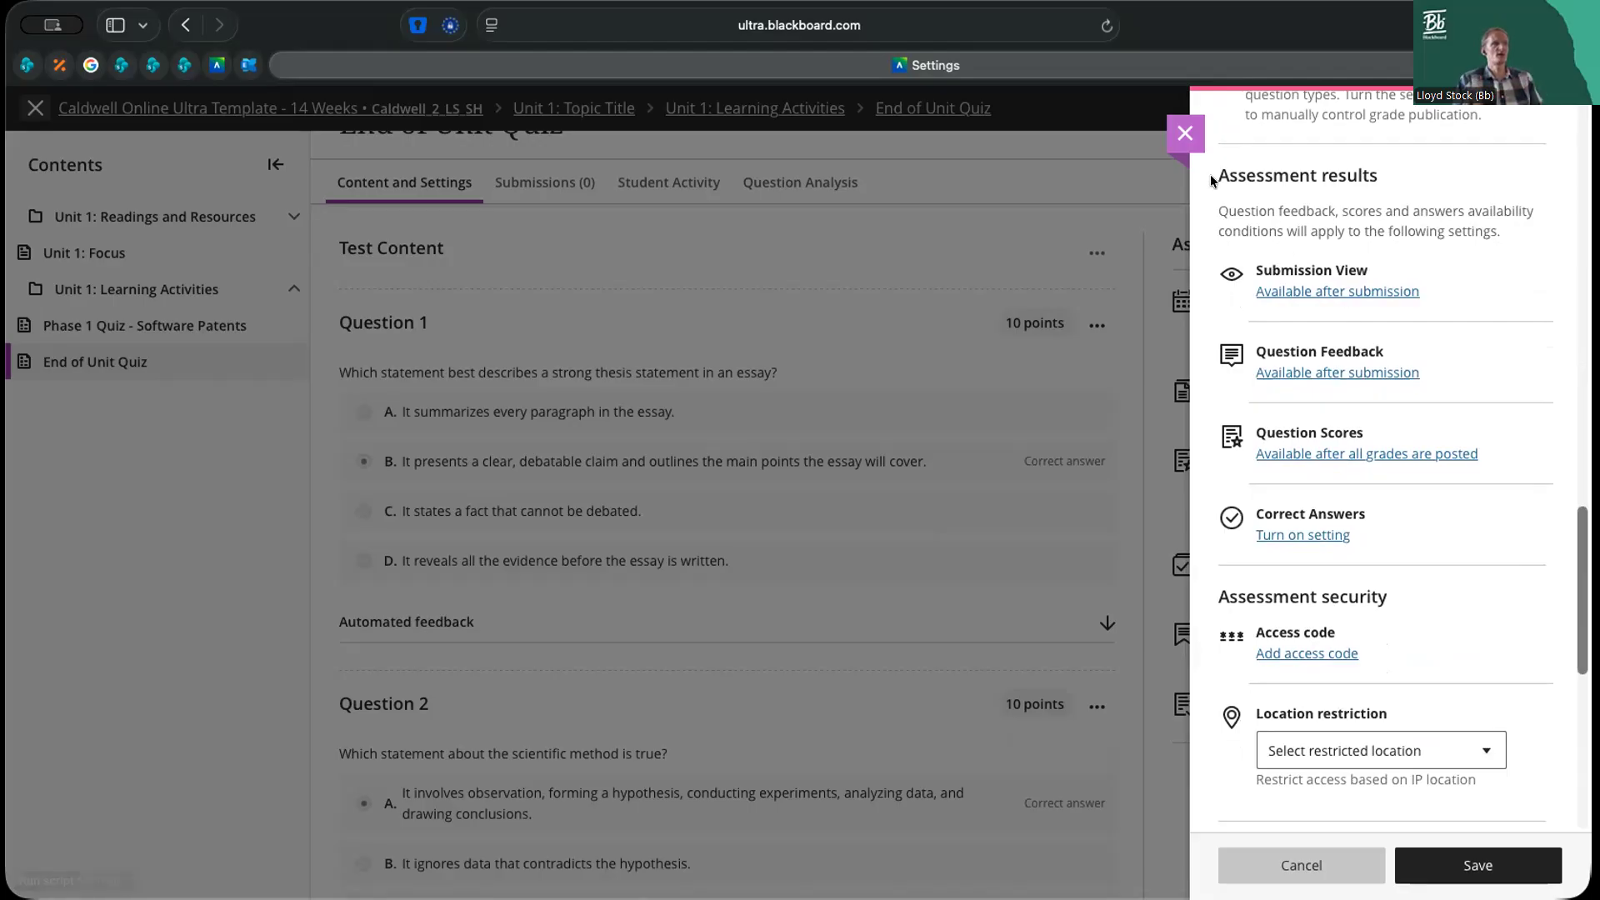
{"action": "left_click_drag", "start_coordinate": [1213, 173], "coordinate": [1336, 172]}
{"action": "left_click", "coordinate": [1292, 255]}
{"action": "left_click_drag", "start_coordinate": [1252, 264], "coordinate": [1369, 262]}
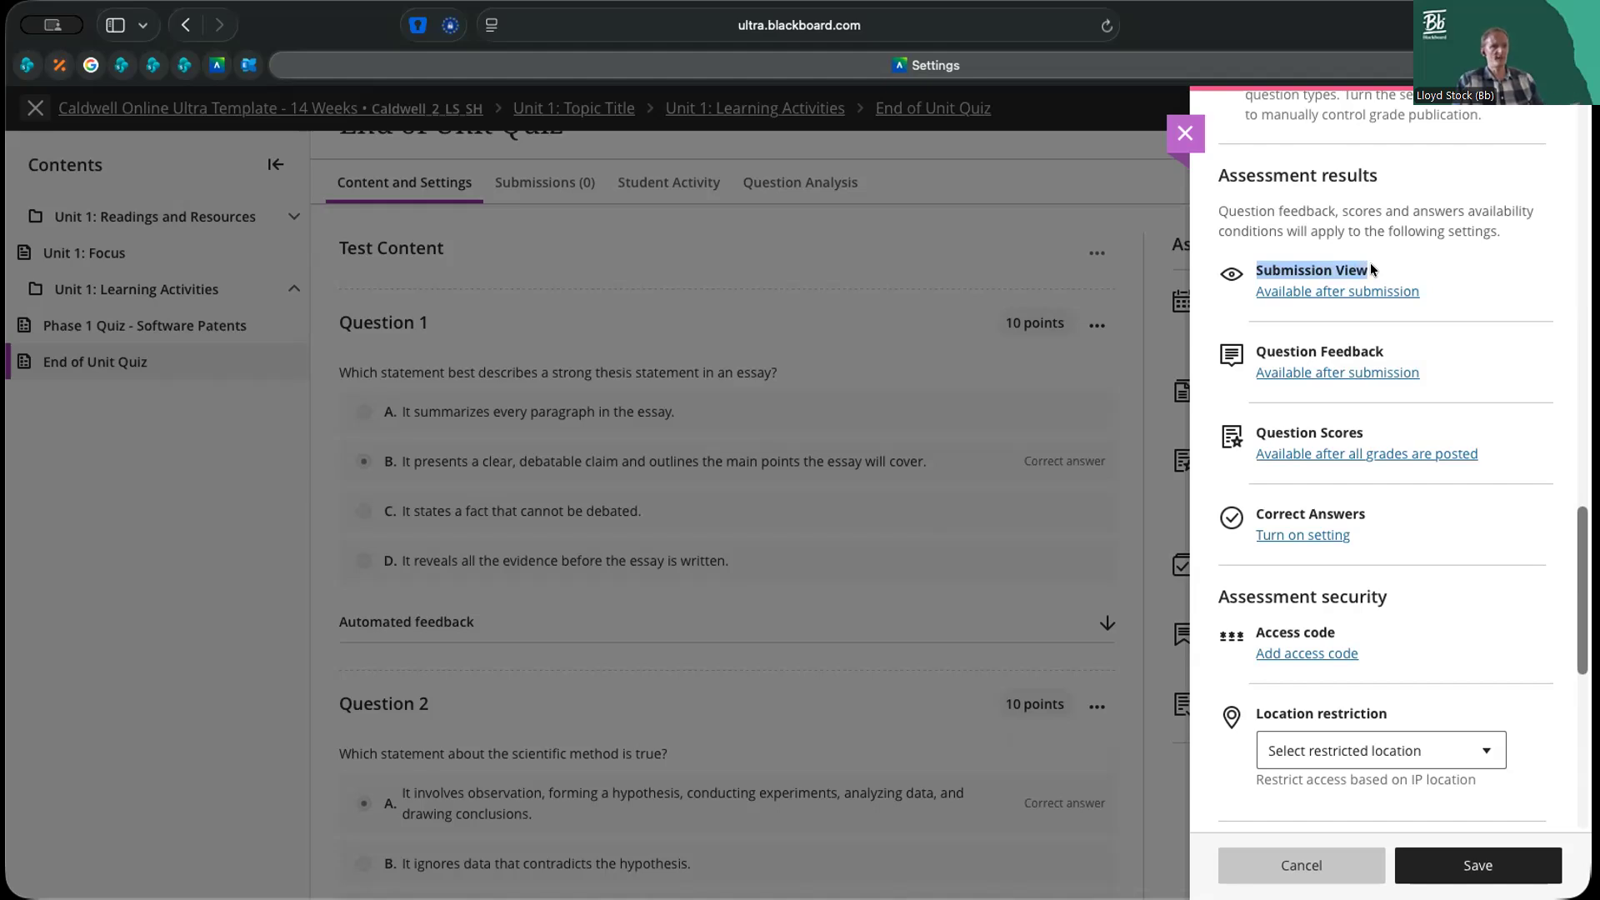
{"action": "left_click_drag", "start_coordinate": [1253, 348], "coordinate": [1391, 337]}
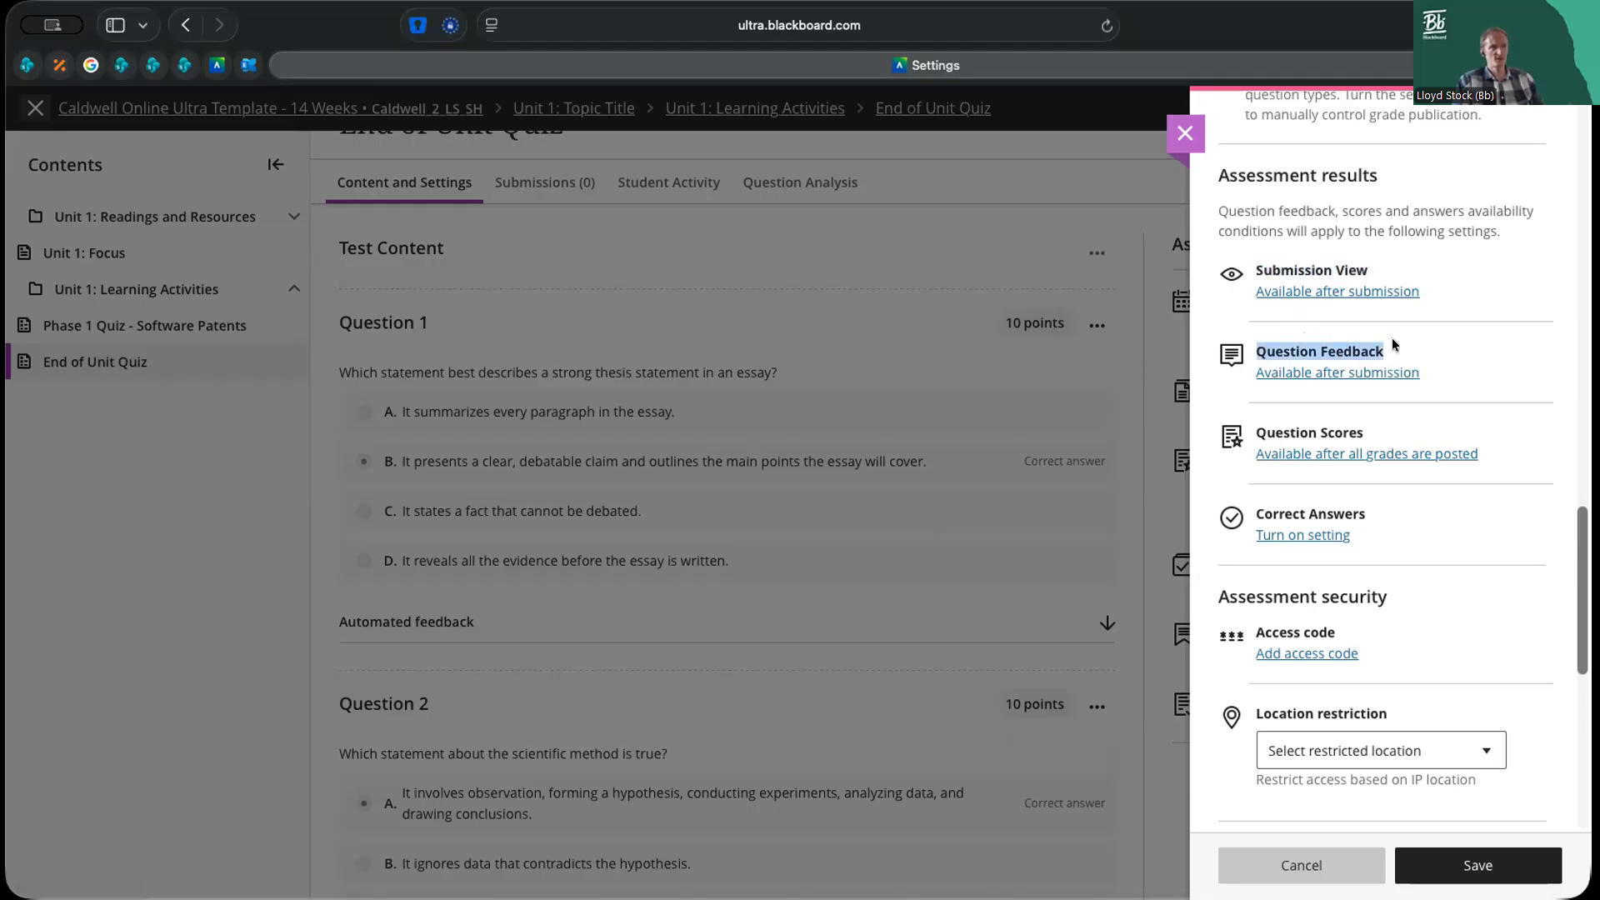
{"action": "left_click_drag", "start_coordinate": [1253, 430], "coordinate": [1361, 427]}
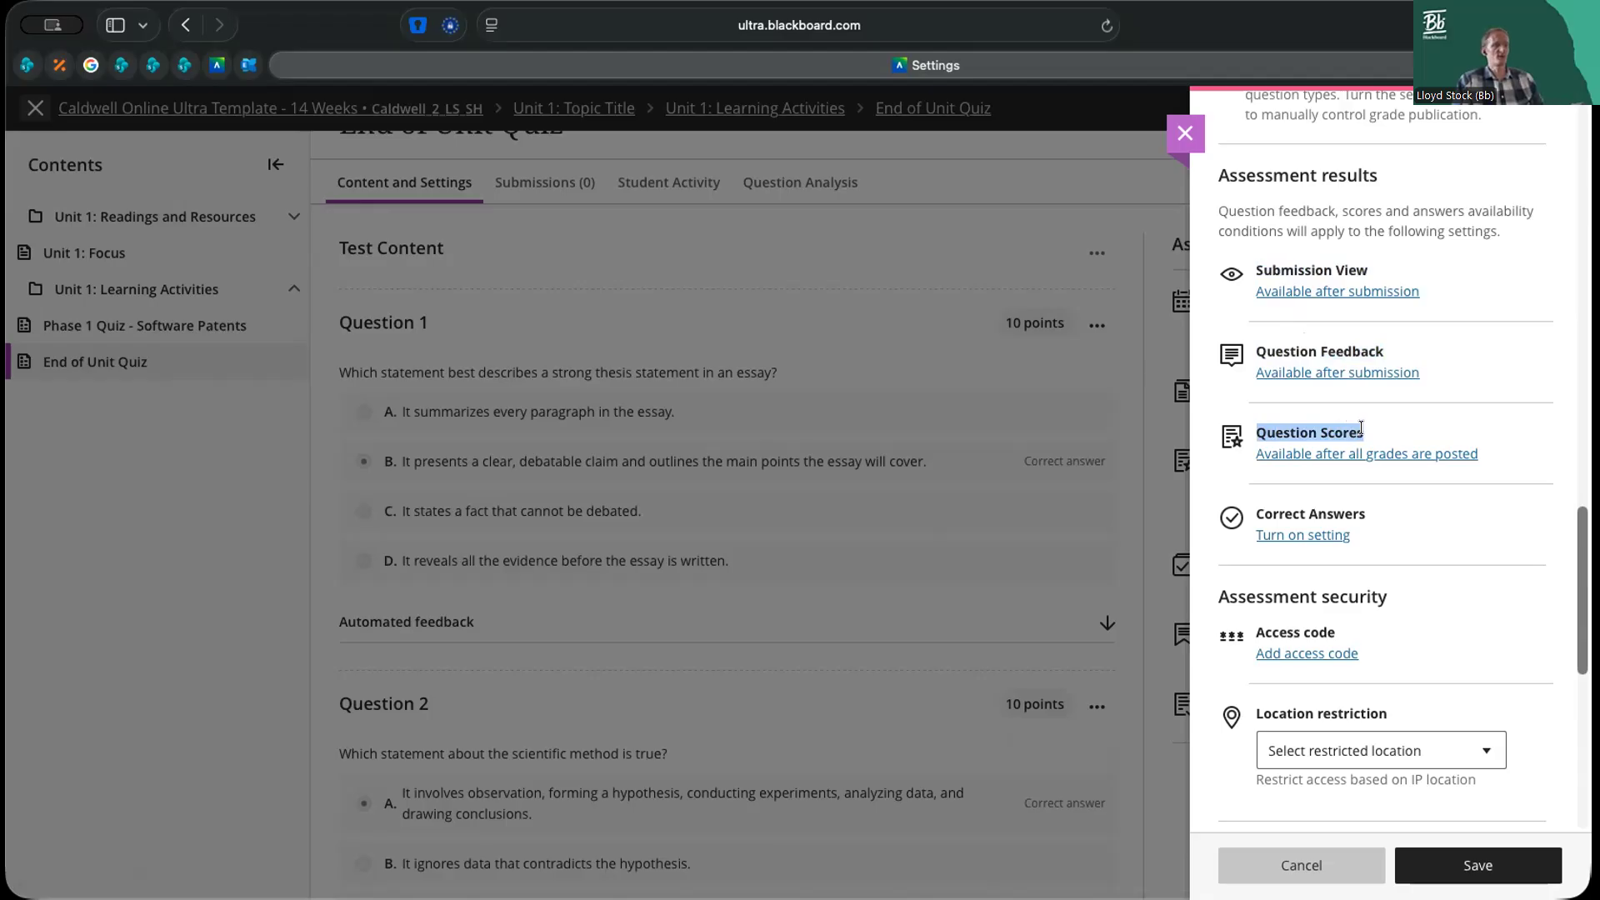
{"action": "left_click_drag", "start_coordinate": [1256, 504], "coordinate": [1362, 501]}
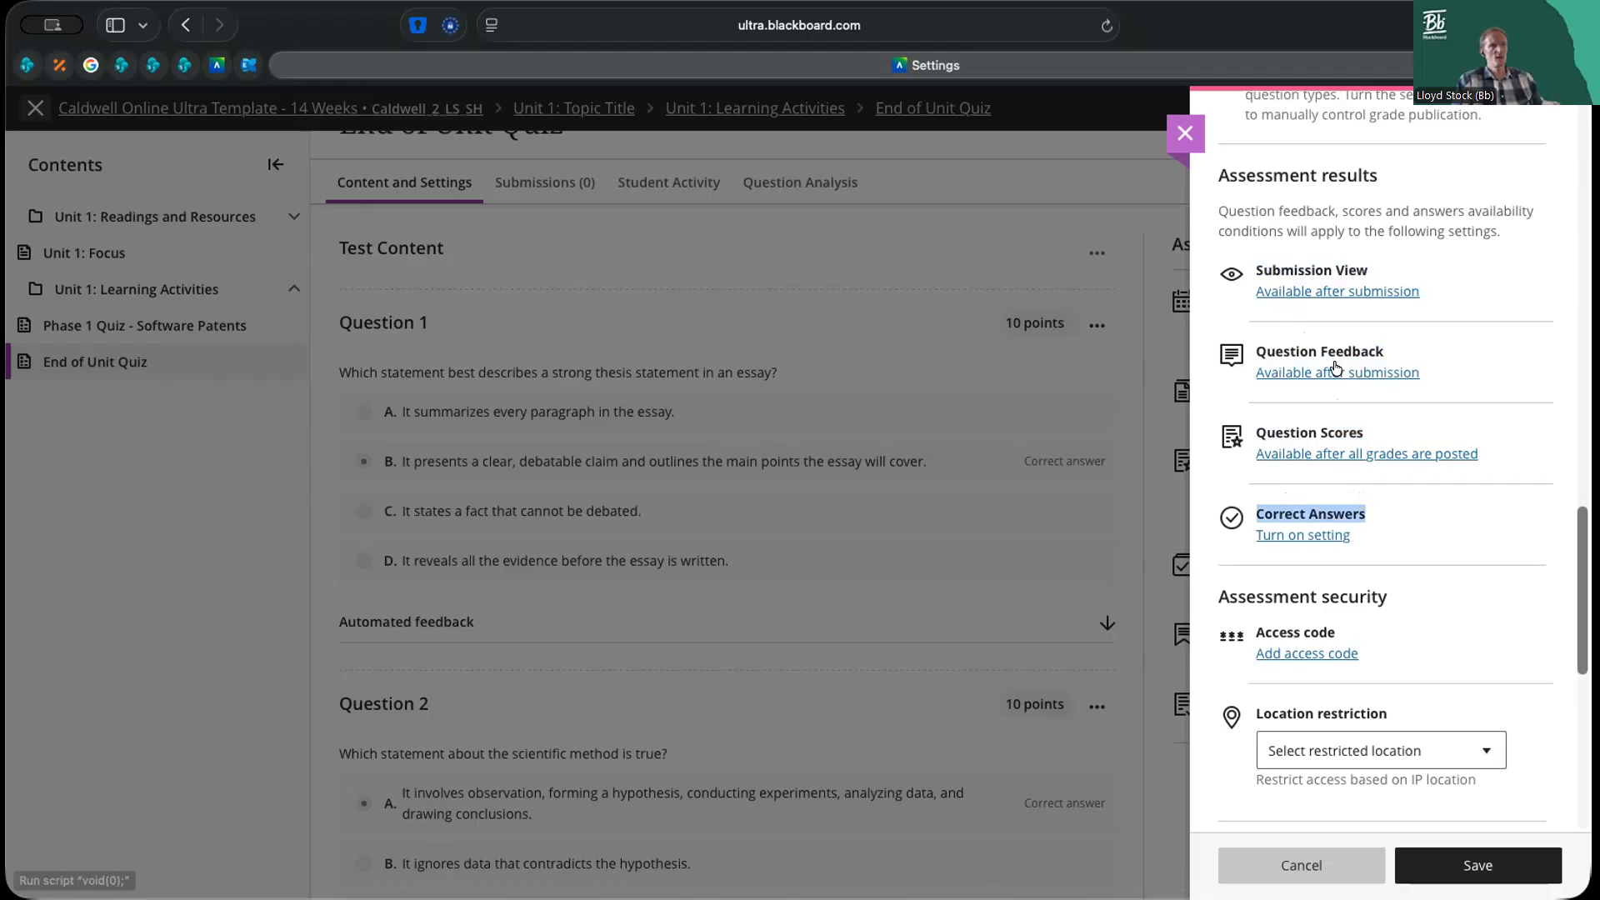
Open the assessment results timing and let students view their submission after all grades are posted
{"action": "left_click", "coordinate": [1345, 293]}
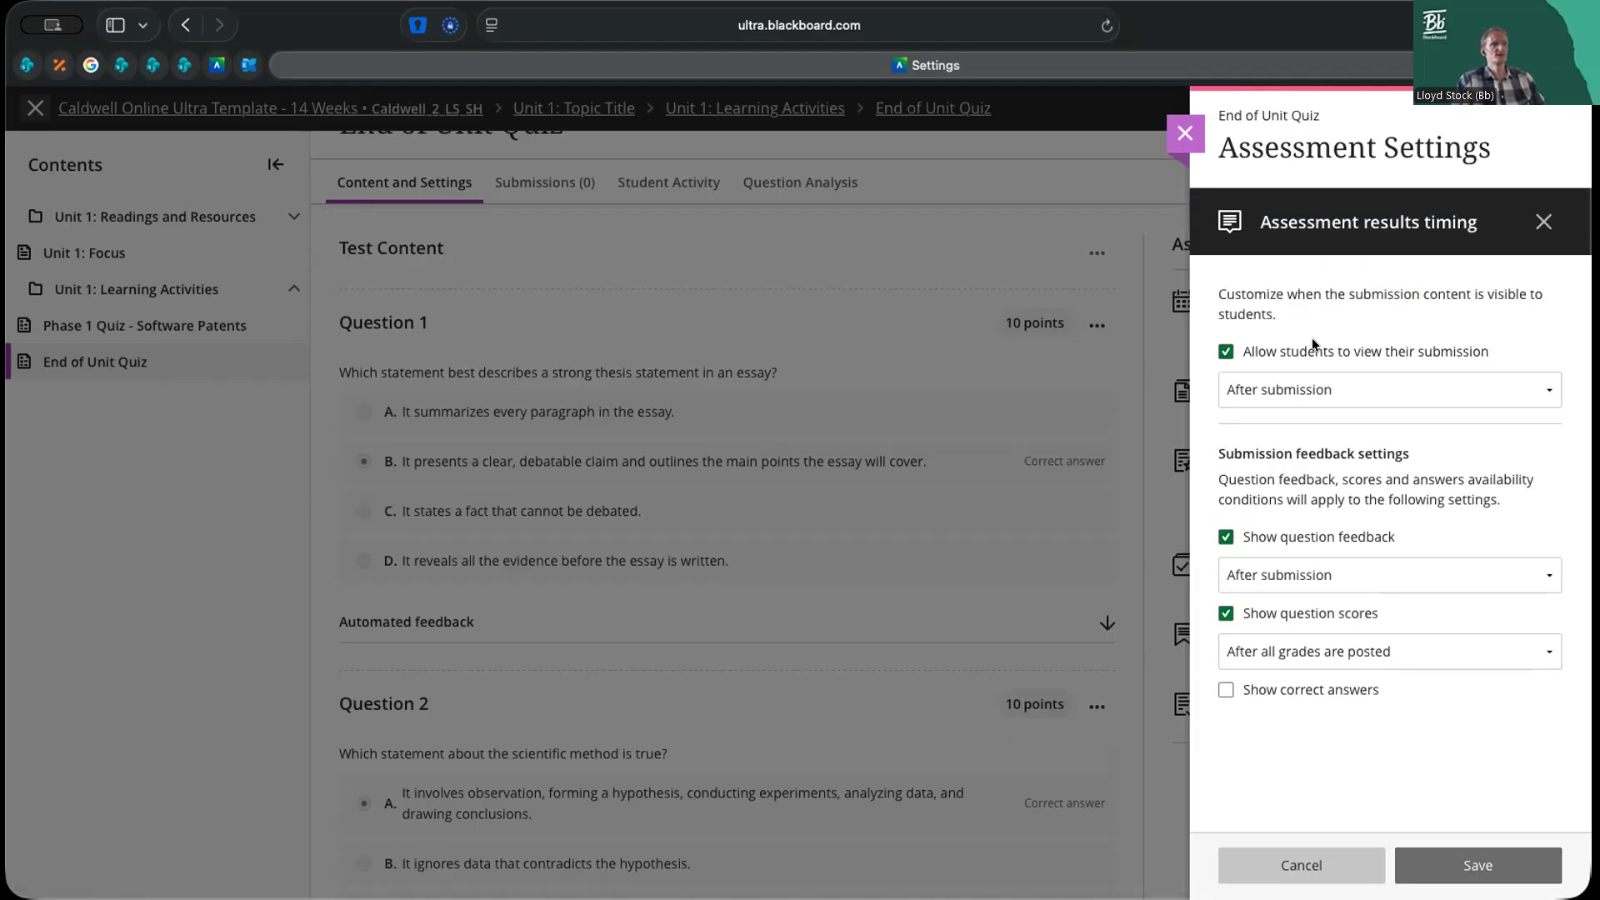
{"action": "left_click", "coordinate": [1340, 390]}
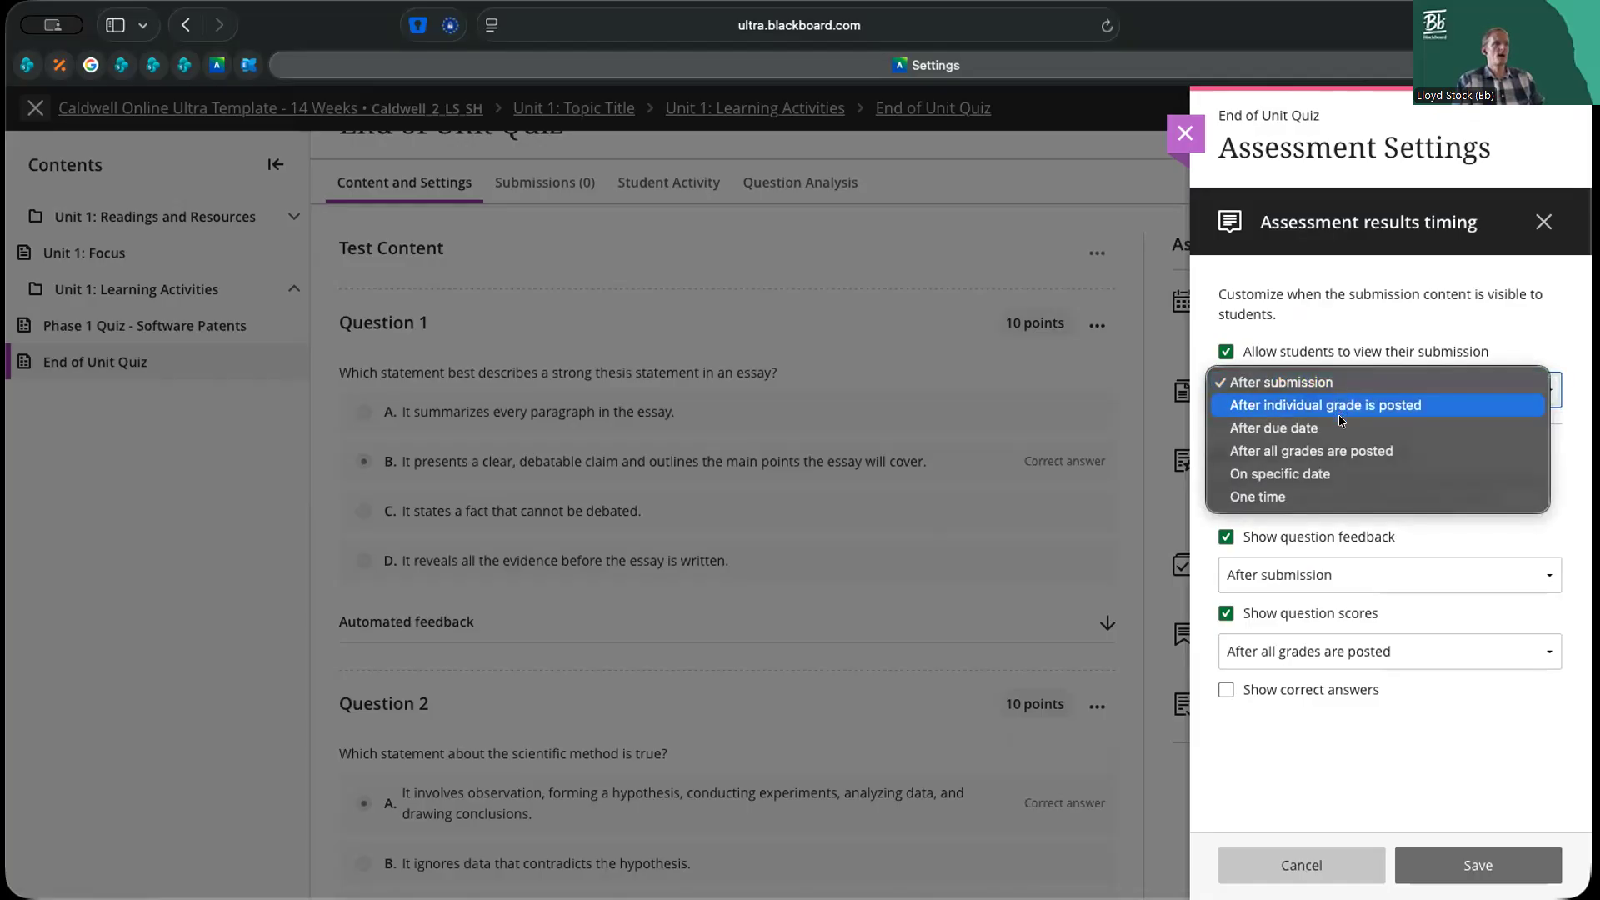
{"action": "left_click", "coordinate": [1334, 448]}
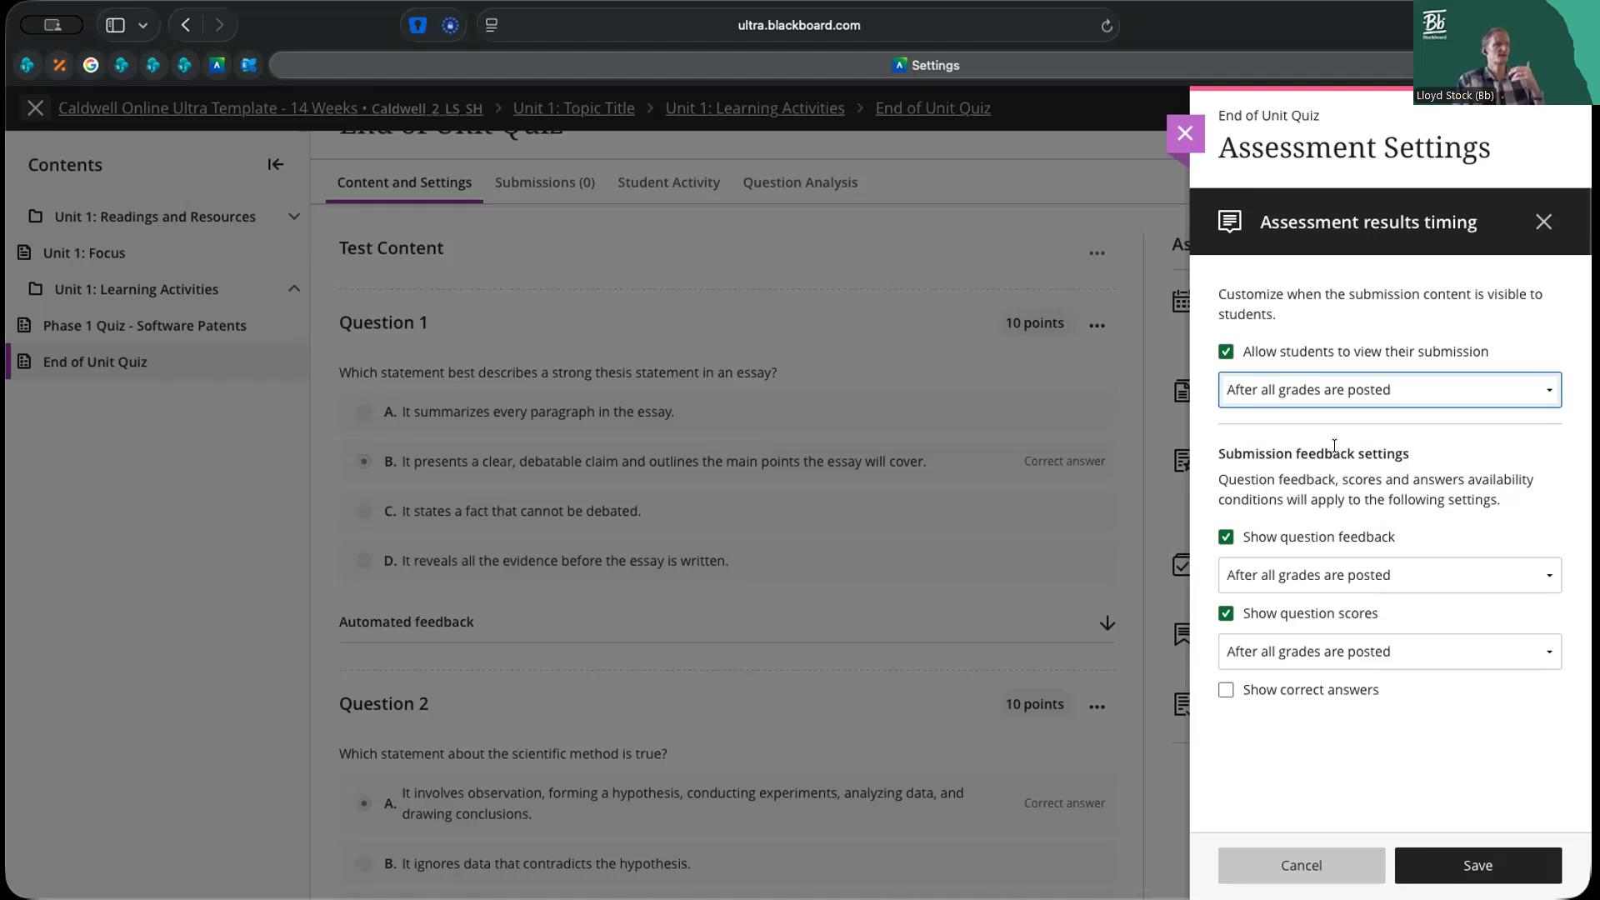
{"action": "left_click", "coordinate": [1359, 390]}
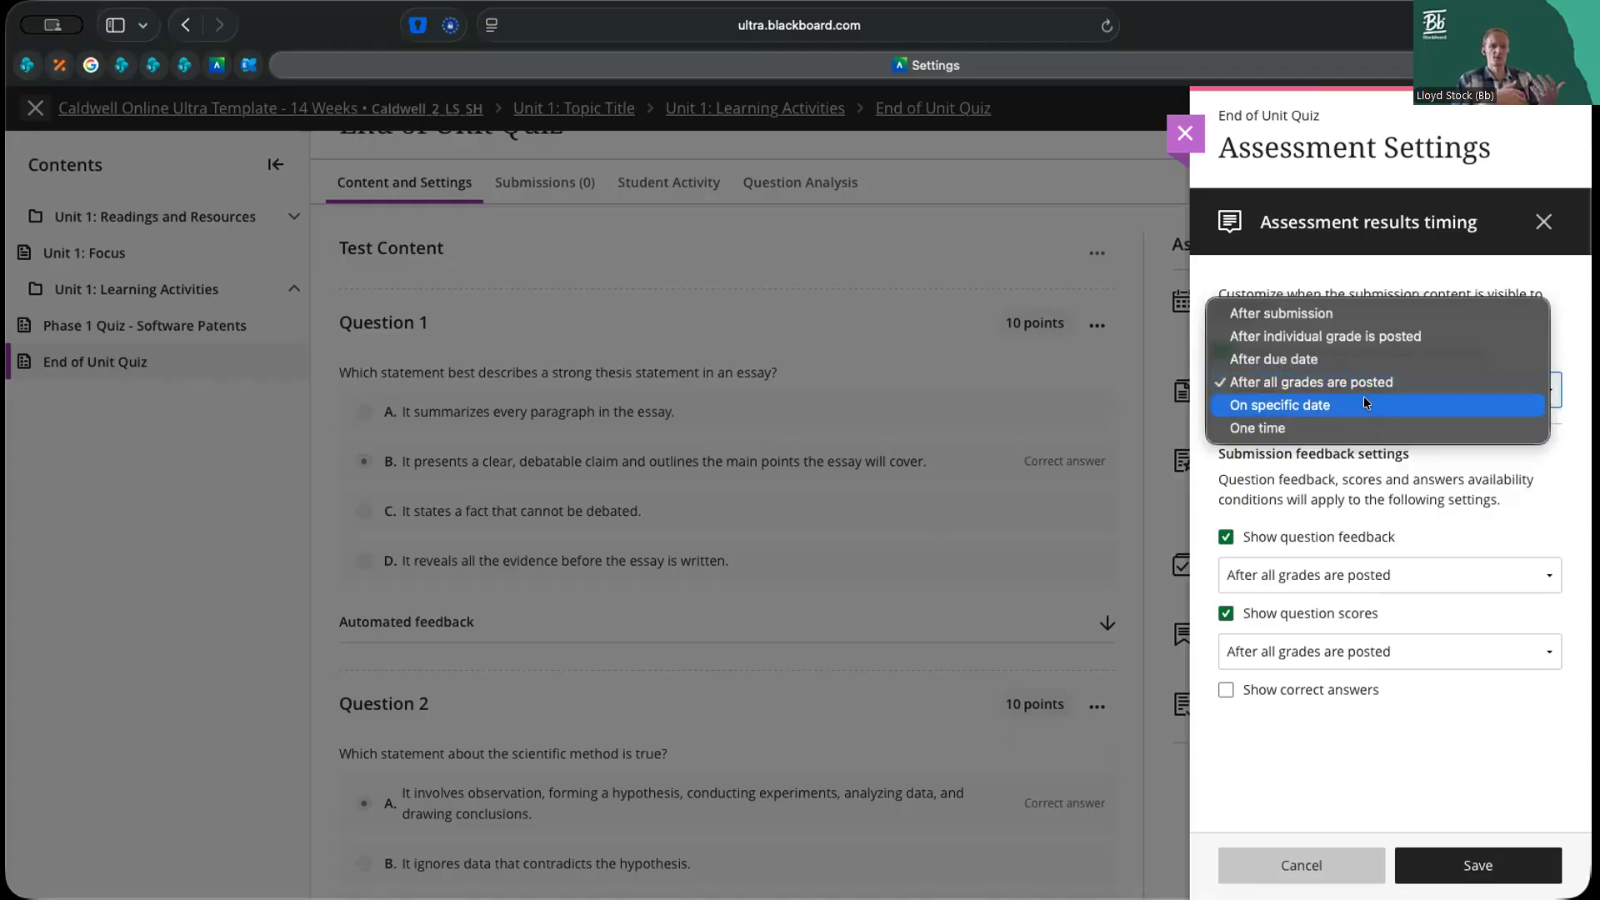
{"action": "left_click", "coordinate": [1418, 290]}
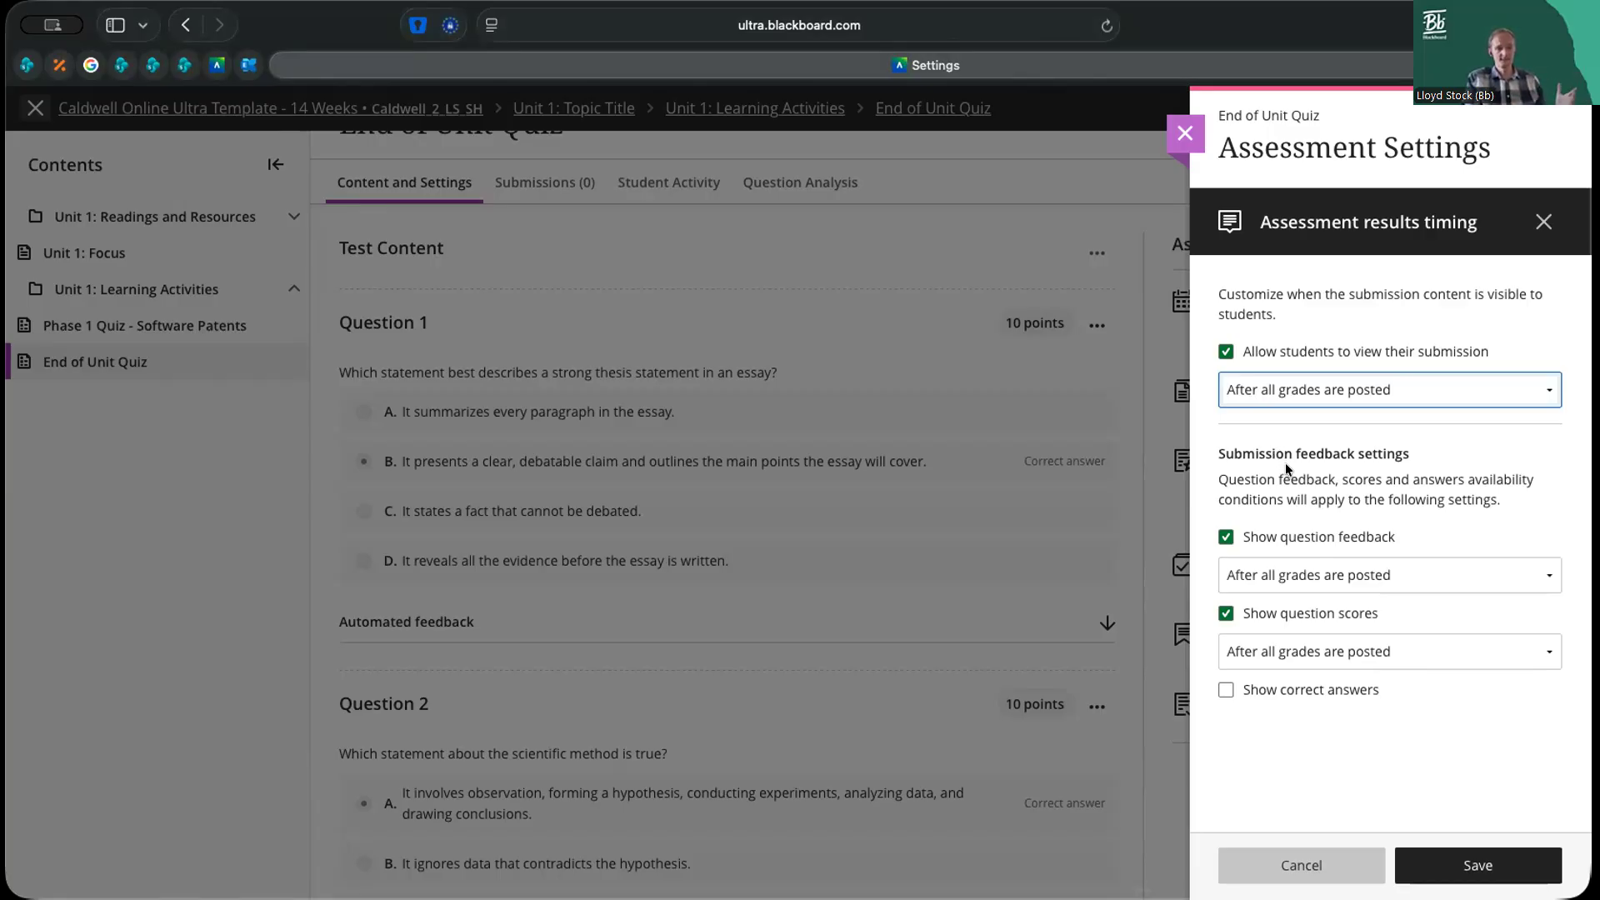
Try After submission for submission viewing and question feedback, then return submission viewing to After all grades are posted
{"action": "left_click", "coordinate": [1334, 392]}
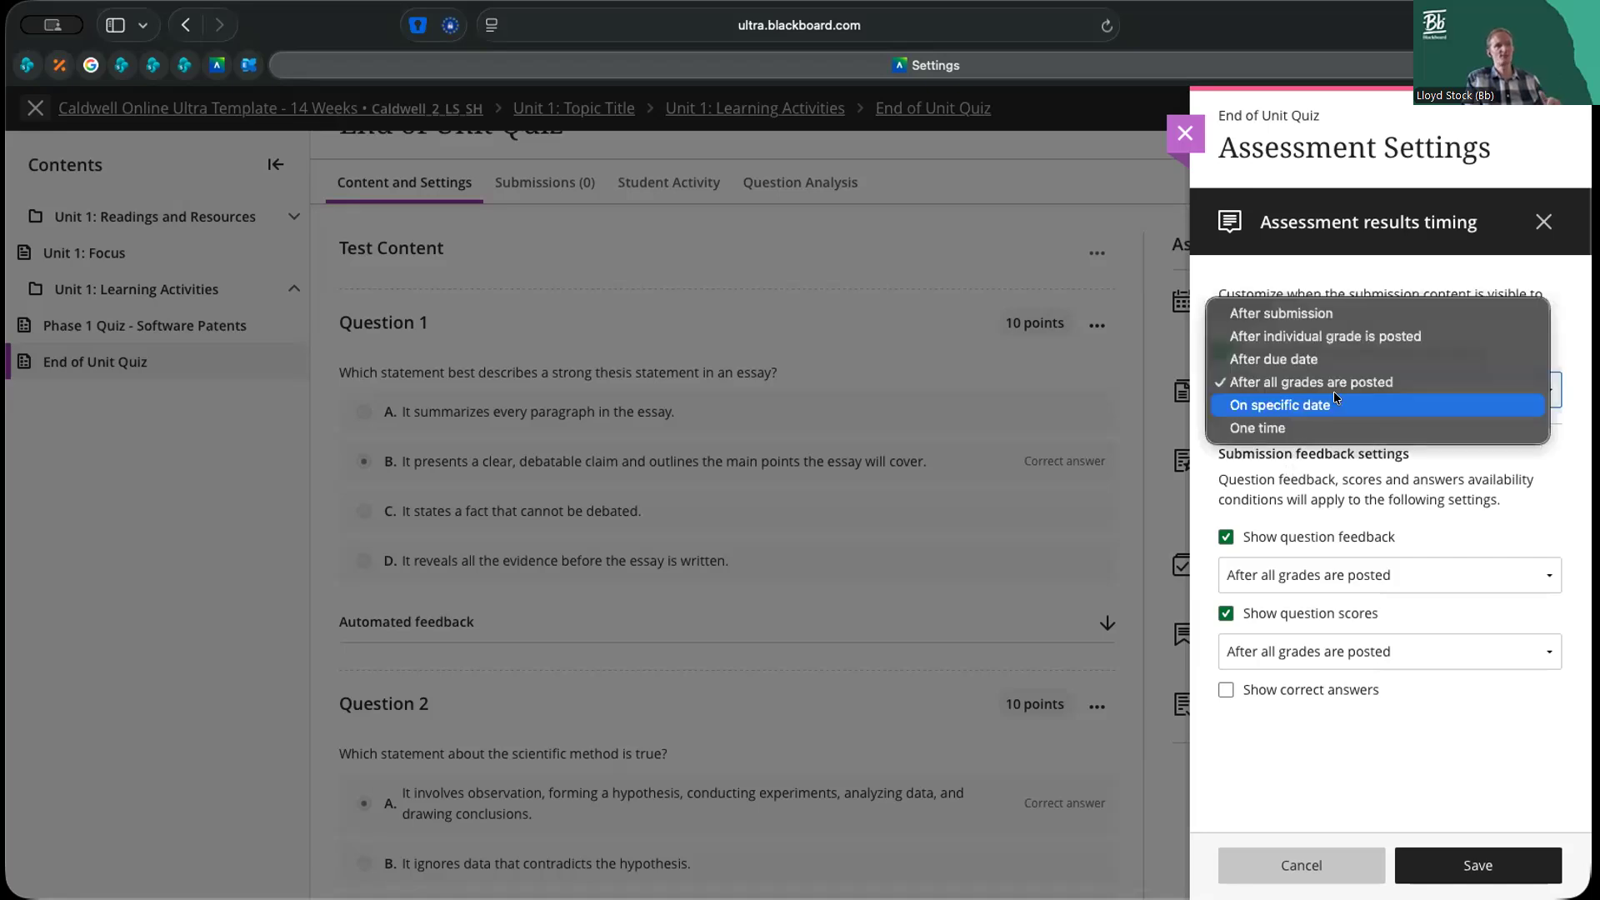
{"action": "left_click", "coordinate": [1334, 315]}
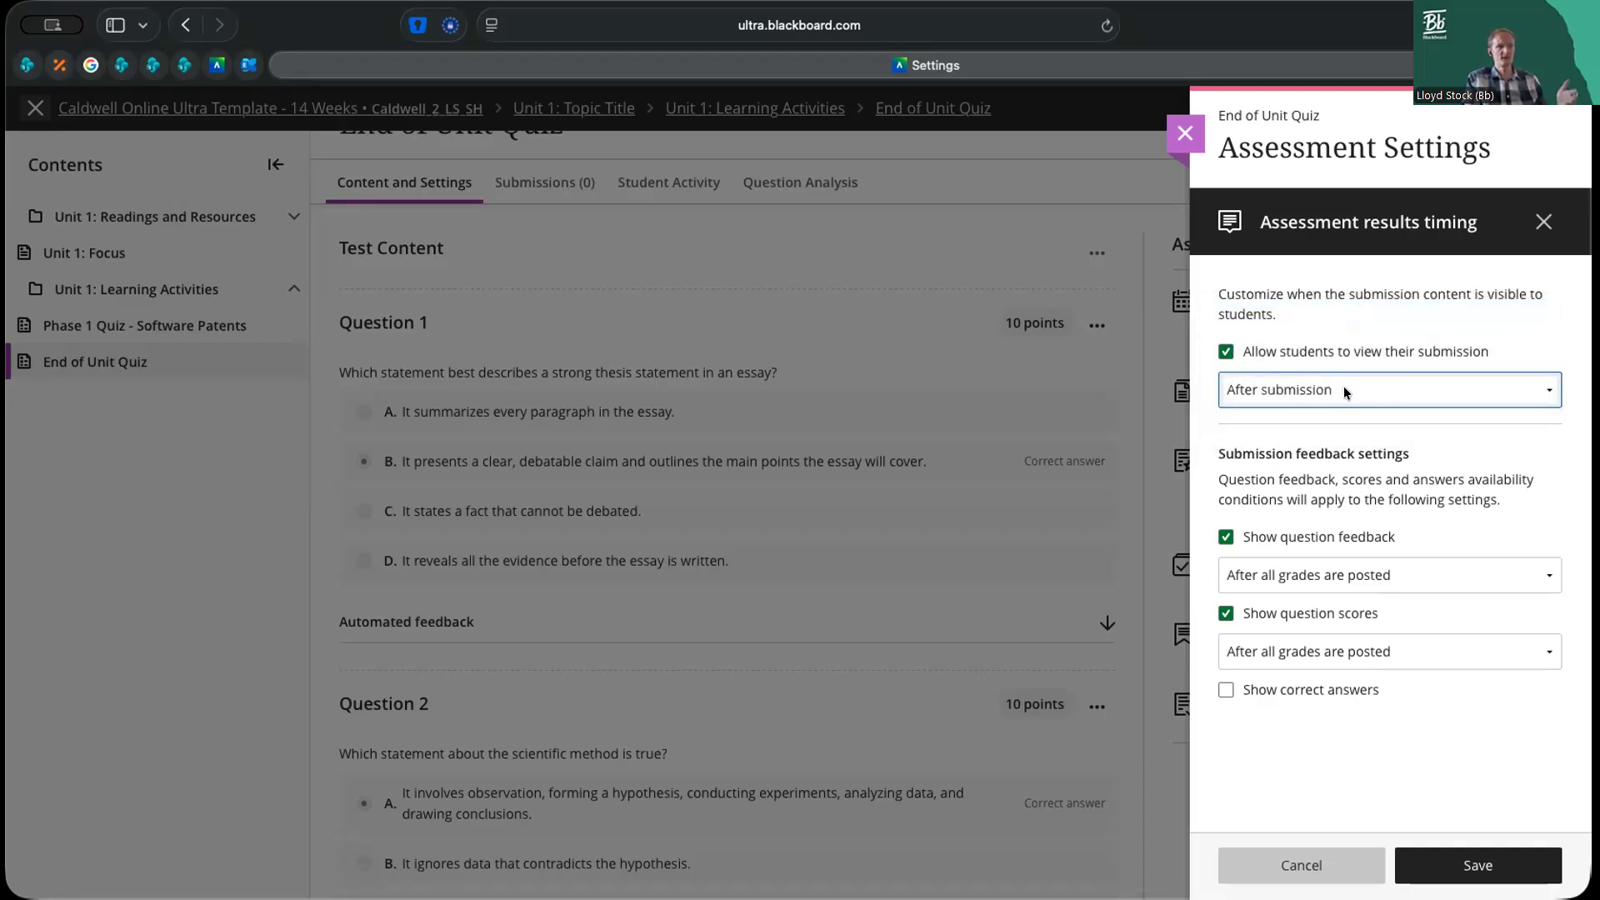
{"action": "left_click", "coordinate": [1337, 575]}
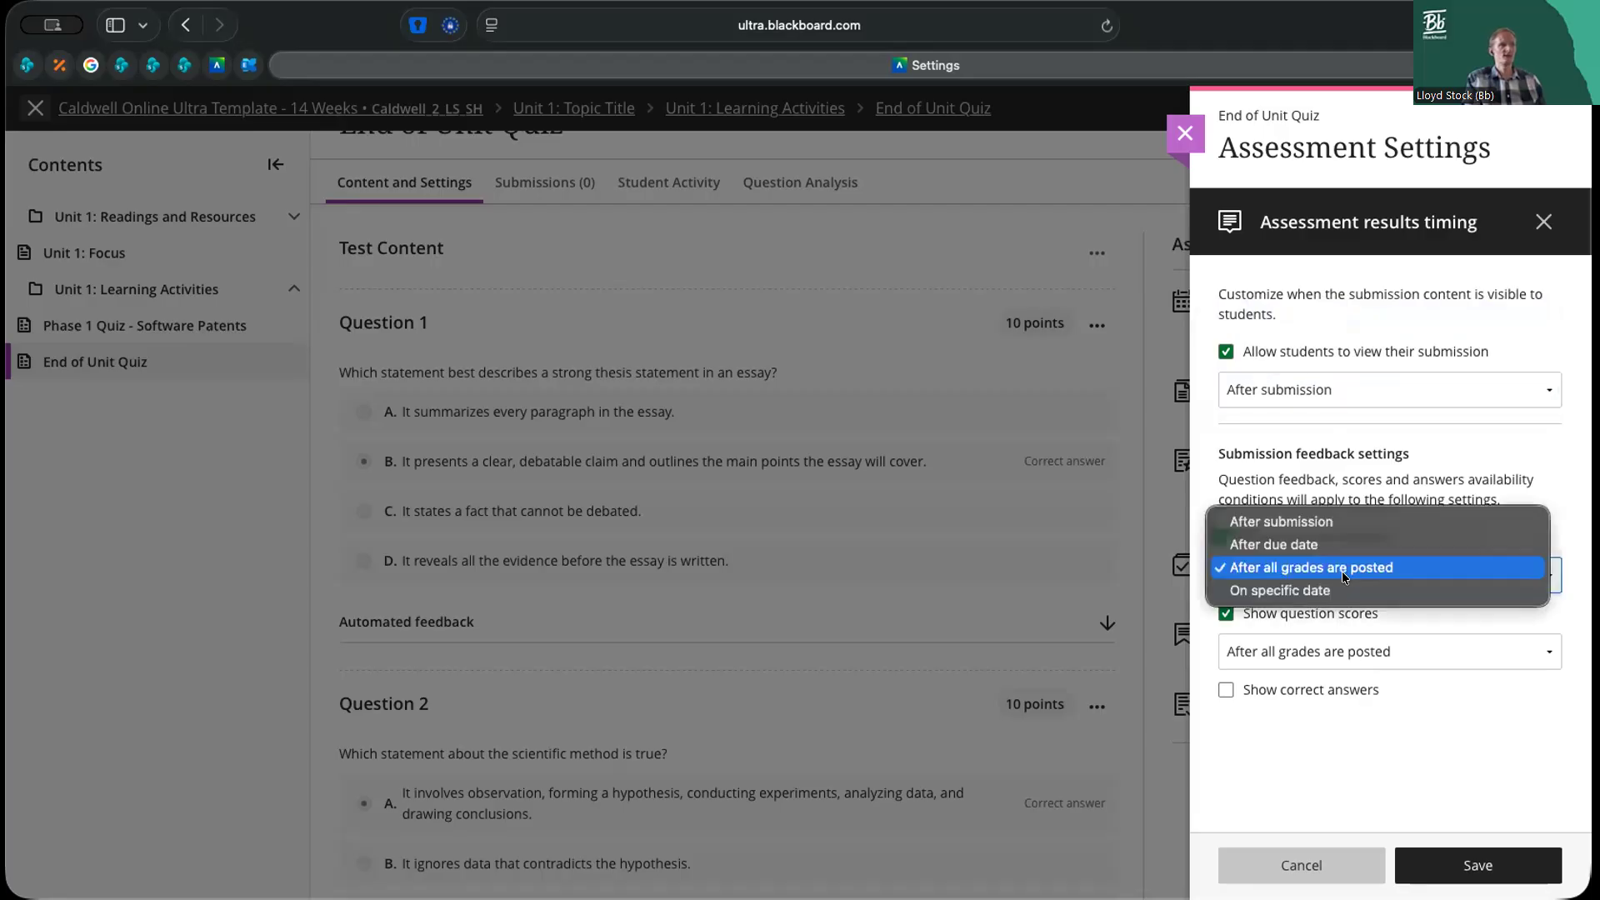
{"action": "left_click", "coordinate": [1334, 521]}
{"action": "left_click", "coordinate": [1325, 388]}
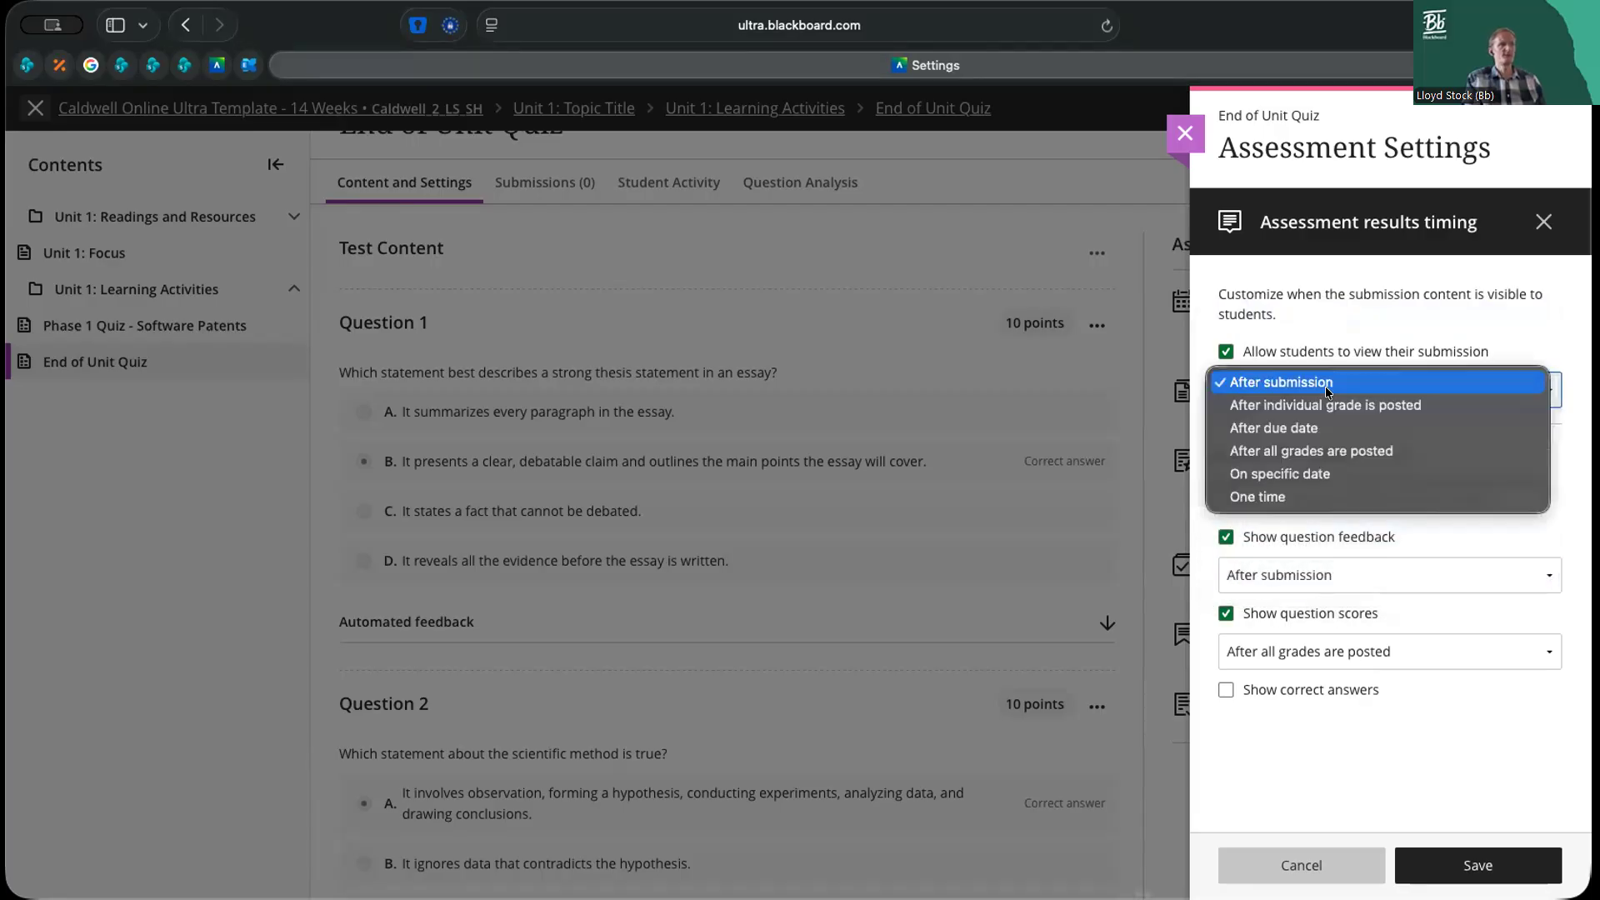
{"action": "left_click", "coordinate": [1328, 450]}
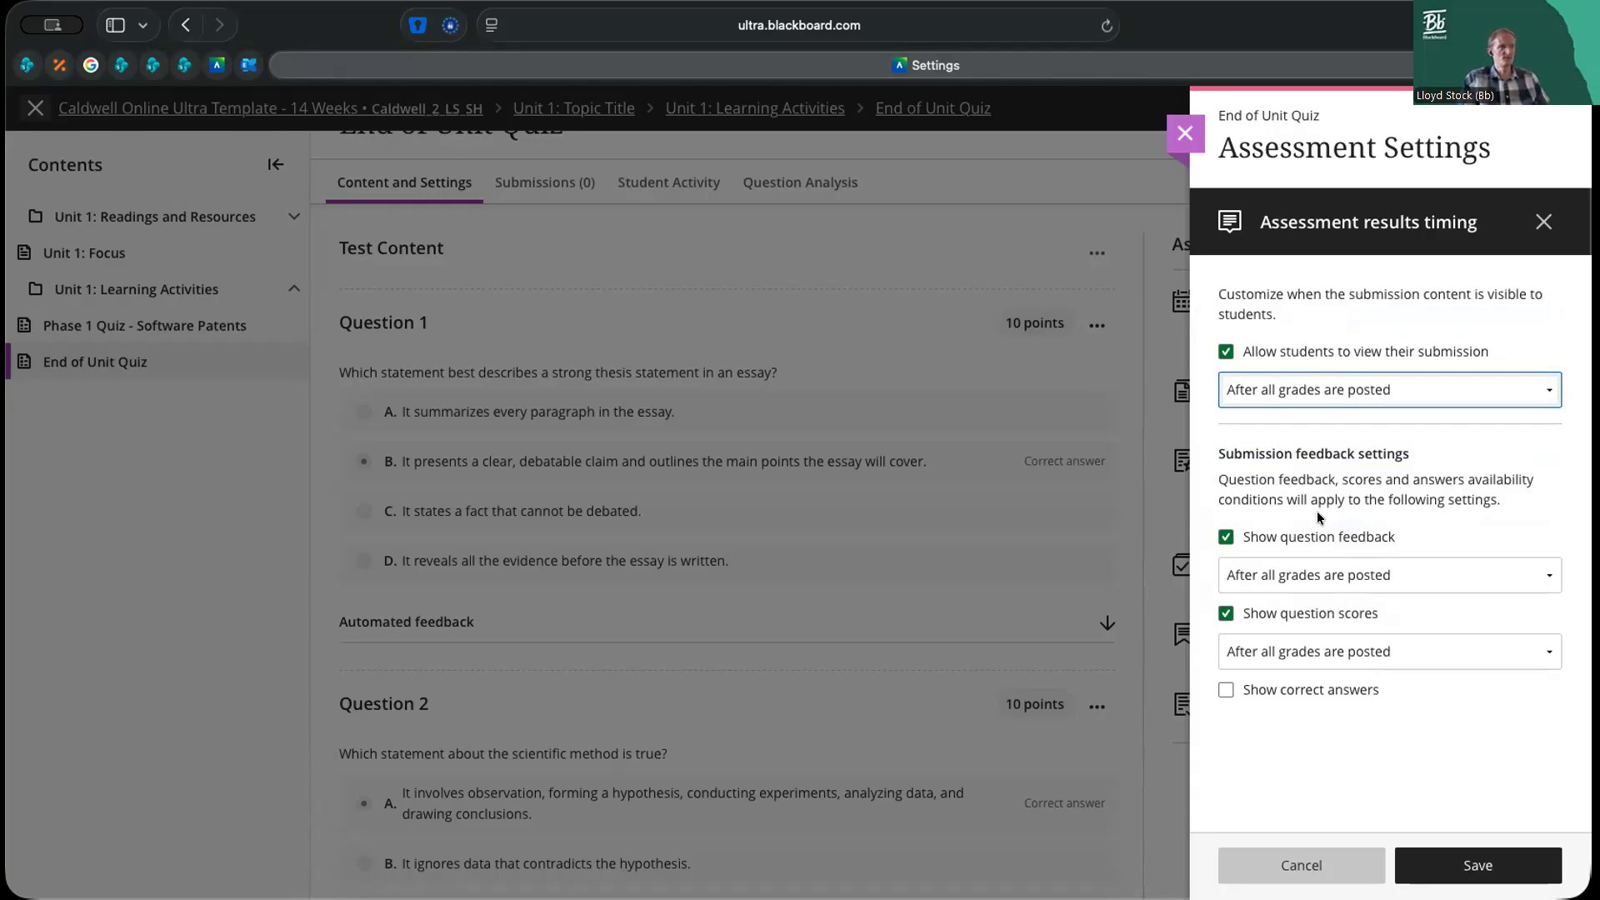
Examine the timing choices for showing question feedback in the assessment results timing
{"action": "left_click", "coordinate": [1333, 574]}
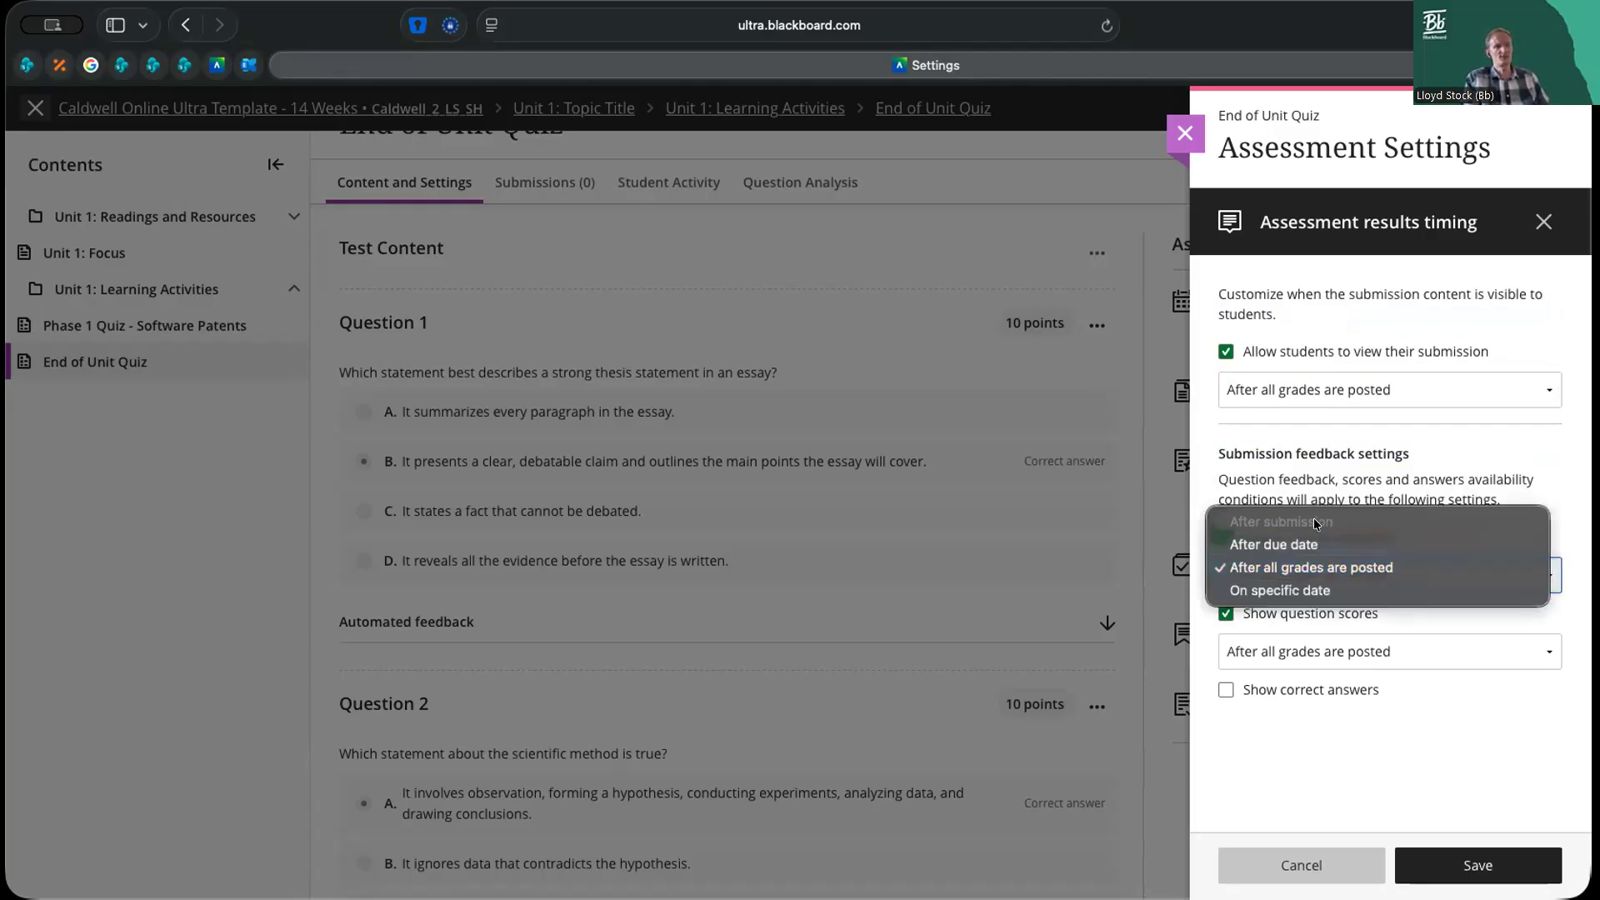
{"action": "left_click", "coordinate": [1326, 483]}
{"action": "left_click", "coordinate": [1347, 573]}
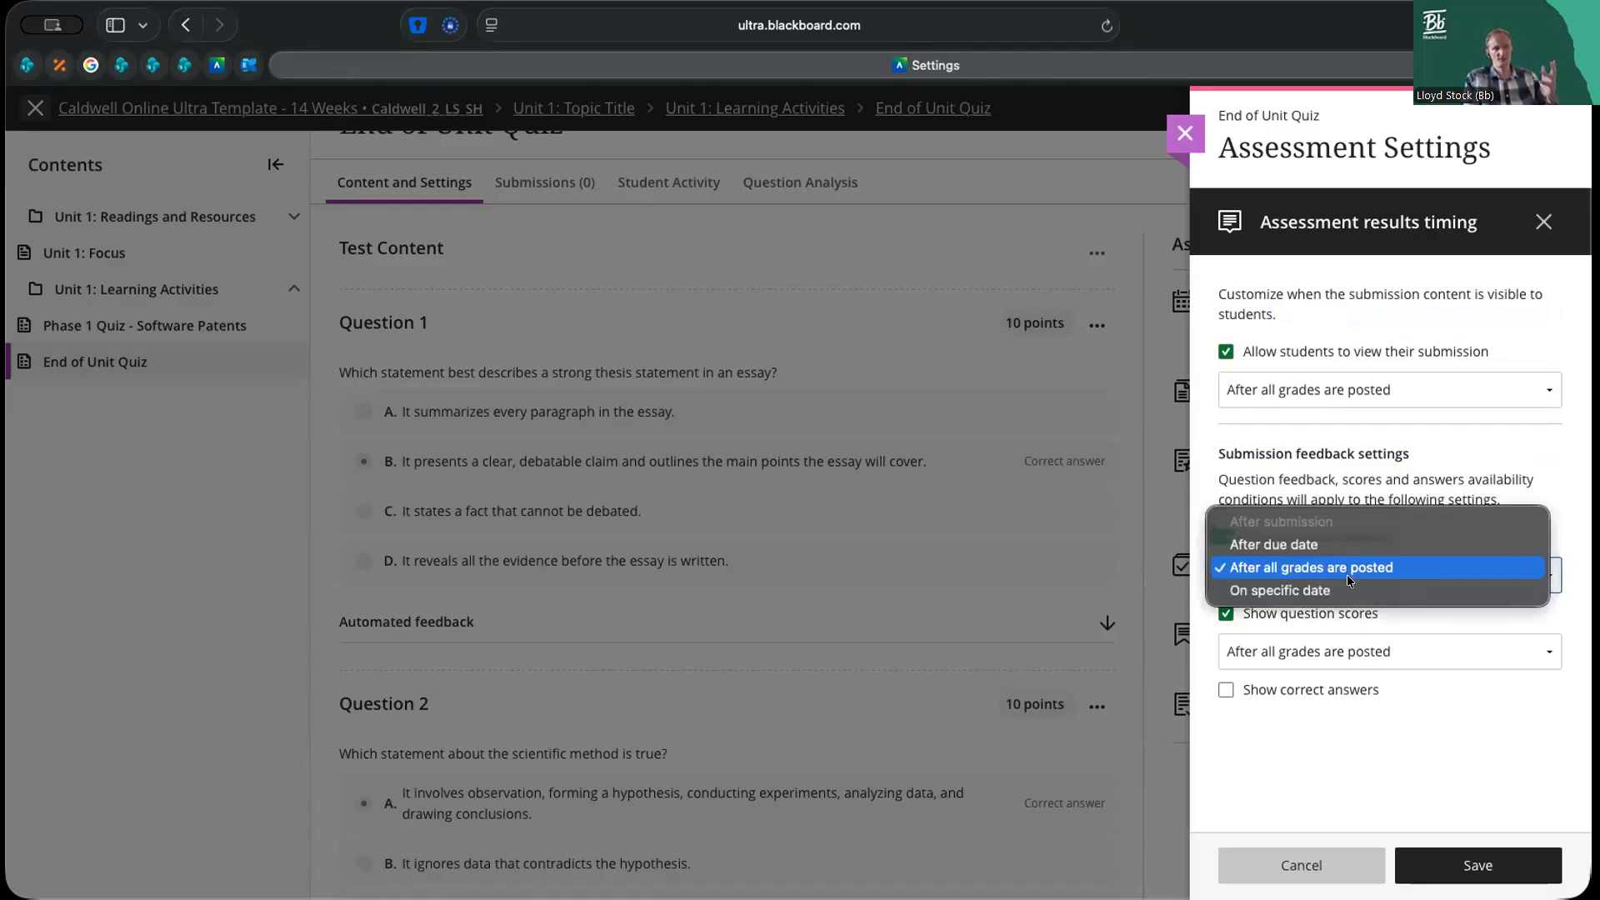
{"action": "left_click", "coordinate": [1327, 481]}
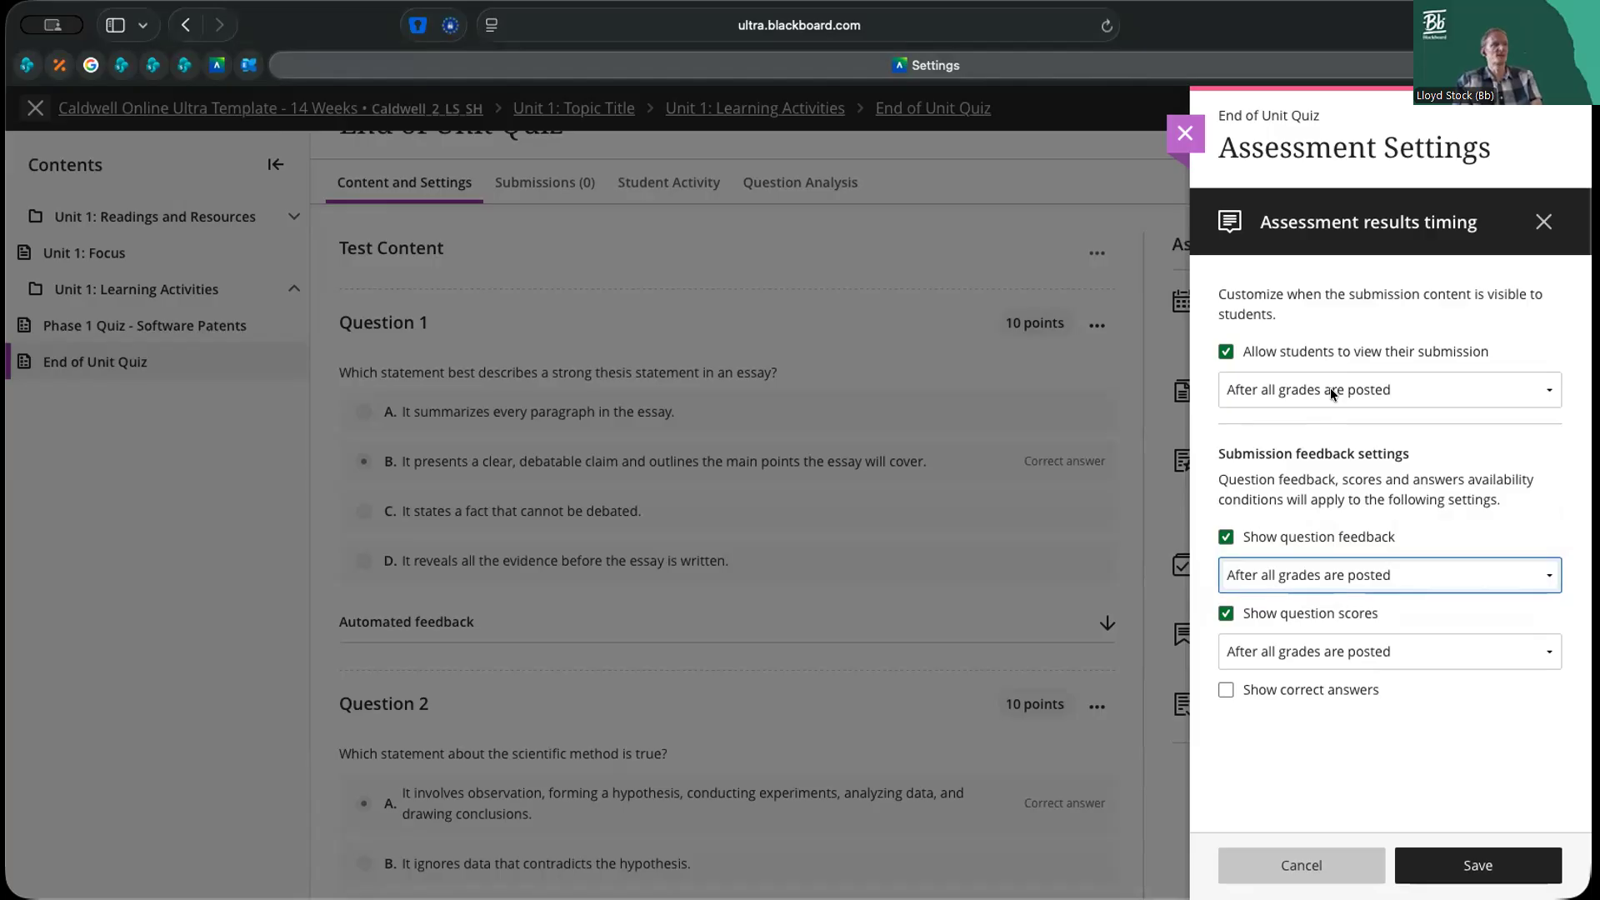
Show correct answers after all grades are posted and save the assessment results timing
{"action": "left_click", "coordinate": [1292, 692]}
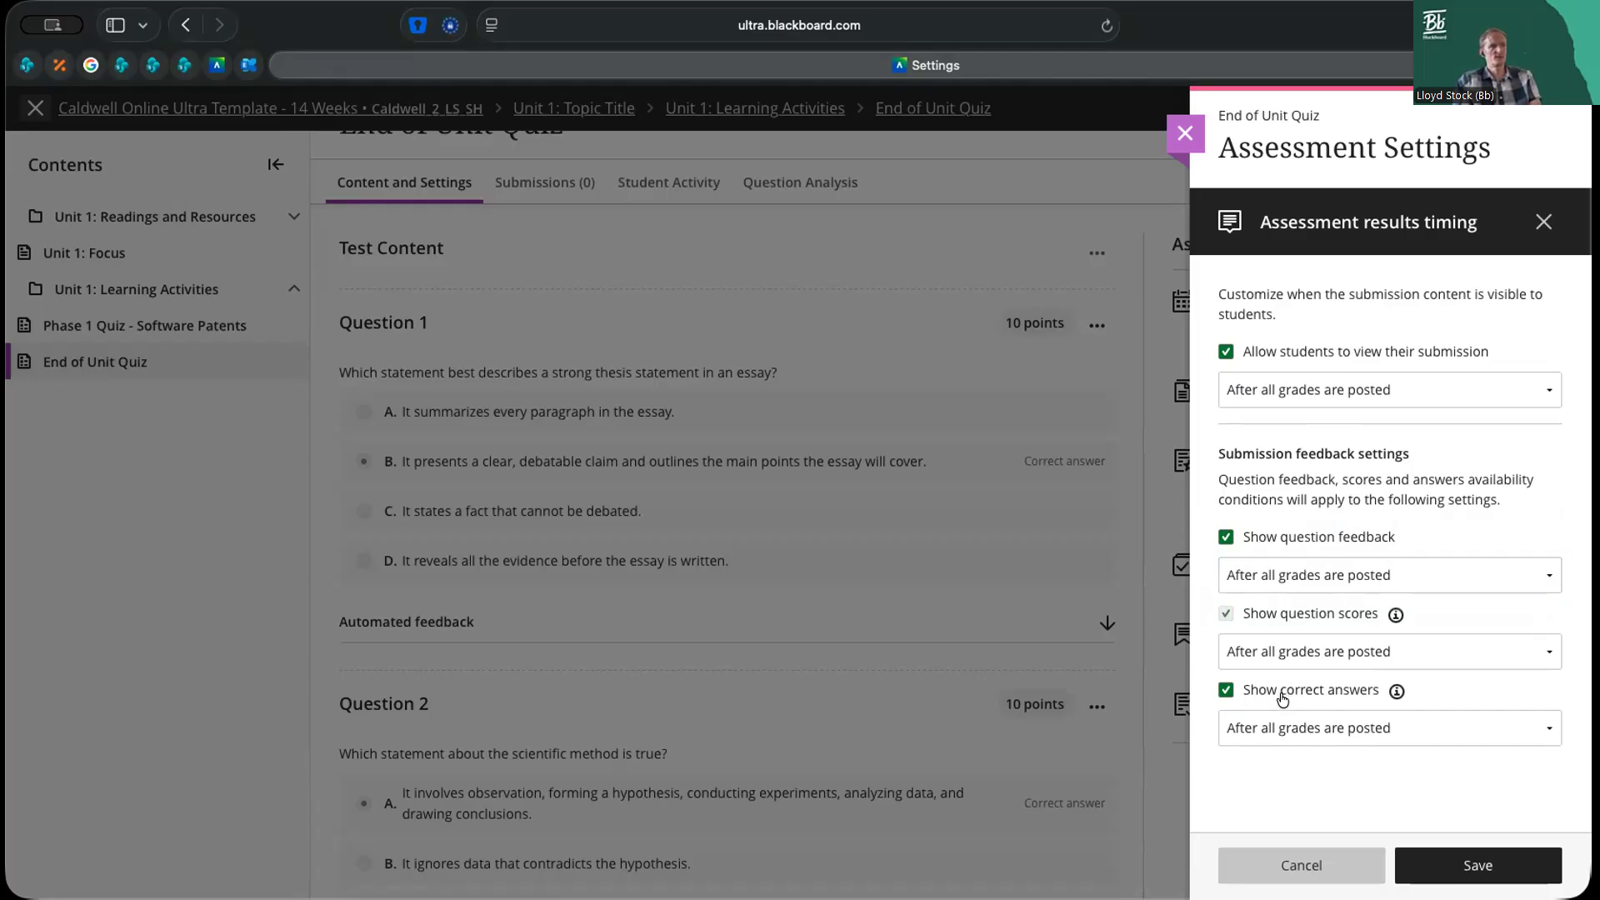
{"action": "left_click", "coordinate": [1475, 876]}
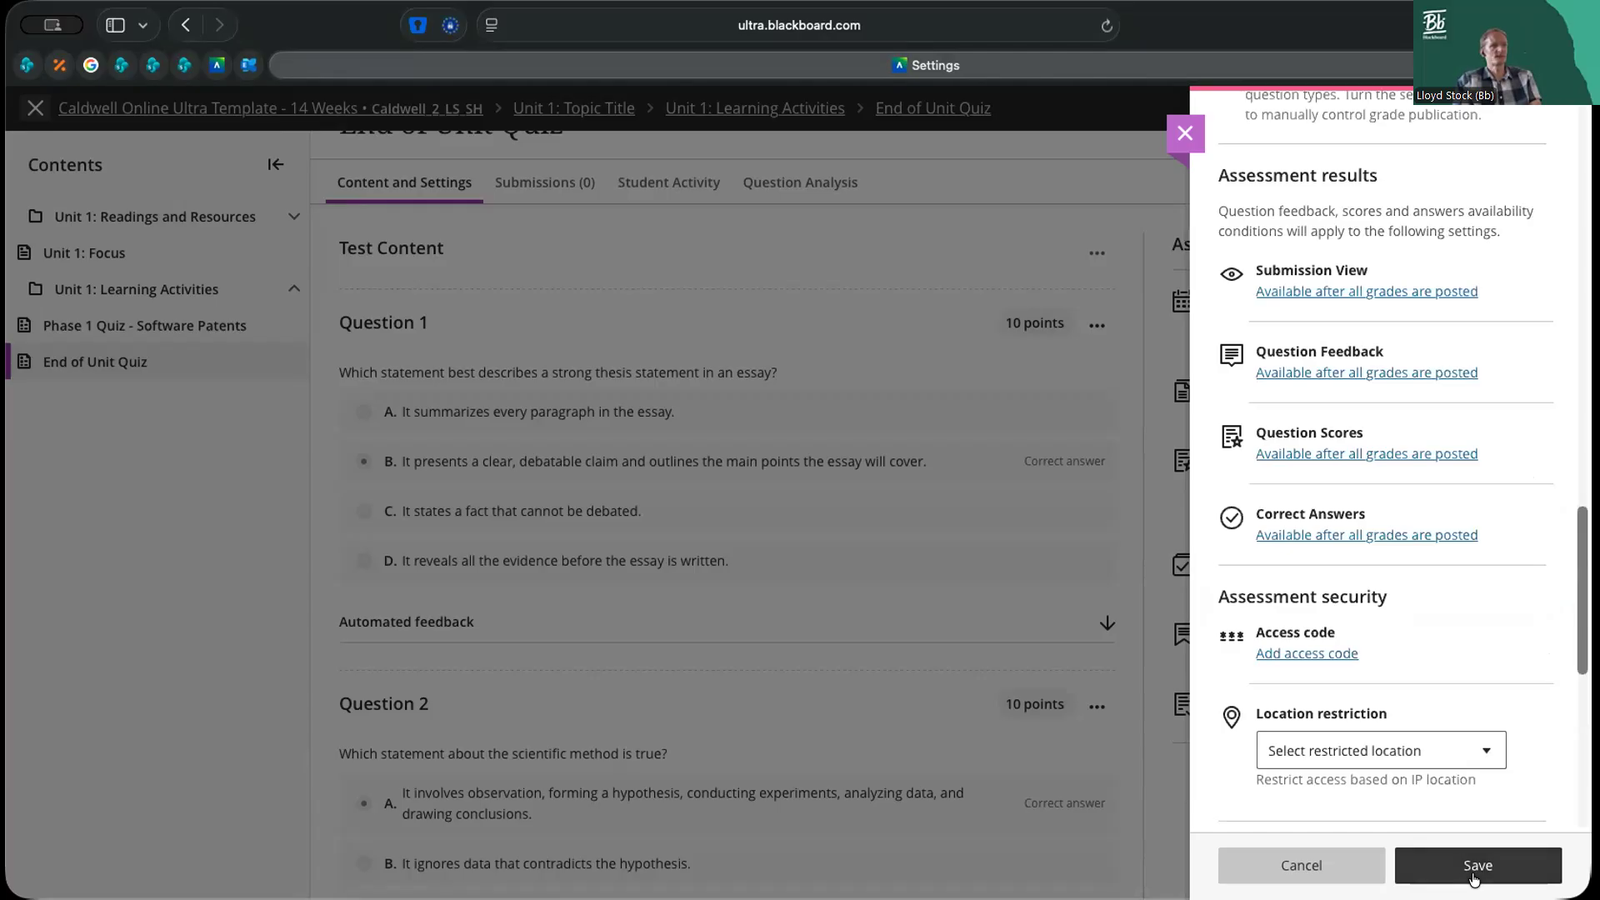
{"action": "left_click", "coordinate": [1474, 876]}
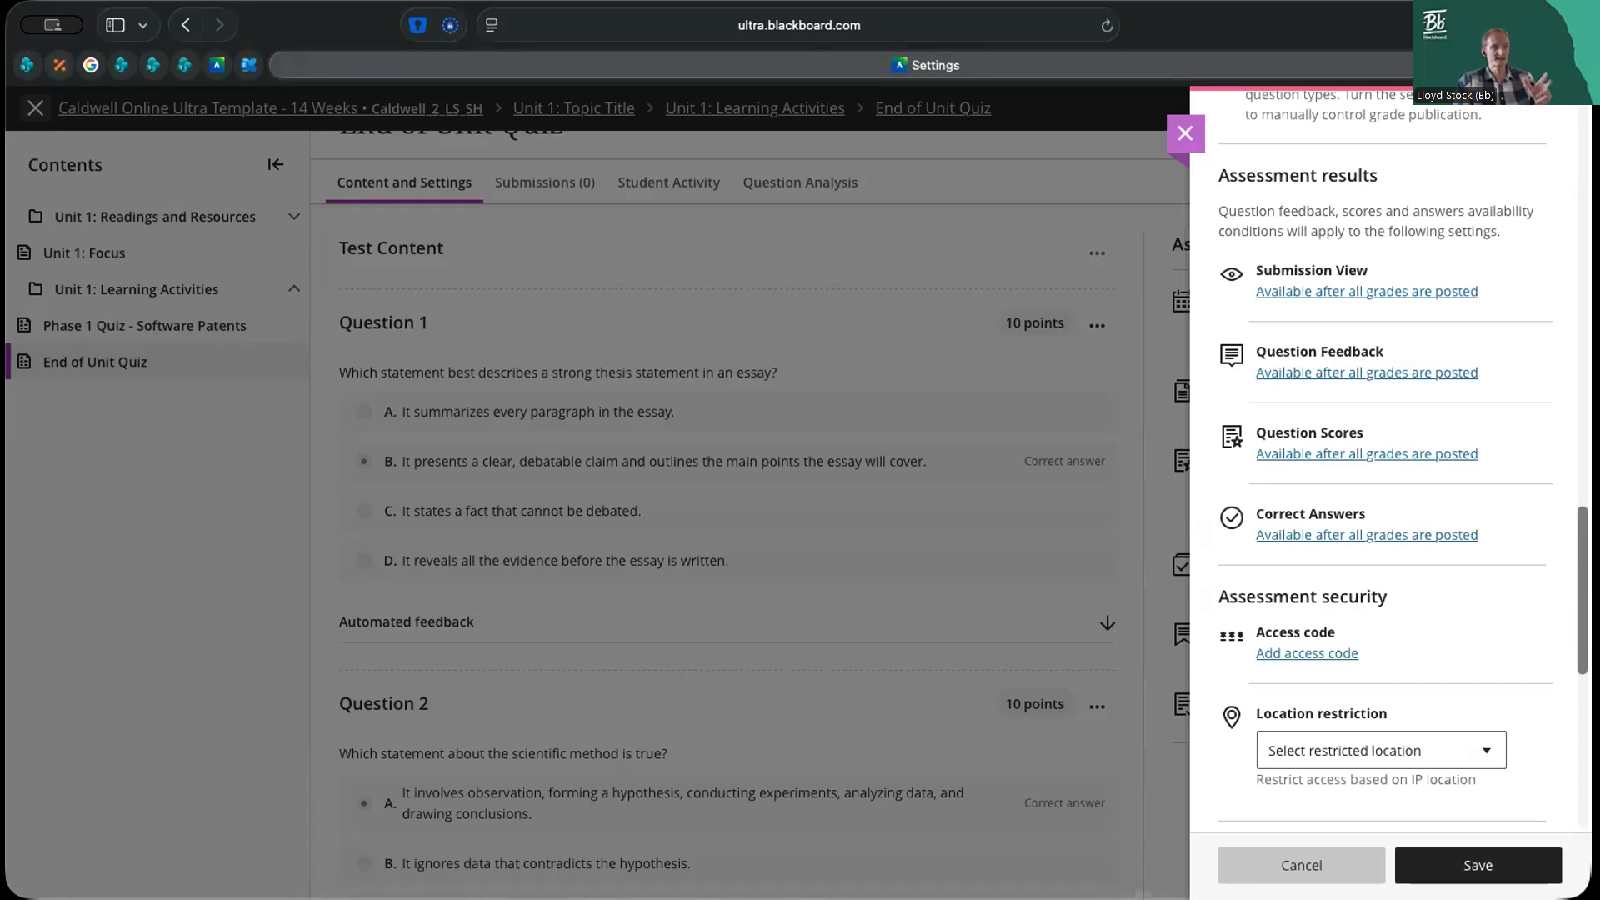
Add a 5-minute time limit to the quiz, with work automatically saved and submitted when time expires
{"action": "scroll", "coordinate": [1383, 467], "scroll_direction": "down", "scroll_amount": 6}
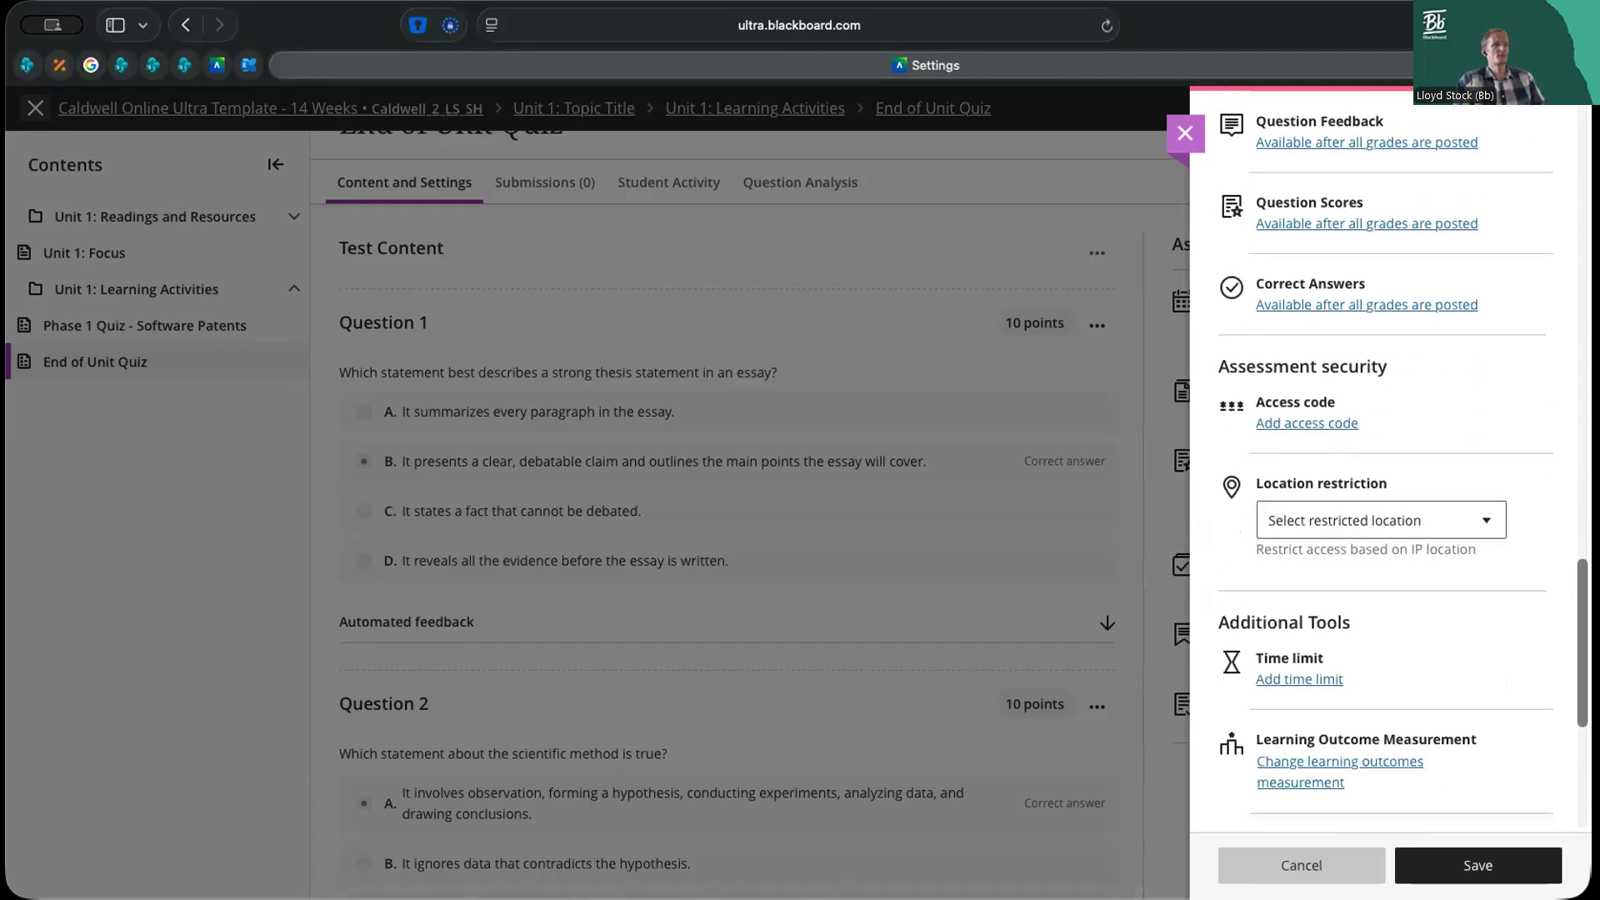
{"action": "scroll", "coordinate": [1403, 456], "scroll_direction": "down", "scroll_amount": 2}
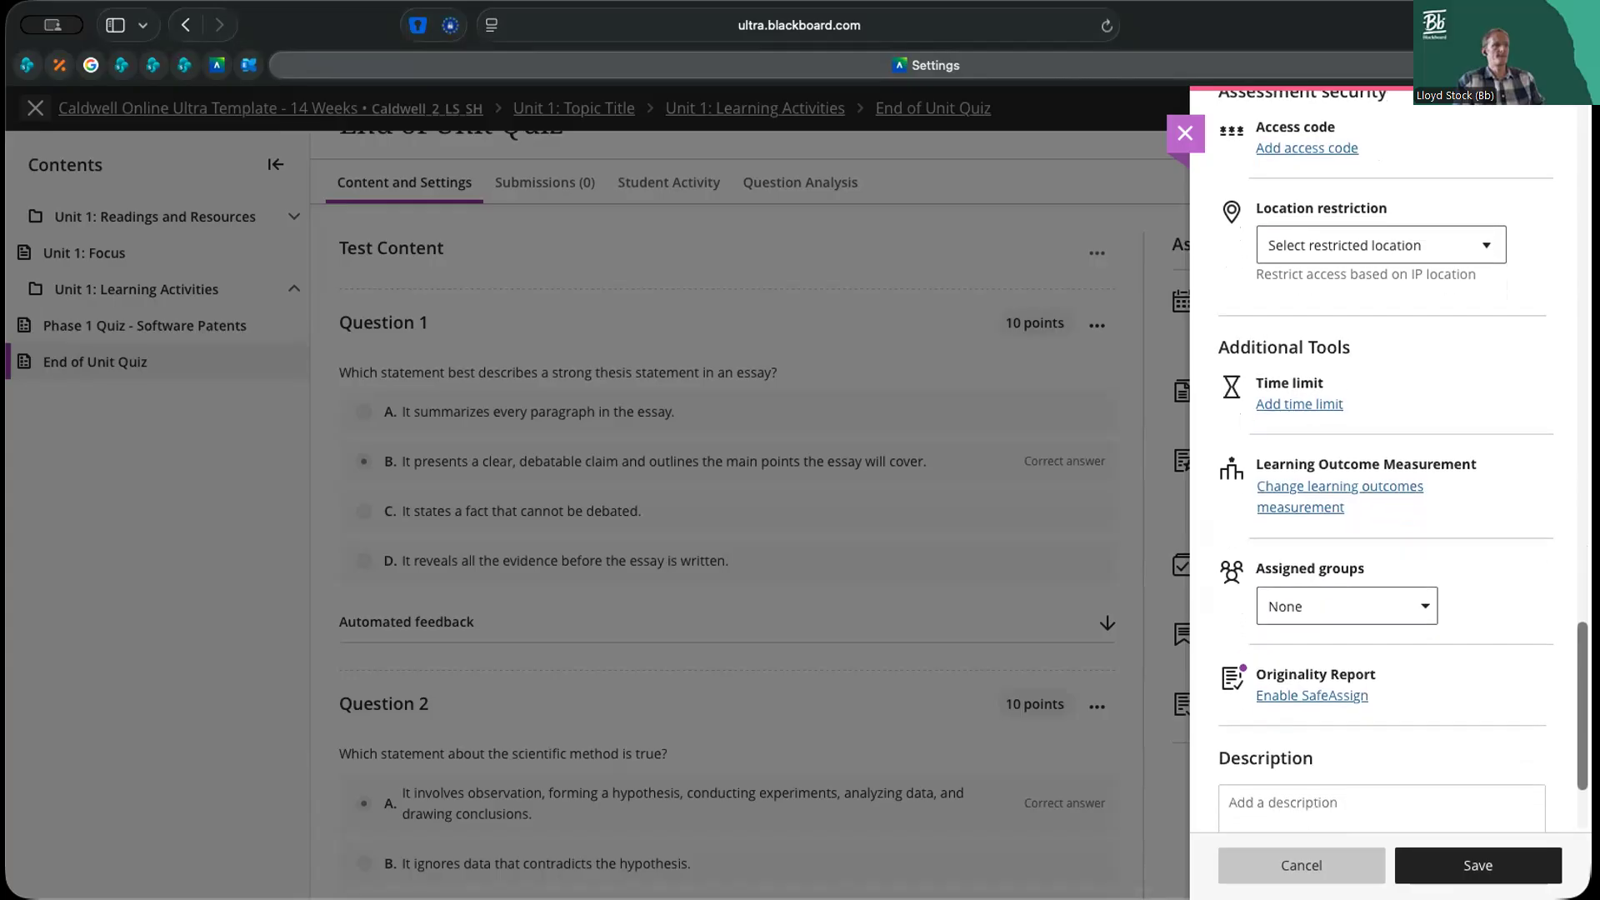
{"action": "scroll", "coordinate": [1383, 467], "scroll_direction": "up", "scroll_amount": 10}
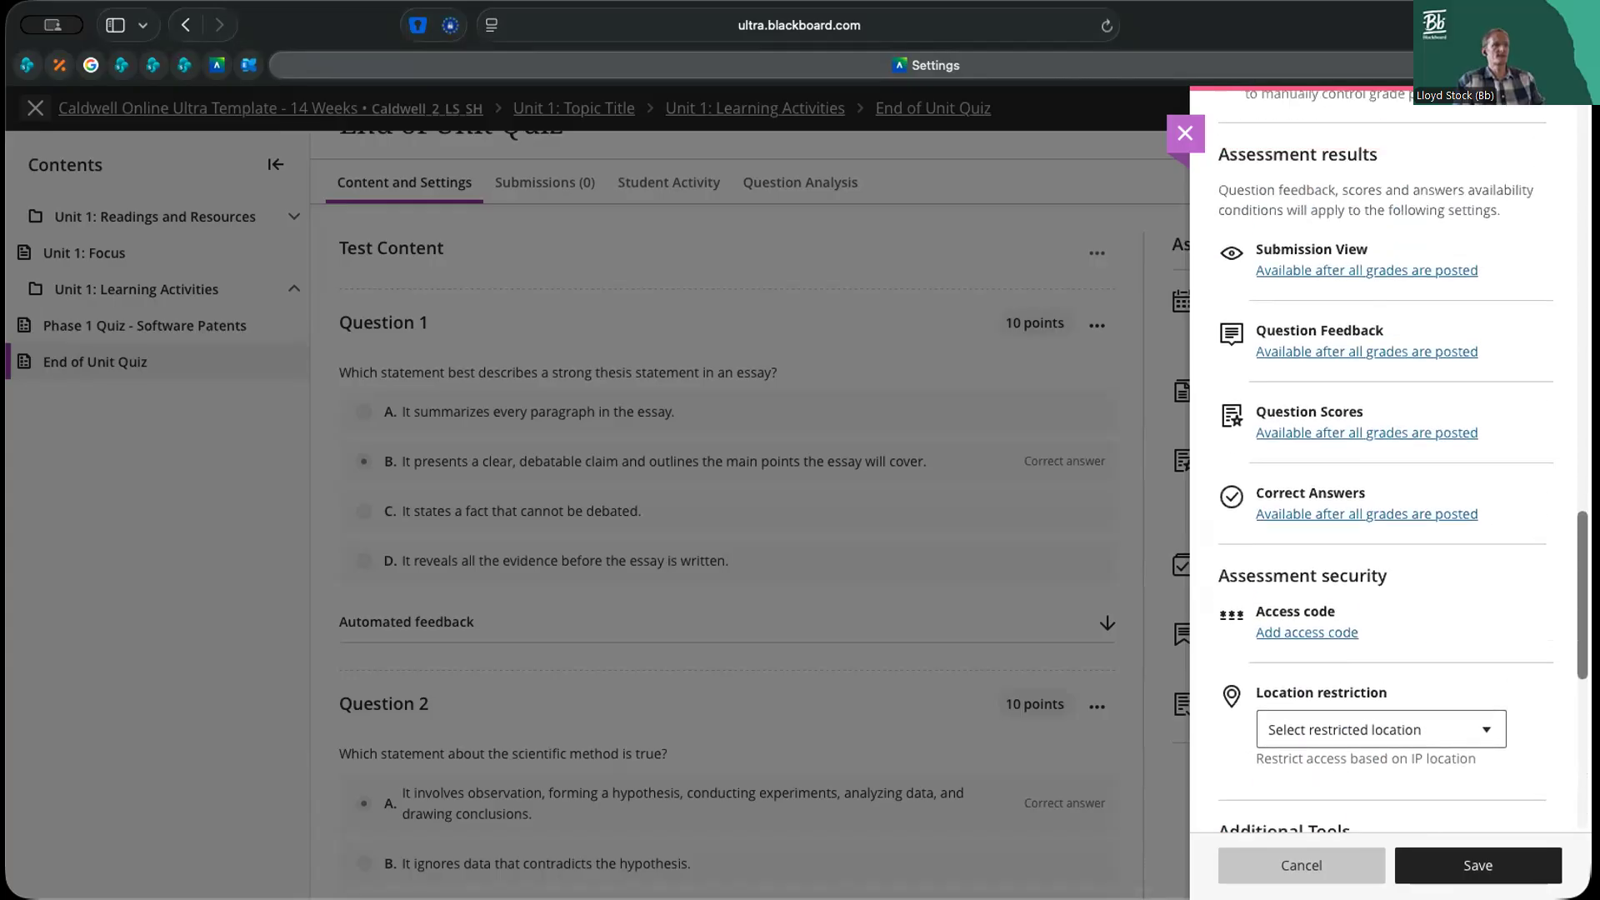
{"action": "scroll", "coordinate": [1384, 467], "scroll_direction": "up", "scroll_amount": 8}
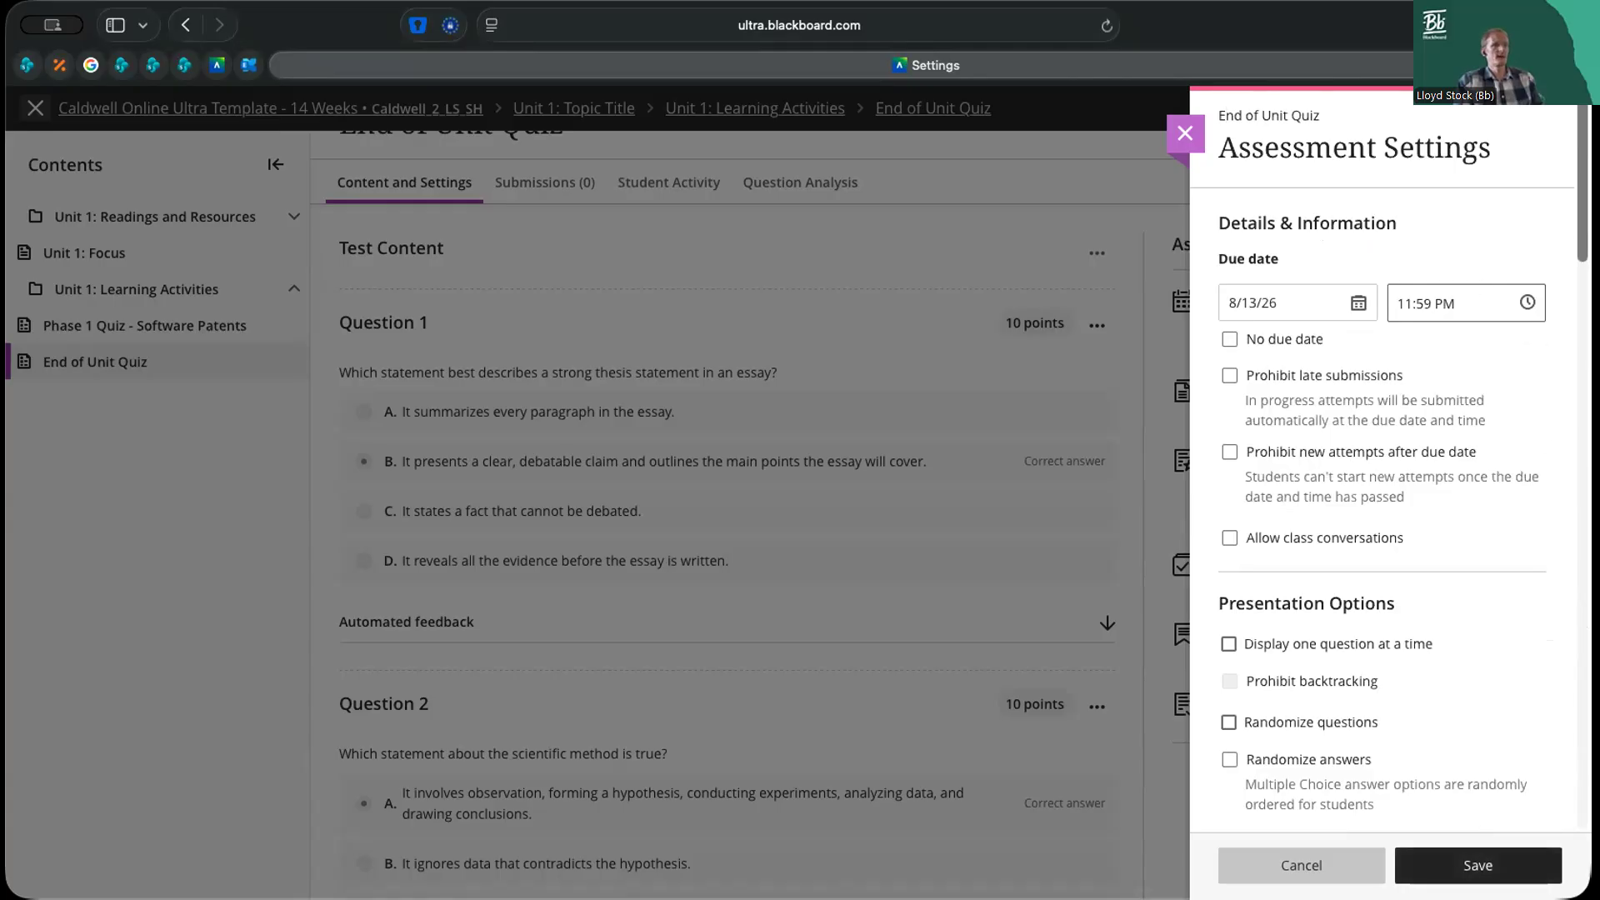
{"action": "scroll", "coordinate": [1322, 614], "scroll_direction": "down", "scroll_amount": 18}
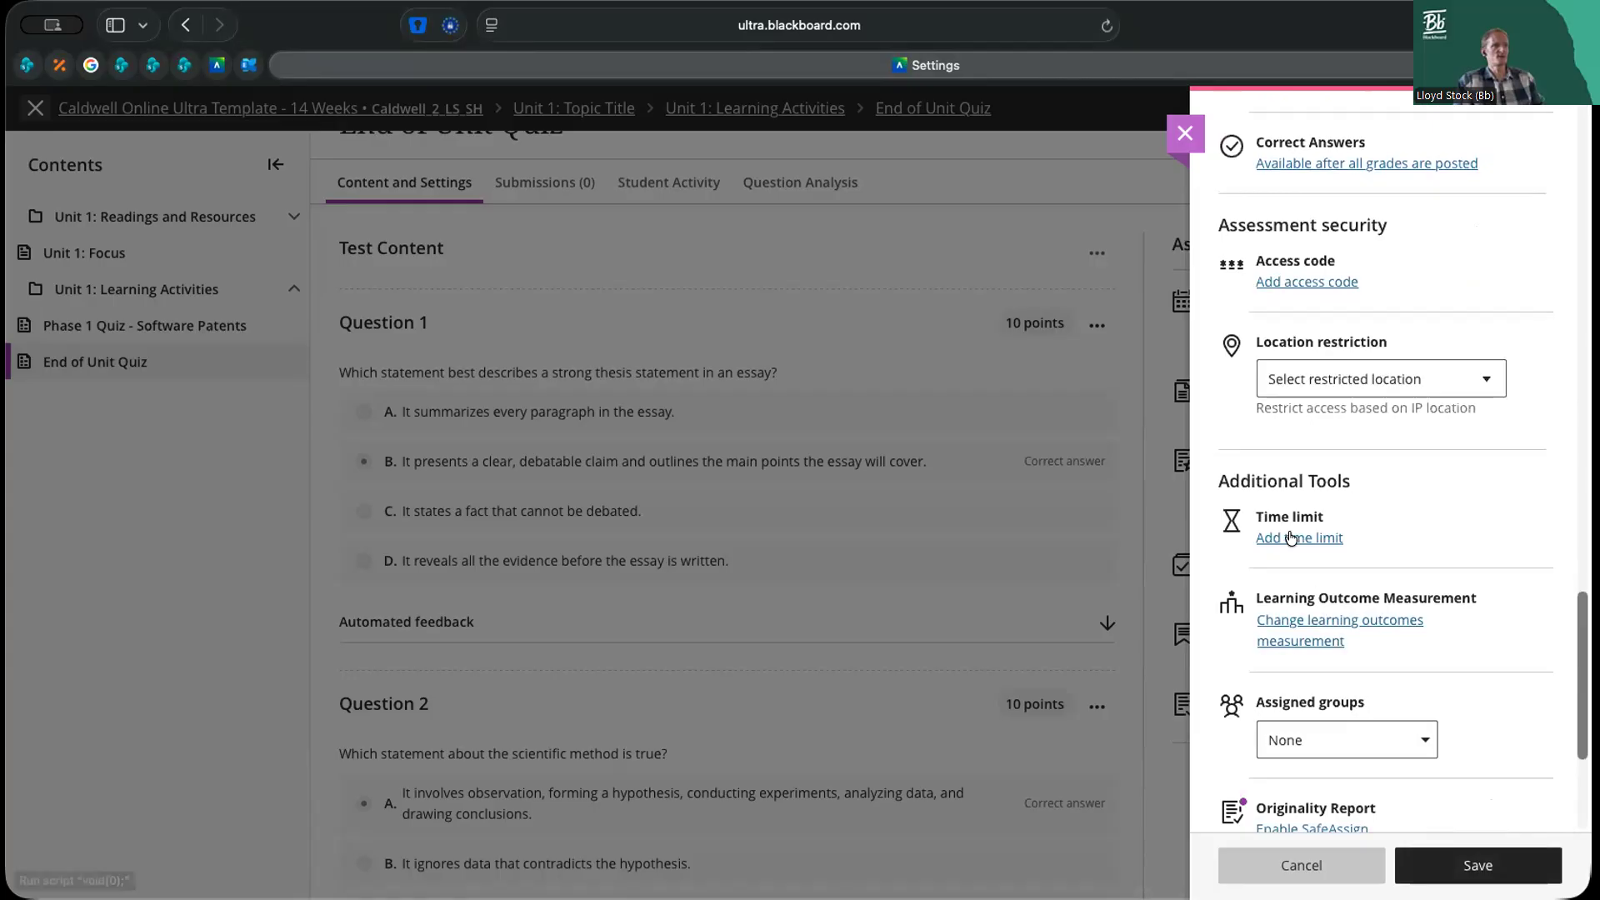
{"action": "left_click", "coordinate": [1290, 538]}
{"action": "type", "text": "60"}
{"action": "key", "text": "super+a"}
{"action": "type", "text": "5"}
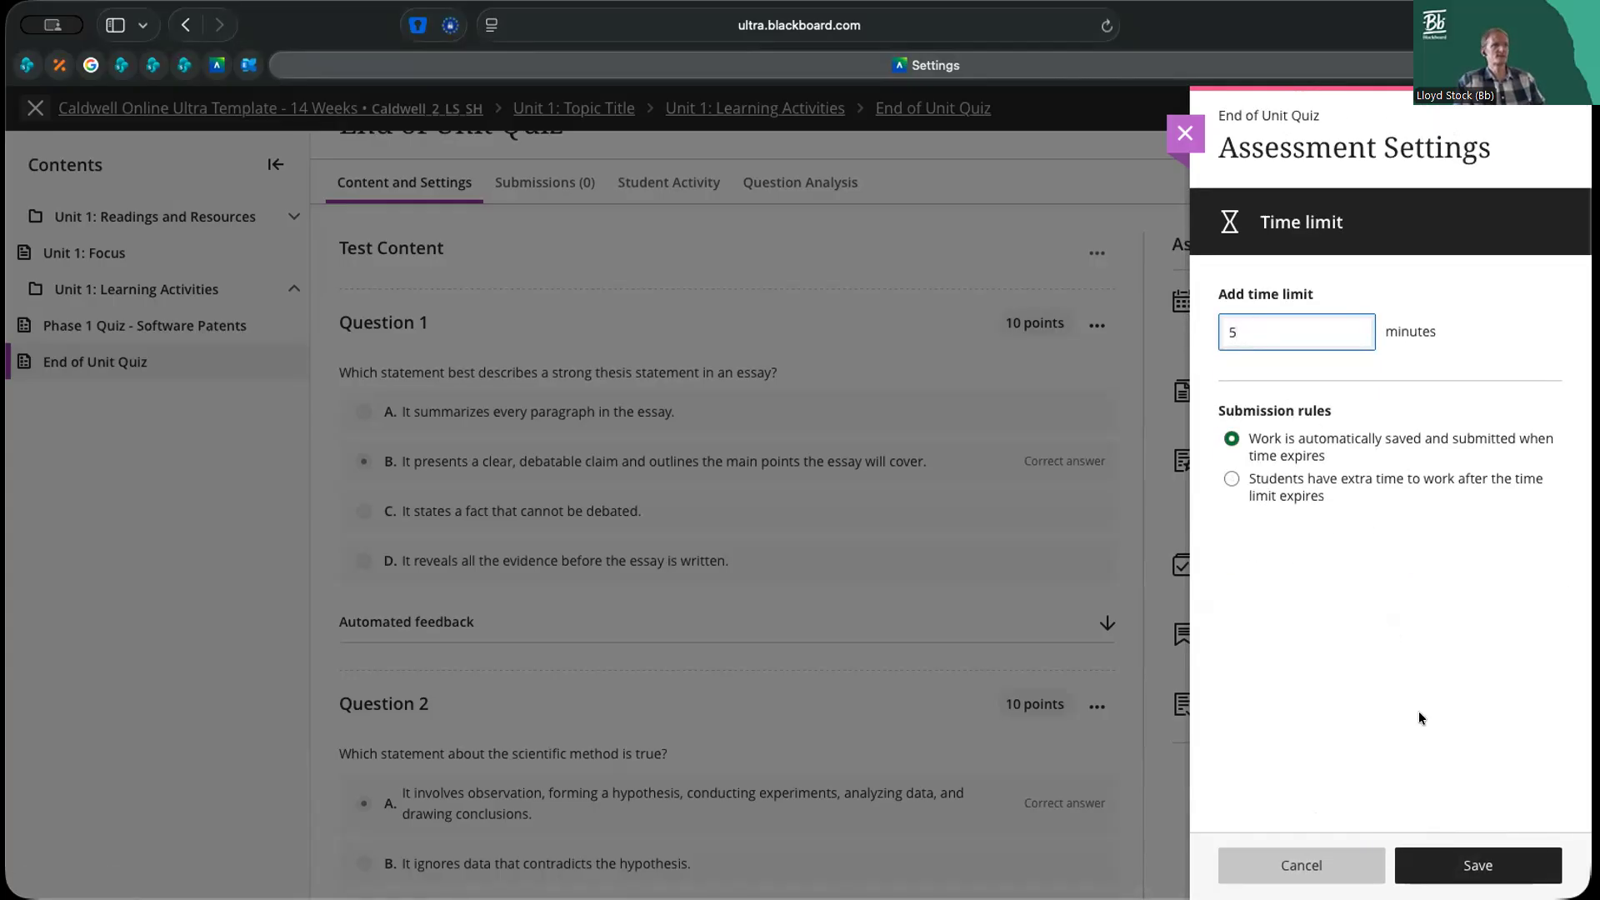
{"action": "left_click", "coordinate": [1486, 865]}
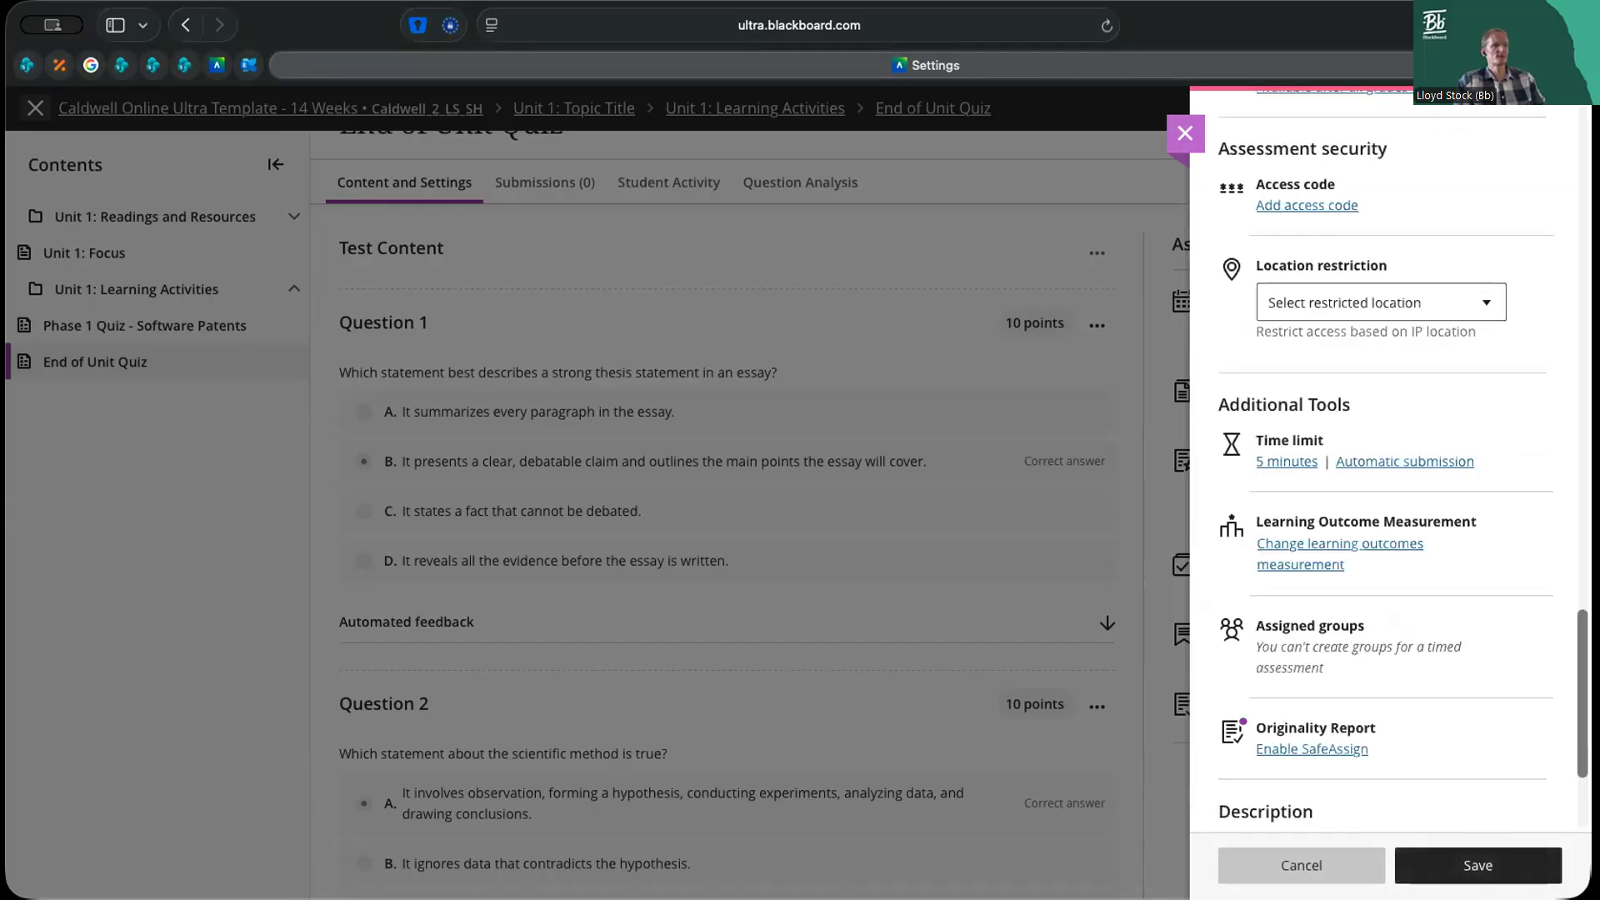
Require an access code for the quiz under assessment security, copy the generated code and save the requirement
{"action": "scroll", "coordinate": [1384, 466], "scroll_direction": "down", "scroll_amount": 1}
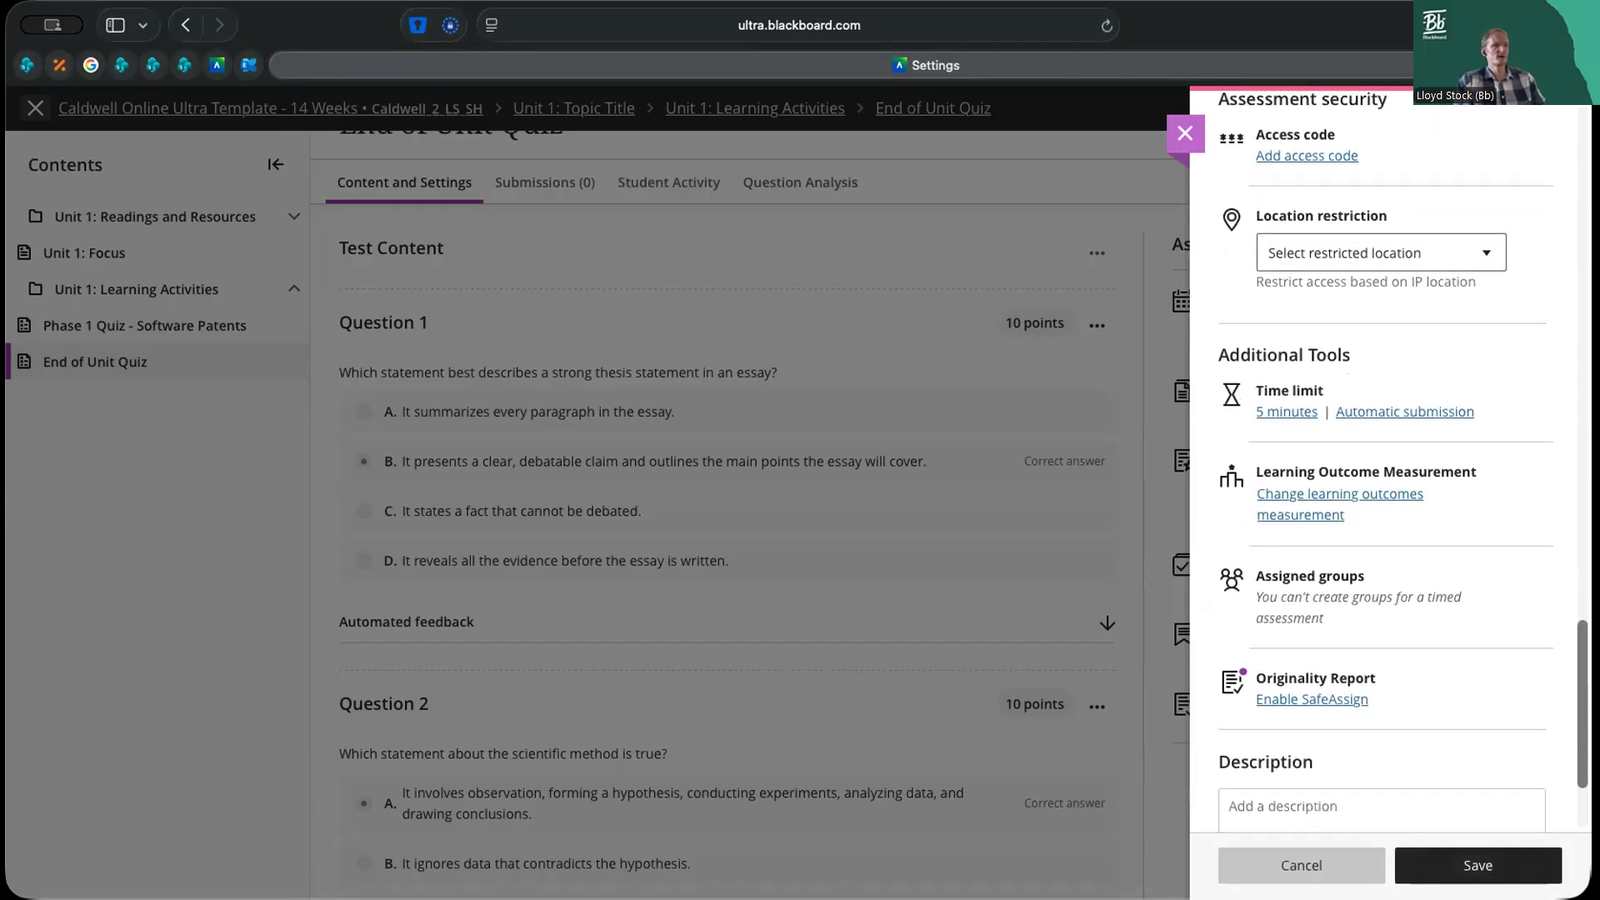
{"action": "scroll", "coordinate": [1384, 467], "scroll_direction": "up", "scroll_amount": 5}
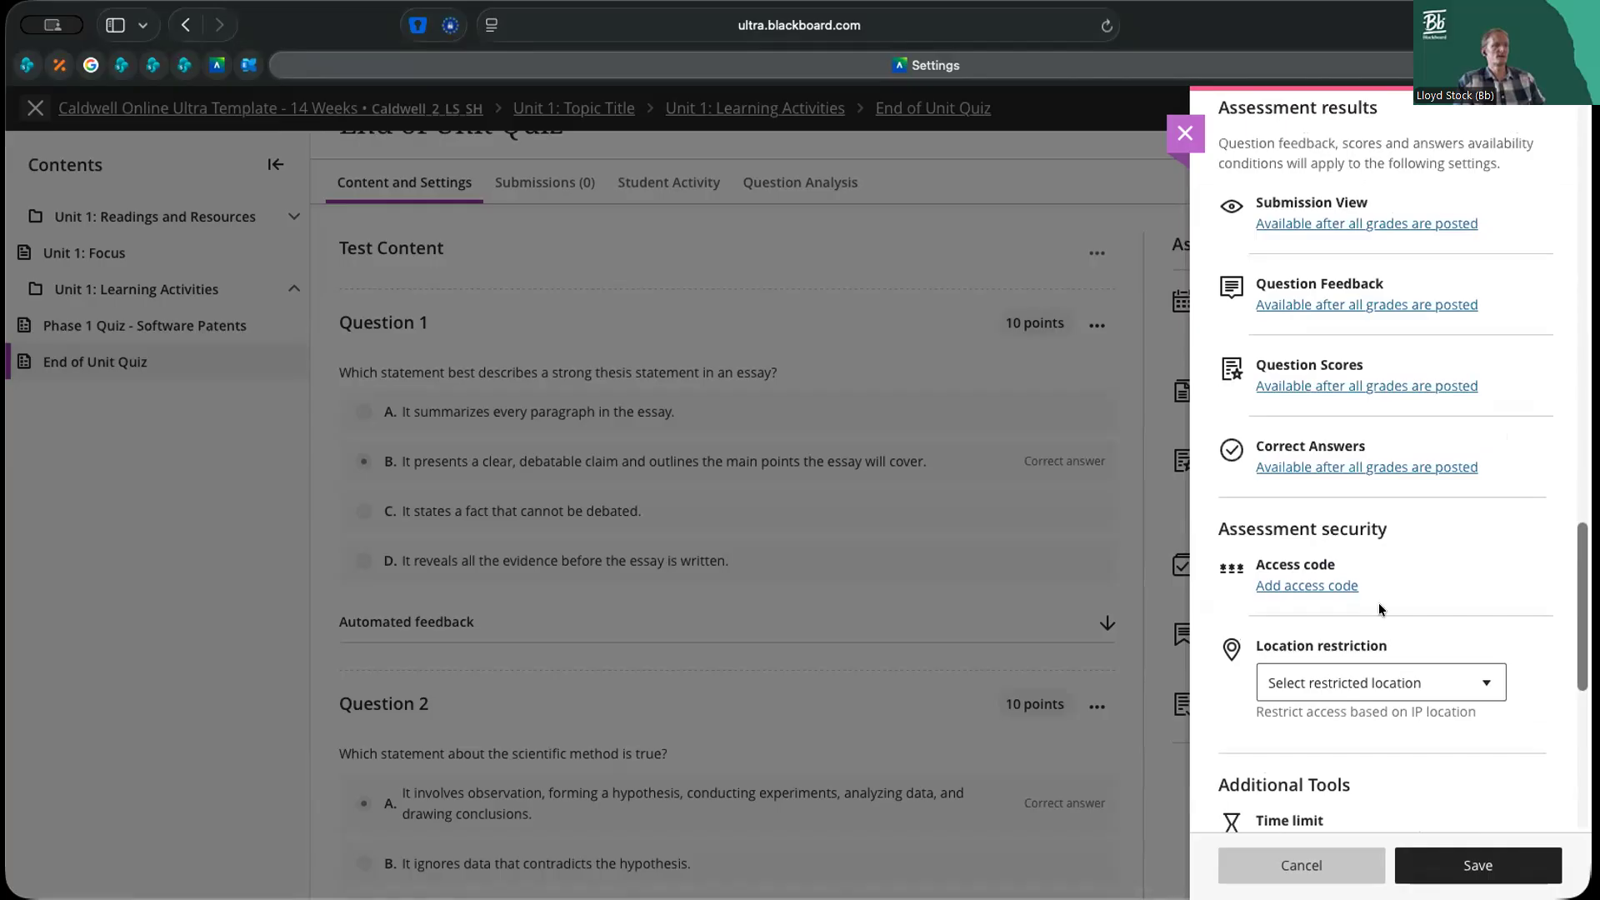
{"action": "left_click", "coordinate": [1332, 585]}
{"action": "left_click", "coordinate": [1234, 293]}
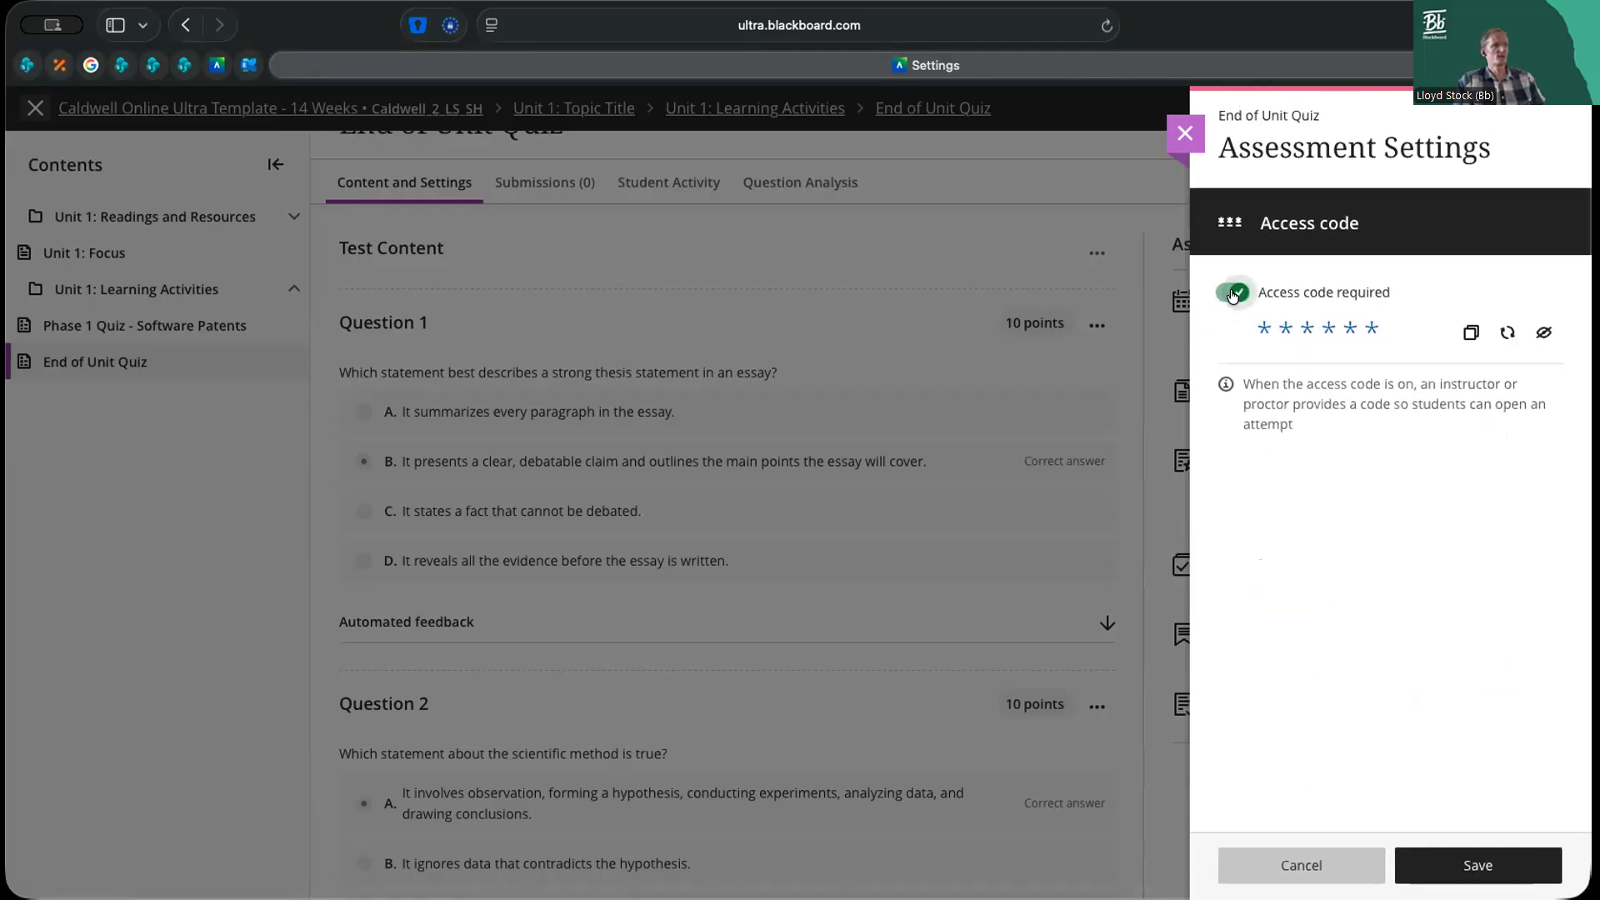
{"action": "left_click", "coordinate": [1471, 332]}
{"action": "left_click", "coordinate": [1476, 865]}
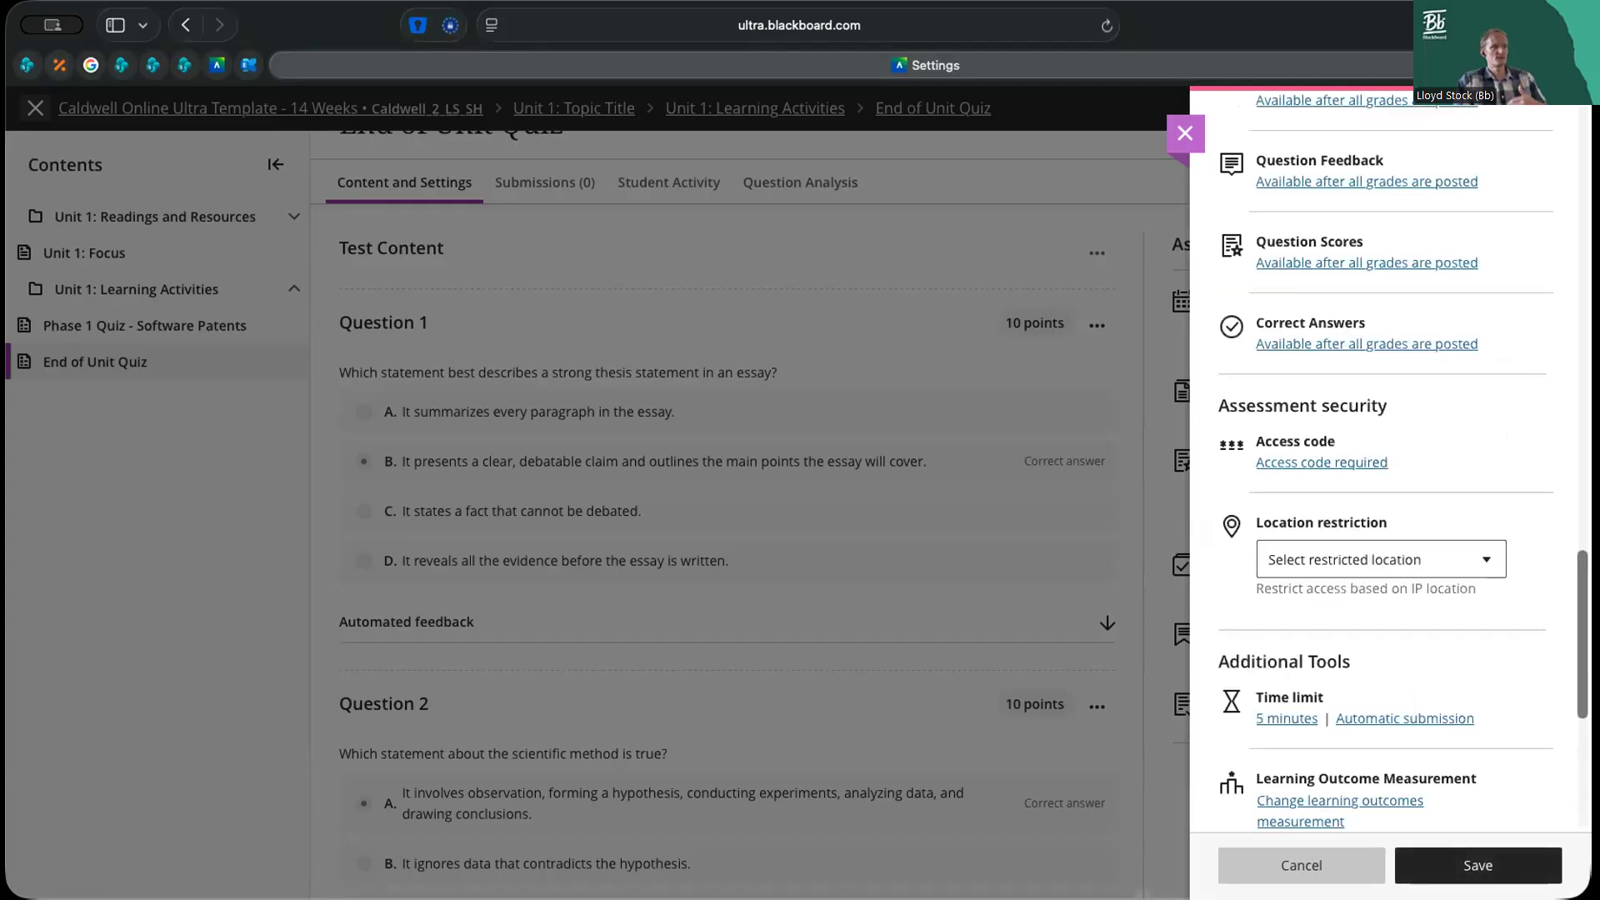
Review the quiz's due date, presentation, formative, attempts and grading settings
{"action": "scroll", "coordinate": [1404, 461], "scroll_direction": "up", "scroll_amount": 5}
{"action": "scroll", "coordinate": [1384, 461], "scroll_direction": "up", "scroll_amount": 7}
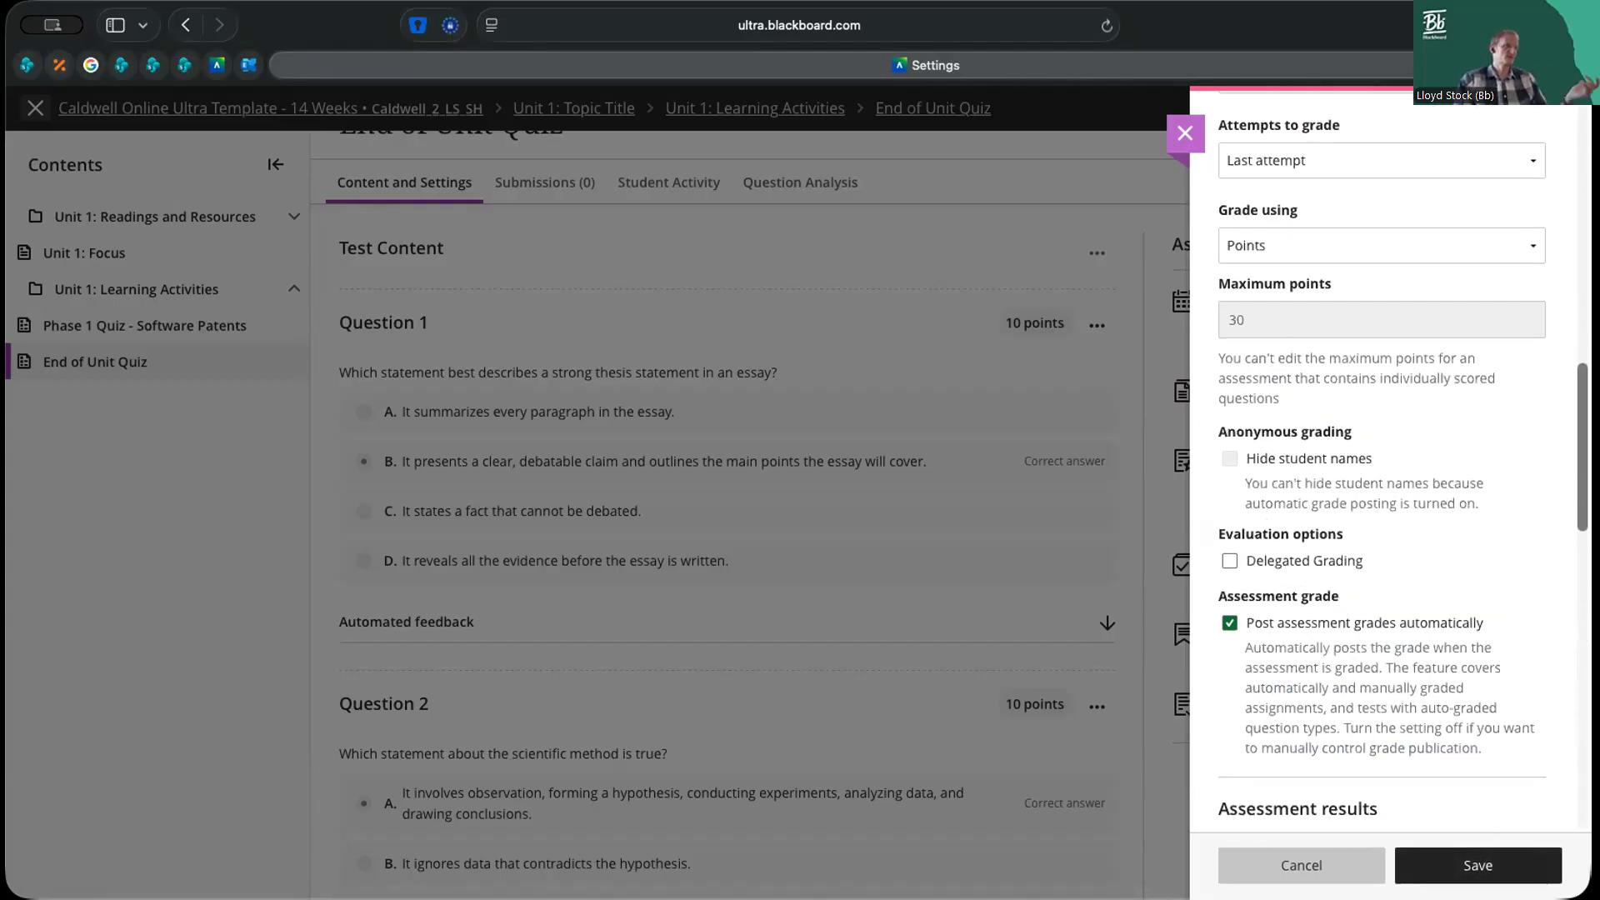
{"action": "scroll", "coordinate": [1383, 461], "scroll_direction": "up", "scroll_amount": 3}
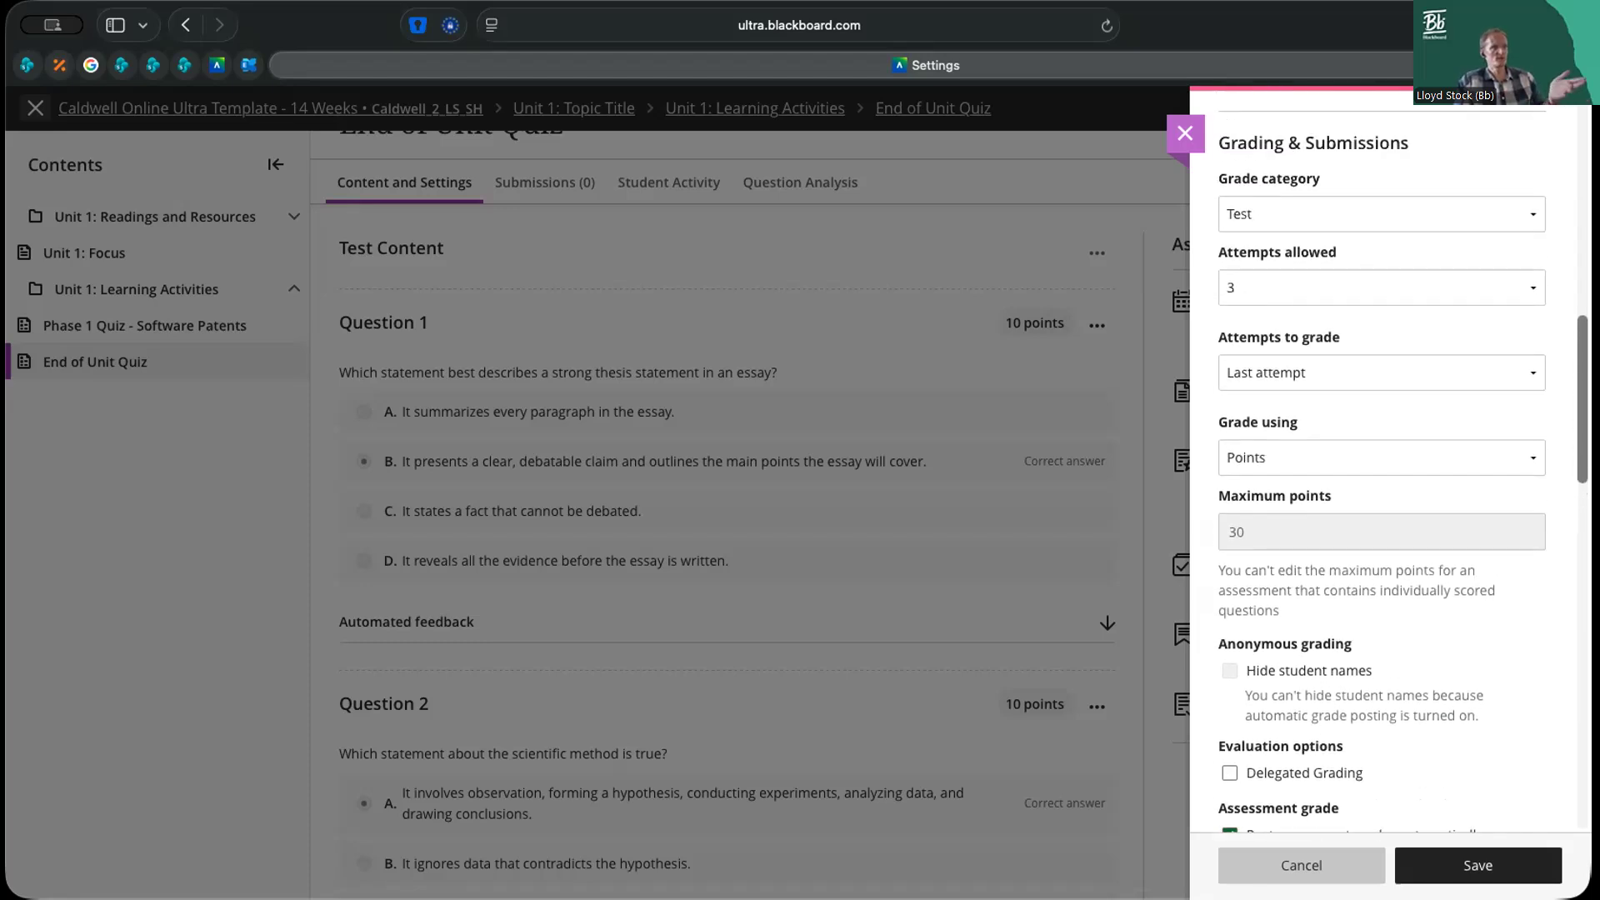
{"action": "scroll", "coordinate": [1384, 461], "scroll_direction": "down", "scroll_amount": 1}
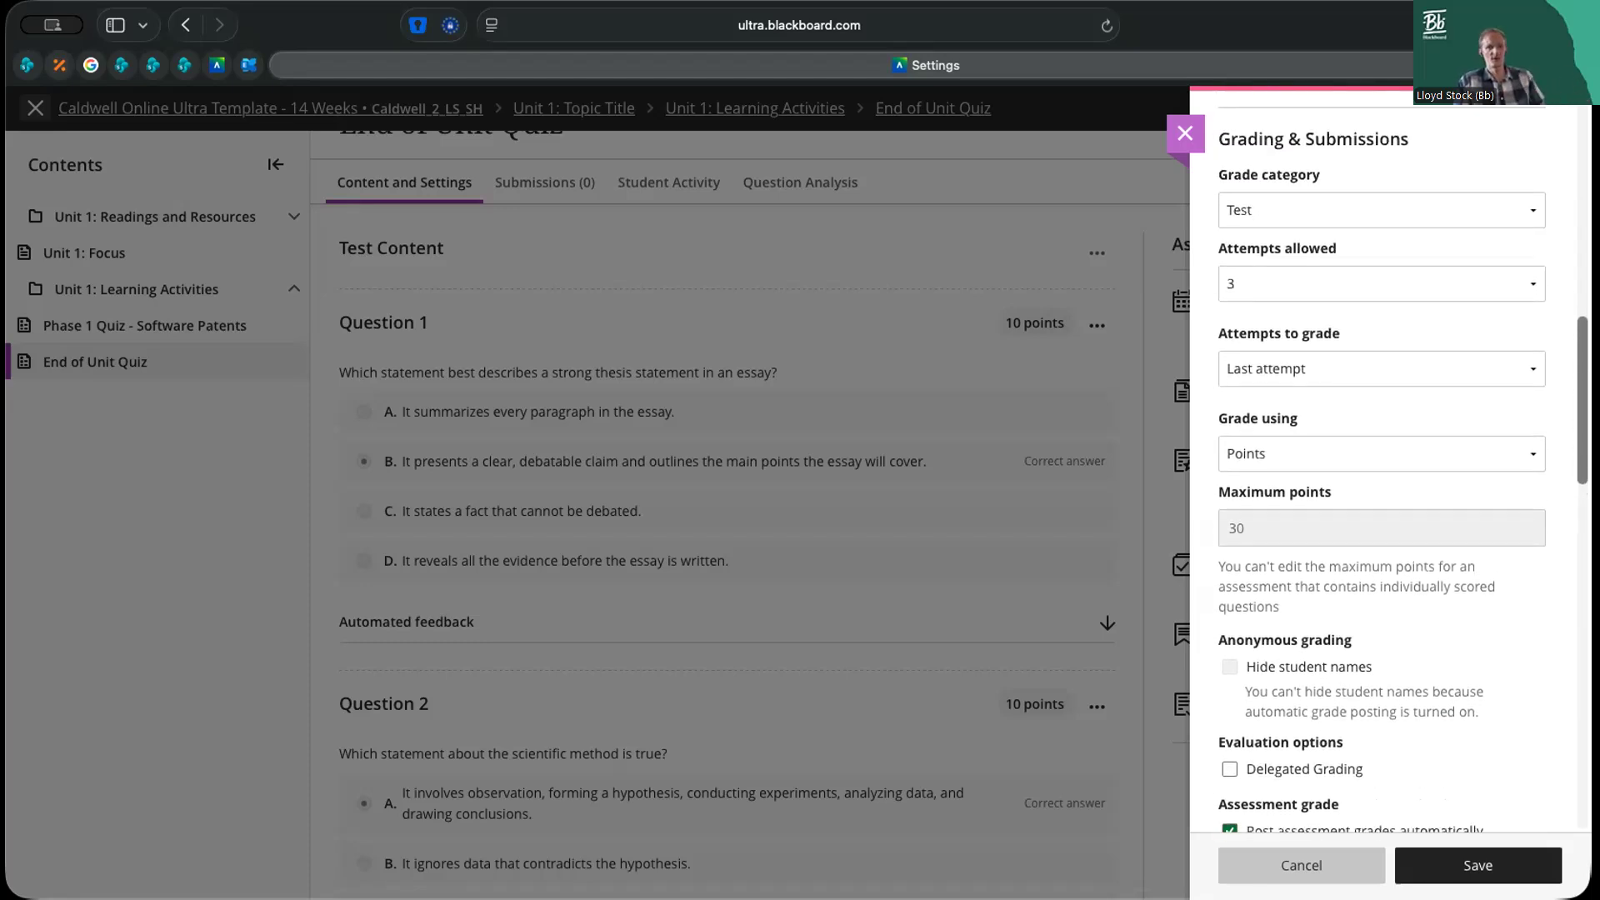
{"action": "scroll", "coordinate": [1383, 461], "scroll_direction": "up", "scroll_amount": 14}
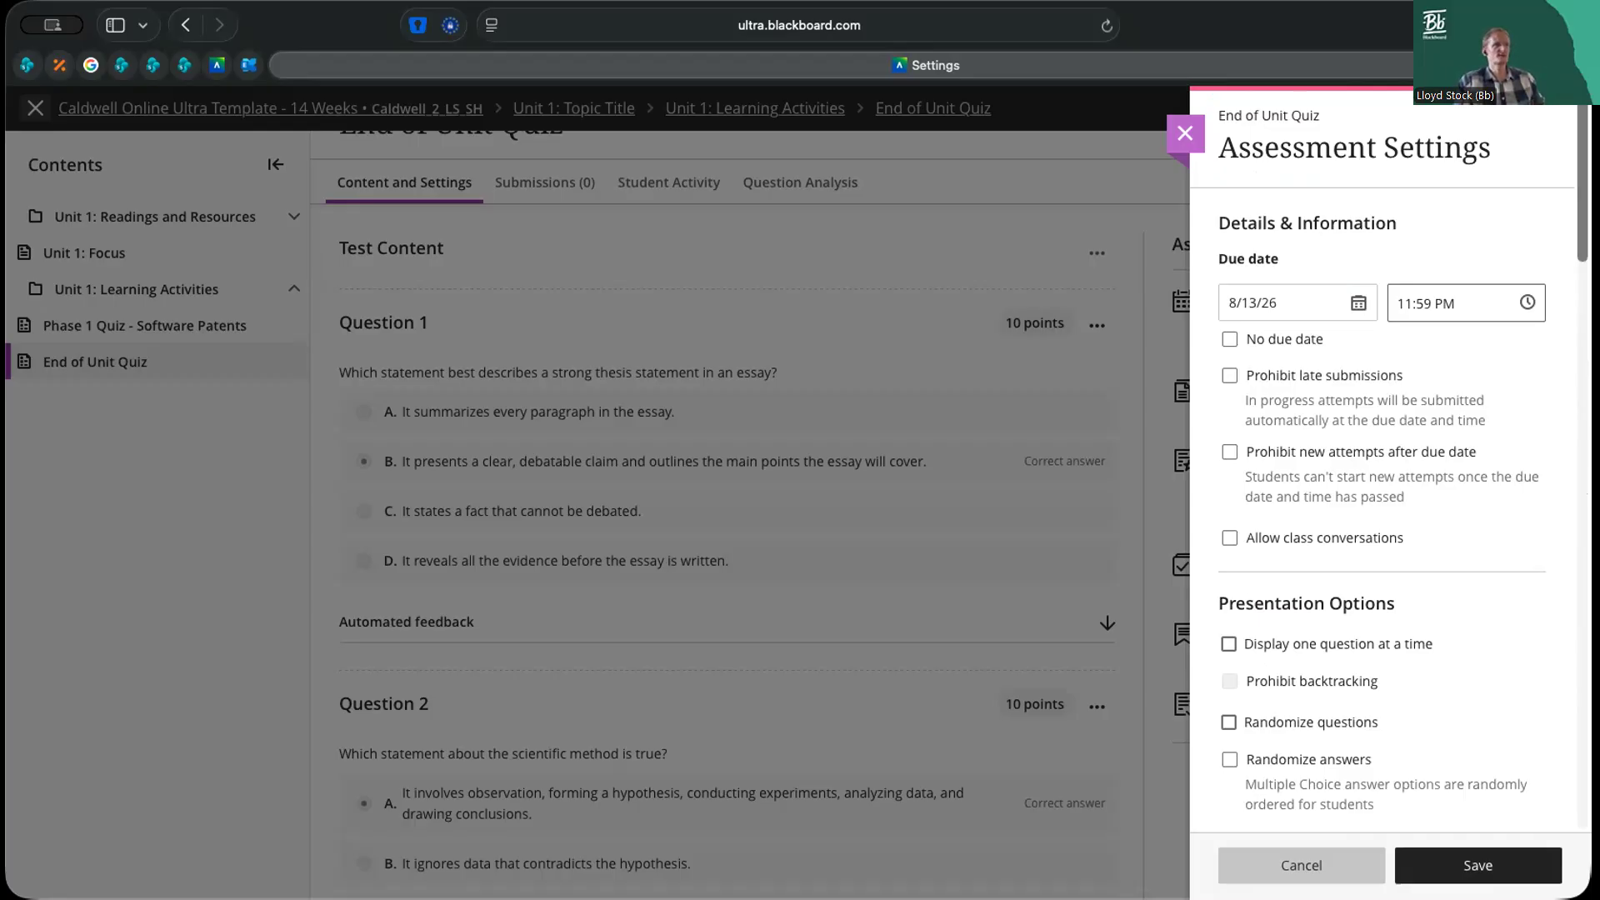
{"action": "scroll", "coordinate": [1384, 467], "scroll_direction": "down", "scroll_amount": 2}
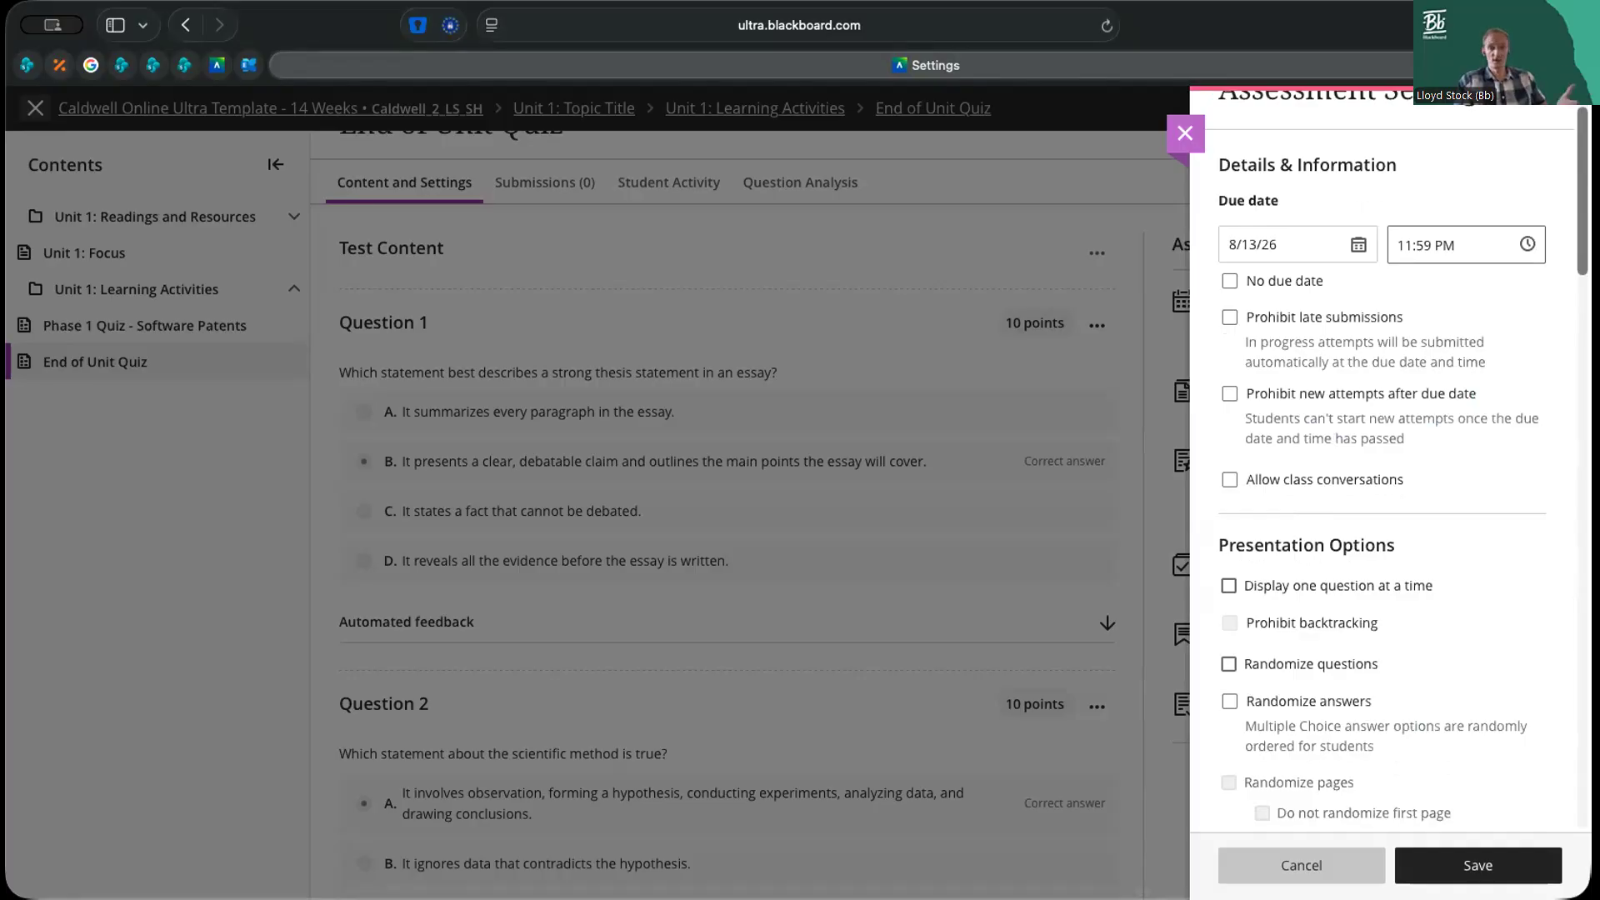
{"action": "scroll", "coordinate": [1383, 467], "scroll_direction": "up", "scroll_amount": 2}
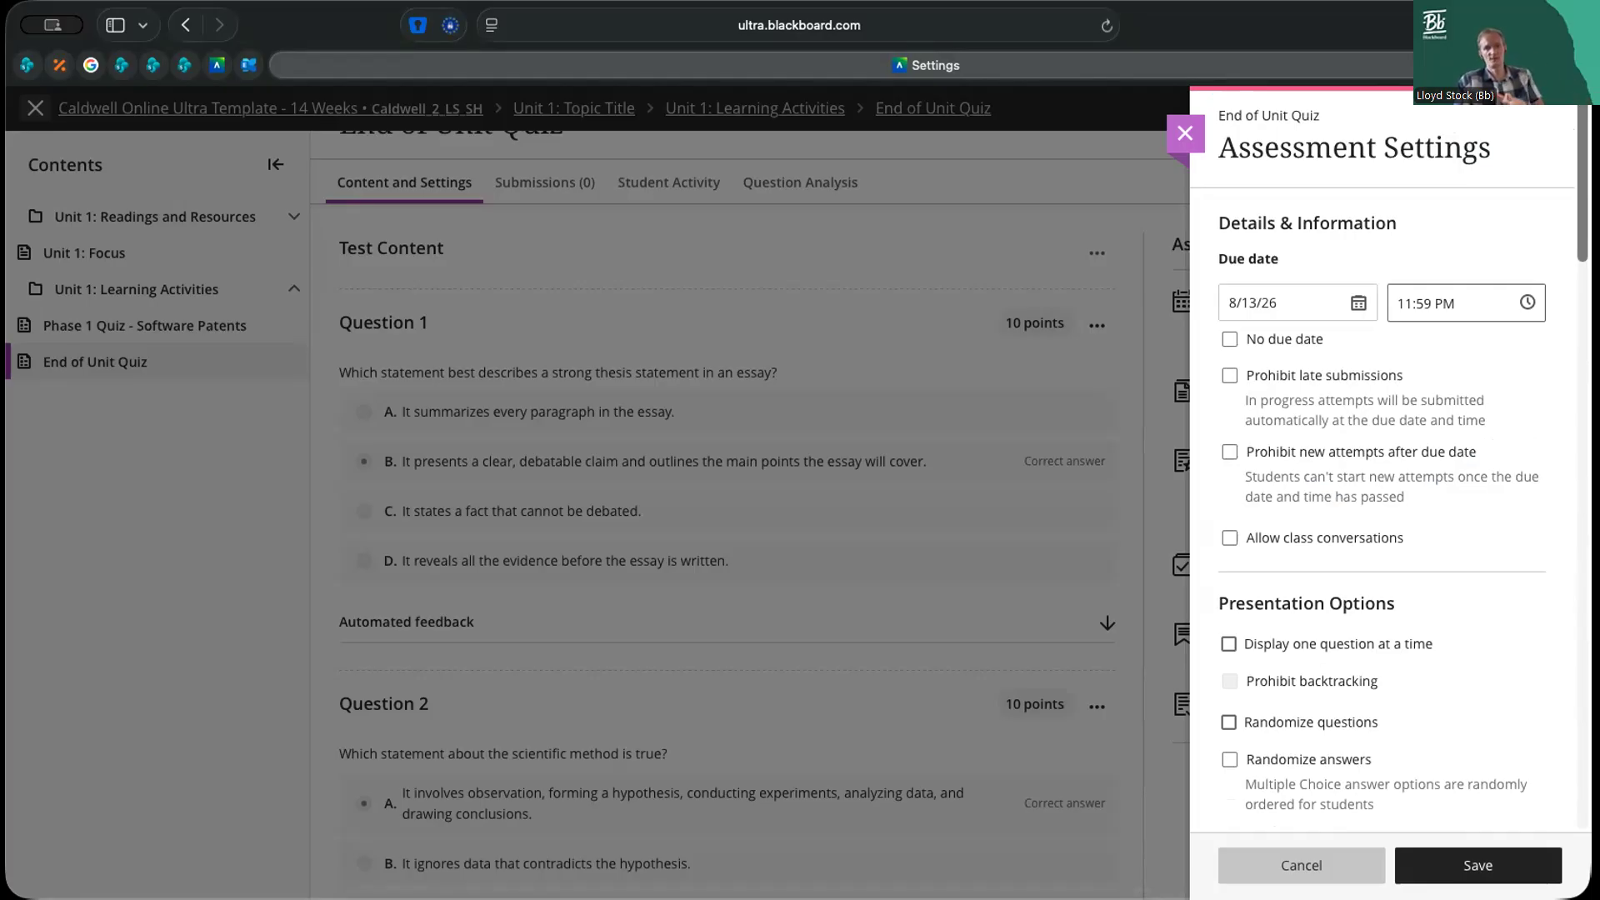
{"action": "scroll", "coordinate": [1384, 467], "scroll_direction": "down", "scroll_amount": 10}
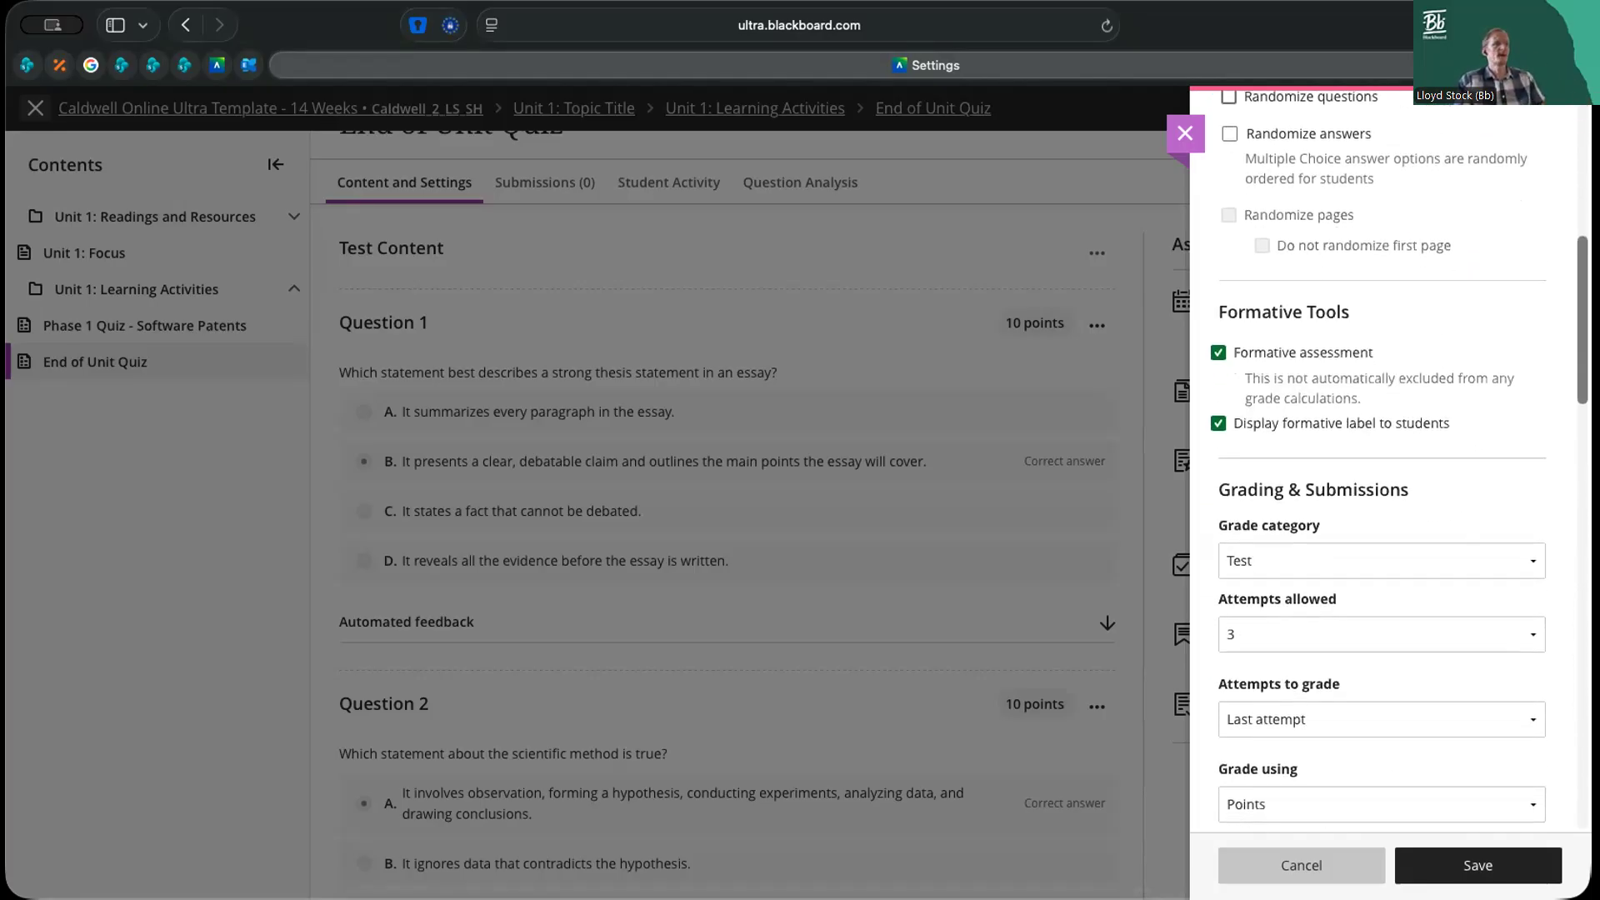
{"action": "scroll", "coordinate": [1383, 467], "scroll_direction": "up", "scroll_amount": 15}
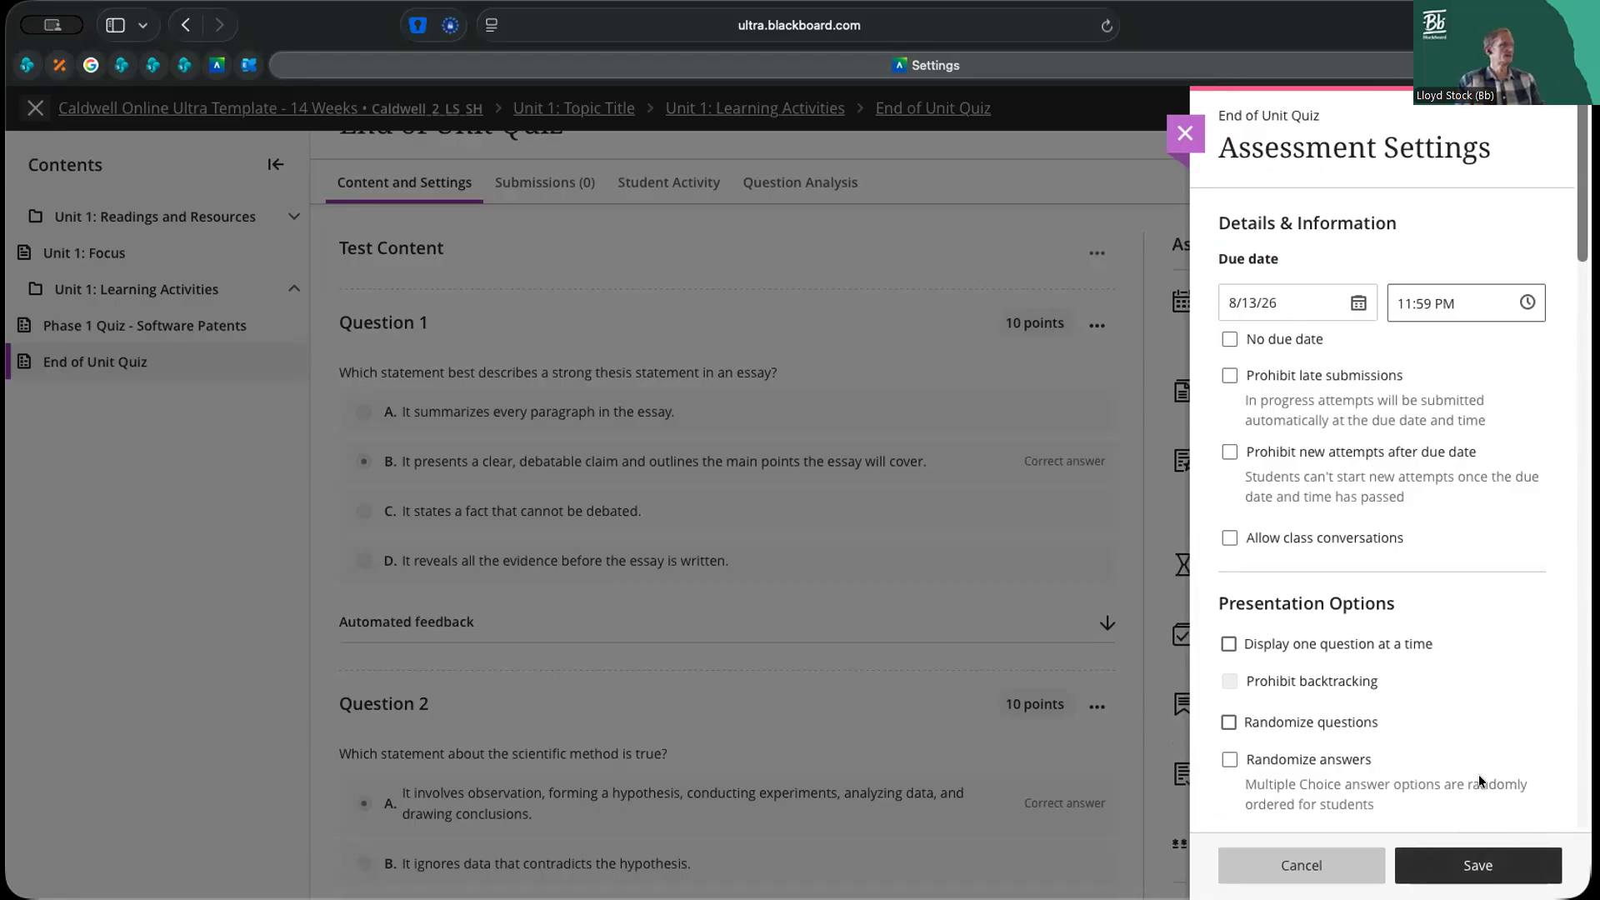
Save the assessment settings and check the settings summary beside the quiz questions
{"action": "left_click", "coordinate": [1478, 865]}
{"action": "scroll", "coordinate": [849, 534], "scroll_direction": "down", "scroll_amount": 2}
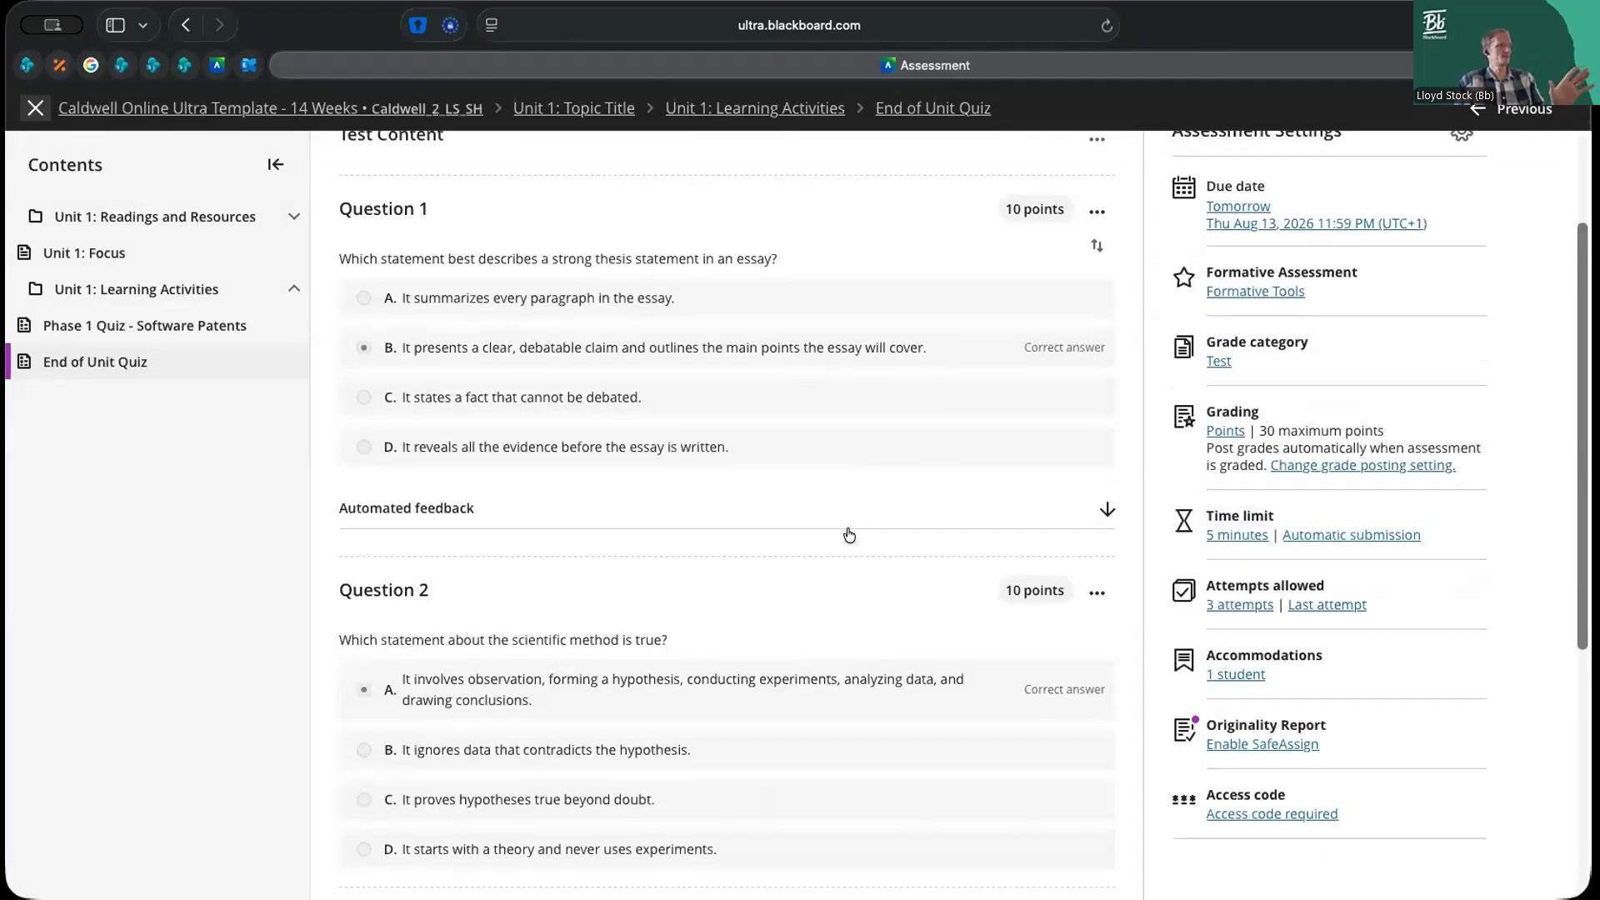
{"action": "scroll", "coordinate": [850, 535], "scroll_direction": "down", "scroll_amount": 2}
{"action": "scroll", "coordinate": [850, 534], "scroll_direction": "up", "scroll_amount": 5}
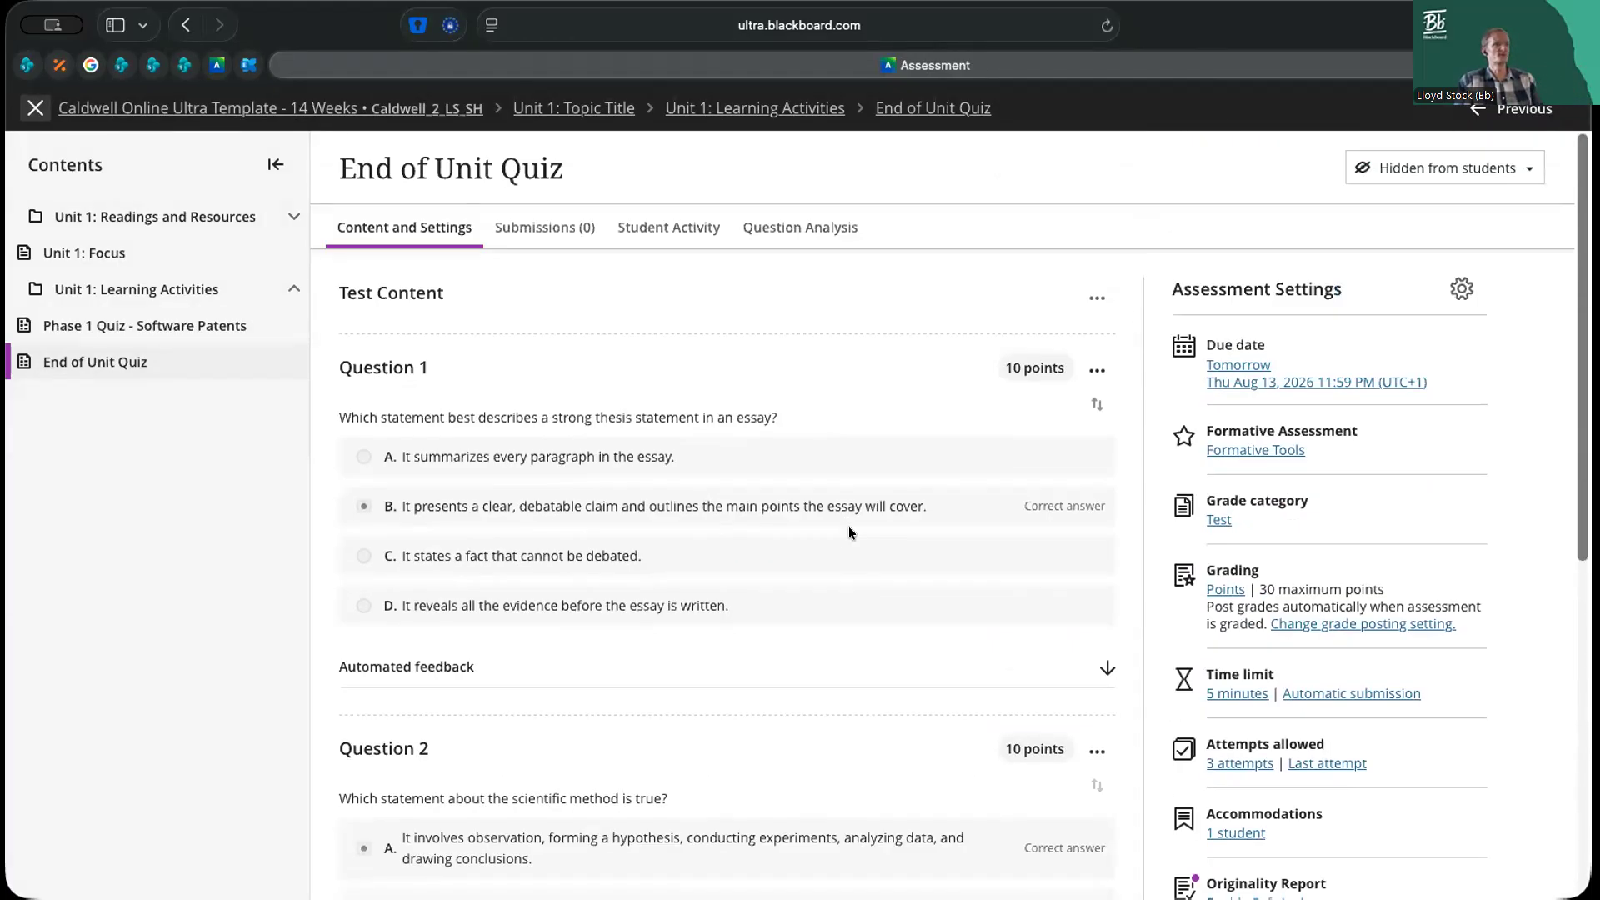
Change the End of Unit Quiz's availability to Visible to students
{"action": "left_click", "coordinate": [1447, 180]}
{"action": "left_click", "coordinate": [1250, 158]}
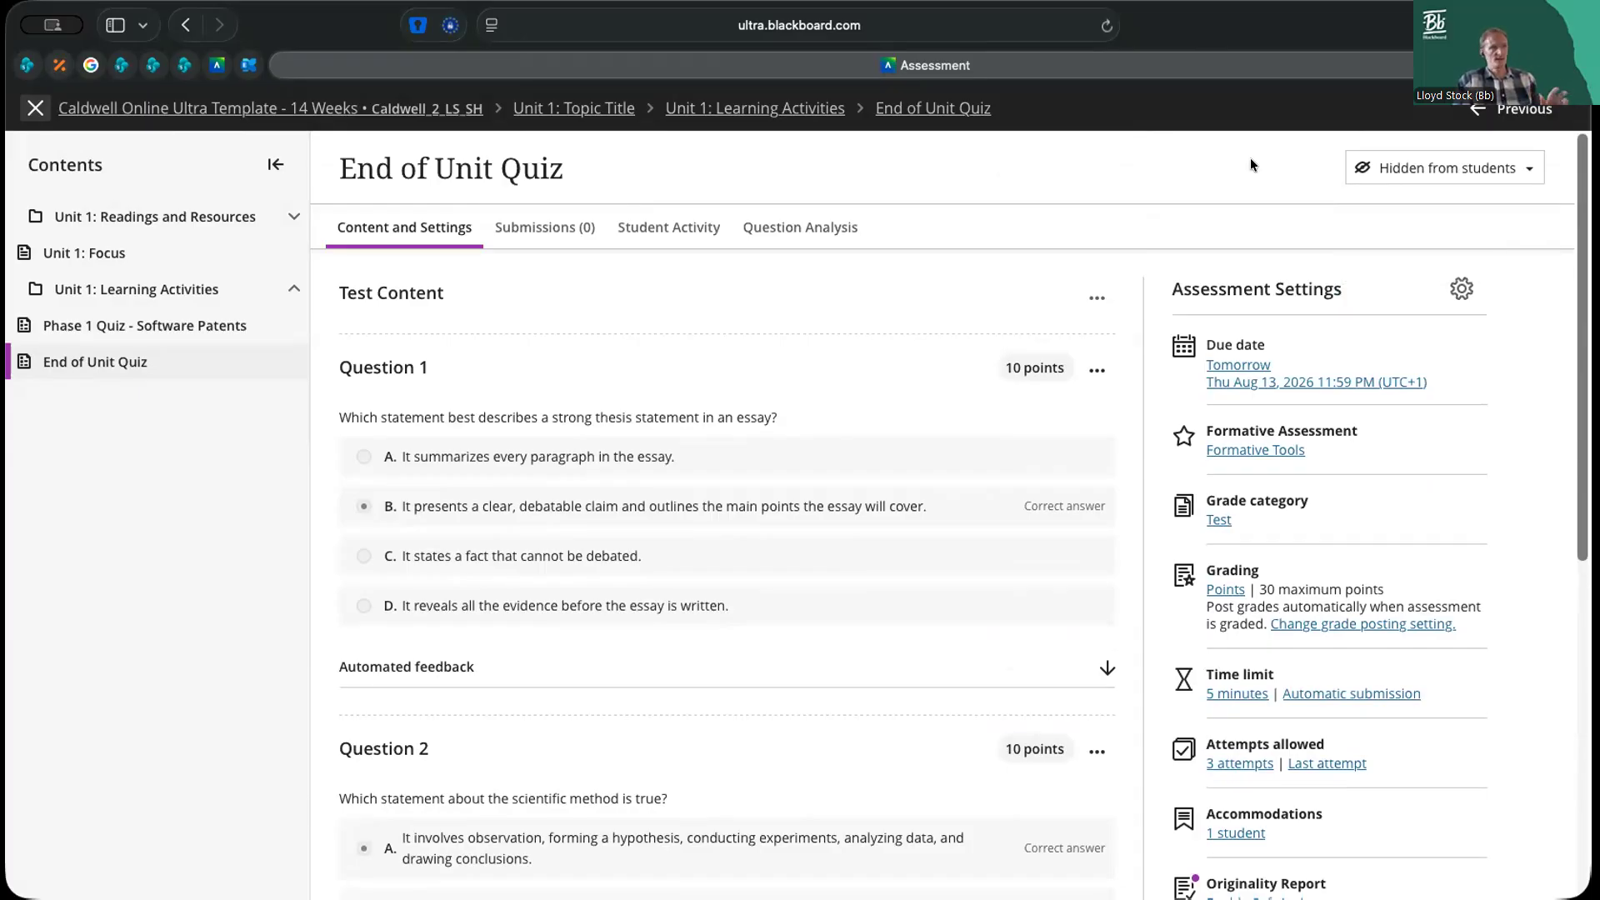
{"action": "left_click", "coordinate": [1444, 172]}
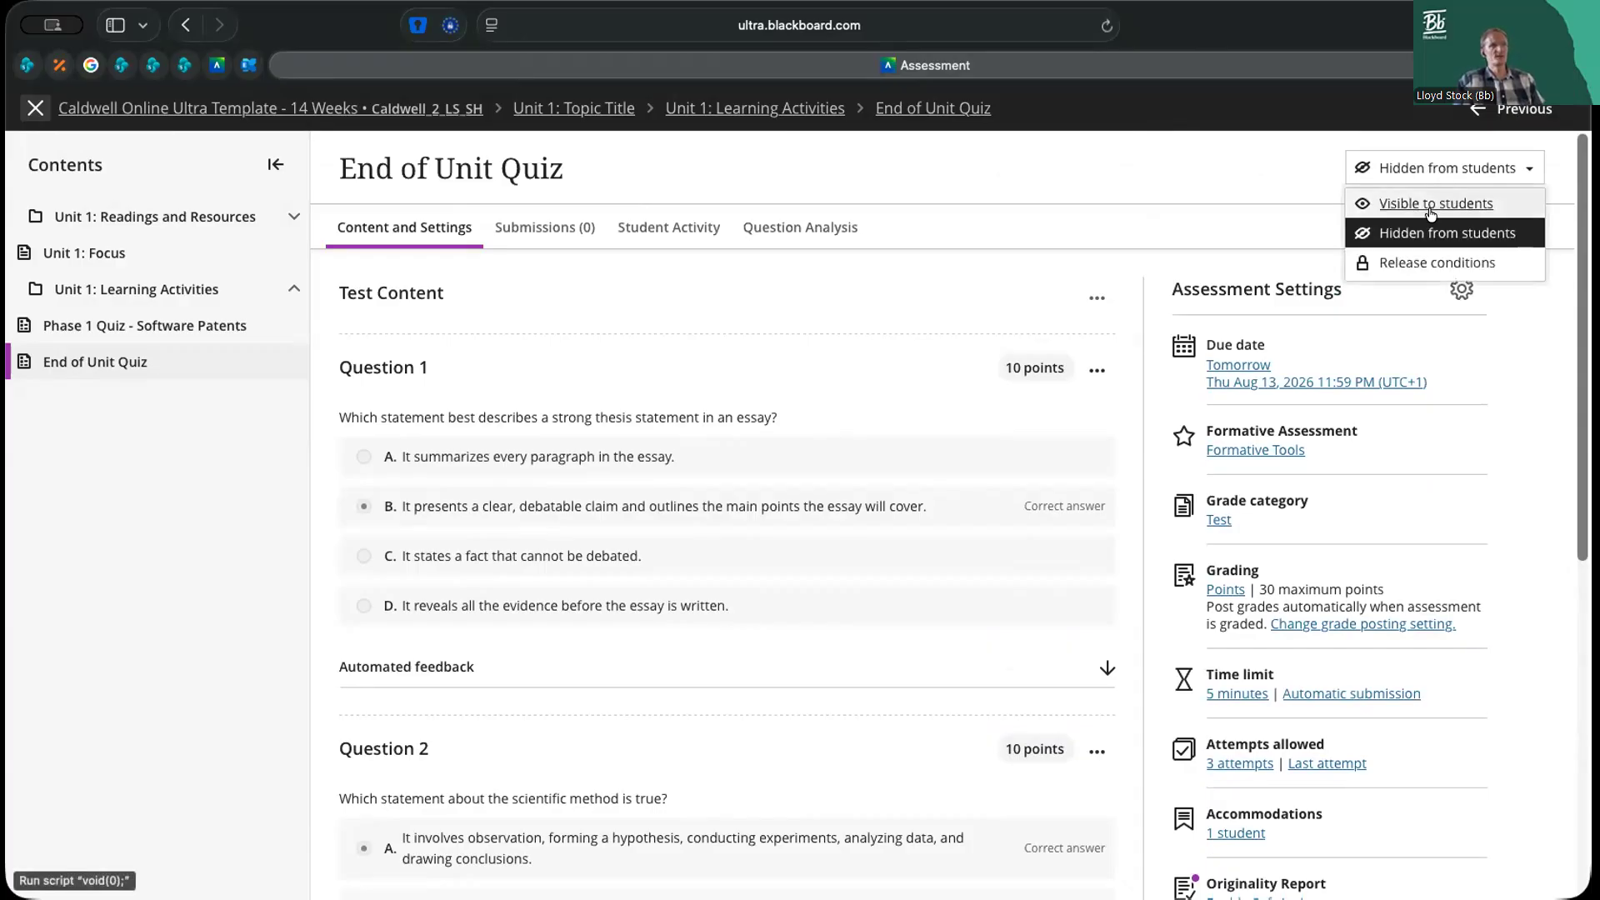
{"action": "left_click", "coordinate": [1283, 191]}
{"action": "left_click", "coordinate": [1408, 175]}
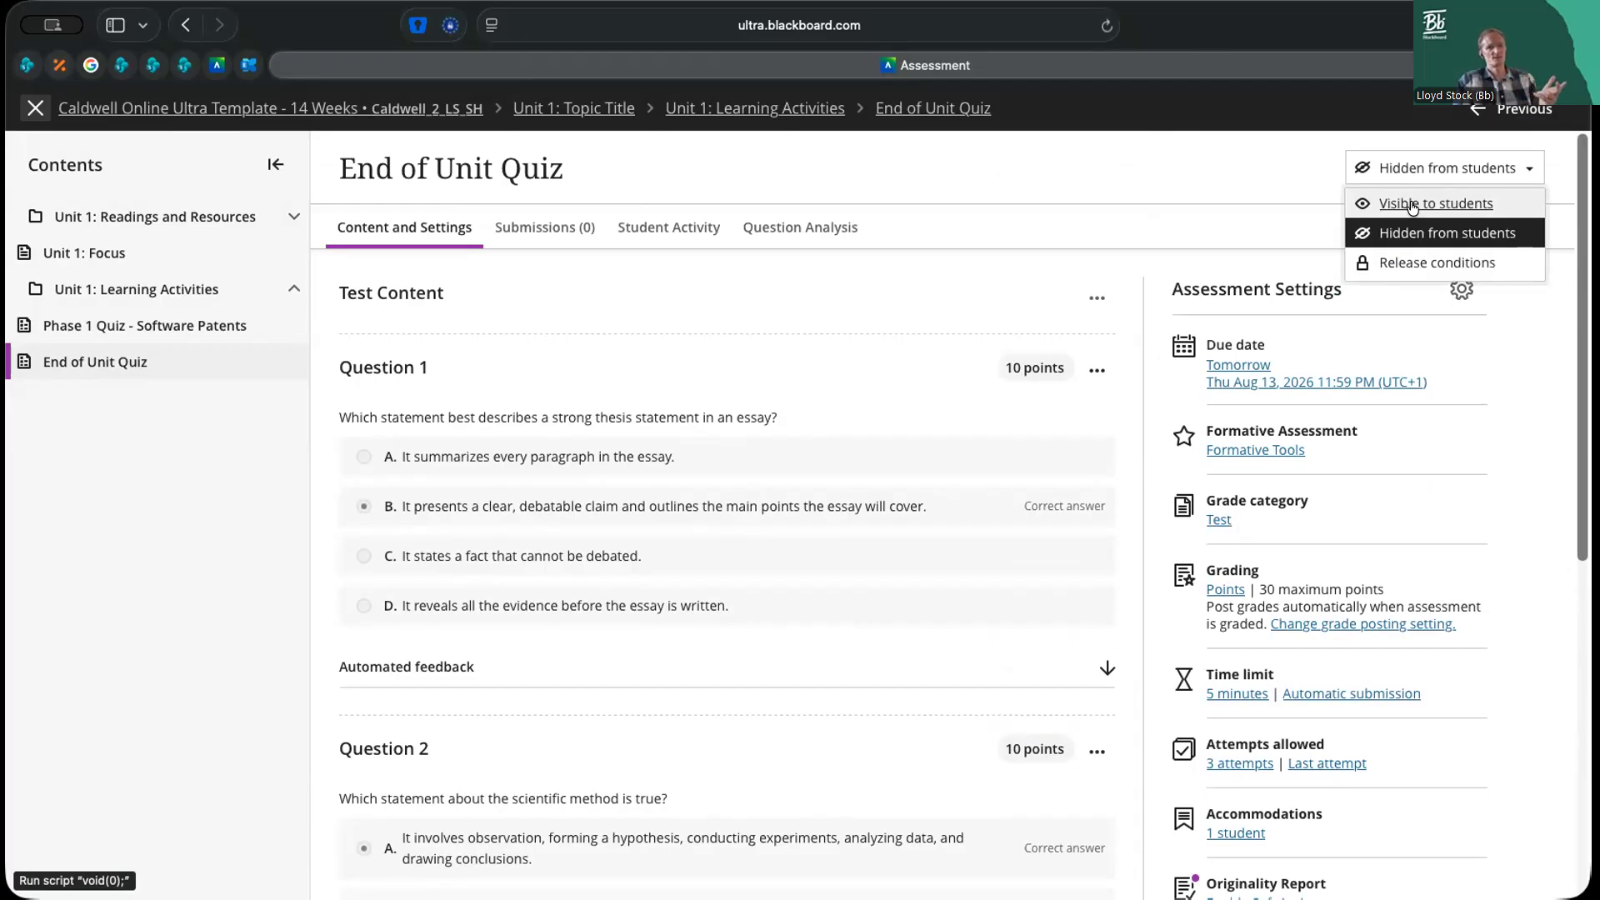
{"action": "left_click", "coordinate": [1413, 205]}
Examine the quiz's release conditions for members, date/time and activity, and return to the course content without adding a rule
{"action": "left_click", "coordinate": [1423, 173]}
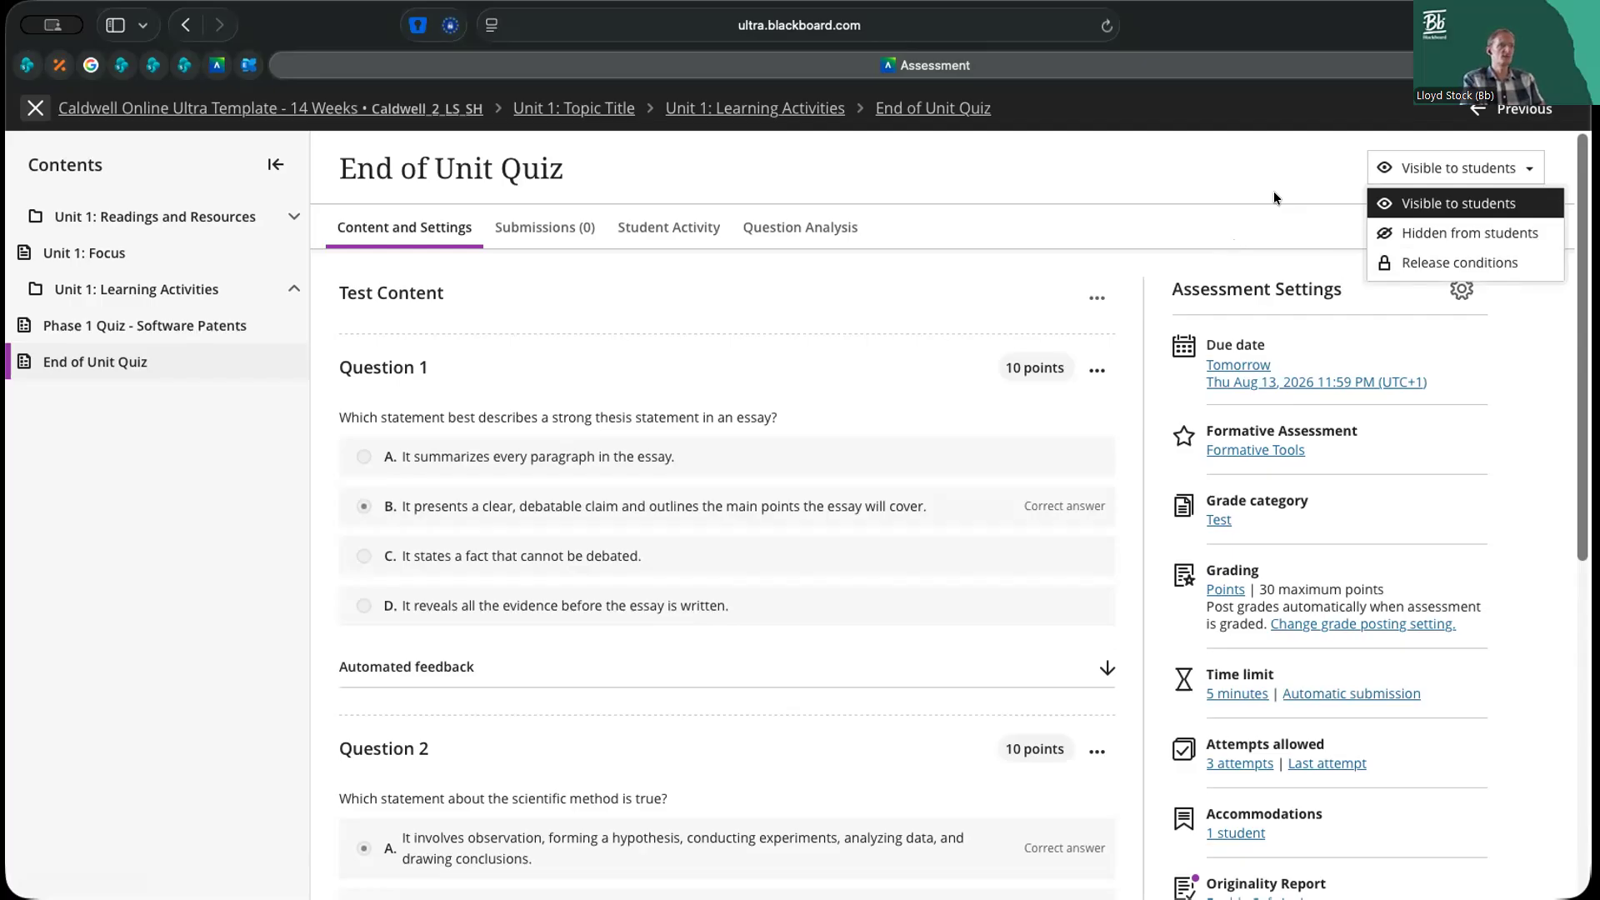
{"action": "left_click", "coordinate": [1462, 289]}
{"action": "left_click", "coordinate": [1185, 134]}
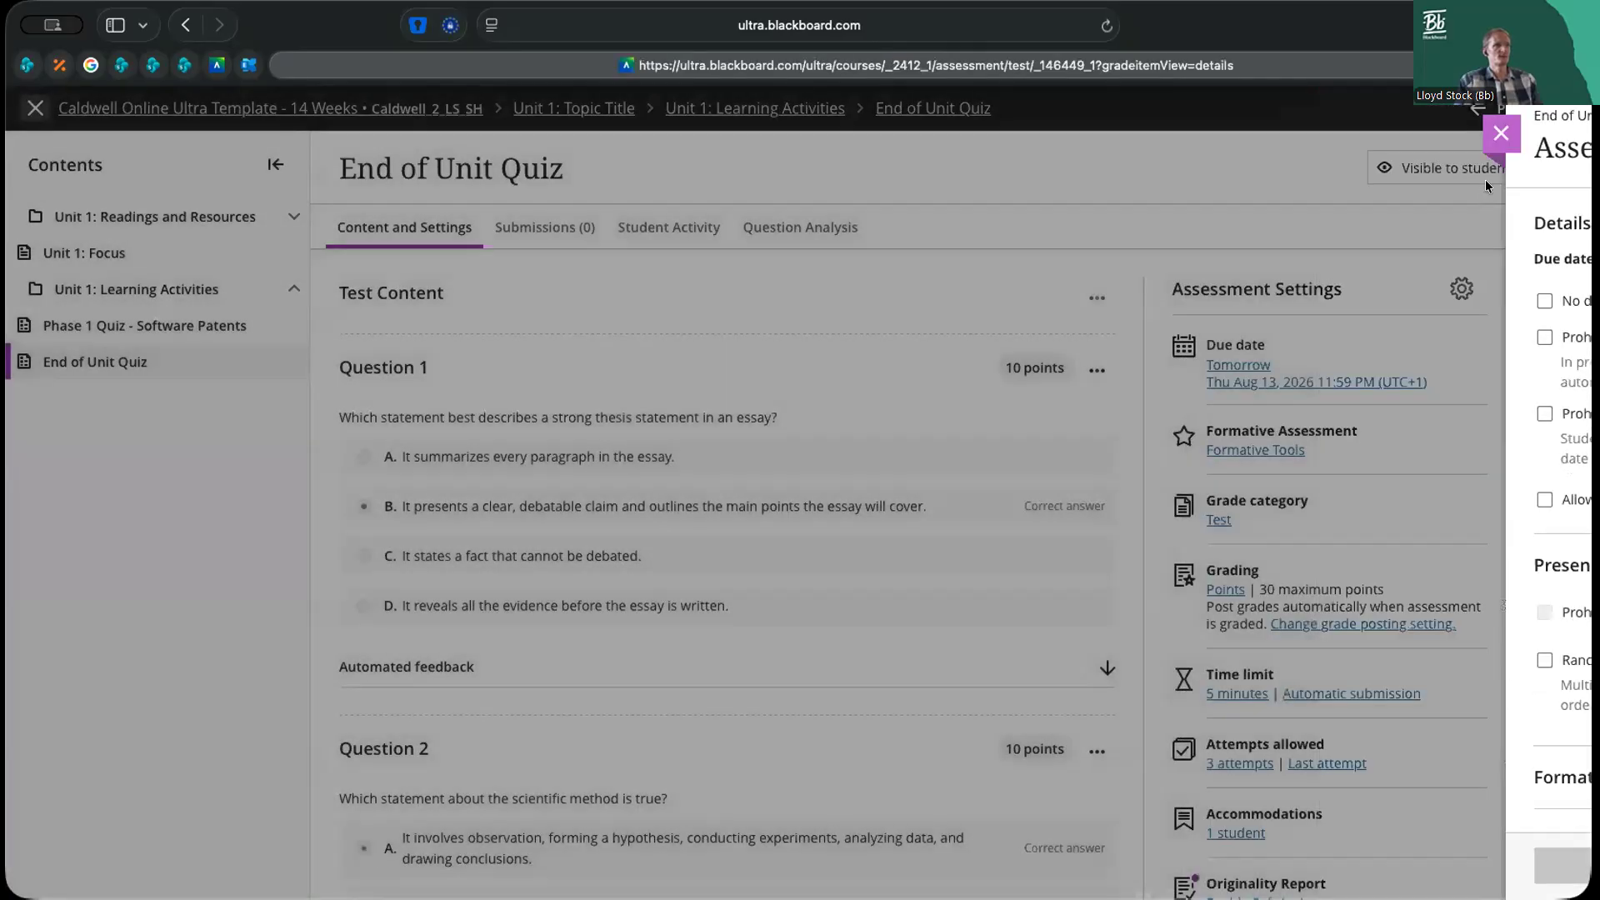
{"action": "left_click", "coordinate": [1475, 175]}
{"action": "left_click", "coordinate": [1448, 264]}
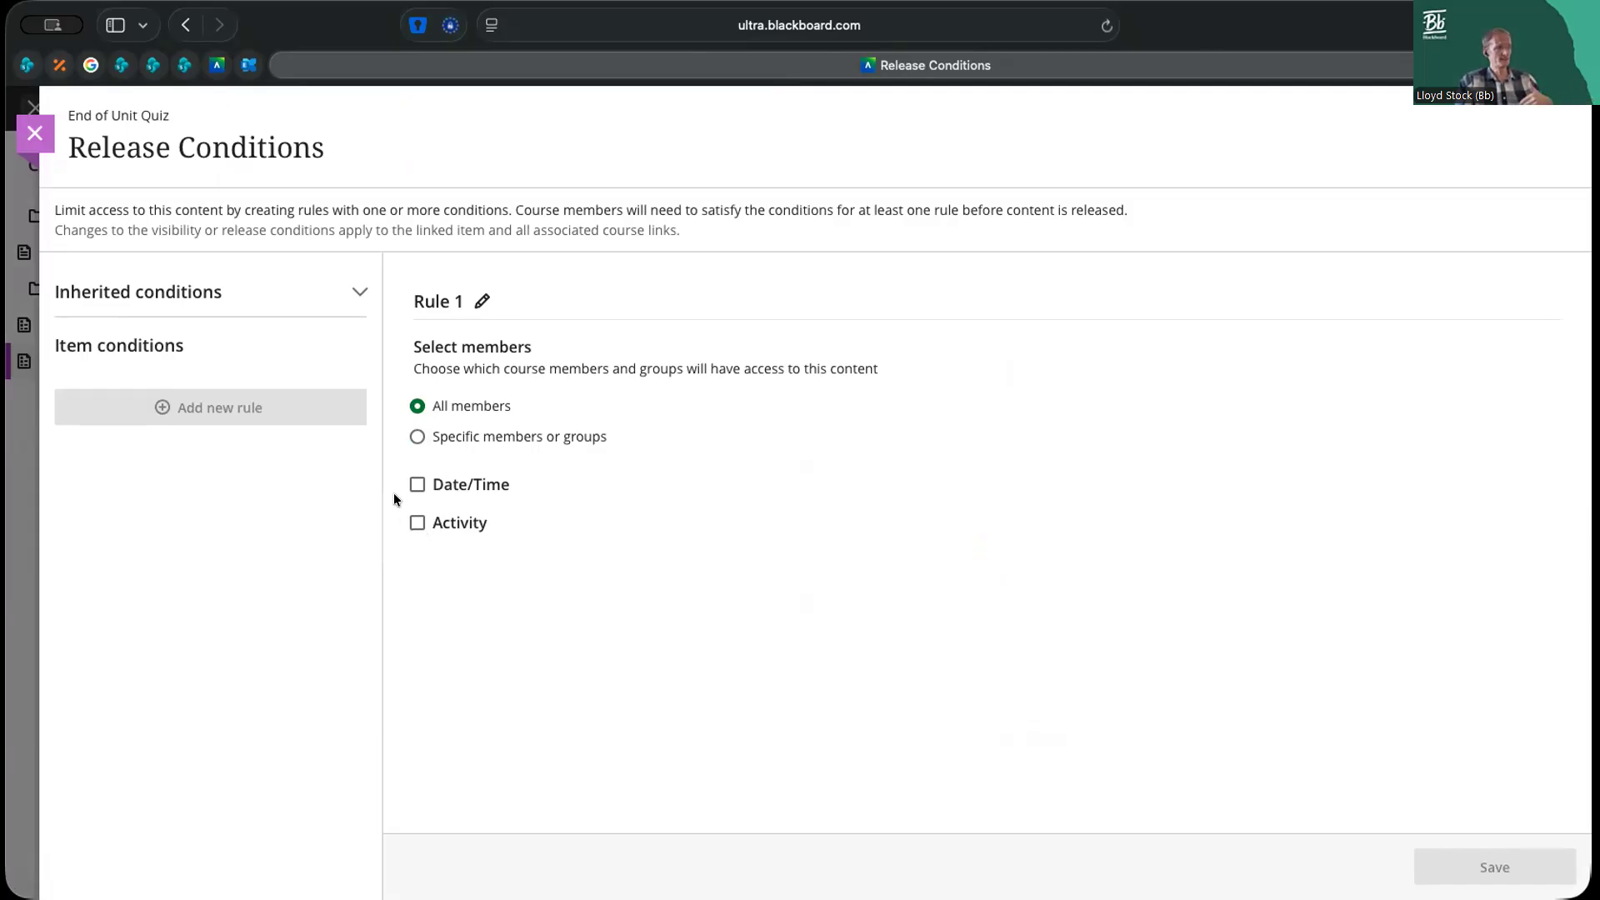
{"action": "left_click", "coordinate": [35, 136]}
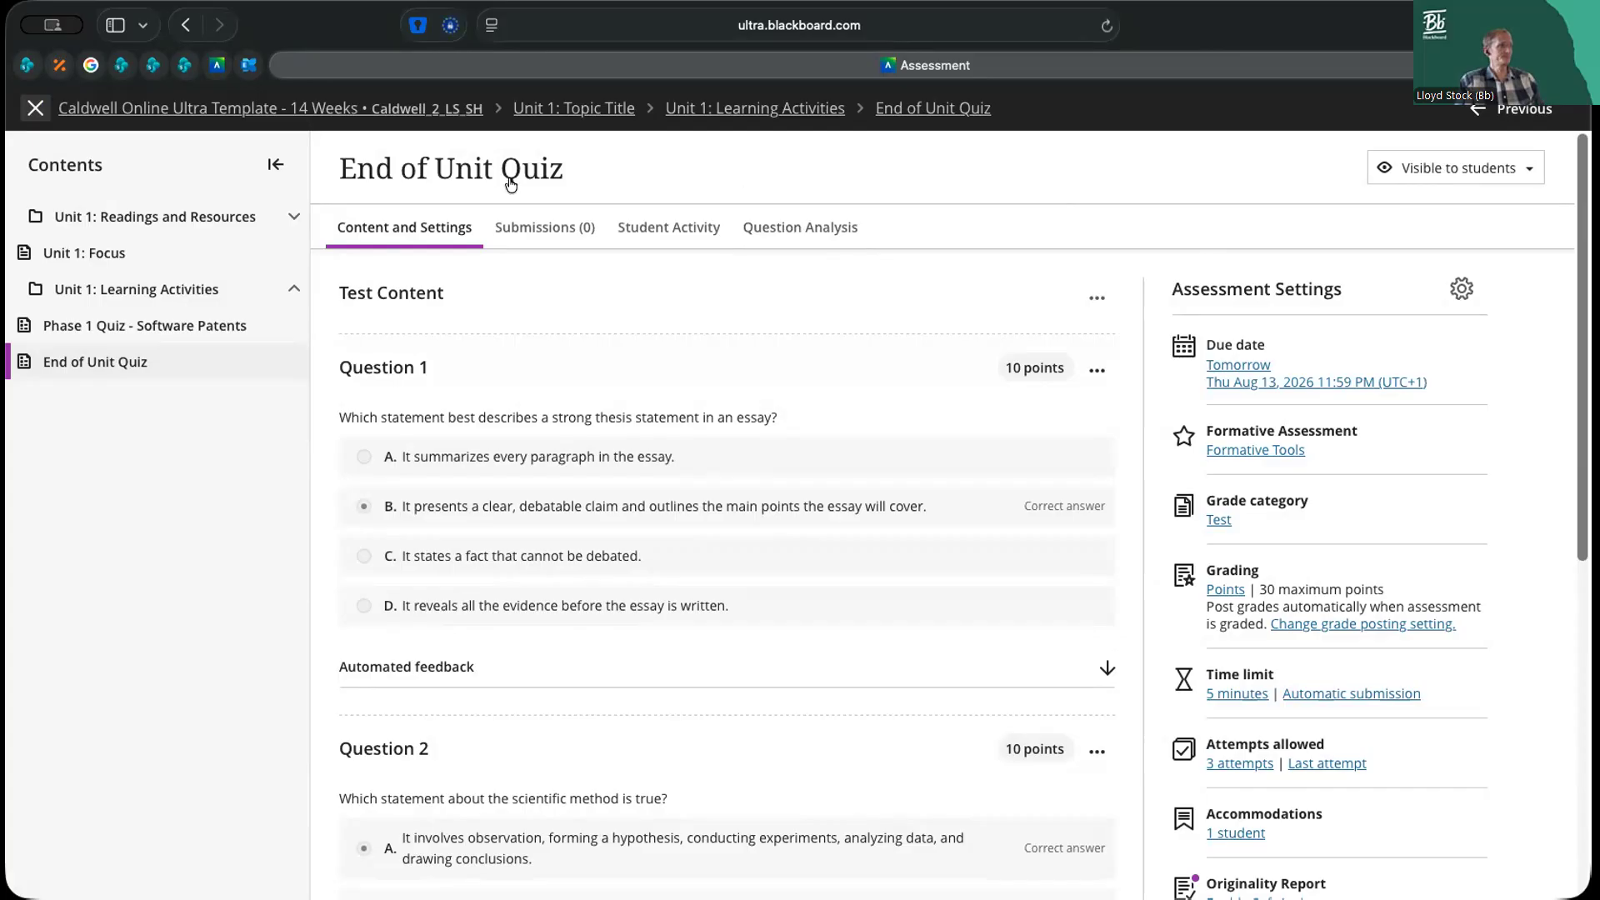
{"action": "left_click", "coordinate": [33, 108]}
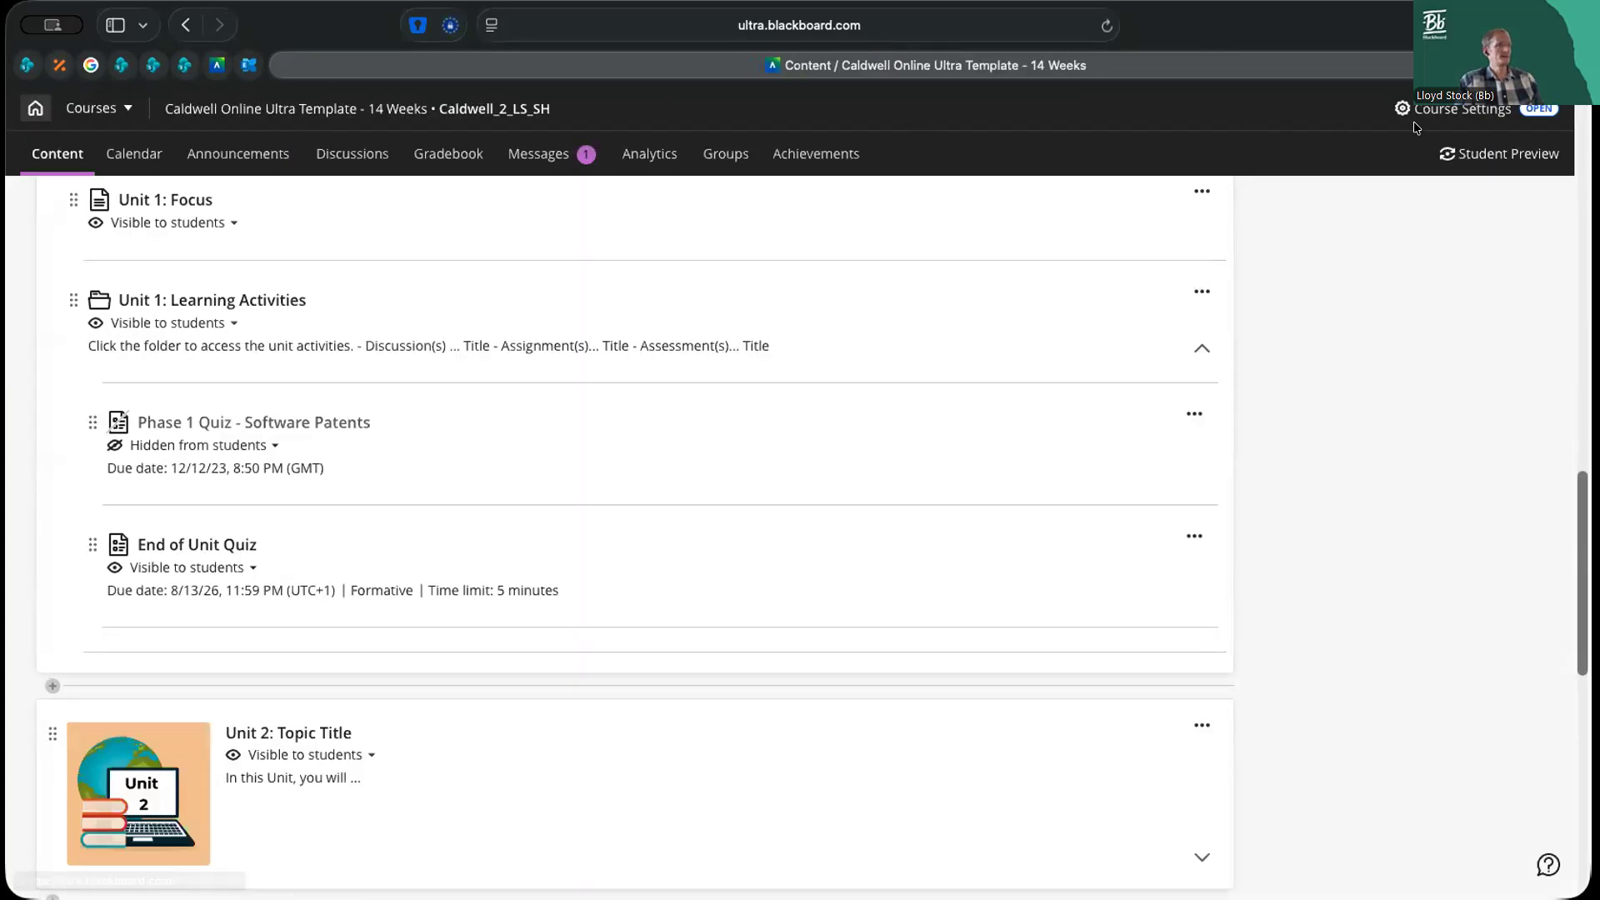
Start the student preview and open the End of Unit Quiz from Unit 1: Learning Activities
{"action": "left_click", "coordinate": [1513, 155]}
{"action": "left_click", "coordinate": [954, 378]}
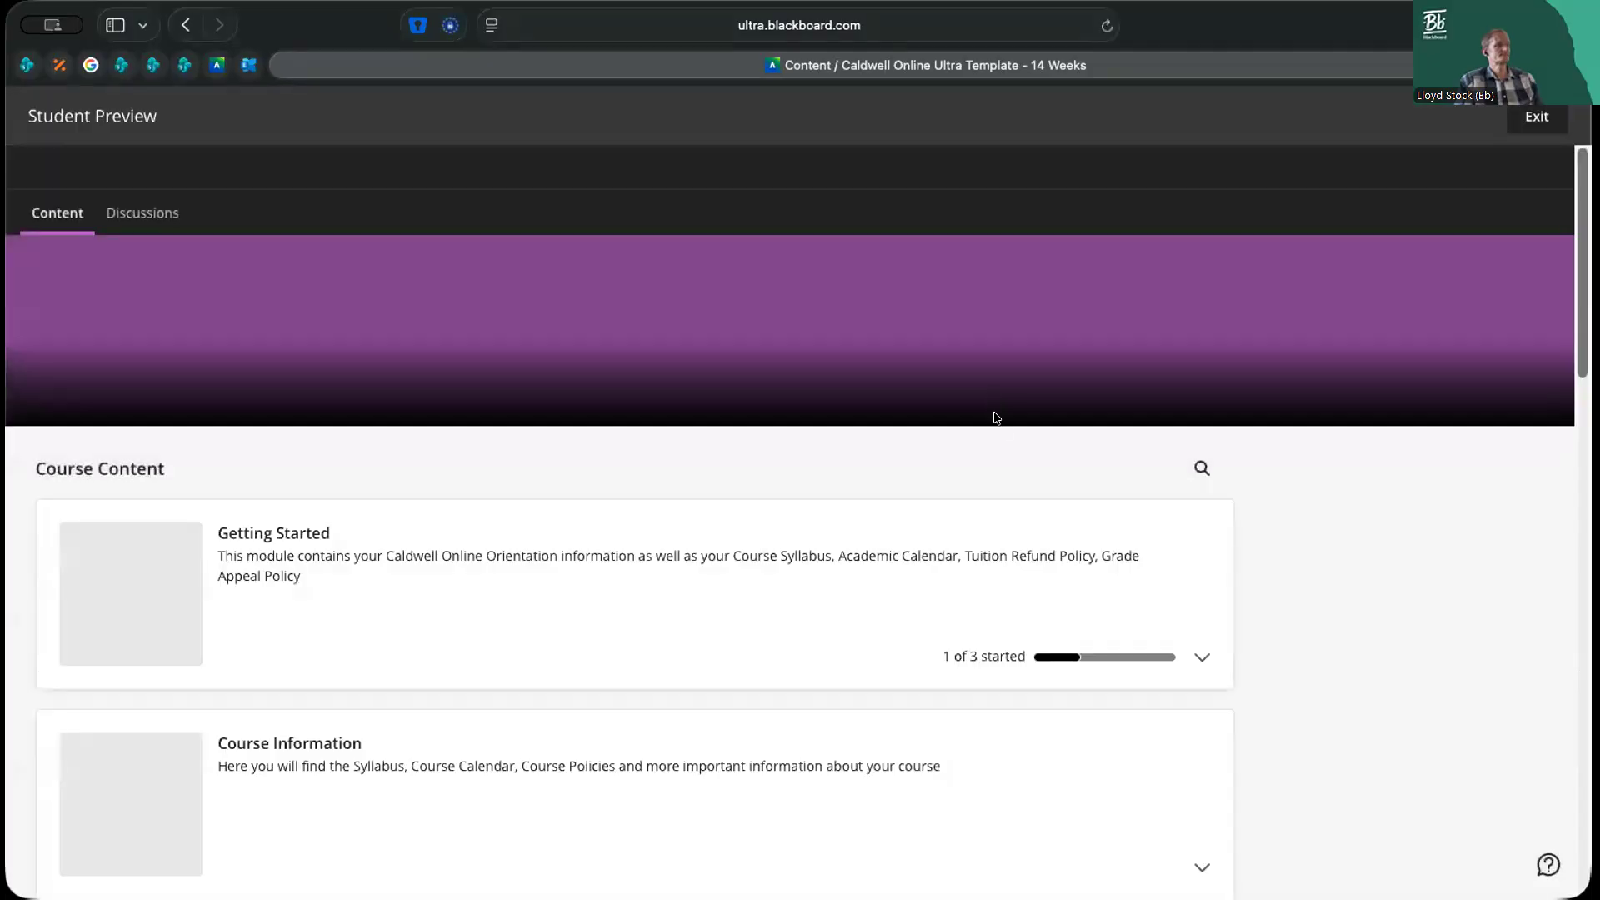
{"action": "scroll", "coordinate": [1111, 464], "scroll_direction": "down", "scroll_amount": 4}
{"action": "scroll", "coordinate": [1112, 466], "scroll_direction": "down", "scroll_amount": 7}
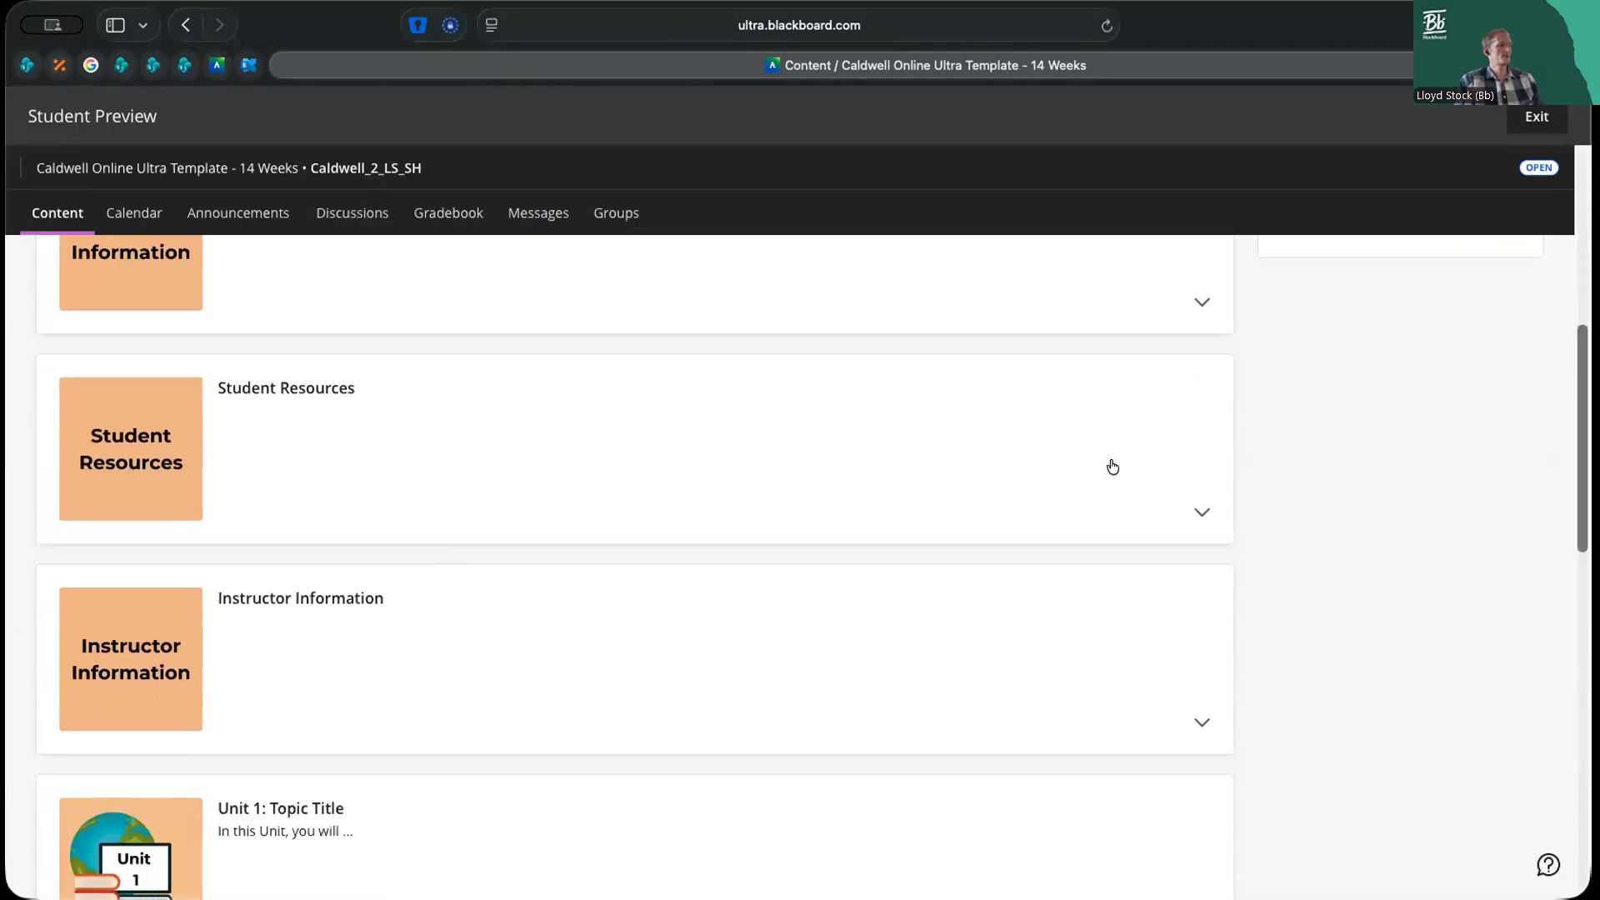
{"action": "left_click", "coordinate": [1141, 570]}
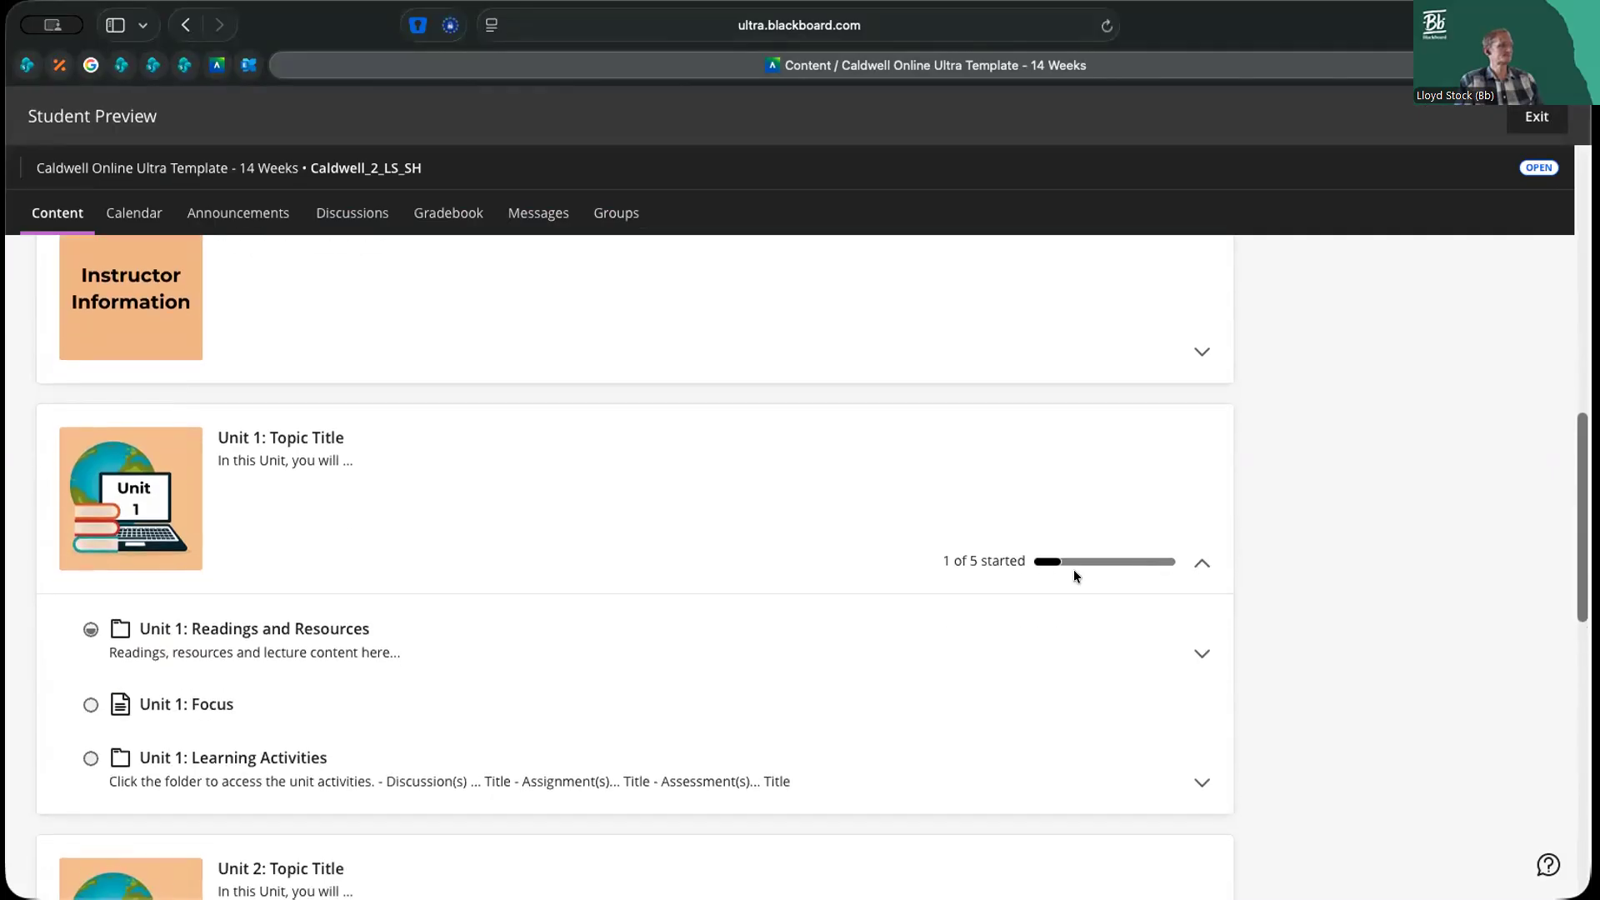
{"action": "left_click", "coordinate": [658, 761]}
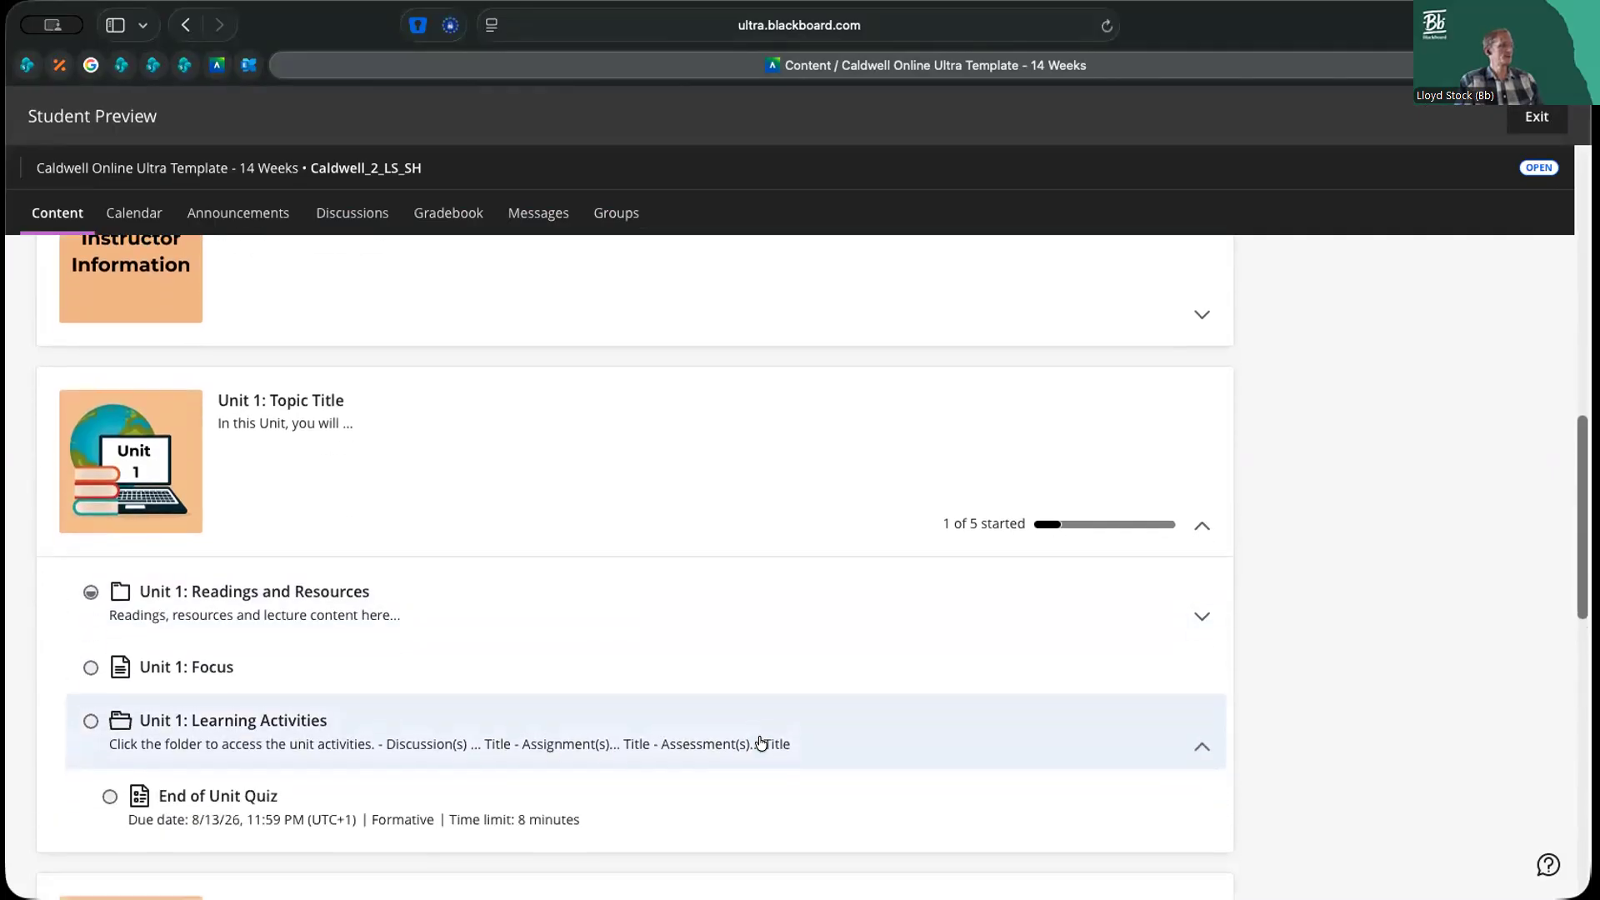
{"action": "scroll", "coordinate": [760, 744], "scroll_direction": "down", "scroll_amount": 1}
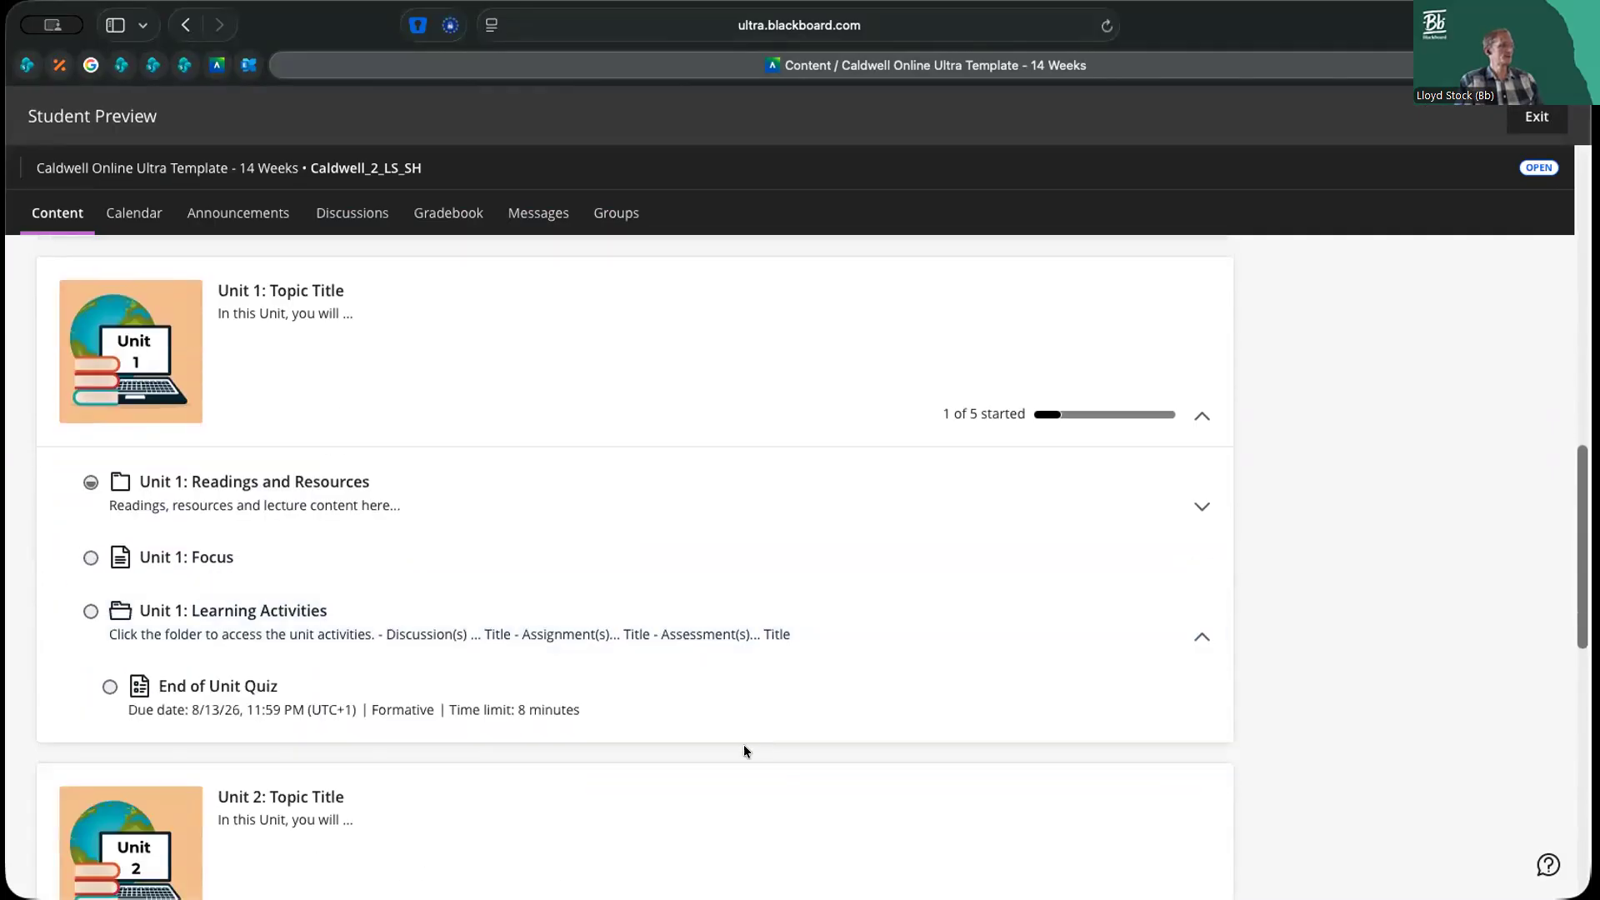
{"action": "left_click", "coordinate": [206, 688]}
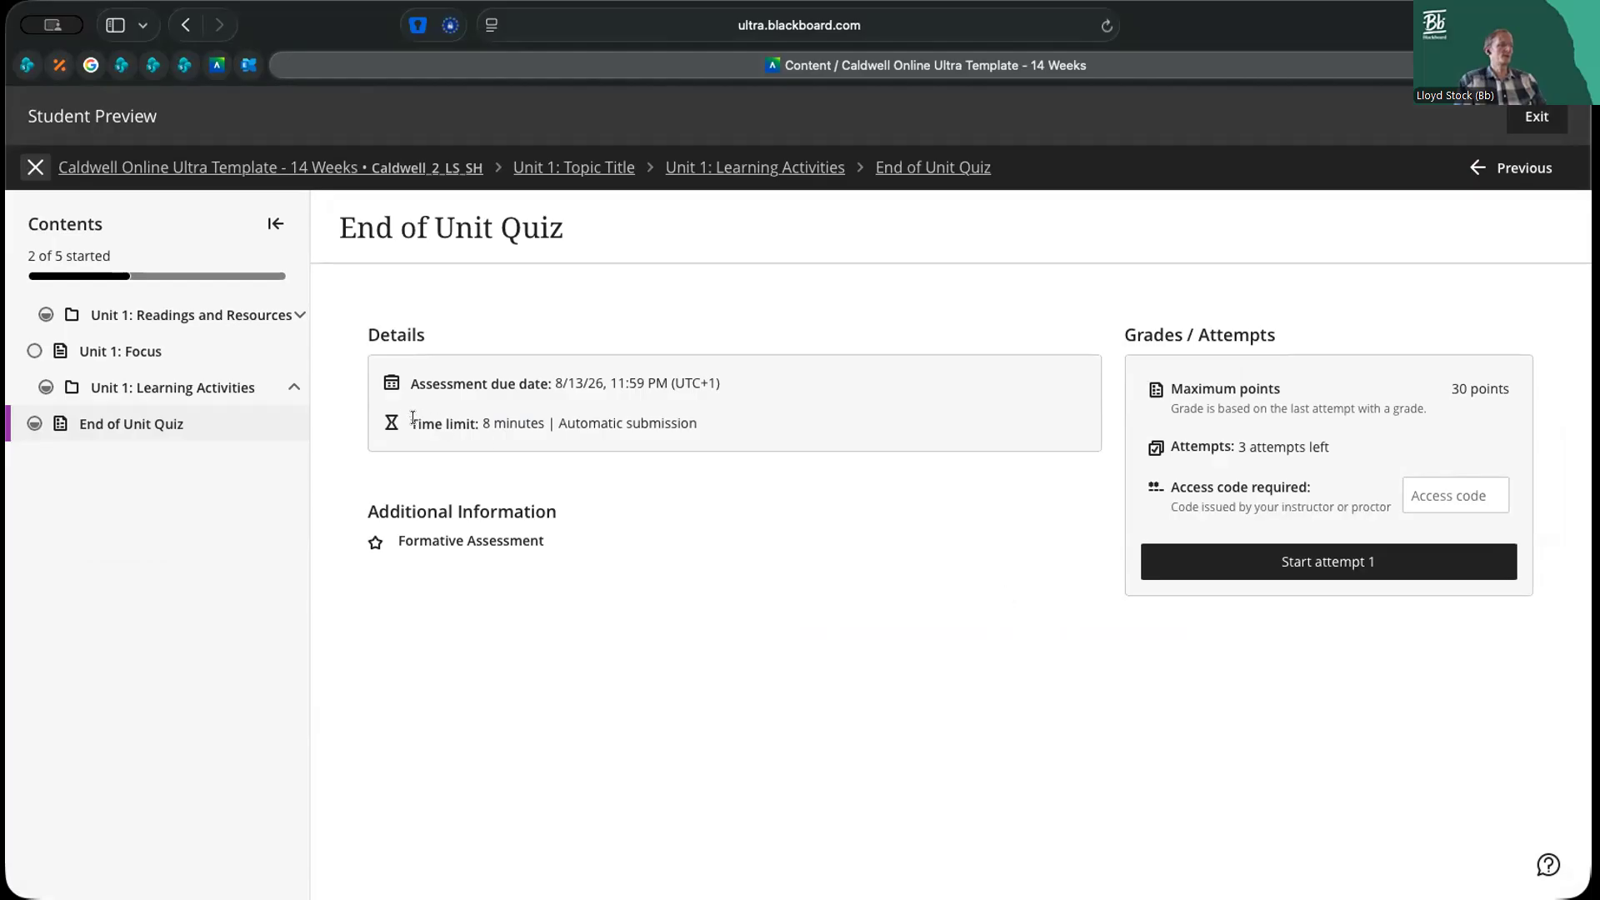
Review the due date, time limit, formative label and remaining attempts on the quiz's student overview
{"action": "double_click", "coordinate": [476, 386]}
{"action": "left_click_drag", "start_coordinate": [482, 416], "coordinate": [528, 420]}
{"action": "left_click", "coordinate": [535, 423]}
{"action": "left_click_drag", "start_coordinate": [434, 539], "coordinate": [563, 531]}
{"action": "left_click", "coordinate": [566, 536]}
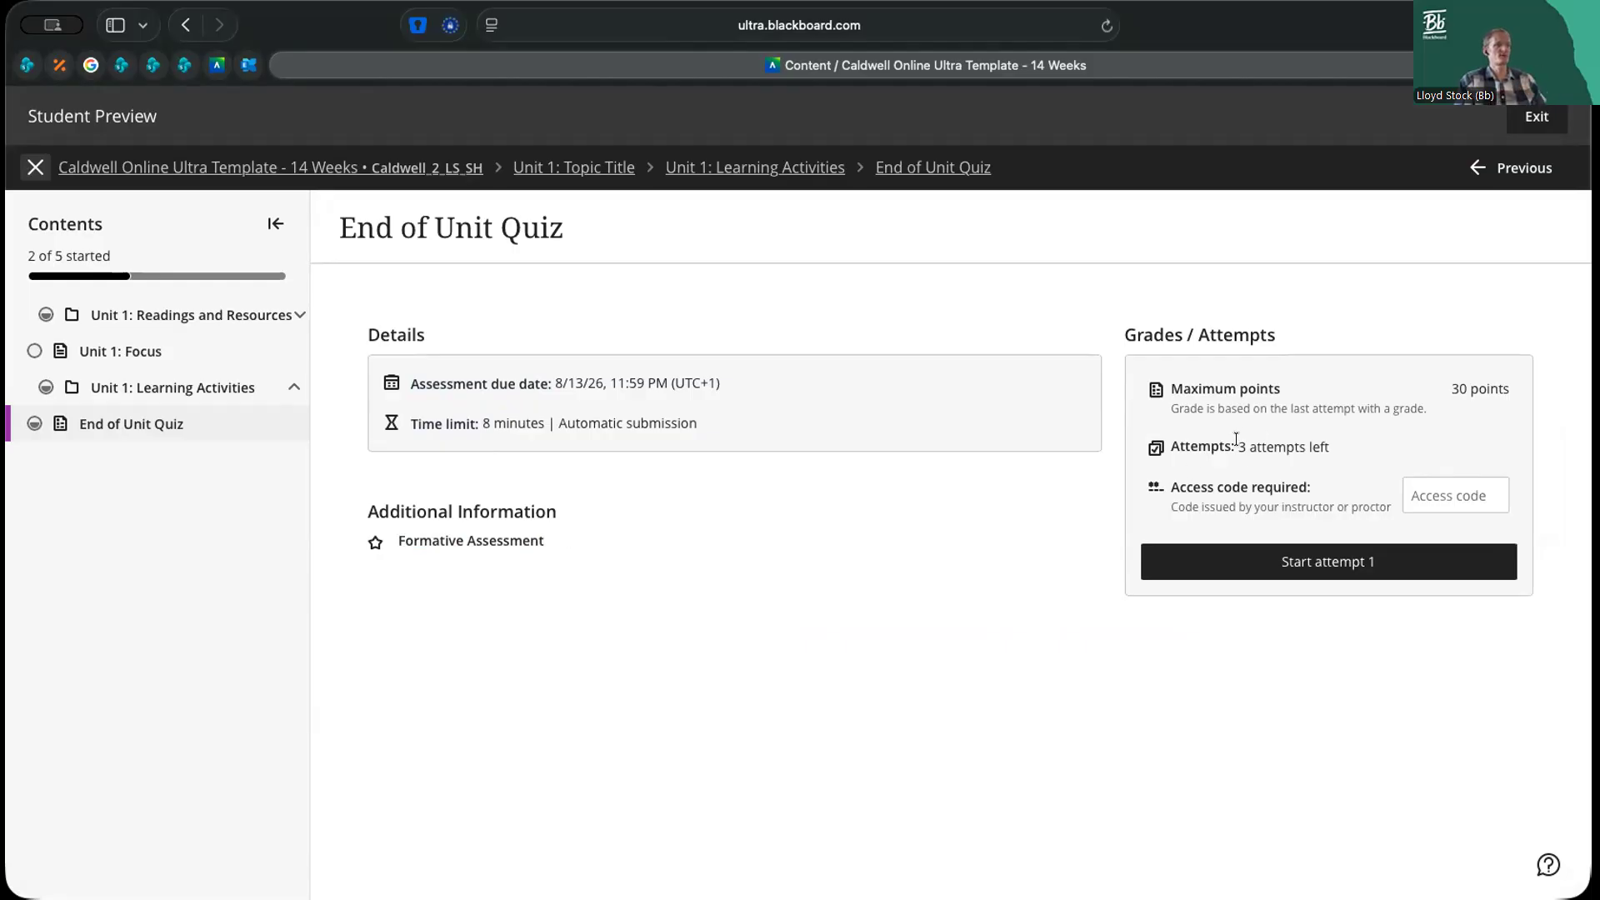
{"action": "left_click_drag", "start_coordinate": [1237, 441], "coordinate": [1349, 441]}
{"action": "left_click", "coordinate": [1343, 446]}
Enter the quiz access code, read the time limit notice and start the timer for attempt 1
{"action": "left_click", "coordinate": [1464, 490]}
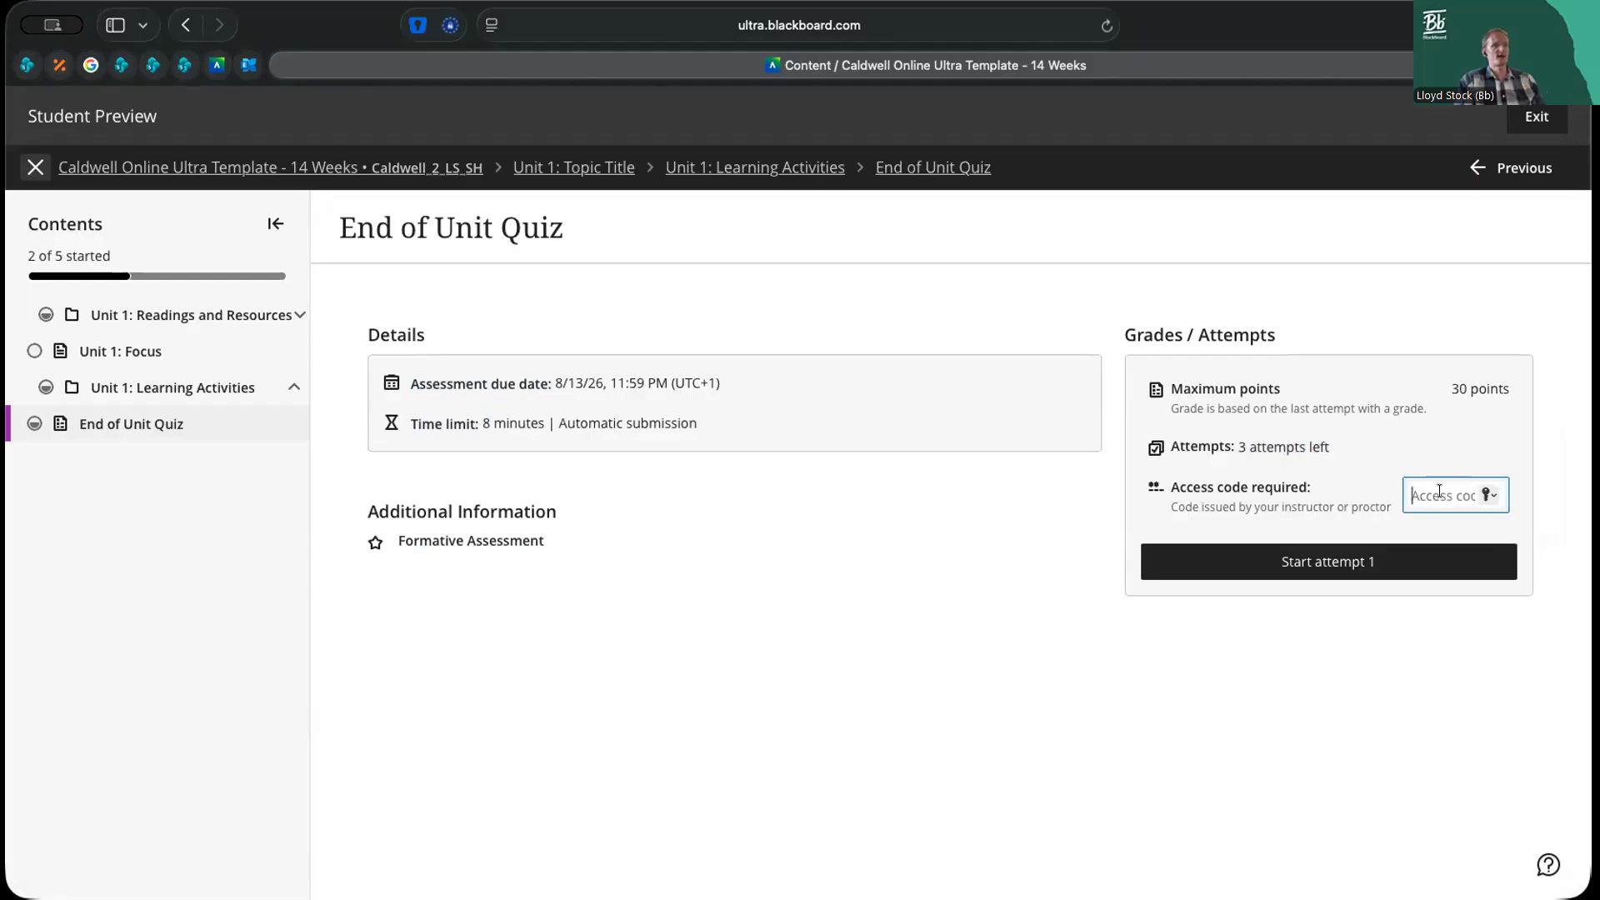
{"action": "key", "text": "super+v"}
{"action": "left_click", "coordinate": [1330, 567]}
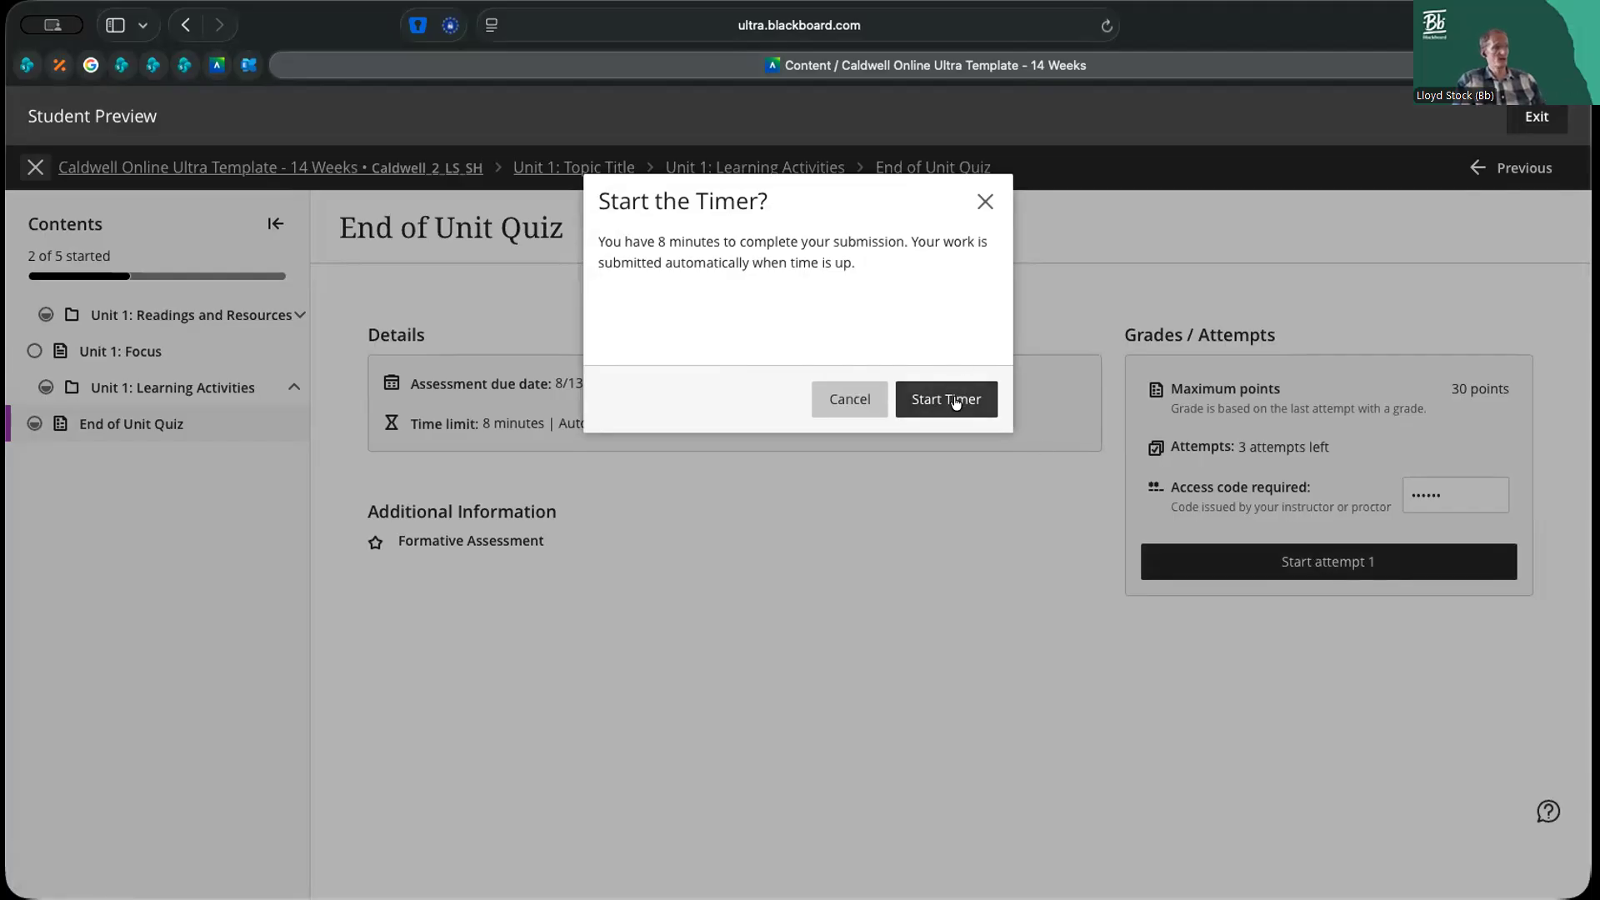
{"action": "left_click_drag", "start_coordinate": [594, 234], "coordinate": [827, 242]}
{"action": "left_click", "coordinate": [846, 257]}
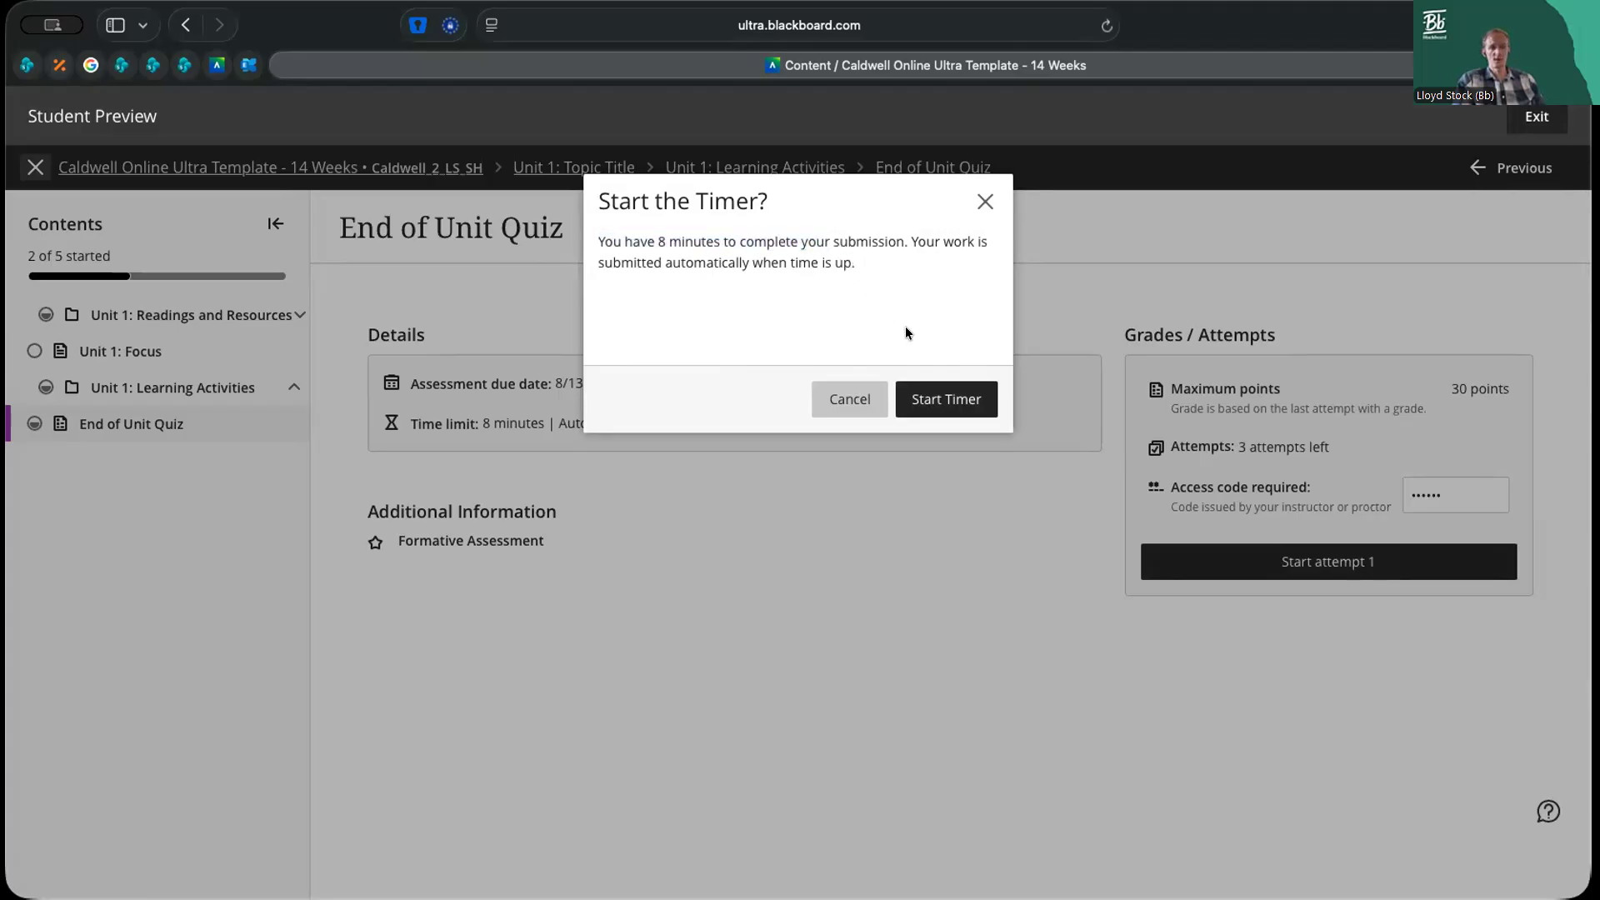
{"action": "left_click", "coordinate": [956, 406]}
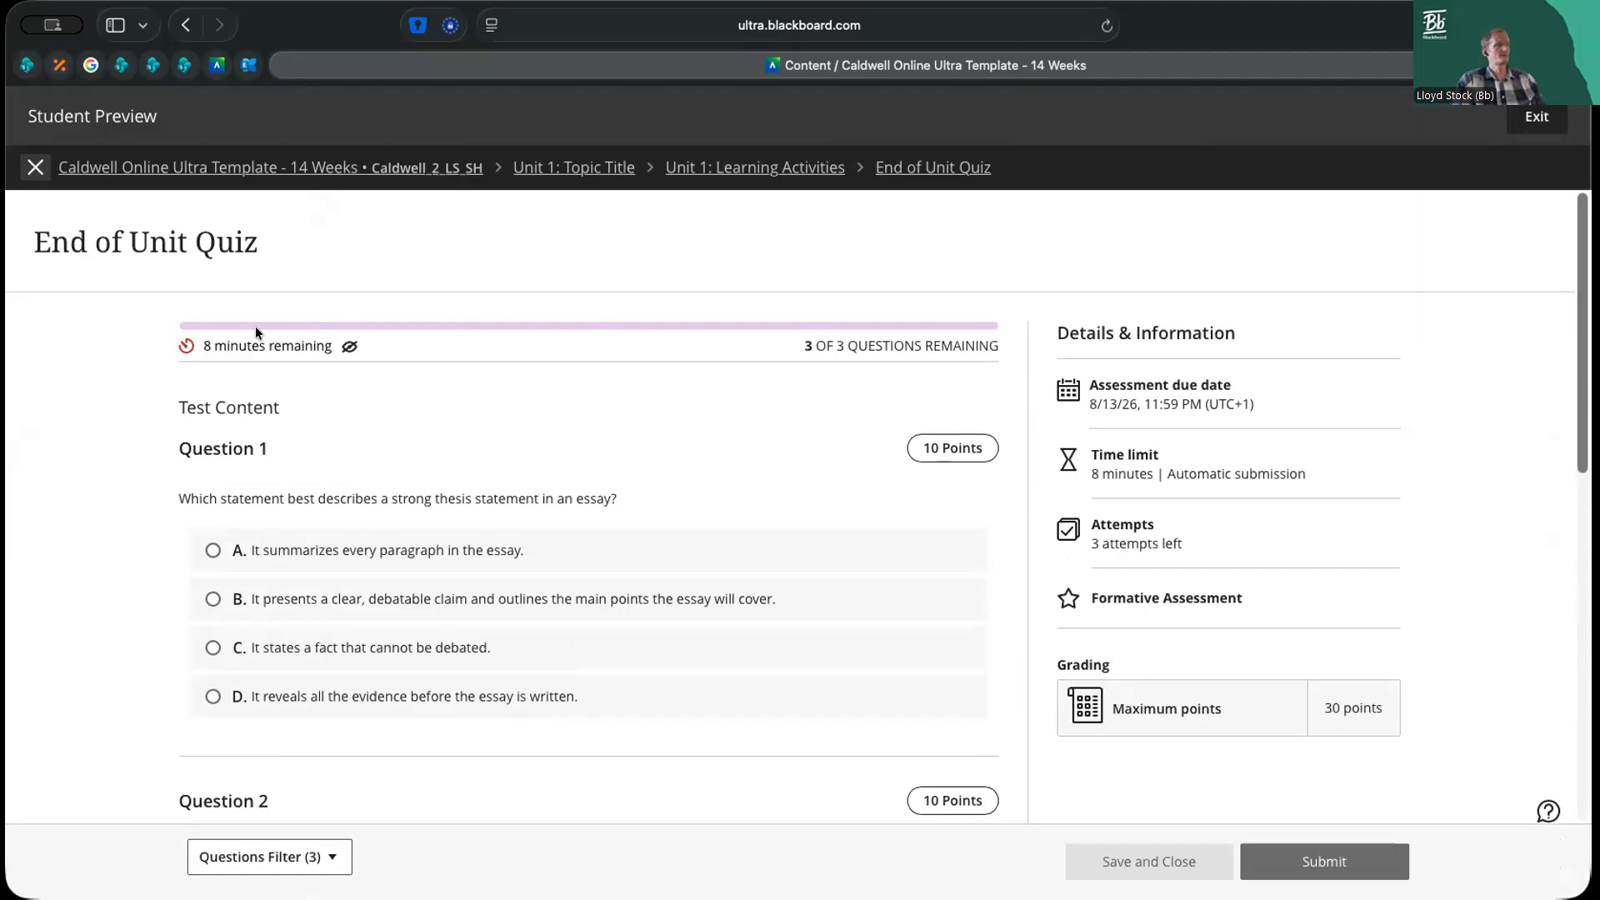
Check the remaining time on the quiz attempt and toggle the timer's display off and back on
{"action": "double_click", "coordinate": [207, 345]}
{"action": "left_click_drag", "start_coordinate": [207, 345], "coordinate": [324, 341]}
{"action": "left_click", "coordinate": [332, 348]}
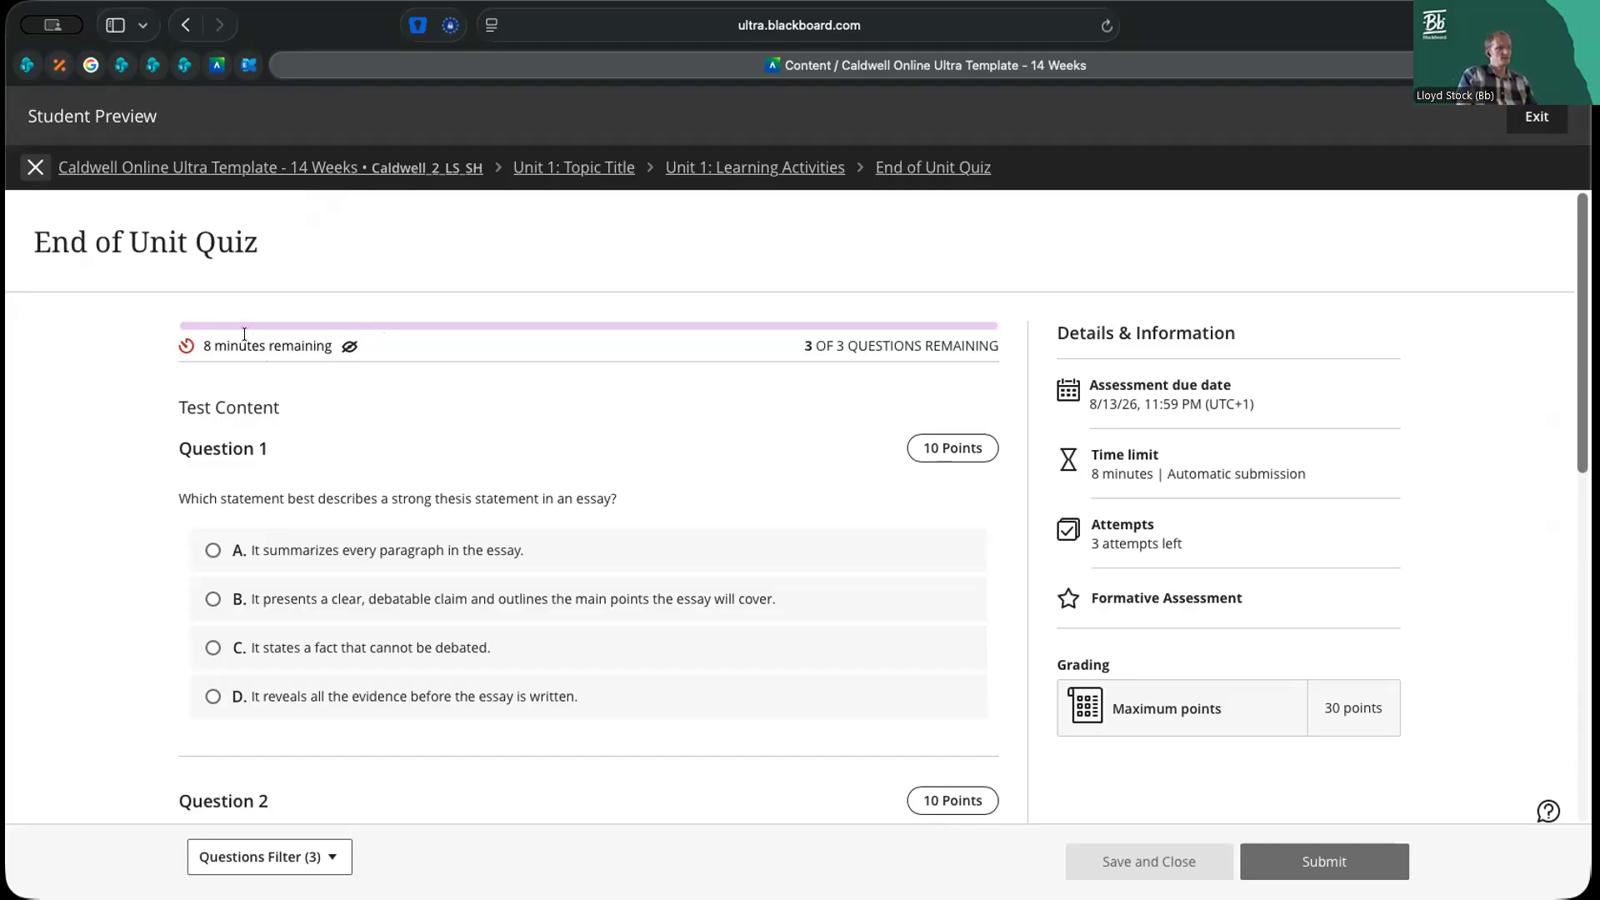
{"action": "left_click", "coordinate": [349, 347]}
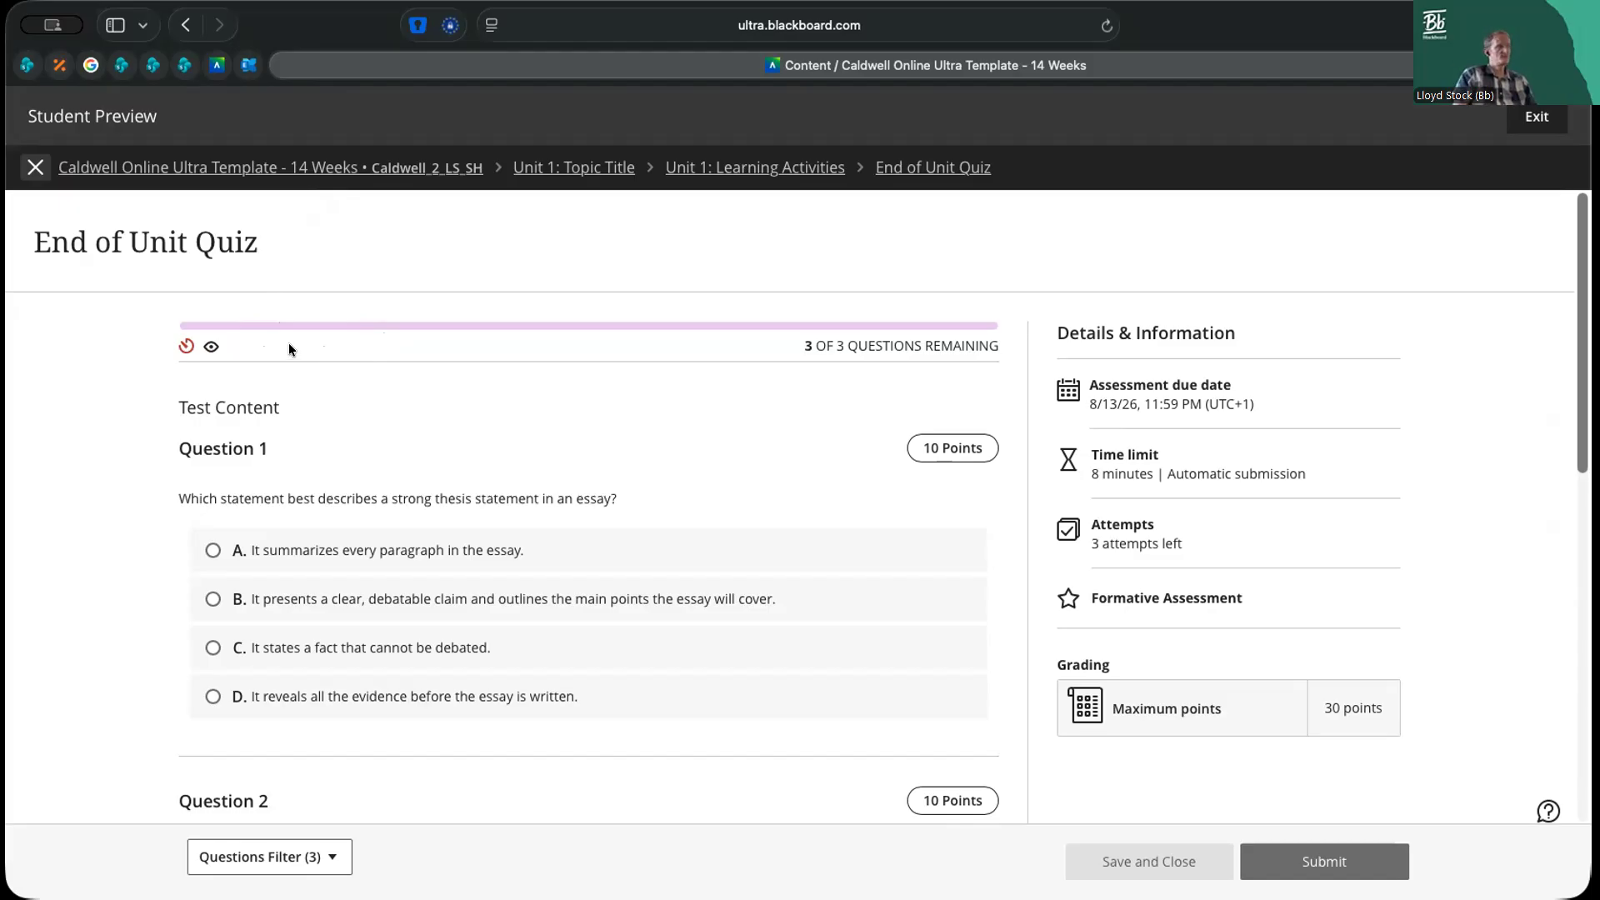
{"action": "left_click", "coordinate": [210, 349]}
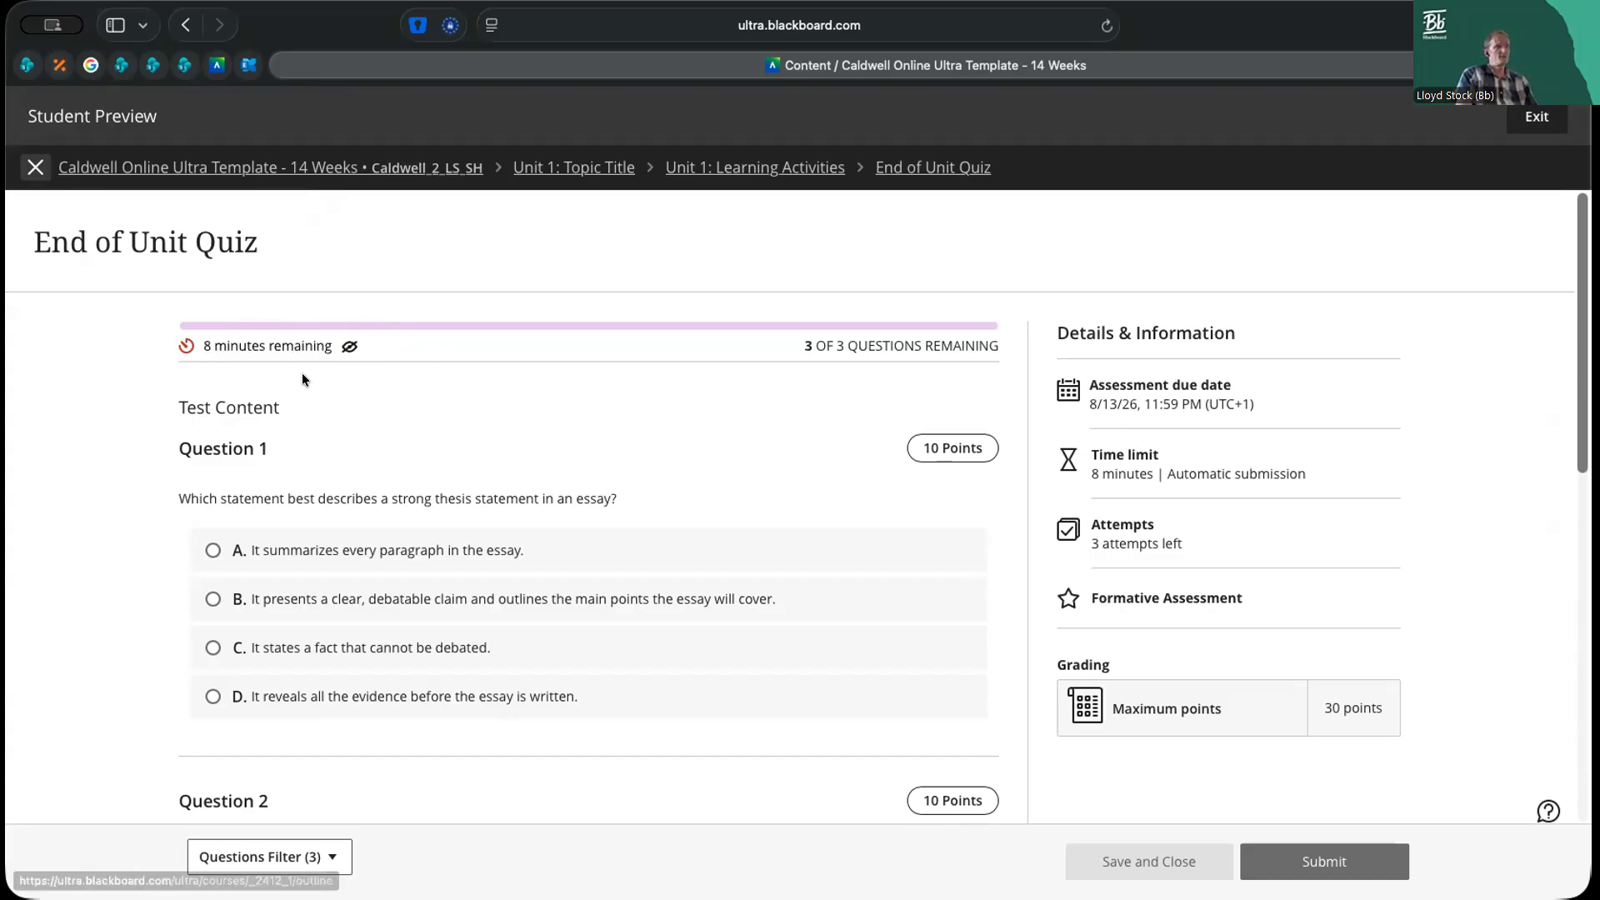
{"action": "left_click", "coordinate": [350, 347]}
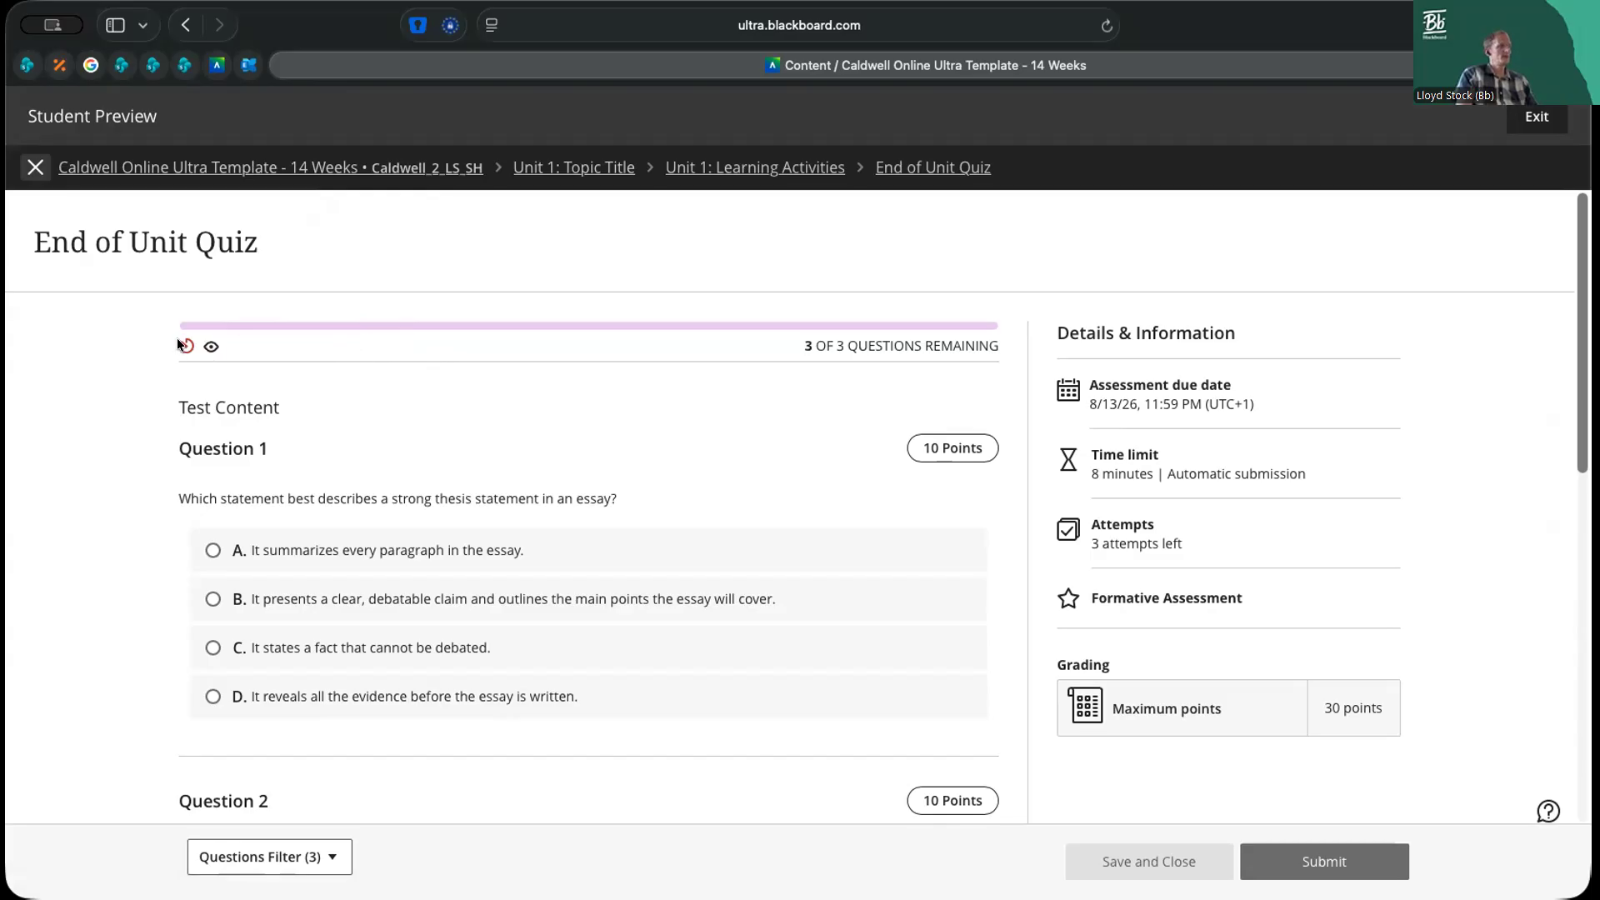
{"action": "left_click", "coordinate": [211, 349]}
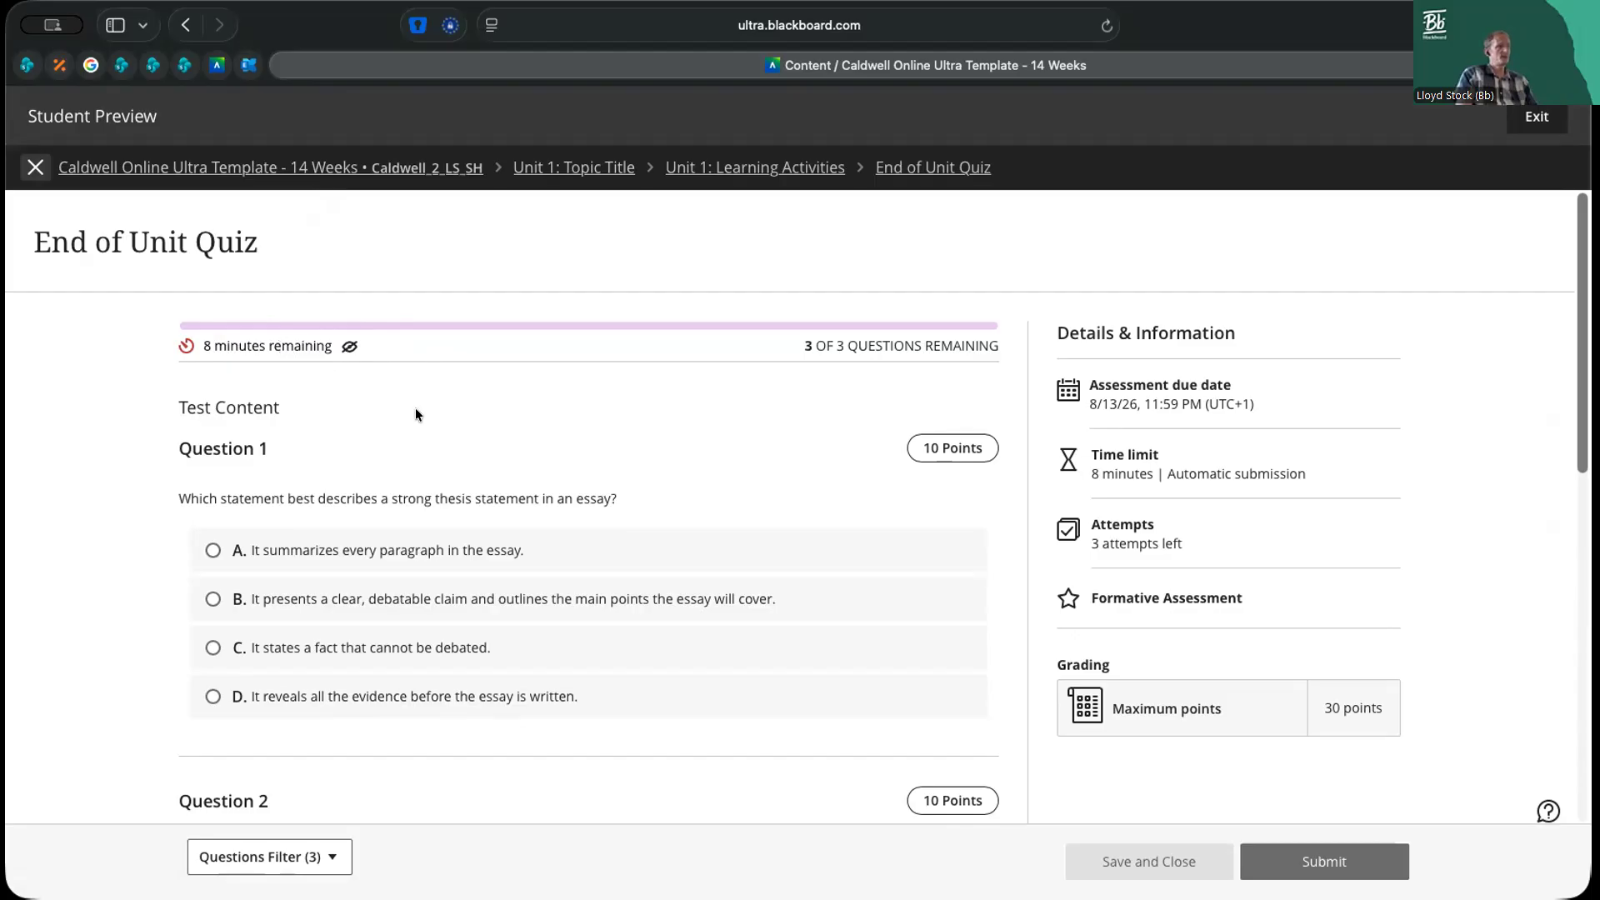
Answer Question 1 with option B, the clear, debatable claim, and check the remaining-questions counter
{"action": "scroll", "coordinate": [415, 414], "scroll_direction": "down", "scroll_amount": 2}
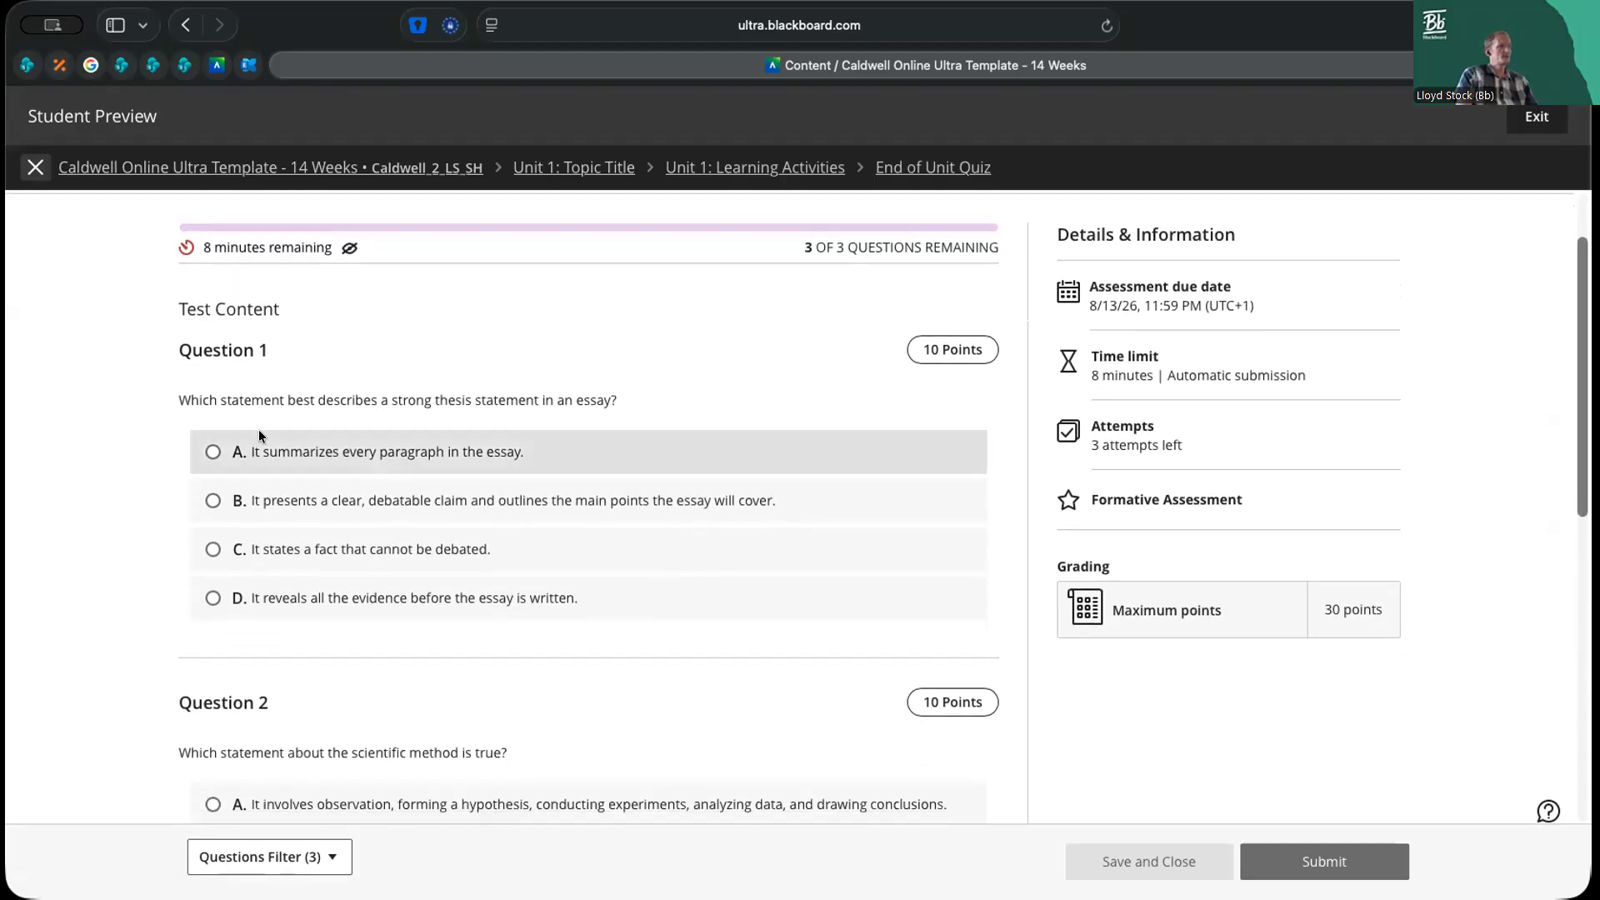
{"action": "left_click", "coordinate": [254, 500]}
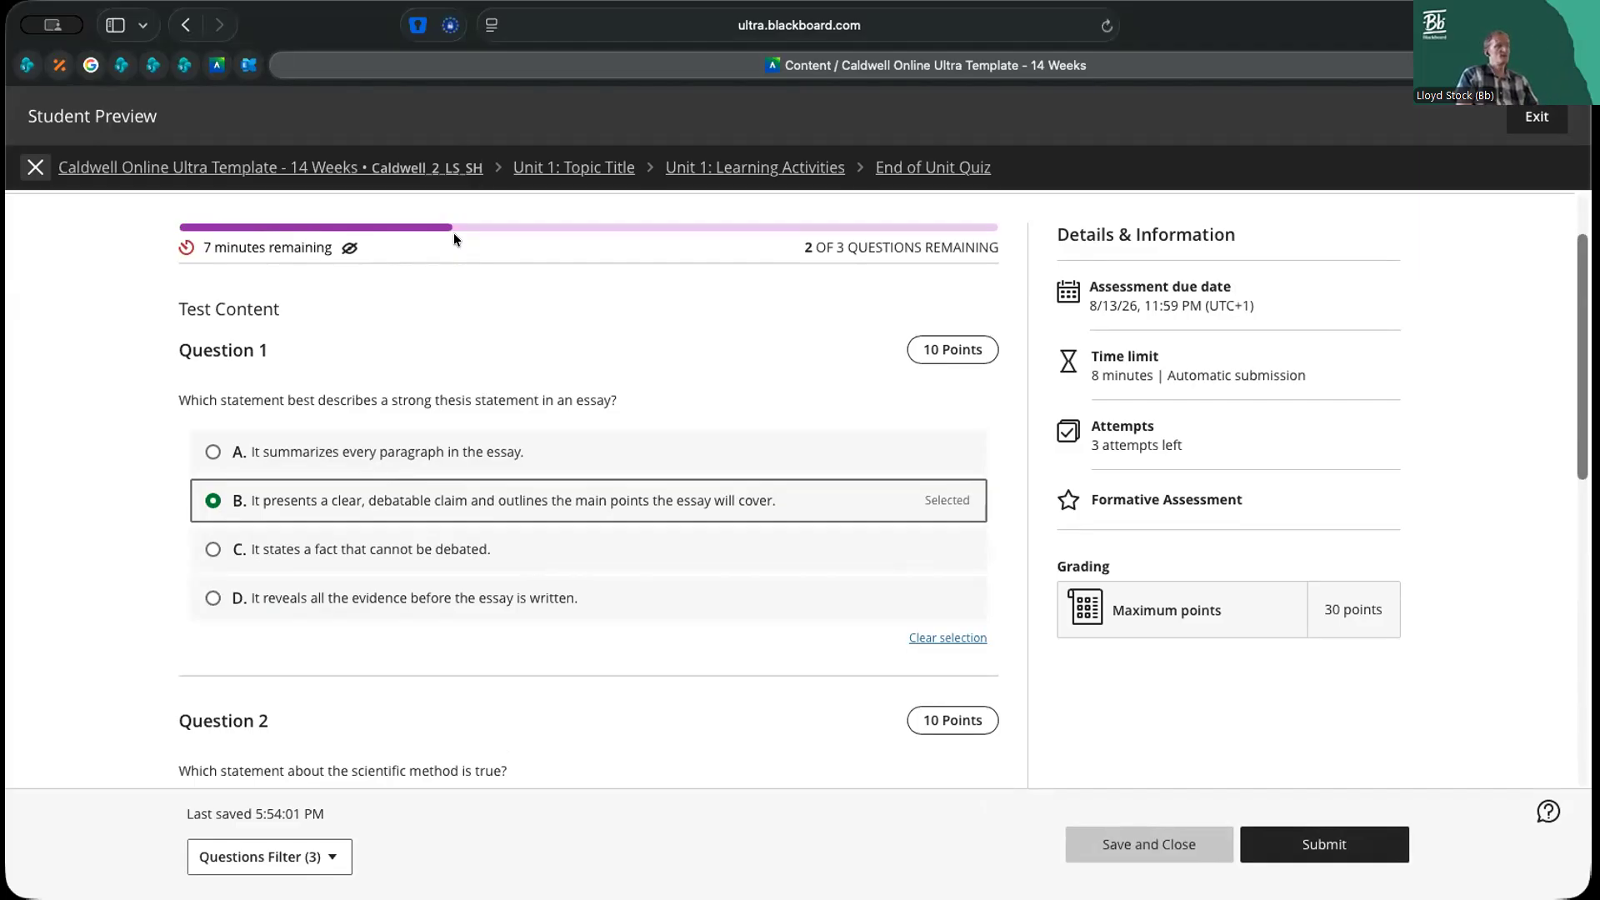
{"action": "left_click_drag", "start_coordinate": [800, 247], "coordinate": [872, 247]}
{"action": "left_click", "coordinate": [879, 246]}
Answer Question 2 with option C, "It proves hypotheses true beyond doubt."
{"action": "scroll", "coordinate": [616, 377], "scroll_direction": "down", "scroll_amount": 3}
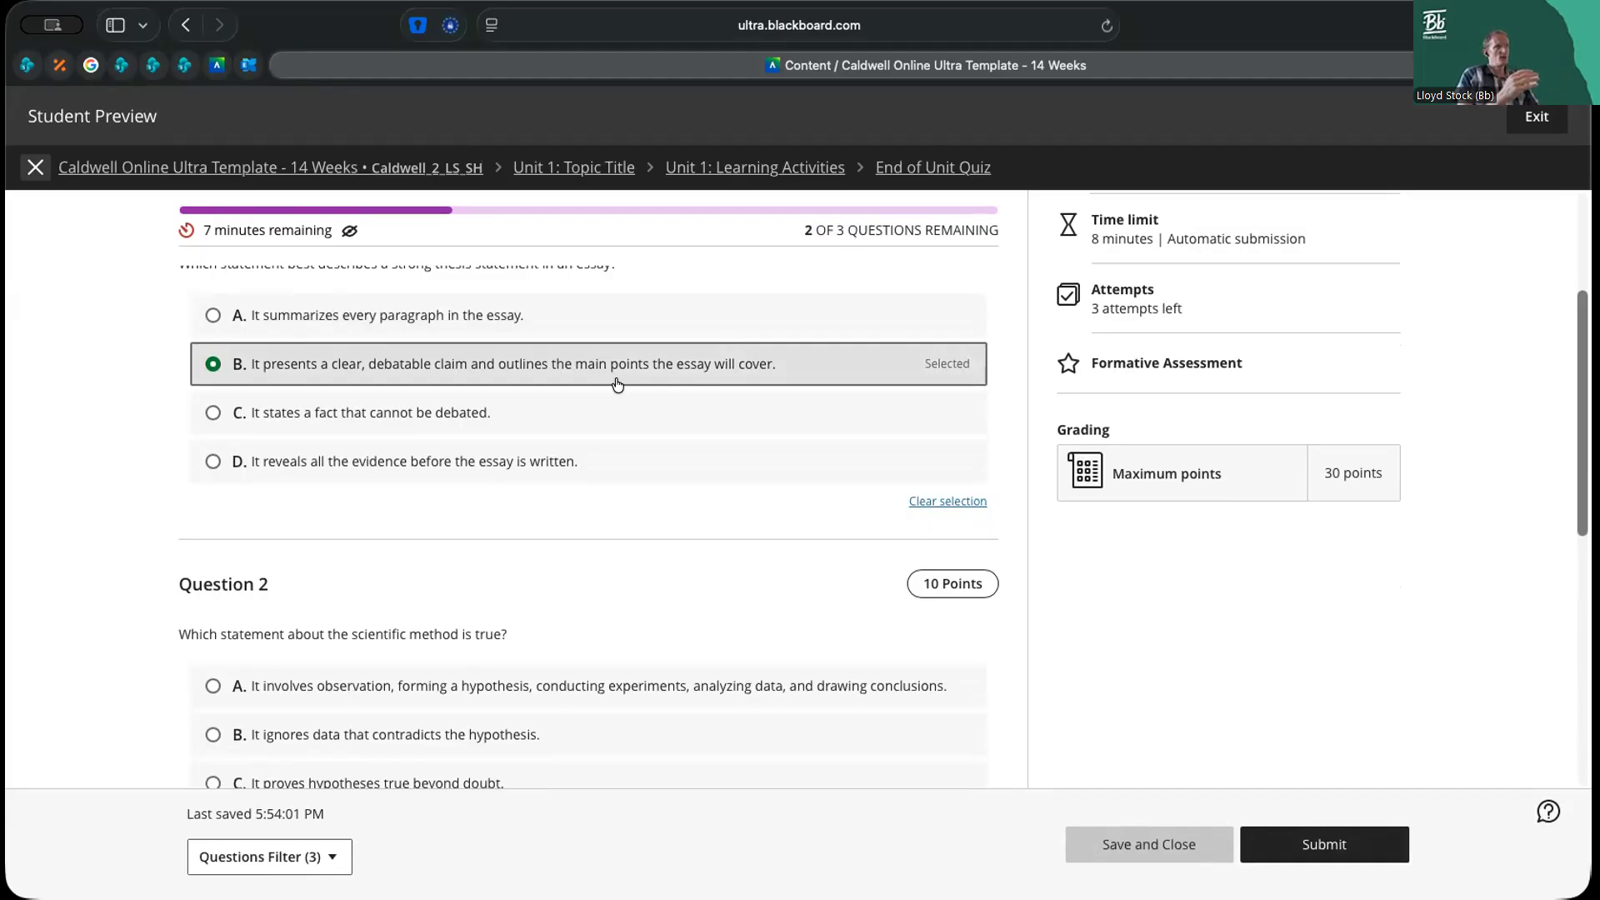
{"action": "scroll", "coordinate": [616, 384], "scroll_direction": "down", "scroll_amount": 1}
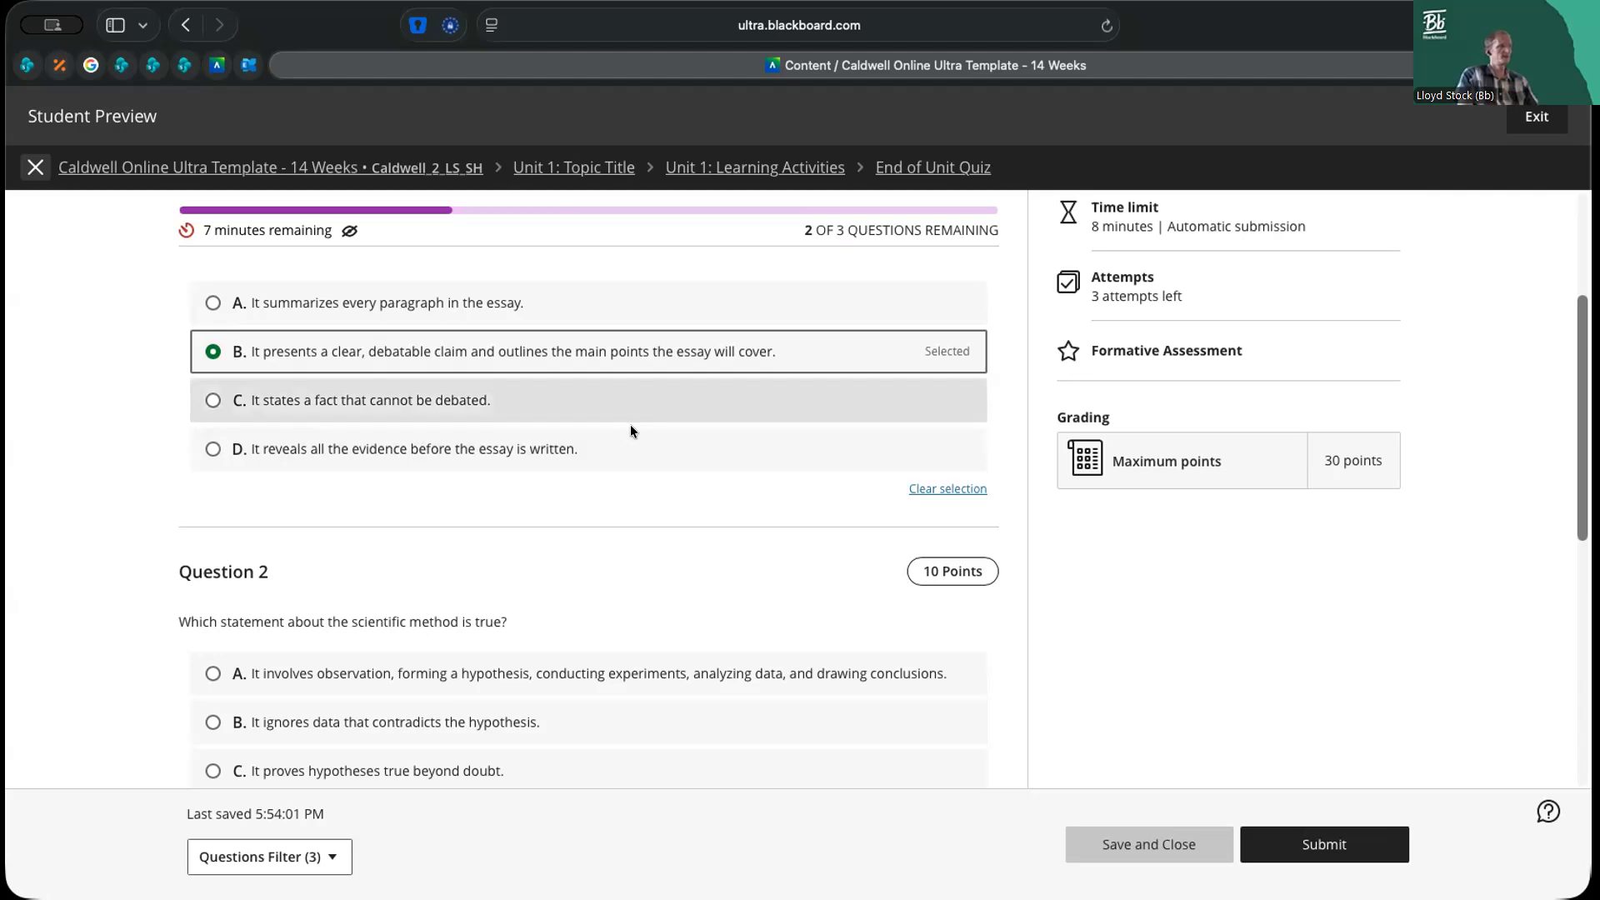
{"action": "scroll", "coordinate": [620, 457], "scroll_direction": "down", "scroll_amount": 5}
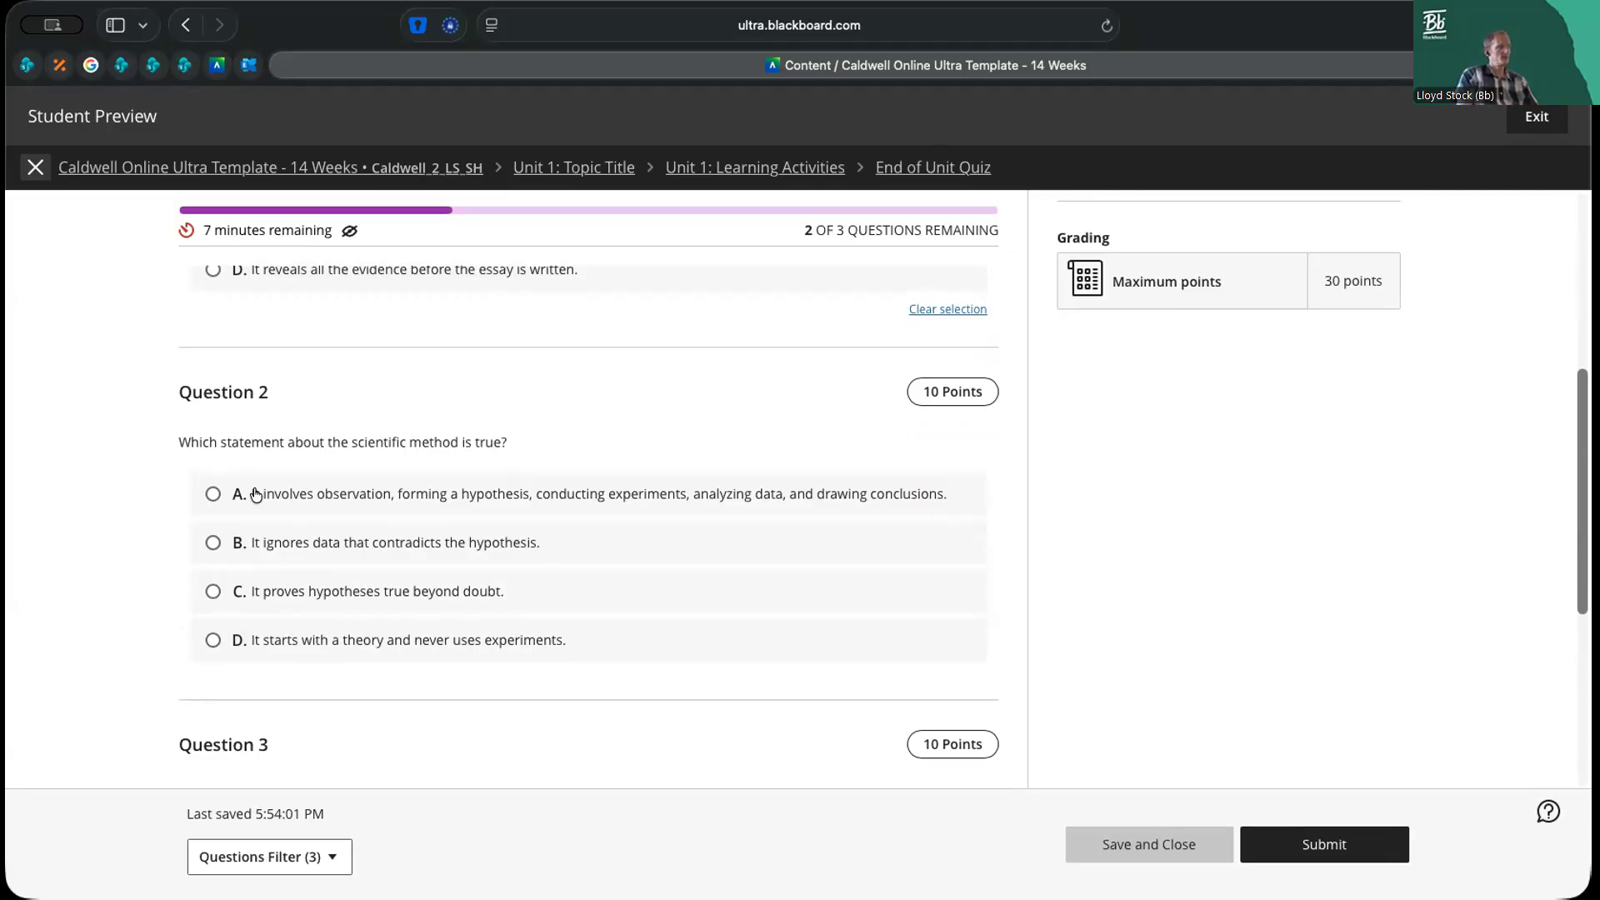
{"action": "left_click", "coordinate": [213, 592]}
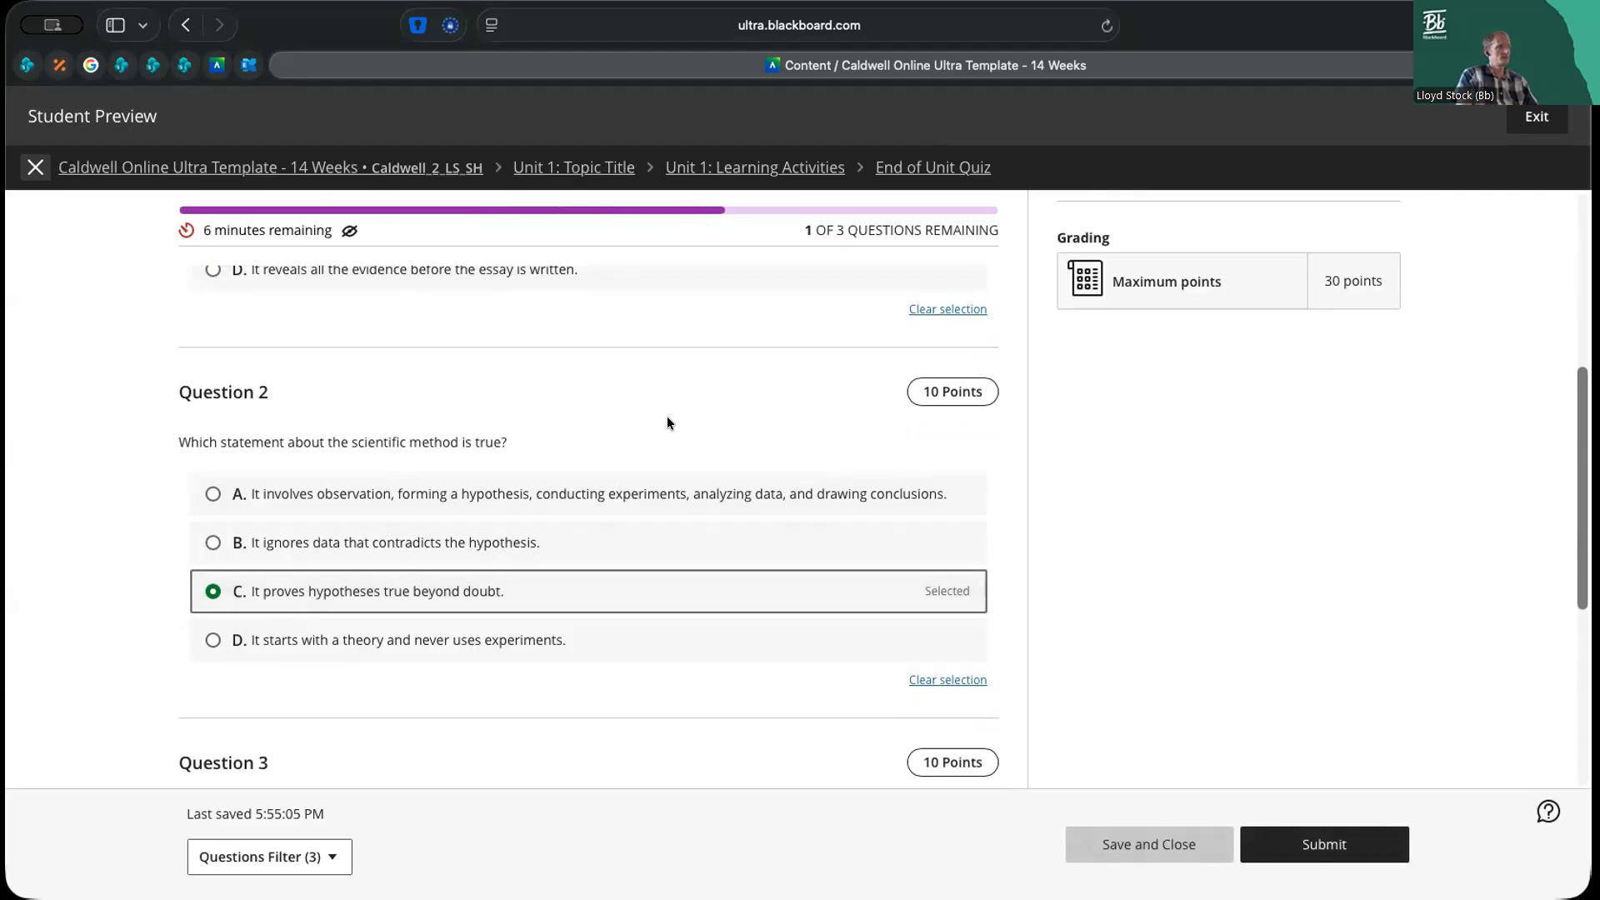
Answer Question 3 with option D, "The average energy consumption of the algorithm."
{"action": "scroll", "coordinate": [665, 502], "scroll_direction": "down", "scroll_amount": 4}
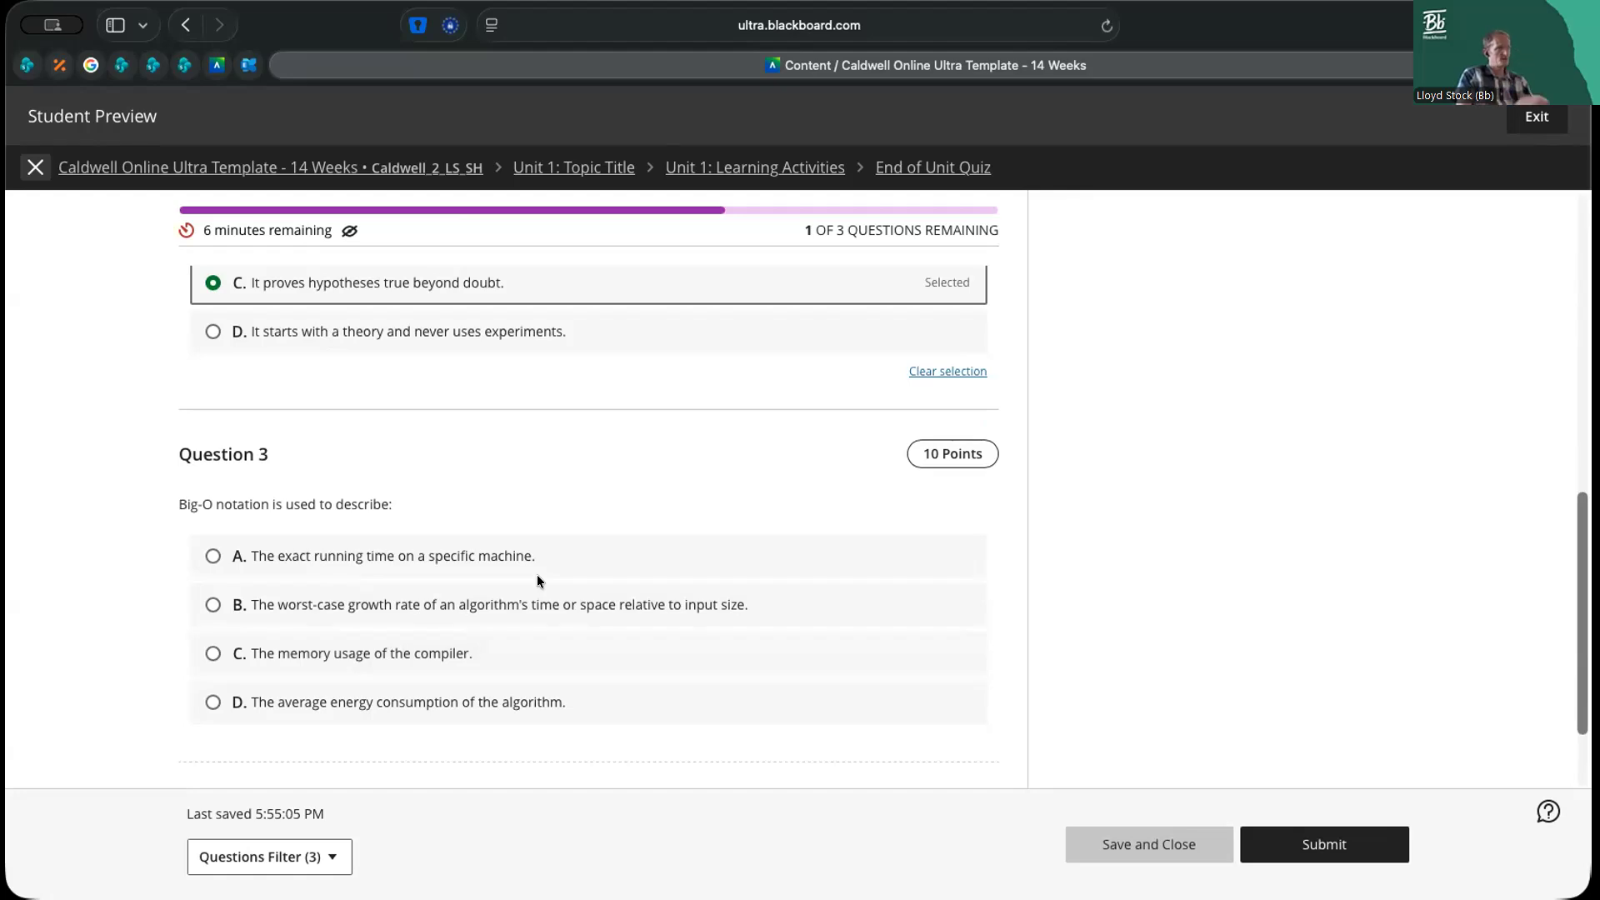
{"action": "scroll", "coordinate": [702, 565], "scroll_direction": "up", "scroll_amount": 4}
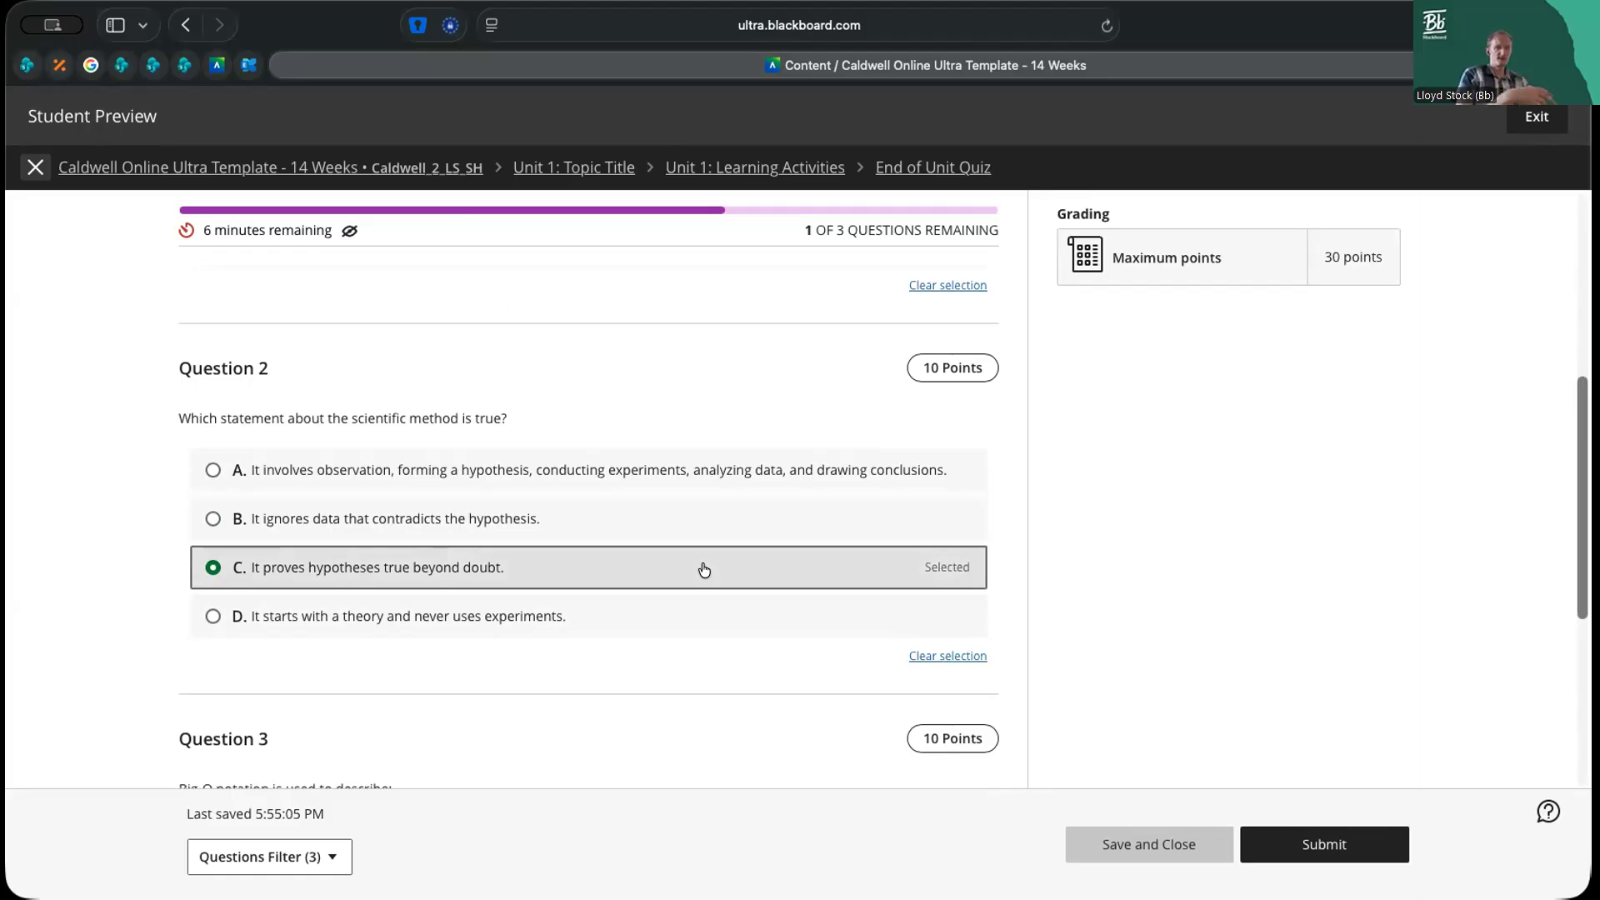
{"action": "scroll", "coordinate": [703, 566], "scroll_direction": "down", "scroll_amount": 6}
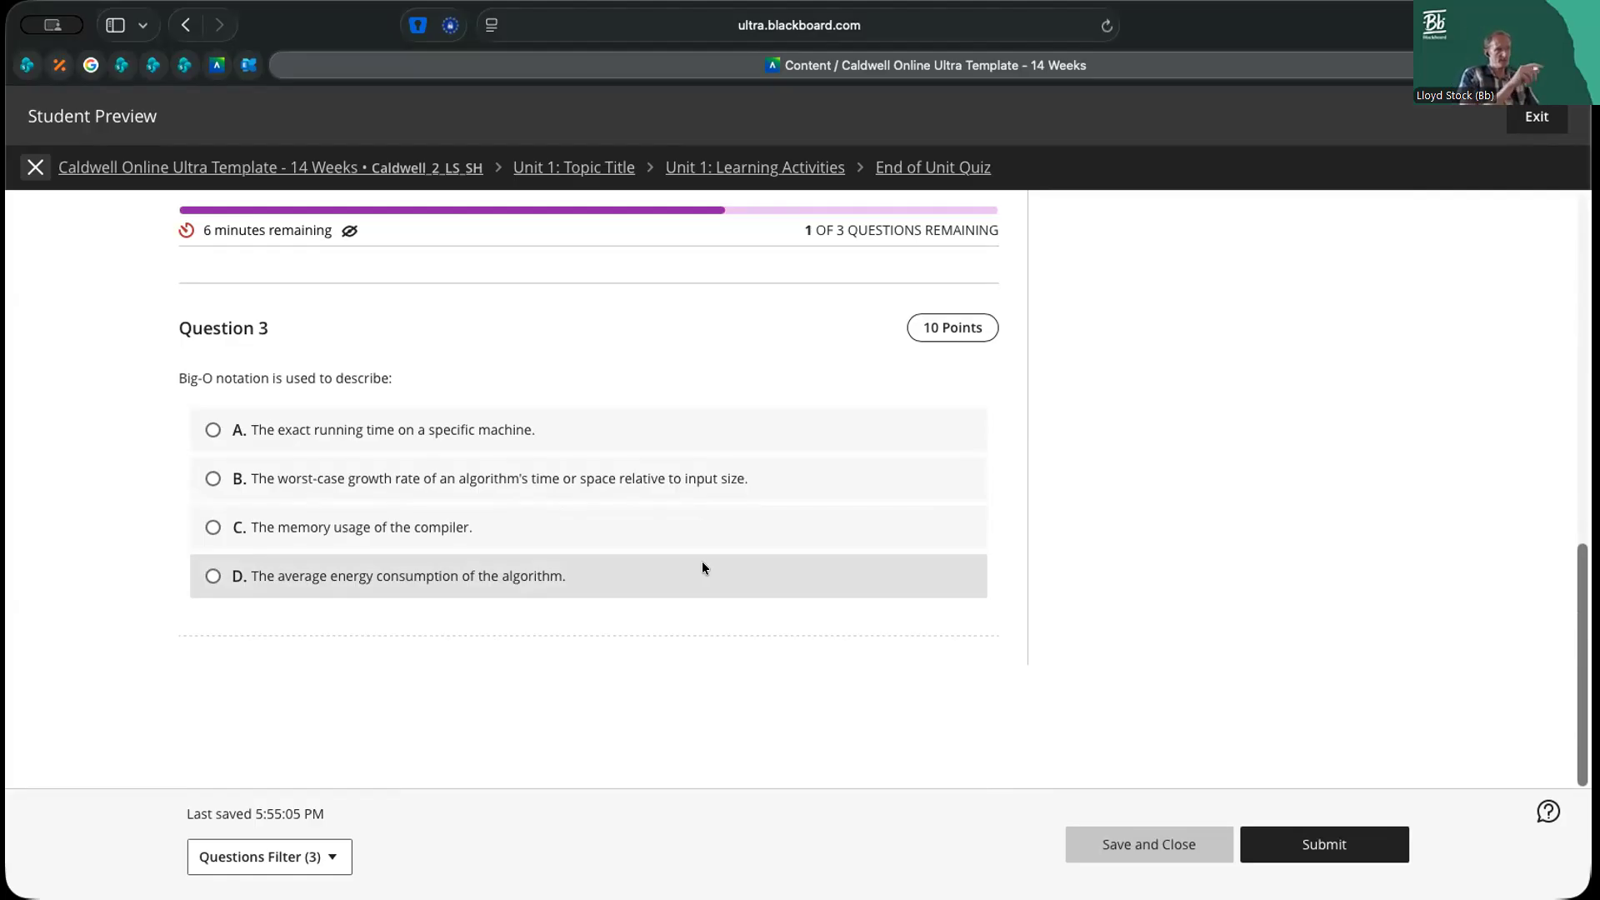
{"action": "left_click", "coordinate": [213, 576]}
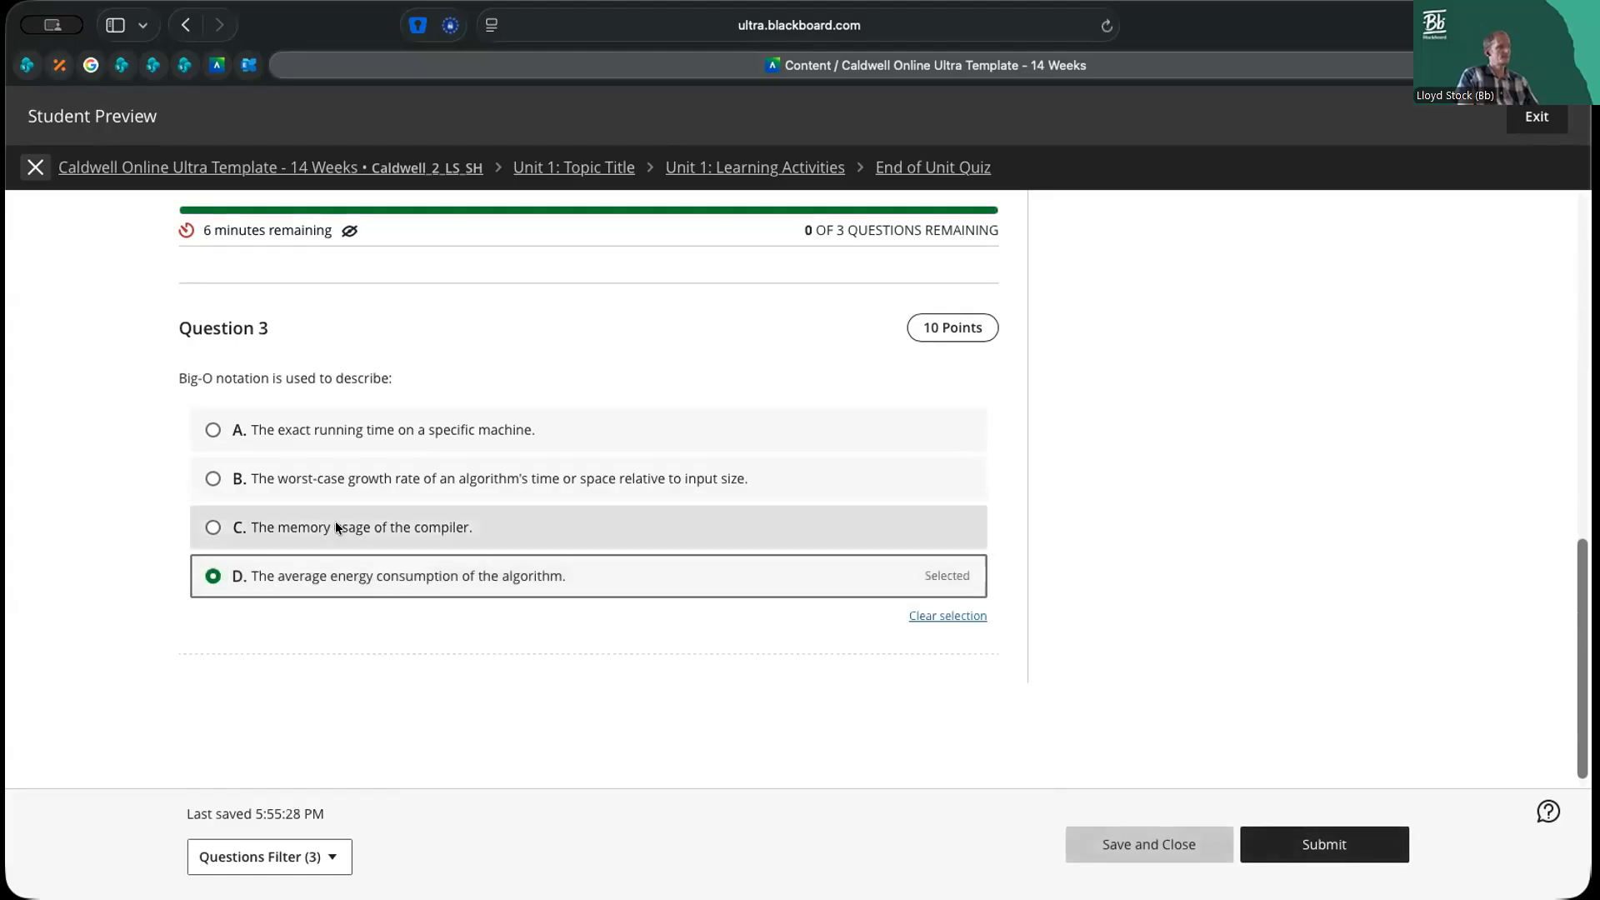
Look back over the questions and change Question 2's answer to option A, about observation, hypothesis and experiments
{"action": "scroll", "coordinate": [335, 525], "scroll_direction": "up", "scroll_amount": 3}
{"action": "scroll", "coordinate": [335, 532], "scroll_direction": "up", "scroll_amount": 5}
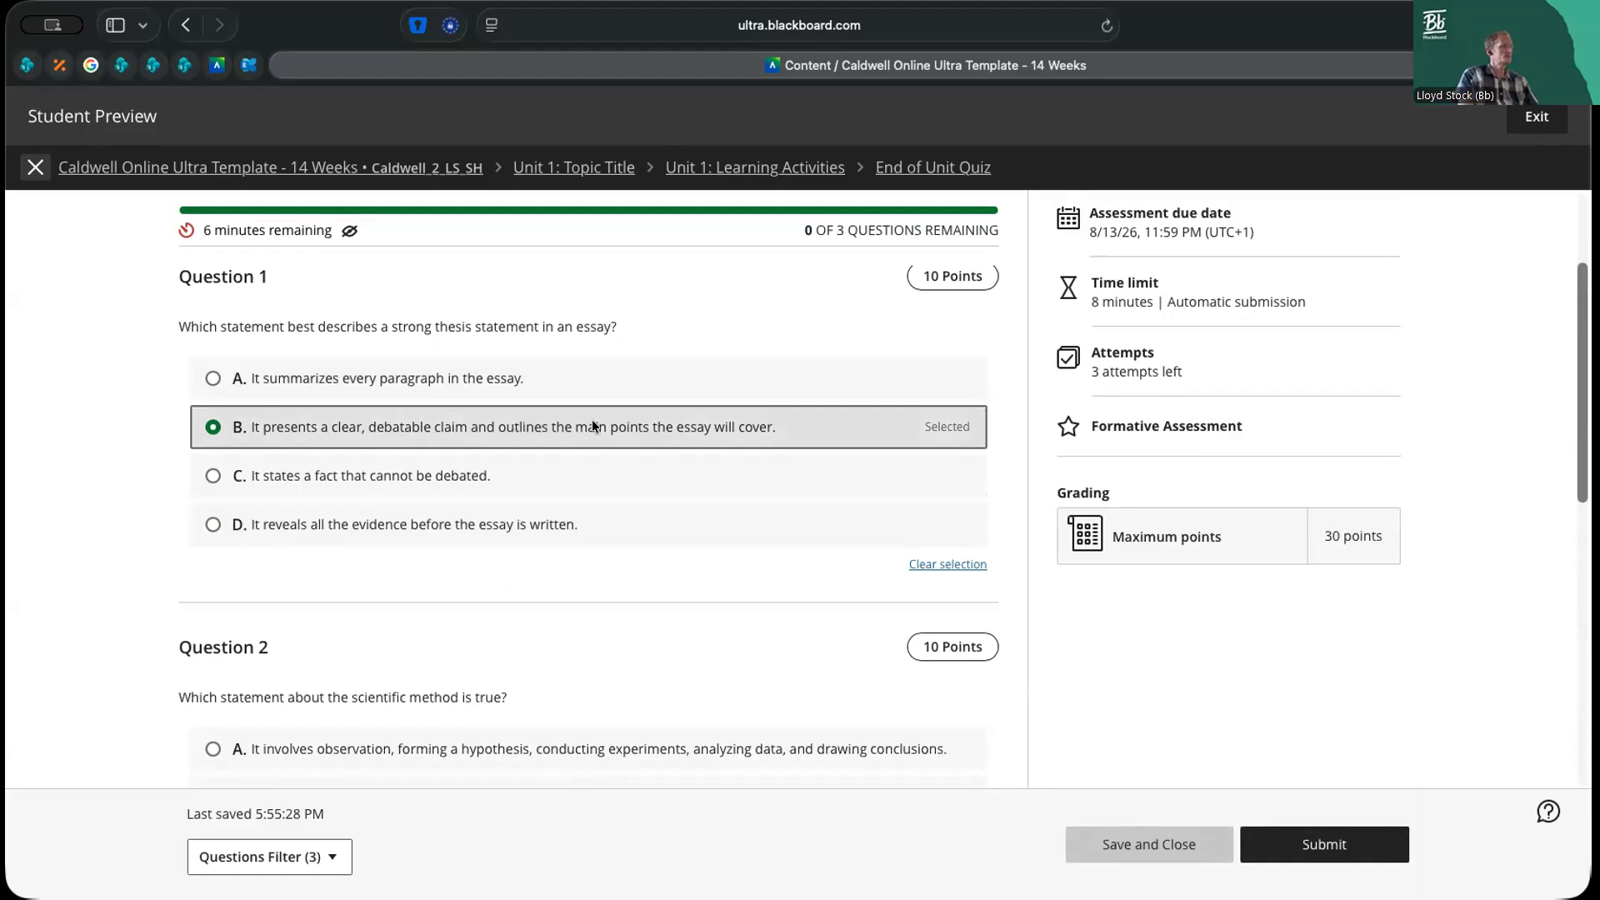
{"action": "scroll", "coordinate": [592, 418], "scroll_direction": "down", "scroll_amount": 3}
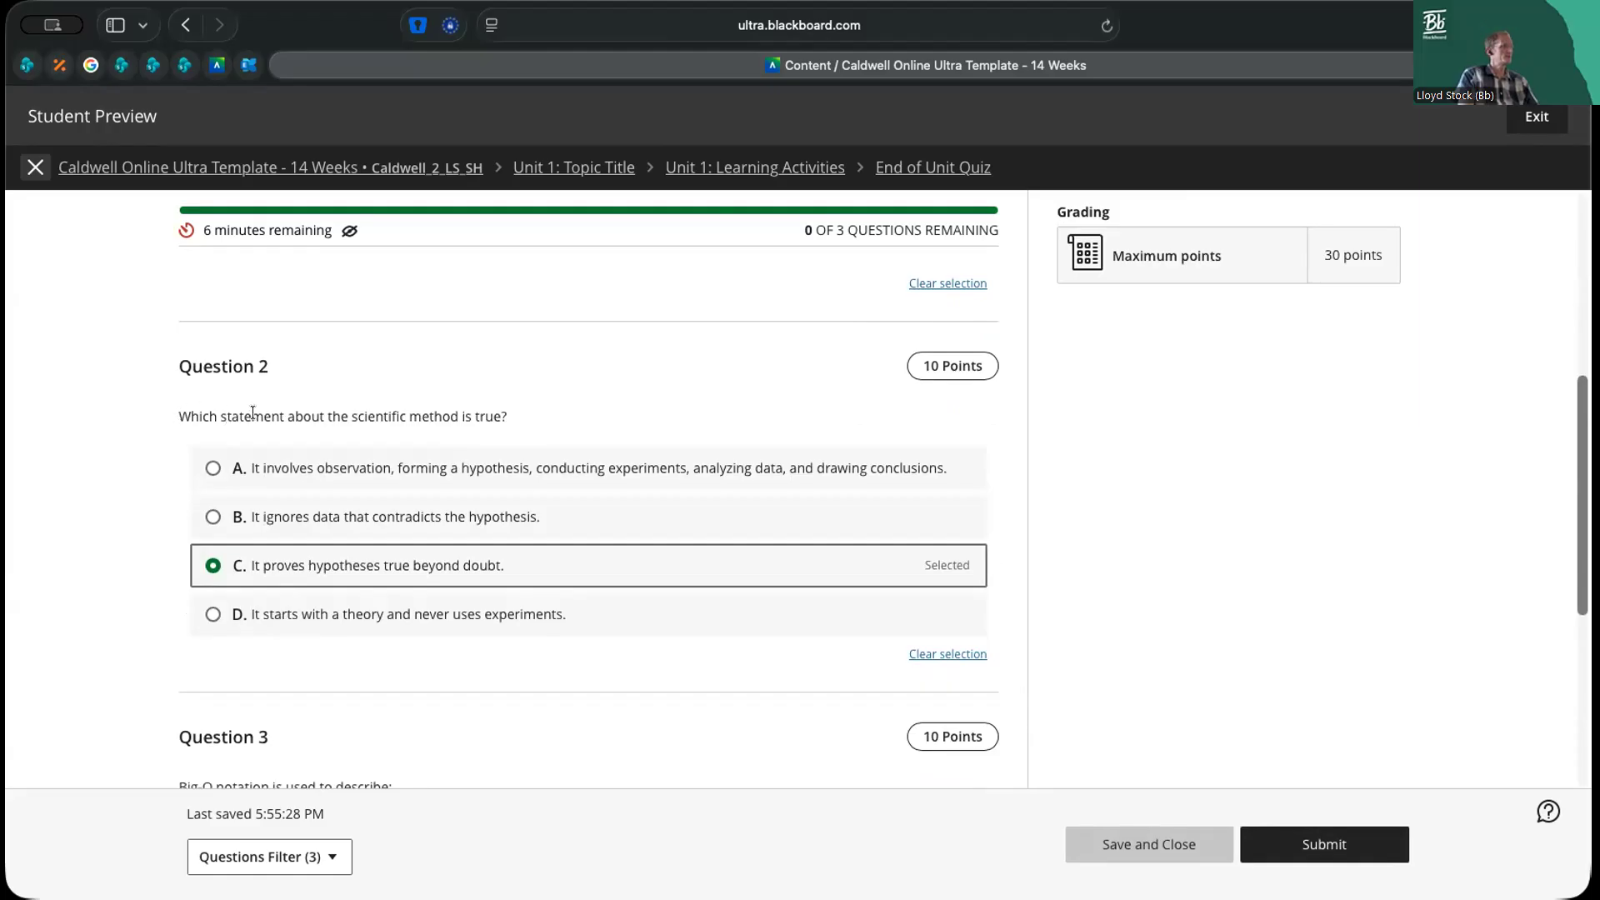
{"action": "left_click_drag", "start_coordinate": [179, 416], "coordinate": [451, 416]}
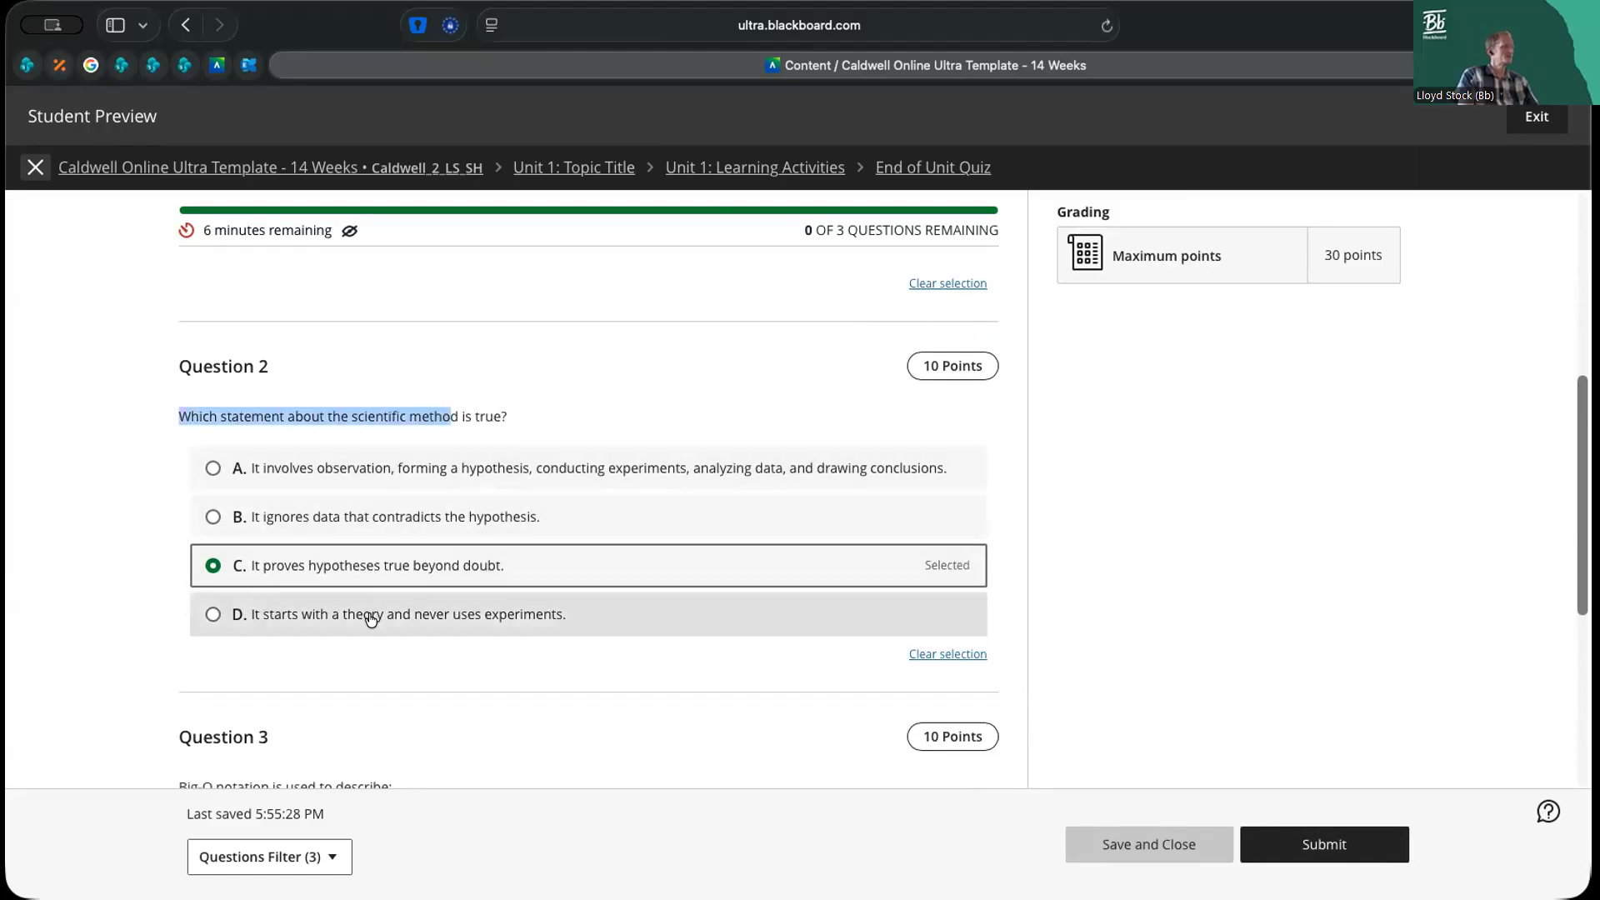
{"action": "left_click", "coordinate": [410, 468]}
Change Question 3's answer to option B, the worst-case growth rate of an algorithm's time or space
{"action": "scroll", "coordinate": [499, 564], "scroll_direction": "down", "scroll_amount": 3}
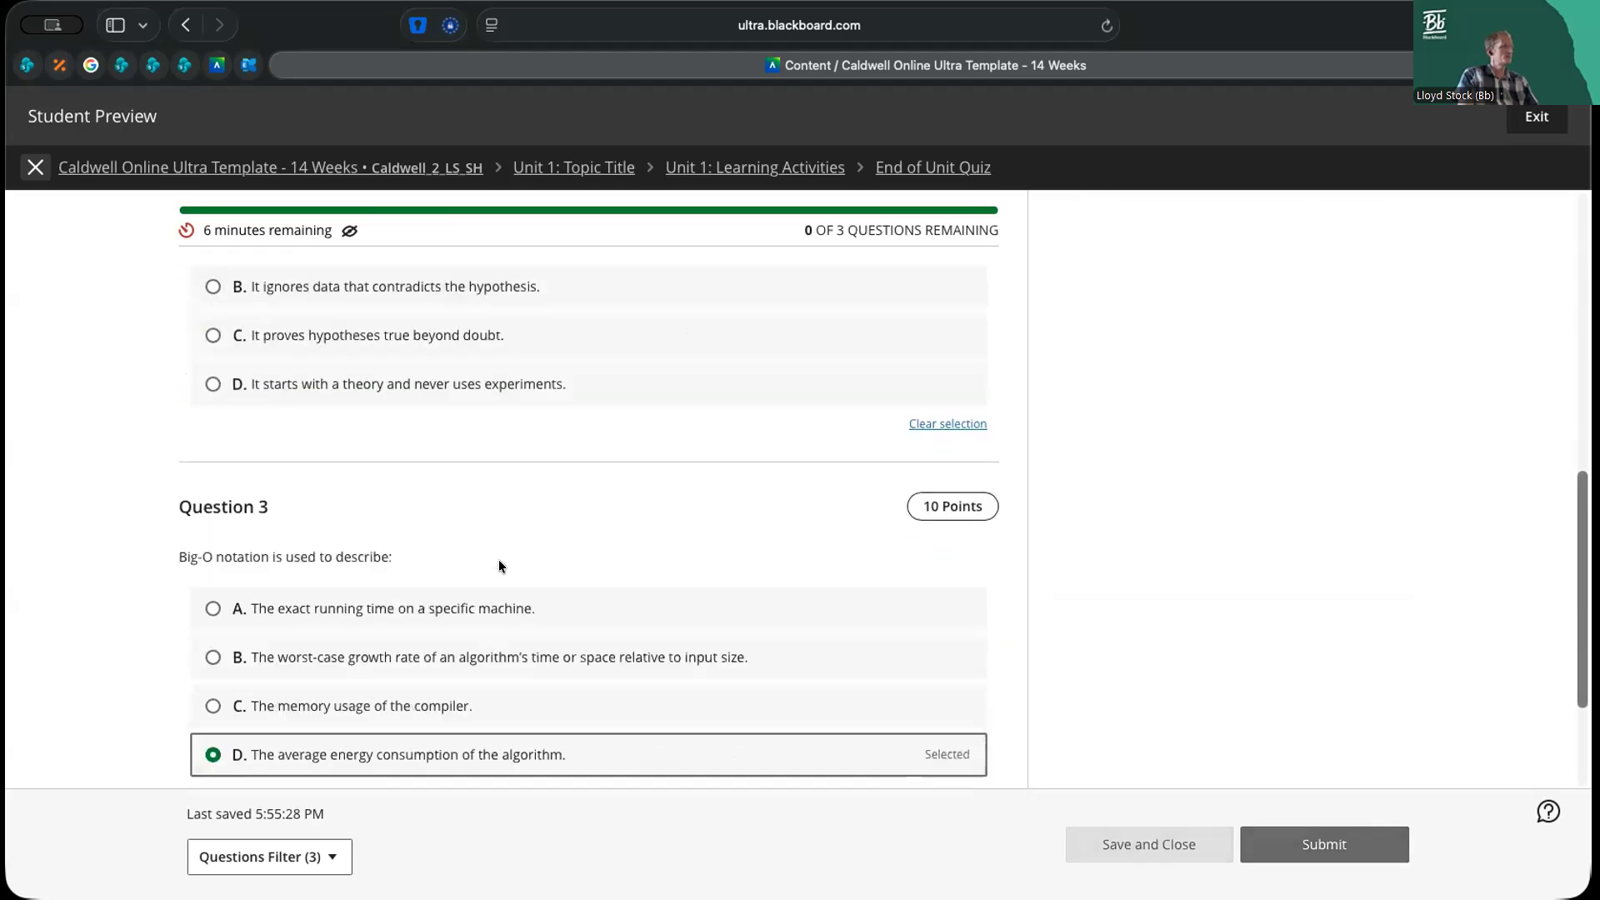
{"action": "scroll", "coordinate": [499, 558], "scroll_direction": "down", "scroll_amount": 2}
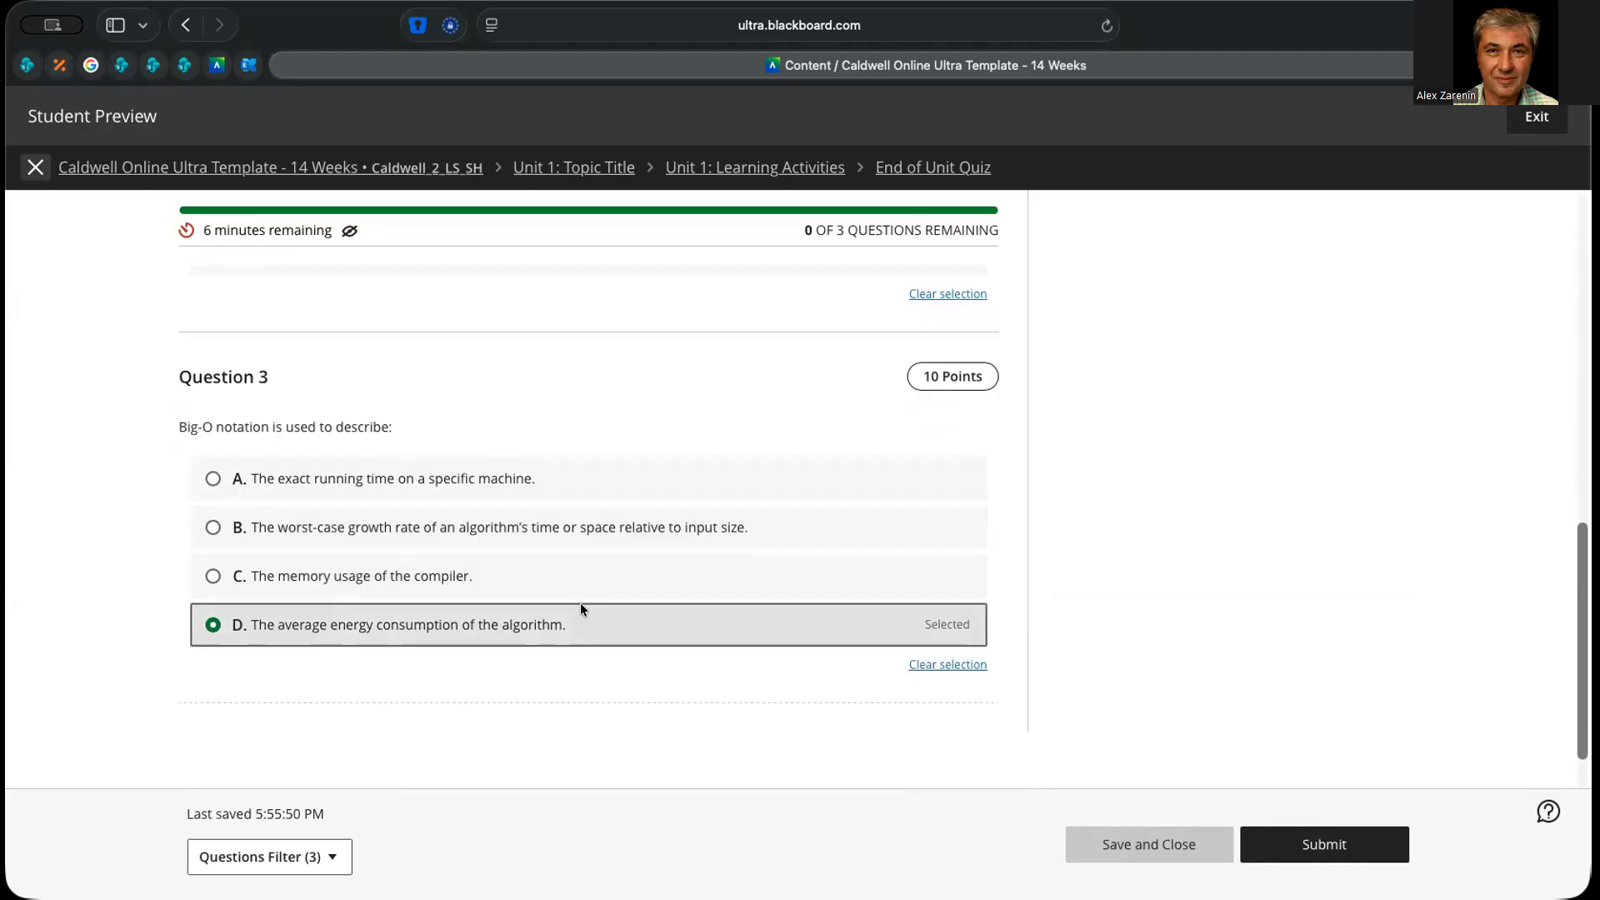
{"action": "left_click", "coordinate": [479, 523]}
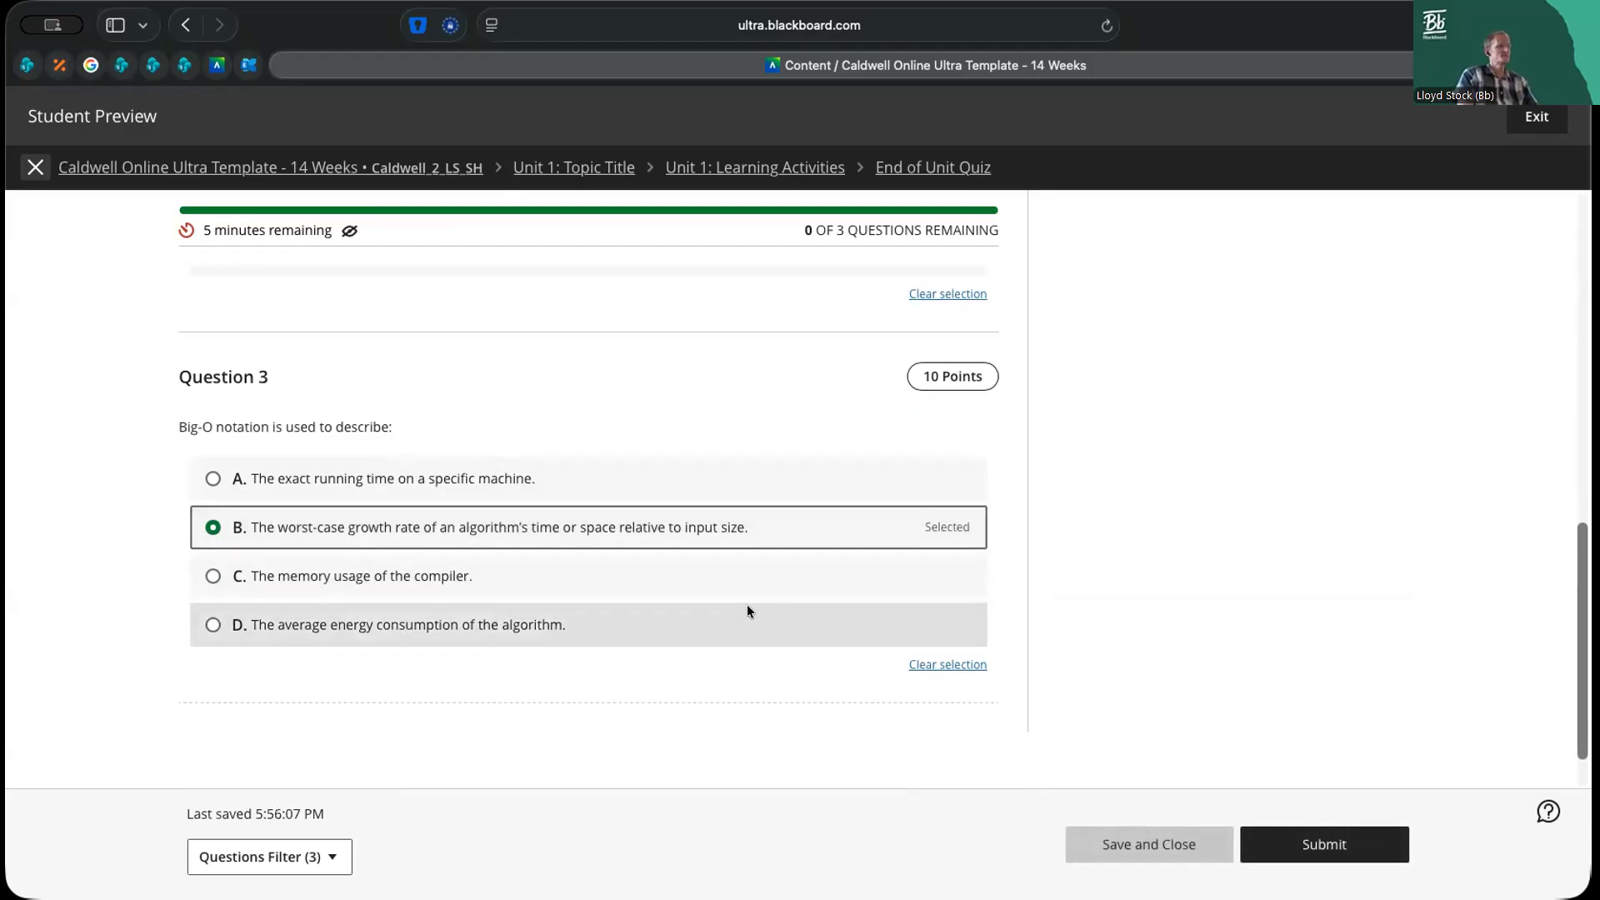
Save and close the quiz draft with the timer running, and try to continue attempt 1 without an access code
{"action": "left_click", "coordinate": [1150, 848]}
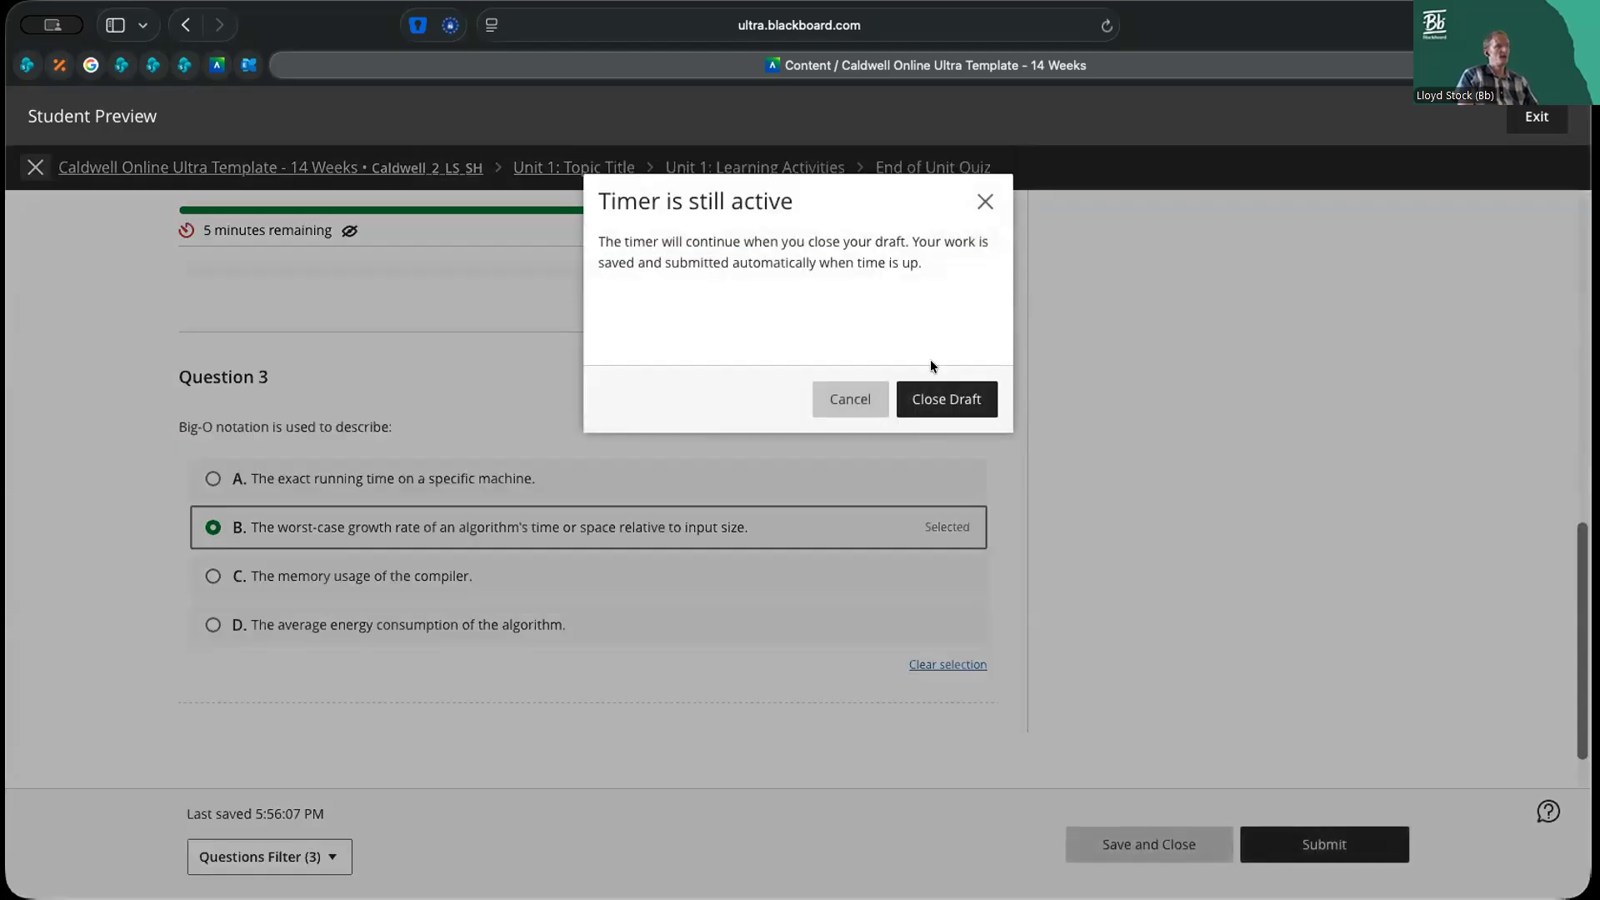
{"action": "left_click", "coordinate": [939, 410]}
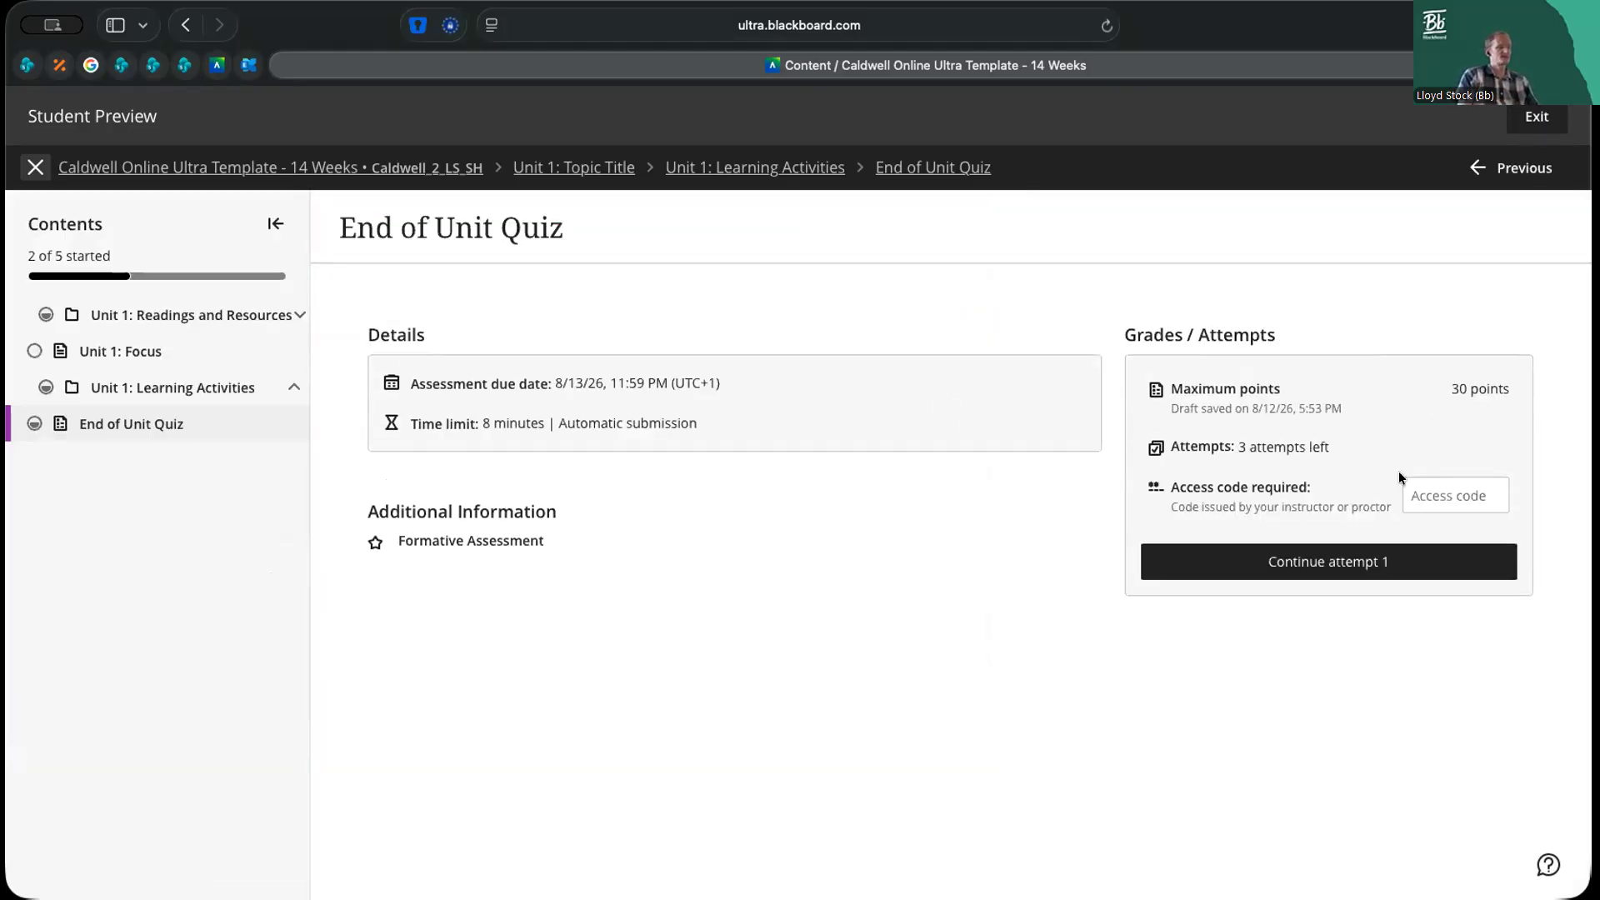
{"action": "left_click", "coordinate": [1378, 567]}
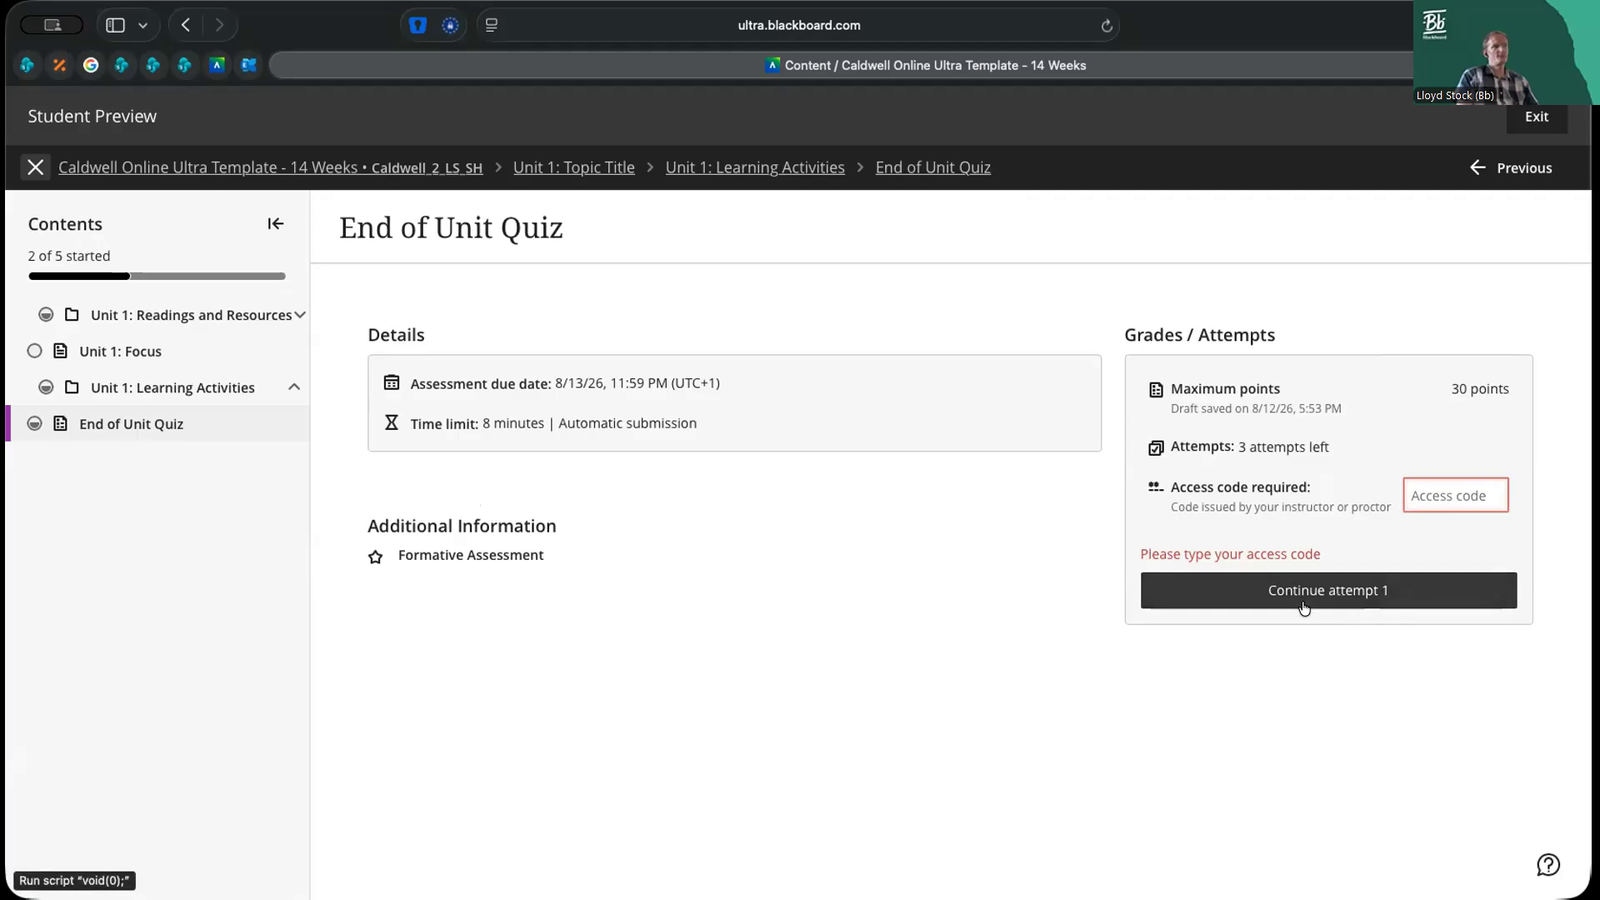
Enter the access code to continue attempt 1 of the End of Unit Quiz, and check the saved answers and question filter options
{"action": "left_click", "coordinate": [1443, 496]}
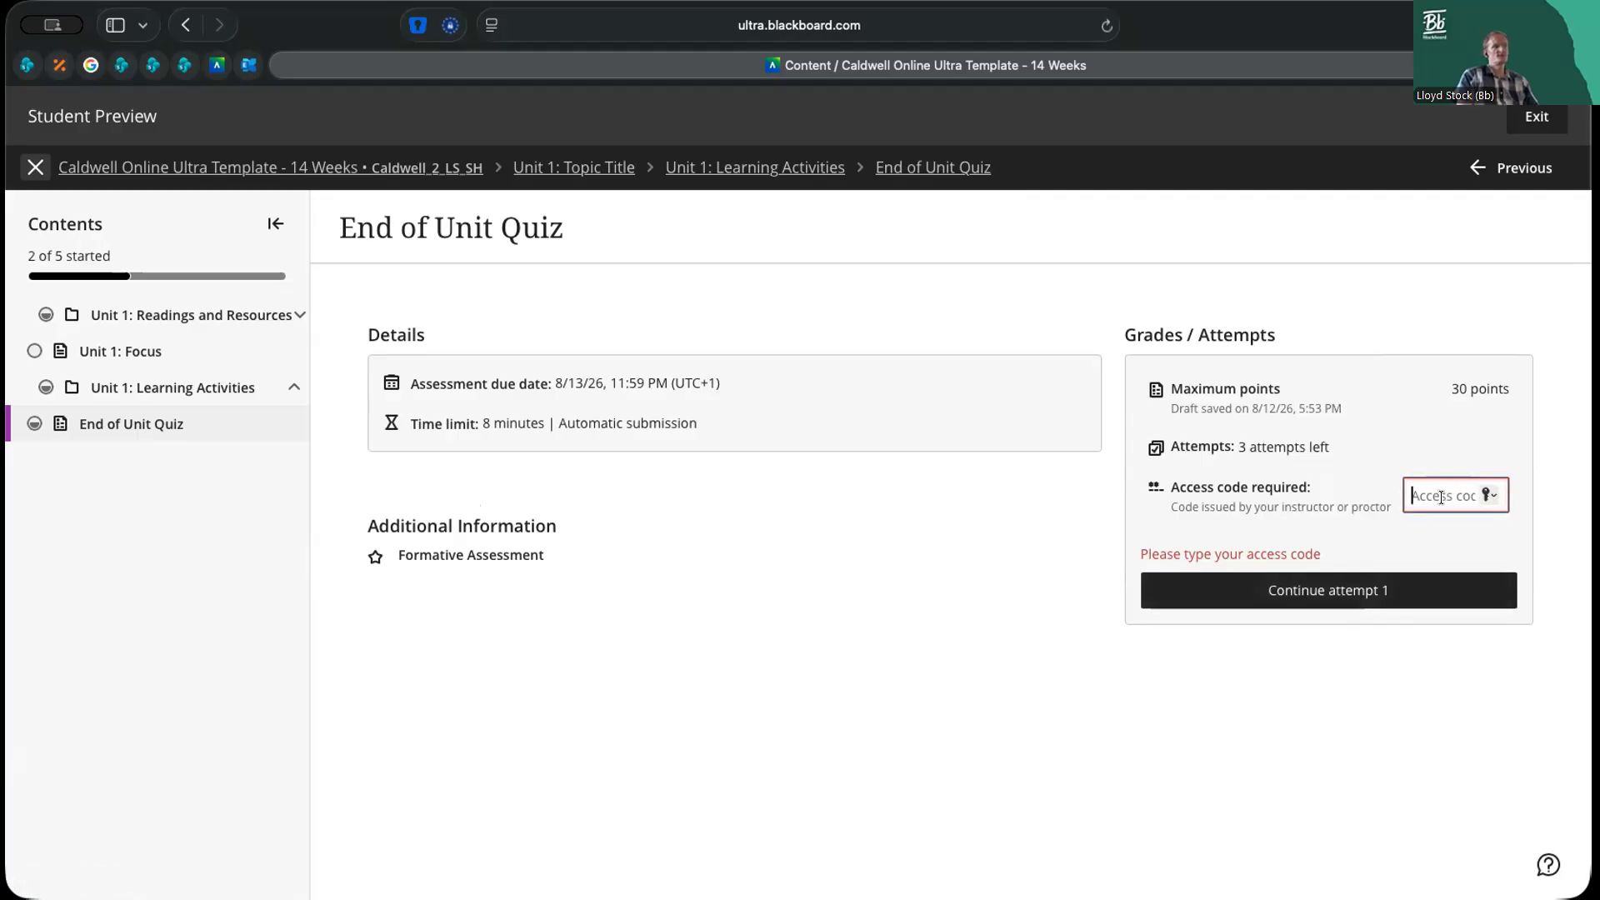
{"action": "key", "text": "super+v"}
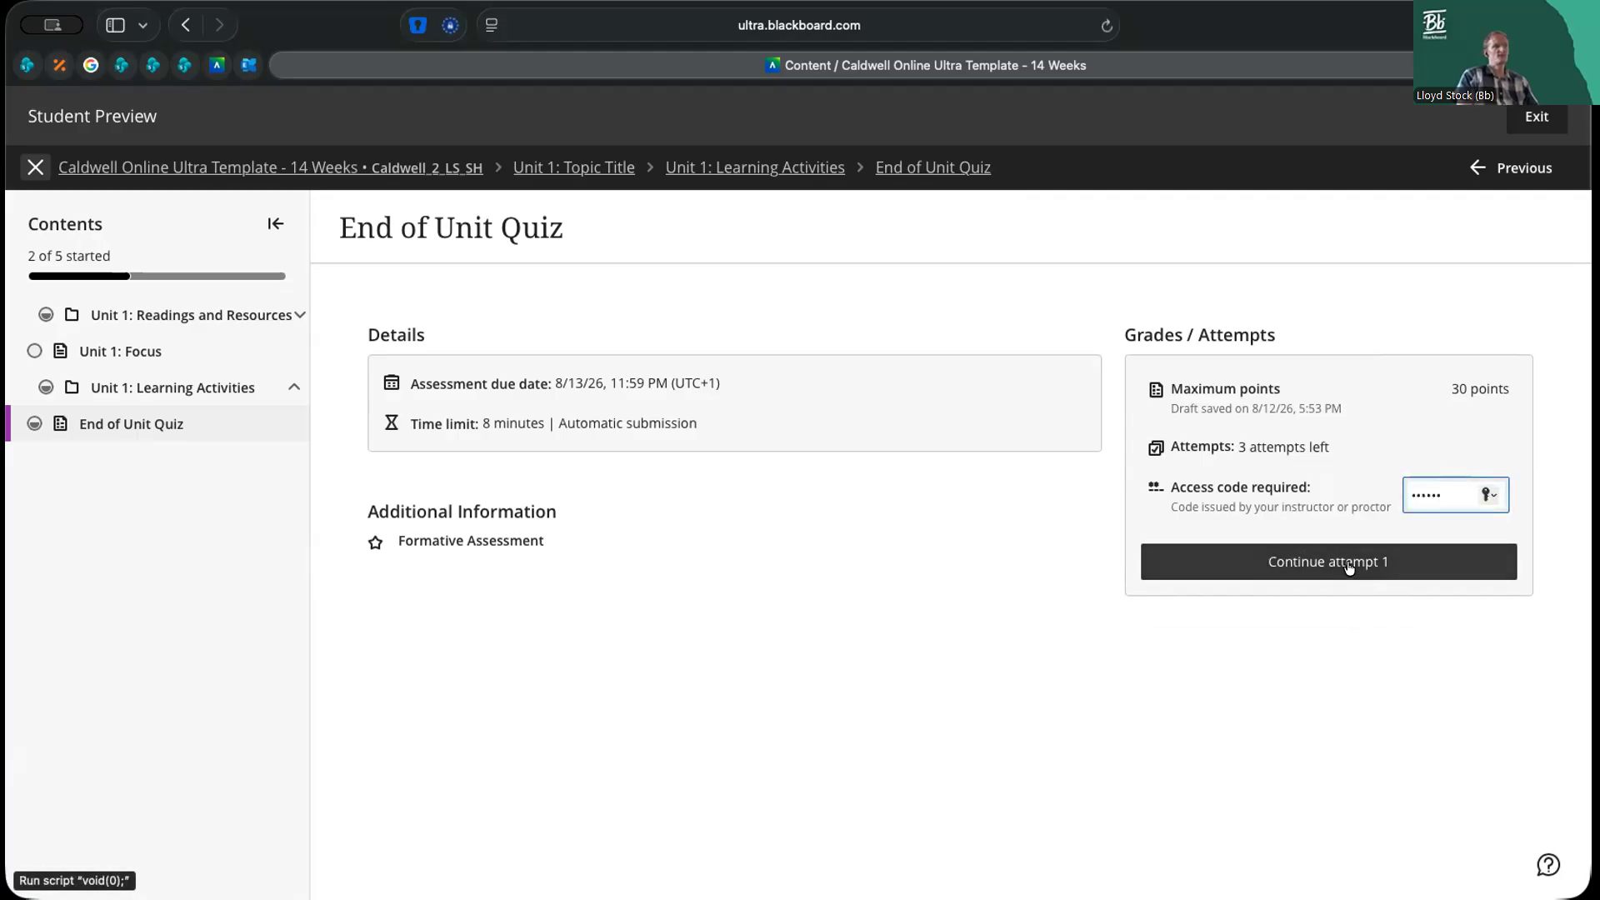
{"action": "left_click", "coordinate": [1348, 567]}
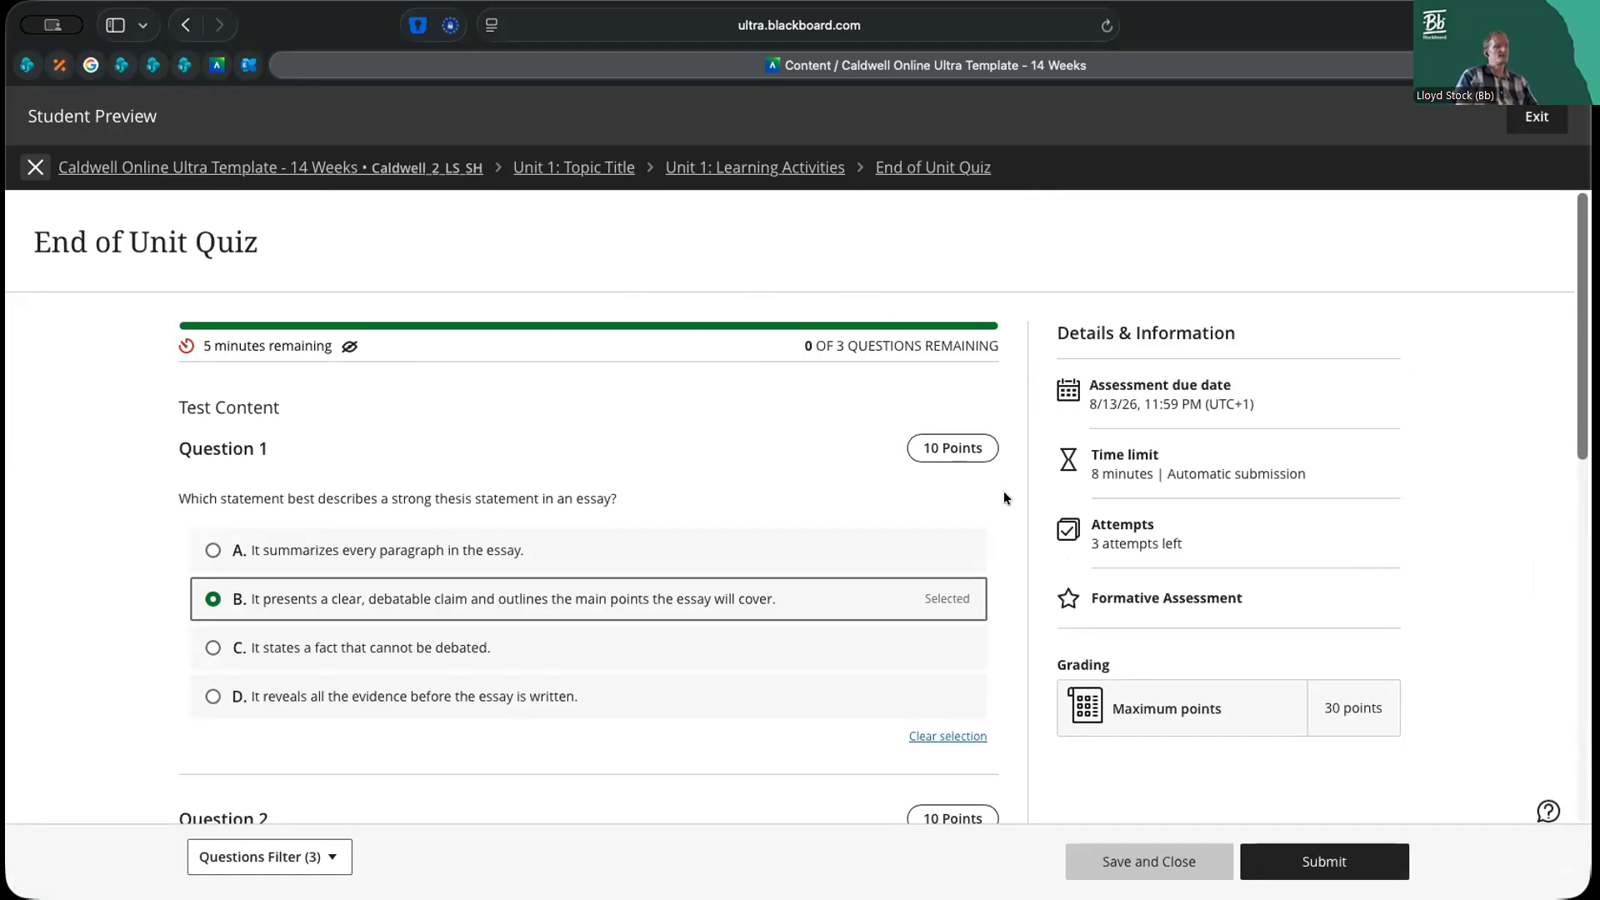
{"action": "scroll", "coordinate": [1040, 567], "scroll_direction": "down", "scroll_amount": 3}
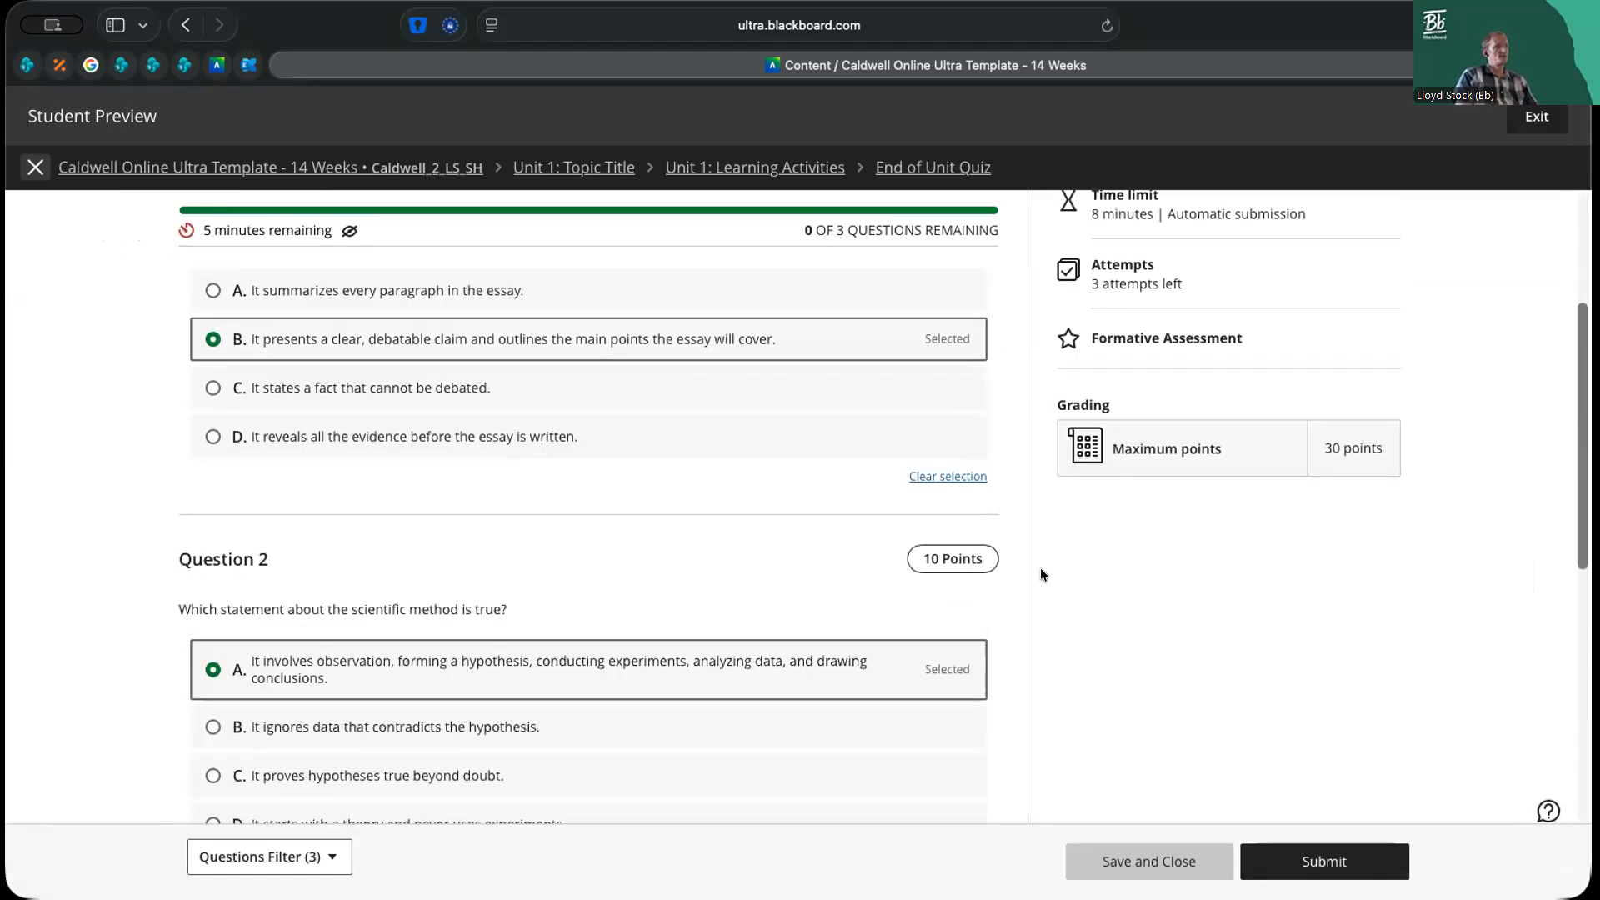
{"action": "scroll", "coordinate": [1040, 567], "scroll_direction": "down", "scroll_amount": 3}
{"action": "scroll", "coordinate": [1040, 568], "scroll_direction": "up", "scroll_amount": 5}
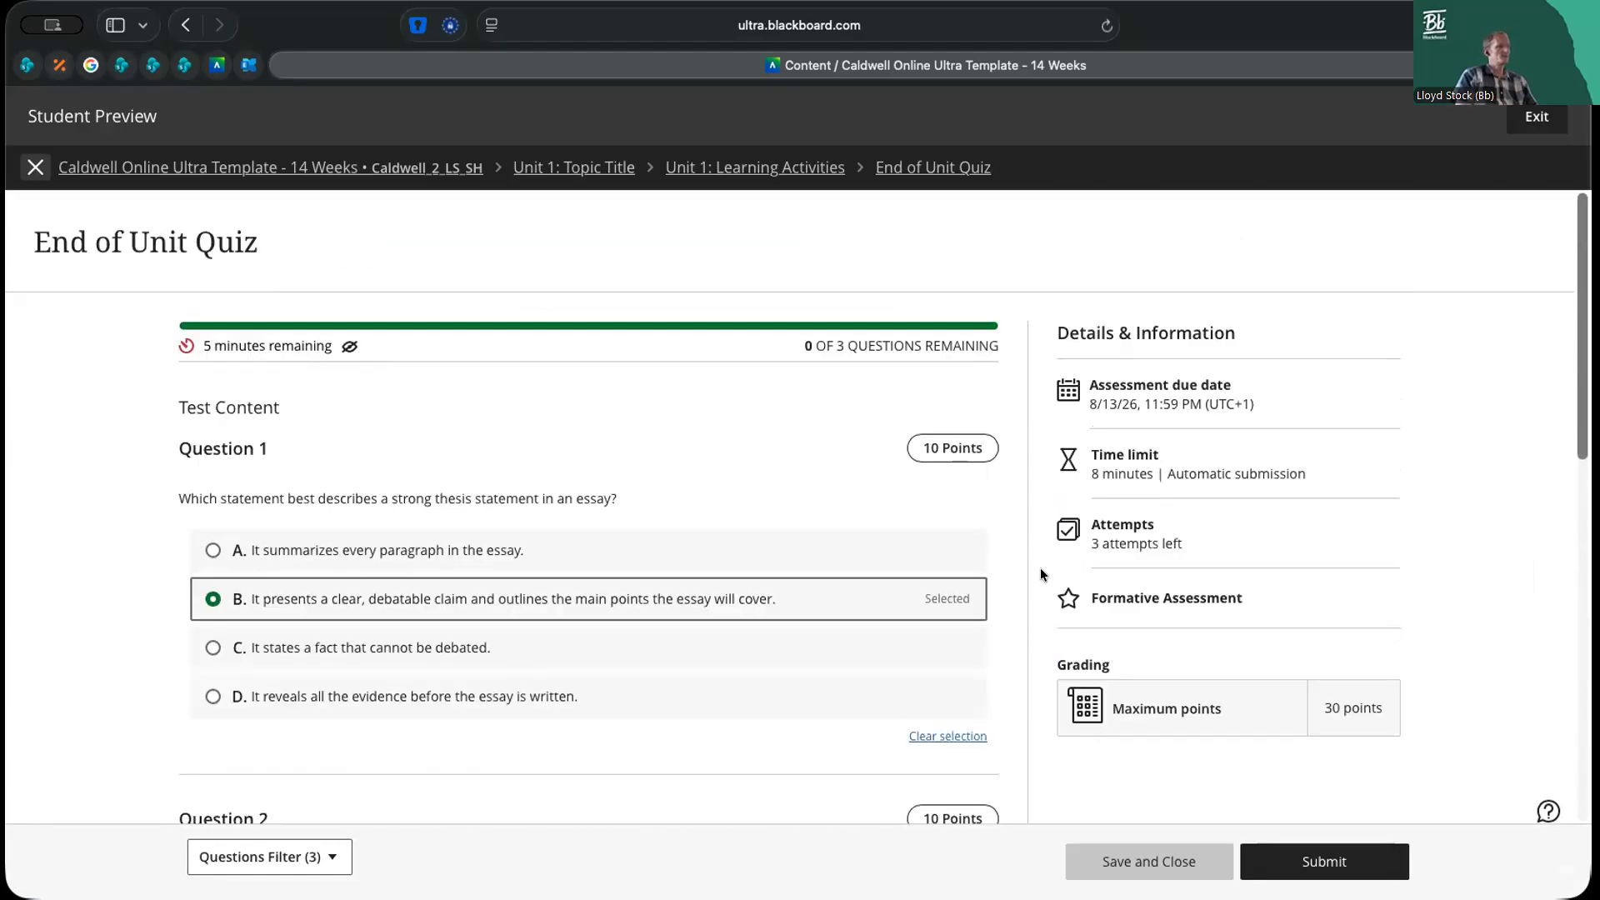
{"action": "left_click", "coordinate": [327, 859]}
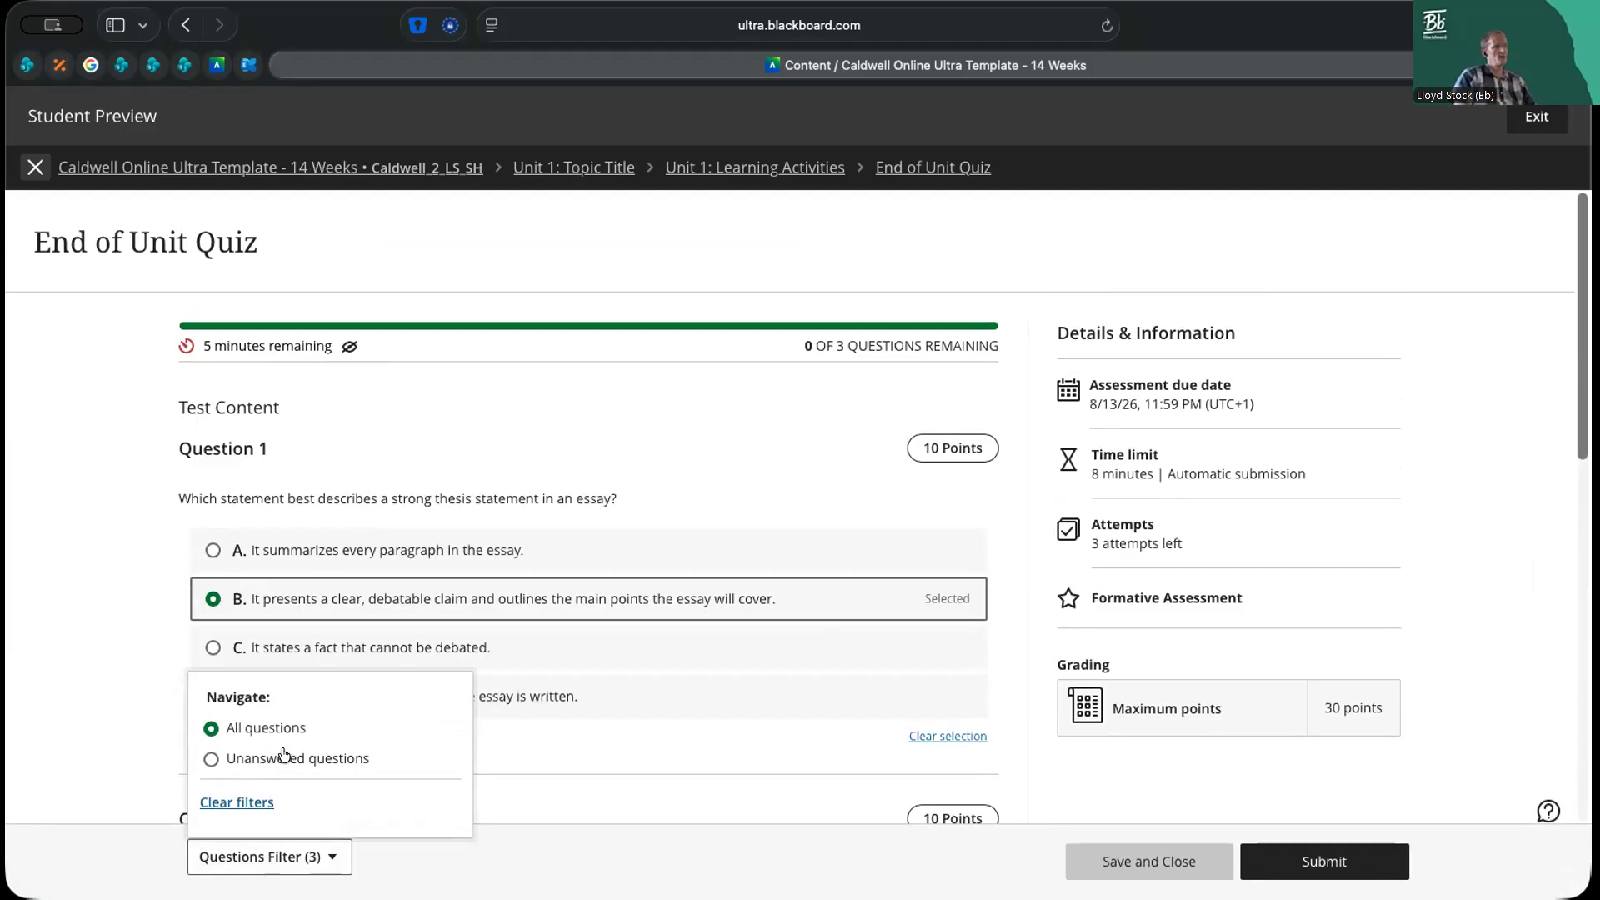
{"action": "left_click", "coordinate": [1024, 697]}
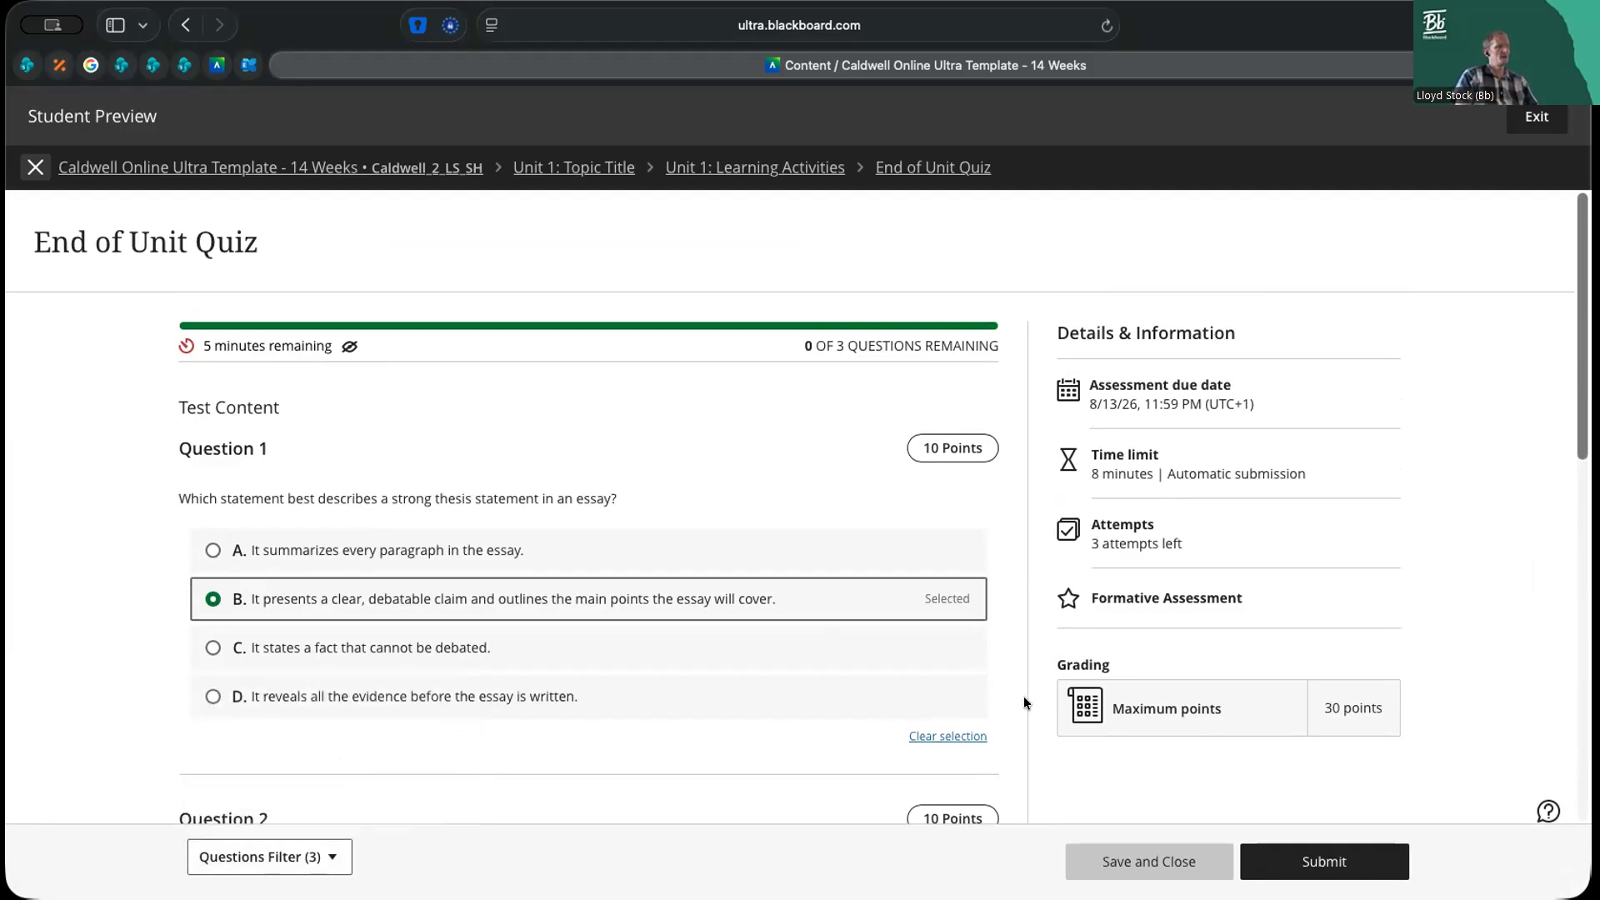
Submit the End of Unit Quiz attempt, highlight the confirmation number on the submission receipt, and close the receipt
{"action": "left_click", "coordinate": [1341, 865]}
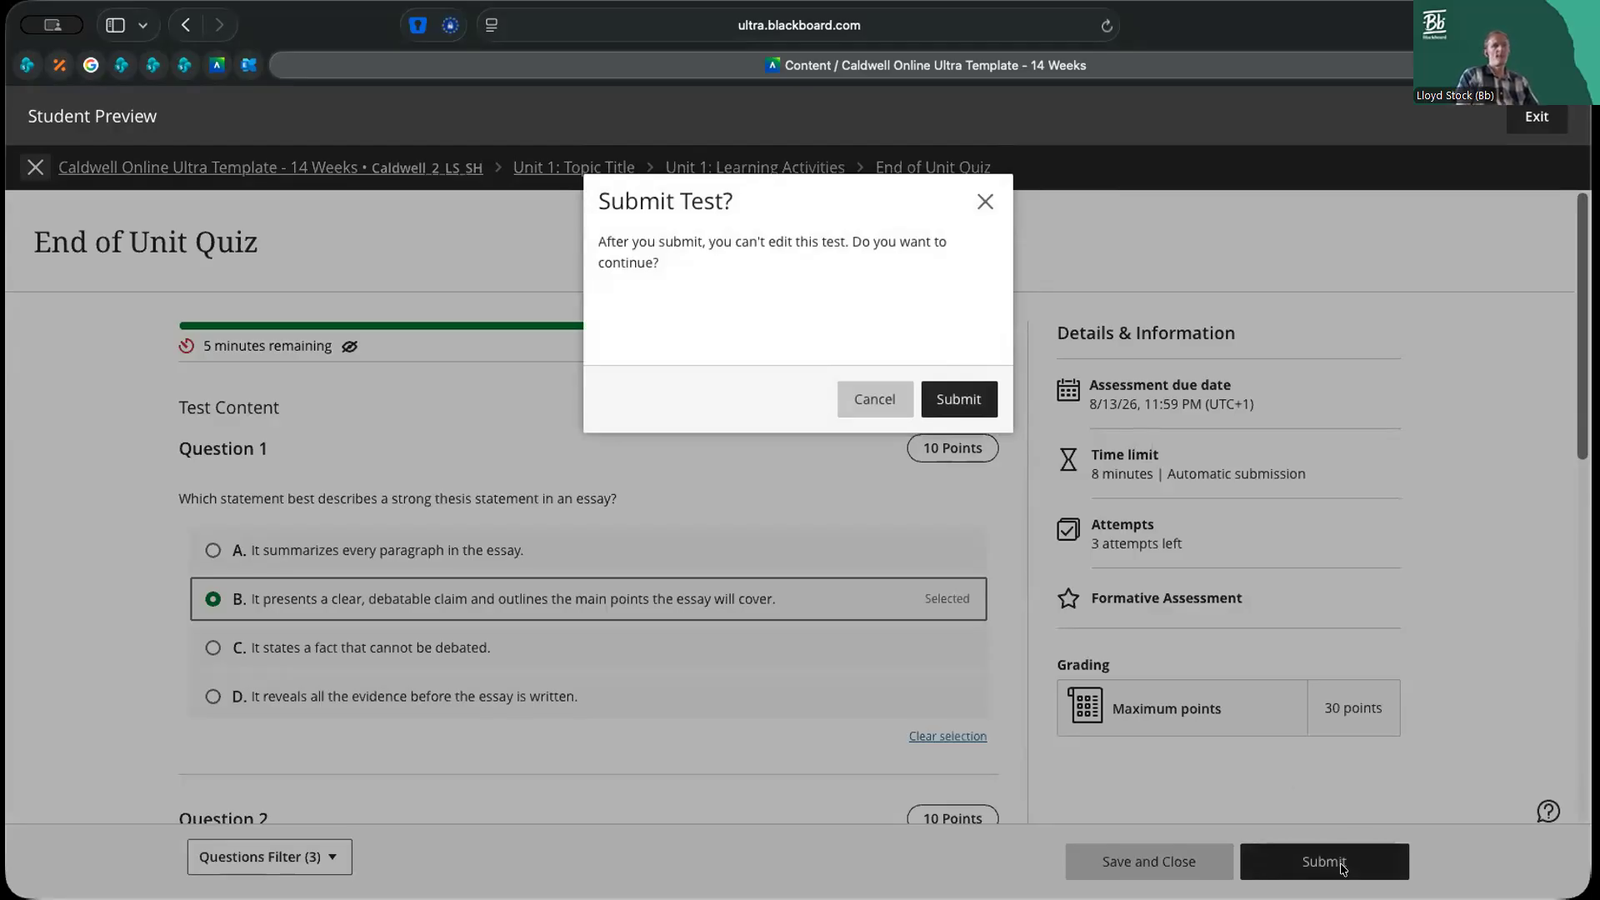
{"action": "left_click", "coordinate": [963, 397]}
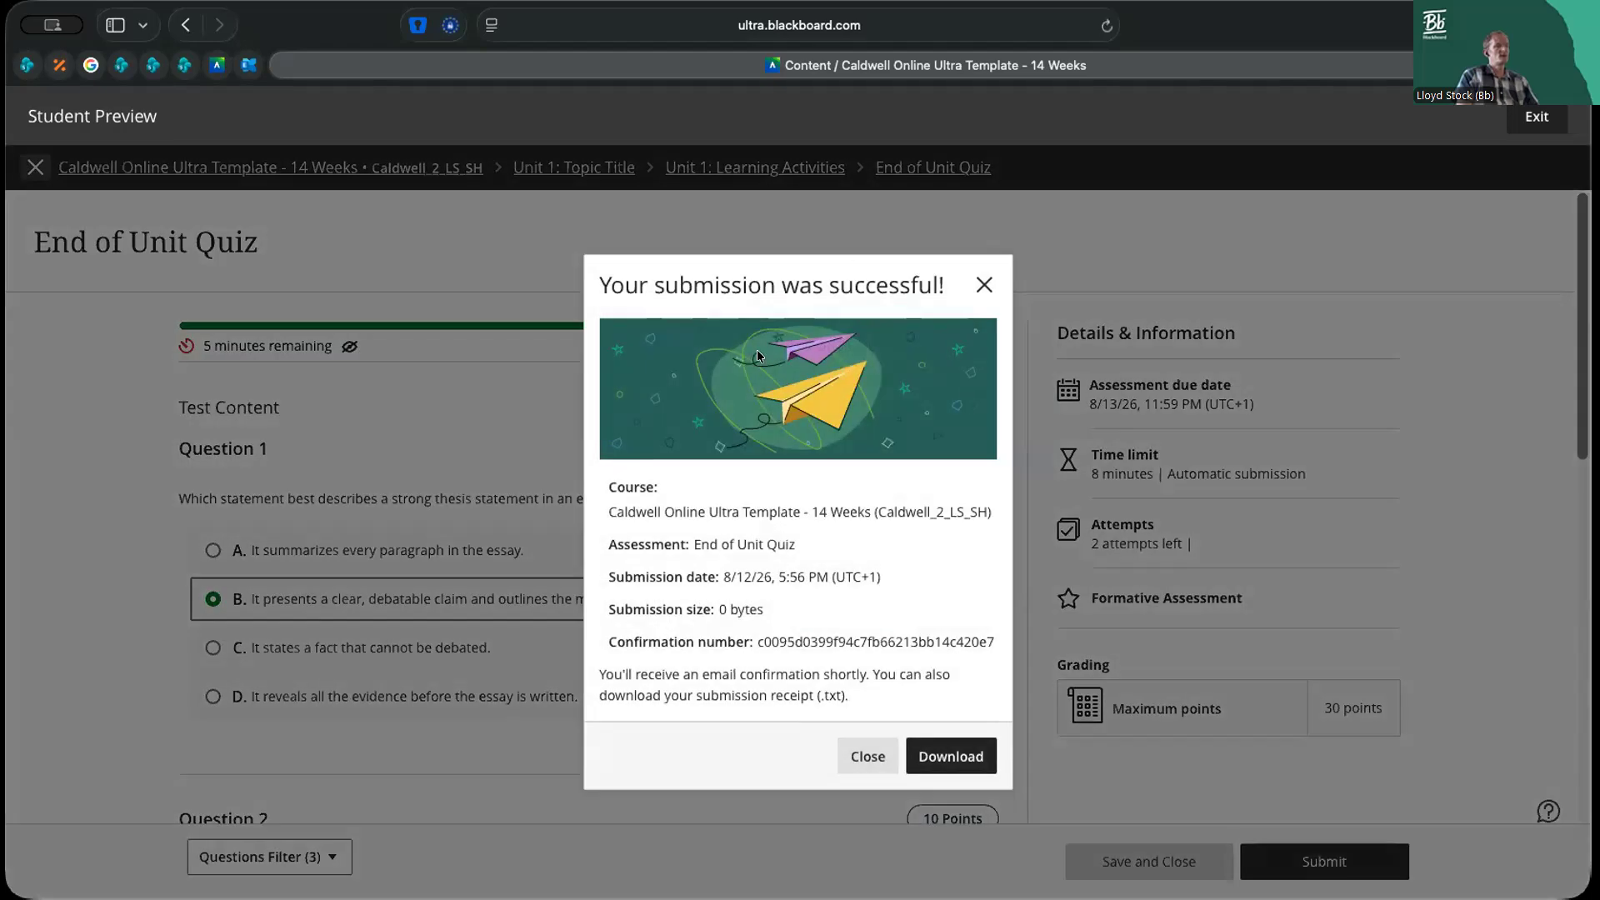
{"action": "double_click", "coordinate": [805, 642]}
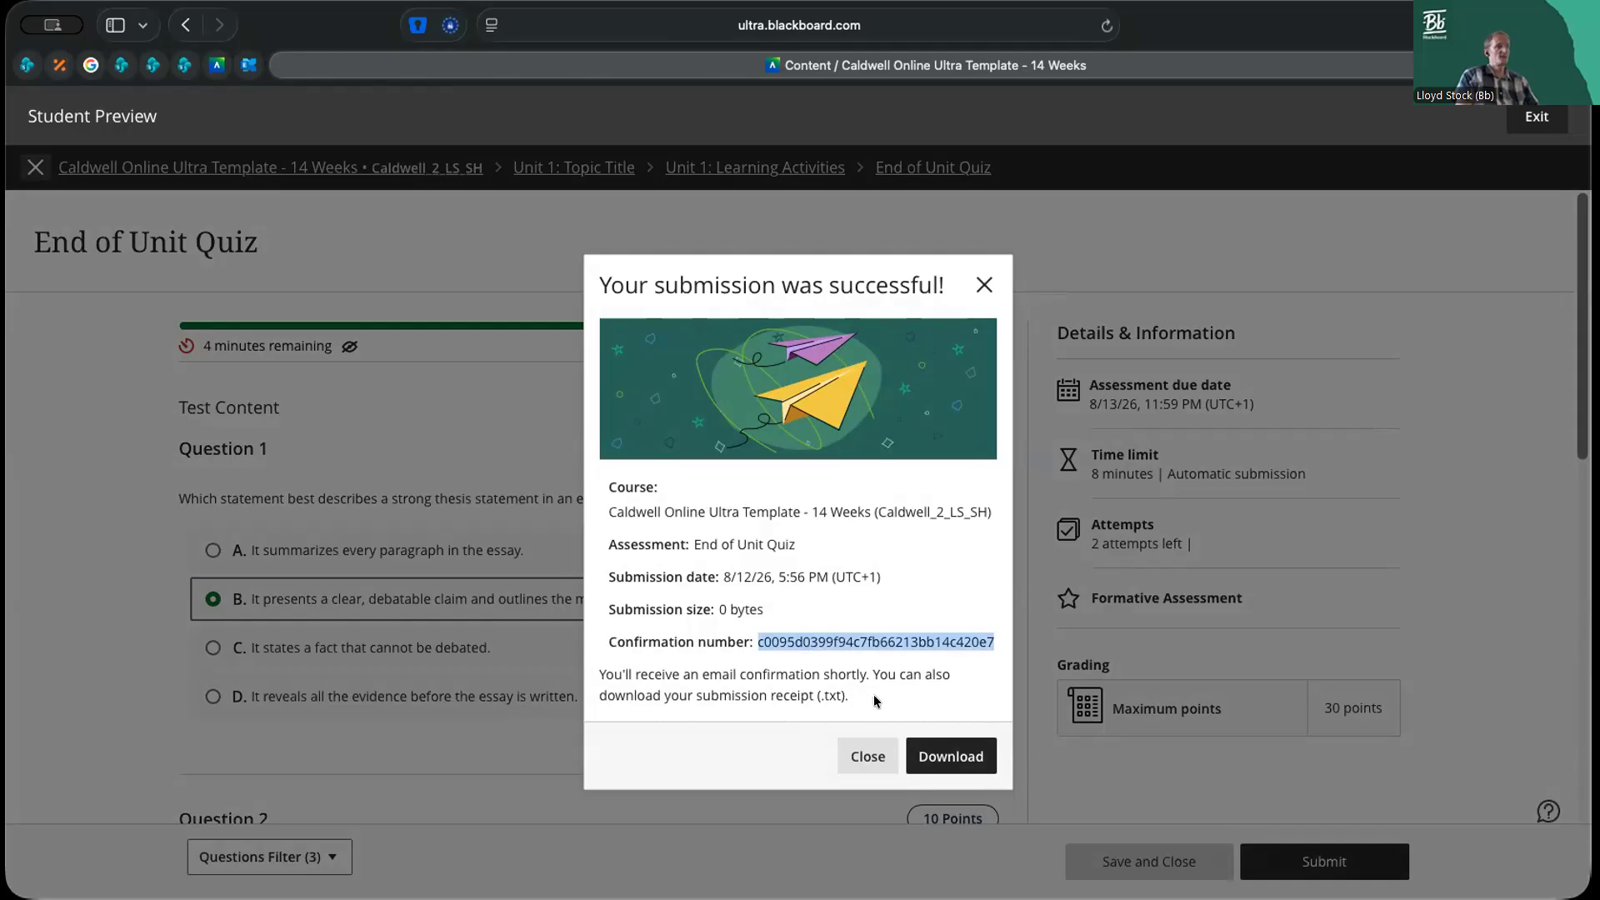
{"action": "left_click", "coordinate": [869, 755]}
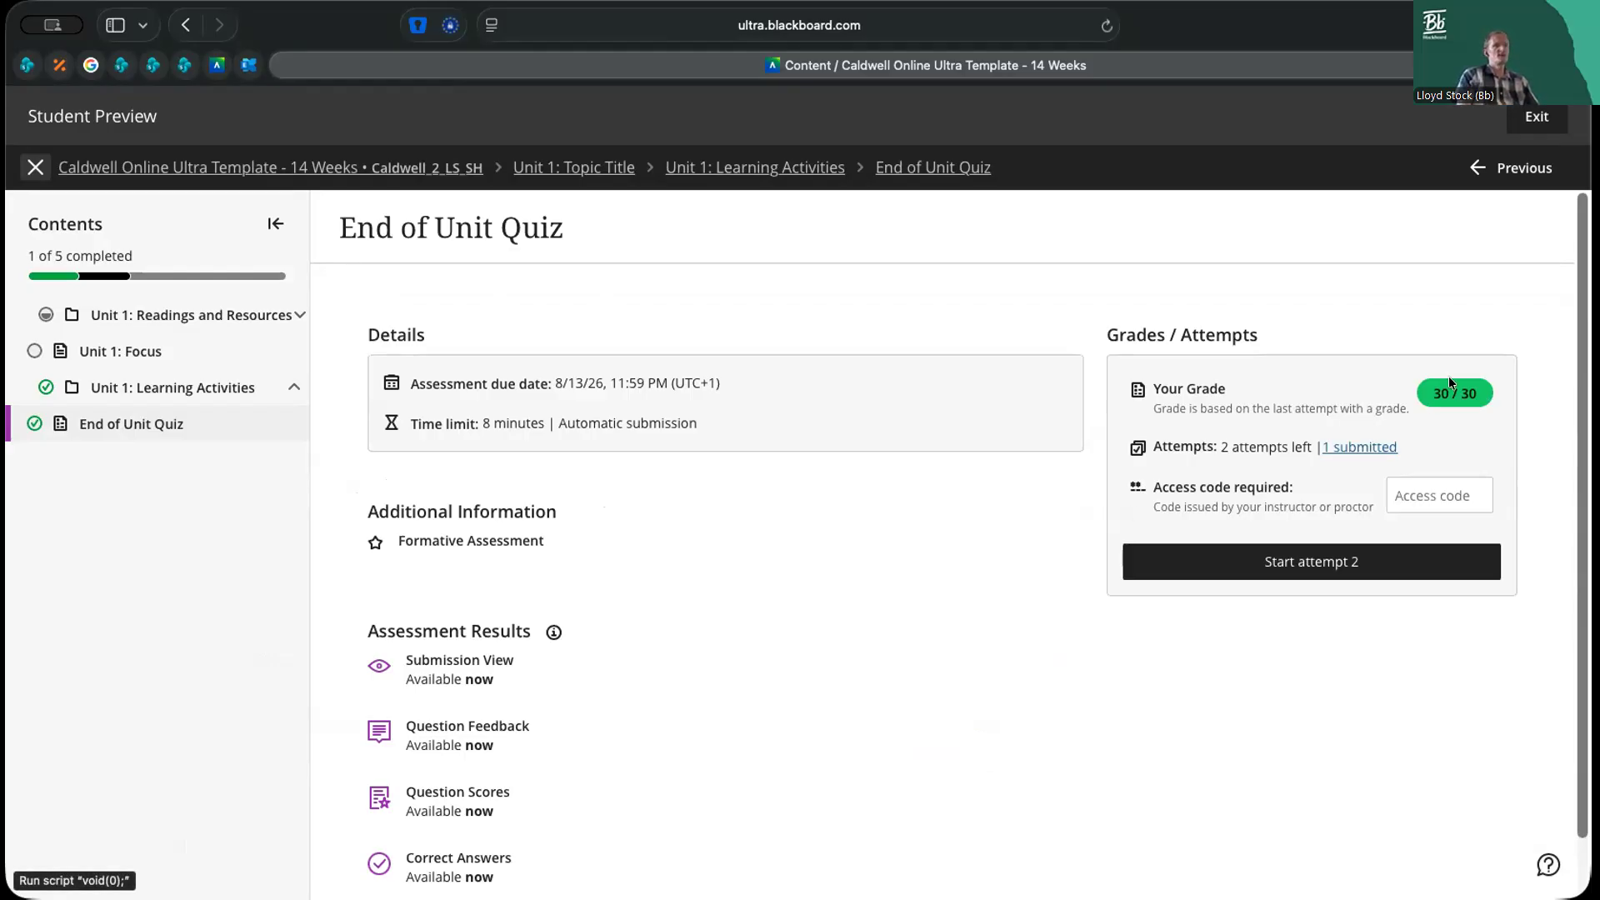
Open the submitted attempt from the quiz overview and examine the scores, correct answers and feedback for all three questions
{"action": "scroll", "coordinate": [956, 572], "scroll_direction": "down", "scroll_amount": 1}
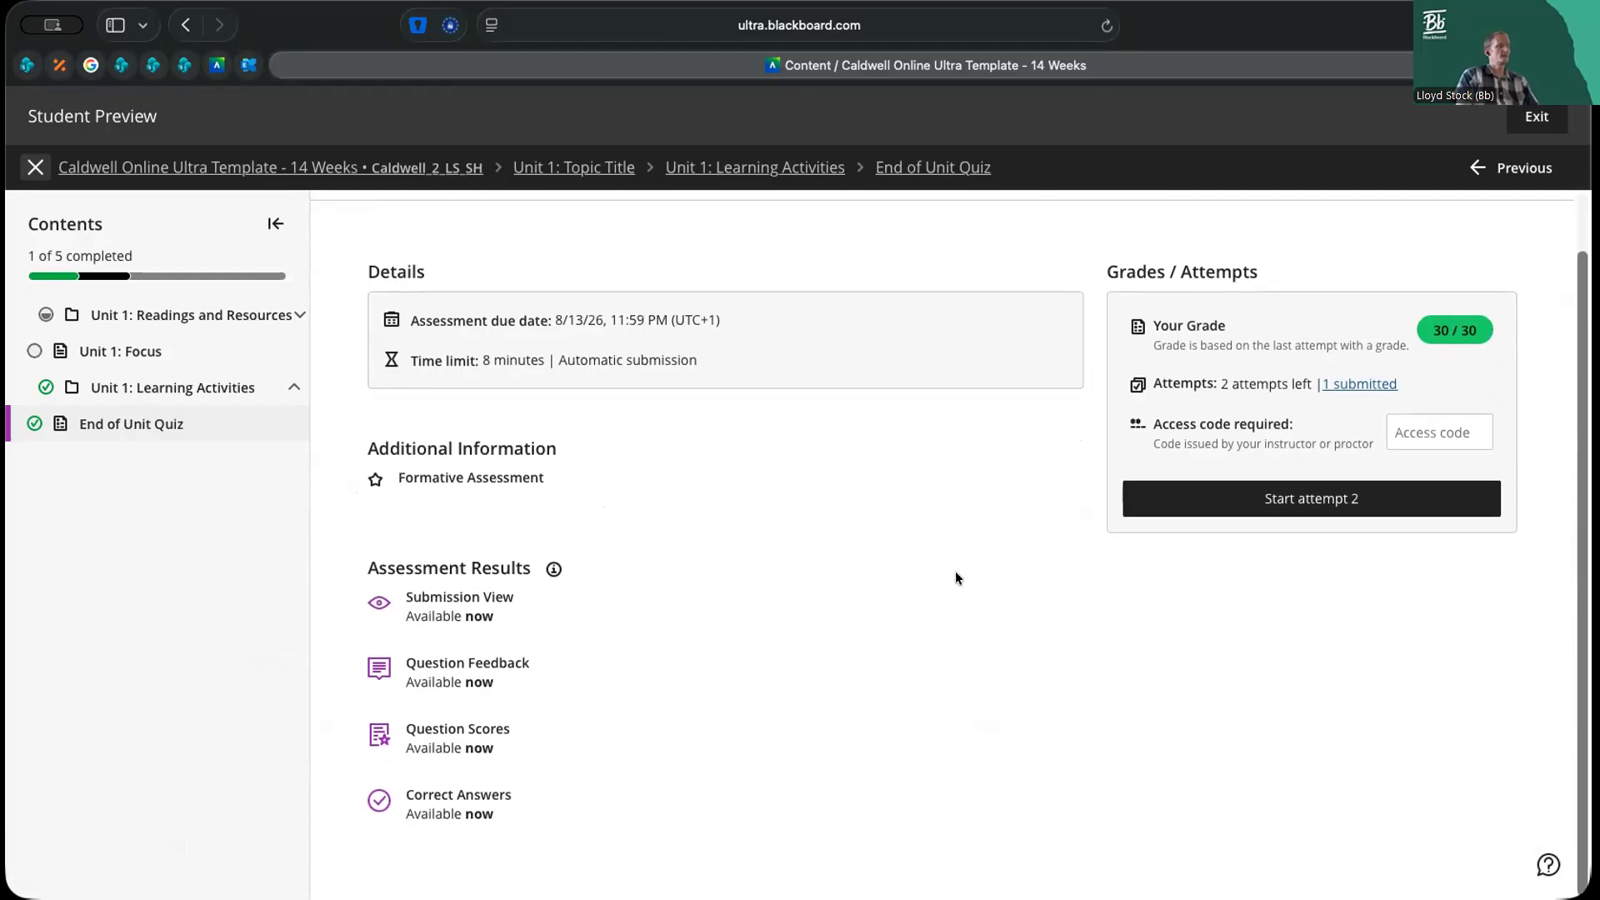
{"action": "left_click", "coordinate": [1373, 389]}
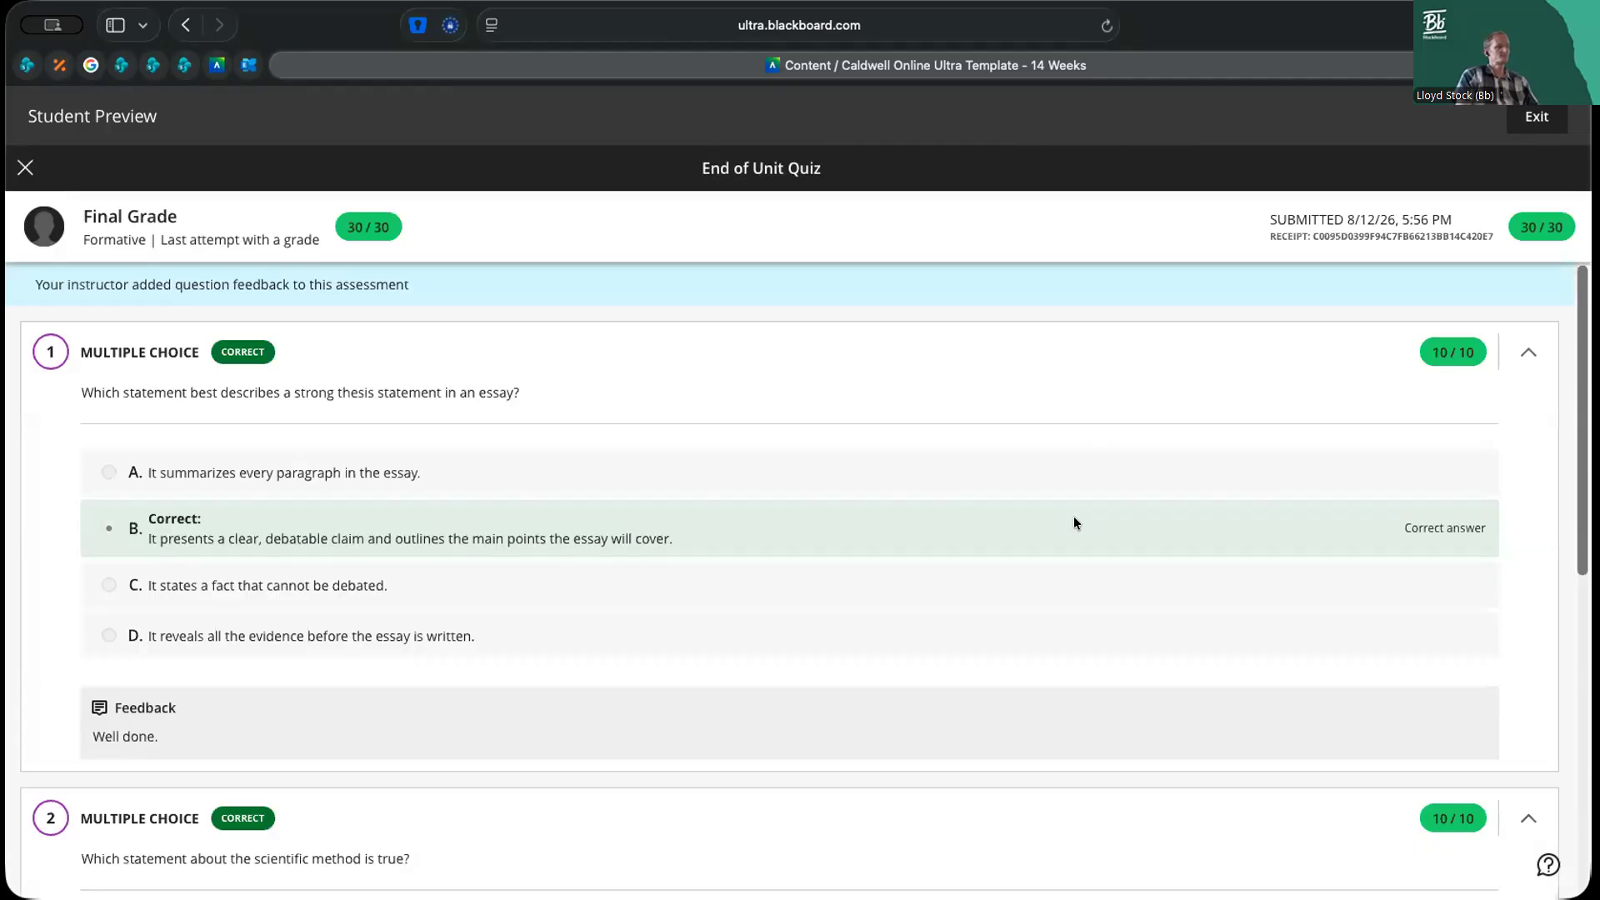
{"action": "scroll", "coordinate": [1073, 520], "scroll_direction": "down", "scroll_amount": 2}
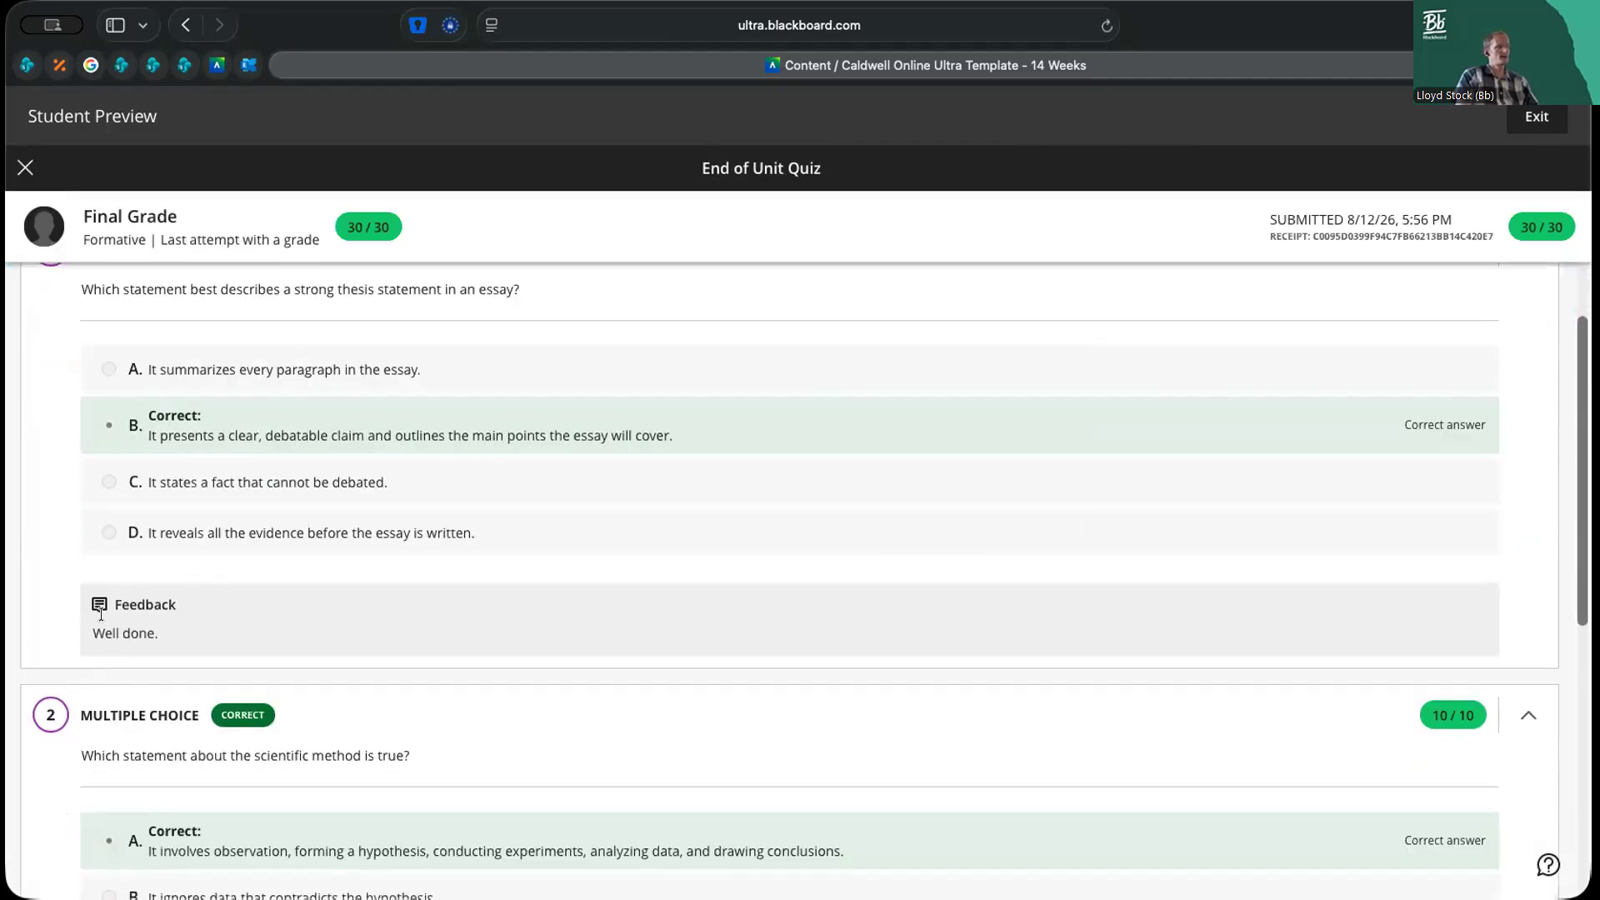
{"action": "scroll", "coordinate": [179, 639], "scroll_direction": "down", "scroll_amount": 5}
{"action": "scroll", "coordinate": [176, 638], "scroll_direction": "up", "scroll_amount": 4}
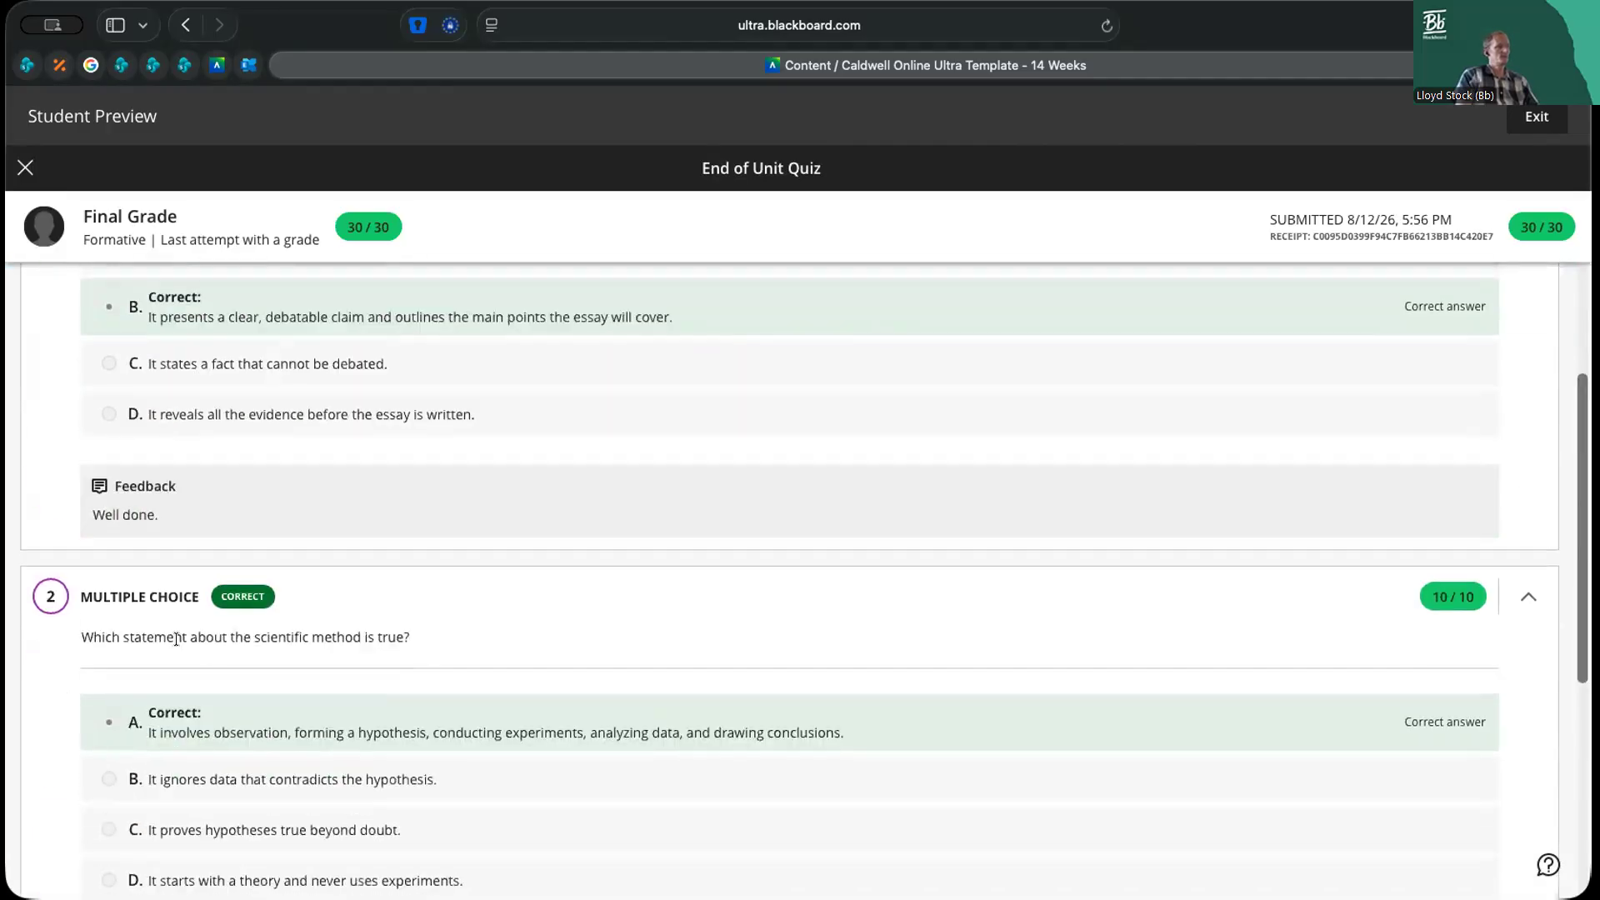
{"action": "scroll", "coordinate": [176, 638], "scroll_direction": "up", "scroll_amount": 4}
{"action": "scroll", "coordinate": [176, 638], "scroll_direction": "down", "scroll_amount": 5}
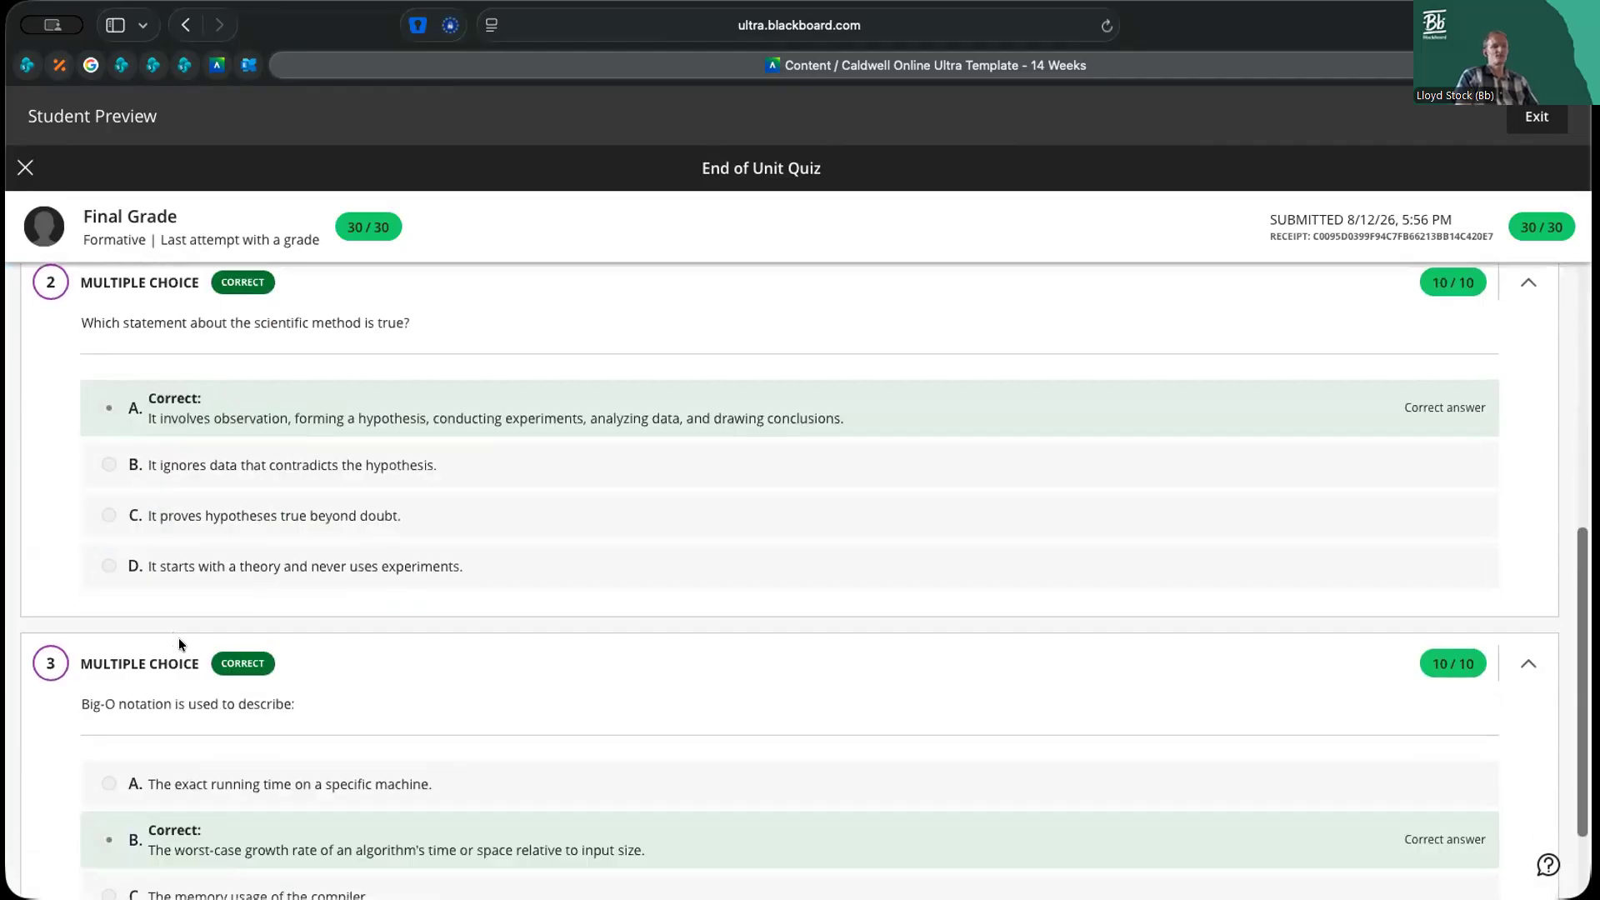
{"action": "scroll", "coordinate": [179, 637], "scroll_direction": "up", "scroll_amount": 5}
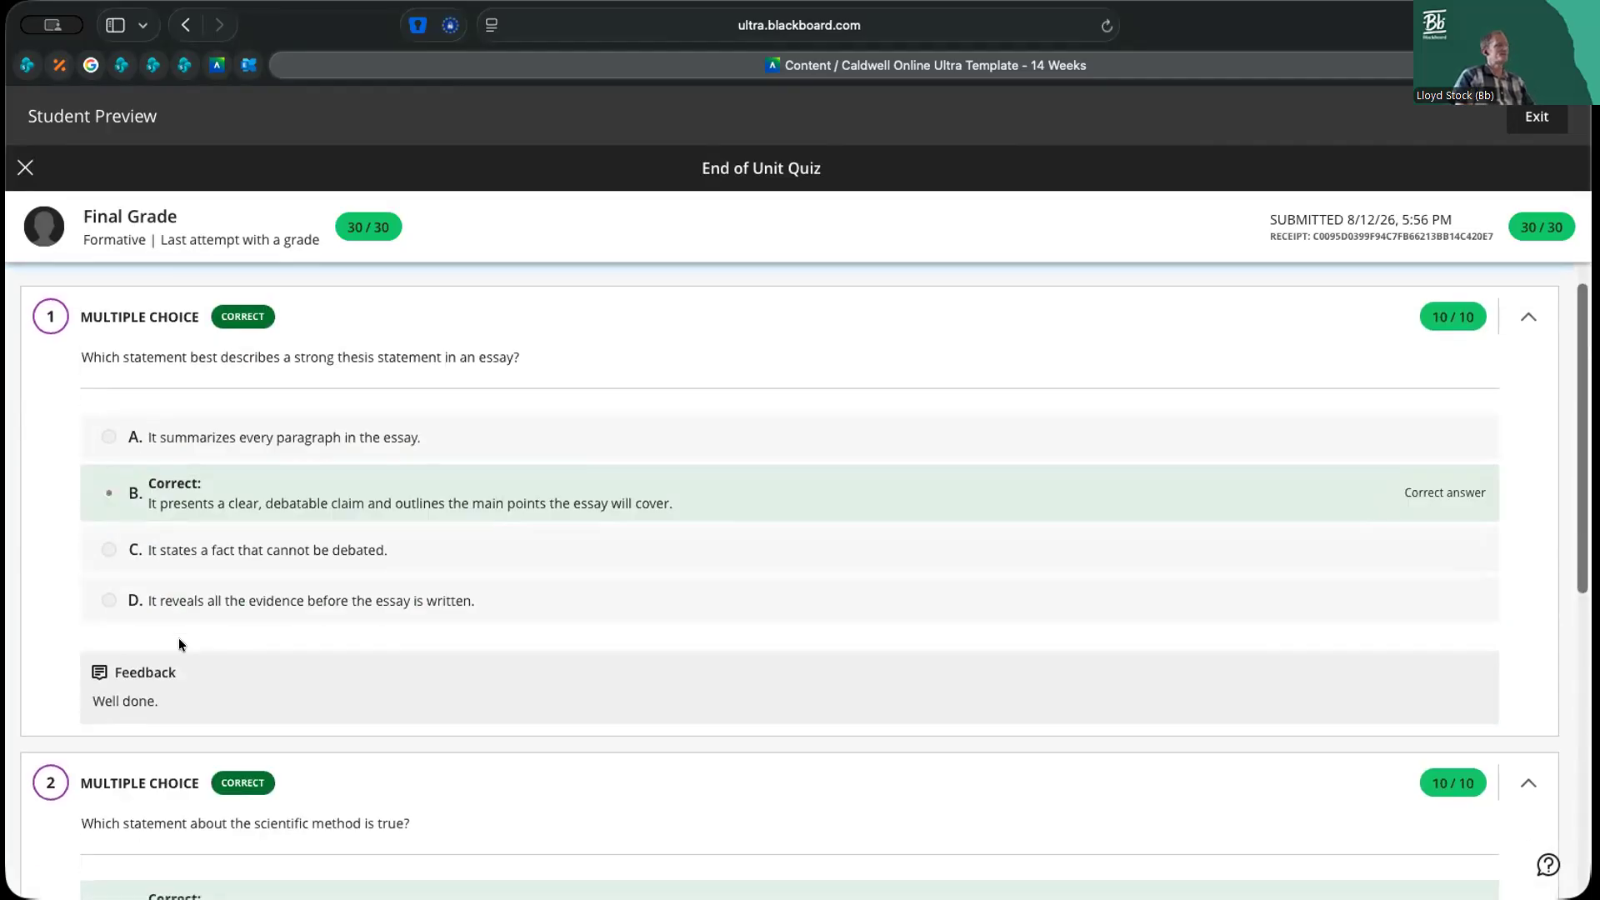
{"action": "scroll", "coordinate": [179, 637], "scroll_direction": "up", "scroll_amount": 1}
{"action": "scroll", "coordinate": [114, 738], "scroll_direction": "down", "scroll_amount": 3}
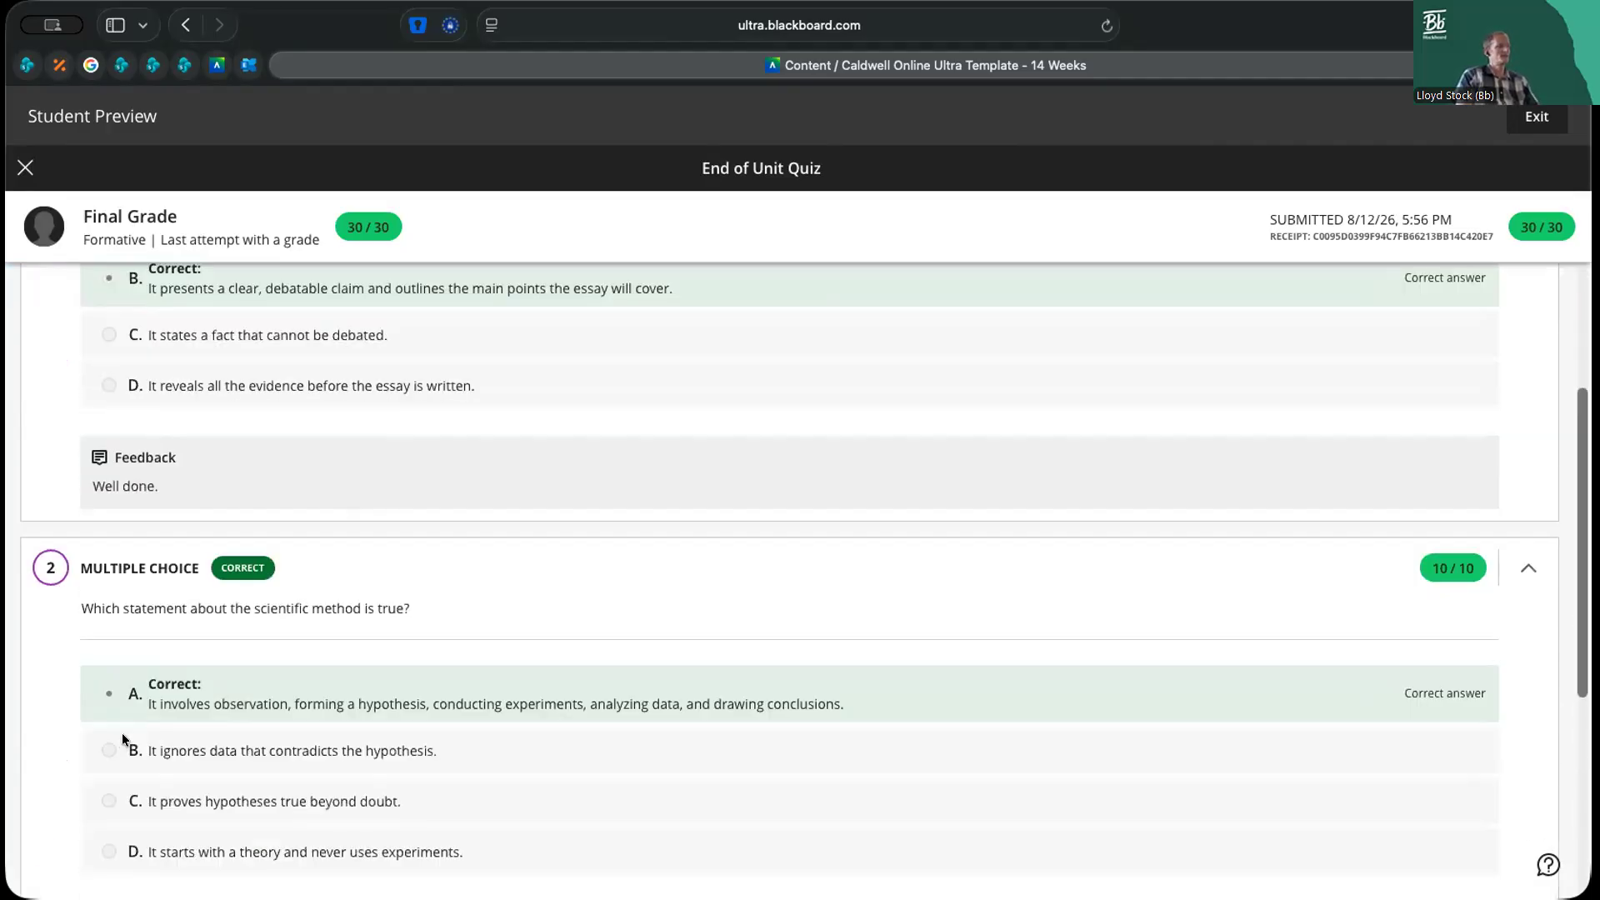
{"action": "scroll", "coordinate": [153, 462], "scroll_direction": "down", "scroll_amount": 3}
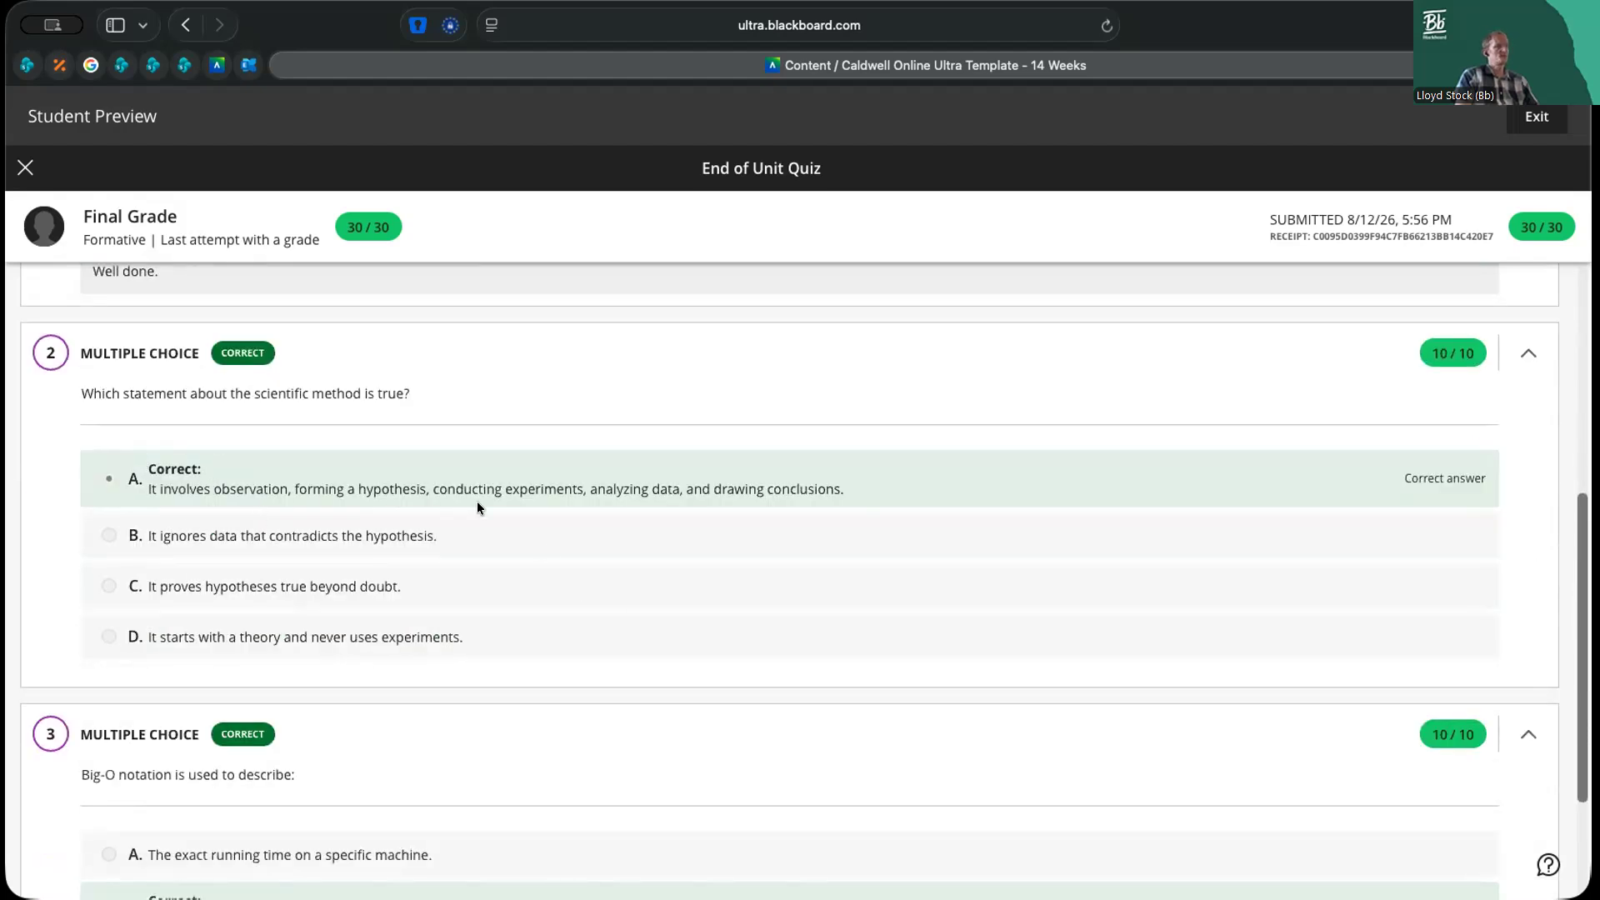
{"action": "scroll", "coordinate": [373, 533], "scroll_direction": "up", "scroll_amount": 5}
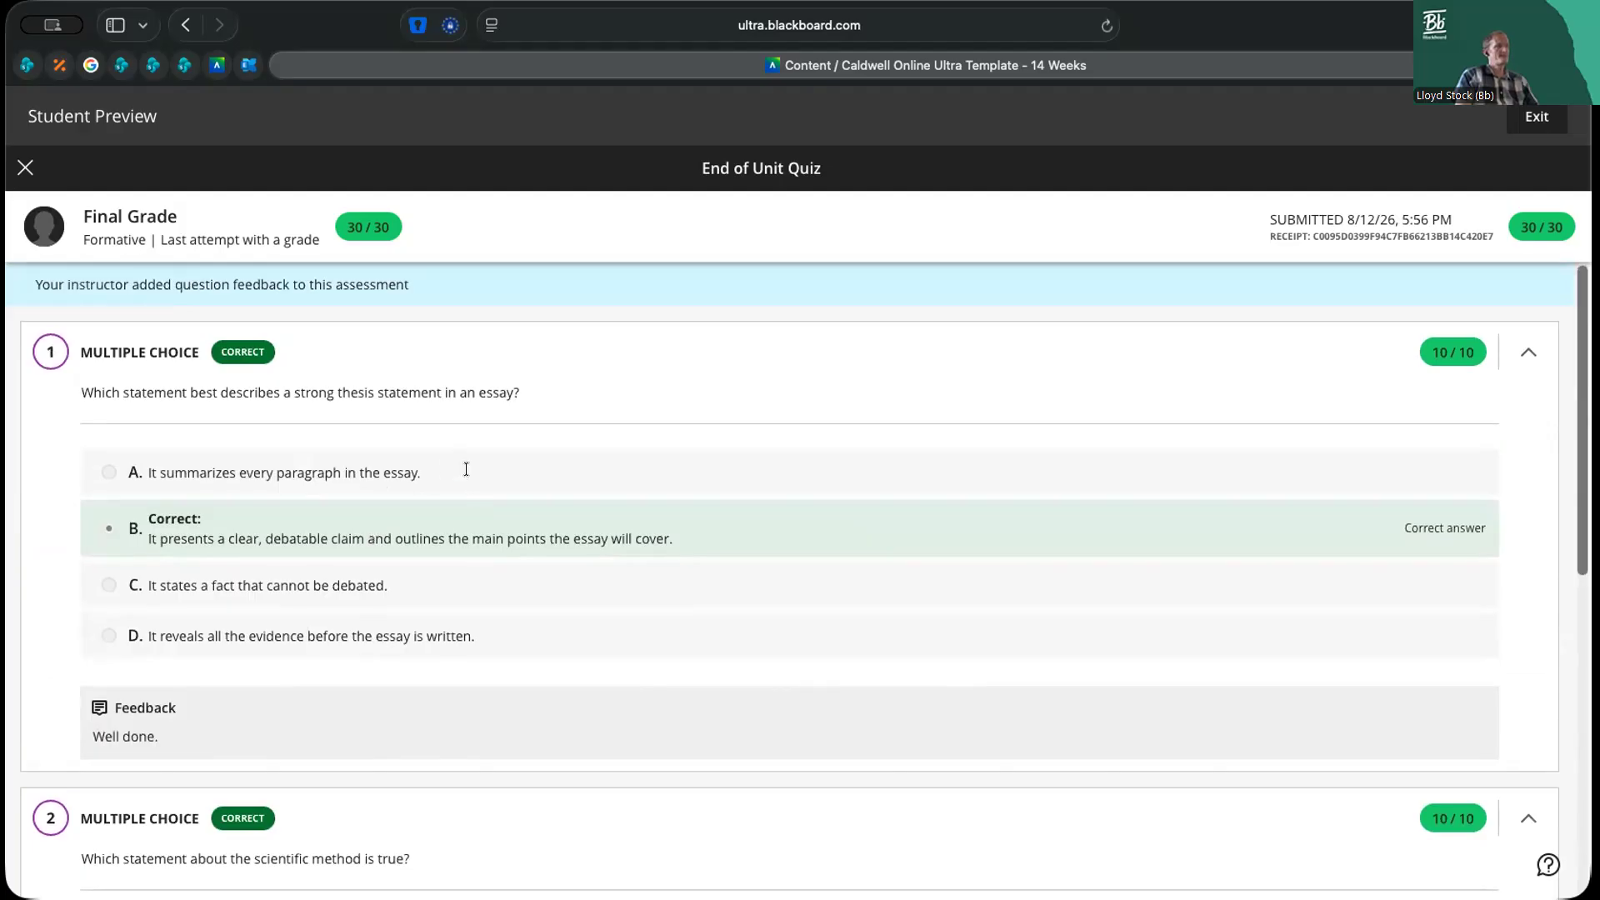
{"action": "left_click", "coordinate": [24, 167]}
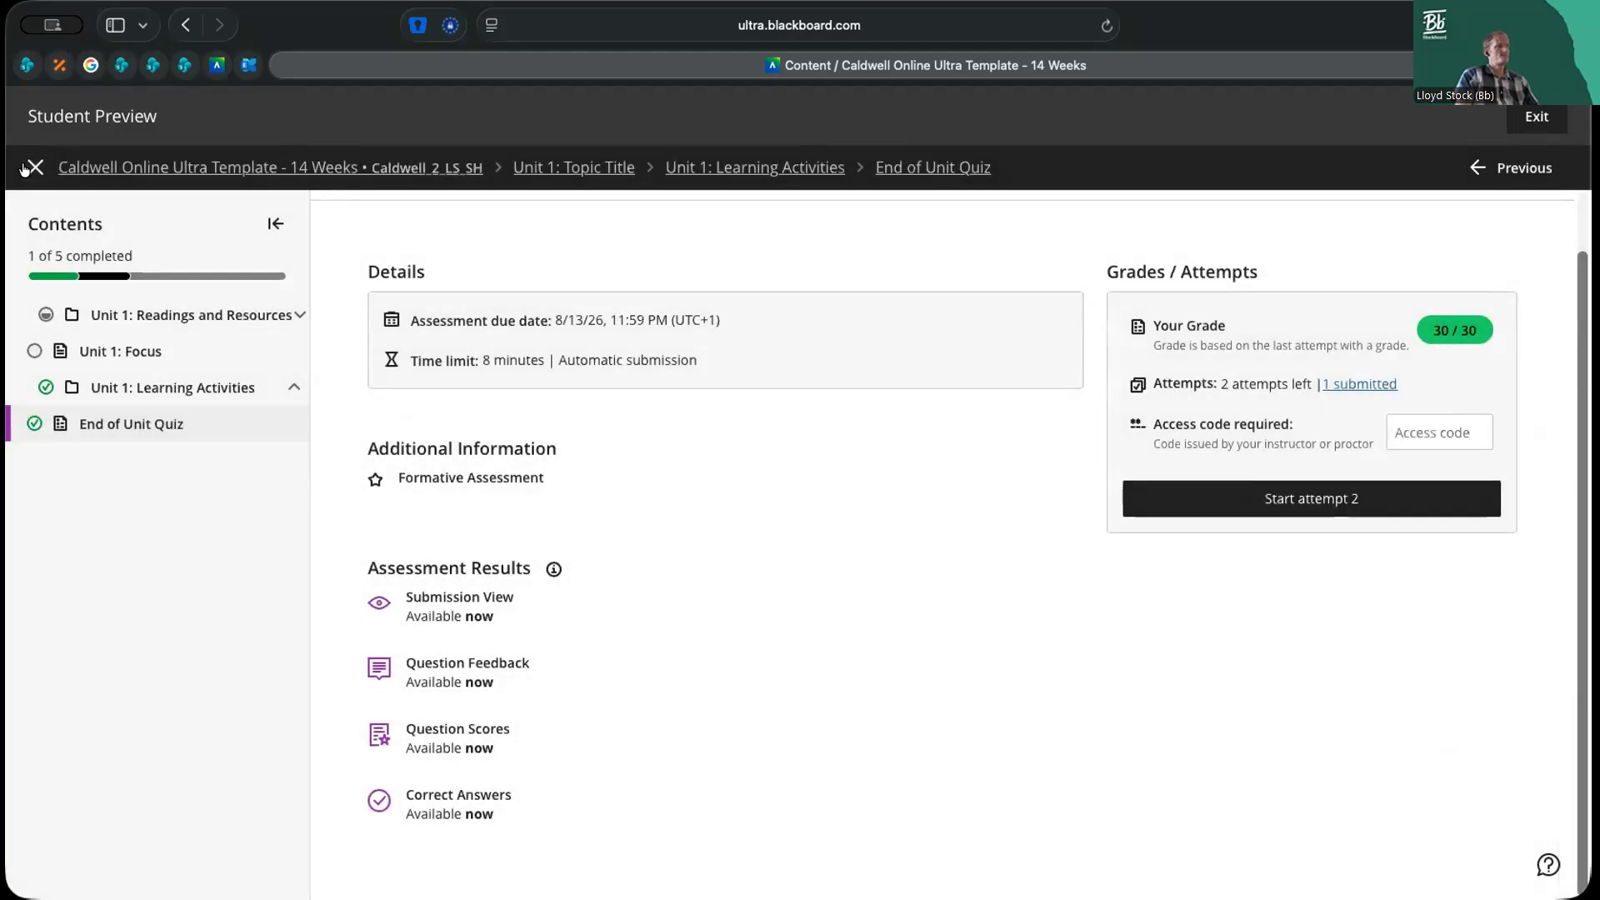
Return to the course content page and check the student's completion progress for Unit 1 and its items
{"action": "left_click", "coordinate": [32, 167]}
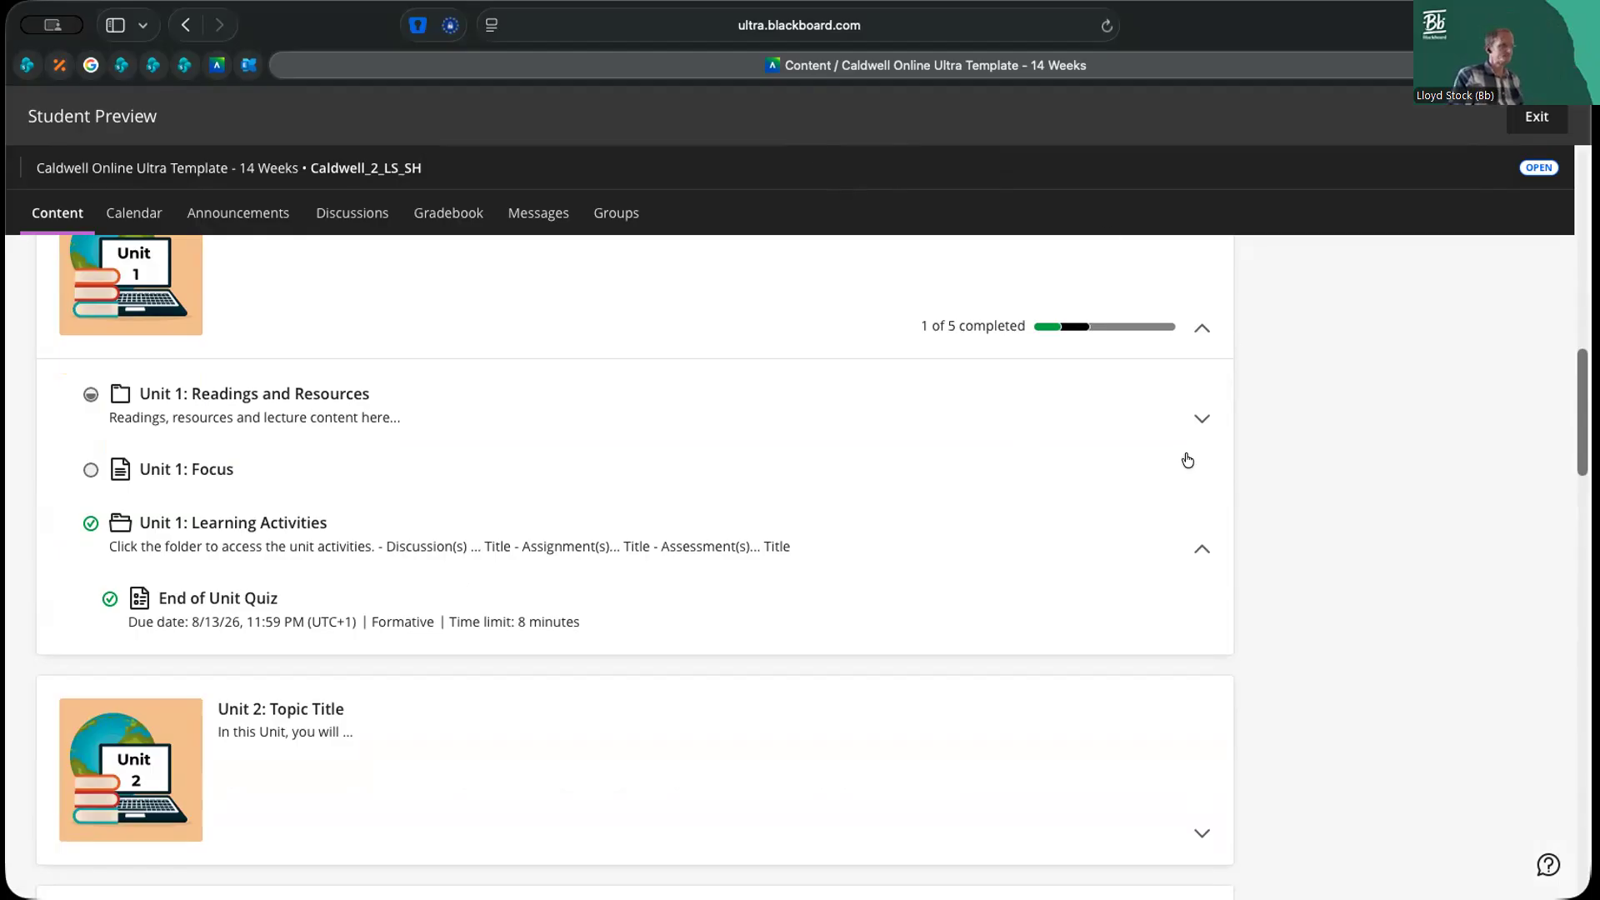
{"action": "scroll", "coordinate": [1190, 463], "scroll_direction": "up", "scroll_amount": 1}
{"action": "scroll", "coordinate": [1190, 464], "scroll_direction": "up", "scroll_amount": 2}
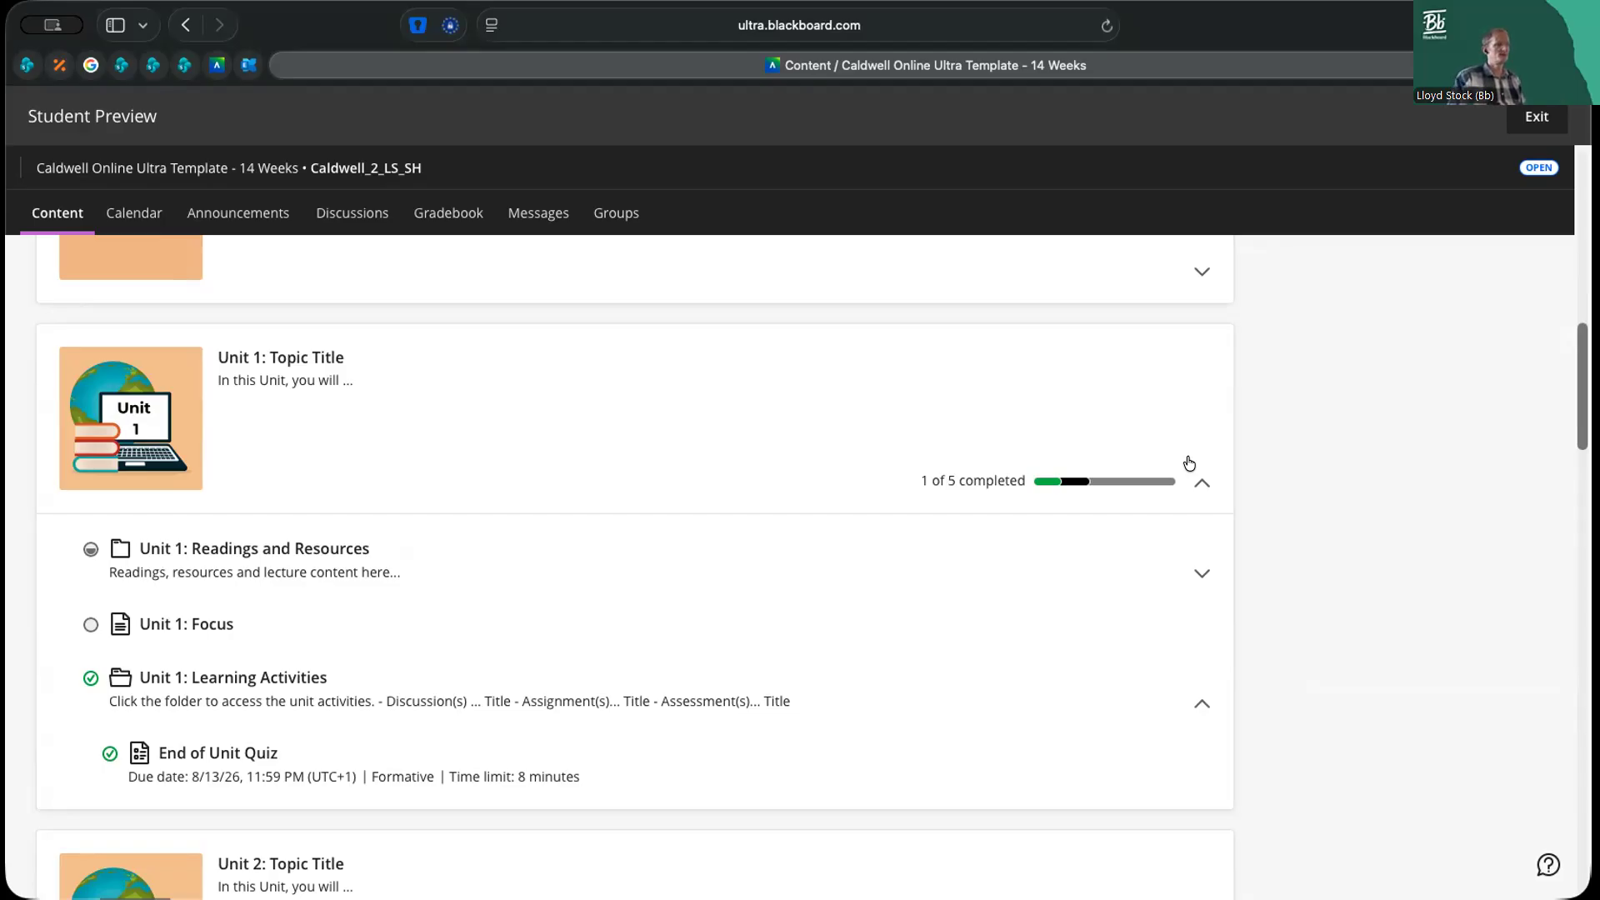
{"action": "scroll", "coordinate": [693, 679], "scroll_direction": "down", "scroll_amount": 2}
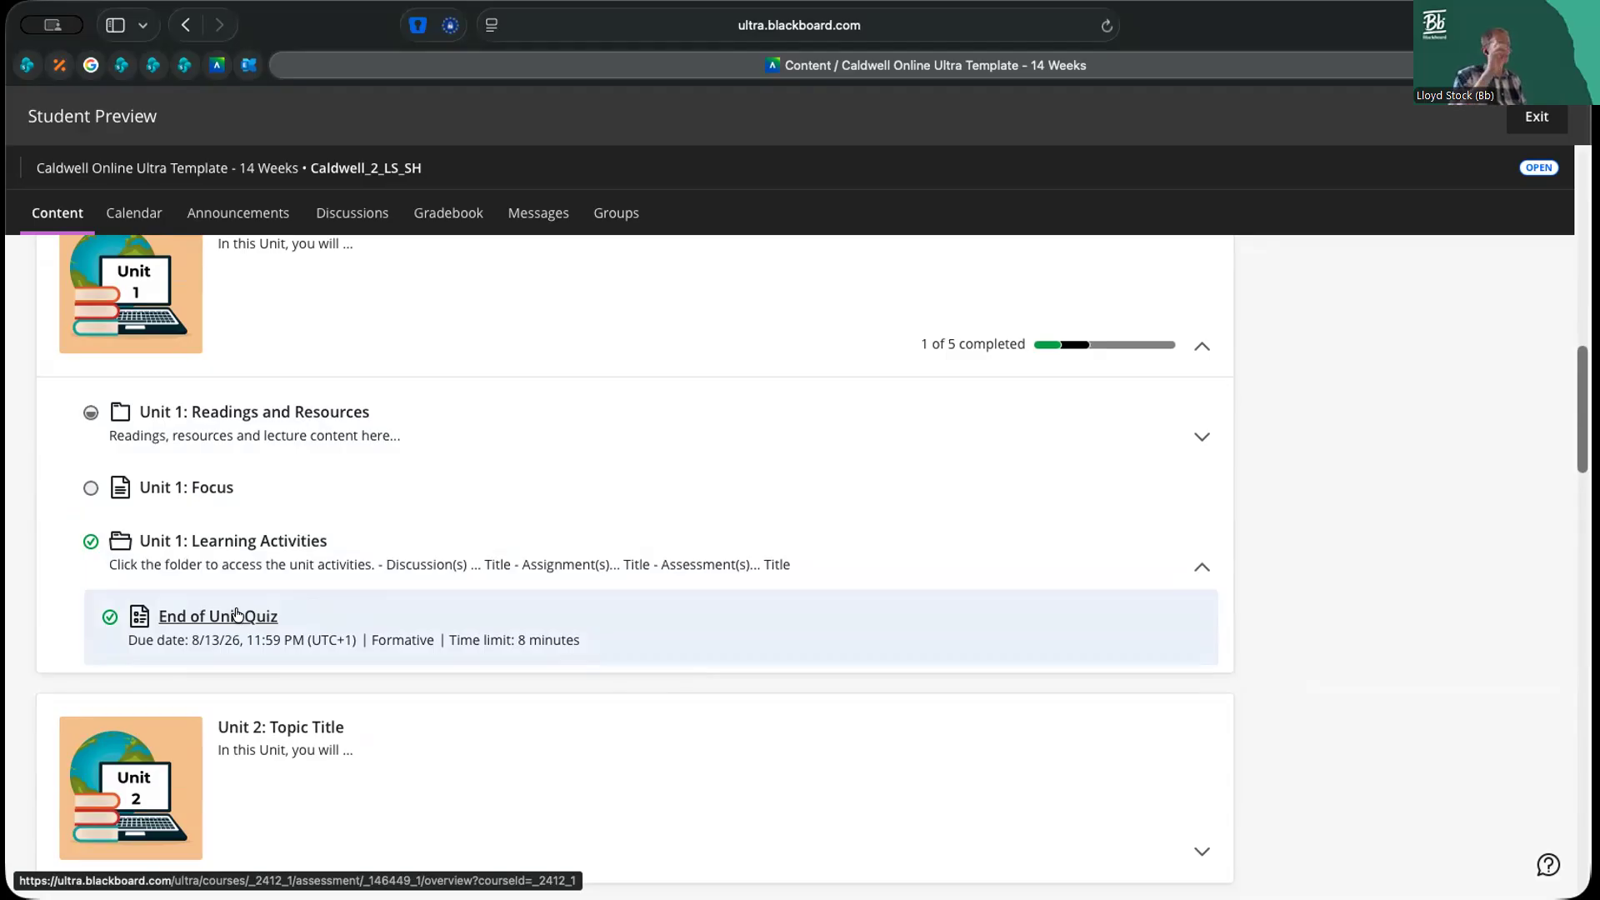
Exit Student Preview, saving the preview user, and open the End of Unit Quiz from the instructor's Unit 1: Learning Activities folder
{"action": "left_click", "coordinate": [236, 615]}
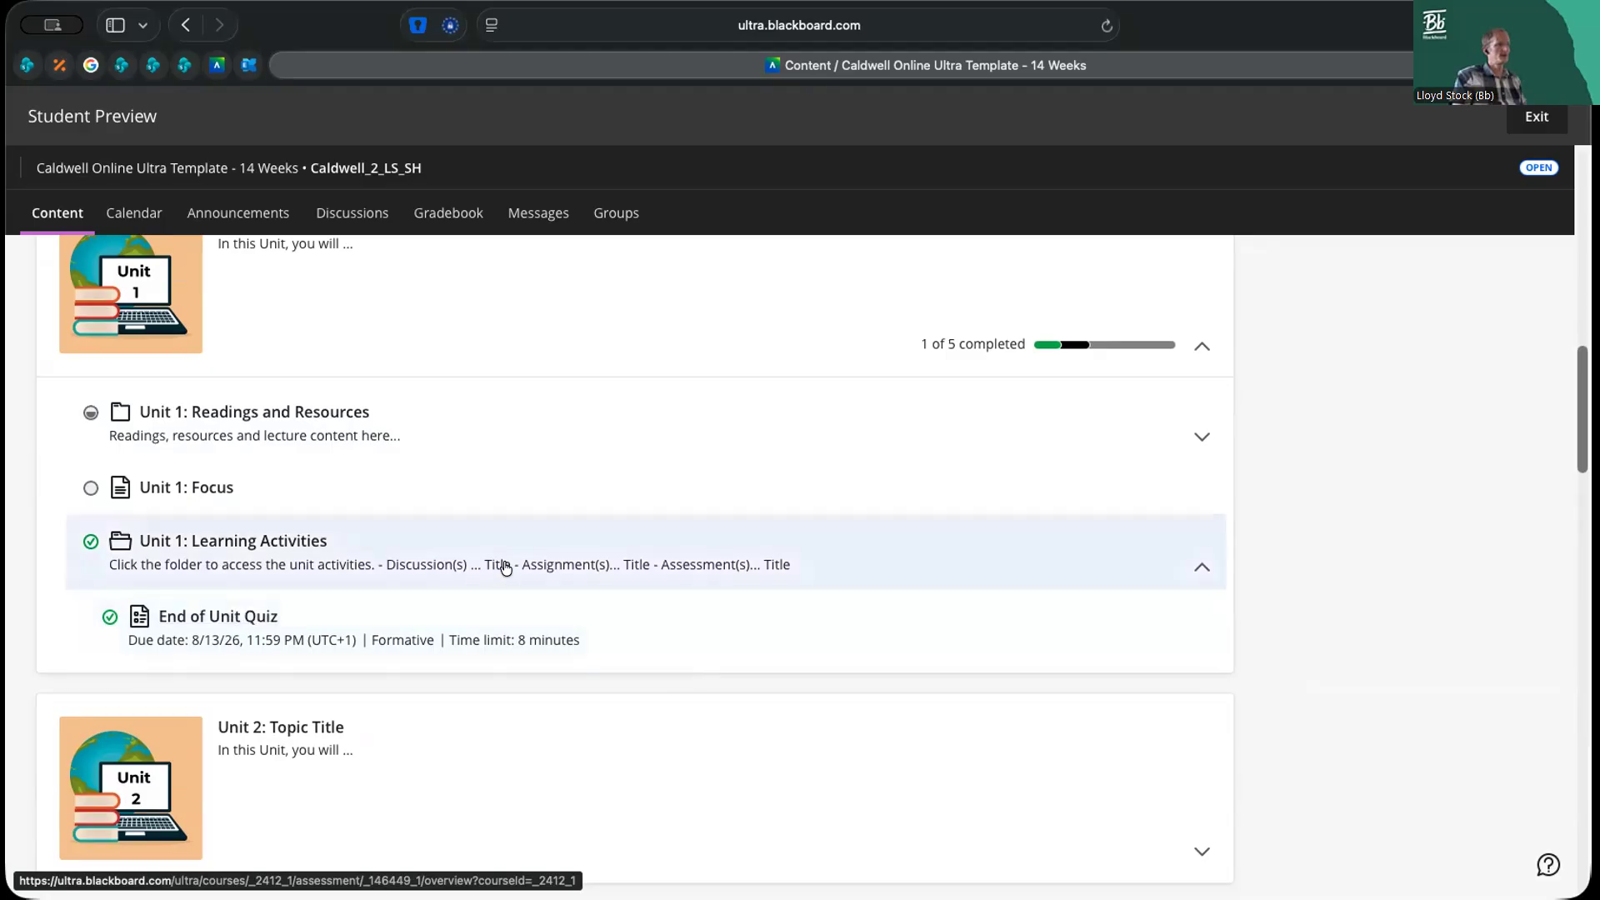
{"action": "left_click", "coordinate": [1552, 114]}
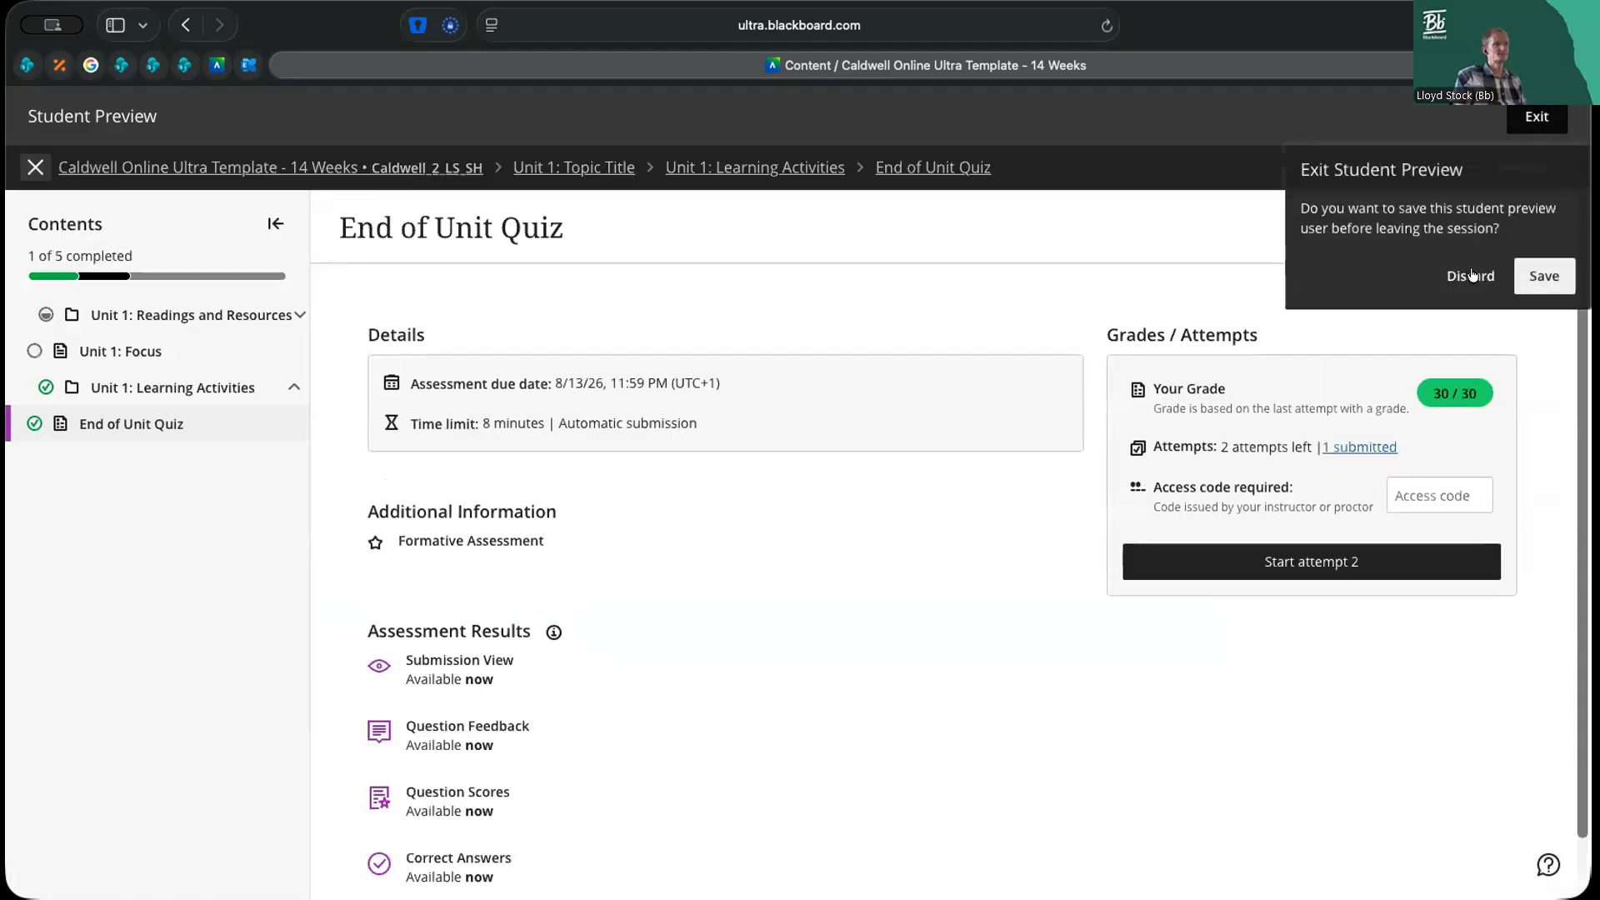
{"action": "left_click", "coordinate": [1545, 275]}
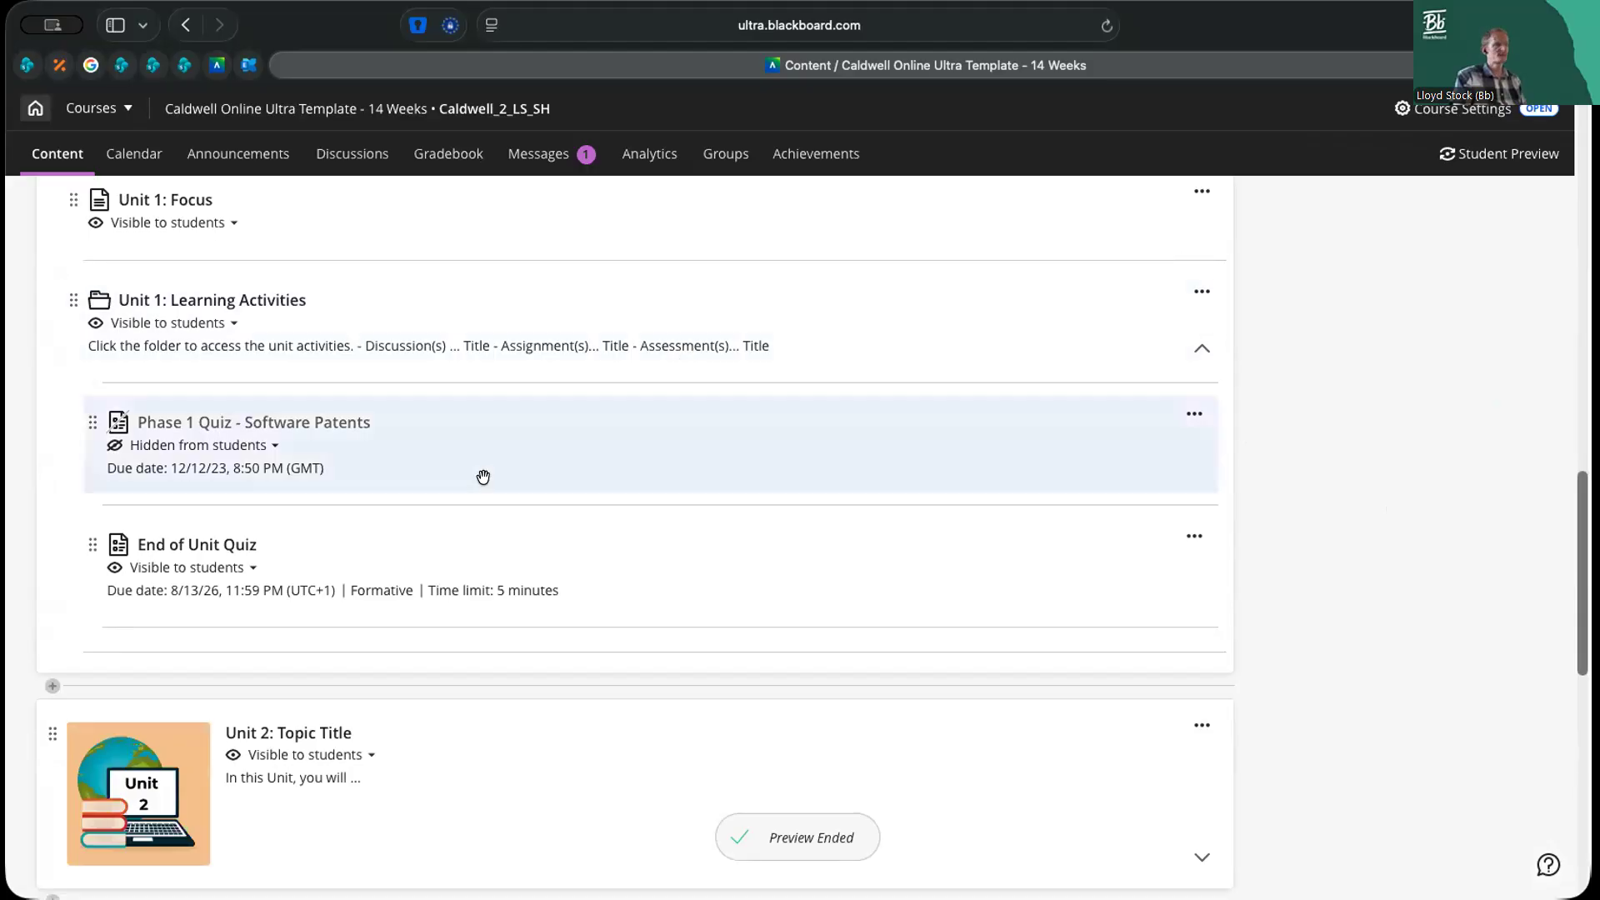
{"action": "left_click", "coordinate": [200, 542]}
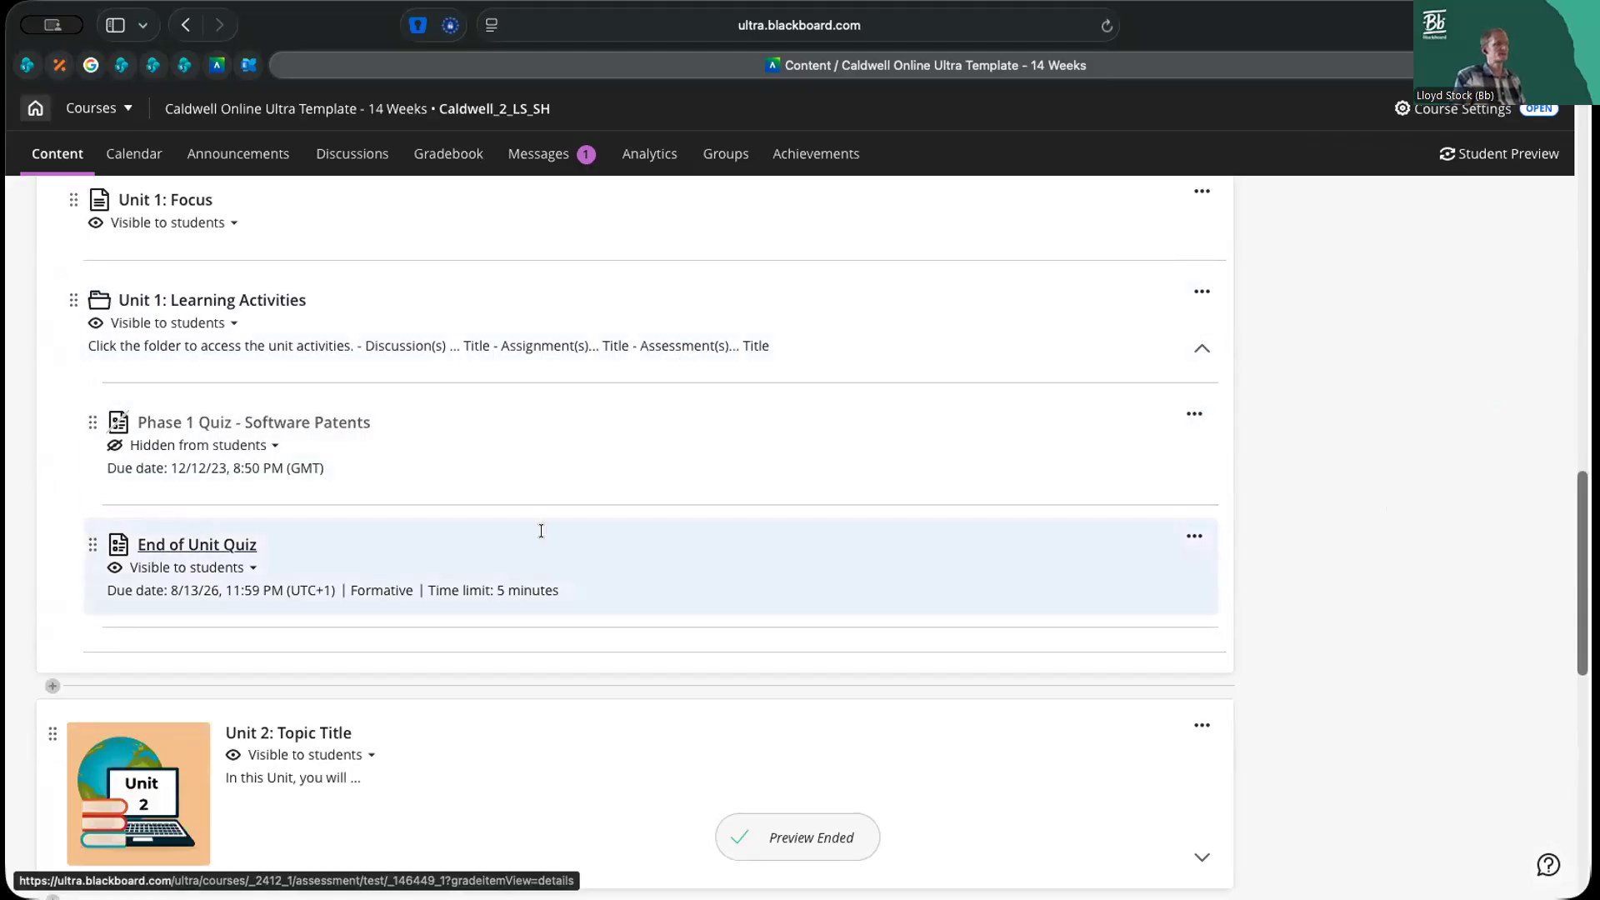
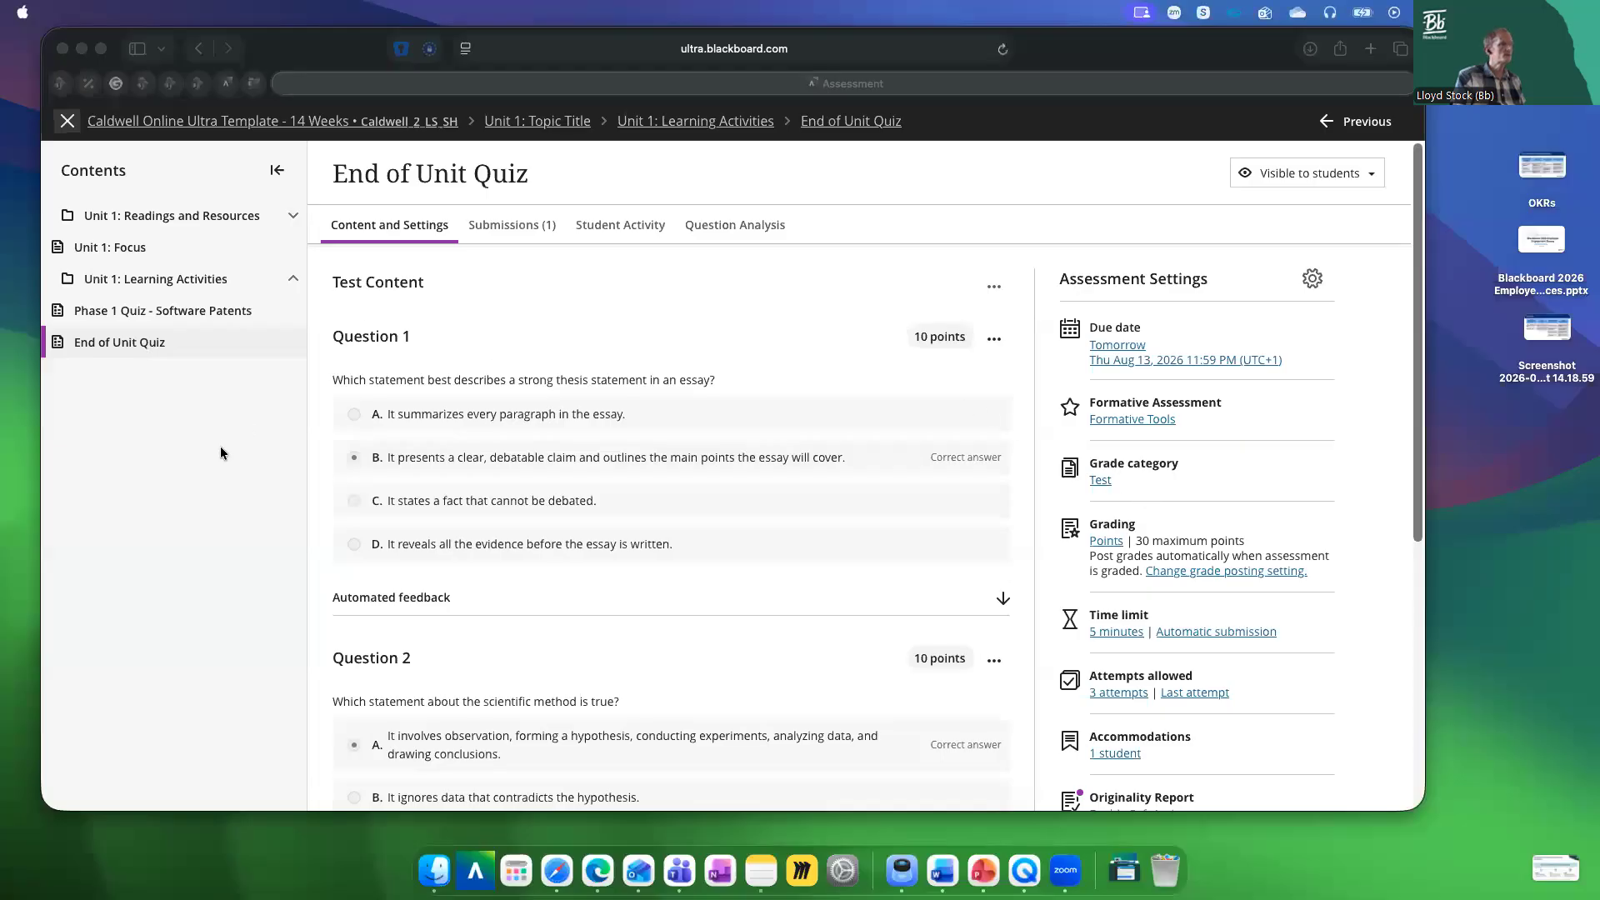
Open the End of Unit Quiz's Question Analysis and examine the test summary, discrimination, difficulty and Test Questions sections
{"action": "left_click", "coordinate": [220, 447]}
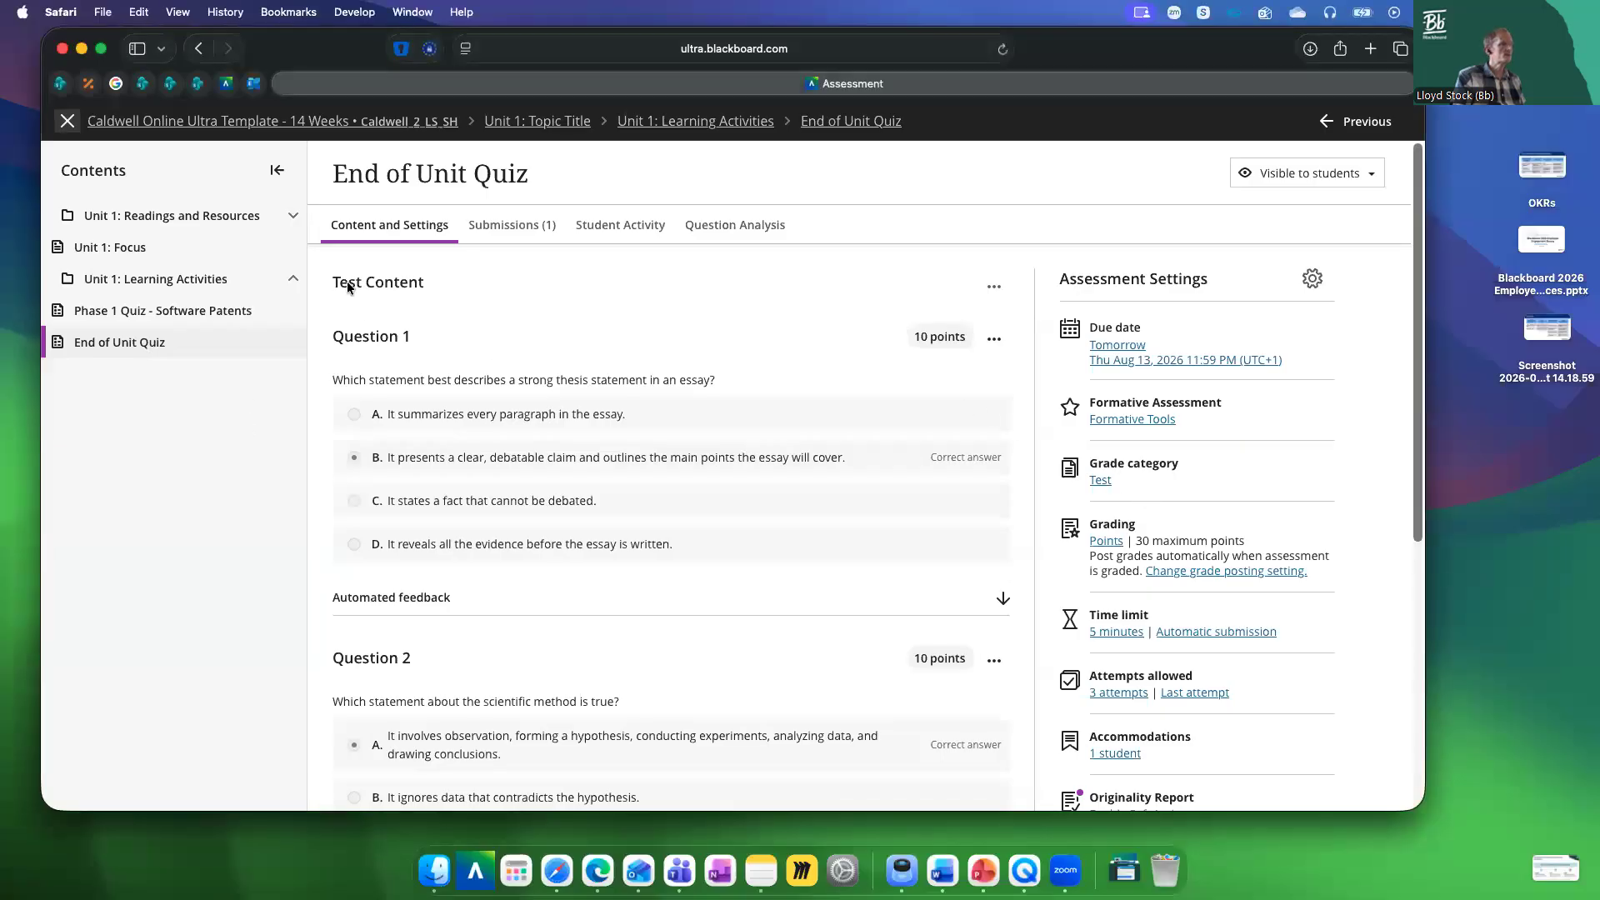
{"action": "left_click", "coordinate": [757, 233]}
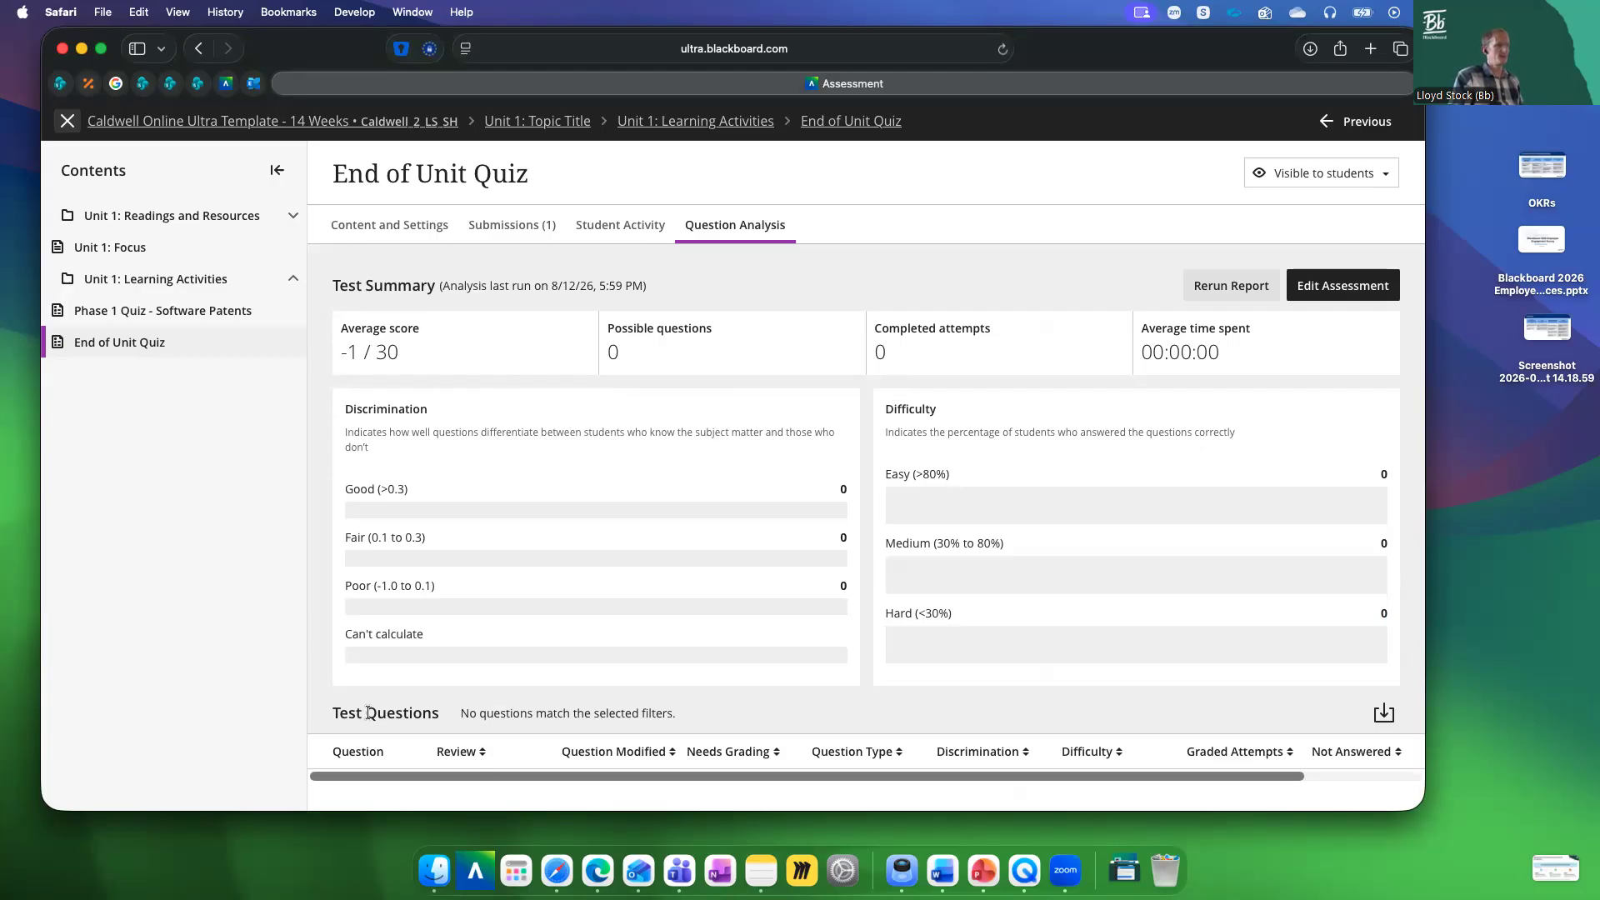
{"action": "left_click_drag", "start_coordinate": [334, 714], "coordinate": [435, 714]}
{"action": "left_click", "coordinate": [455, 710]}
Open Question 1 for Edit/Regrade and try marking "It states a fact that cannot be debated." as the only correct answer
{"action": "left_click", "coordinate": [1344, 286]}
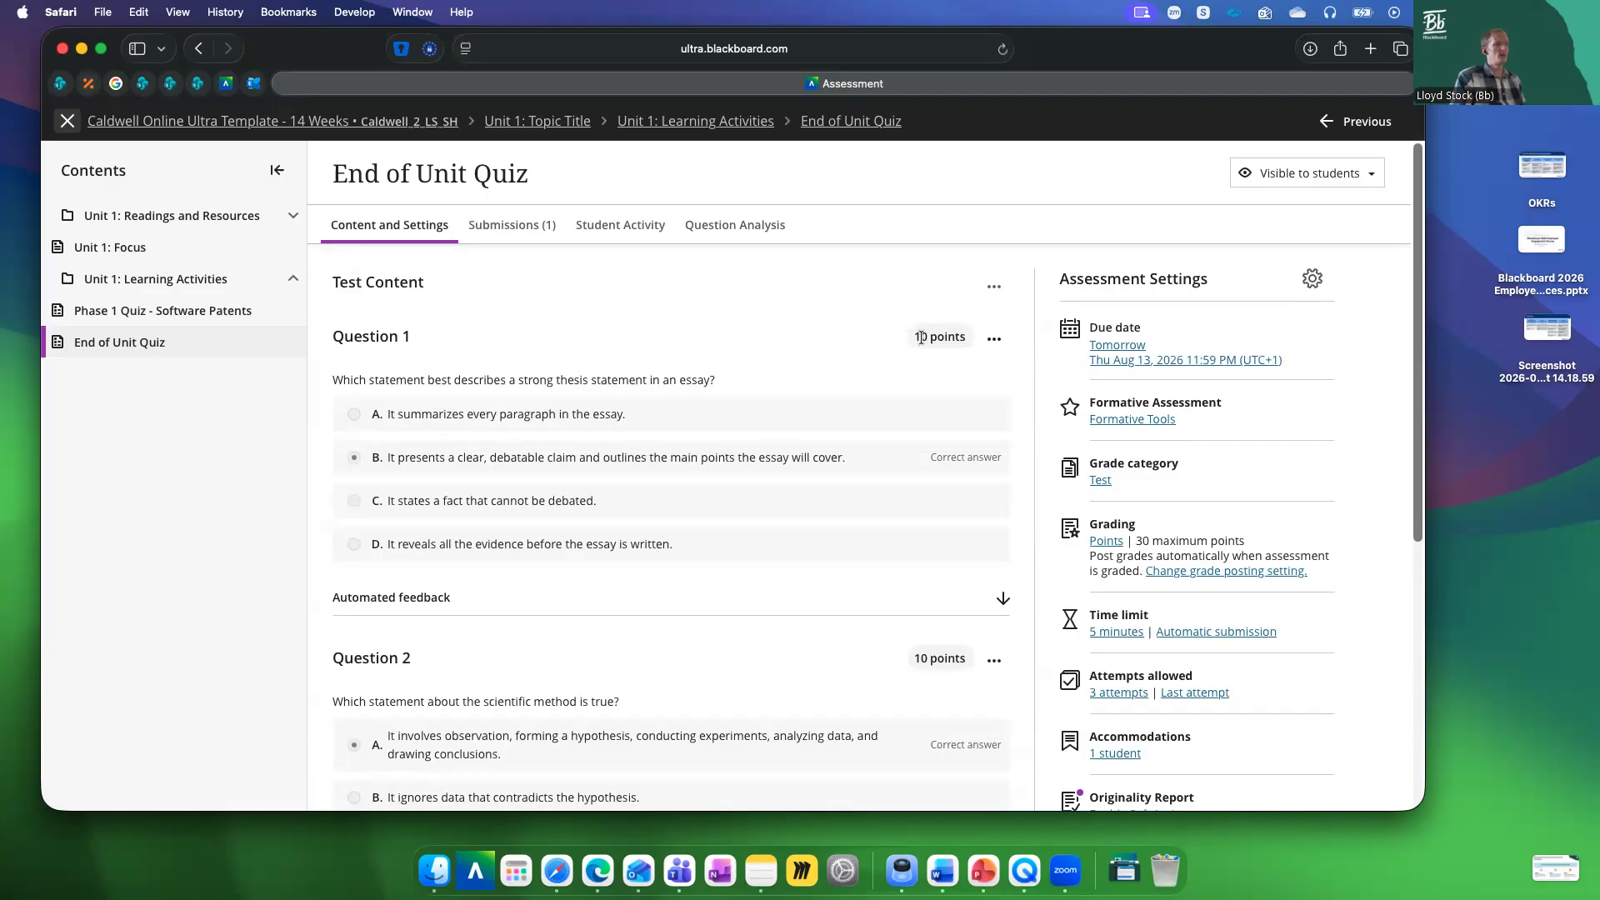
{"action": "left_click", "coordinate": [995, 338]}
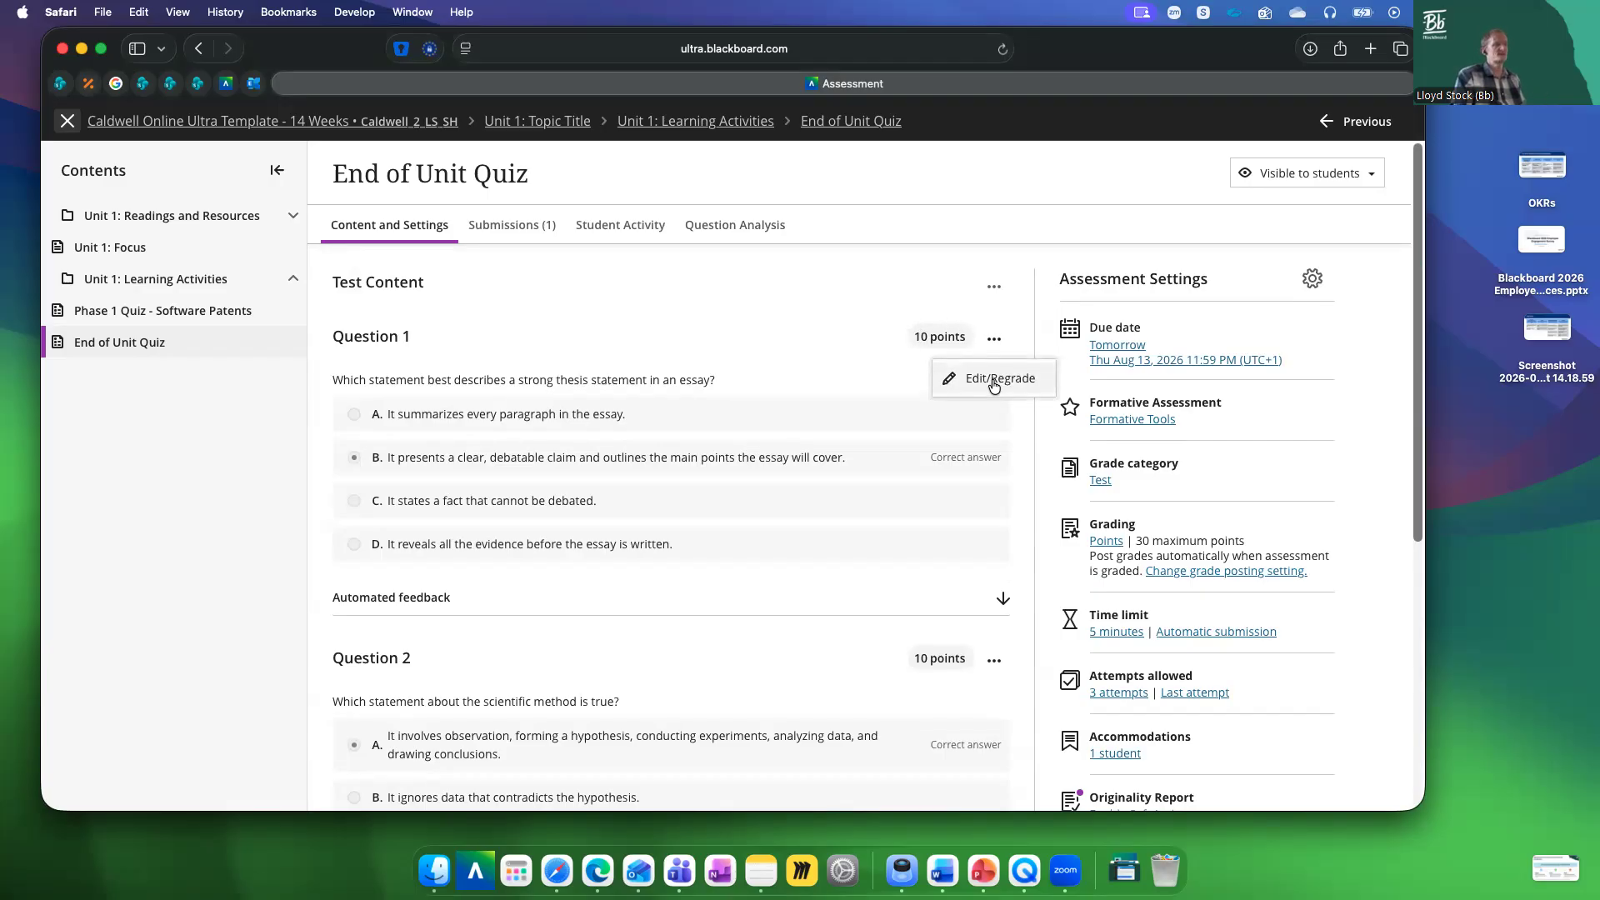
{"action": "left_click", "coordinate": [994, 382]}
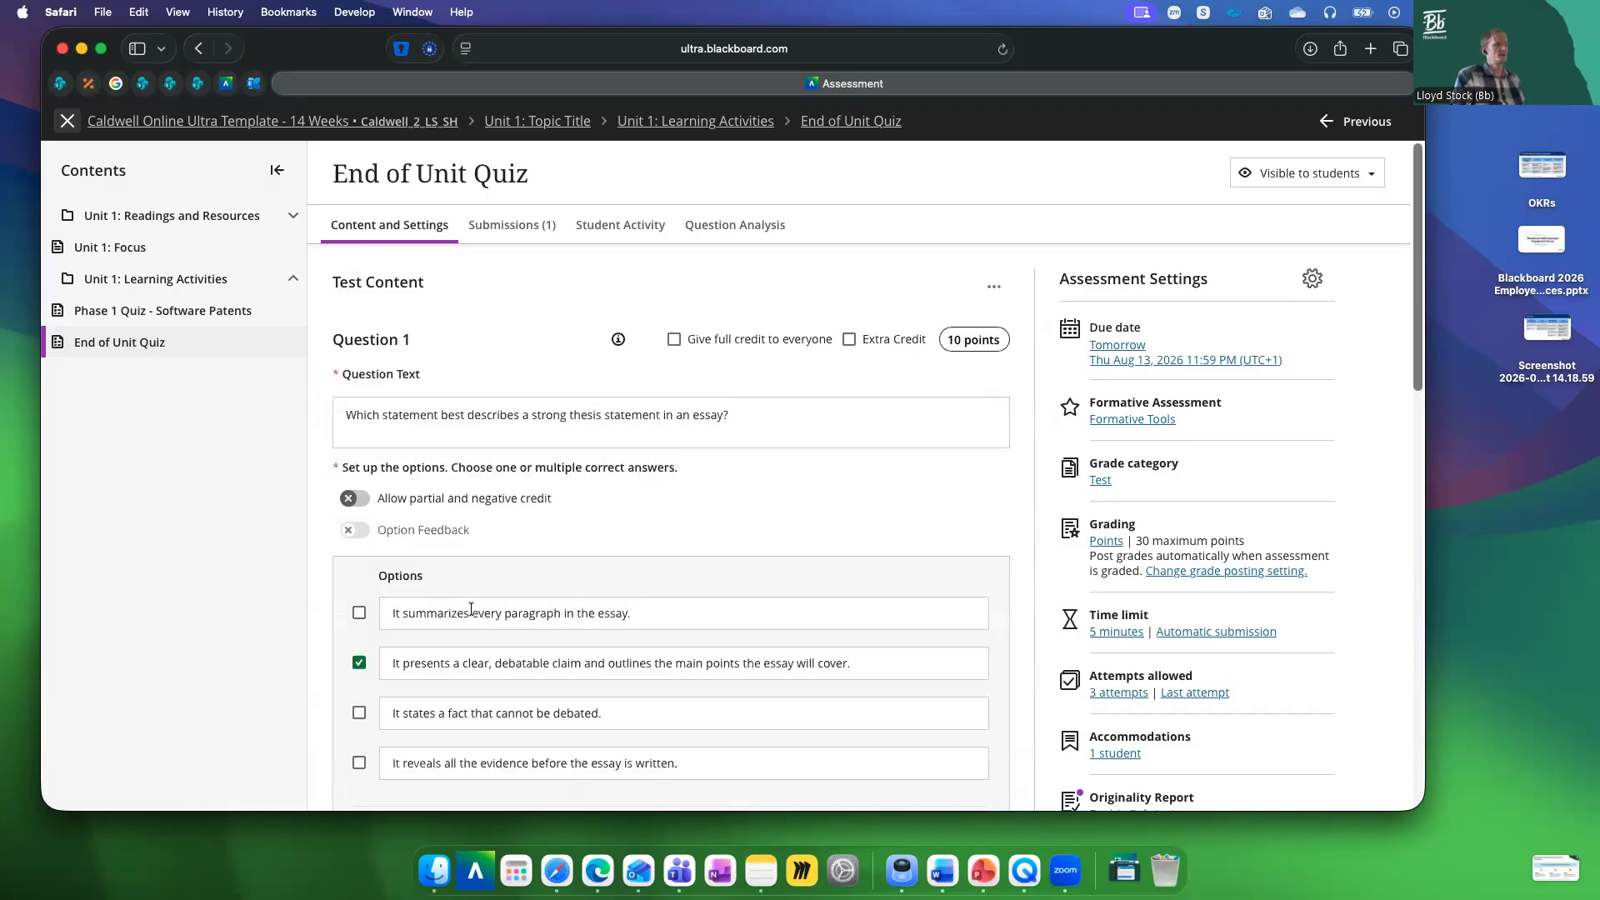
{"action": "scroll", "coordinate": [471, 609], "scroll_direction": "down", "scroll_amount": 3}
{"action": "left_click", "coordinate": [359, 712]}
{"action": "left_click", "coordinate": [360, 663]}
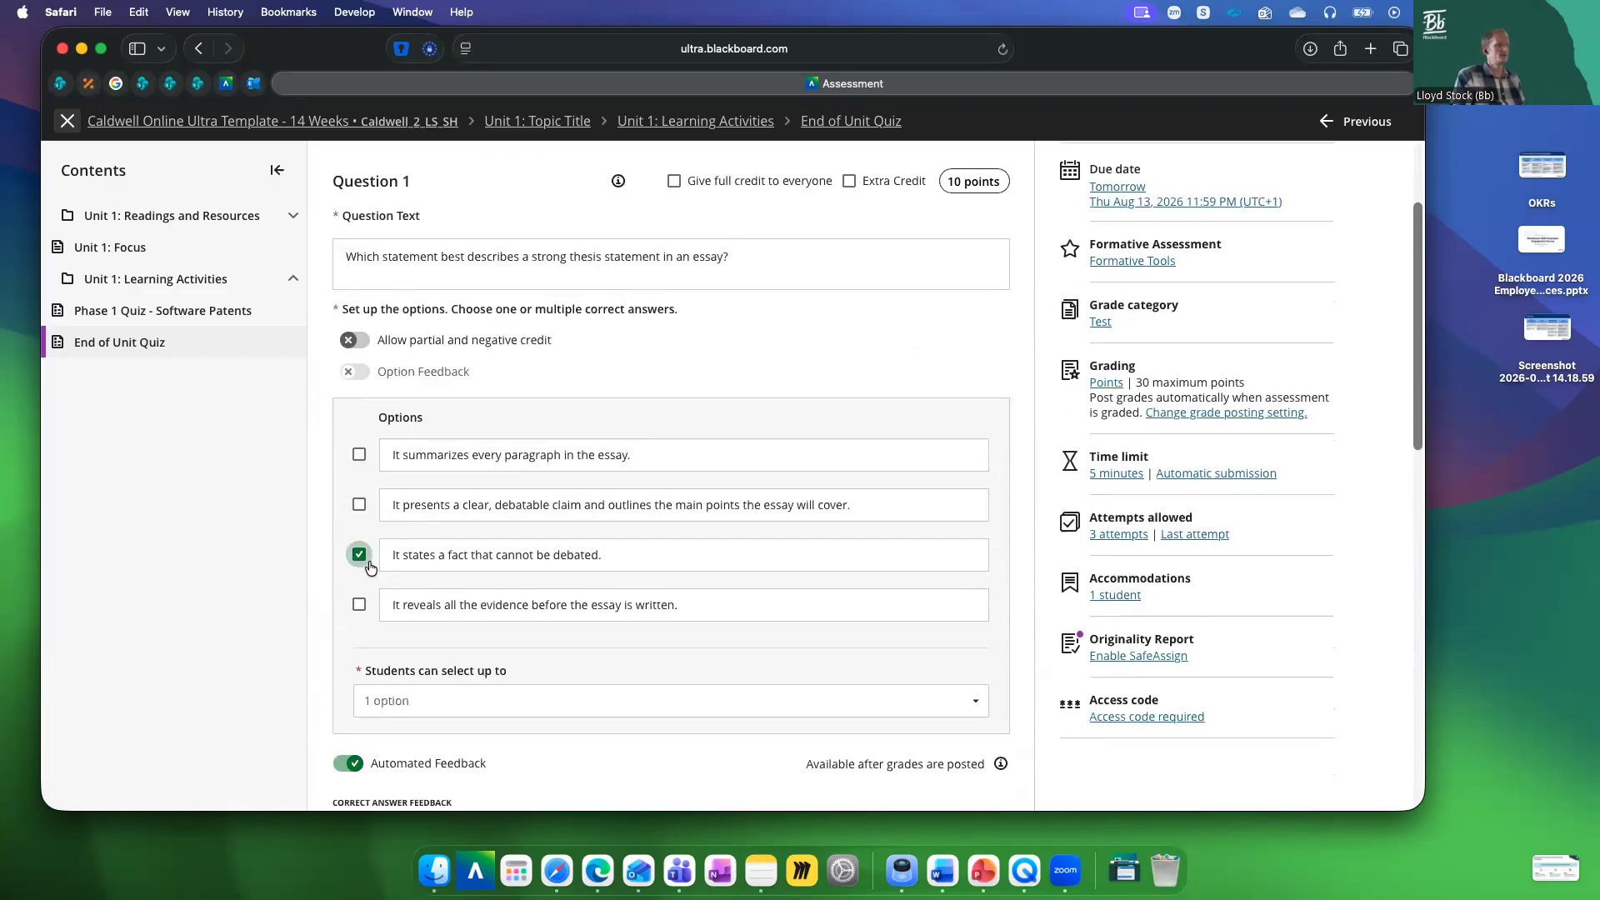
Restore "It presents a clear, debatable claim and outlines the main points the essay will cover." as Question 1's correct answer and cancel the edit
{"action": "left_click", "coordinate": [360, 505]}
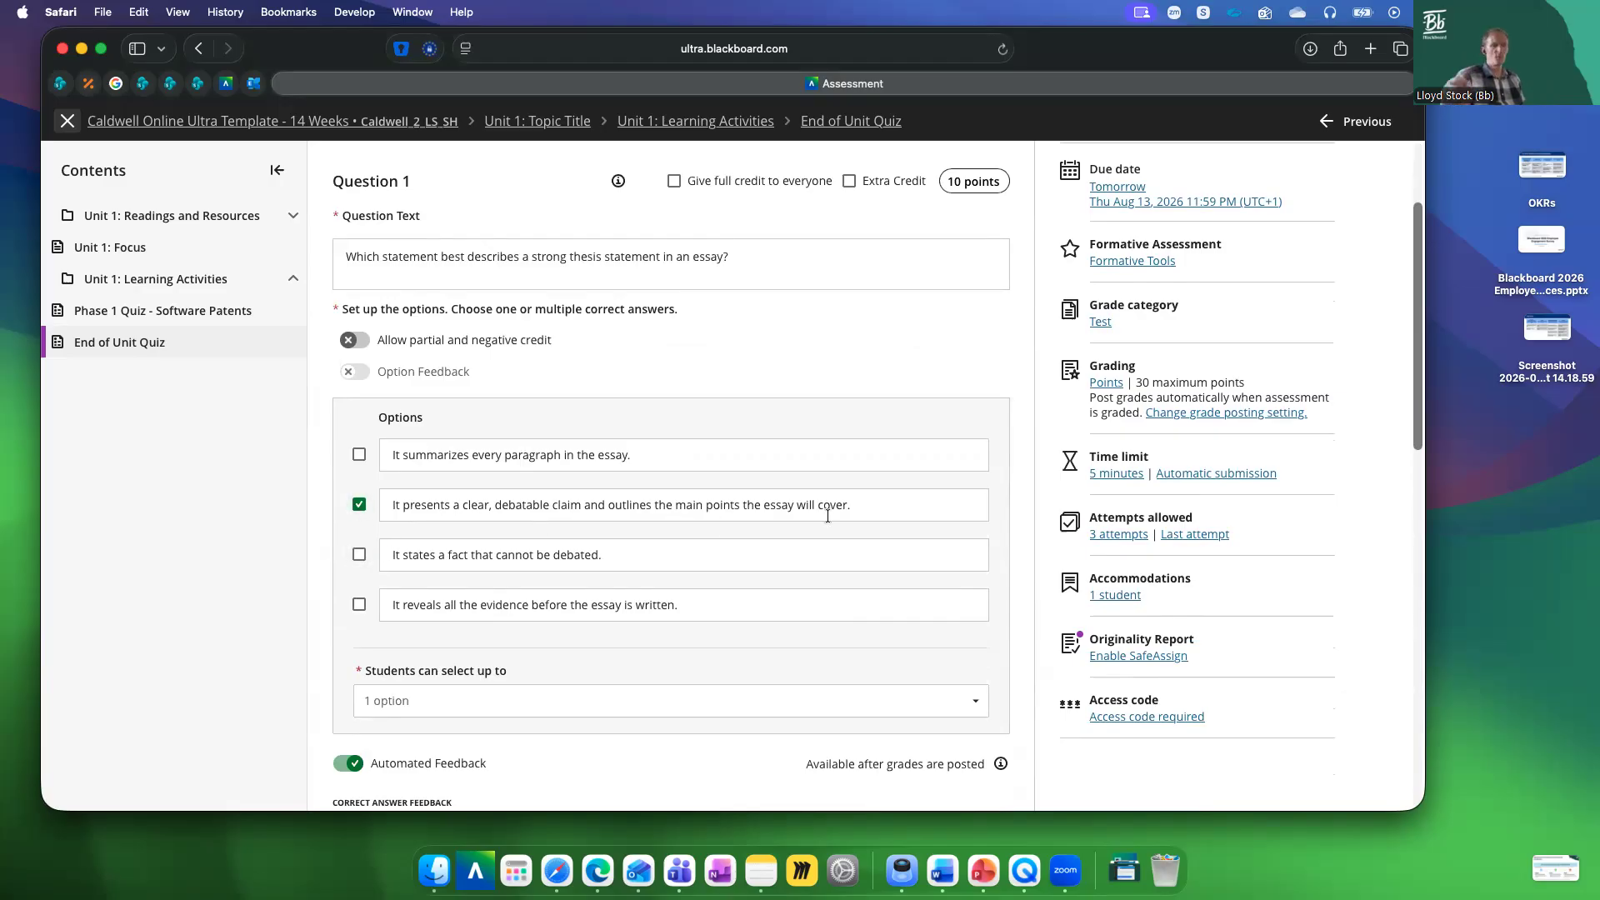
{"action": "scroll", "coordinate": [880, 503], "scroll_direction": "up", "scroll_amount": 3}
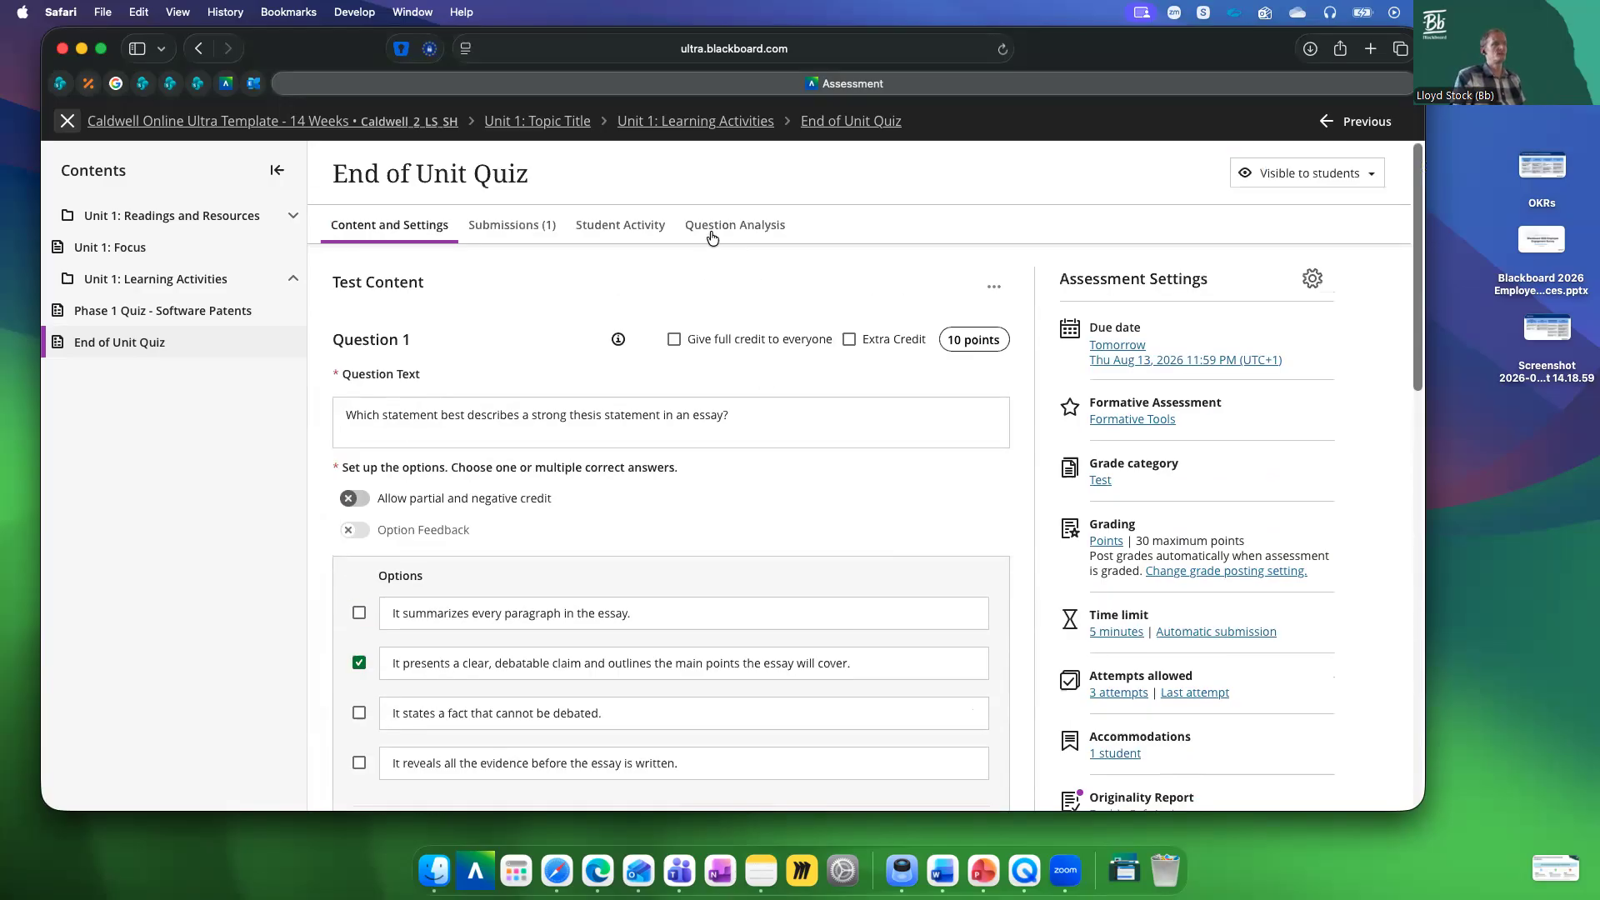
{"action": "scroll", "coordinate": [938, 428], "scroll_direction": "down", "scroll_amount": 10}
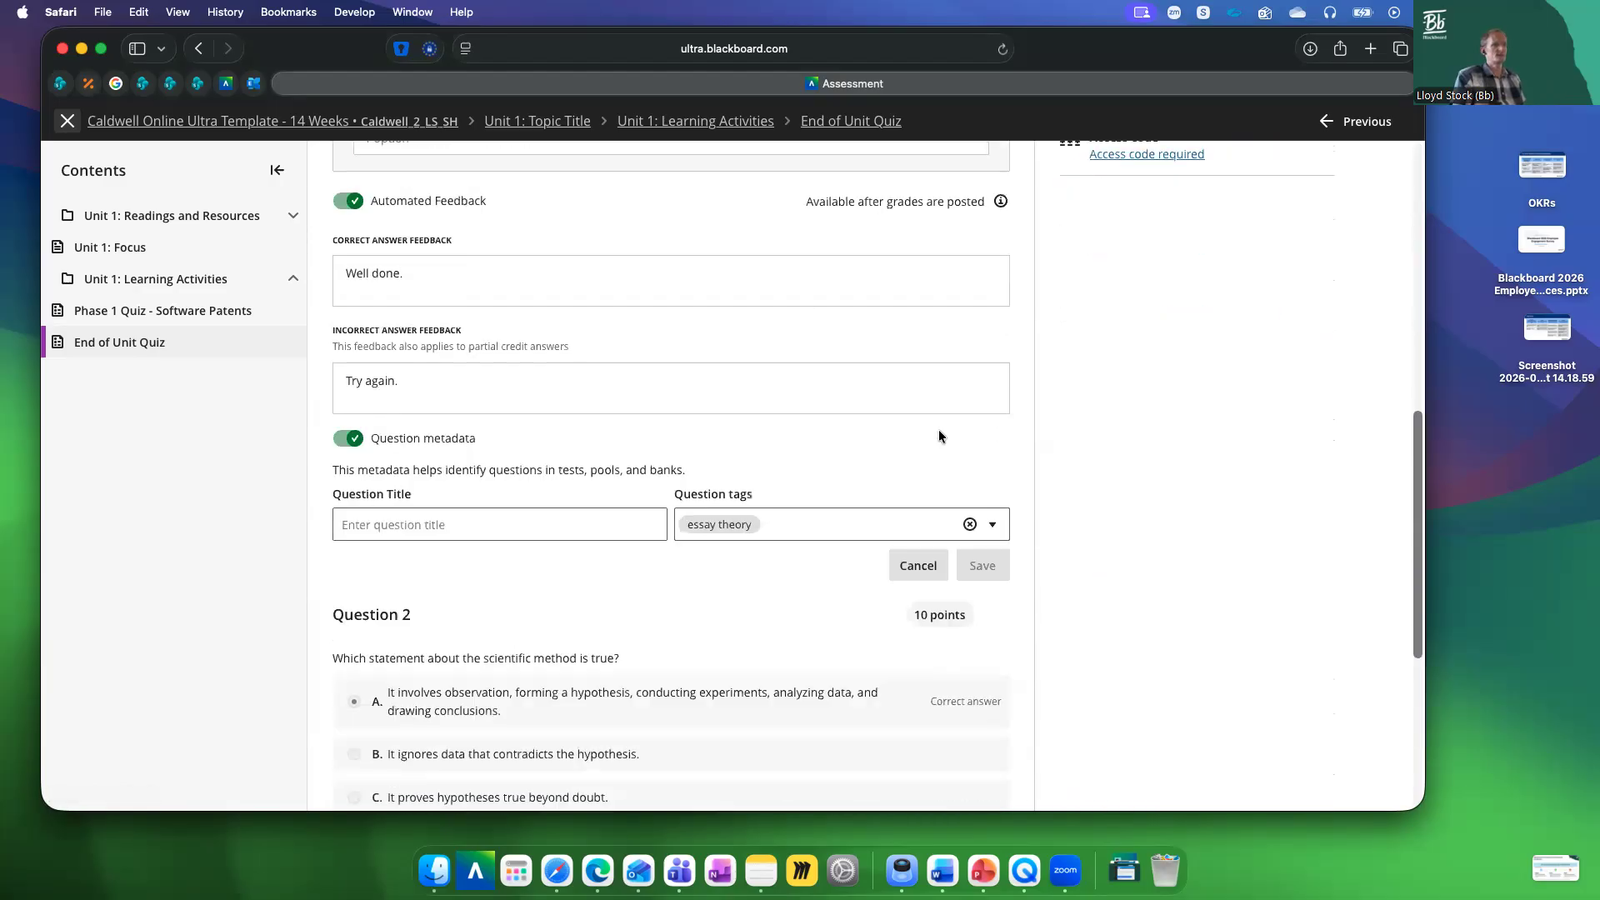
{"action": "left_click", "coordinate": [918, 565]}
{"action": "scroll", "coordinate": [917, 387], "scroll_direction": "up", "scroll_amount": 3}
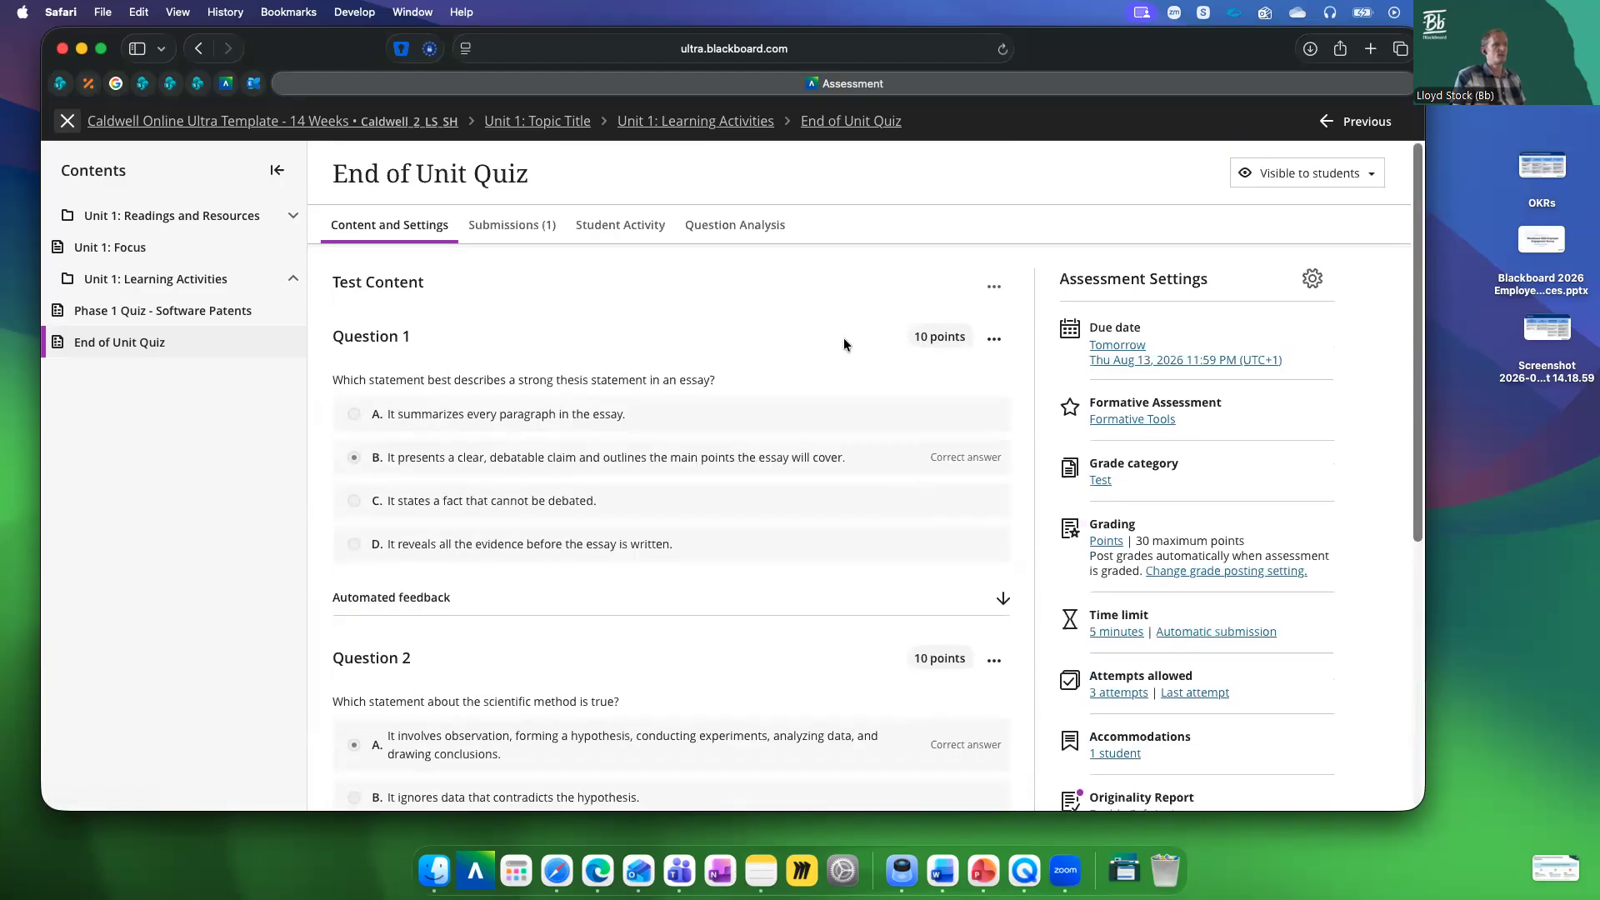
Revisit the quiz's Question Analysis, return to the course list and open the Fundamentals of Artificial Intelligence course
{"action": "left_click", "coordinate": [737, 227]}
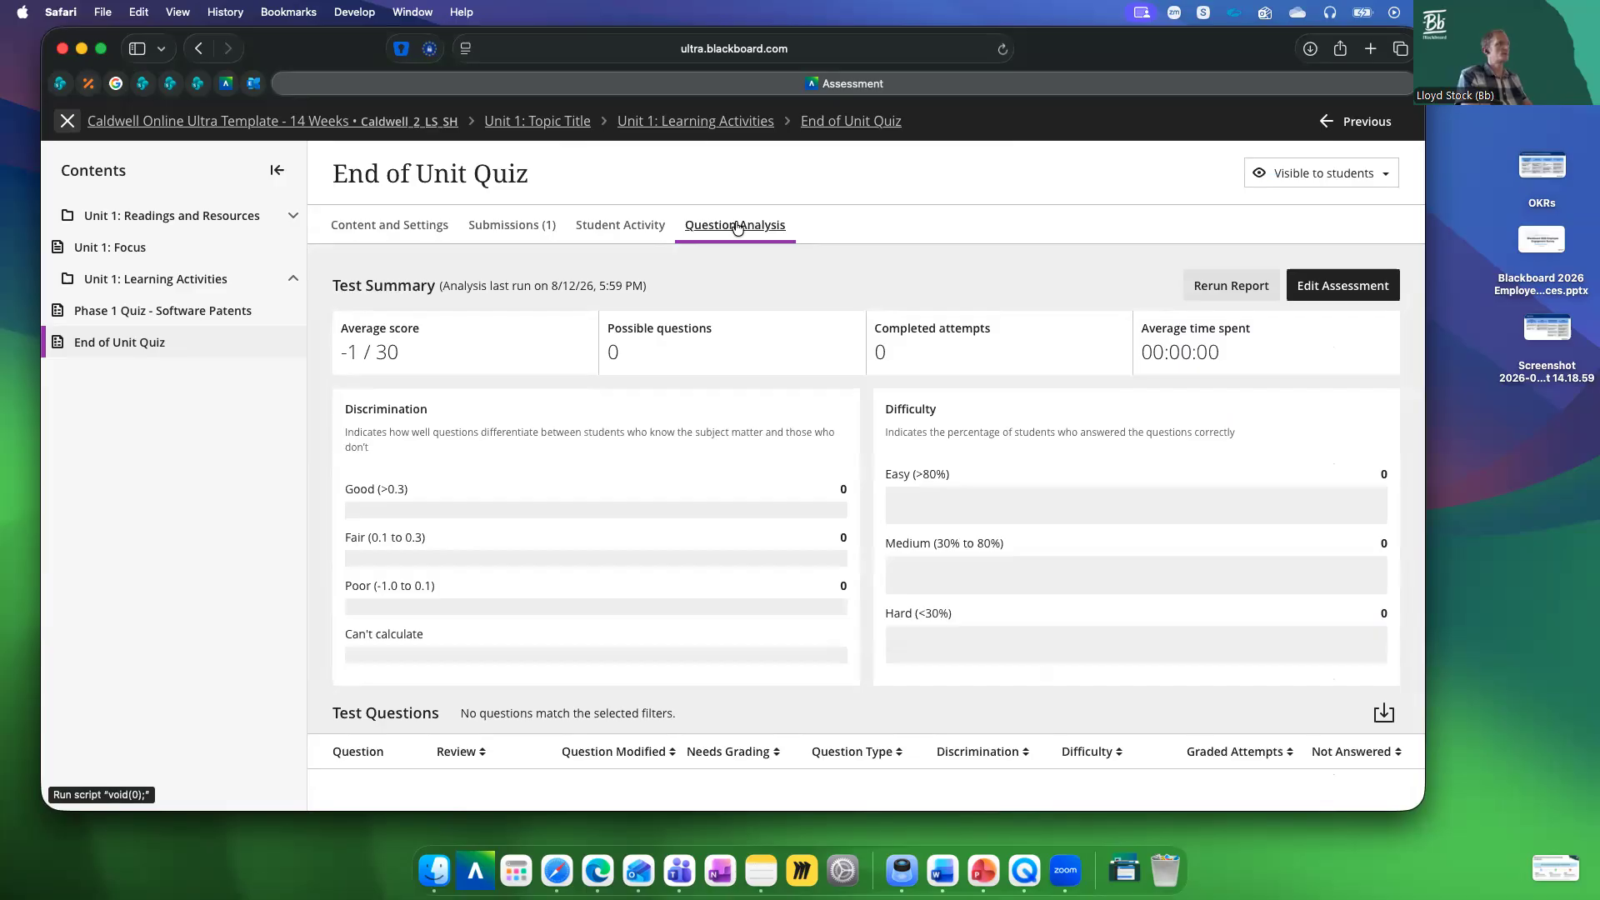
{"action": "left_click", "coordinate": [69, 125]}
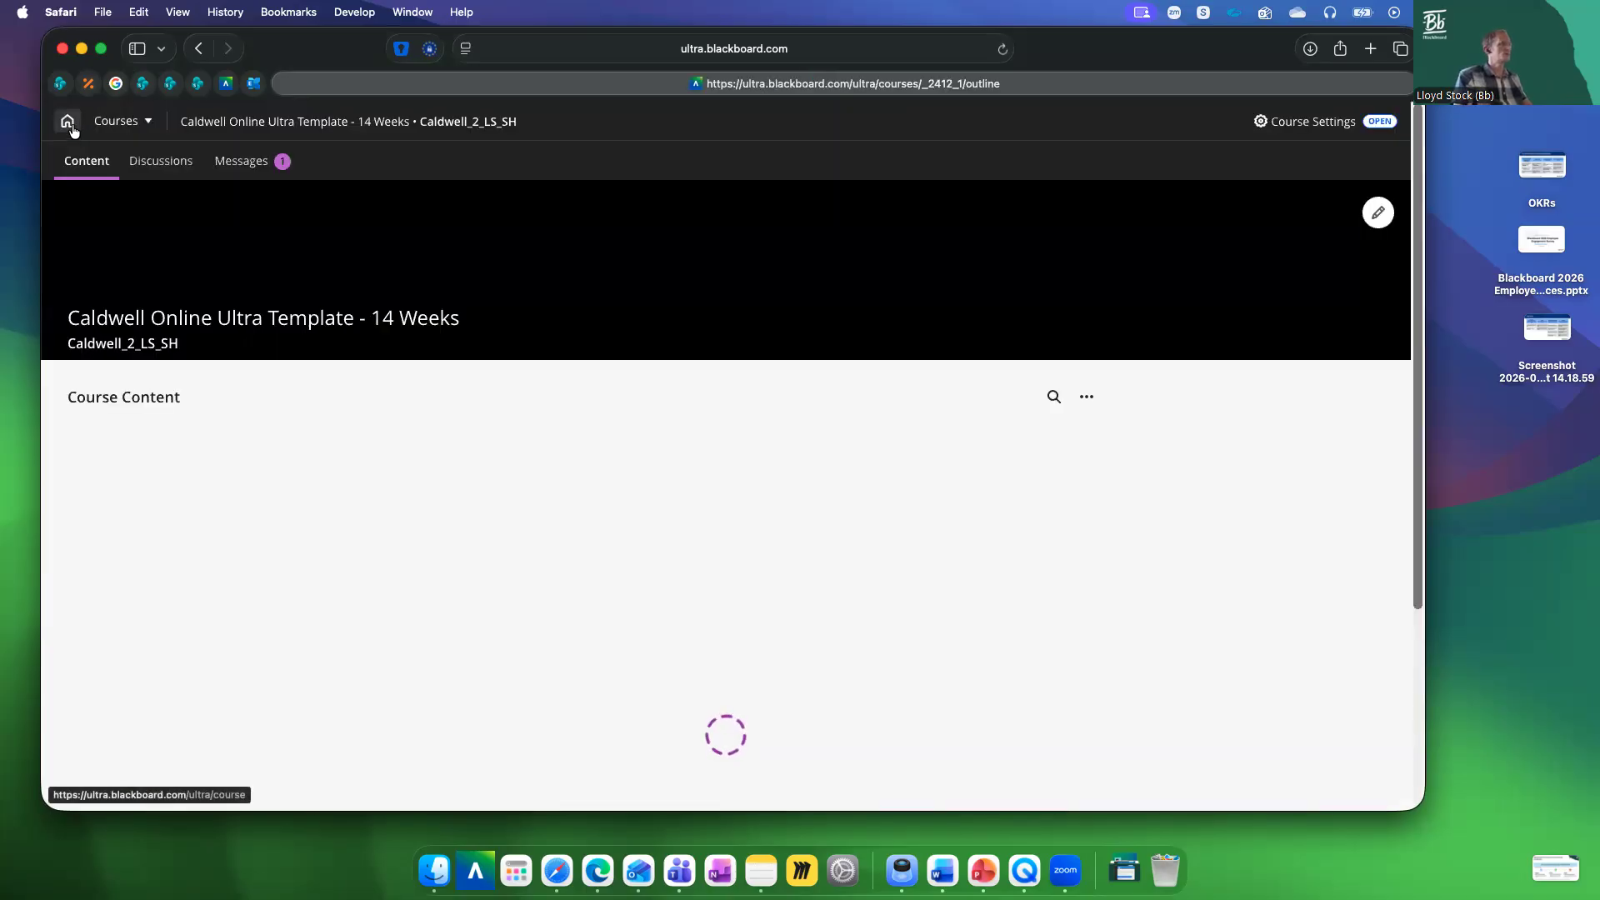
{"action": "left_click", "coordinate": [68, 123]}
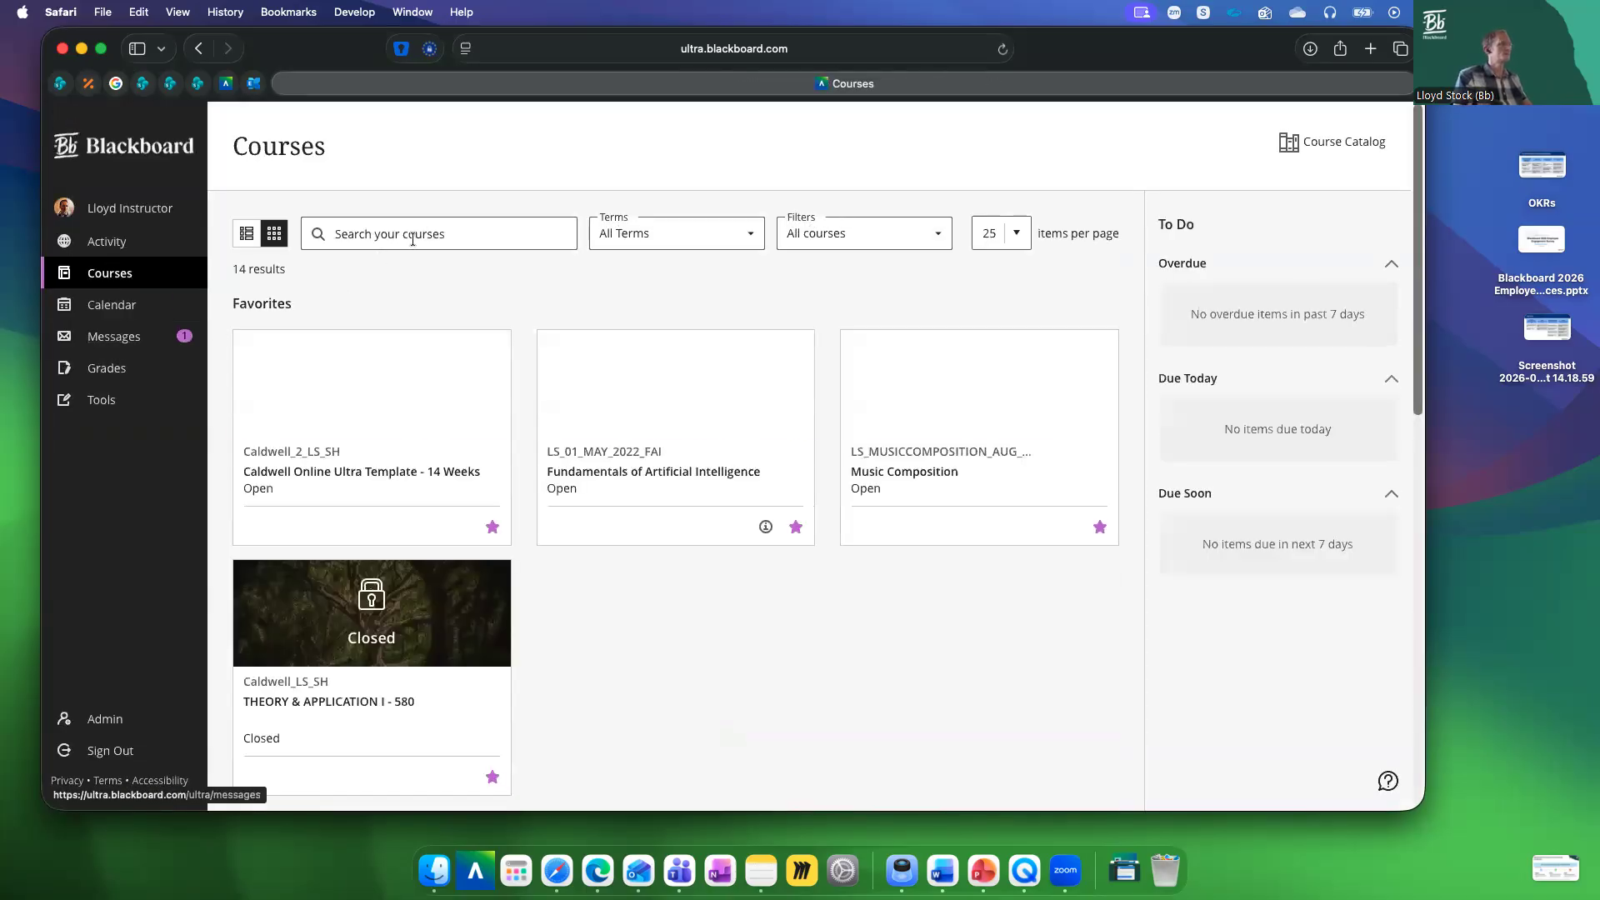
{"action": "left_click", "coordinate": [413, 240]}
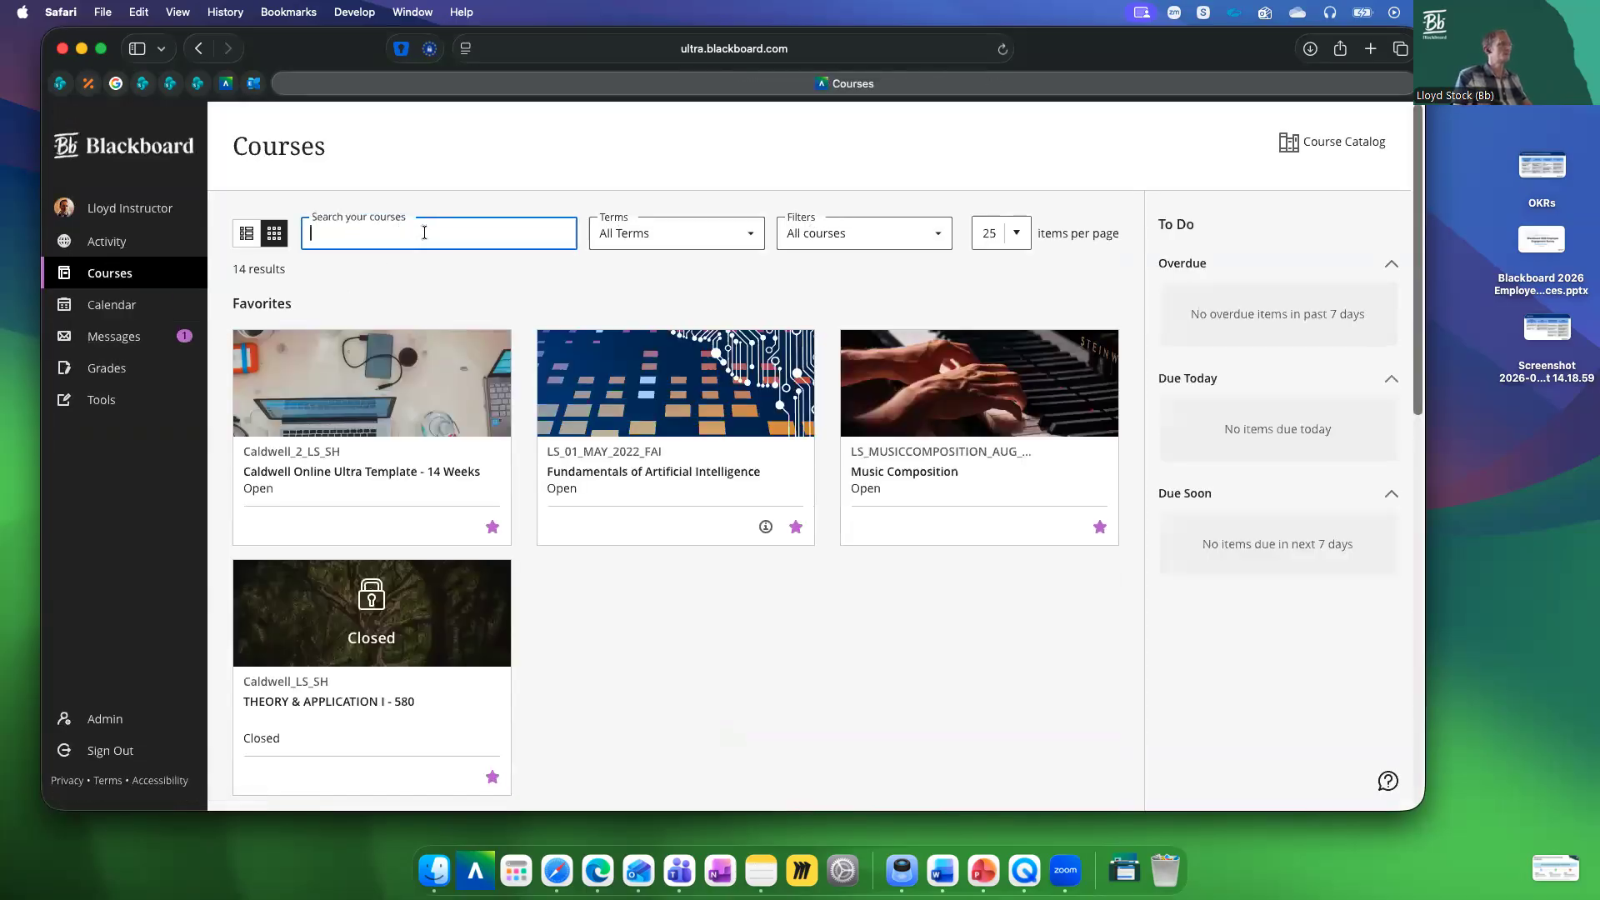
{"action": "left_click", "coordinate": [628, 472]}
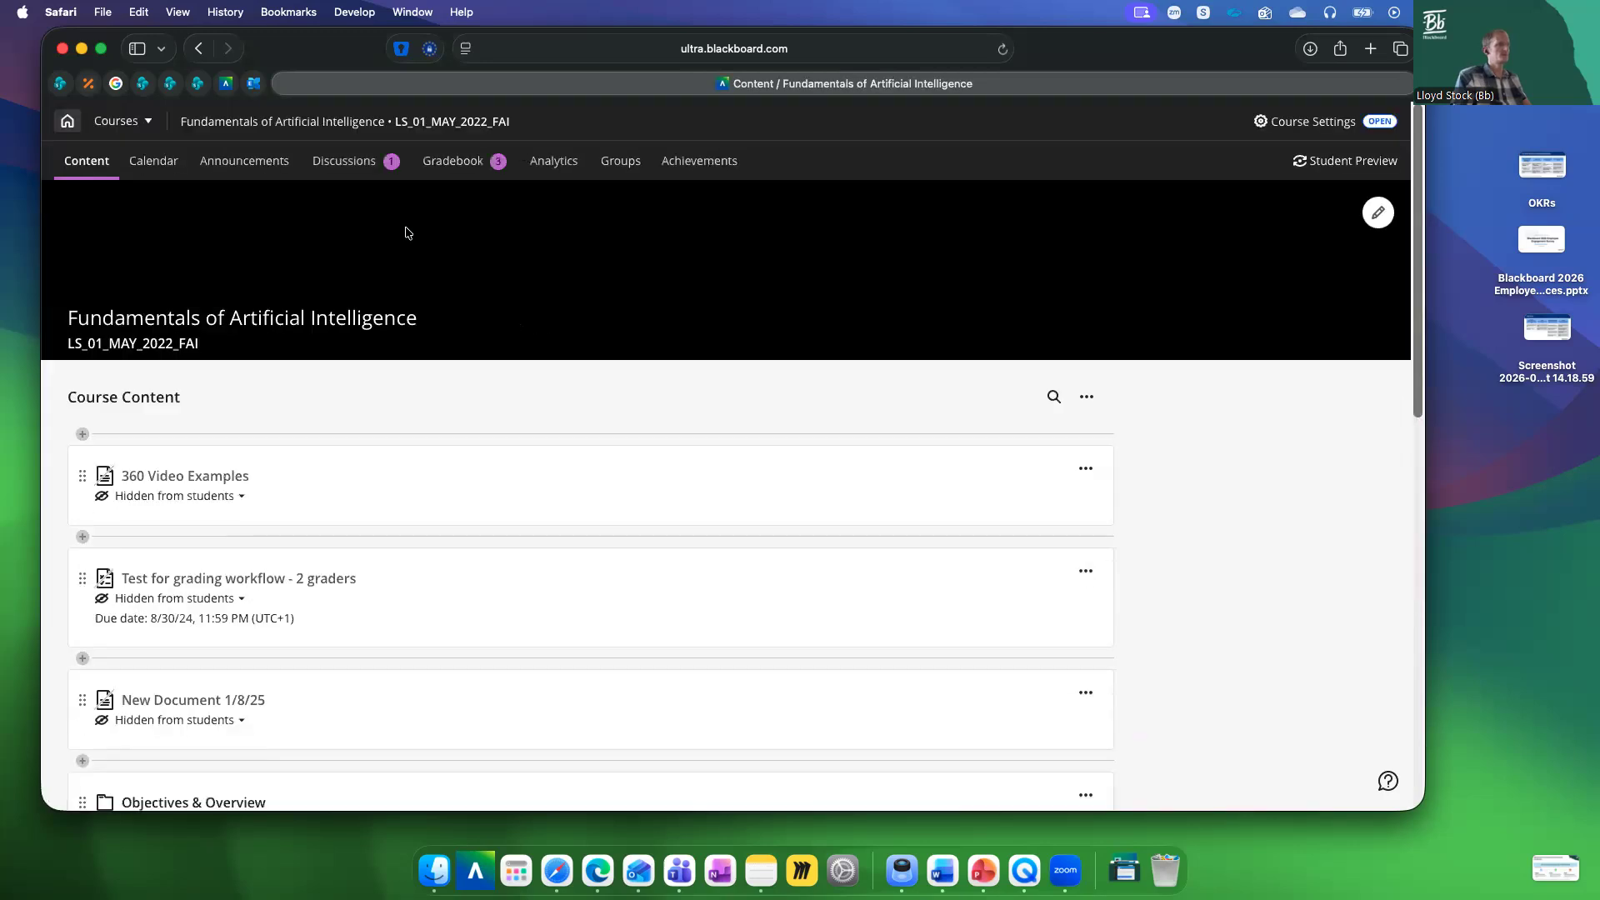
Open the Question Analysis of Phase 1 Quiz - Software Patents from the course's gradebook
{"action": "left_click", "coordinate": [453, 161]}
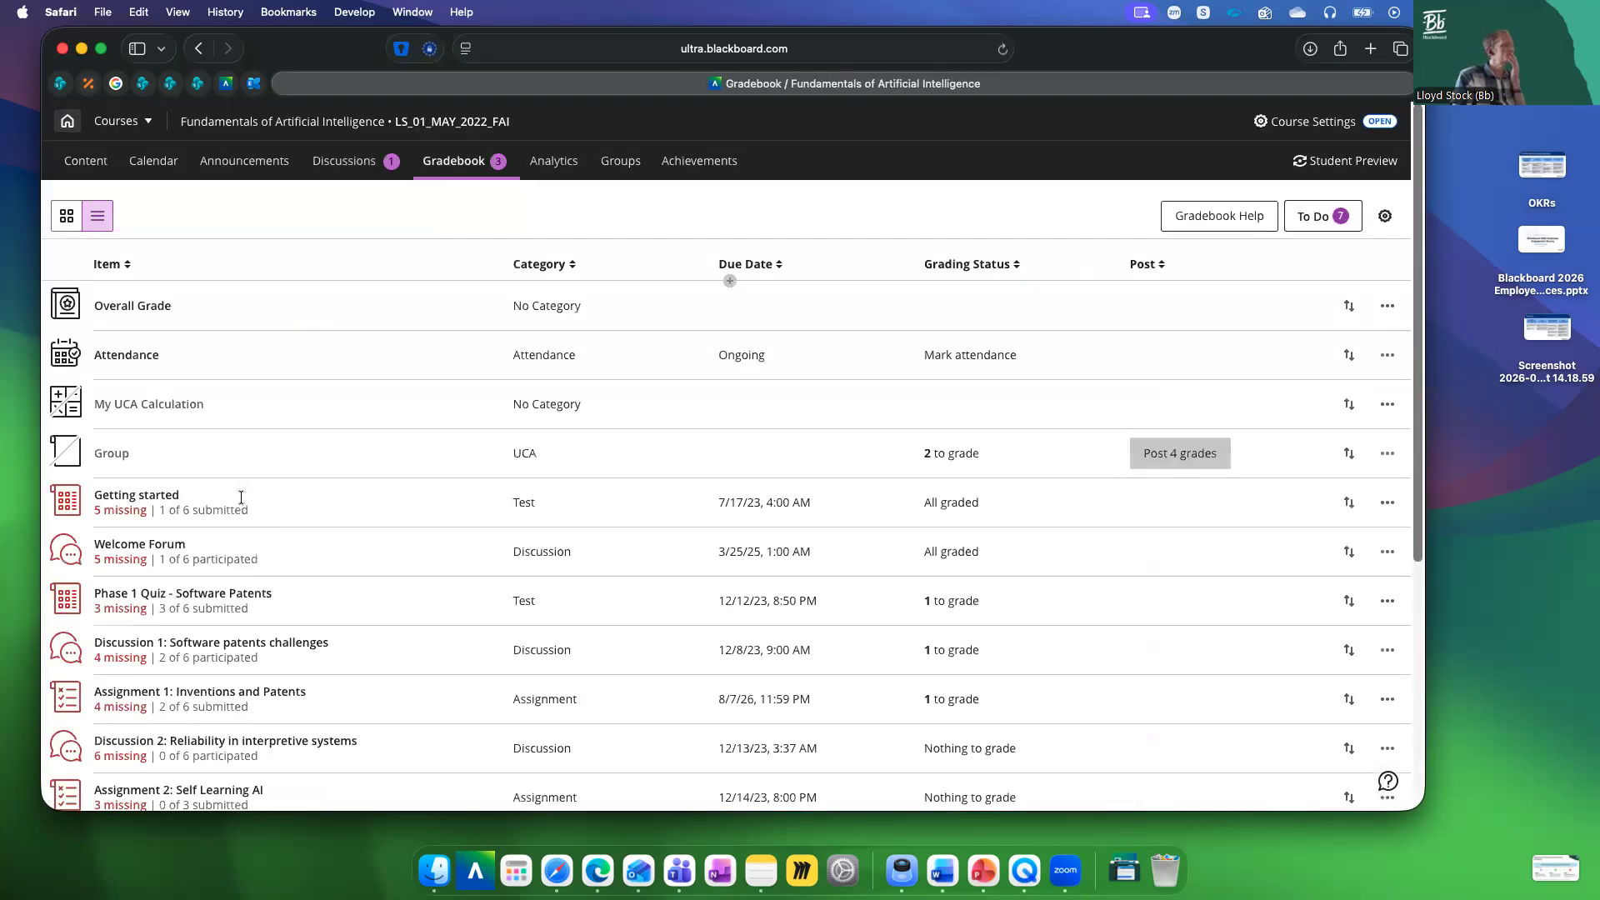
{"action": "scroll", "coordinate": [196, 516], "scroll_direction": "down", "scroll_amount": 2}
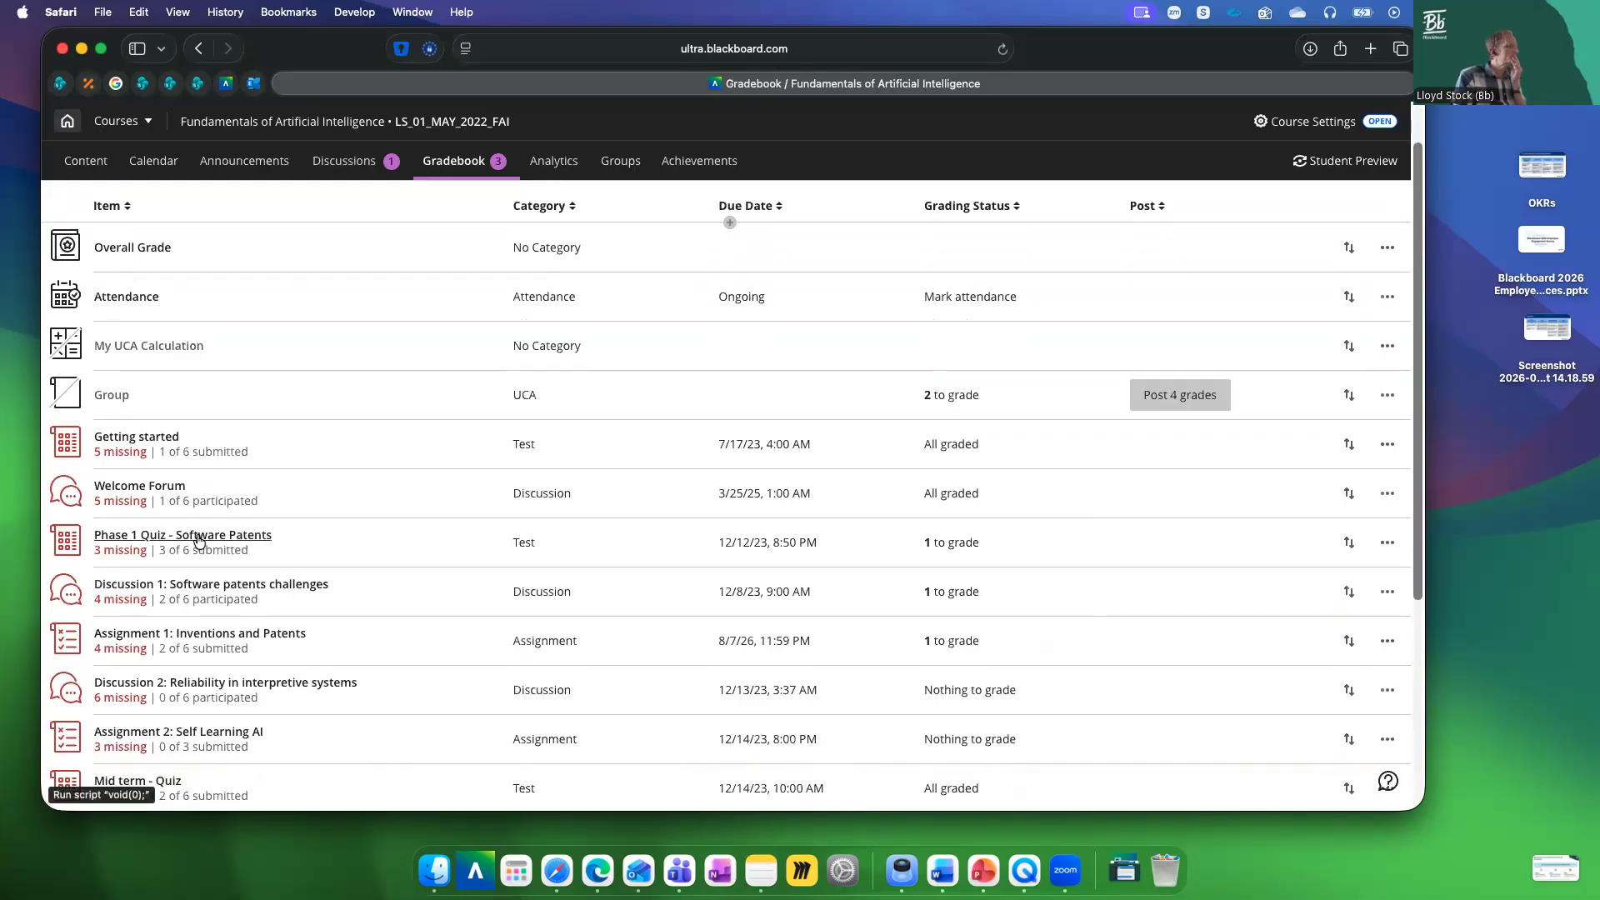
{"action": "left_click", "coordinate": [197, 538]}
{"action": "left_click", "coordinate": [451, 251]}
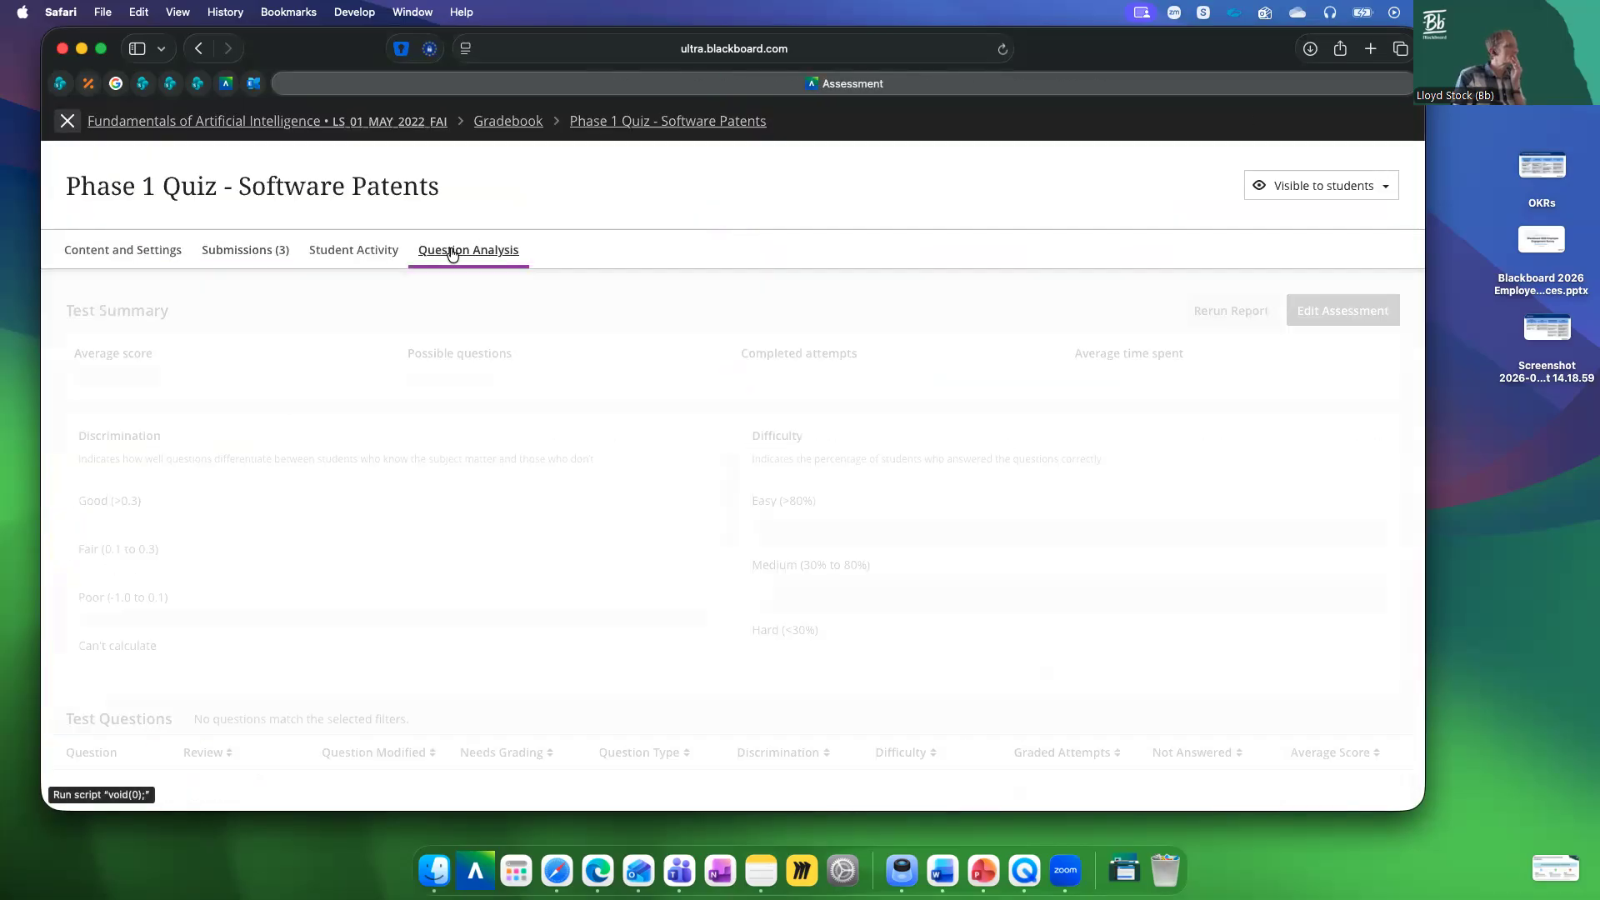
Examine the Phase 1 Quiz analysis: test summary, discrimination and difficulty charts, and each question's difficulty and review status
{"action": "scroll", "coordinate": [607, 362], "scroll_direction": "down", "scroll_amount": 3}
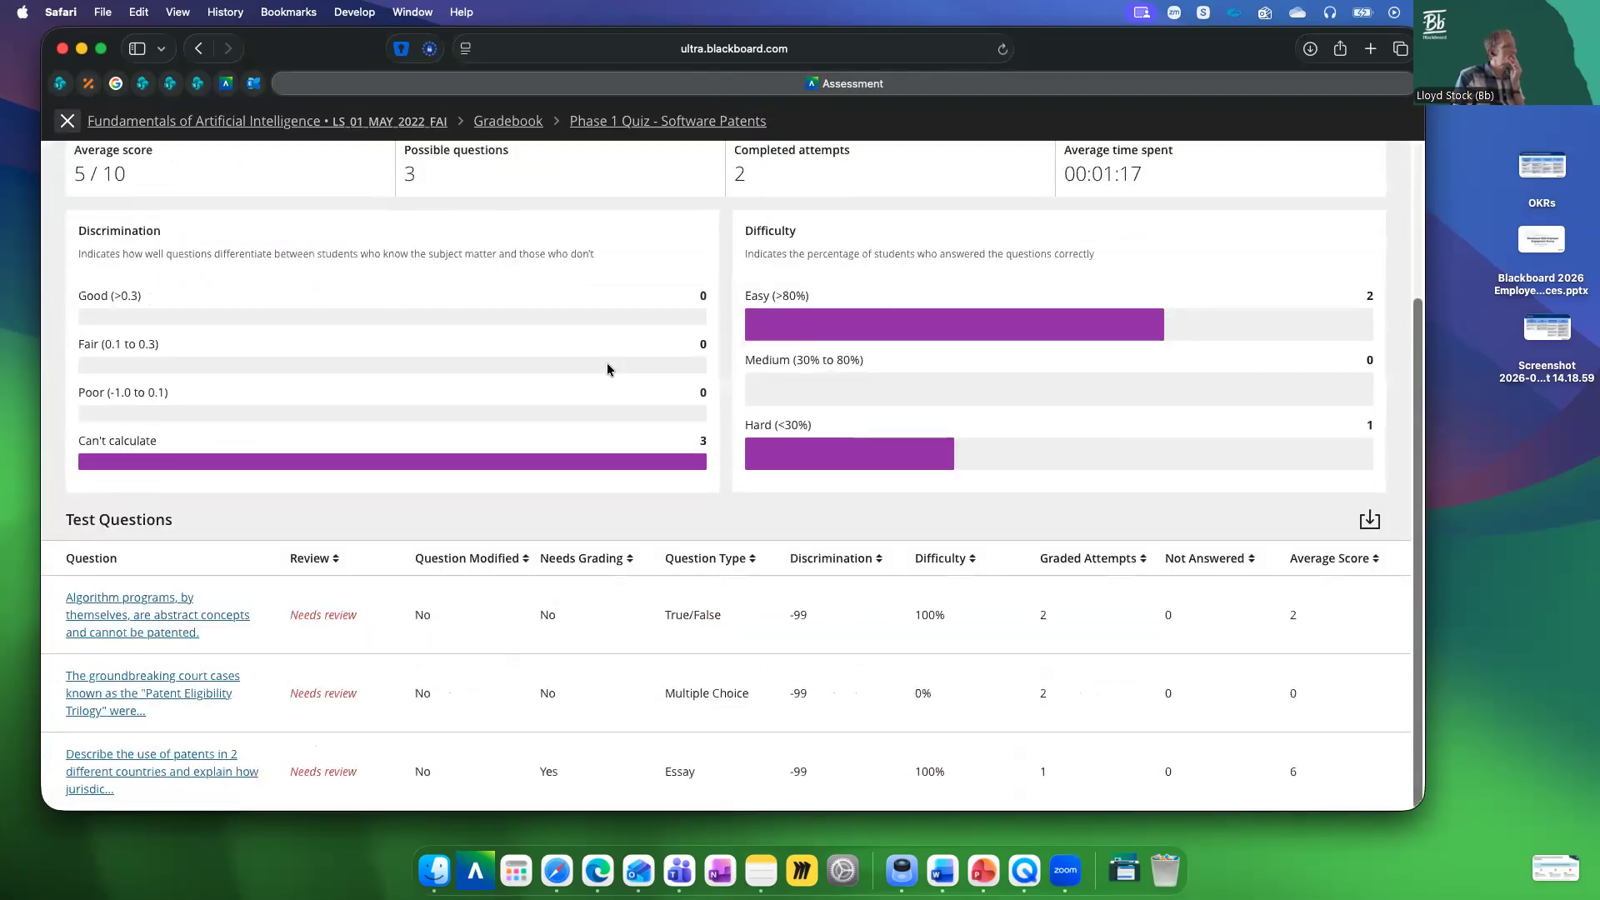
{"action": "scroll", "coordinate": [608, 366], "scroll_direction": "up", "scroll_amount": 3}
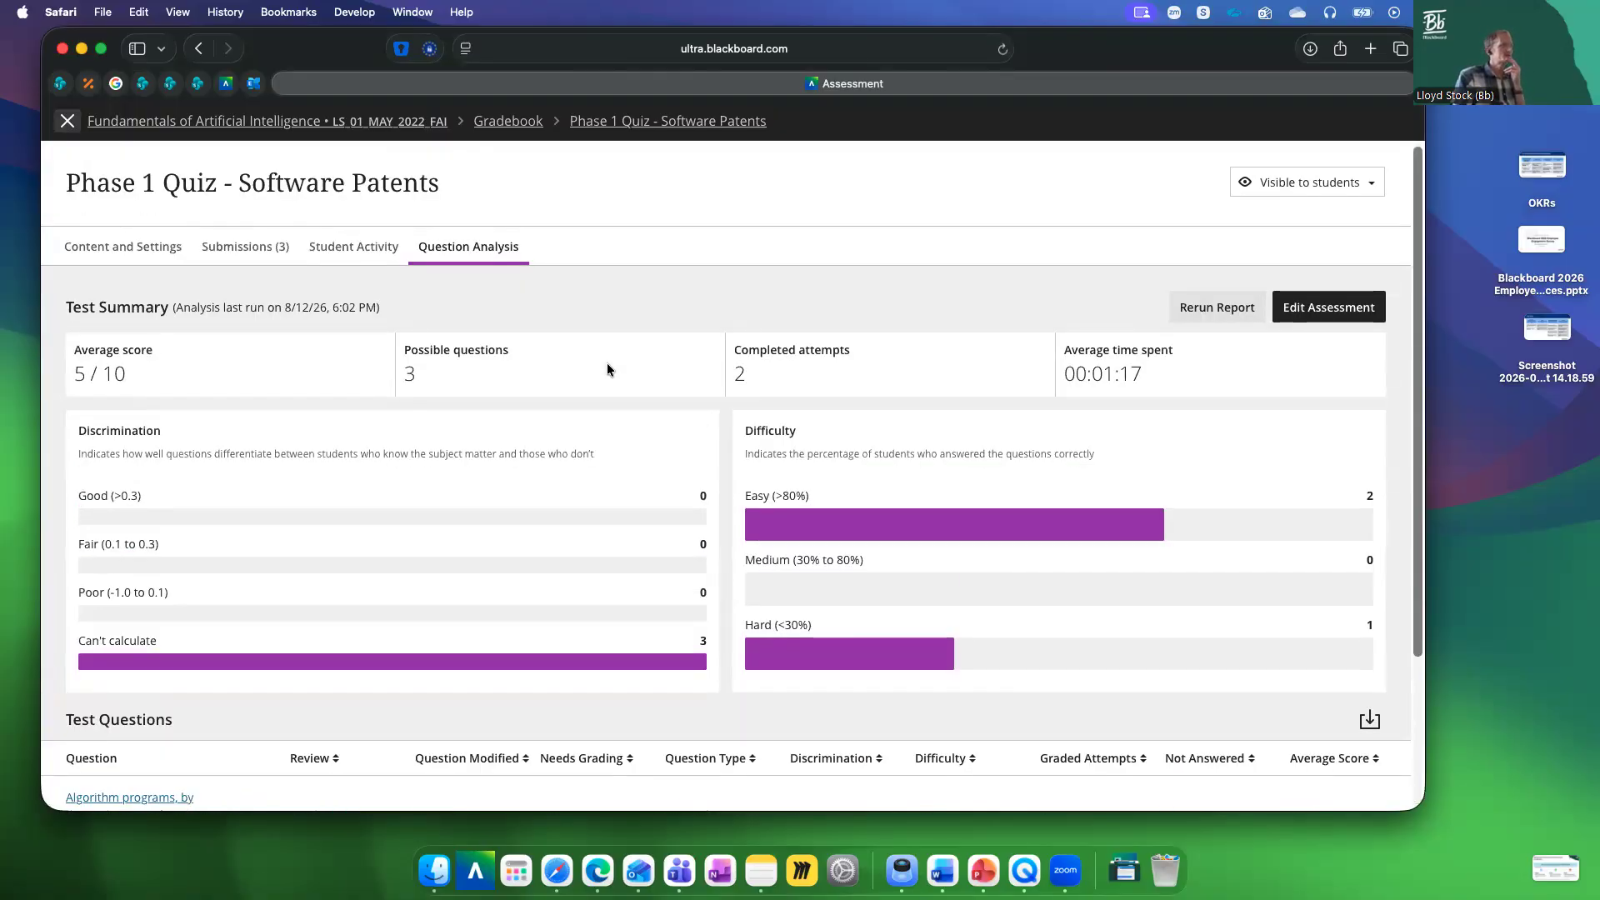
{"action": "scroll", "coordinate": [650, 550], "scroll_direction": "down", "scroll_amount": 1}
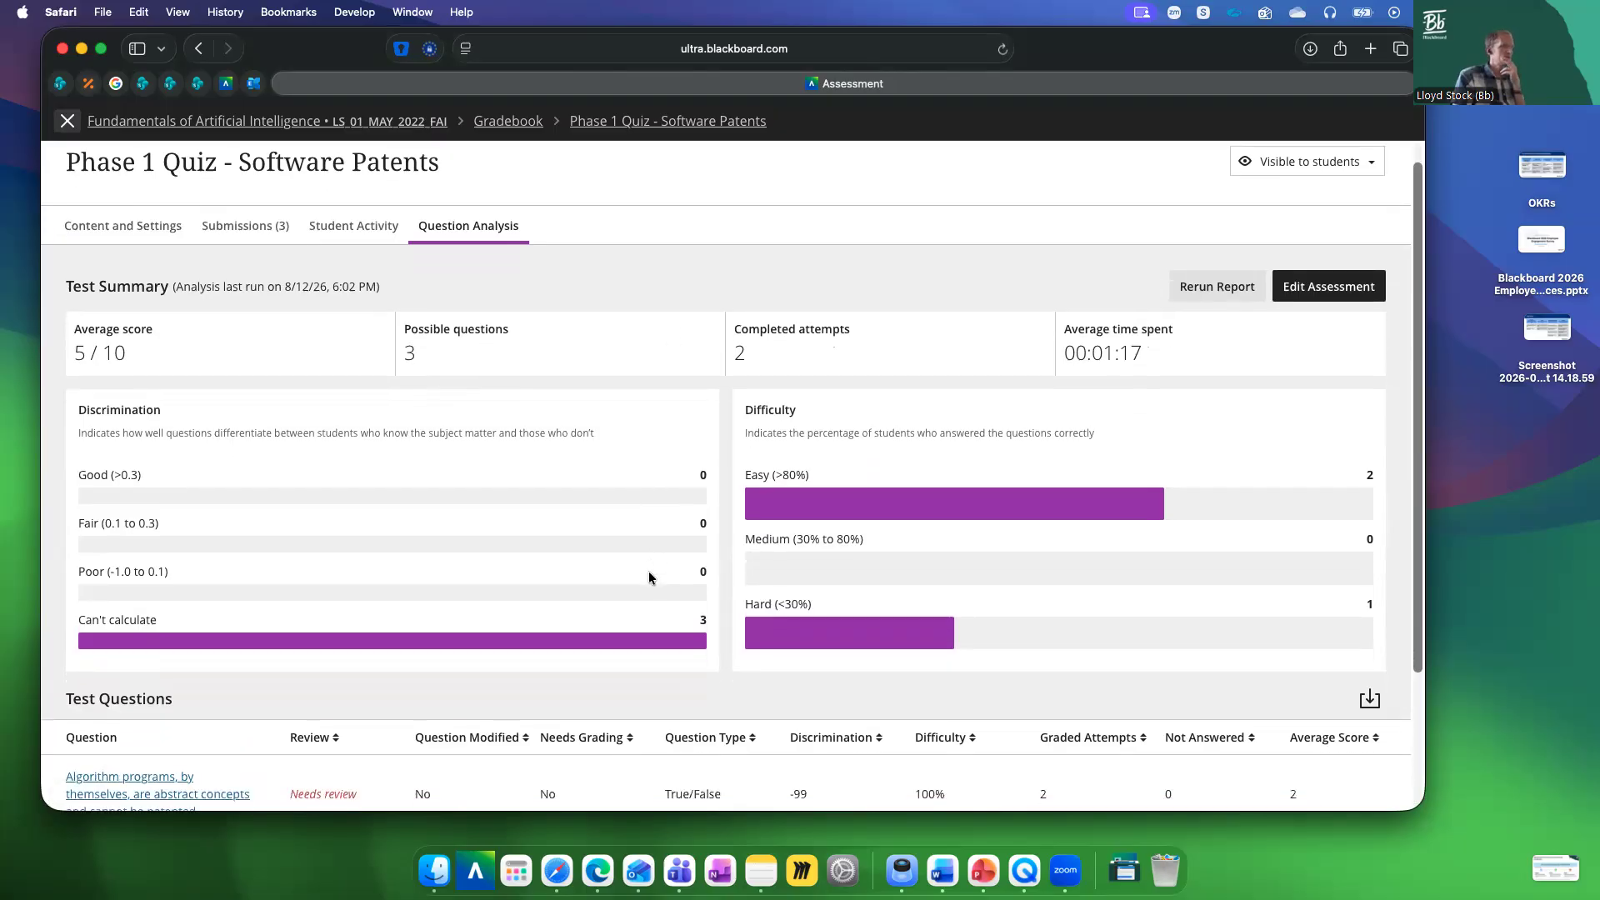
{"action": "scroll", "coordinate": [650, 576], "scroll_direction": "down", "scroll_amount": 4}
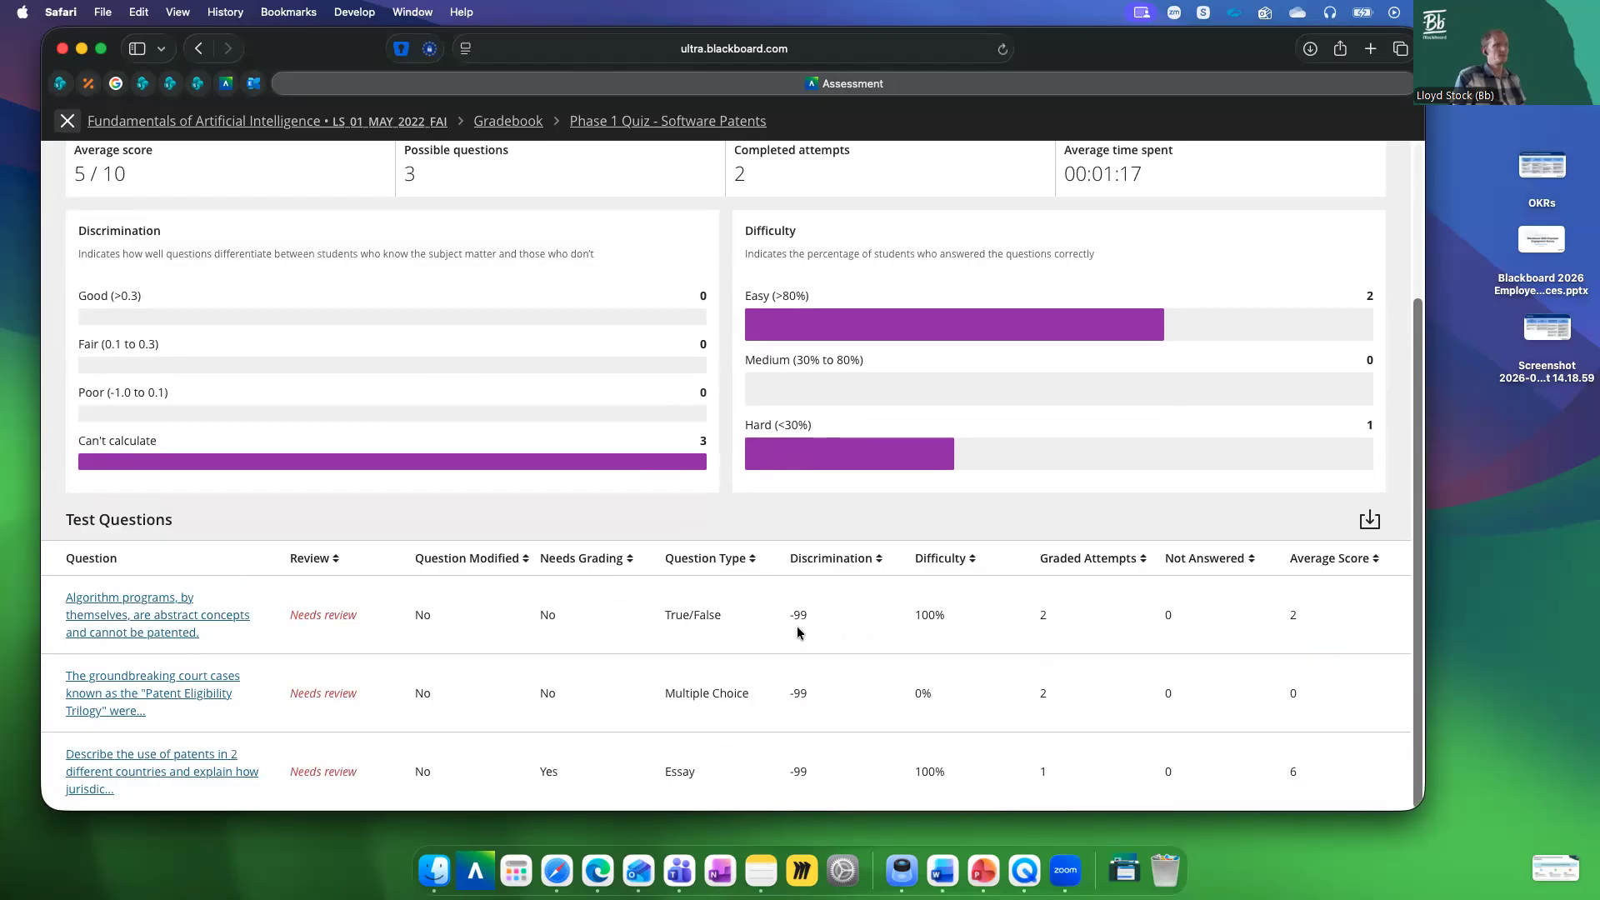
{"action": "left_click_drag", "start_coordinate": [916, 615], "coordinate": [990, 619]}
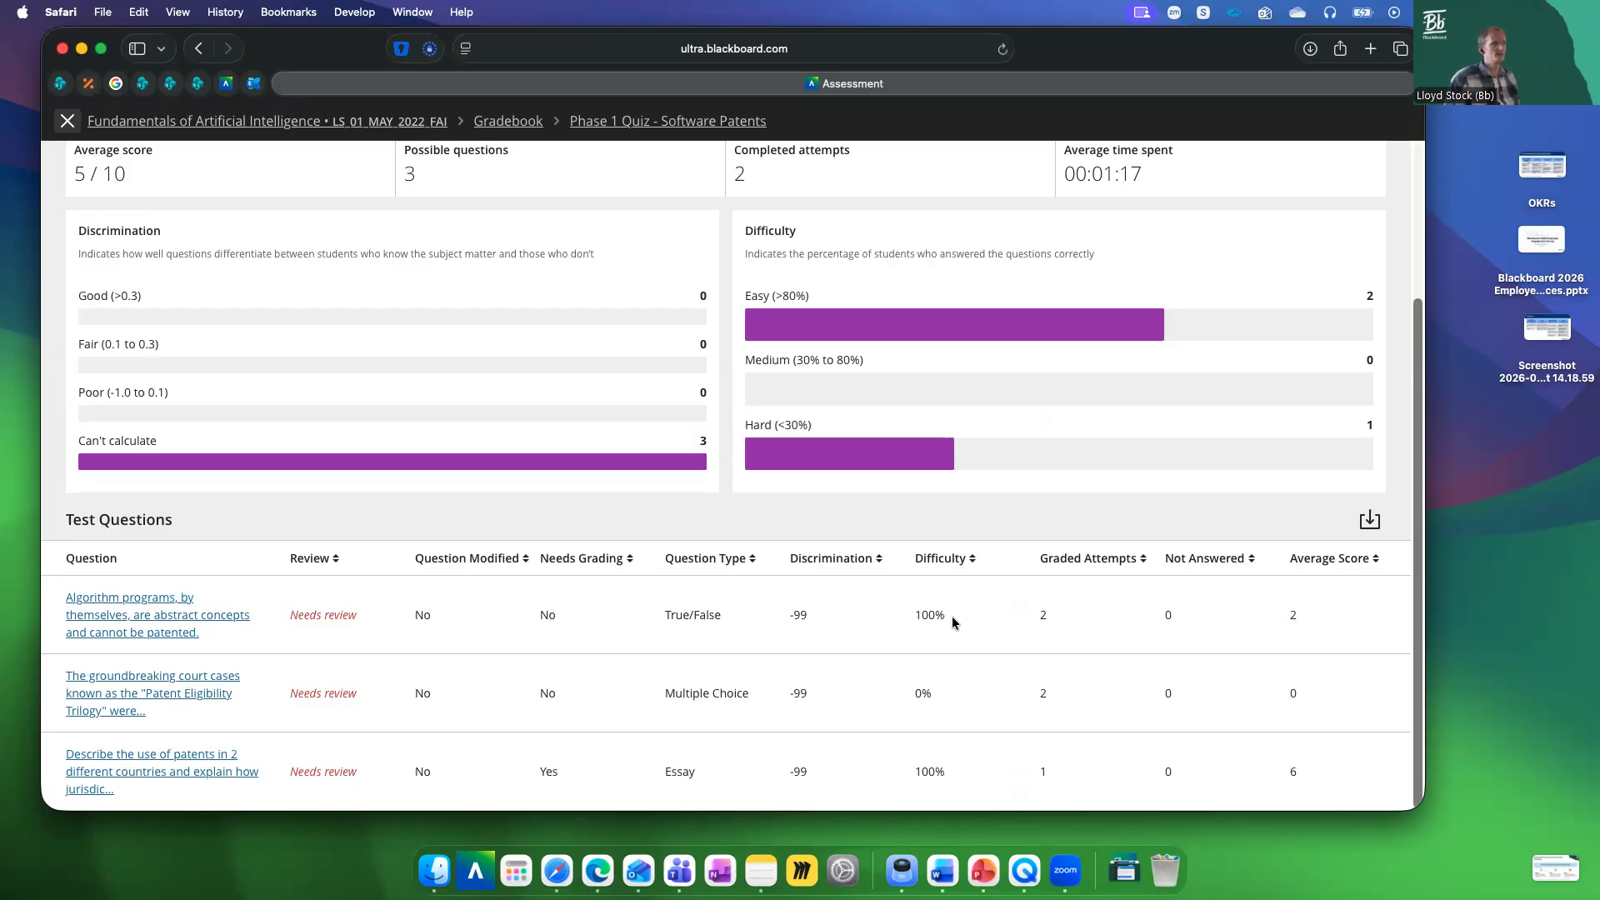
{"action": "scroll", "coordinate": [952, 616], "scroll_direction": "up", "scroll_amount": 5}
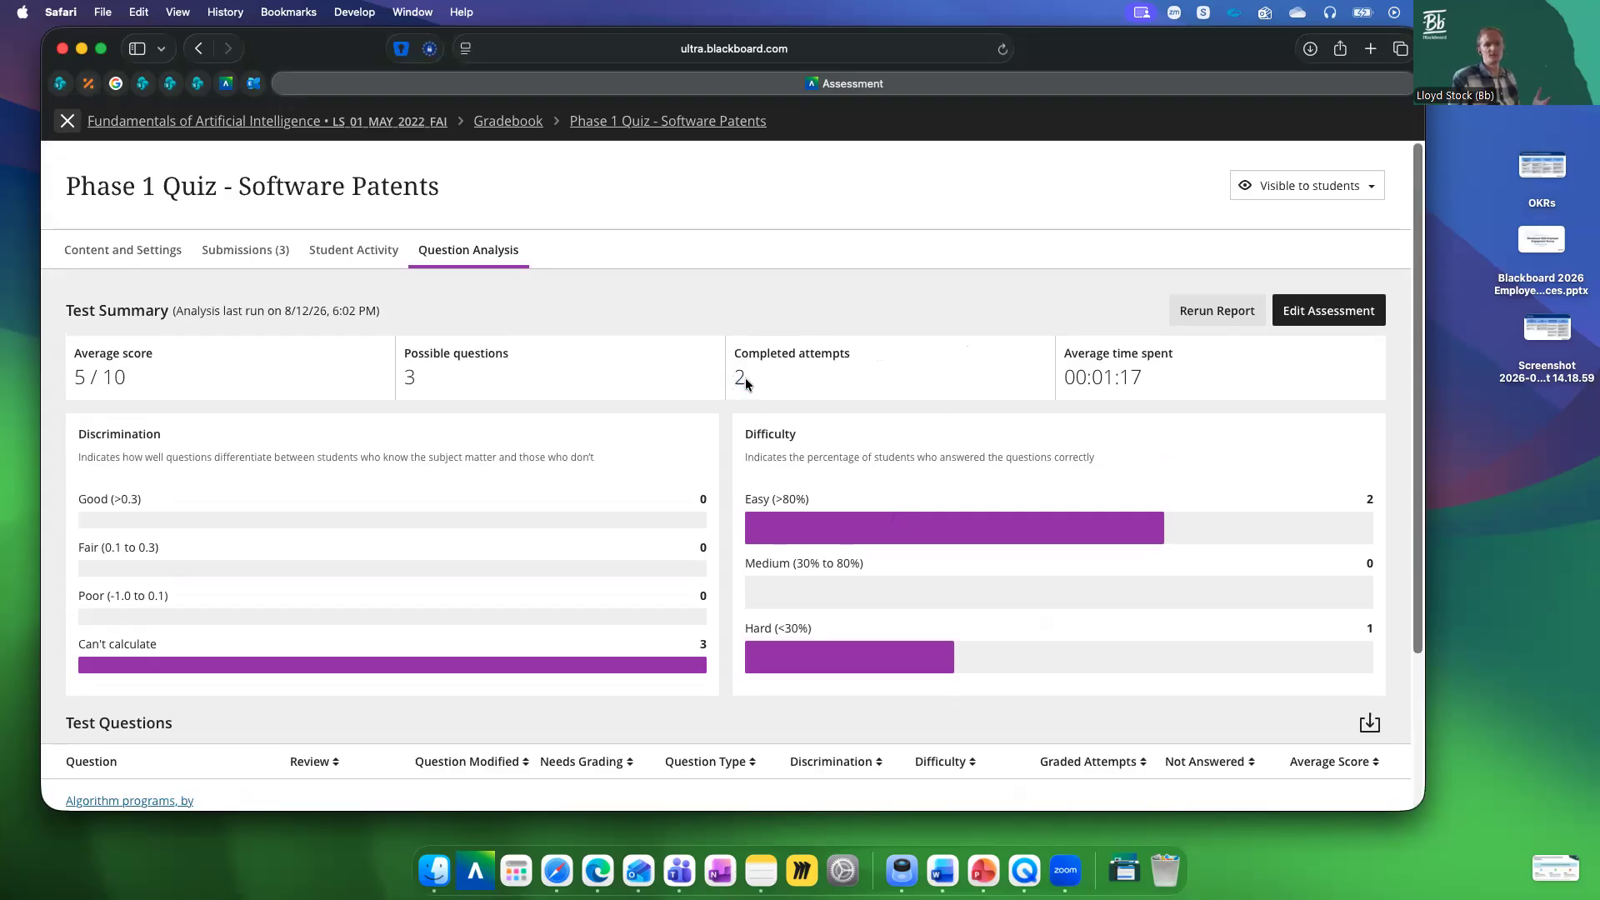
{"action": "scroll", "coordinate": [754, 404], "scroll_direction": "down", "scroll_amount": 5}
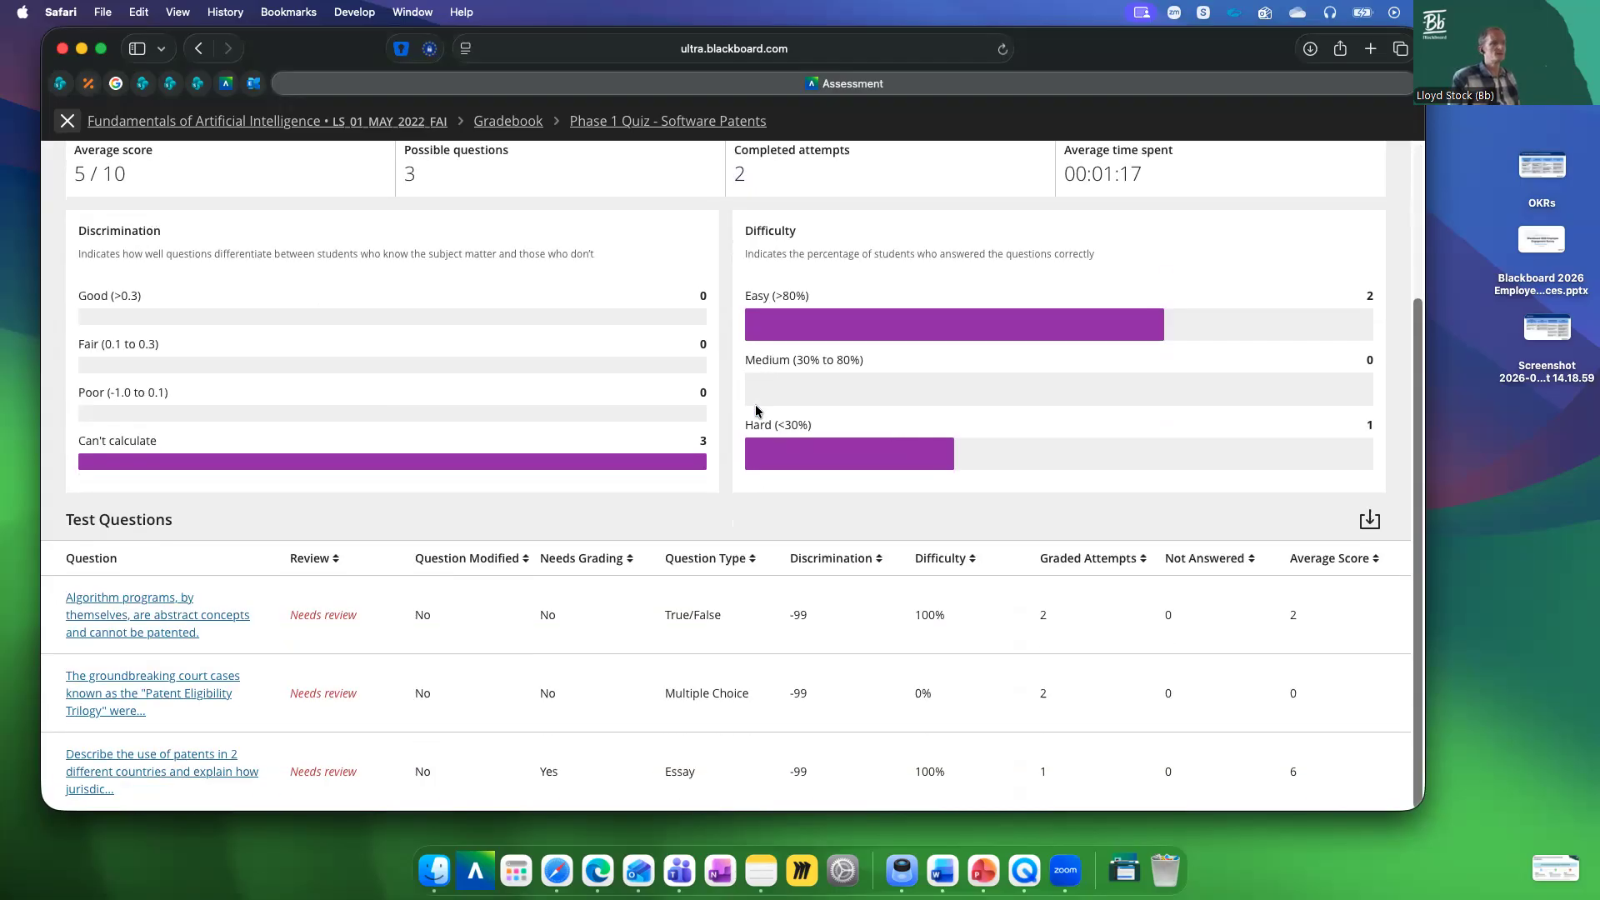